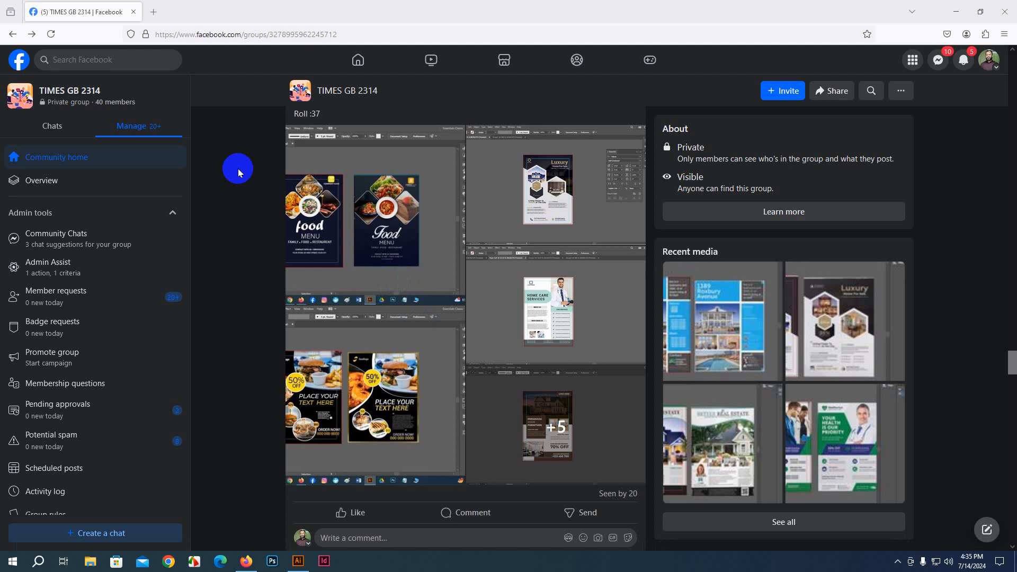
Step: View the posted food menu flyer comparison enlarged, examine both designs, and return to the group feed
{"action": "left_click", "coordinate": [336, 211]}
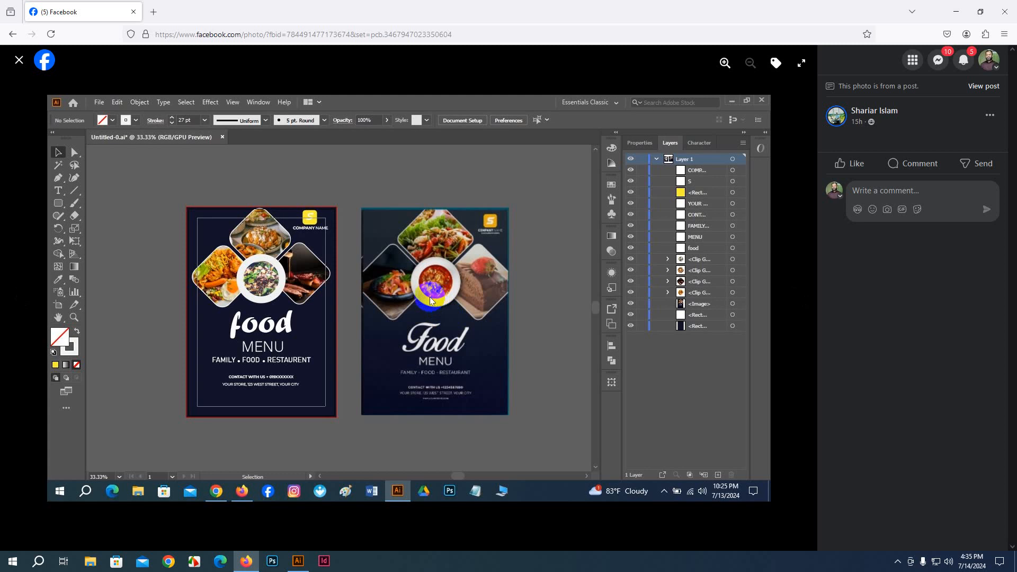
{"action": "left_click", "coordinate": [721, 63]}
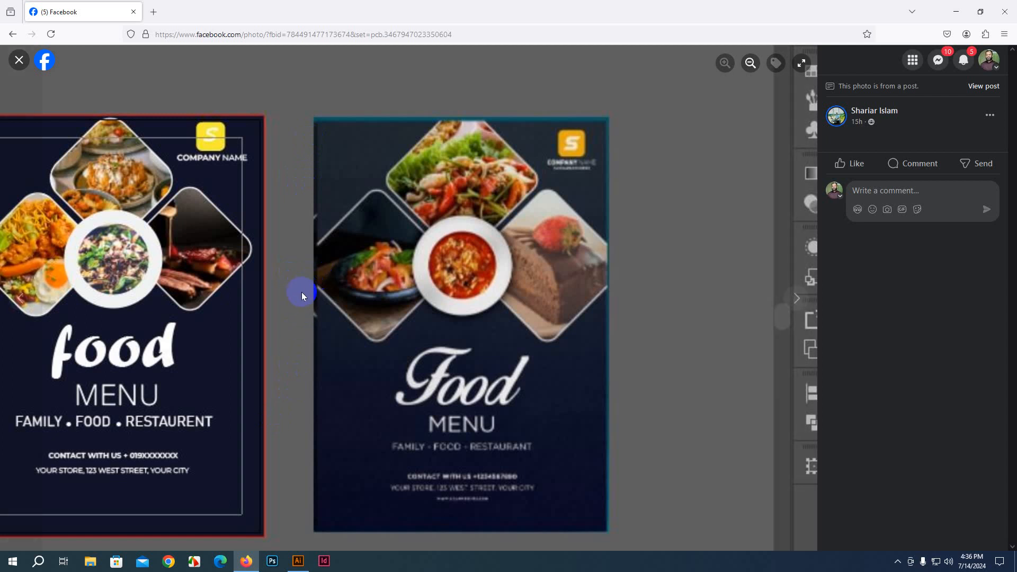
{"action": "left_click_drag", "start_coordinate": [300, 293], "coordinate": [411, 207]}
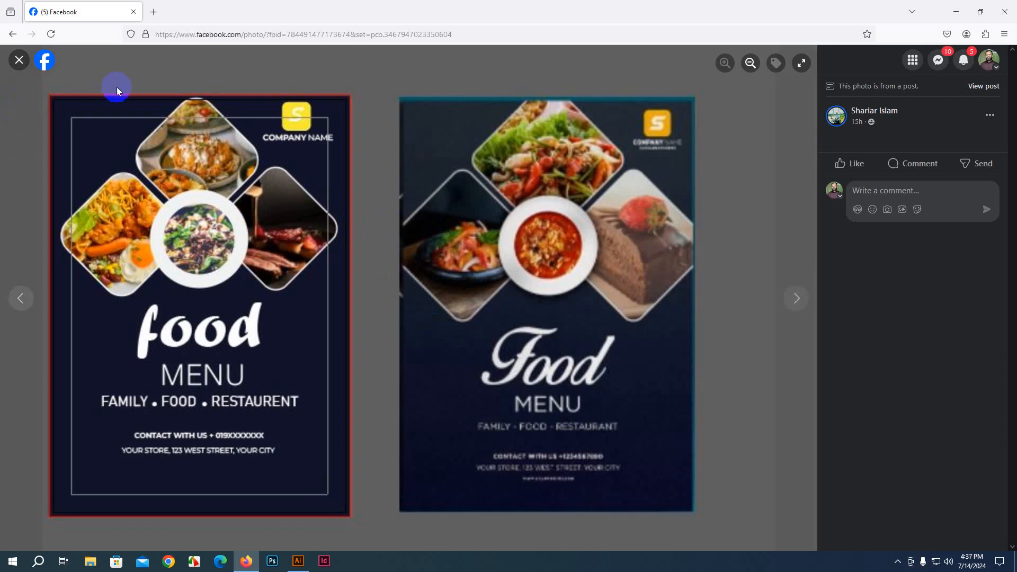
{"action": "left_click", "coordinate": [19, 60]}
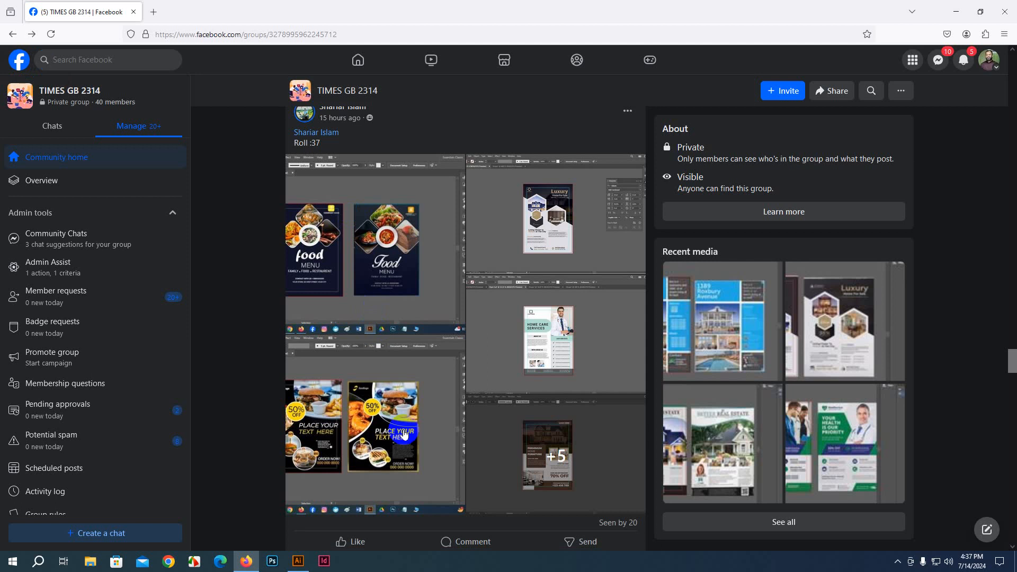
{"action": "scroll", "coordinate": [213, 132], "scroll_direction": "down", "scroll_amount": 5}
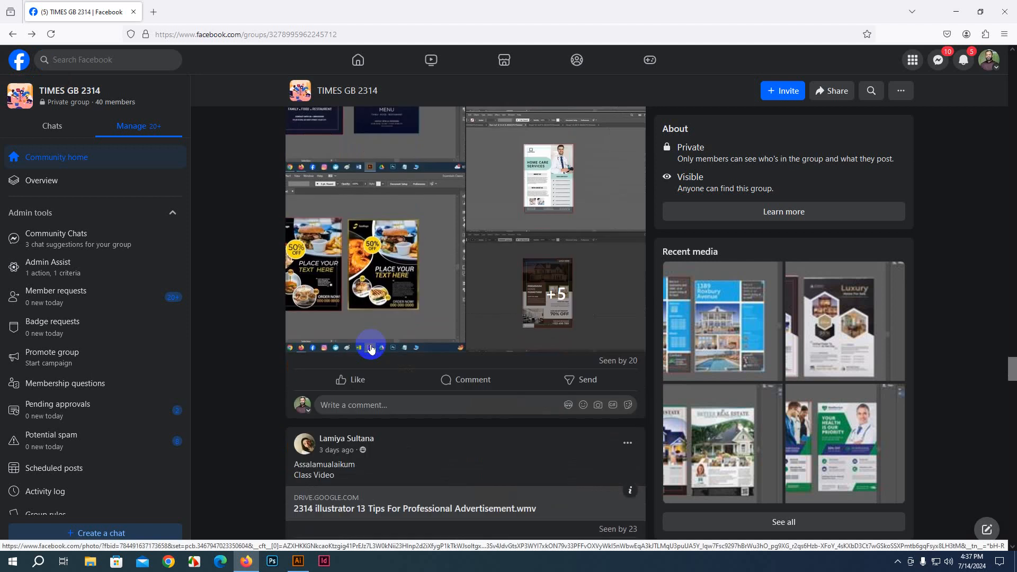
Step: Search for "flyer design" in a new browser tab and open Freepik's Flyer Template result in a separate window
{"action": "left_click", "coordinate": [154, 11]}
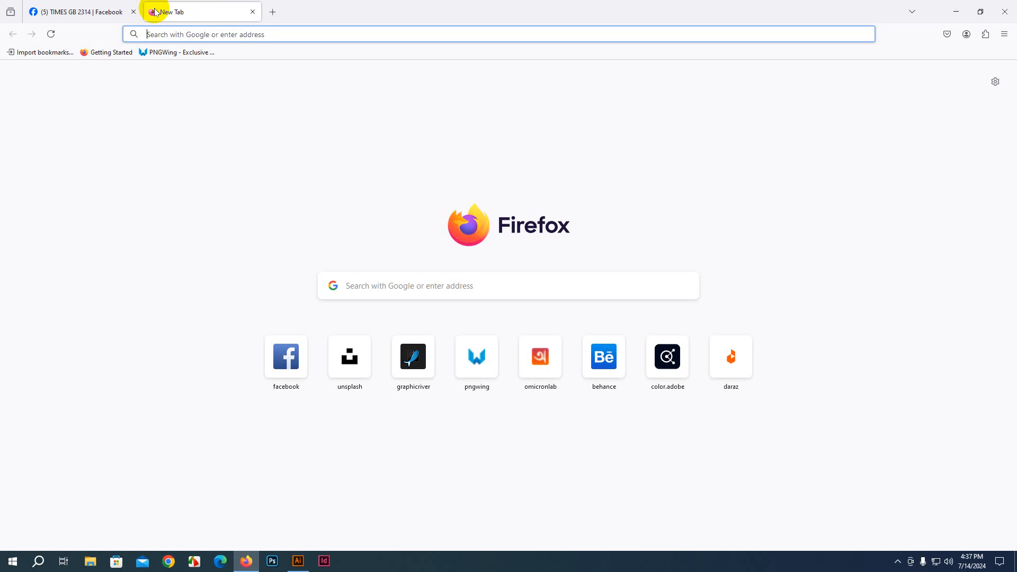
{"action": "type", "text": "flyer de"}
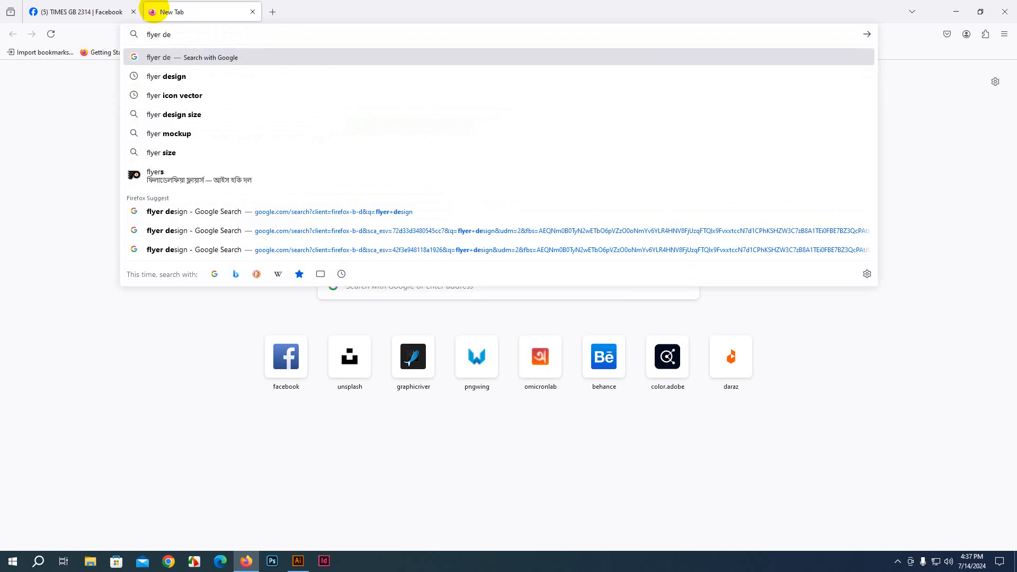
{"action": "type", "text": "sign"}
{"action": "key", "text": "Return"}
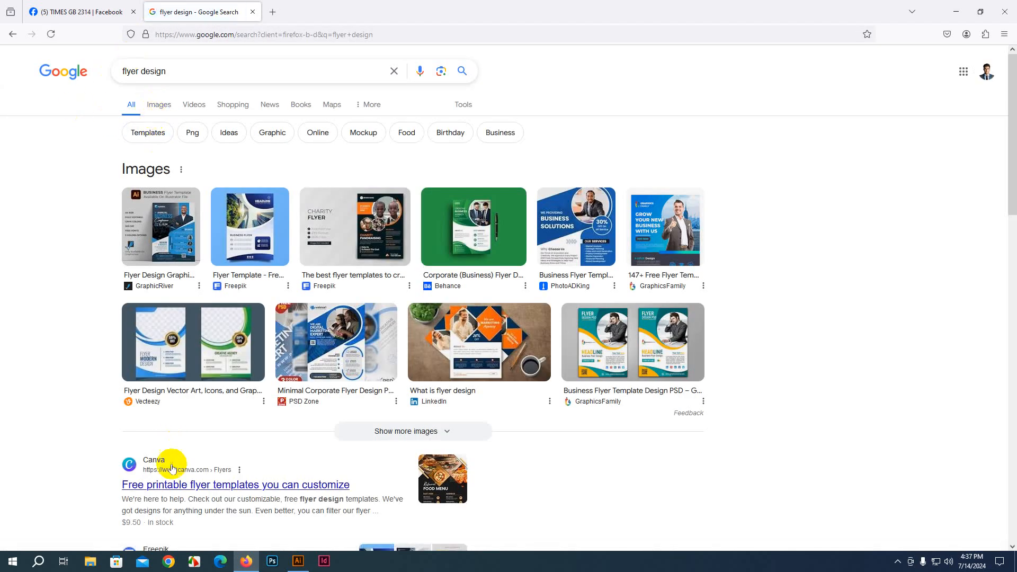
{"action": "scroll", "coordinate": [209, 307], "scroll_direction": "down", "scroll_amount": 5}
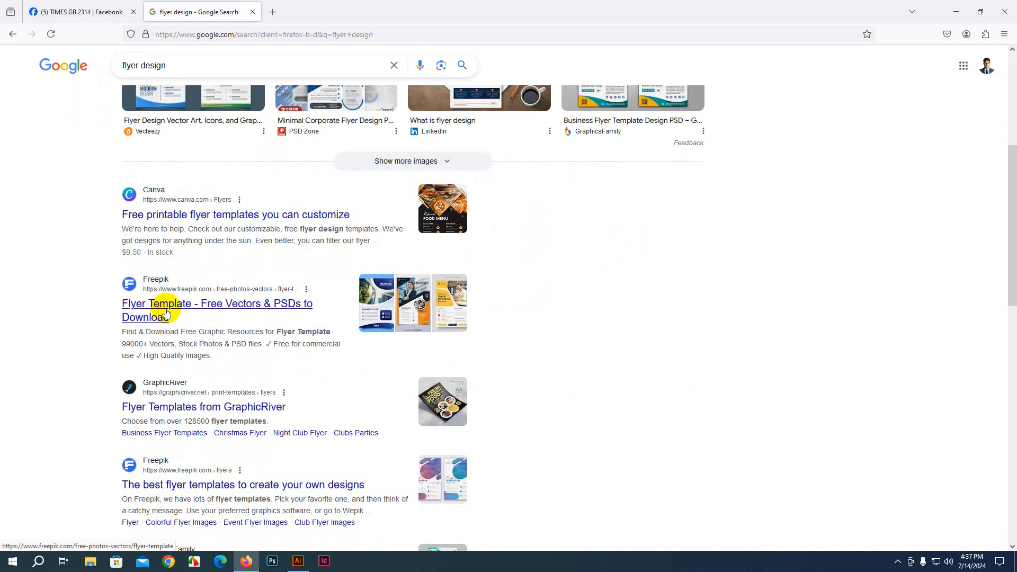
{"action": "left_click", "coordinate": [165, 304], "text": "shift"}
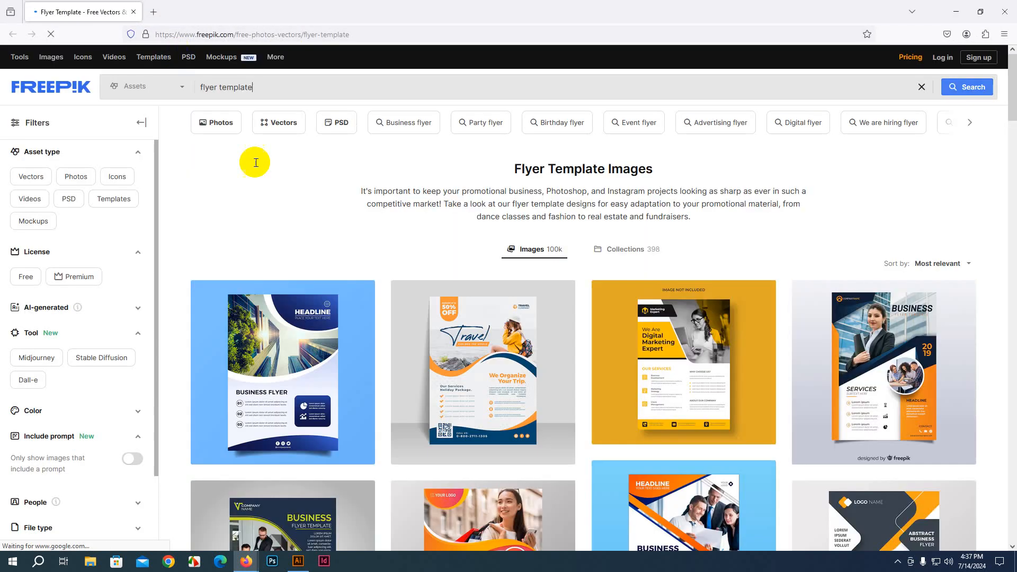
Step: Dismiss the Google sign-in prompt, examine the Freepik flyer templates, and return to the Google results window
{"action": "scroll", "coordinate": [316, 275], "scroll_direction": "down", "scroll_amount": 3}
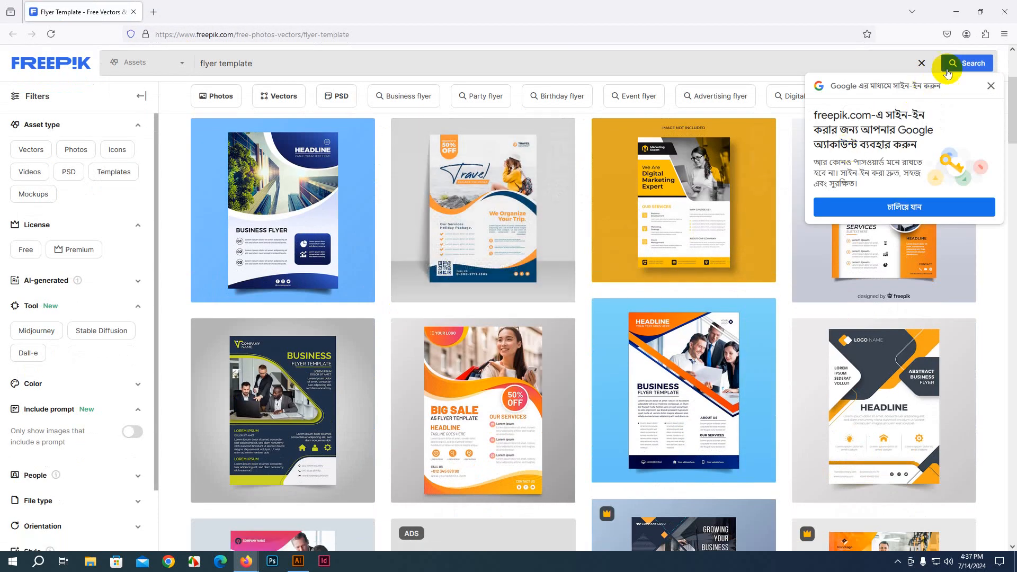
{"action": "left_click", "coordinate": [990, 86]}
{"action": "scroll", "coordinate": [561, 265], "scroll_direction": "down", "scroll_amount": 3}
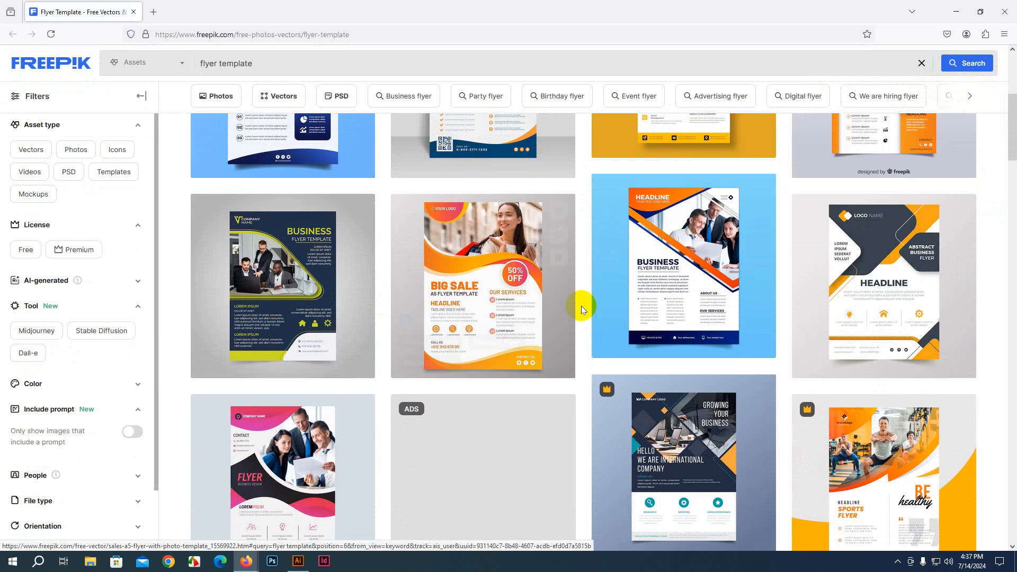
{"action": "scroll", "coordinate": [545, 306], "scroll_direction": "down", "scroll_amount": 2}
{"action": "scroll", "coordinate": [544, 307], "scroll_direction": "up", "scroll_amount": 8}
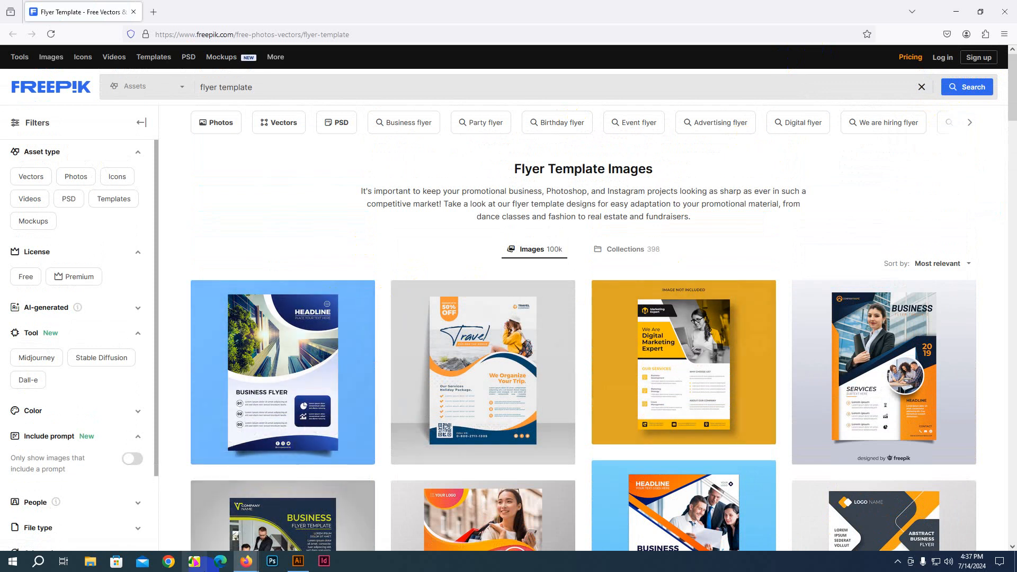
{"action": "left_click", "coordinate": [233, 543]}
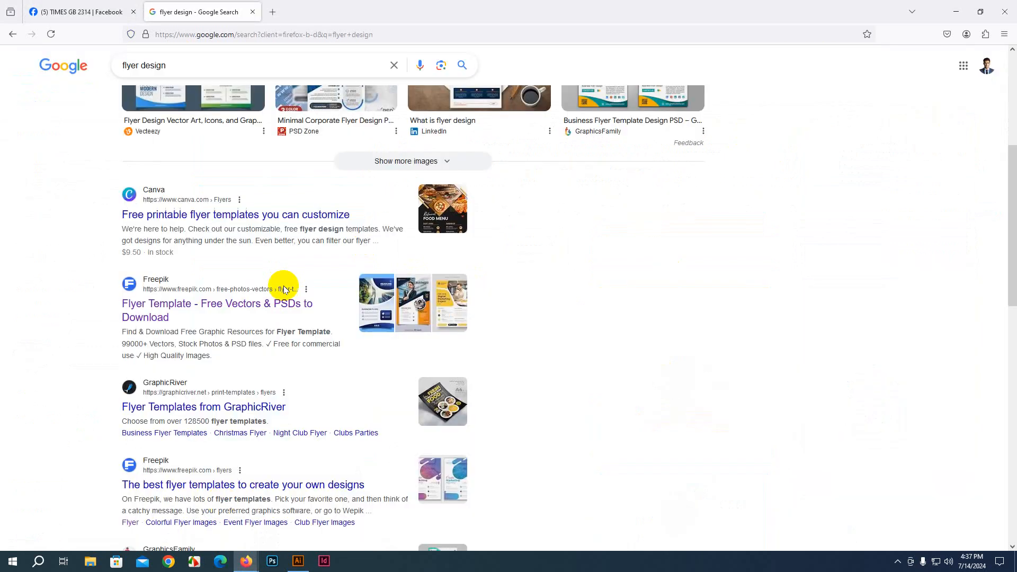
Step: Search for "corporate flyer design" in a new browser tab and show the image results
{"action": "triple_click", "coordinate": [193, 62]}
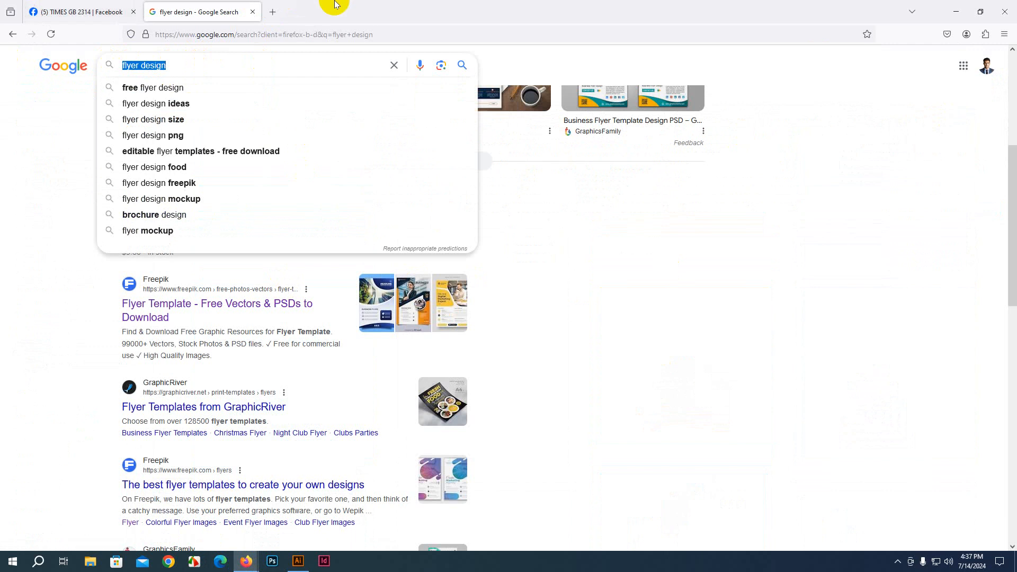
{"action": "left_click", "coordinate": [273, 12]}
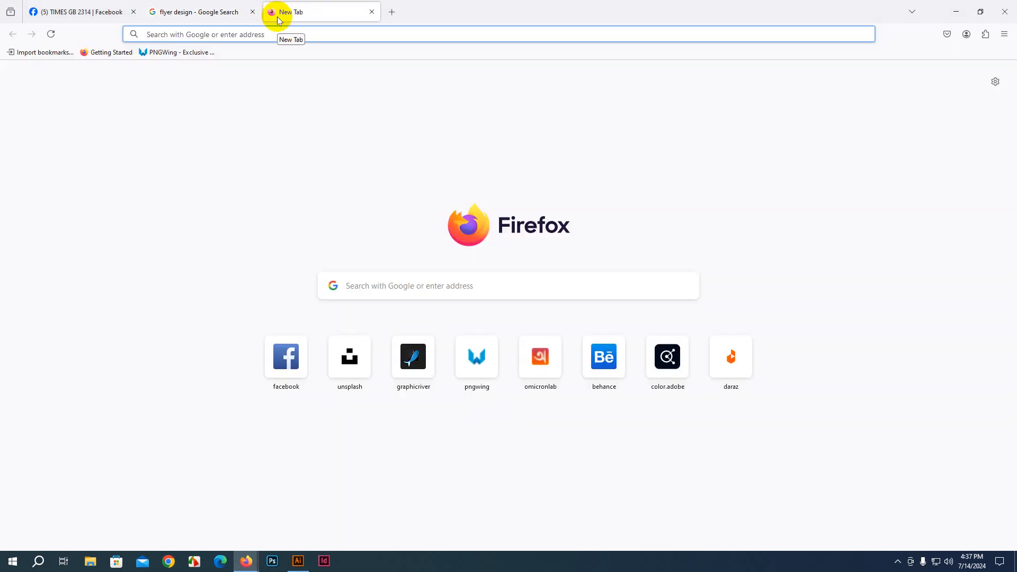
{"action": "type", "text": "corporate "}
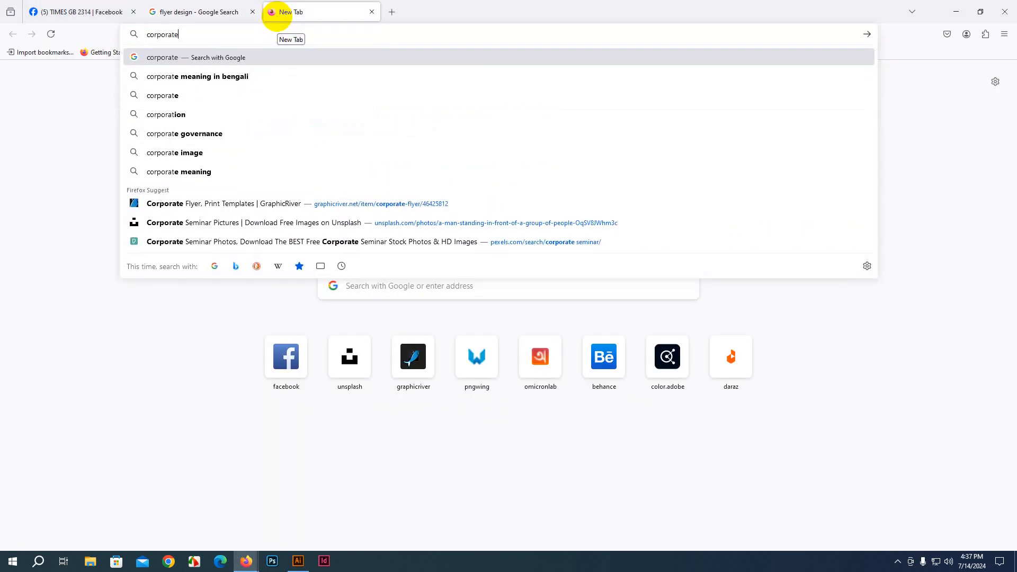
{"action": "type", "text": "flyer design"}
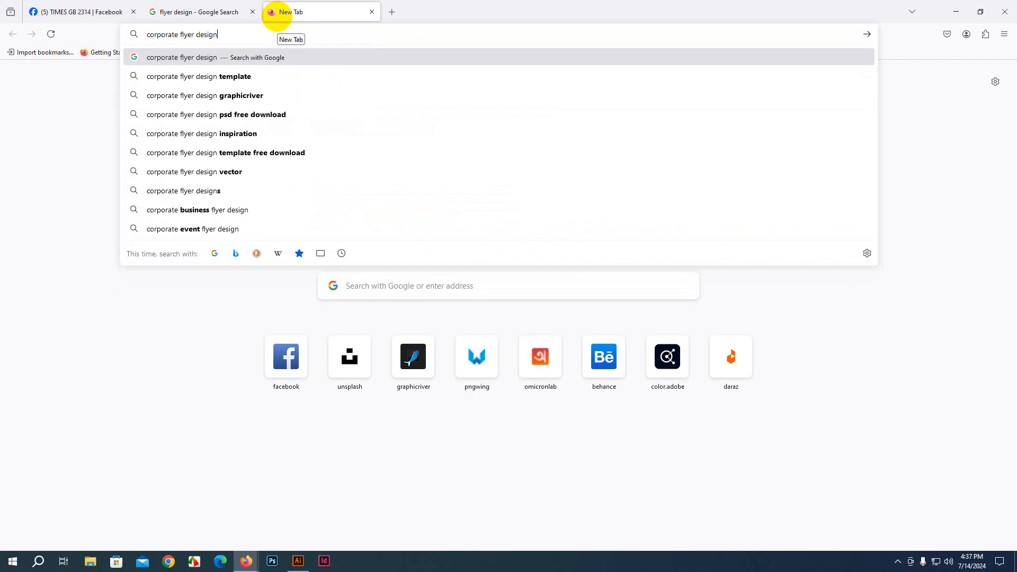
{"action": "key", "text": "Return"}
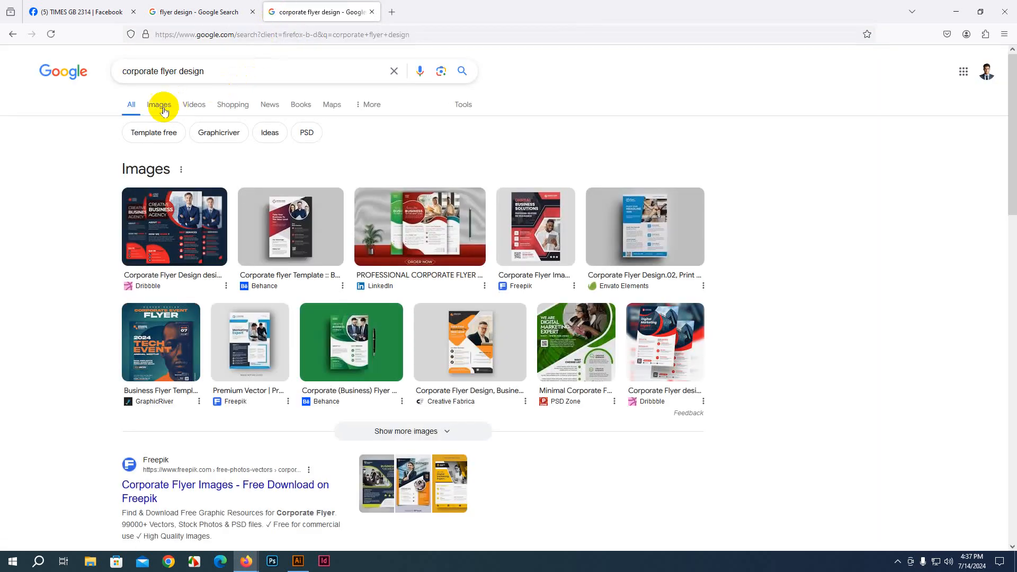
{"action": "left_click", "coordinate": [163, 108]}
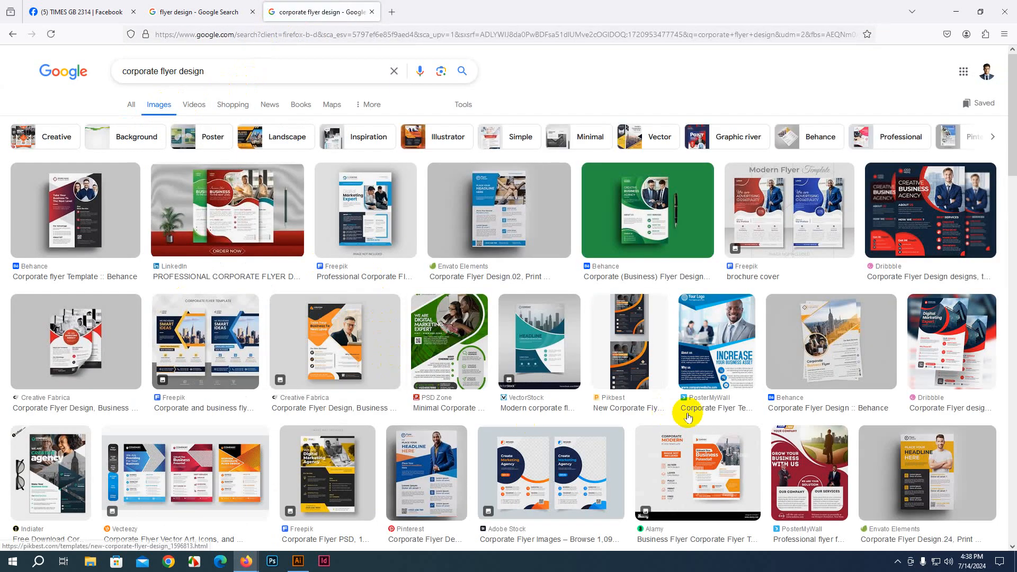
Step: Search for "business flyer design" images in another new browser tab
{"action": "left_click", "coordinate": [392, 11]}
{"action": "type", "text": "business"}
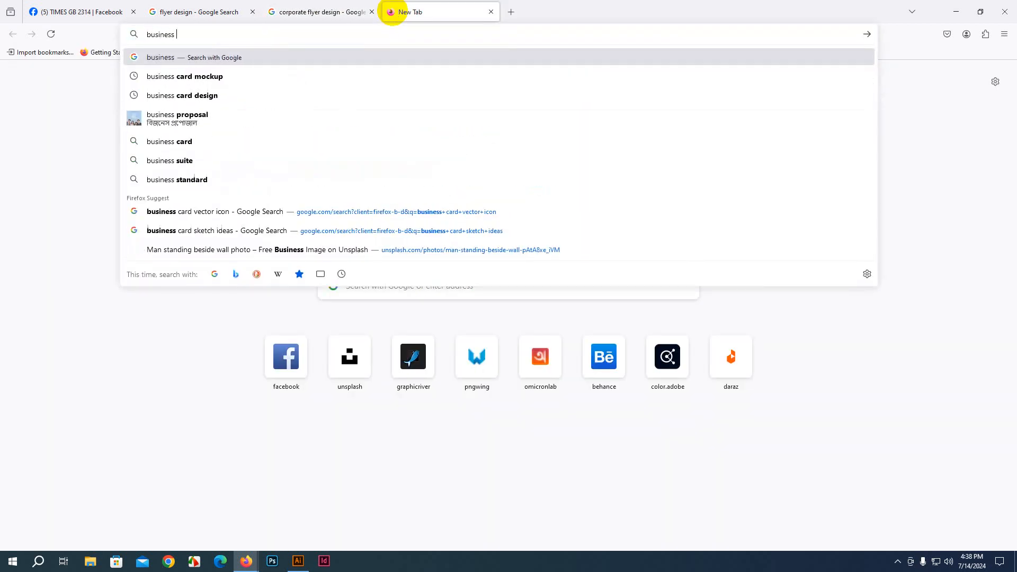
{"action": "type", "text": " flyer design"}
{"action": "key", "text": "Return"}
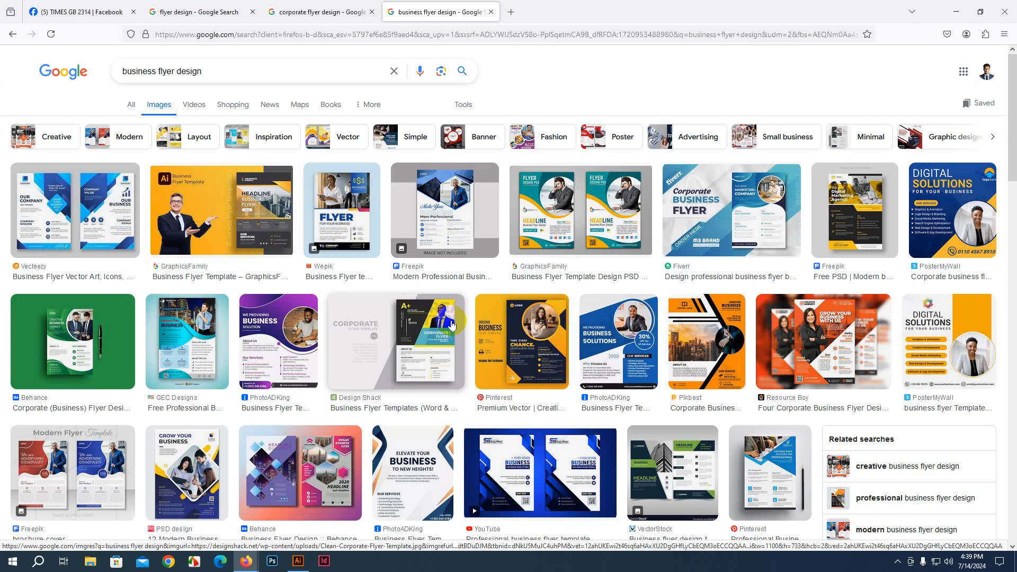
Step: Switch to Illustrator and delete all artwork on and beside the artboard of the open document
{"action": "left_click", "coordinate": [298, 561]}
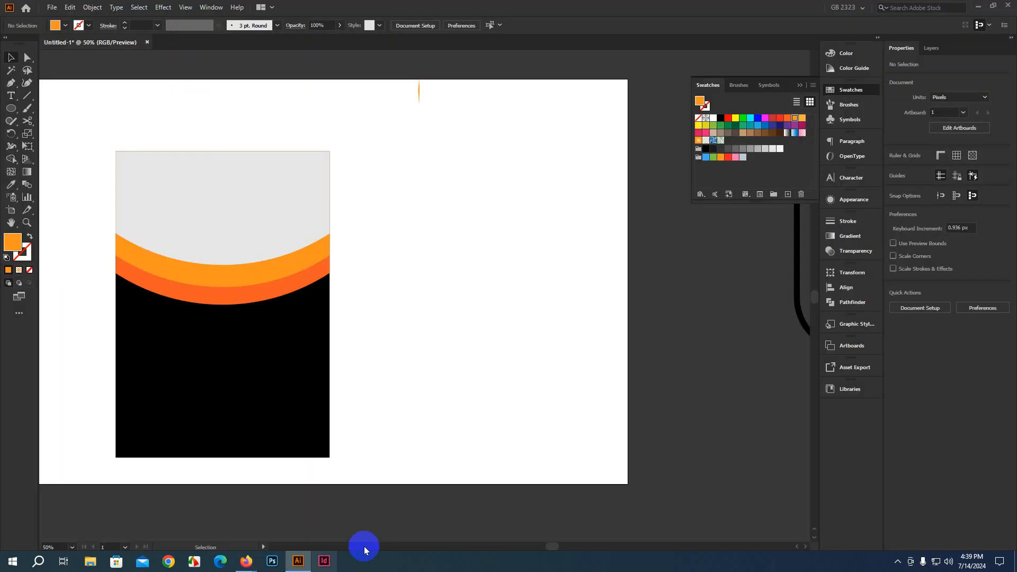
{"action": "scroll", "coordinate": [397, 247], "scroll_direction": "down", "scroll_amount": 1}
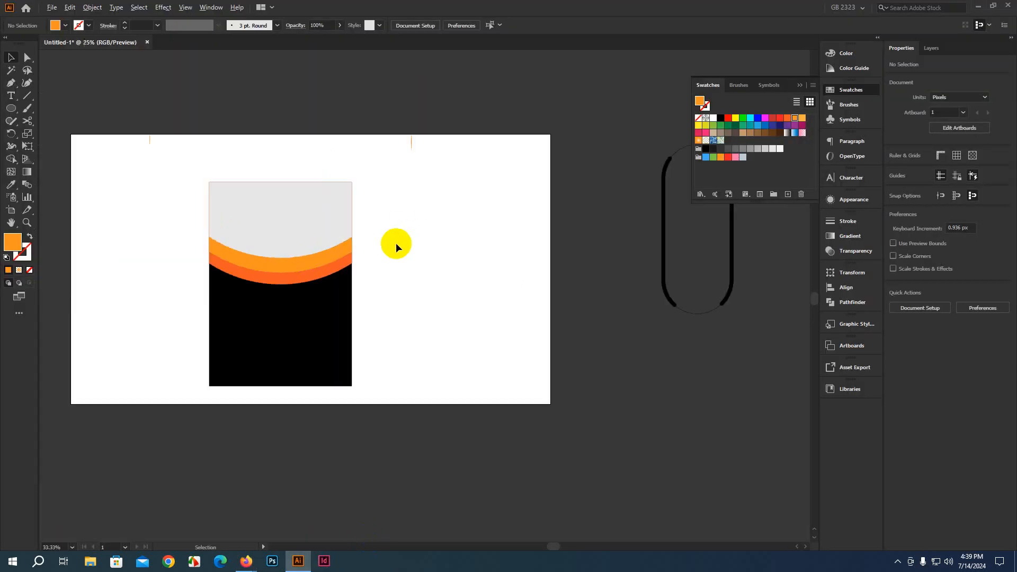
{"action": "scroll", "coordinate": [397, 247], "scroll_direction": "down", "scroll_amount": 1}
{"action": "left_click_drag", "start_coordinate": [161, 116], "coordinate": [680, 490]}
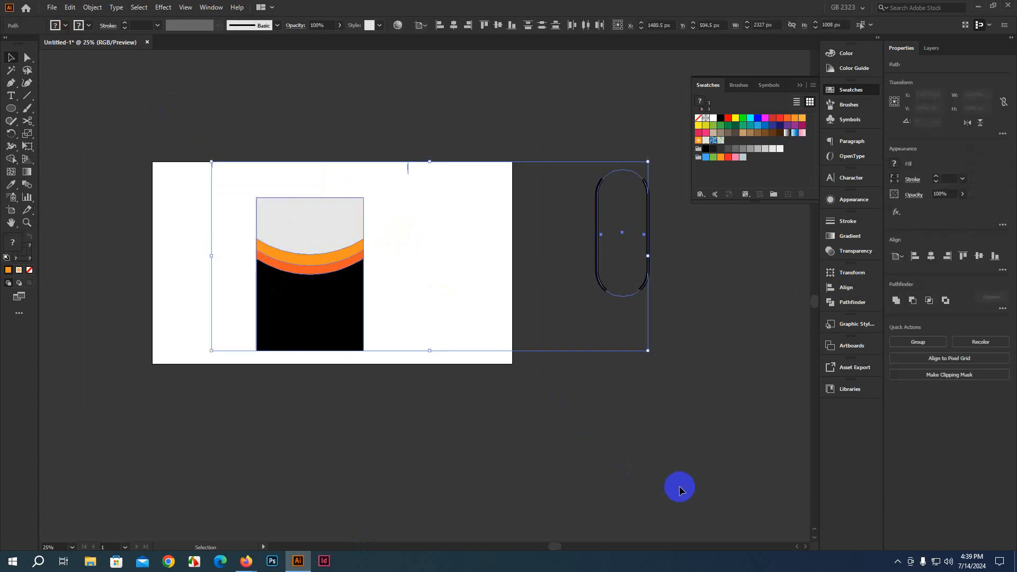
{"action": "key", "text": "Delete"}
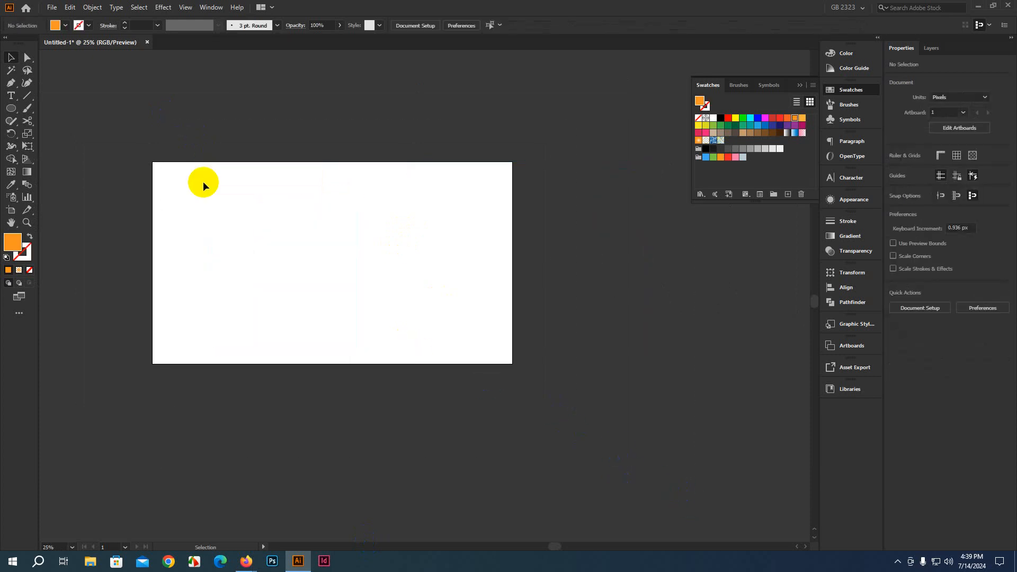
Step: Start a new document from the A4 print preset with its units set to inches
{"action": "left_click", "coordinate": [55, 10]}
{"action": "left_click", "coordinate": [53, 20]}
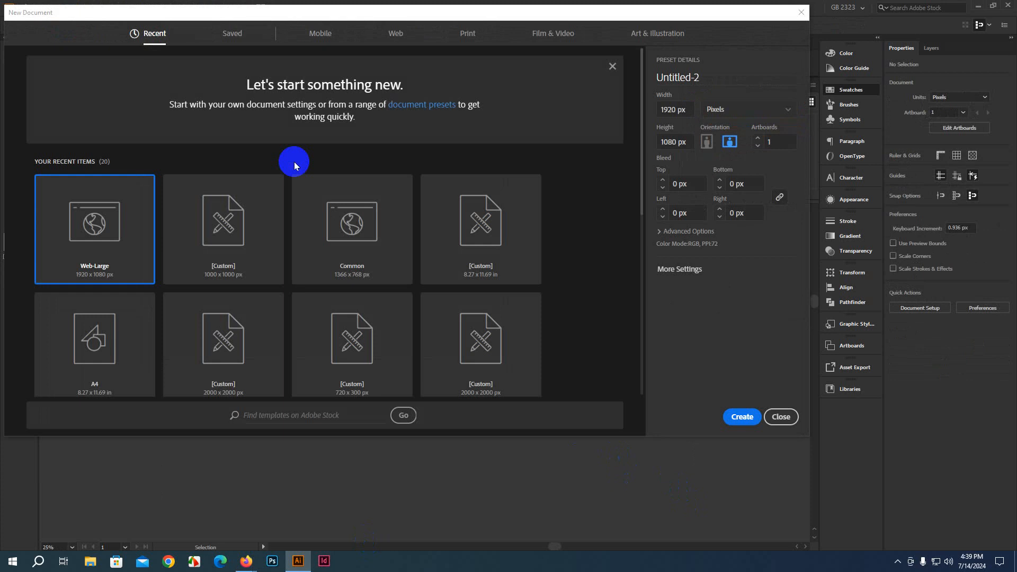
{"action": "left_click", "coordinate": [468, 33]}
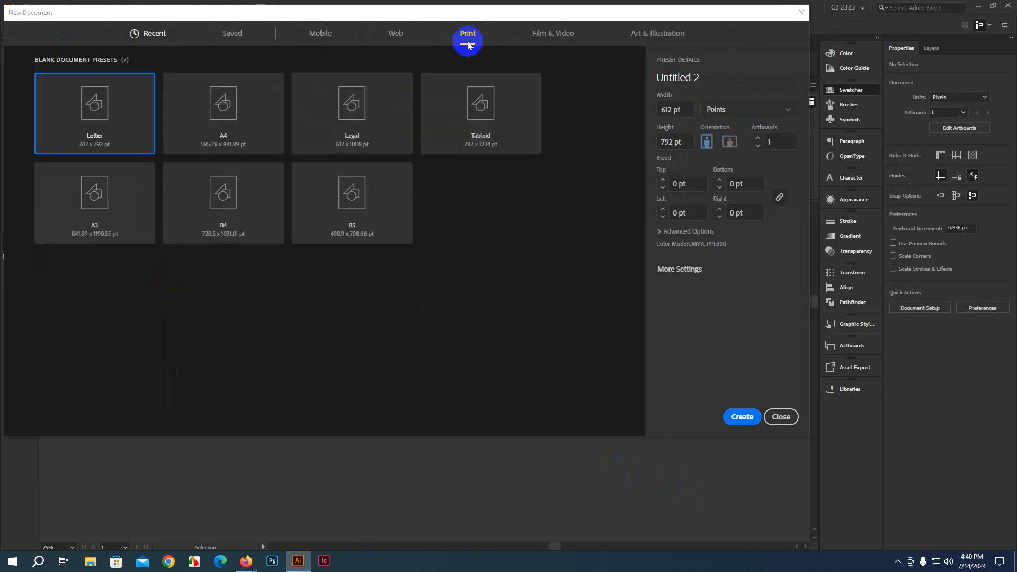
{"action": "left_click", "coordinate": [266, 143]}
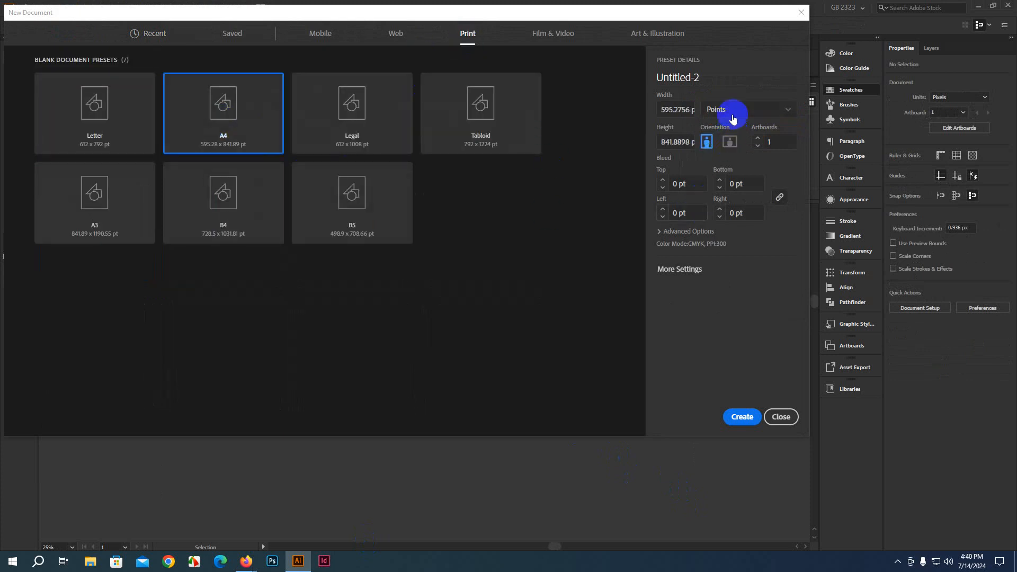
{"action": "left_click", "coordinate": [731, 110]}
{"action": "left_click", "coordinate": [717, 163]}
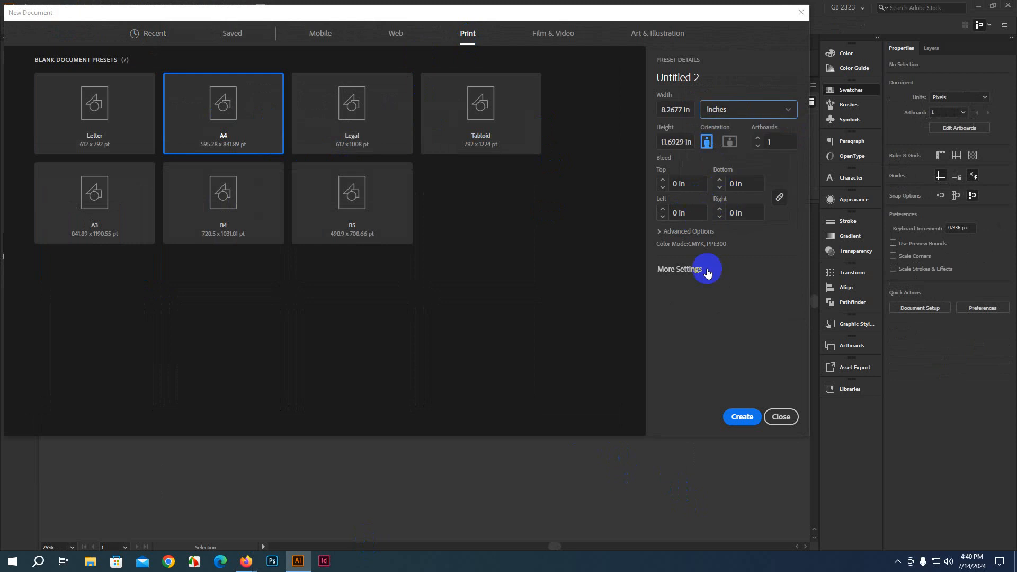
Step: Set the color mode to RGB and the bleed to 0.125 in on all sides, and create the document
{"action": "left_click", "coordinate": [694, 229]}
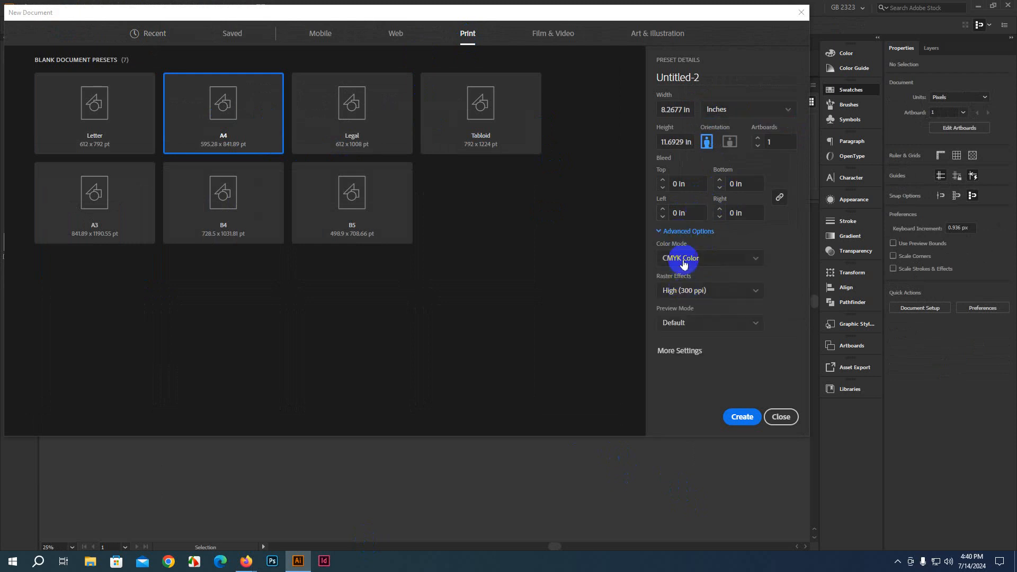
{"action": "left_click", "coordinate": [683, 259]}
{"action": "left_click", "coordinate": [679, 276]}
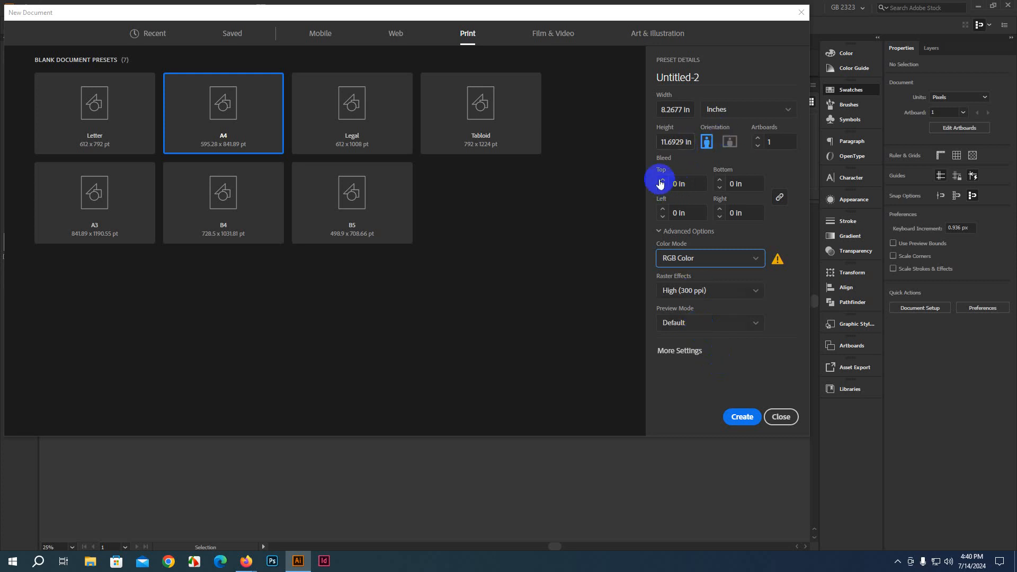
{"action": "left_click", "coordinate": [661, 180]}
{"action": "left_click", "coordinate": [752, 425]}
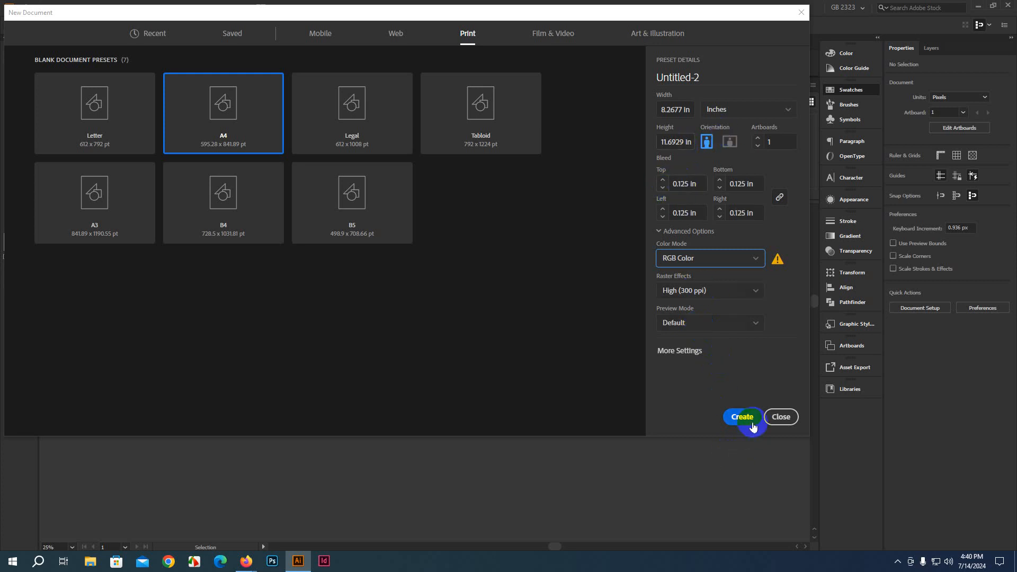
{"action": "left_click", "coordinate": [747, 420]}
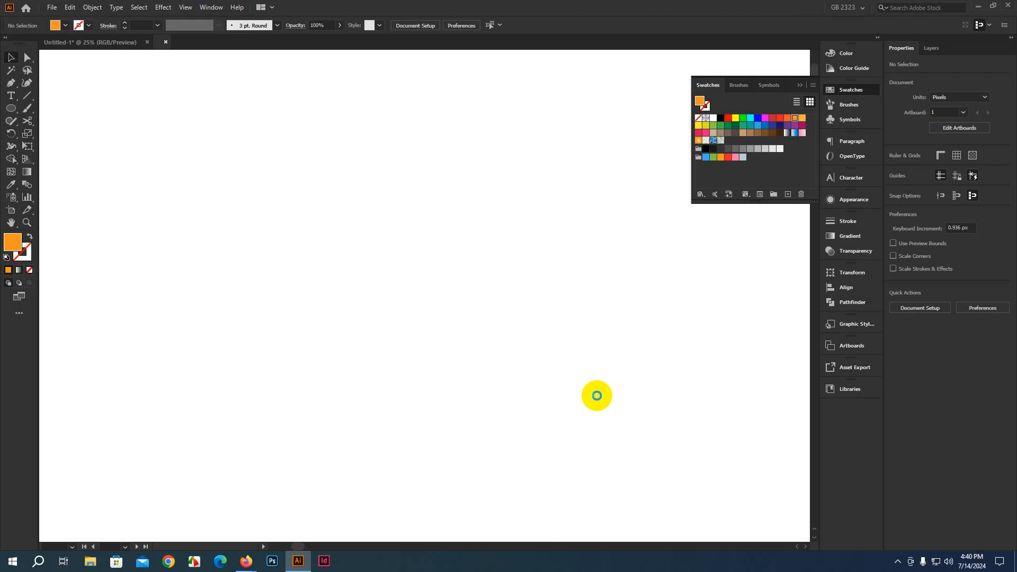
{"action": "scroll", "coordinate": [253, 345], "scroll_direction": "down", "scroll_amount": 1}
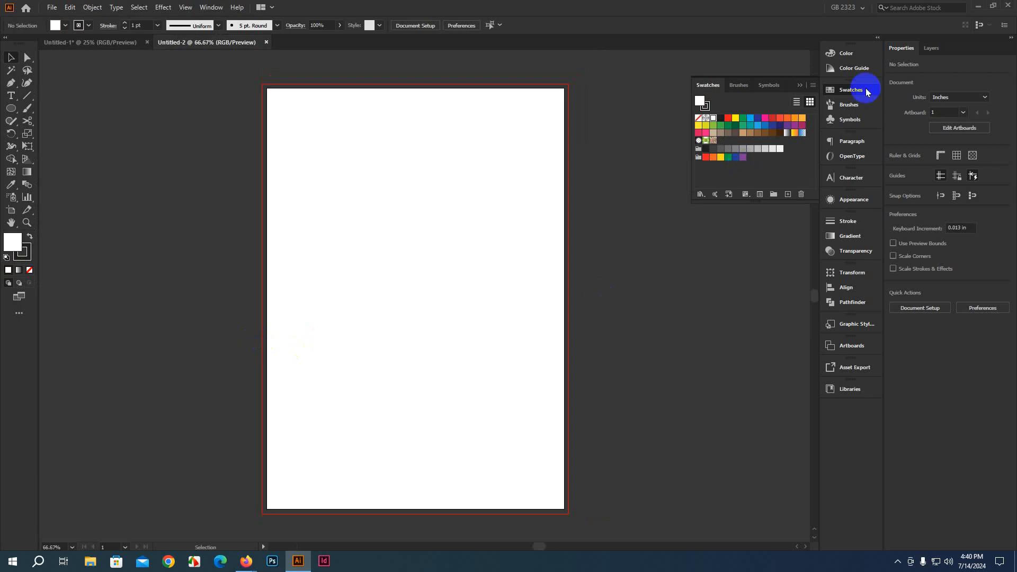
Step: Show the document's layers and switch to the workspace 2314
{"action": "left_click", "coordinate": [920, 50]}
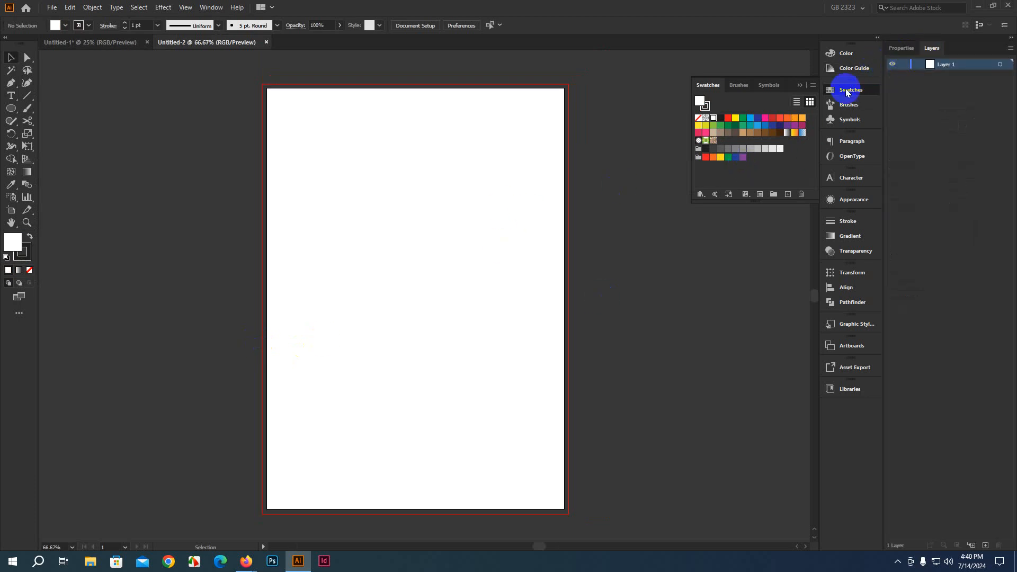
{"action": "left_click", "coordinate": [847, 8]}
{"action": "left_click", "coordinate": [848, 43]}
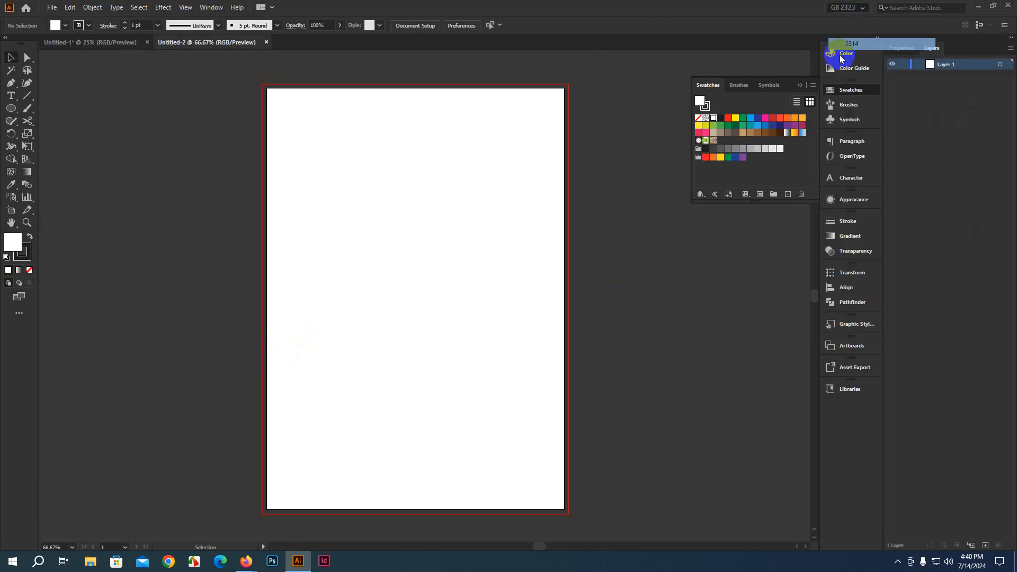
{"action": "scroll", "coordinate": [265, 361], "scroll_direction": "down", "scroll_amount": 2}
{"action": "scroll", "coordinate": [294, 351], "scroll_direction": "up", "scroll_amount": 2}
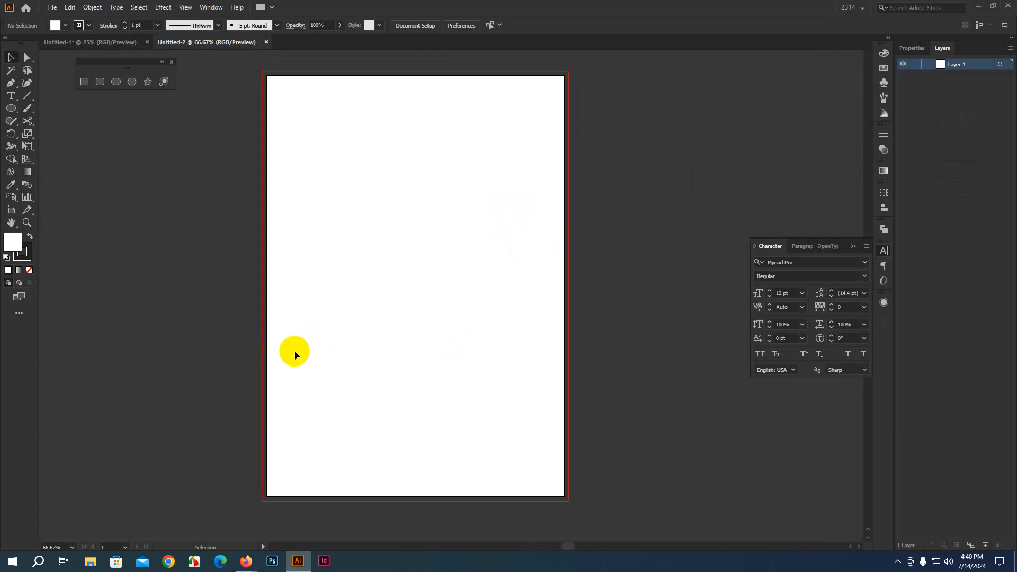
Step: Draw a rectangle about 8.52 by 11.94 in covering the artboard out to the bleed edges, and remove its stroke
{"action": "left_click", "coordinate": [90, 80]}
{"action": "mouse_move", "coordinate": [262, 84]}
{"action": "left_mouse_down"}
{"action": "mouse_move", "coordinate": [455, 446]}
{"action": "mouse_move", "coordinate": [568, 514]}
{"action": "left_mouse_up"}
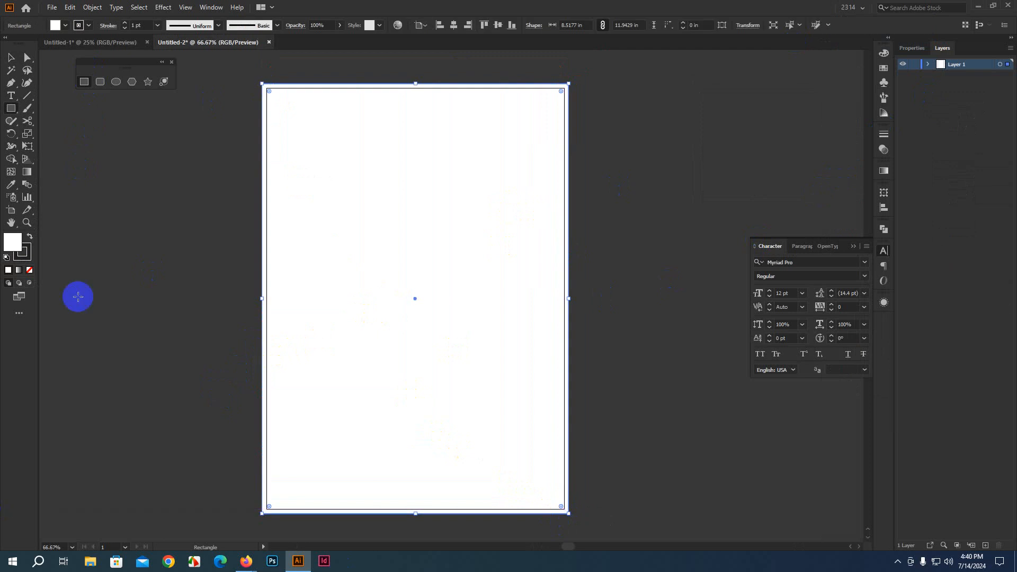
{"action": "left_click", "coordinate": [24, 254]}
{"action": "left_click", "coordinate": [29, 270]}
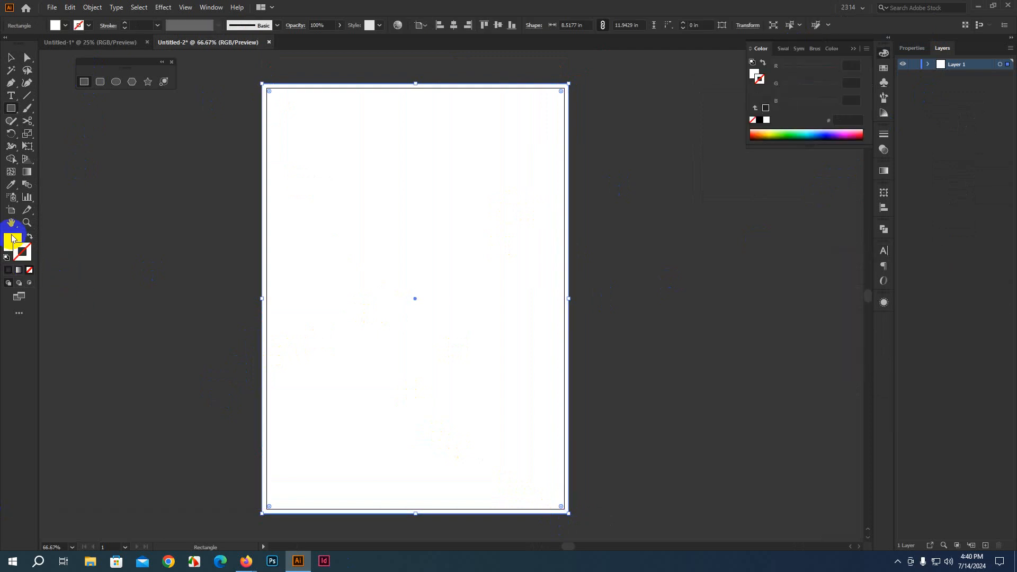
Step: Offset the full-bleed rectangle's path by -0.625 in to make an inner margin rectangle
{"action": "left_click", "coordinate": [11, 57]}
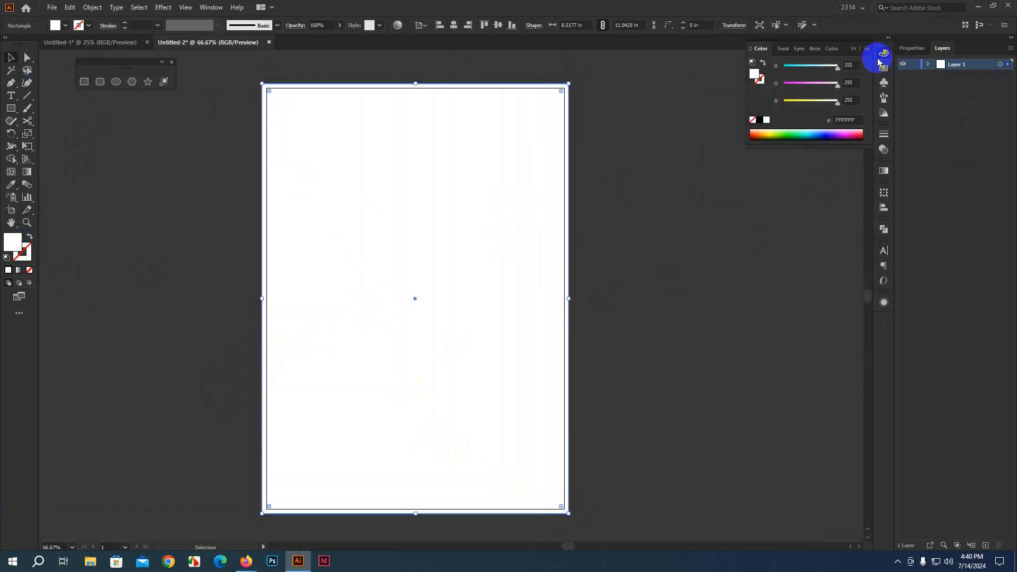
{"action": "left_click", "coordinate": [907, 47]}
{"action": "left_click", "coordinate": [899, 258]}
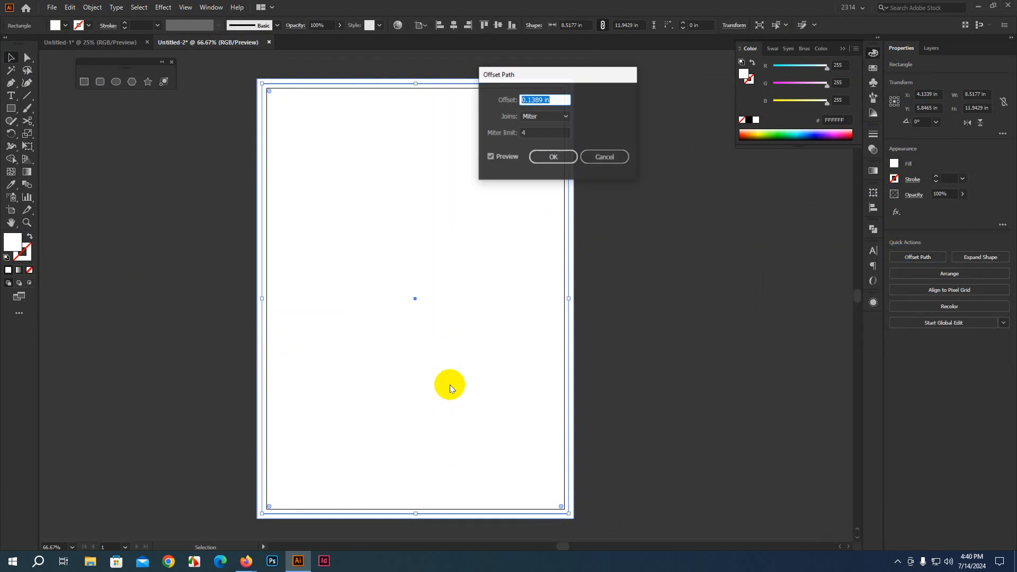
{"action": "type", "text": "-0.625"}
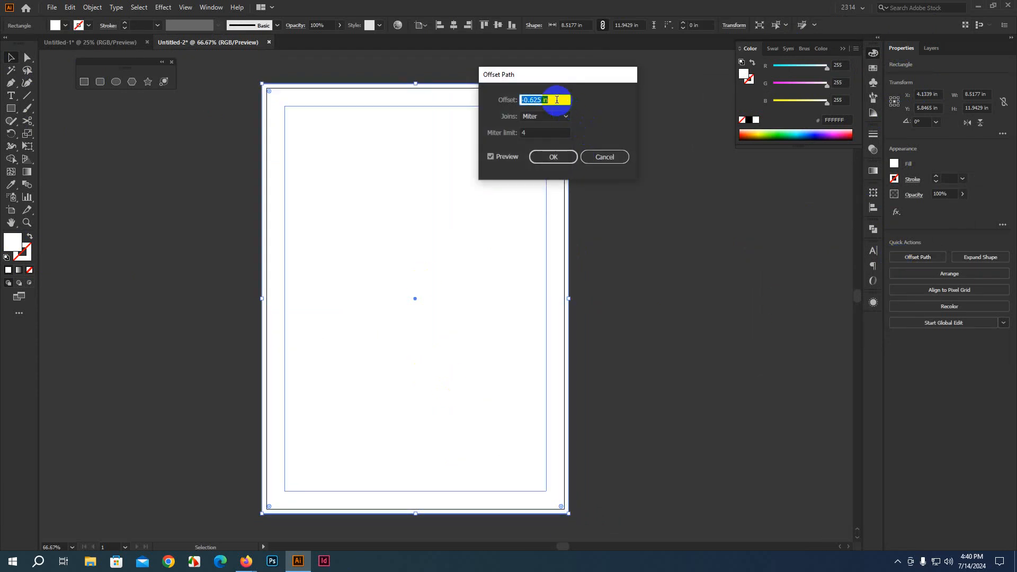
{"action": "left_click", "coordinate": [554, 156]}
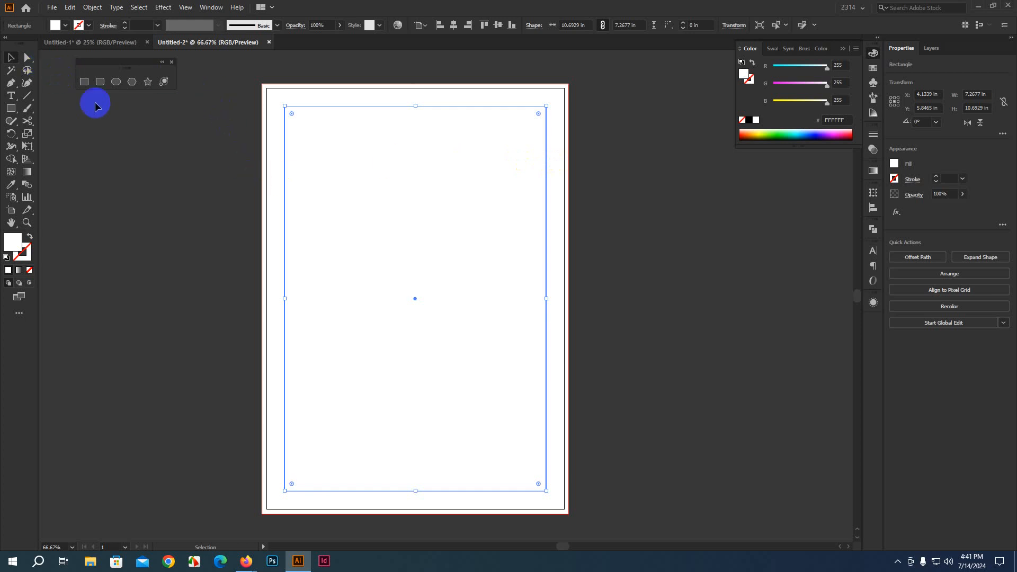
Step: Convert the inner margin rectangle into a guide and lock the guides
{"action": "key", "text": "ctrl+5"}
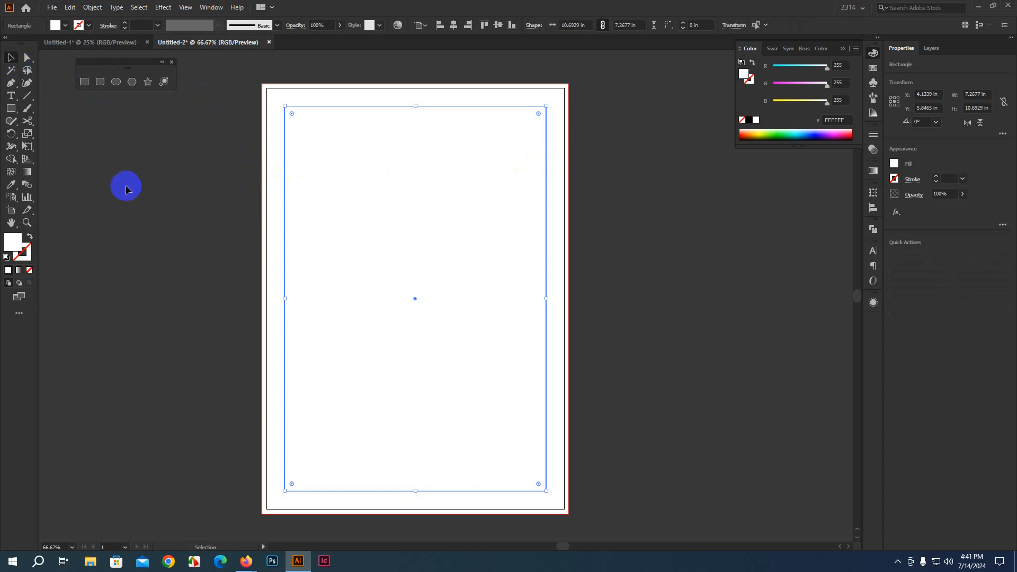
{"action": "left_click", "coordinate": [126, 184]}
{"action": "right_click", "coordinate": [143, 165]}
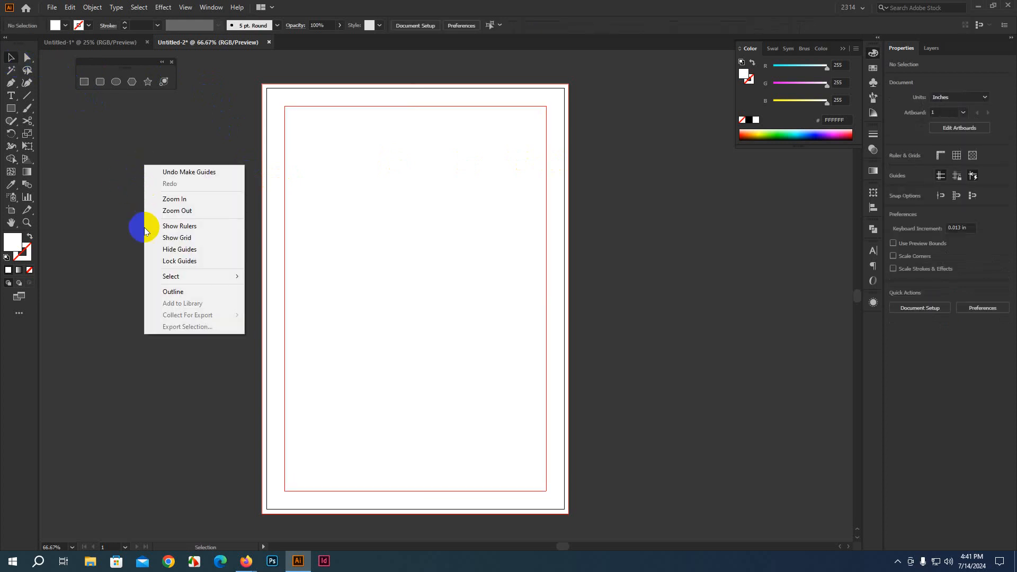
{"action": "left_click", "coordinate": [181, 260]}
{"action": "scroll", "coordinate": [414, 236], "scroll_direction": "down", "scroll_amount": 2}
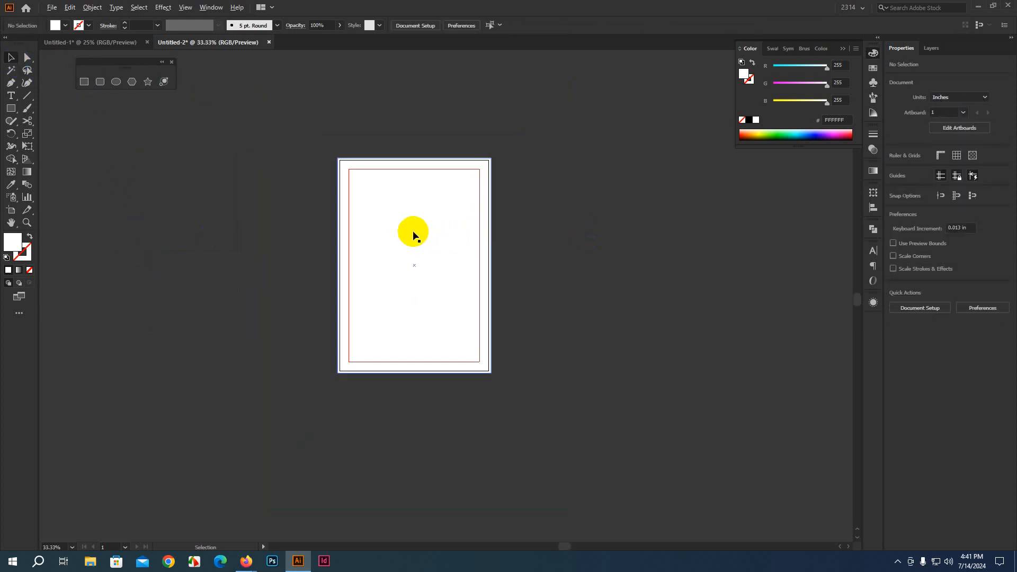
{"action": "left_click_drag", "start_coordinate": [610, 262], "coordinate": [564, 255]}
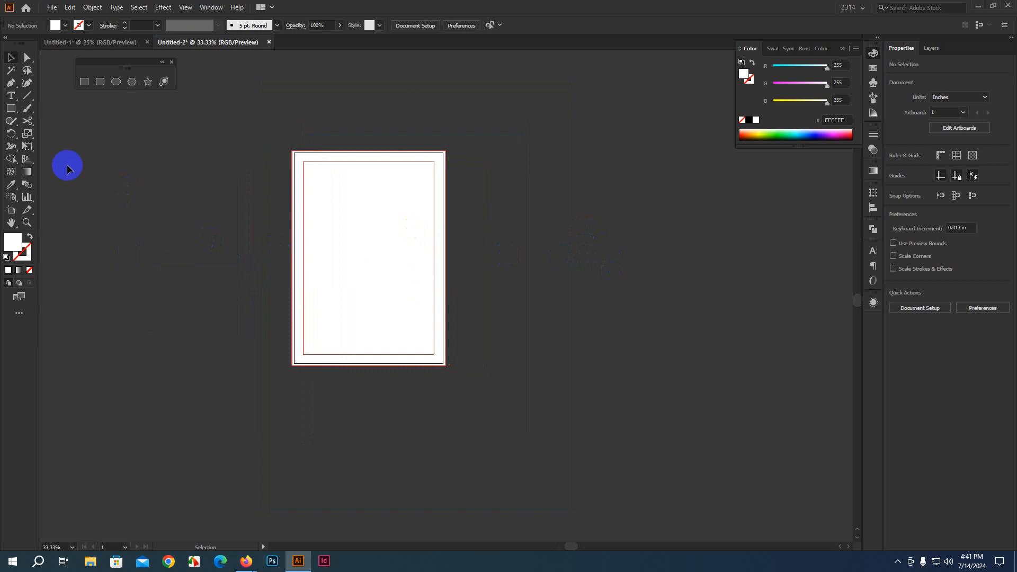
{"action": "left_click", "coordinate": [132, 82]}
{"action": "left_click_drag", "start_coordinate": [303, 117], "coordinate": [439, 209]}
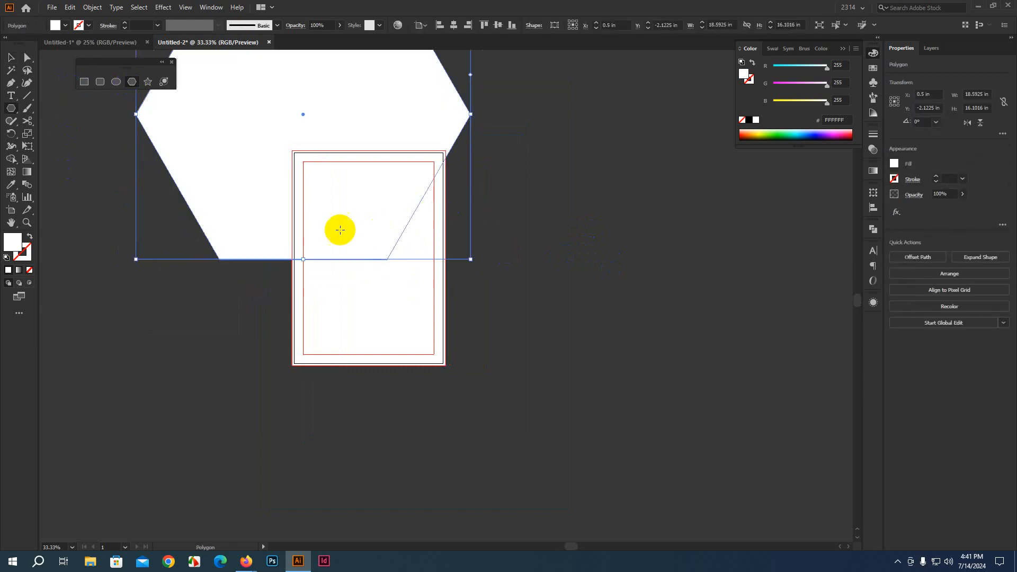
{"action": "left_click", "coordinate": [243, 563]}
{"action": "left_click", "coordinate": [198, 509]}
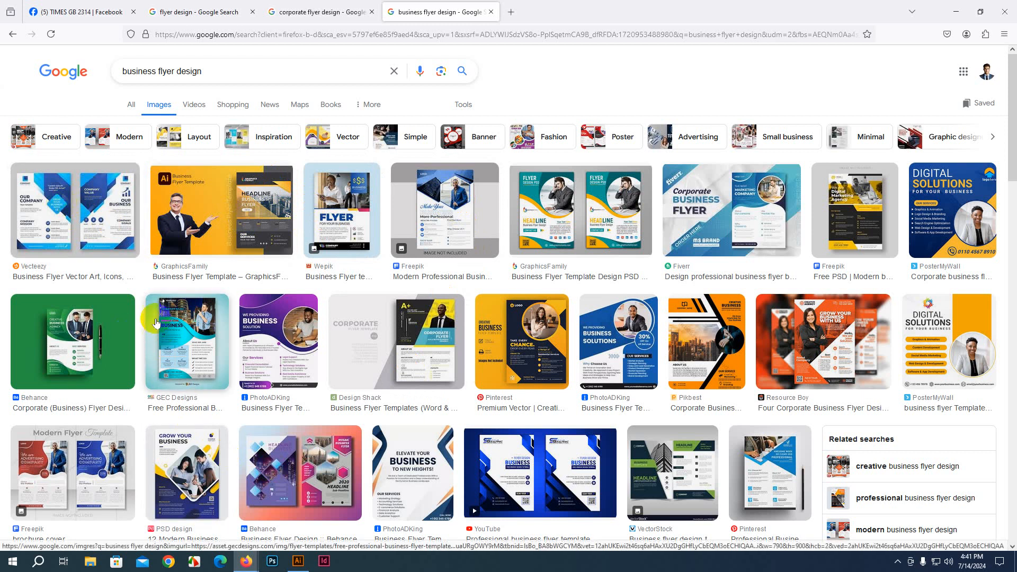
{"action": "left_click", "coordinate": [298, 562]}
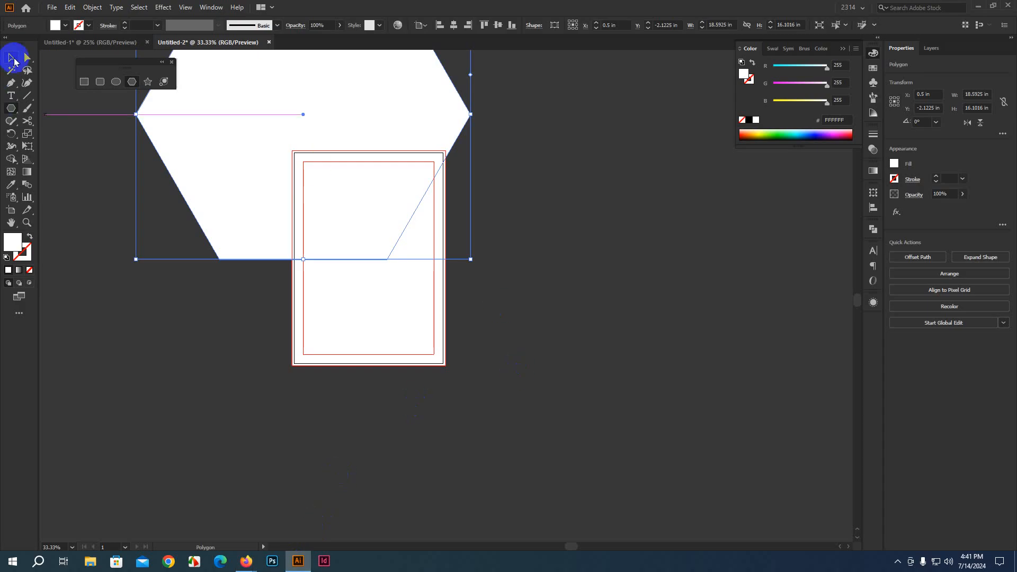
{"action": "left_click", "coordinate": [171, 164]}
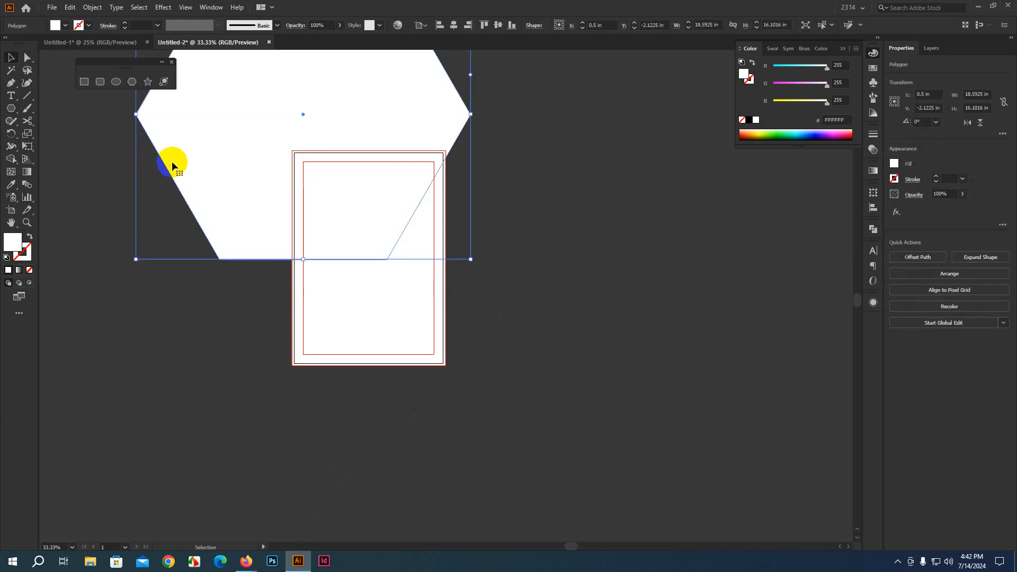
{"action": "key", "text": "Delete"}
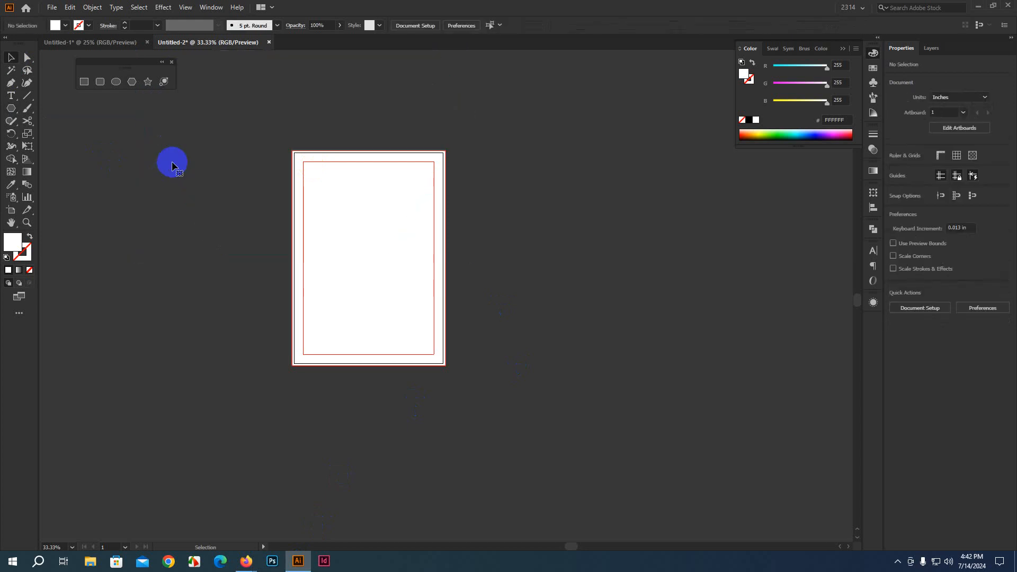
Step: Sketch a freehand shape about 12.5 by 7.6 in with a wavy lower edge across the page's upper part, using the Pencil tool
{"action": "scroll", "coordinate": [172, 164], "scroll_direction": "up", "scroll_amount": 2}
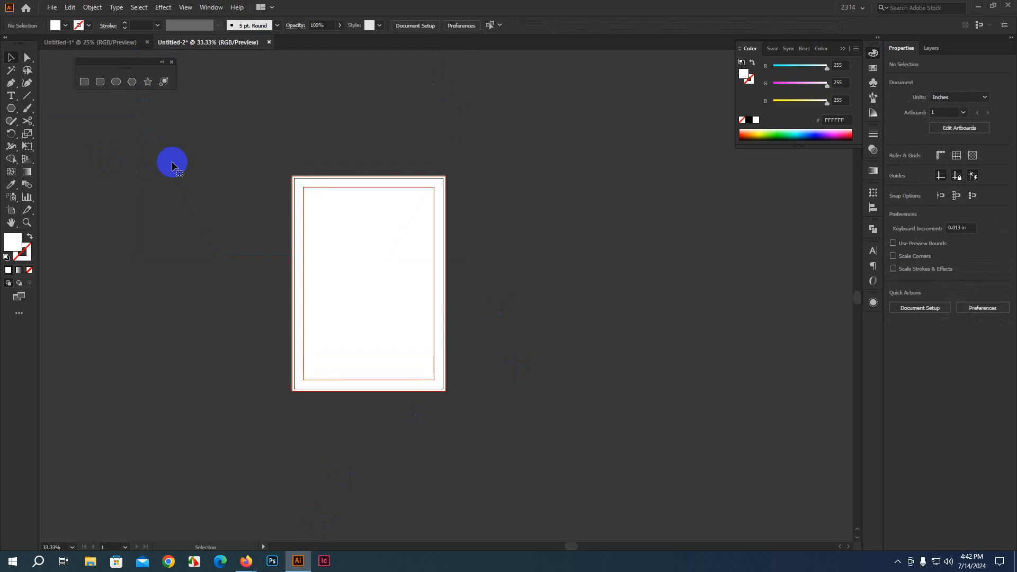
{"action": "scroll", "coordinate": [409, 211], "scroll_direction": "down", "scroll_amount": 4}
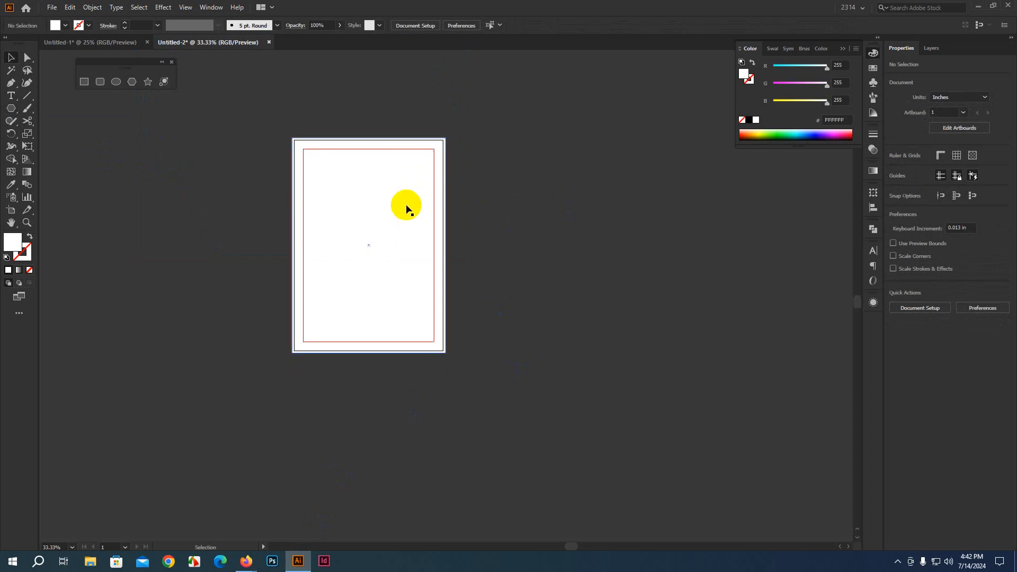
{"action": "left_click", "coordinate": [11, 120]}
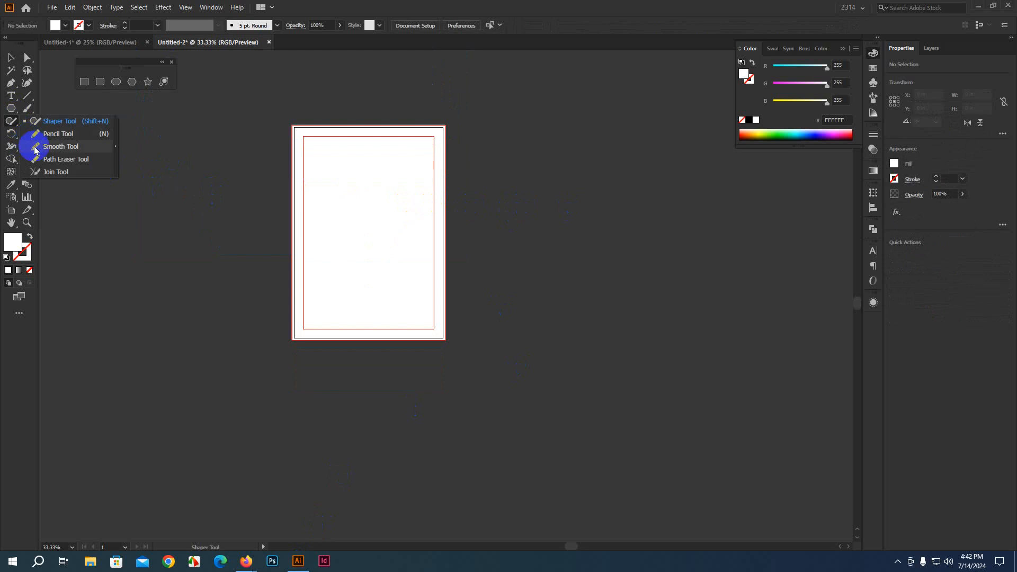
{"action": "left_click", "coordinate": [36, 133]}
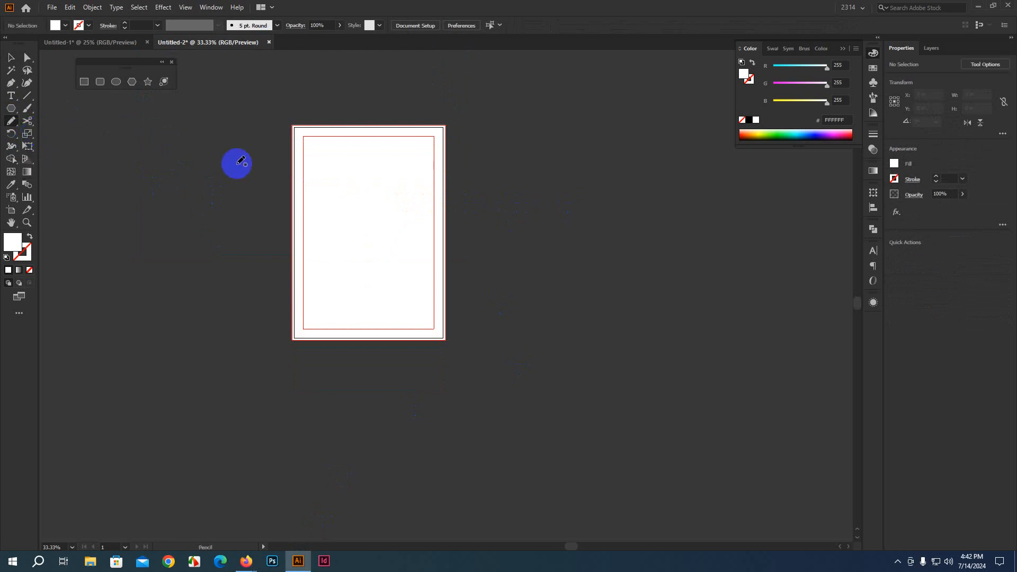
{"action": "scroll", "coordinate": [234, 205], "scroll_direction": "down", "scroll_amount": 2}
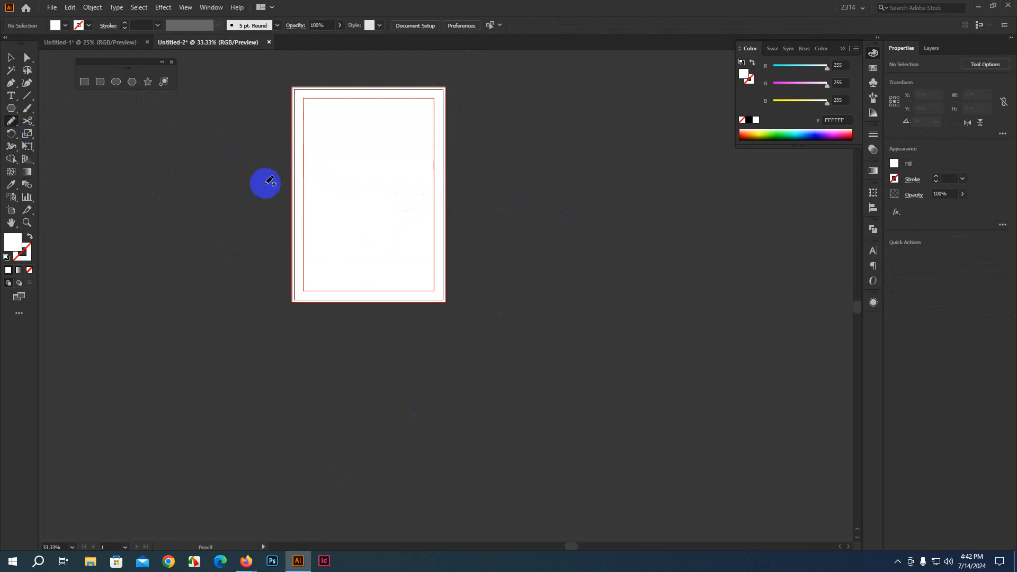
{"action": "mouse_move", "coordinate": [267, 172]}
{"action": "left_mouse_down"}
{"action": "mouse_move", "coordinate": [279, 149]}
{"action": "mouse_move", "coordinate": [349, 176]}
{"action": "mouse_move", "coordinate": [407, 150]}
{"action": "mouse_move", "coordinate": [476, 140]}
{"action": "mouse_move", "coordinate": [492, 78]}
{"action": "mouse_move", "coordinate": [437, 54]}
{"action": "mouse_move", "coordinate": [316, 48]}
{"action": "mouse_move", "coordinate": [269, 80]}
{"action": "mouse_move", "coordinate": [249, 159]}
{"action": "left_mouse_up"}
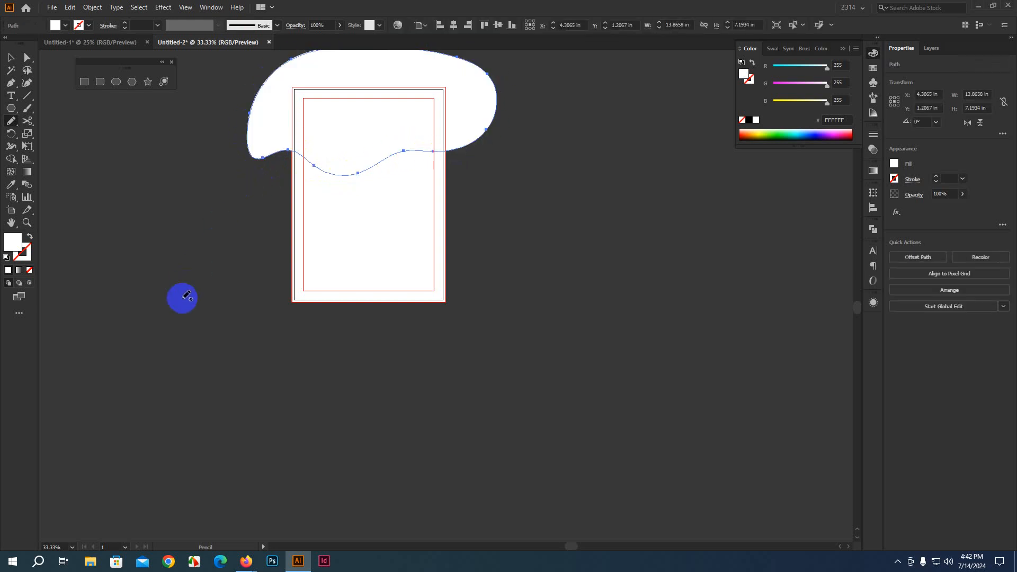
{"action": "key", "text": "ctrl+z"}
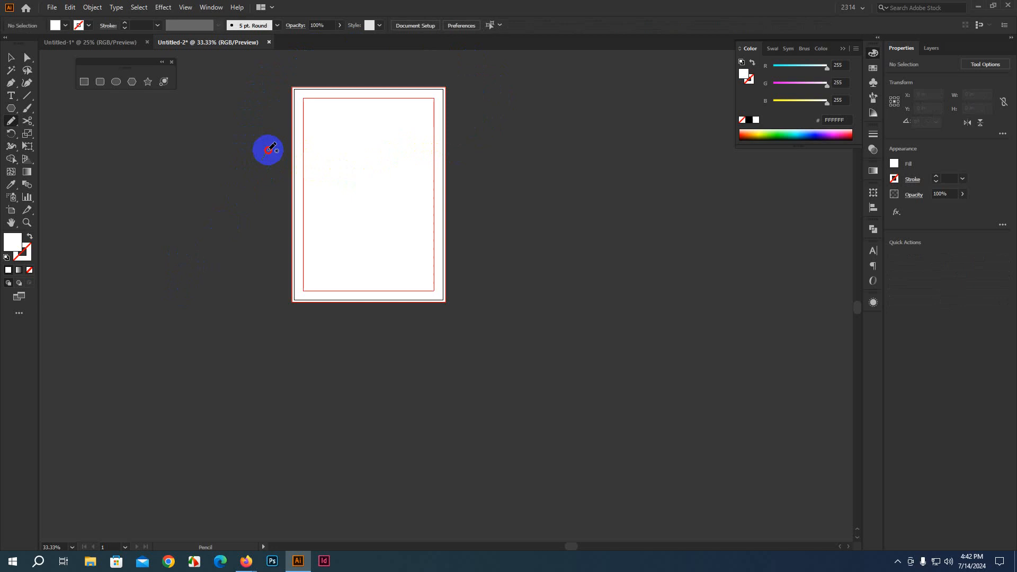
{"action": "mouse_move", "coordinate": [263, 159]}
{"action": "left_mouse_down"}
{"action": "mouse_move", "coordinate": [351, 170]}
{"action": "mouse_move", "coordinate": [390, 150]}
{"action": "mouse_move", "coordinate": [470, 150]}
{"action": "mouse_move", "coordinate": [498, 125]}
{"action": "mouse_move", "coordinate": [461, 48]}
{"action": "mouse_move", "coordinate": [311, 37]}
{"action": "mouse_move", "coordinate": [239, 104]}
{"action": "mouse_move", "coordinate": [262, 158]}
{"action": "left_mouse_up"}
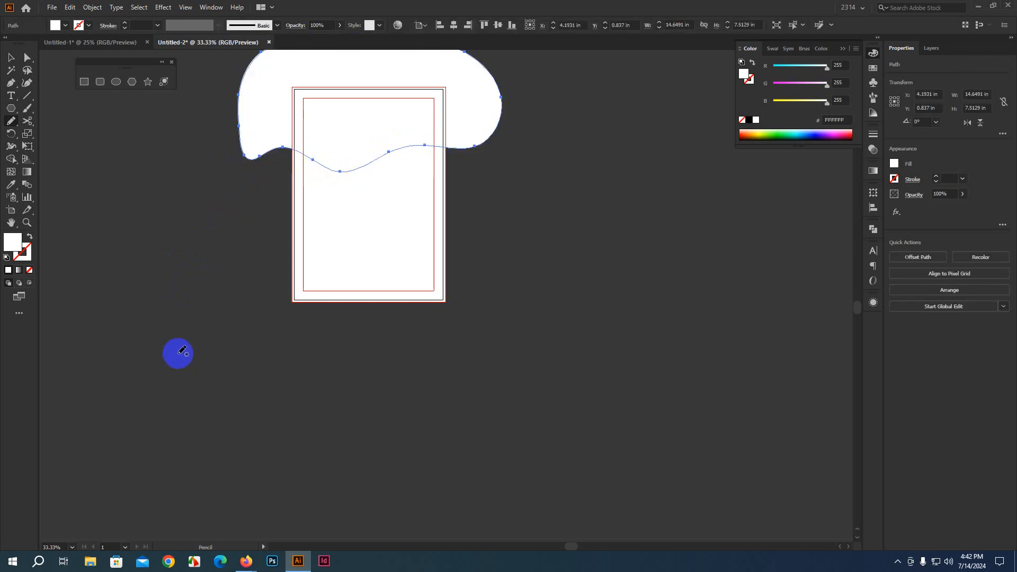
{"action": "key", "text": "Delete"}
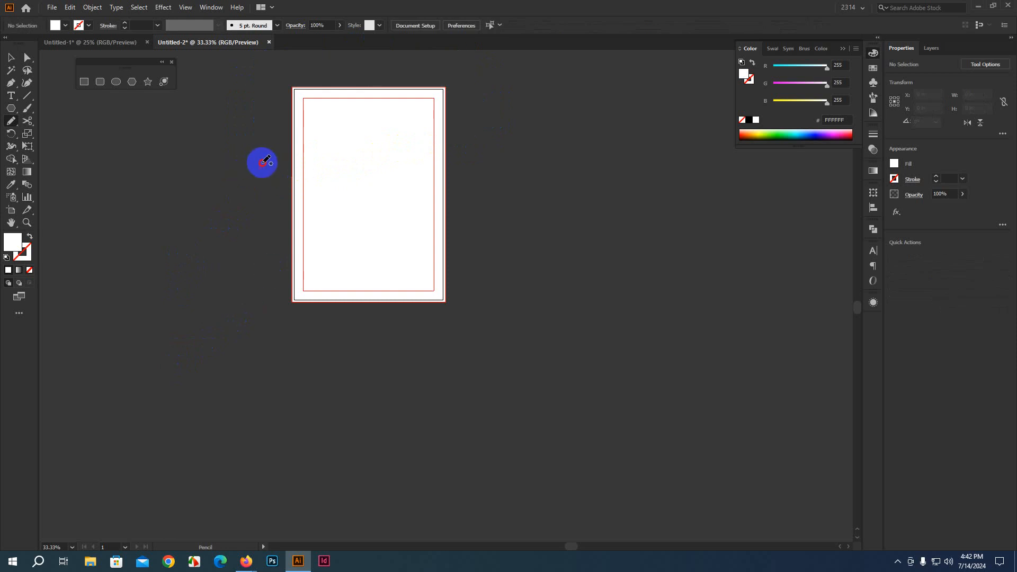
{"action": "mouse_move", "coordinate": [262, 162]}
{"action": "left_mouse_down"}
{"action": "mouse_move", "coordinate": [296, 150]}
{"action": "mouse_move", "coordinate": [352, 171]}
{"action": "mouse_move", "coordinate": [395, 150]}
{"action": "mouse_move", "coordinate": [443, 152]}
{"action": "mouse_move", "coordinate": [479, 79]}
{"action": "mouse_move", "coordinate": [284, 68]}
{"action": "mouse_move", "coordinate": [259, 184]}
{"action": "left_mouse_up"}
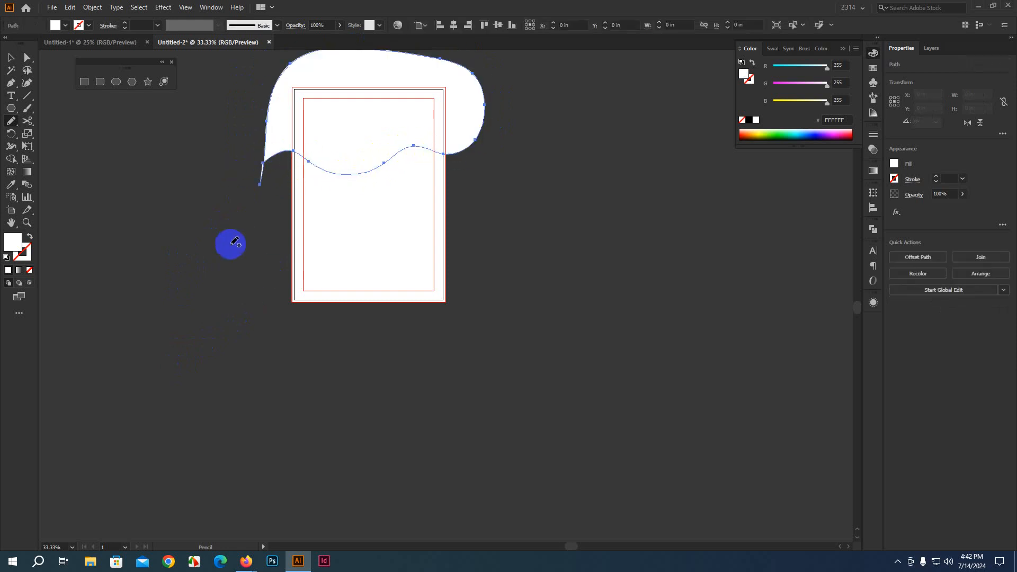
{"action": "left_click", "coordinate": [6, 58]}
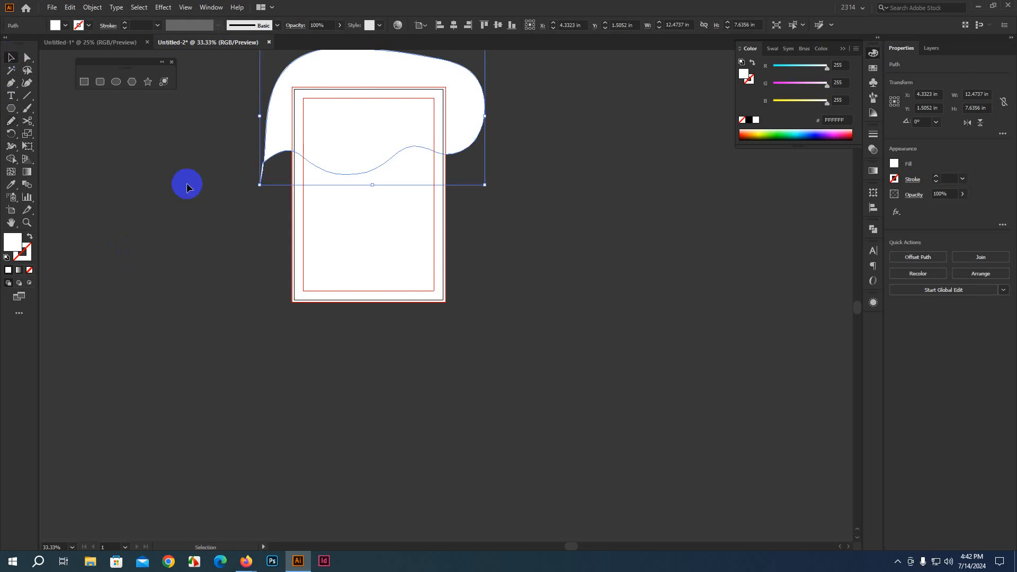
Step: Fill the wavy shape with a light gray swatch
{"action": "scroll", "coordinate": [516, 270], "scroll_direction": "up", "scroll_amount": 1}
{"action": "scroll", "coordinate": [516, 270], "scroll_direction": "right", "scroll_amount": 1}
{"action": "left_click", "coordinate": [874, 68]}
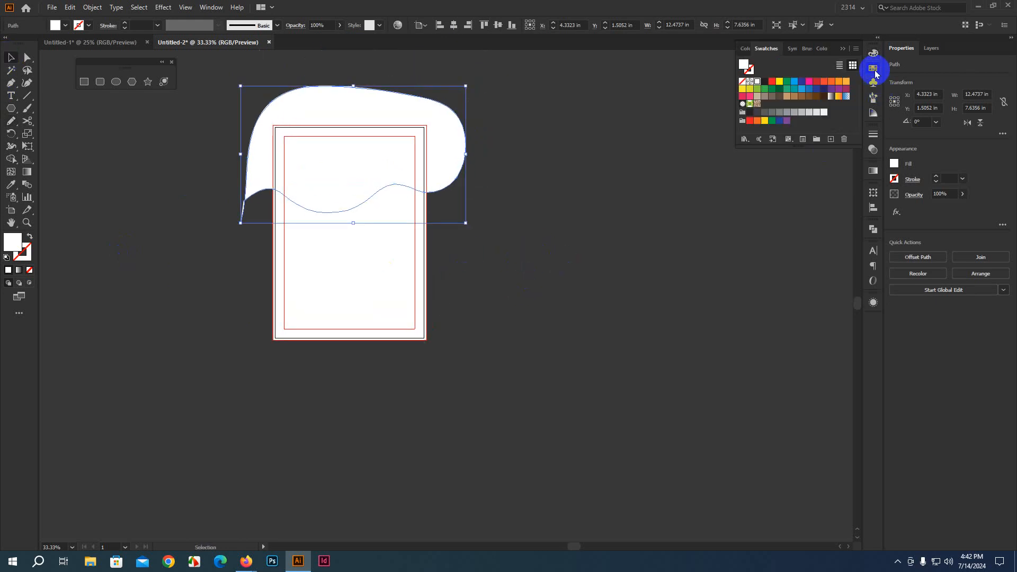
{"action": "left_click", "coordinate": [809, 114]}
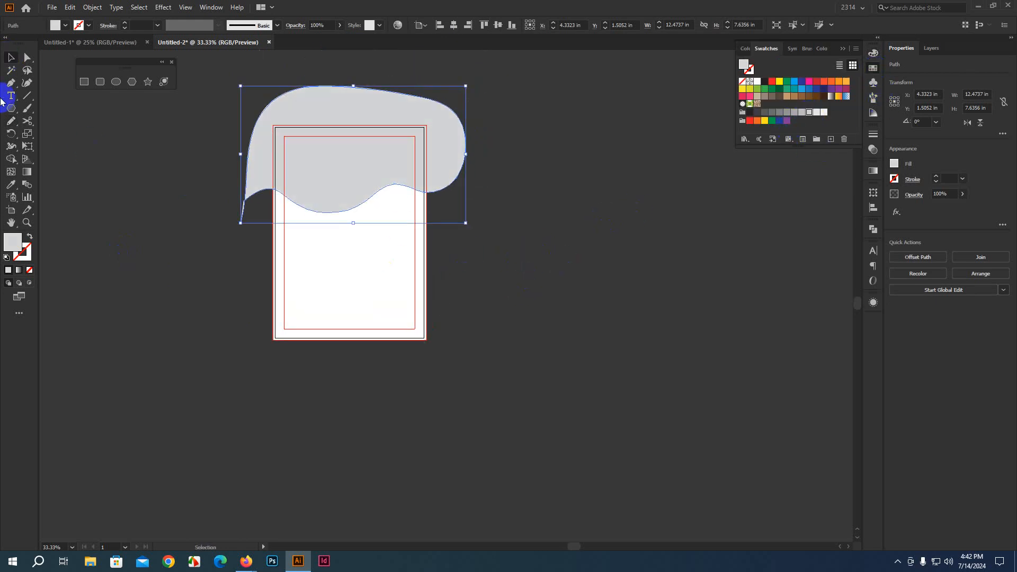
Step: Shift the gray wavy shape slightly to cover the page's upper part and enlarge it to about 13.75 by 8.42 in
{"action": "left_click_drag", "start_coordinate": [553, 317], "coordinate": [527, 380]}
{"action": "left_click_drag", "start_coordinate": [325, 229], "coordinate": [318, 234]}
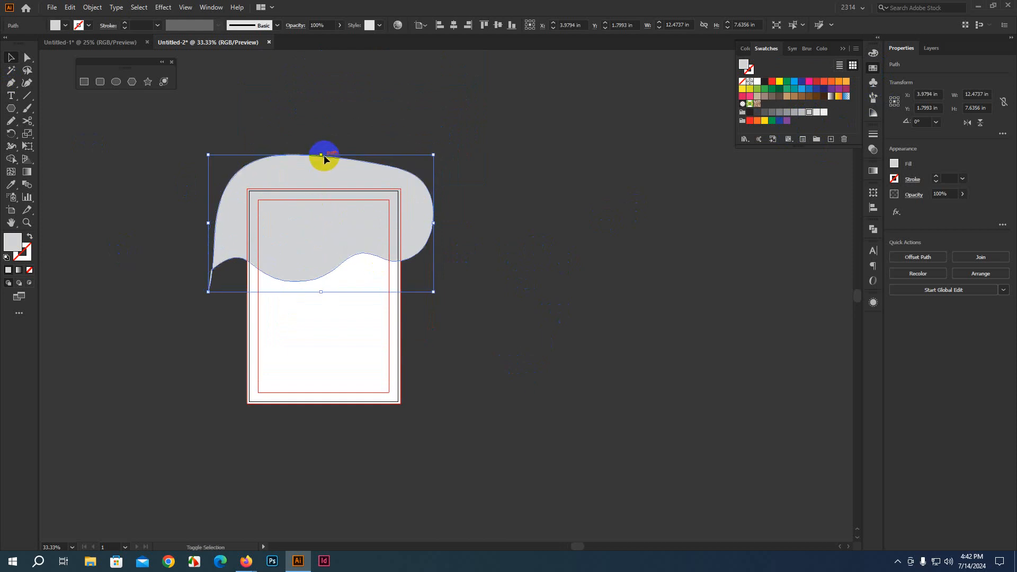
{"action": "left_click_drag", "start_coordinate": [323, 156], "coordinate": [326, 140]}
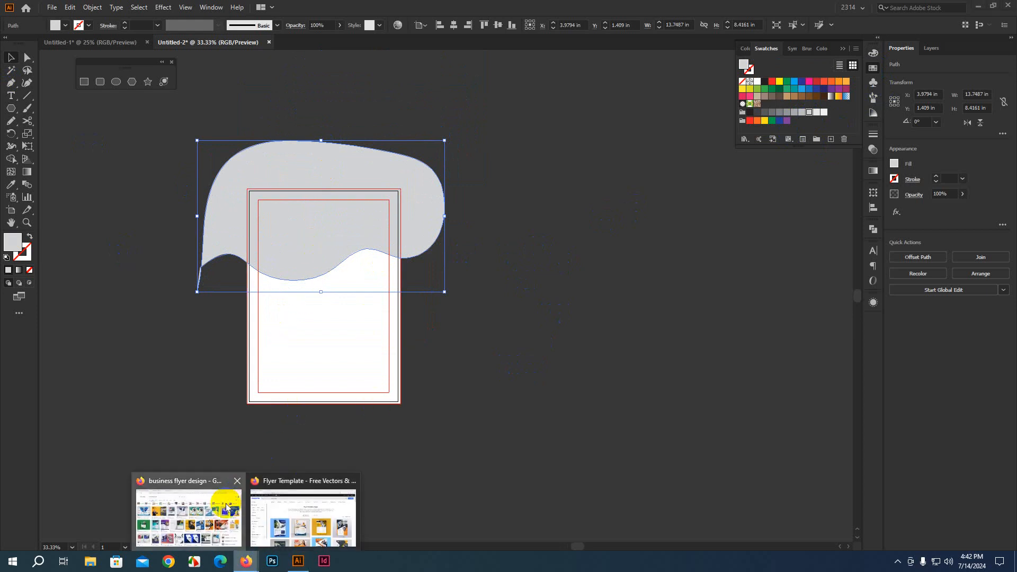
Step: Switch to Firefox and open the blue corporate business flyer from Fiverr in the image results for a closer look
{"action": "left_click", "coordinate": [185, 517]}
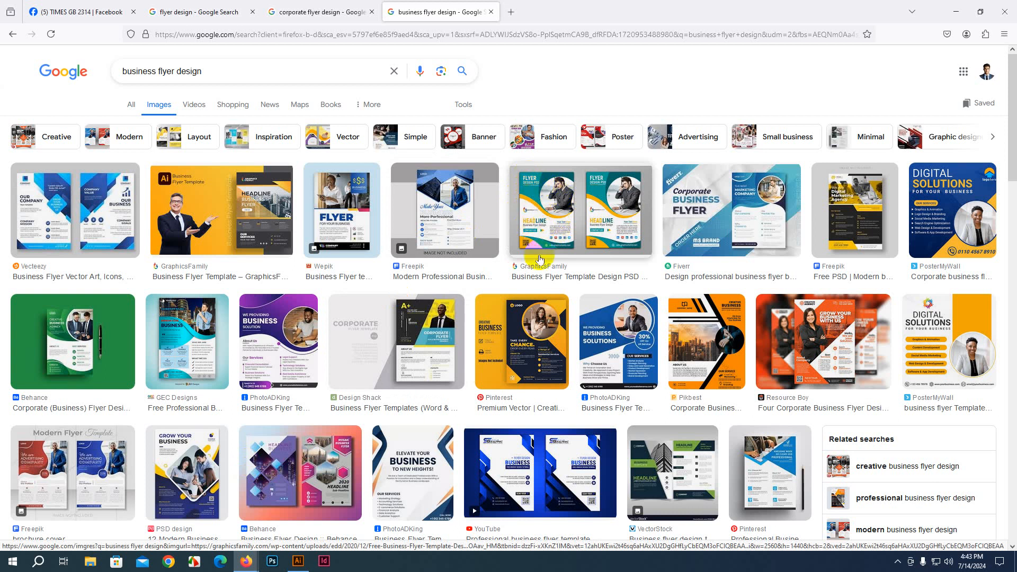
{"action": "left_click", "coordinate": [682, 208]}
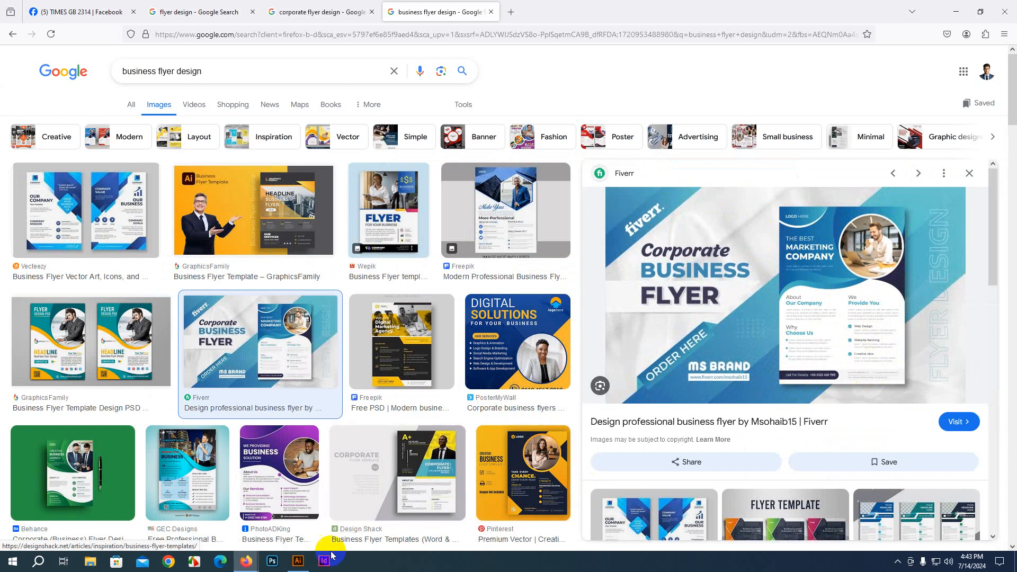
Step: Return to Illustrator, shift the light gray wavy shape slightly down and left, and place a duplicate of it further right
{"action": "left_click", "coordinate": [304, 561]}
{"action": "left_click", "coordinate": [532, 311]}
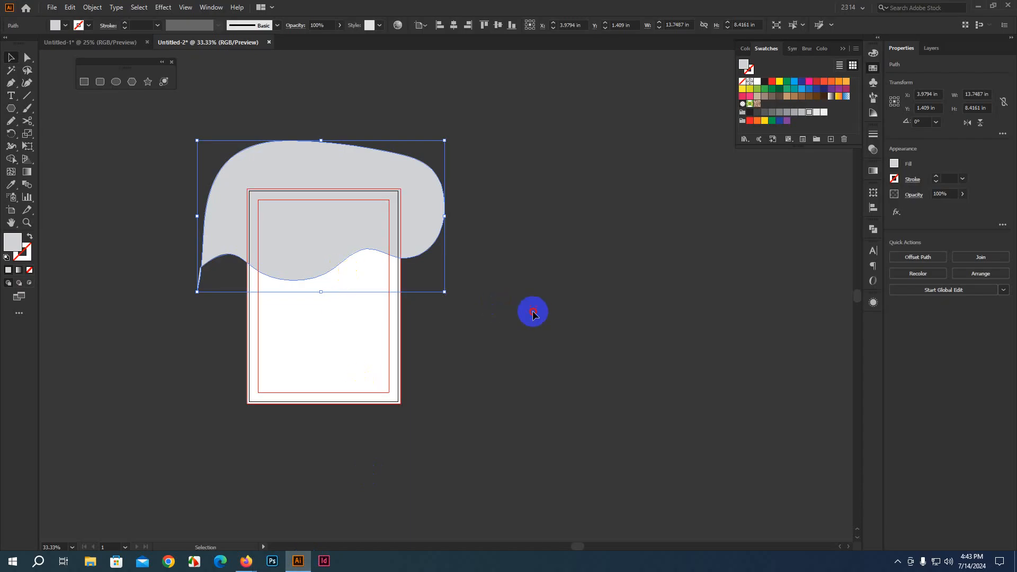
{"action": "left_click_drag", "start_coordinate": [298, 228], "coordinate": [290, 237]}
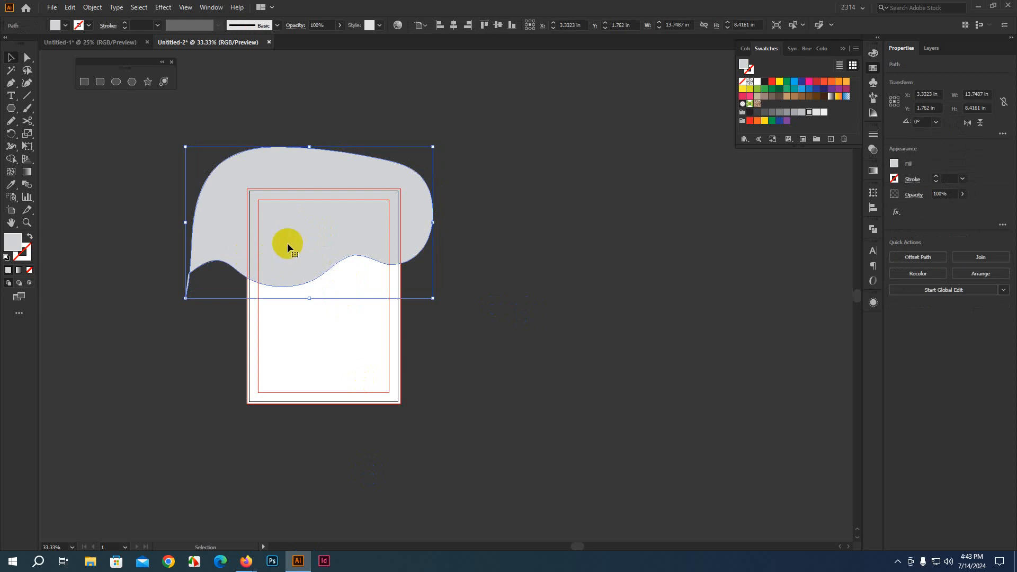
{"action": "left_click_drag", "start_coordinate": [287, 243], "coordinate": [375, 237]}
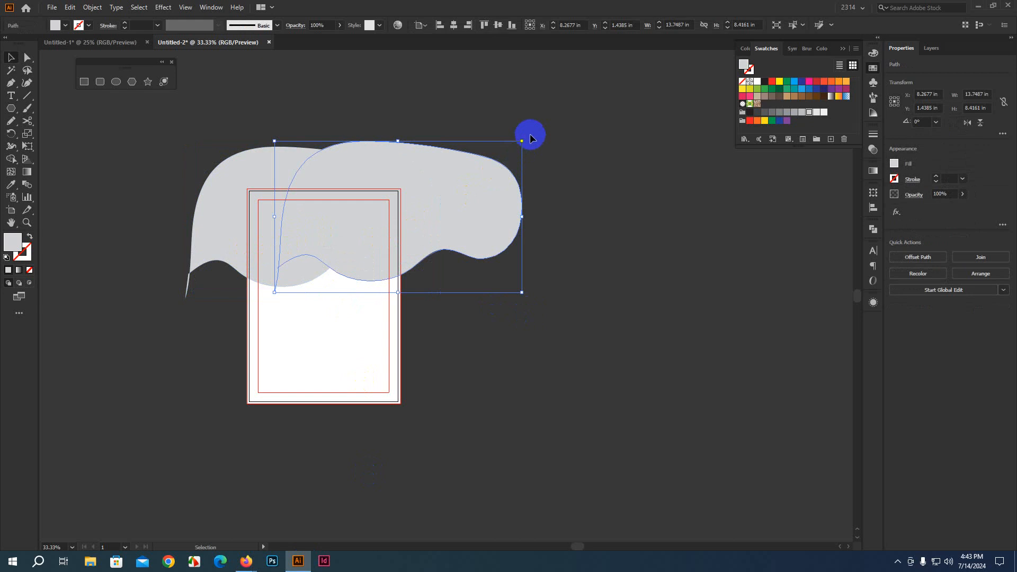
Step: Rotate the duplicated wavy shape clockwise to about 326° and enlarge it to about 17.7 by 12.9 in over the page's upper right
{"action": "left_click_drag", "start_coordinate": [522, 139], "coordinate": [550, 220]}
{"action": "mouse_move", "coordinate": [477, 269]}
{"action": "left_mouse_down"}
{"action": "mouse_move", "coordinate": [465, 288]}
{"action": "mouse_move", "coordinate": [460, 271]}
{"action": "left_mouse_up"}
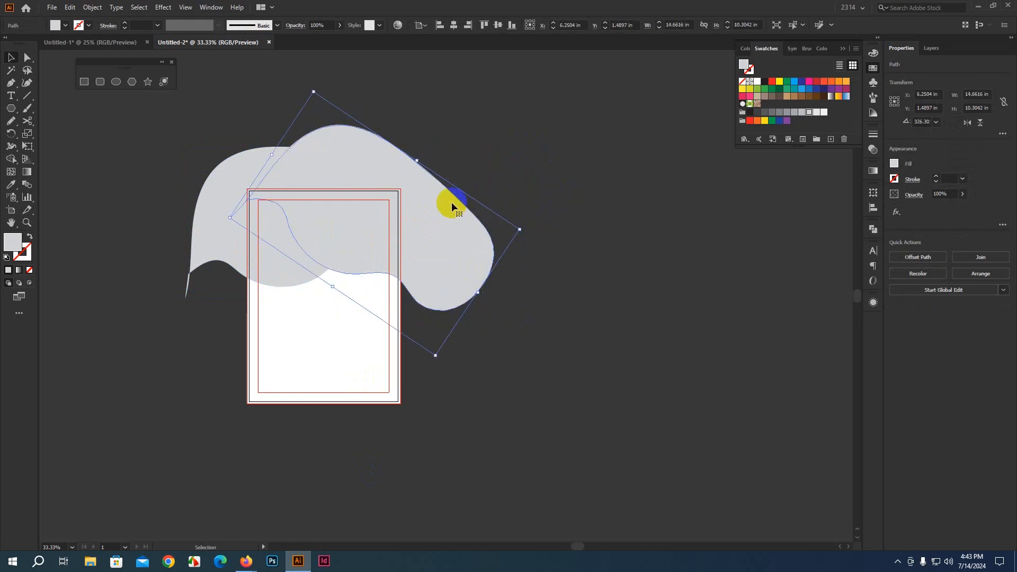
{"action": "left_click_drag", "start_coordinate": [417, 162], "coordinate": [448, 125]}
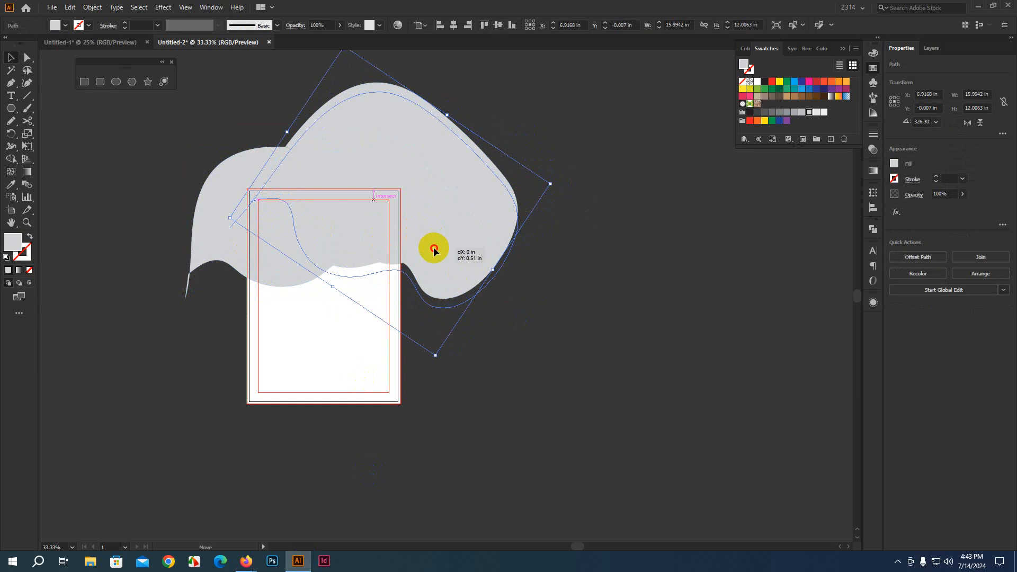
{"action": "left_click_drag", "start_coordinate": [287, 141], "coordinate": [214, 113]}
{"action": "left_click_drag", "start_coordinate": [407, 202], "coordinate": [413, 198]}
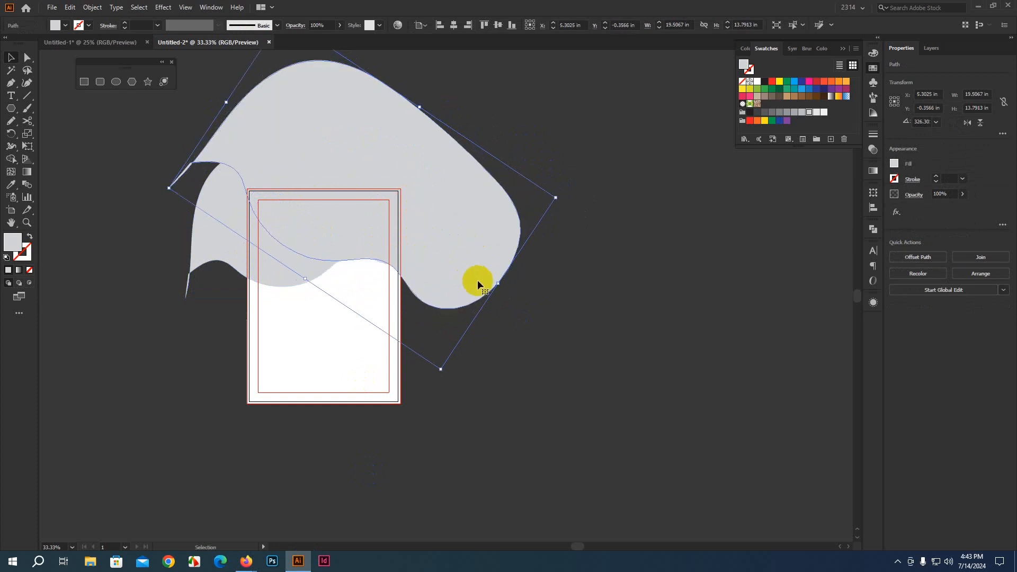
{"action": "left_click_drag", "start_coordinate": [498, 284], "coordinate": [459, 281]}
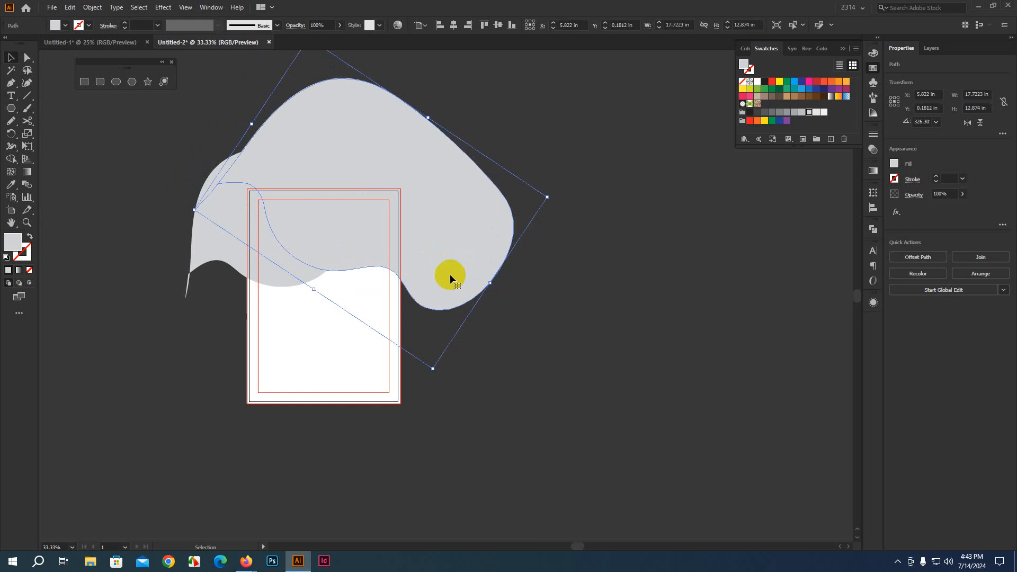
Step: Rotate the duplicated shape further to about 314° and reposition it so it covers the page's upper-right corner
{"action": "left_click_drag", "start_coordinate": [552, 191], "coordinate": [549, 211]}
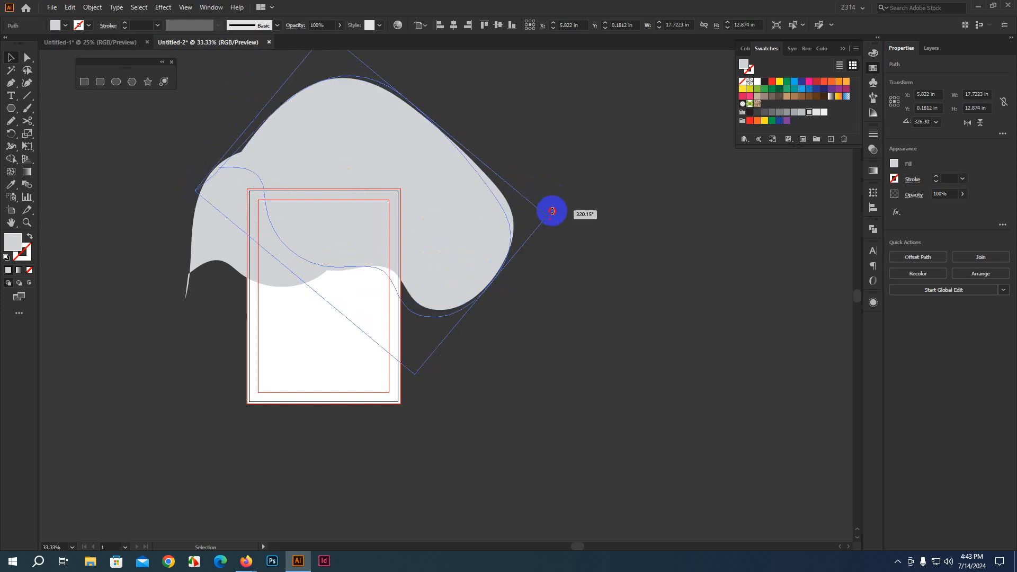
{"action": "left_click_drag", "start_coordinate": [474, 250], "coordinate": [545, 252]}
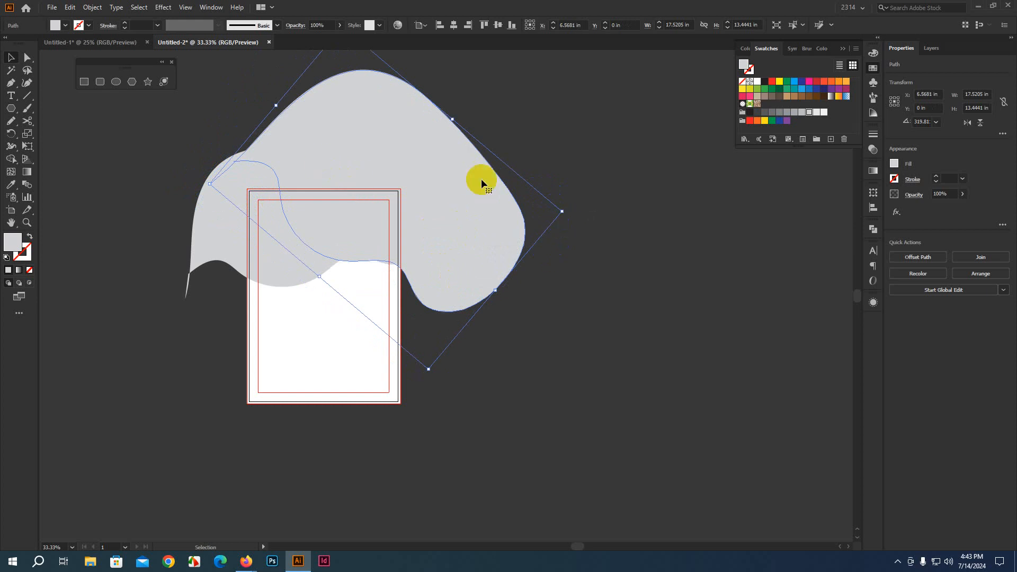
{"action": "left_click_drag", "start_coordinate": [585, 211], "coordinate": [565, 229]}
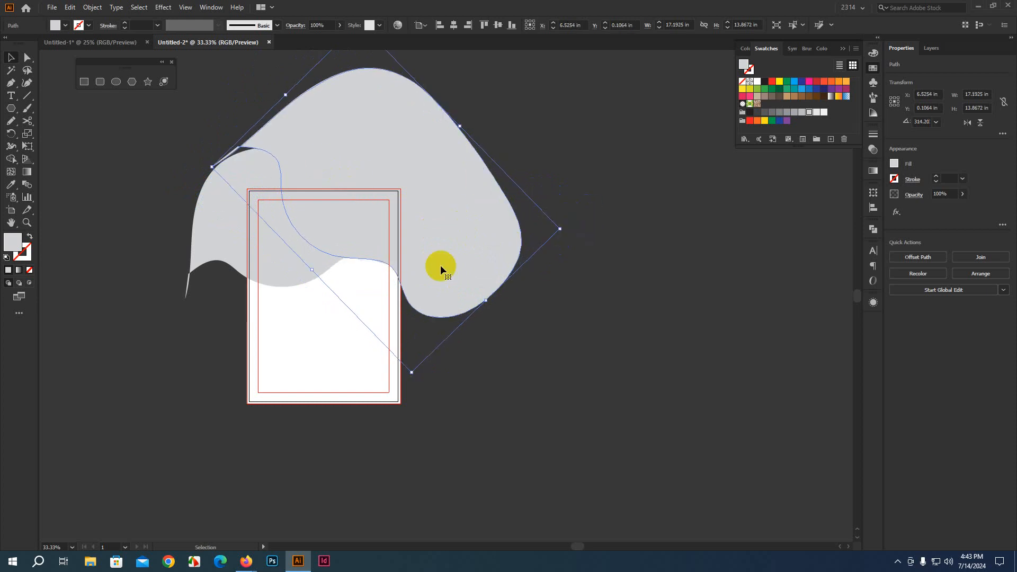
{"action": "left_click_drag", "start_coordinate": [441, 267], "coordinate": [440, 274]}
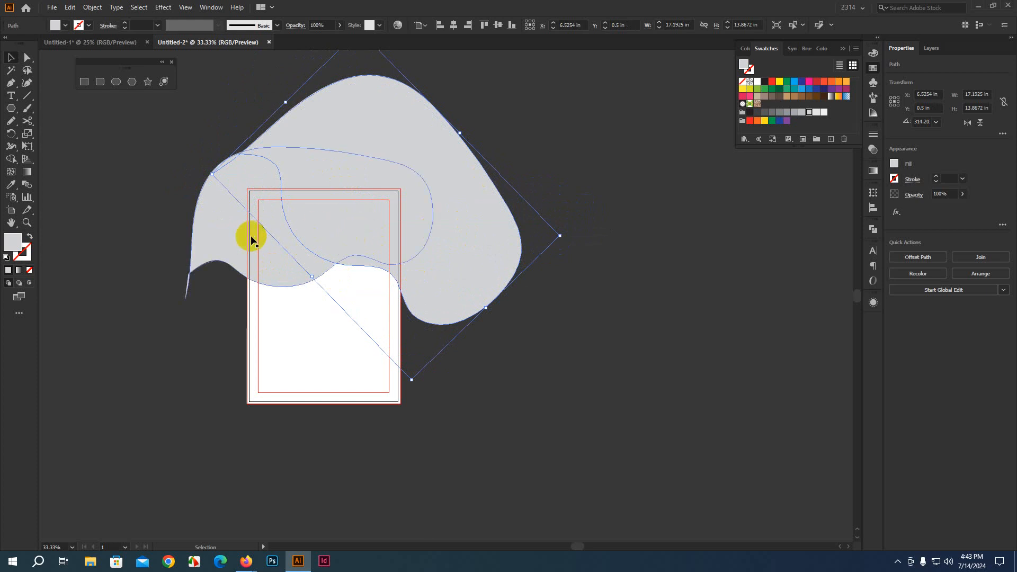
Step: Fill the rotated wavy shape with a darker gray swatch to distinguish it from the light gray shape
{"action": "left_click", "coordinate": [453, 275]}
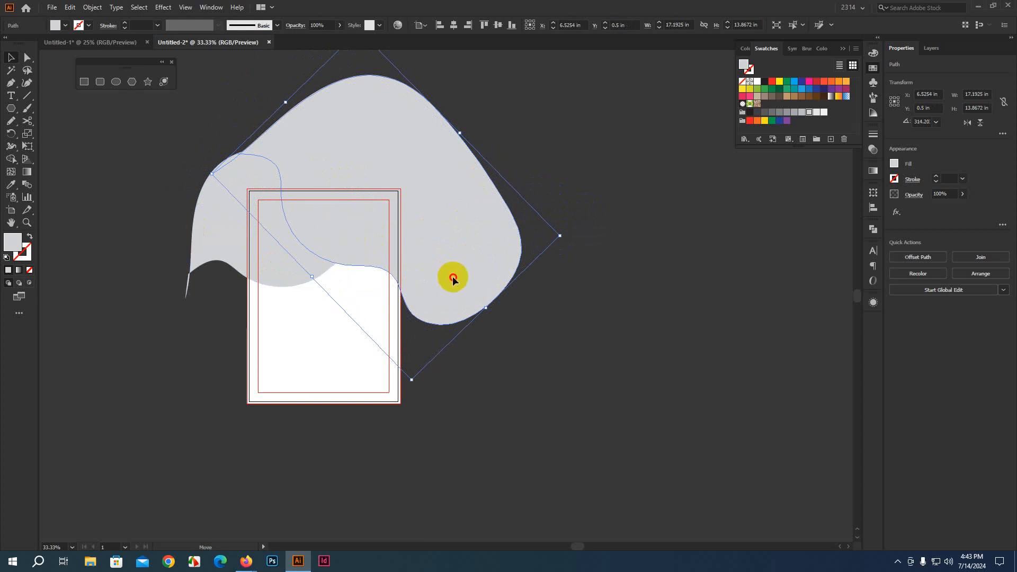
{"action": "left_click", "coordinate": [280, 273]}
{"action": "left_click", "coordinate": [474, 268]}
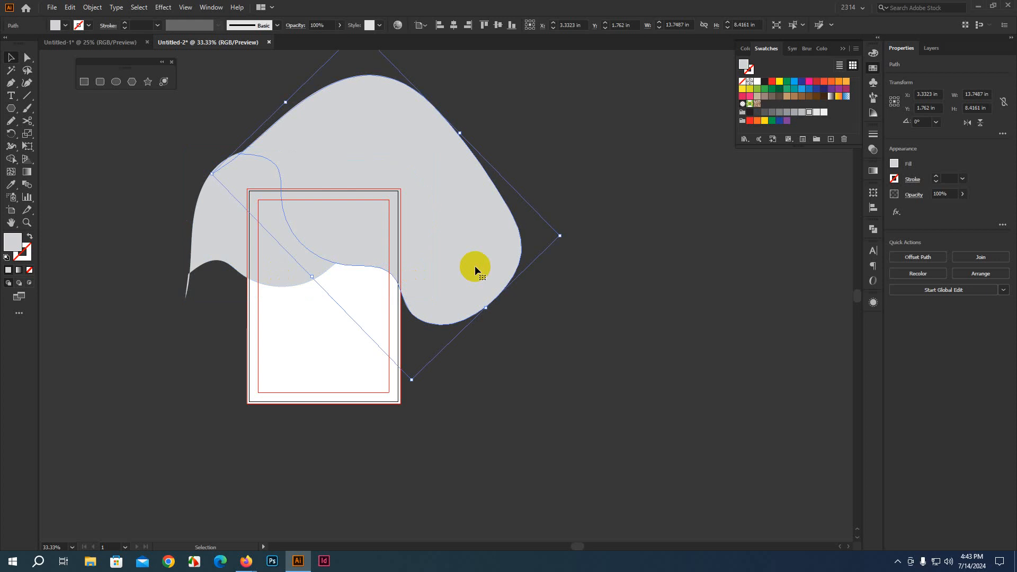
{"action": "left_click", "coordinate": [566, 282]}
{"action": "left_click", "coordinate": [477, 249]}
{"action": "left_click", "coordinate": [793, 114]}
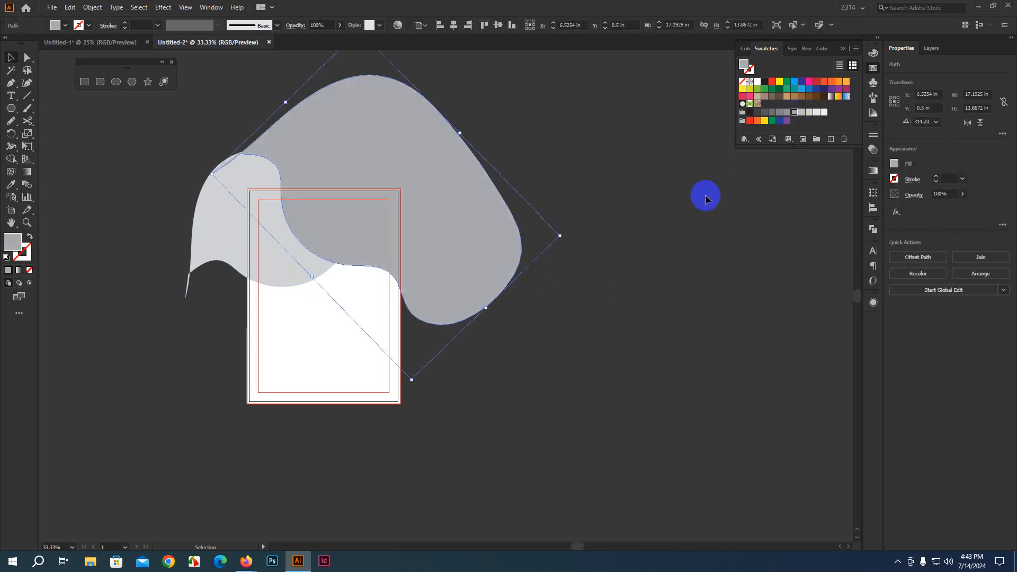
{"action": "left_click", "coordinate": [707, 195]}
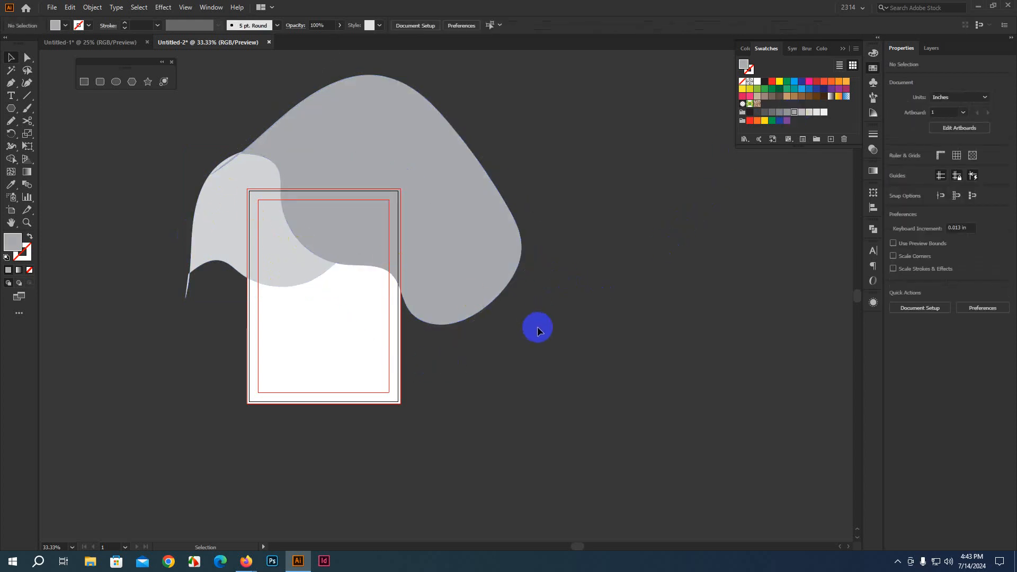
Step: Preview the flyer page in Presentation Mode, then return to the normal editing view
{"action": "left_click_drag", "start_coordinate": [537, 327], "coordinate": [549, 348]}
{"action": "left_click", "coordinate": [163, 7]}
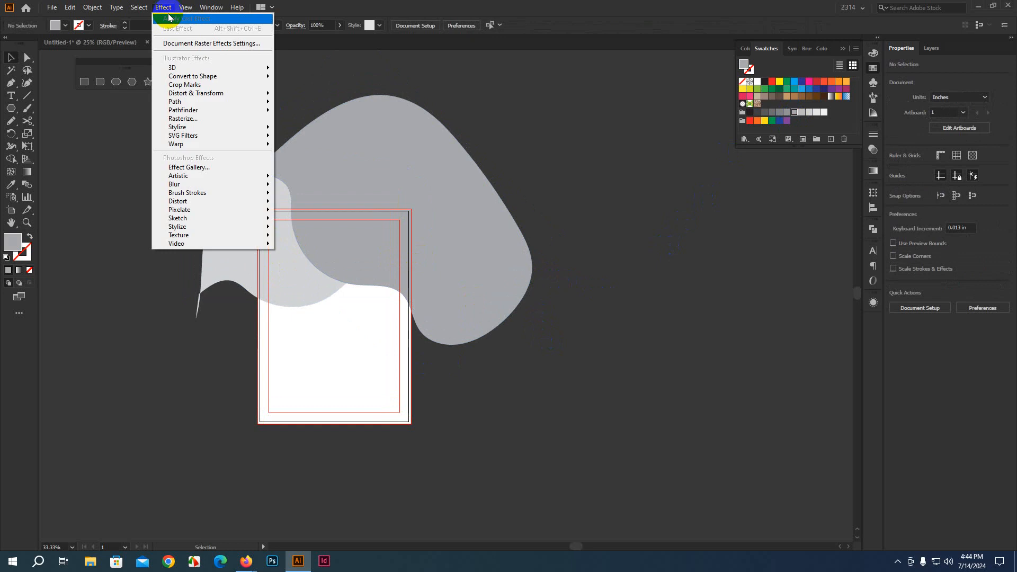
{"action": "mouse_move", "coordinate": [187, 8]}
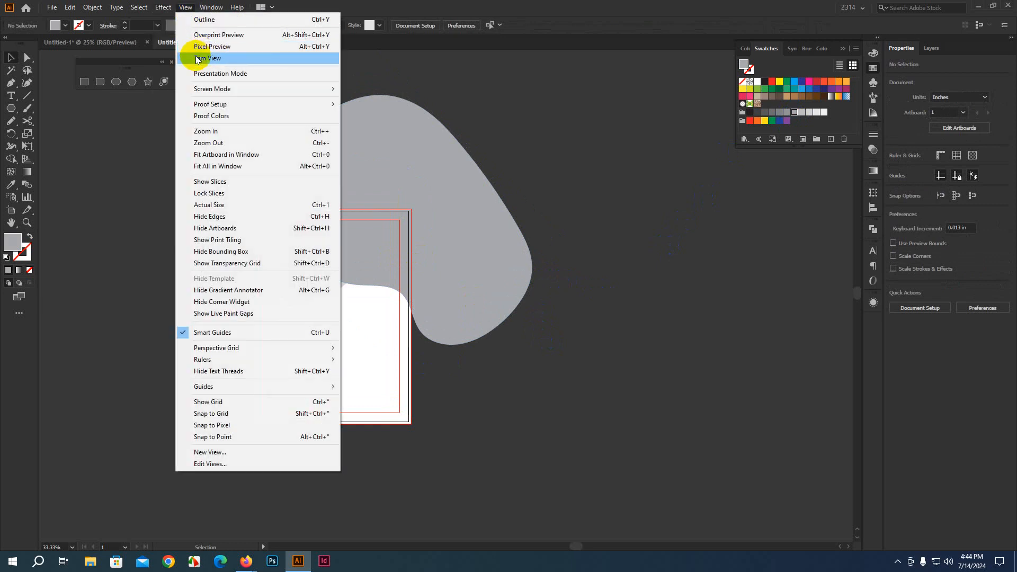
{"action": "left_click", "coordinate": [197, 73]}
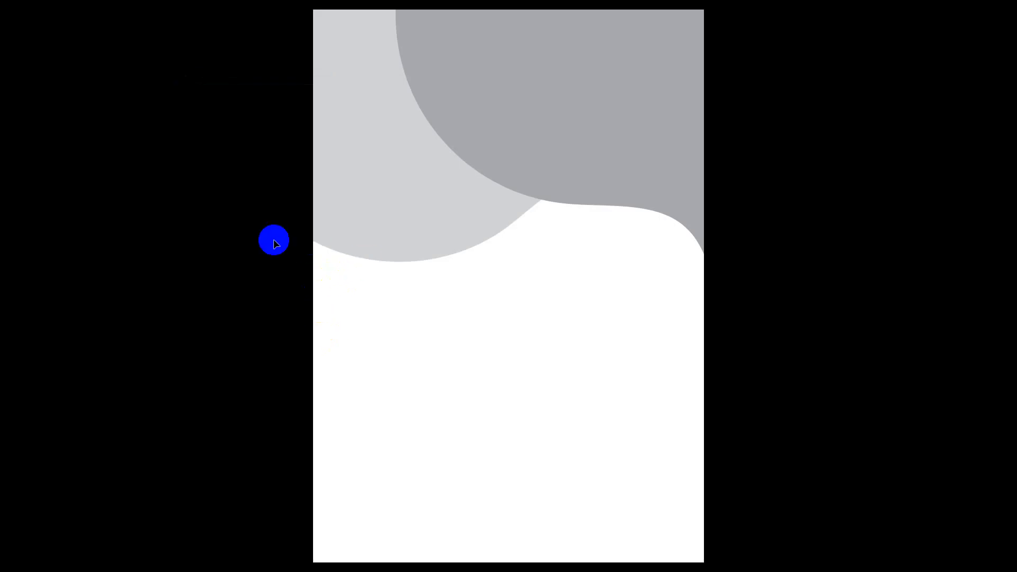
{"action": "key", "text": "Escape"}
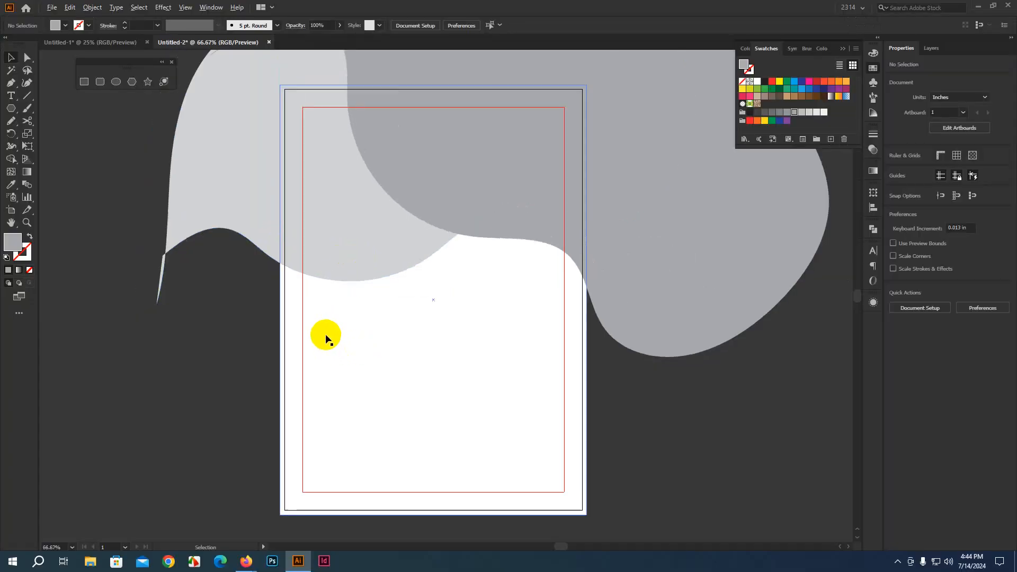
Step: Check the flyer cropped to the artboard in Trim View and turn that view off again
{"action": "scroll", "coordinate": [325, 339], "scroll_direction": "down", "scroll_amount": 2}
{"action": "left_click", "coordinate": [186, 8]}
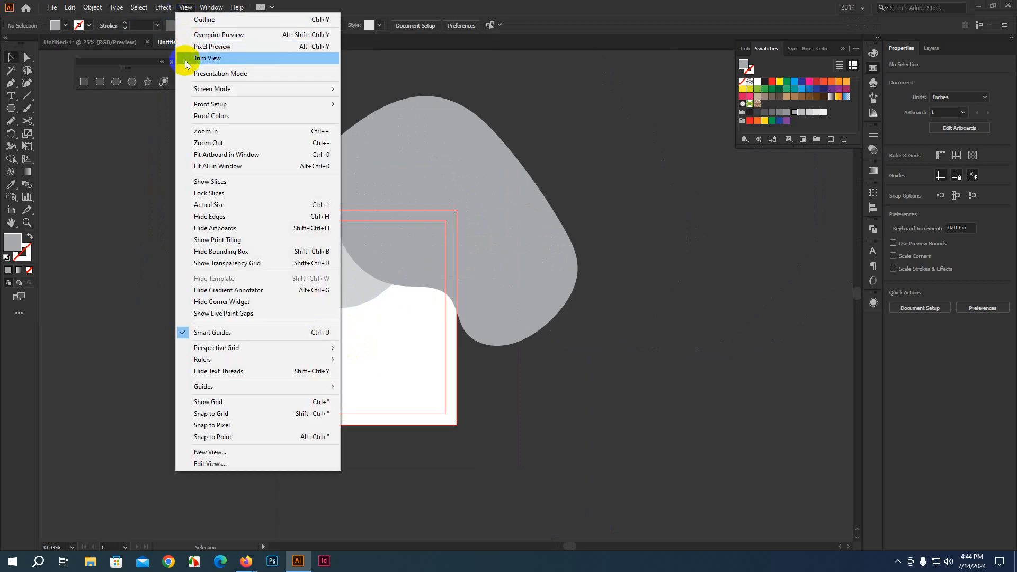
{"action": "left_click", "coordinate": [186, 59]}
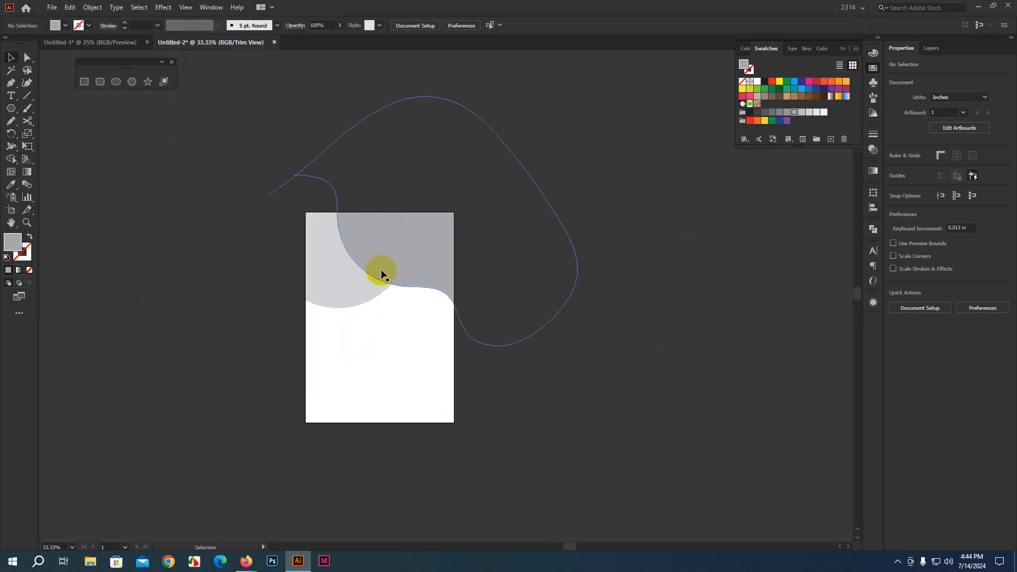
{"action": "left_click", "coordinate": [164, 7]}
{"action": "mouse_move", "coordinate": [182, 6]}
{"action": "left_click", "coordinate": [186, 59]}
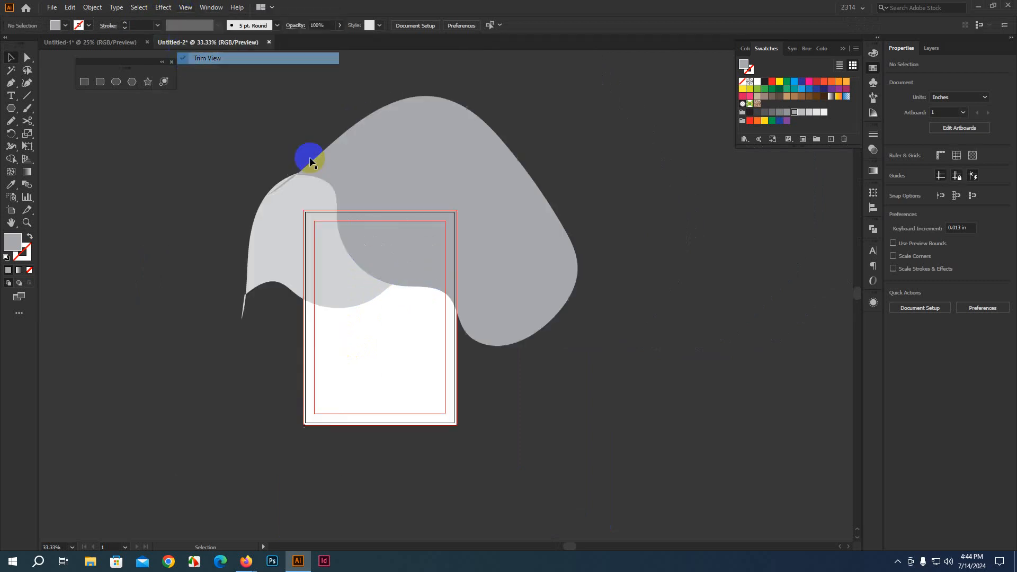
{"action": "scroll", "coordinate": [421, 288], "scroll_direction": "down", "scroll_amount": 2}
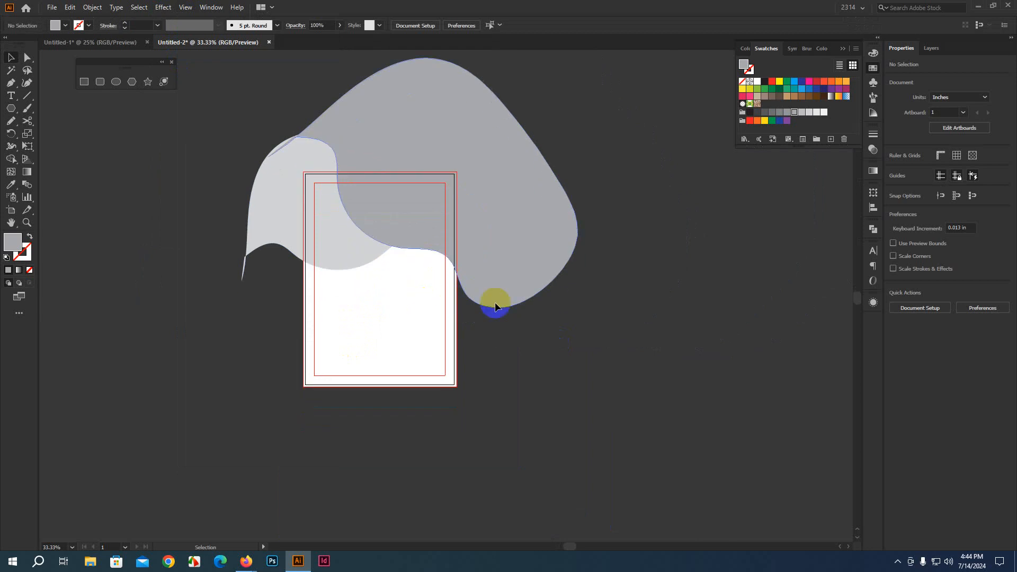
{"action": "scroll", "coordinate": [594, 337], "scroll_direction": "down", "scroll_amount": 1}
{"action": "left_click", "coordinate": [527, 245]}
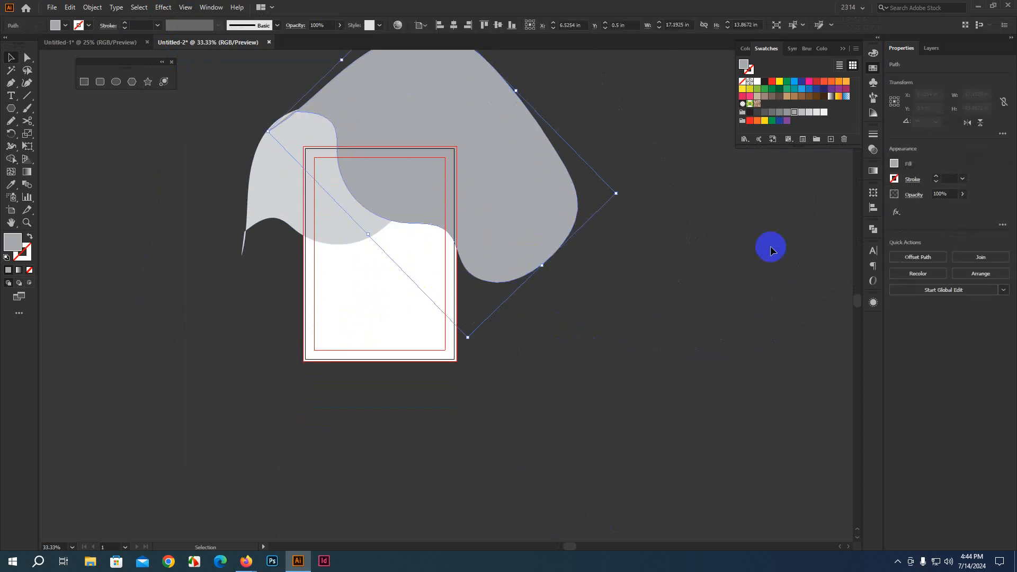
{"action": "left_click", "coordinate": [916, 258]}
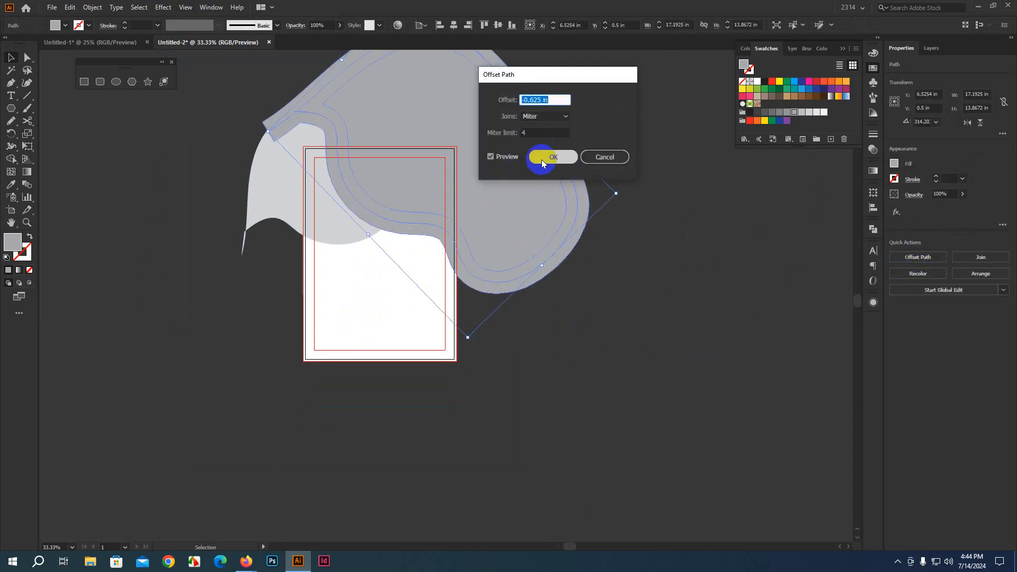
{"action": "scroll", "coordinate": [549, 101], "scroll_direction": "up", "scroll_amount": 6}
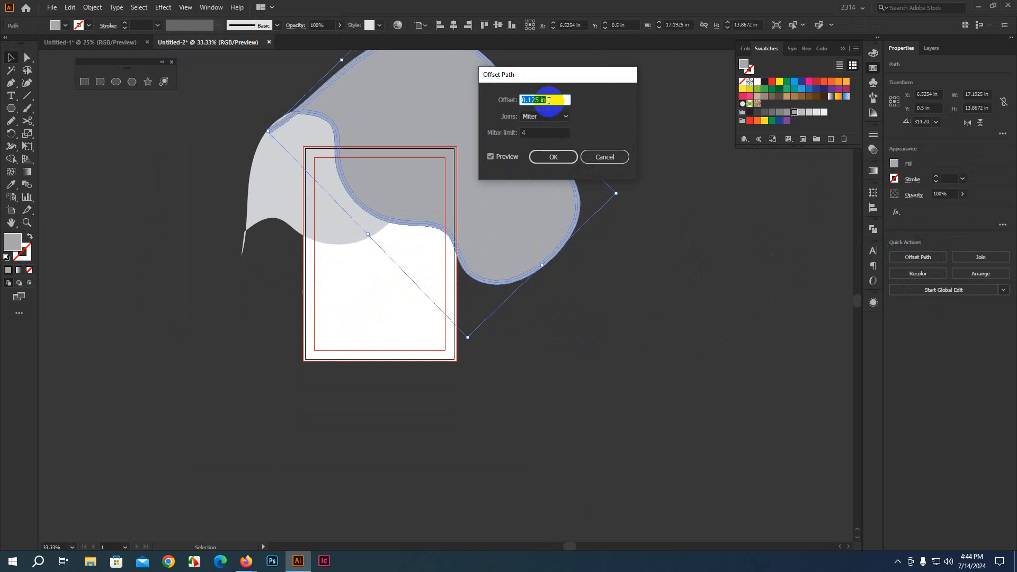
{"action": "left_click", "coordinate": [607, 158]}
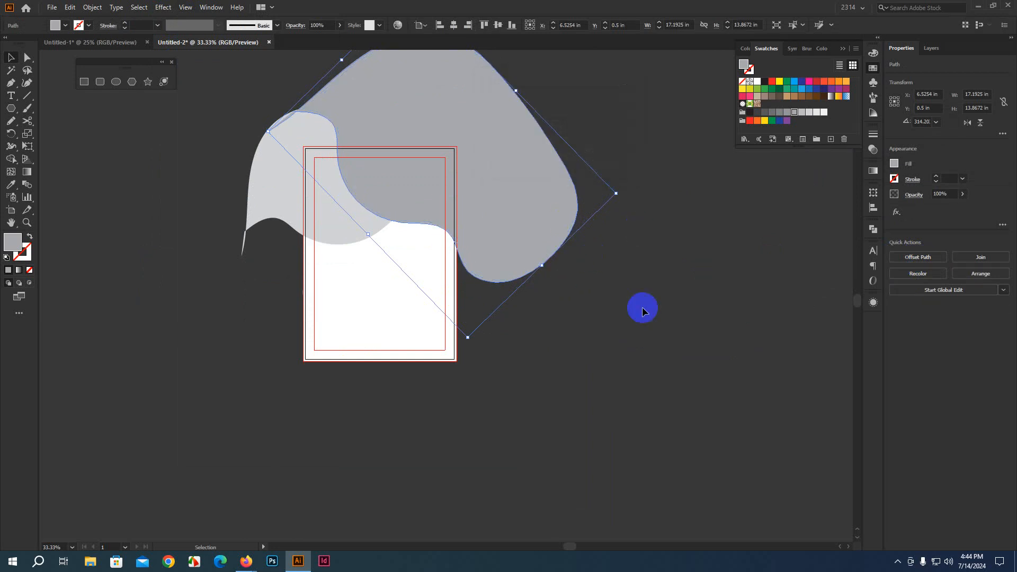
{"action": "left_click", "coordinate": [642, 312]}
{"action": "left_click", "coordinate": [543, 232]}
{"action": "left_click", "coordinate": [609, 313]}
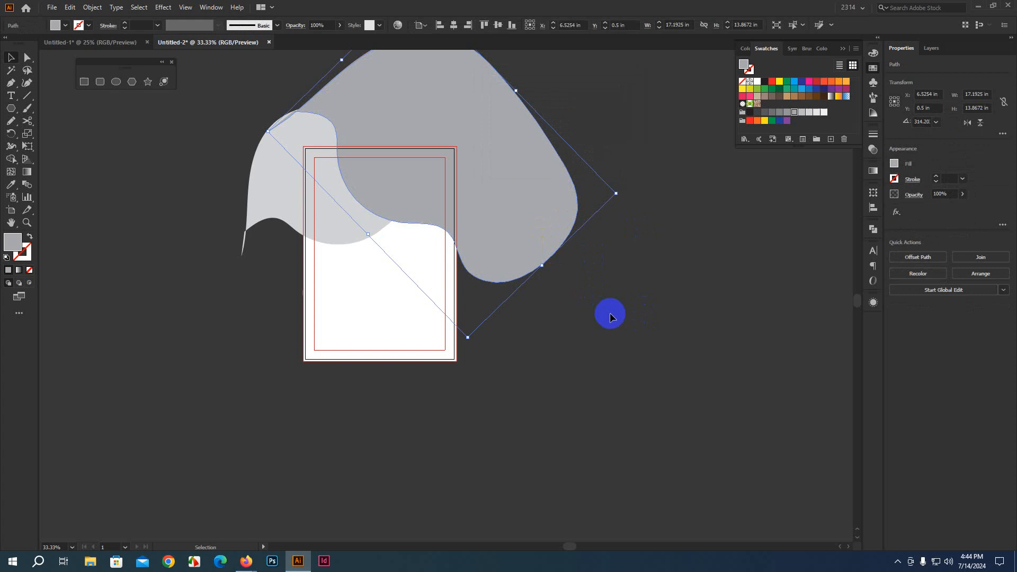
{"action": "left_click", "coordinate": [553, 227]}
Step: Remove the stray pointed sliver at the light gray shape's lower-left end with the Shape Builder tool
{"action": "scroll", "coordinate": [263, 118], "scroll_direction": "up", "scroll_amount": 8}
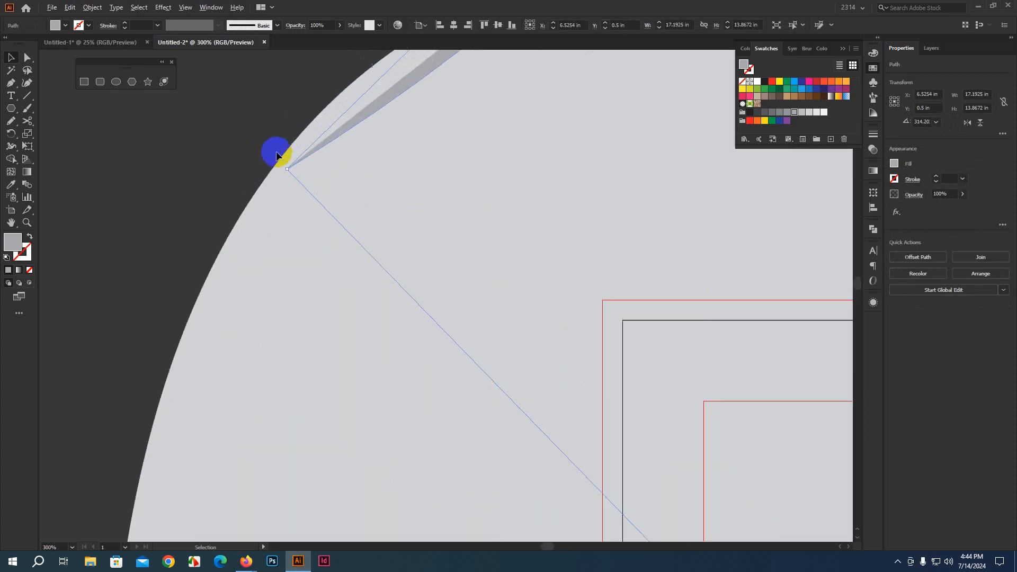
{"action": "scroll", "coordinate": [297, 191], "scroll_direction": "down", "scroll_amount": 8}
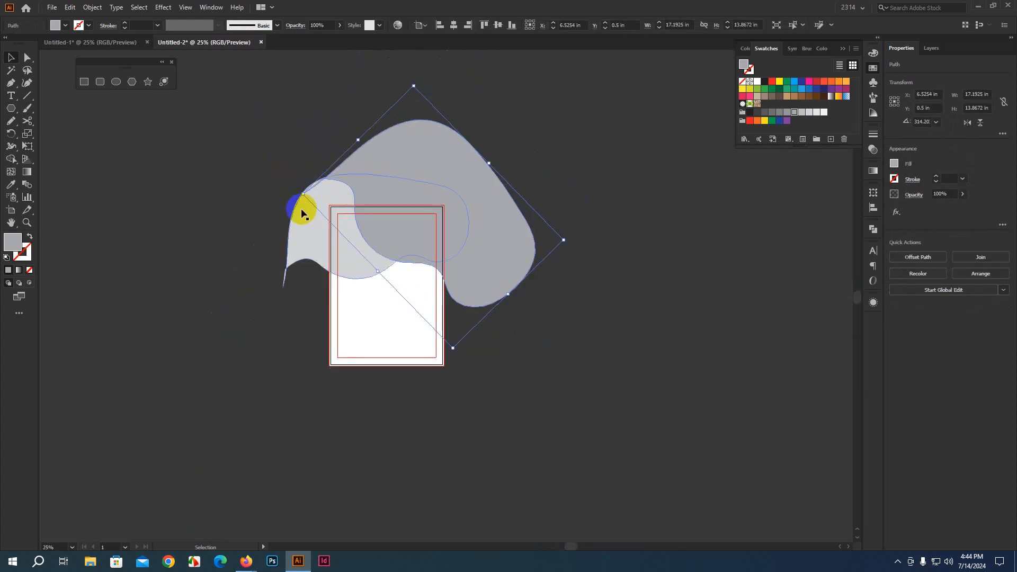
{"action": "scroll", "coordinate": [295, 266], "scroll_direction": "up", "scroll_amount": 5}
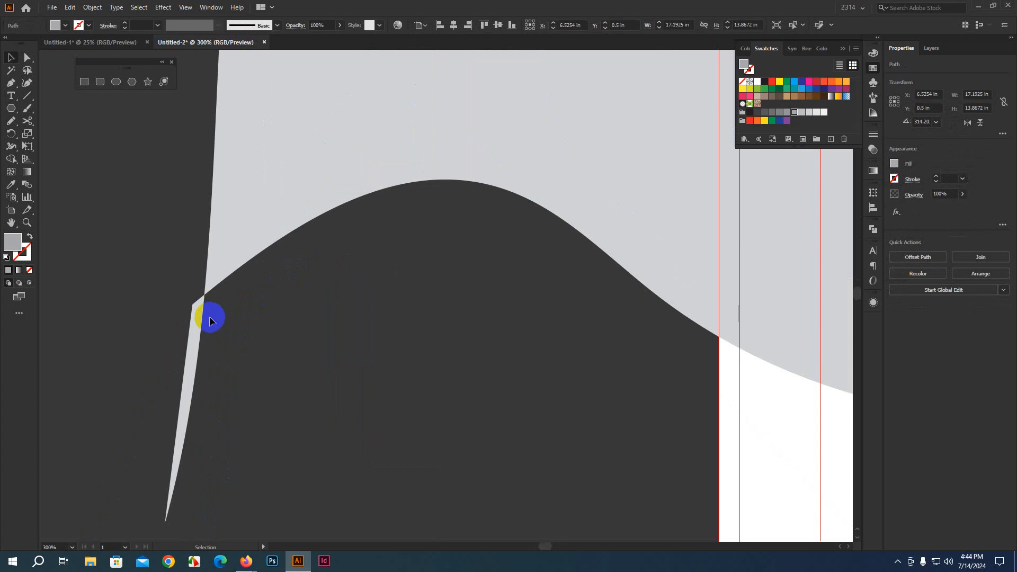
{"action": "left_click", "coordinate": [13, 151]}
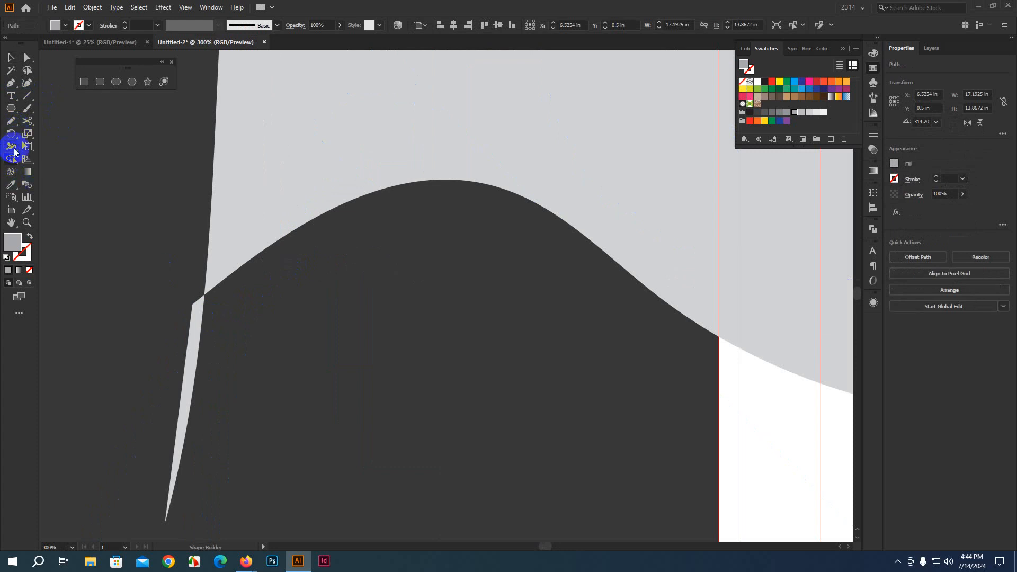
{"action": "left_click", "coordinate": [12, 57]}
{"action": "left_click_drag", "start_coordinate": [91, 190], "coordinate": [265, 400]}
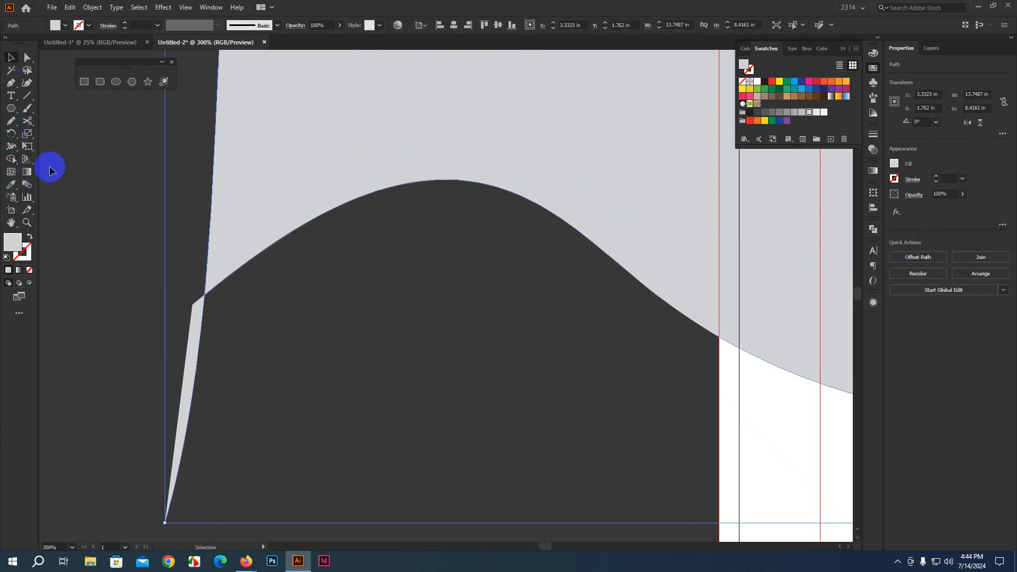
{"action": "left_click", "coordinate": [14, 158]}
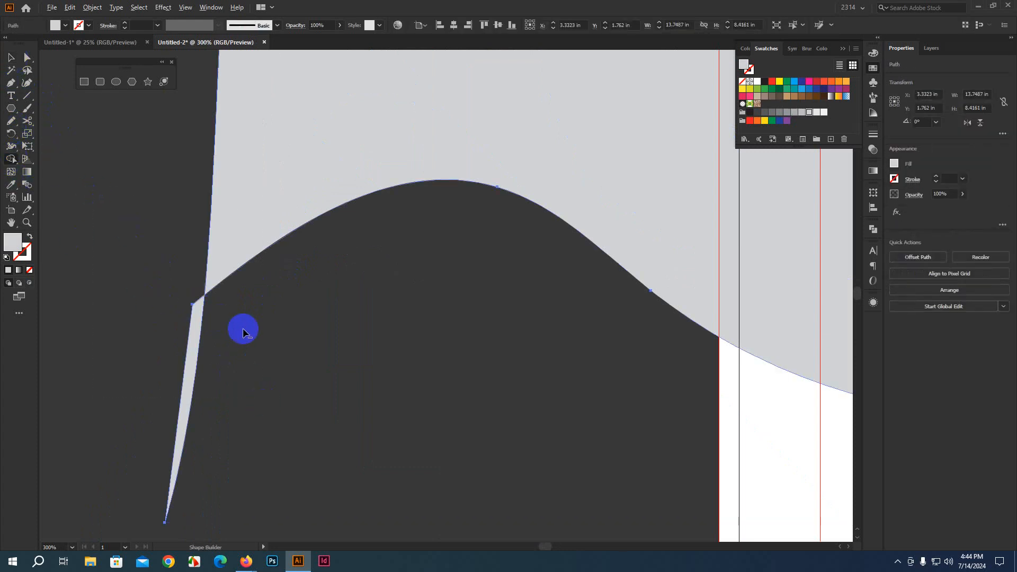
{"action": "left_click_drag", "start_coordinate": [238, 330], "coordinate": [153, 318]}
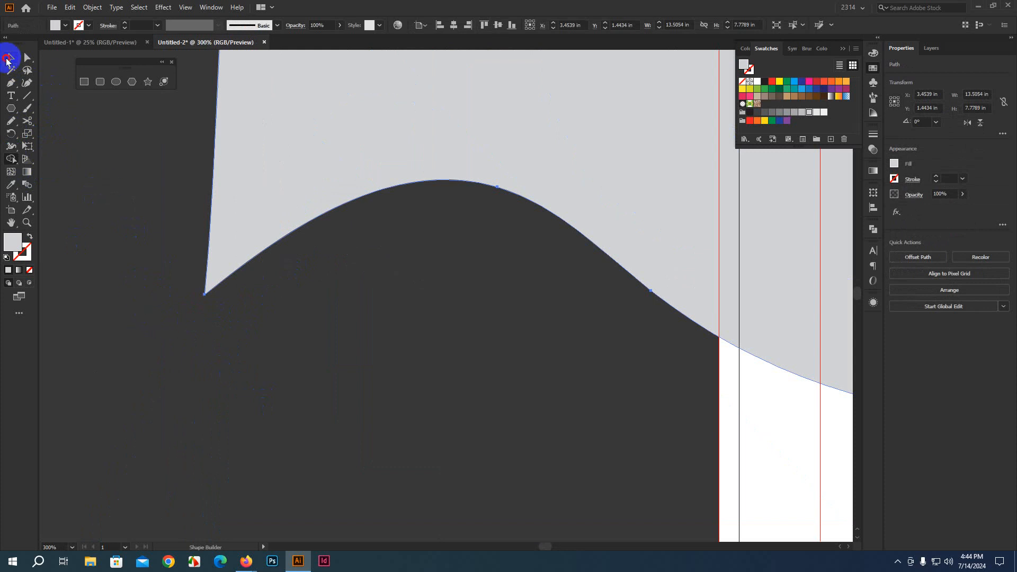
Step: Remove the stray pointed sliver at the darker gray shape's left end with the Shape Builder tool
{"action": "left_click", "coordinate": [7, 60]}
{"action": "scroll", "coordinate": [397, 398], "scroll_direction": "down", "scroll_amount": 5}
{"action": "left_click_drag", "start_coordinate": [584, 166], "coordinate": [570, 121]}
{"action": "scroll", "coordinate": [433, 156], "scroll_direction": "up", "scroll_amount": 5}
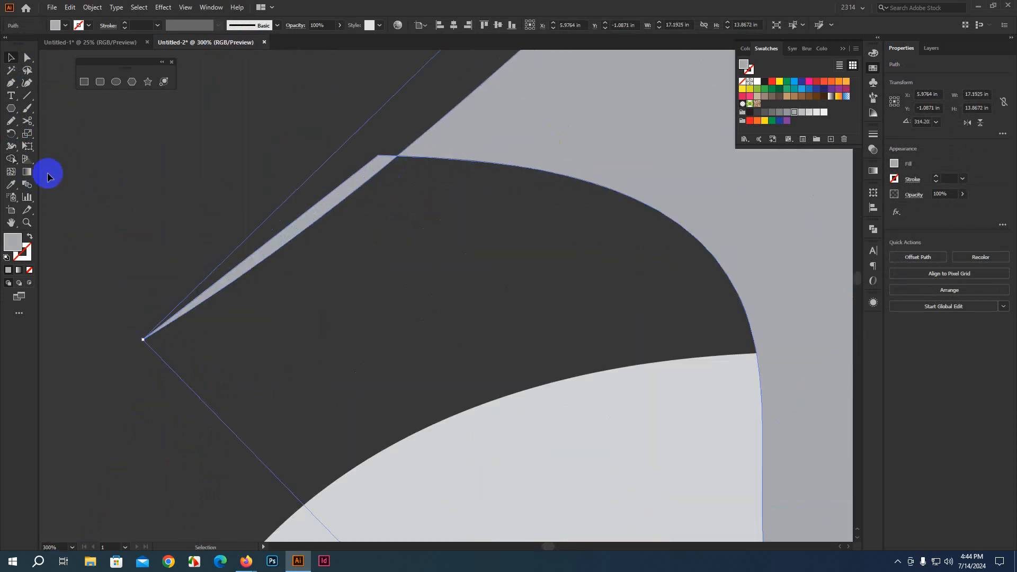
{"action": "left_click", "coordinate": [11, 164]}
{"action": "mouse_move", "coordinate": [221, 164]}
{"action": "left_mouse_down"}
{"action": "mouse_move", "coordinate": [339, 270]}
{"action": "mouse_move", "coordinate": [319, 259]}
{"action": "left_mouse_up"}
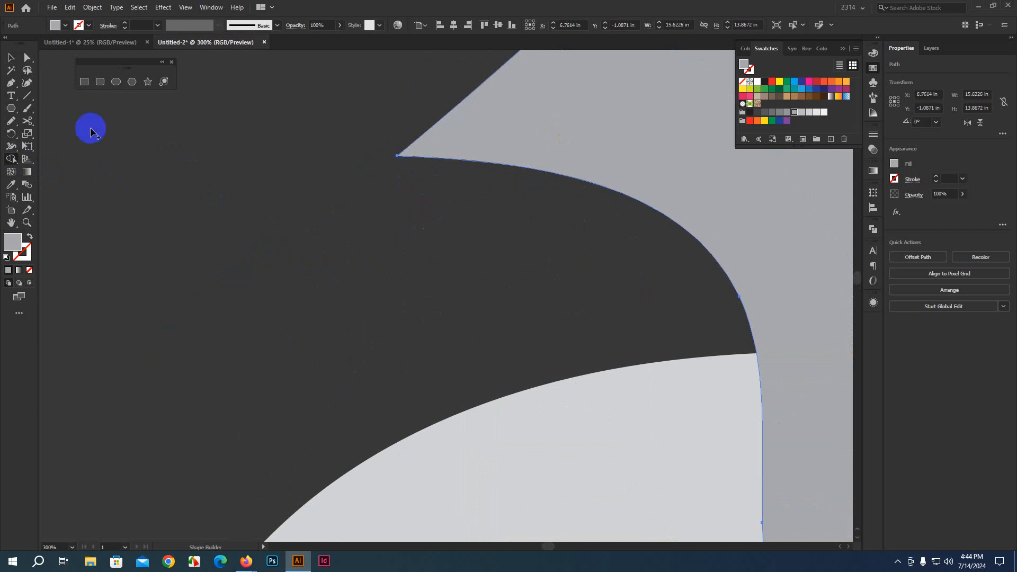
{"action": "left_click", "coordinate": [13, 58]}
Step: Move the darker gray shape slightly down and to the right over the page header, to about X 7 in, Y 0.17 in
{"action": "scroll", "coordinate": [264, 278], "scroll_direction": "down", "scroll_amount": 5}
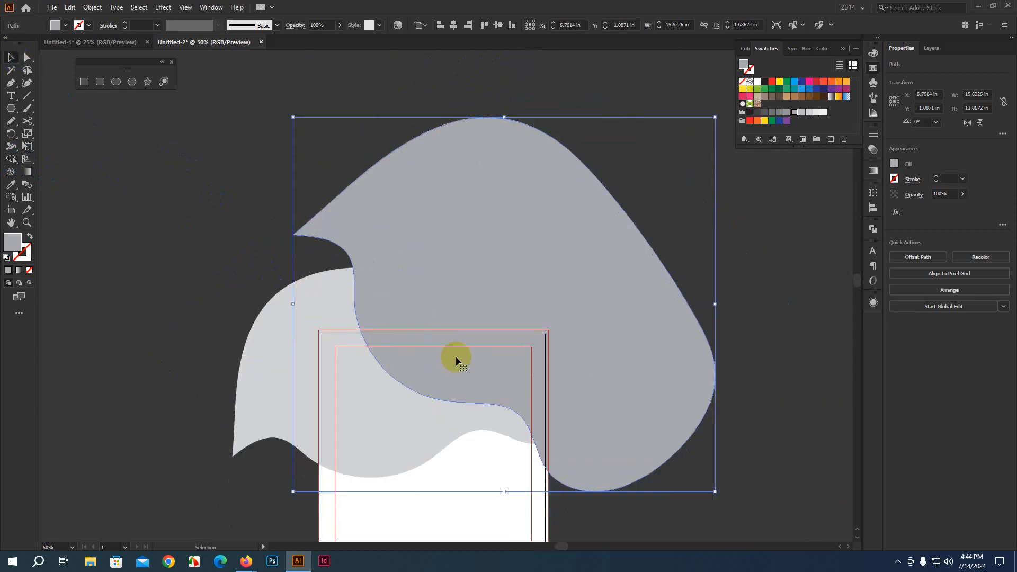
{"action": "left_click_drag", "start_coordinate": [682, 409], "coordinate": [676, 430]}
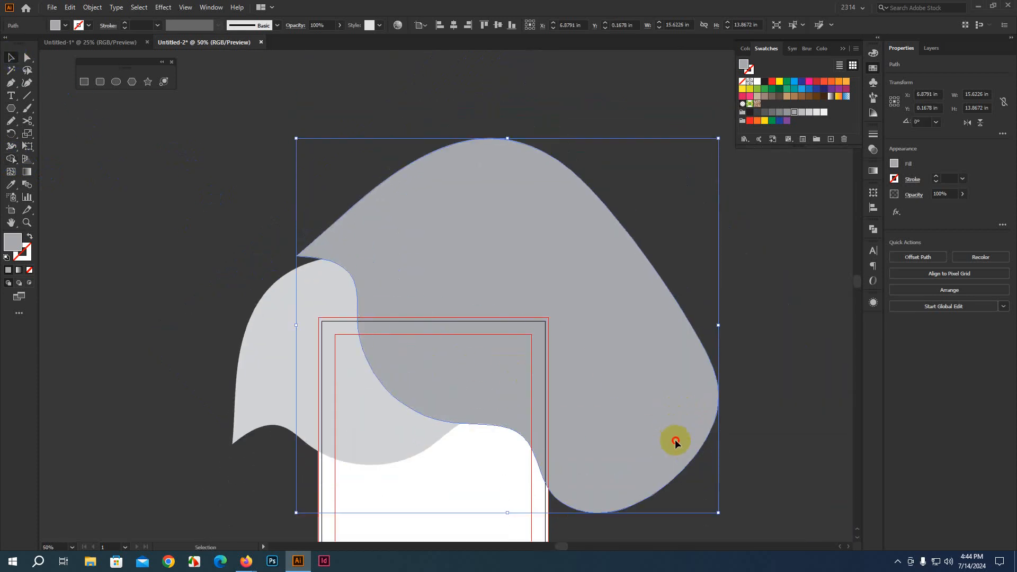
{"action": "left_click_drag", "start_coordinate": [675, 440], "coordinate": [639, 455]}
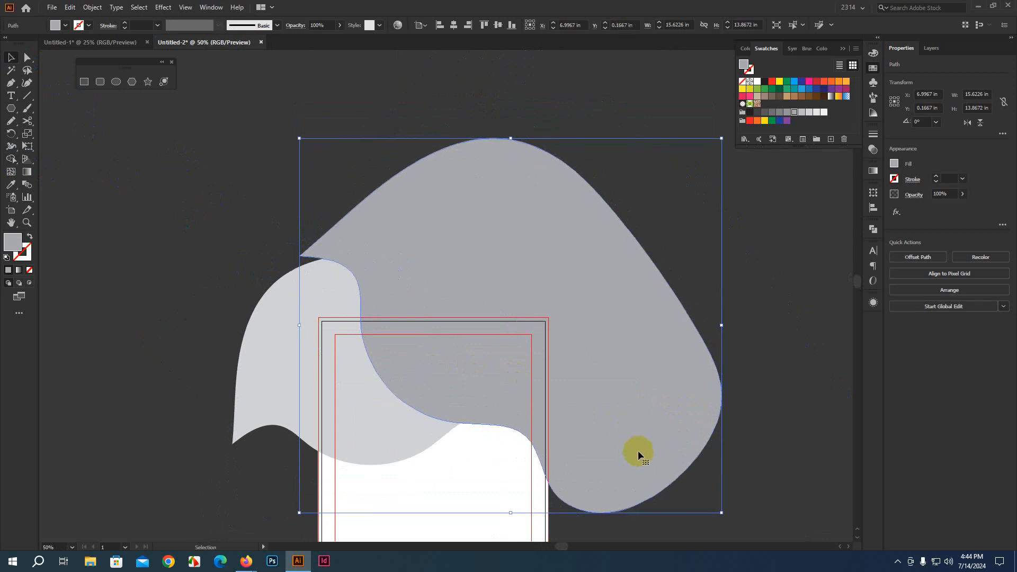
Step: Create a 0.125 in offset path around the darker gray shape and fill it white as an outline
{"action": "left_click", "coordinate": [901, 257]}
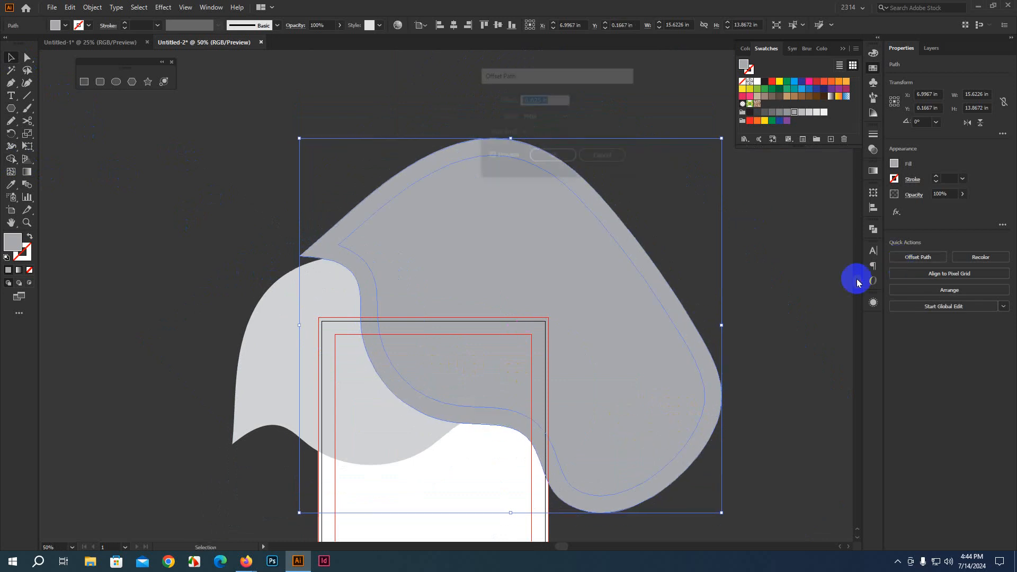
{"action": "left_click", "coordinate": [544, 100]}
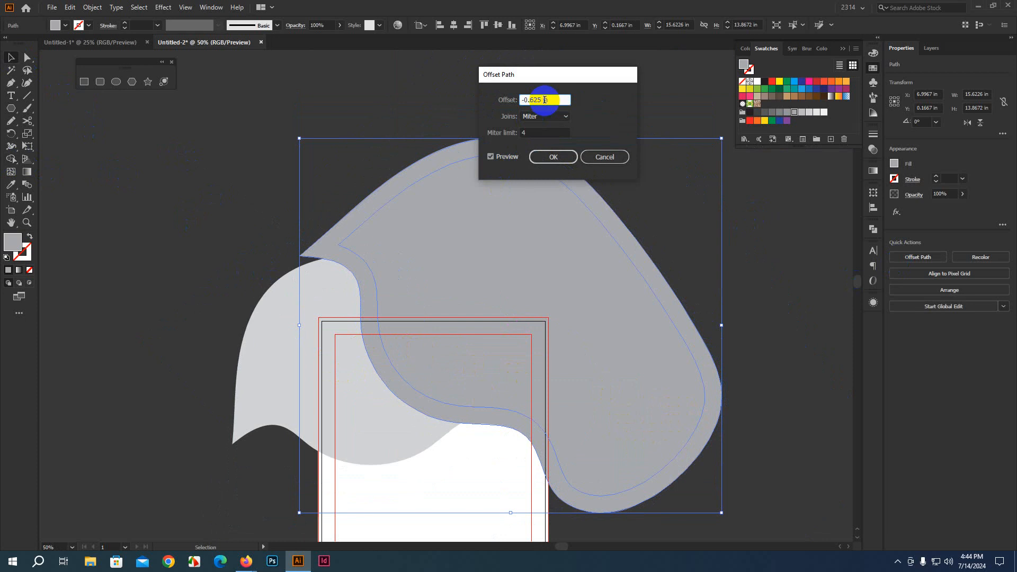
{"action": "scroll", "coordinate": [545, 100], "scroll_direction": "up", "scroll_amount": 3}
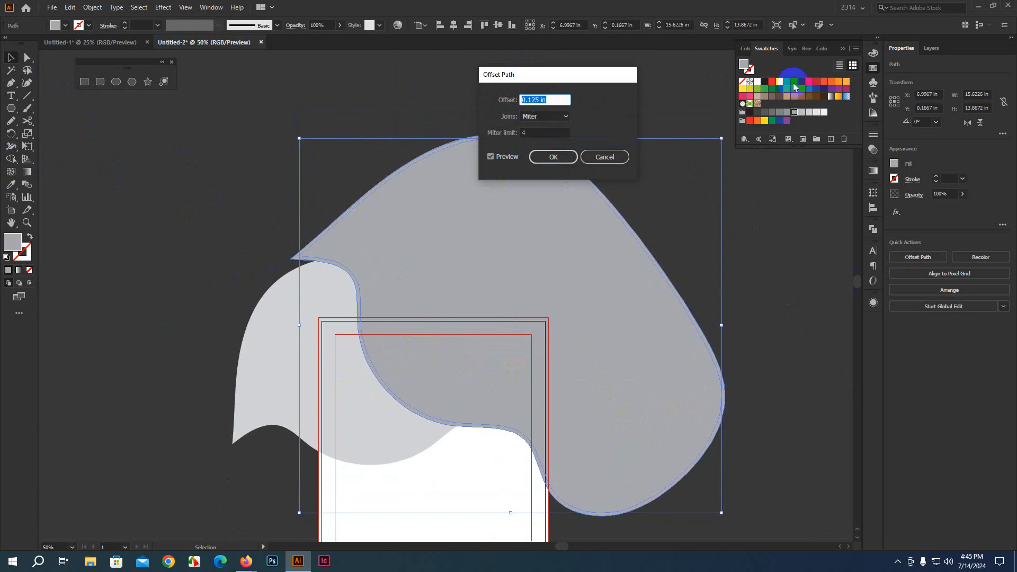
{"action": "left_click", "coordinate": [564, 166]}
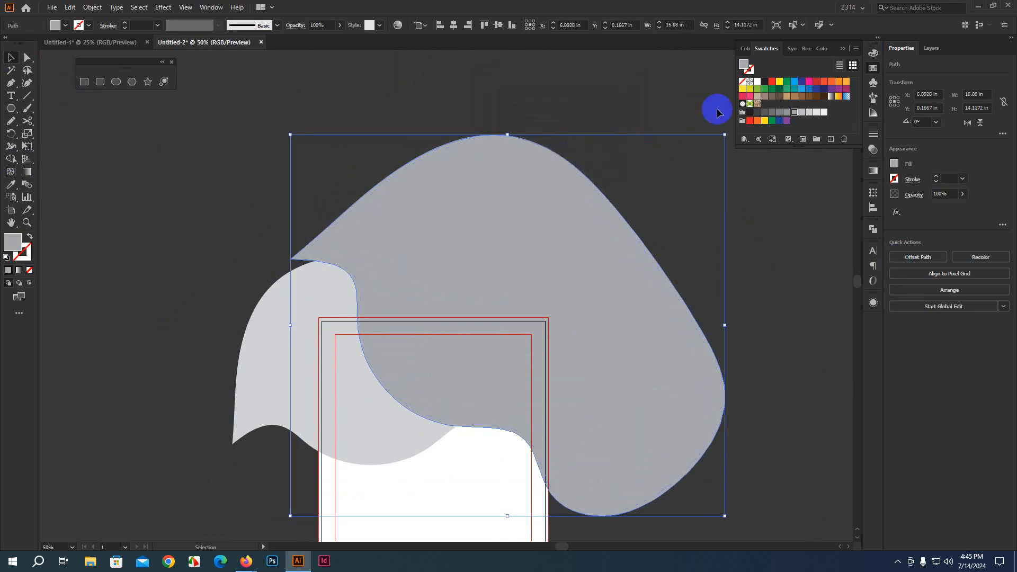
{"action": "left_click", "coordinate": [758, 82]}
{"action": "left_click", "coordinate": [767, 234]}
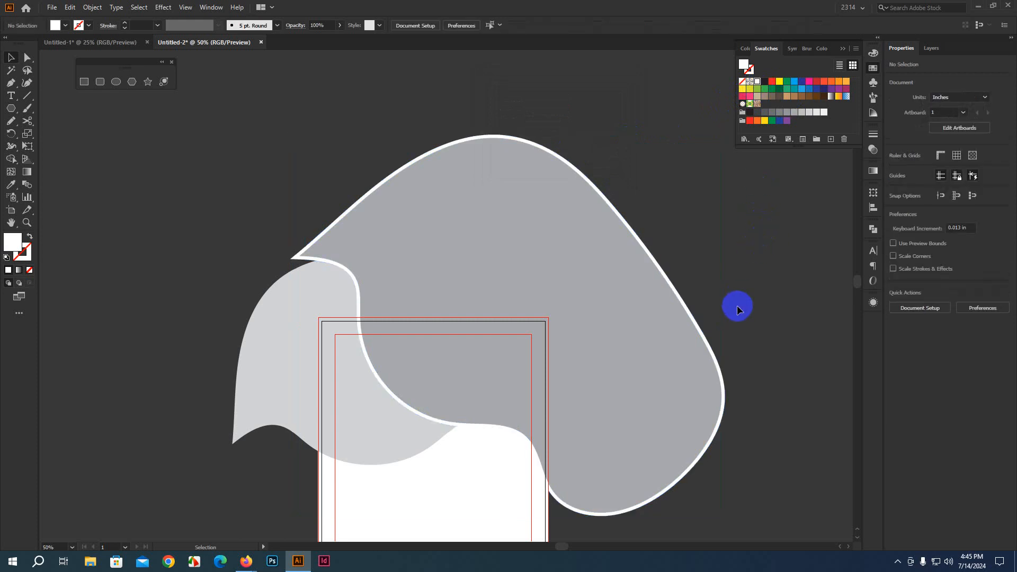
Step: Move the darker gray shape together with its white offset copy slightly right and down, to about X 7.44 in, Y 0.29 in
{"action": "left_click", "coordinate": [711, 453]}
{"action": "left_click_drag", "start_coordinate": [688, 434], "coordinate": [703, 439]}
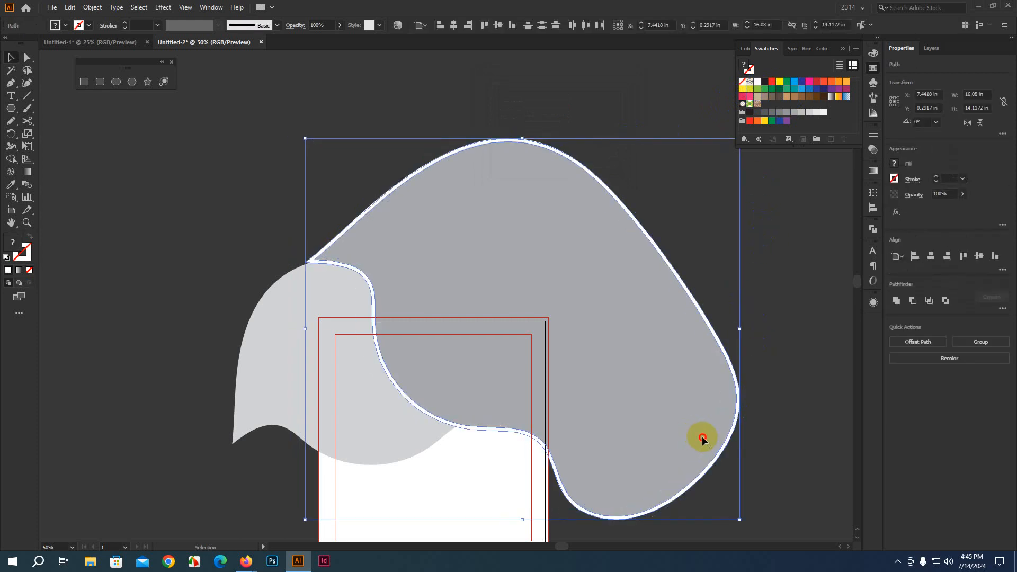
{"action": "left_click", "coordinate": [741, 416]}
{"action": "scroll", "coordinate": [698, 314], "scroll_direction": "down", "scroll_amount": 5}
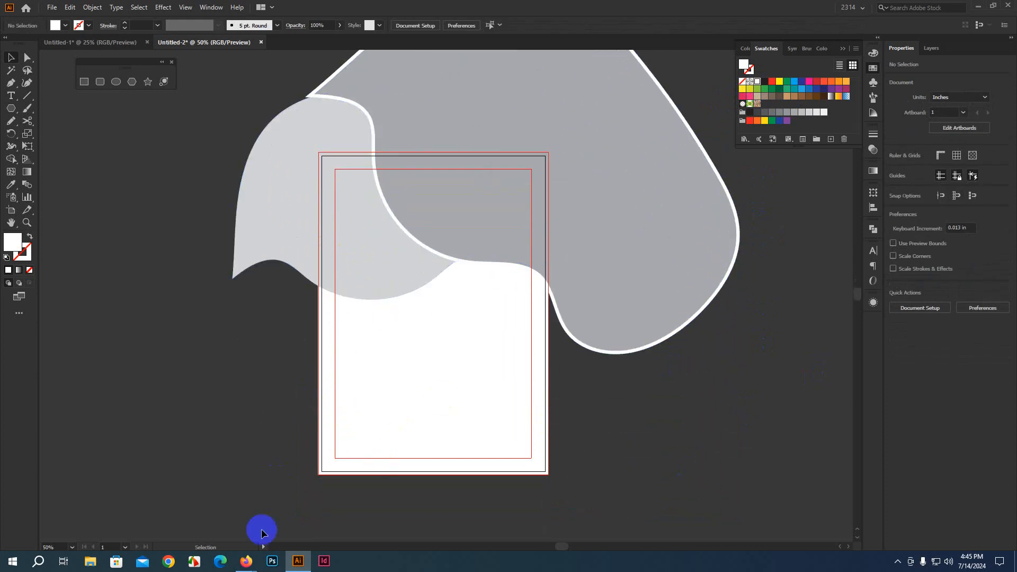
Step: Switch to Firefox, examine business flyer examples for header shapes and headline wording, and return to Illustrator
{"action": "mouse_move", "coordinate": [245, 566]}
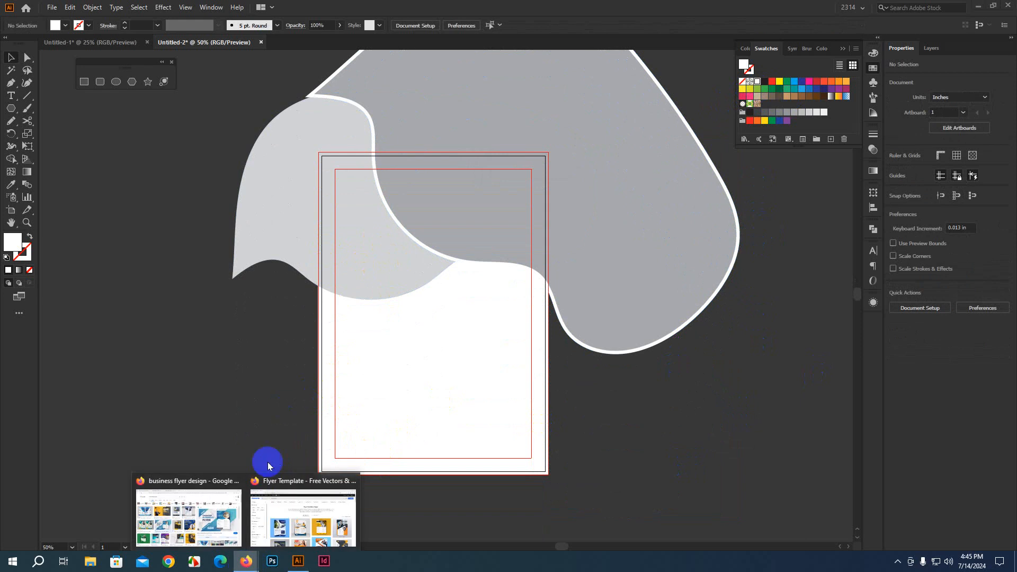
{"action": "left_click", "coordinate": [215, 528]}
{"action": "scroll", "coordinate": [334, 407], "scroll_direction": "down", "scroll_amount": 3}
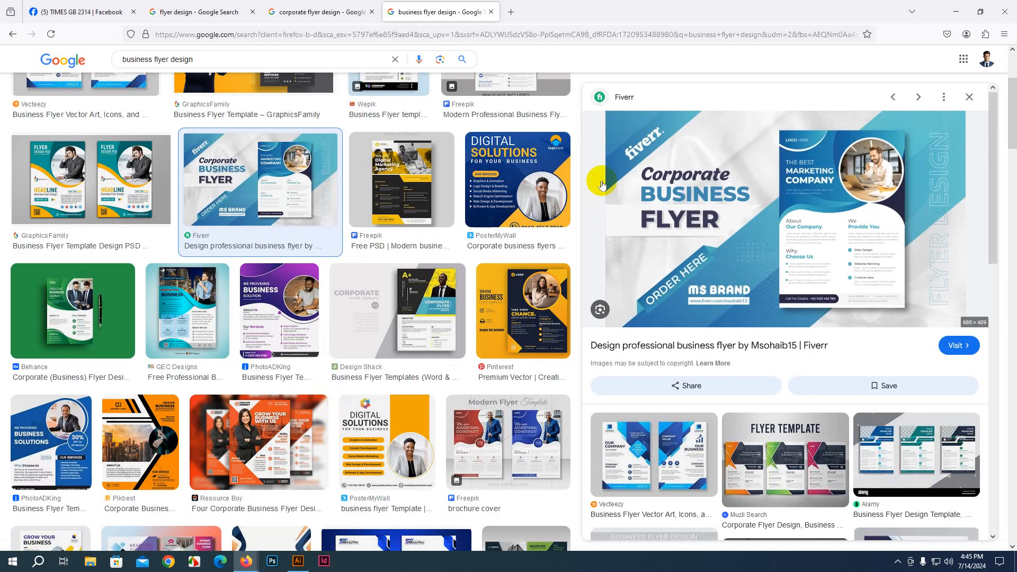
{"action": "left_click", "coordinate": [72, 311]}
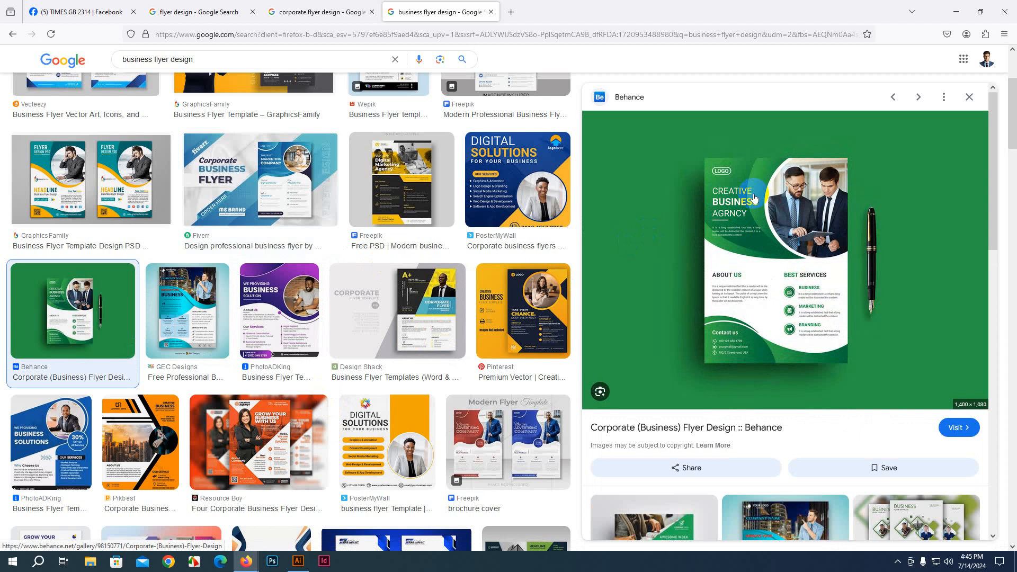
{"action": "left_click", "coordinate": [403, 313]}
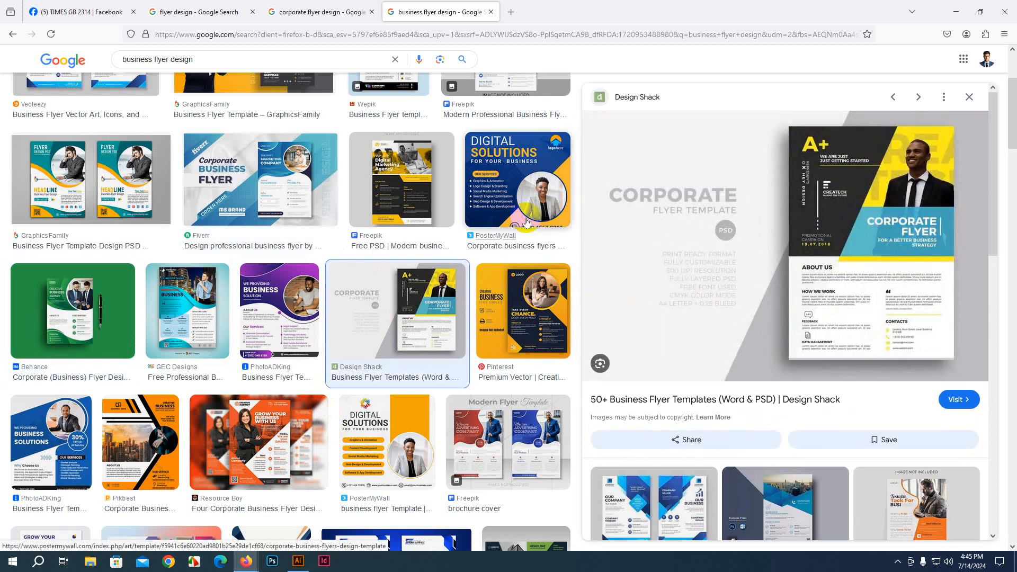
{"action": "left_click", "coordinate": [506, 187]}
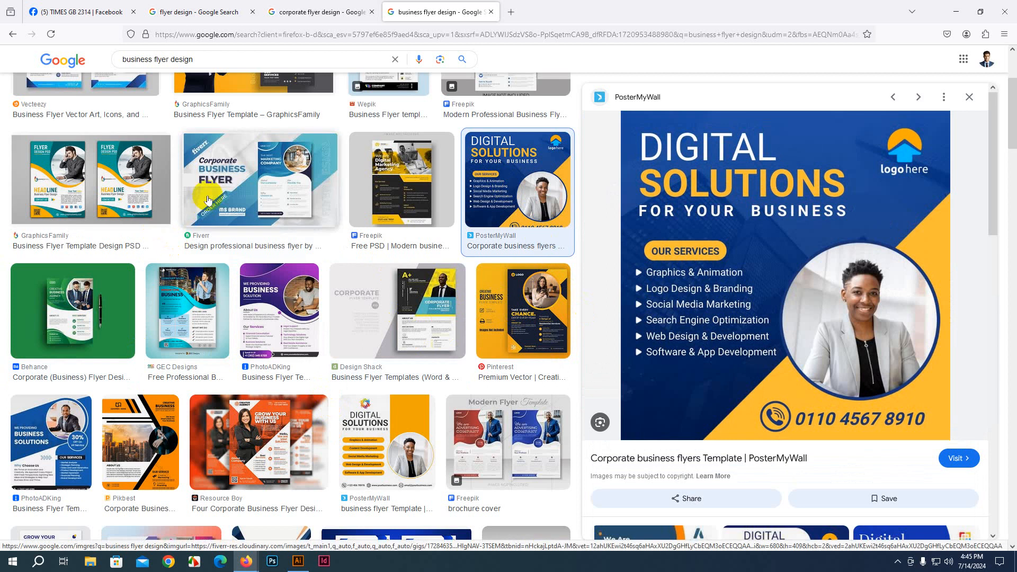
{"action": "left_click", "coordinate": [49, 450]}
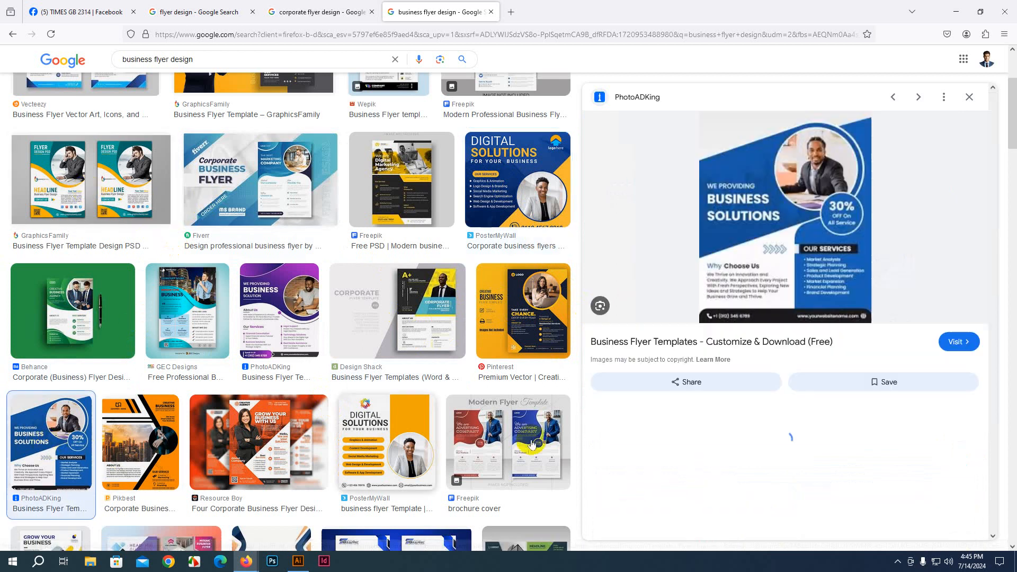
{"action": "left_click", "coordinate": [270, 422]}
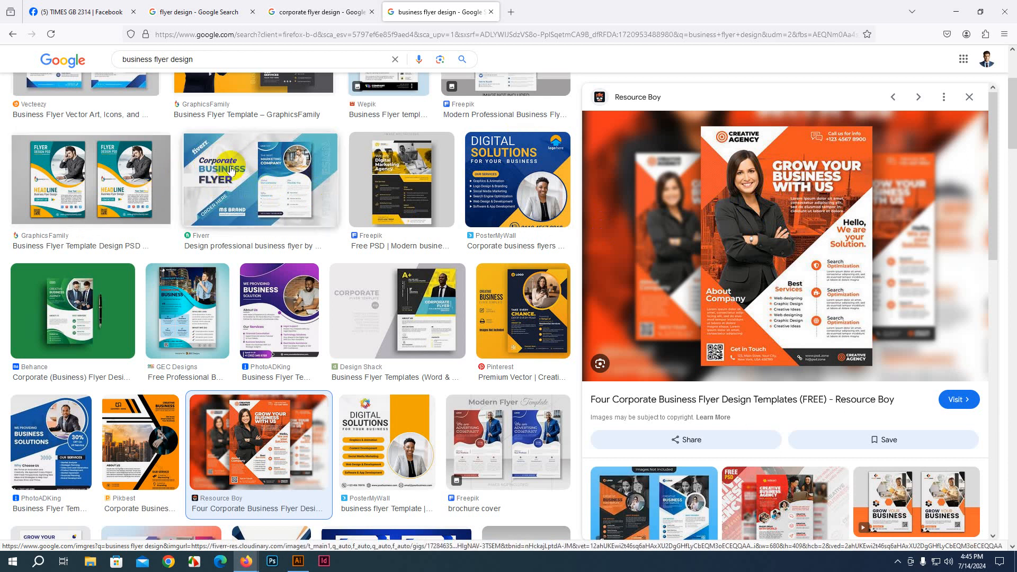
{"action": "left_click", "coordinate": [278, 308]}
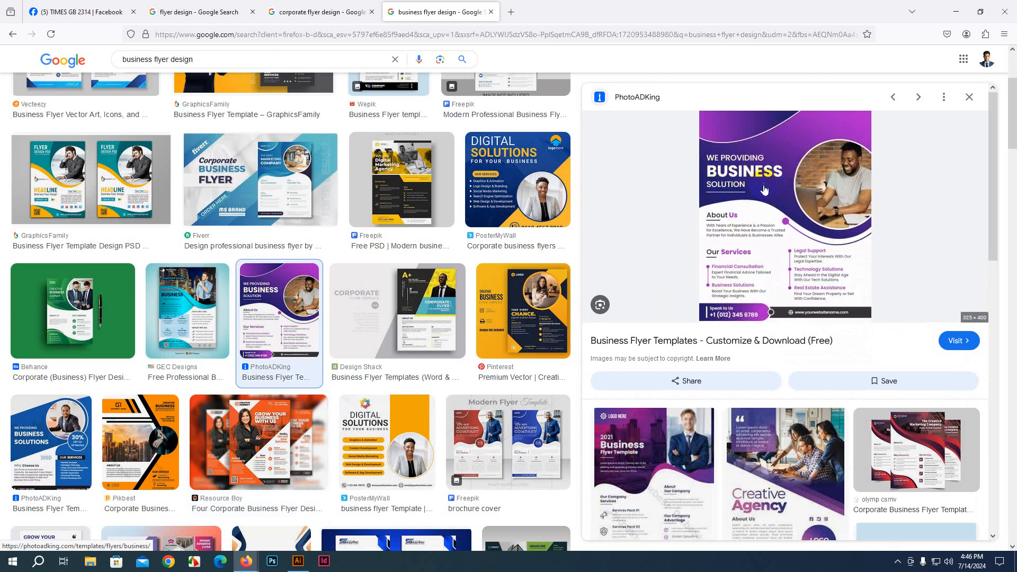
{"action": "left_click", "coordinate": [523, 311]}
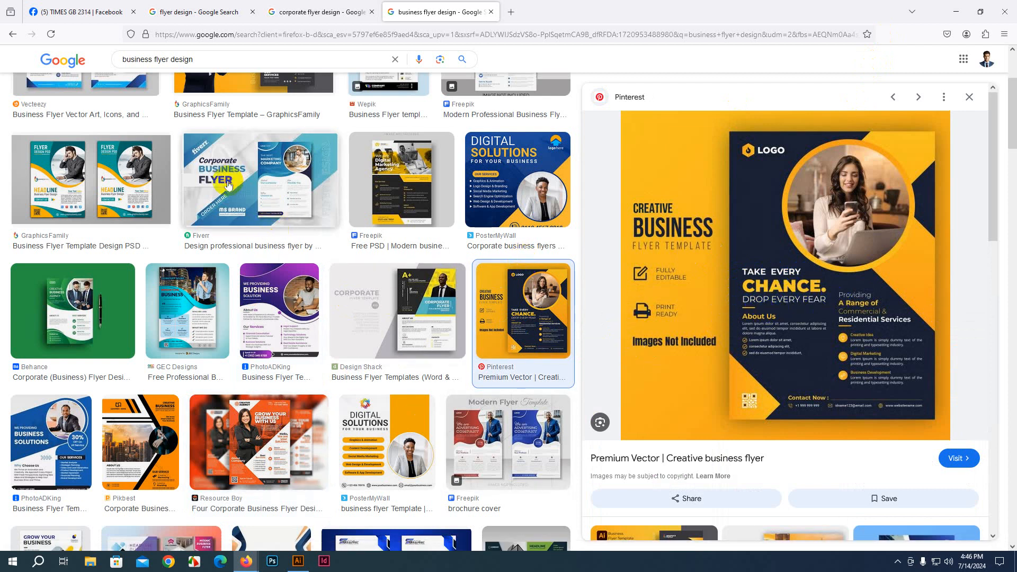
{"action": "left_click", "coordinate": [228, 180]}
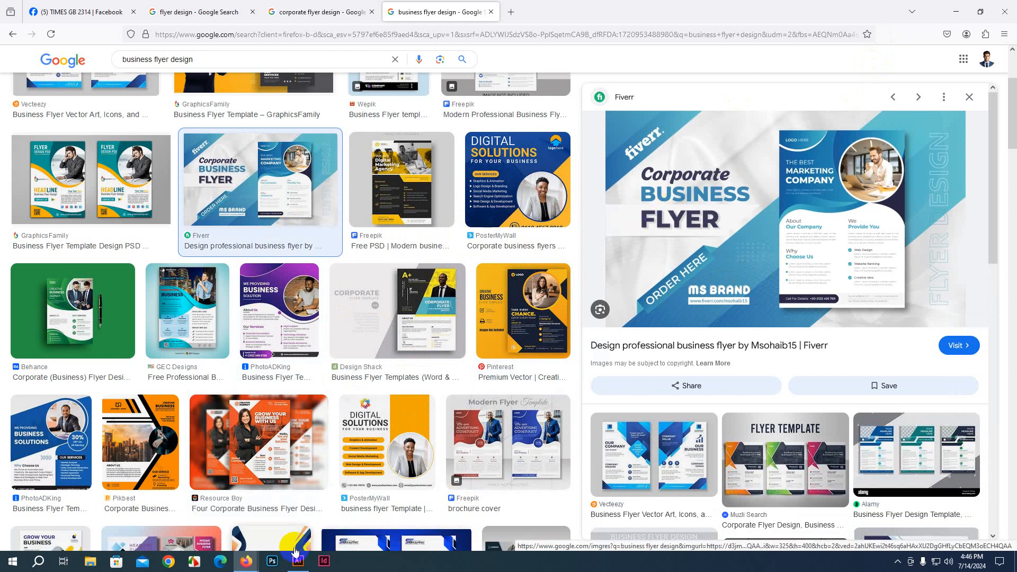
{"action": "left_click", "coordinate": [298, 562]}
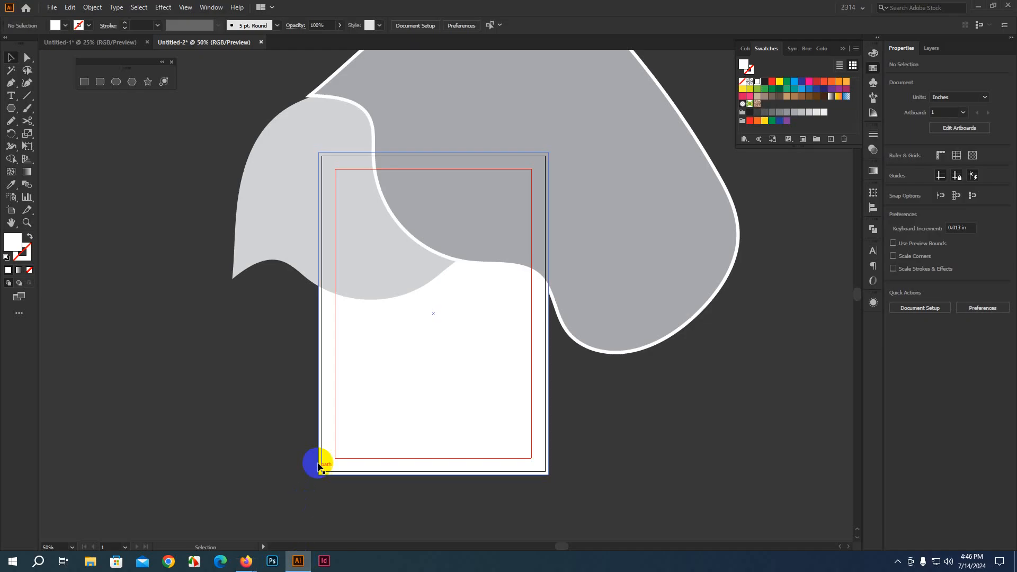
{"action": "left_click", "coordinate": [240, 563]}
{"action": "left_click", "coordinate": [190, 512]}
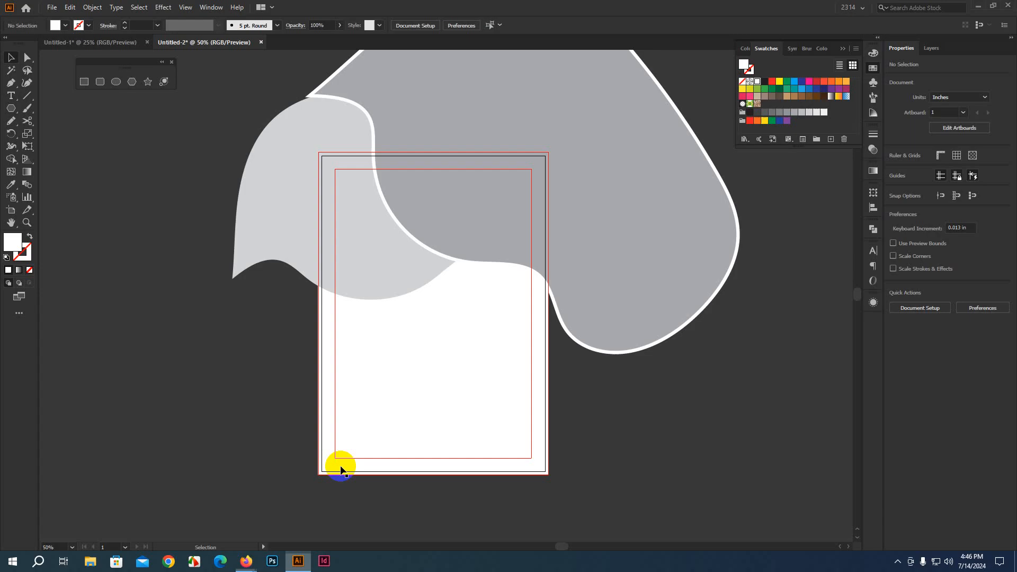
{"action": "left_click", "coordinate": [298, 561]}
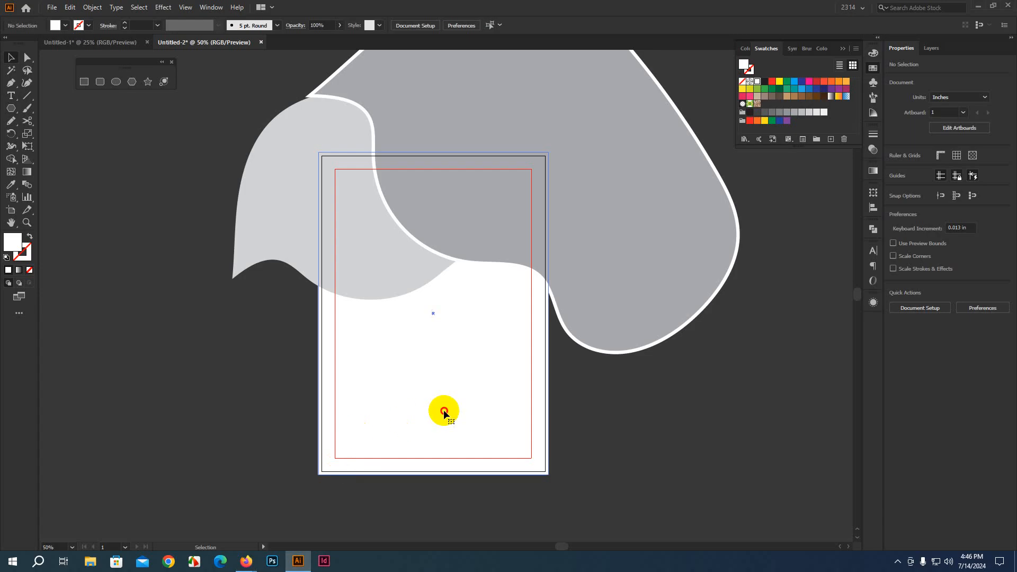
Step: Add the text "Creative" with the Type tool in the empty area left of the artboard
{"action": "left_click", "coordinate": [444, 411]}
{"action": "left_click", "coordinate": [271, 388]}
{"action": "scroll", "coordinate": [177, 350], "scroll_direction": "up", "scroll_amount": 4}
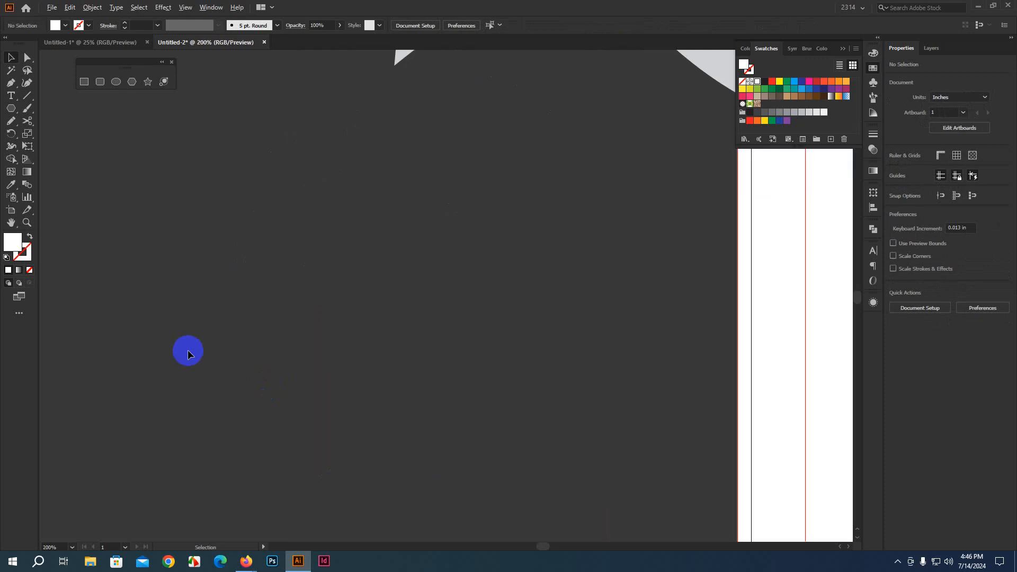
{"action": "left_click_drag", "start_coordinate": [499, 347], "coordinate": [331, 266]}
{"action": "left_click", "coordinate": [11, 96]}
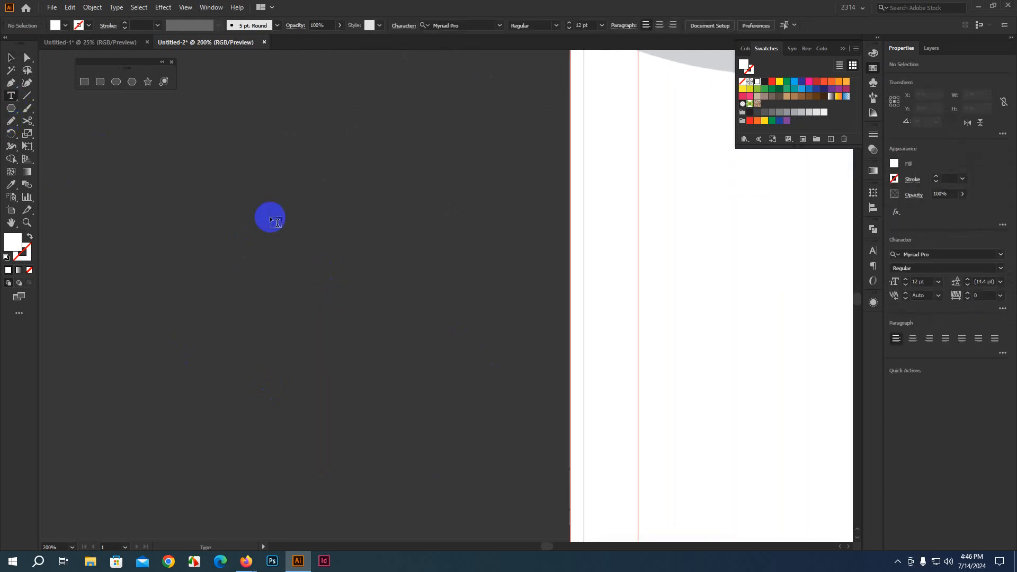
{"action": "left_click", "coordinate": [272, 215]}
{"action": "key", "text": "BackSpace"}
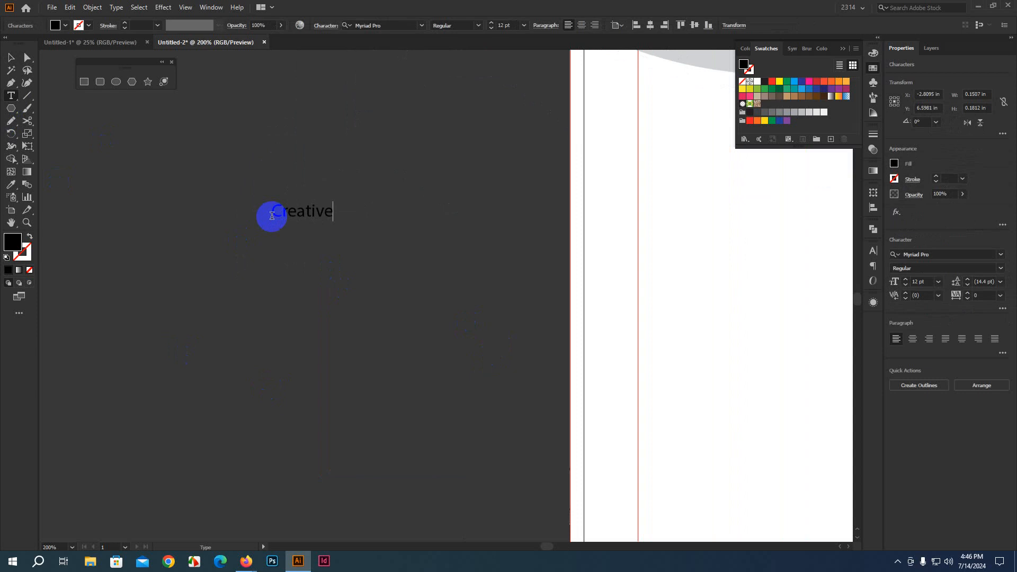
{"action": "left_click", "coordinate": [322, 257], "text": "ctrl"}
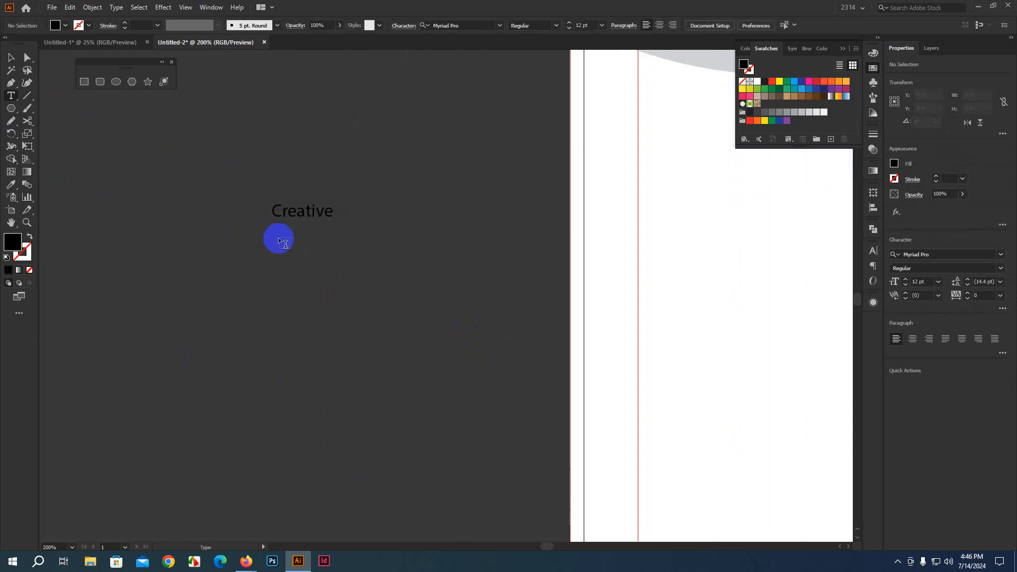
Step: Add "Marketing" and "Agency" as two separate text objects below "Creative"
{"action": "left_click", "coordinate": [280, 241]}
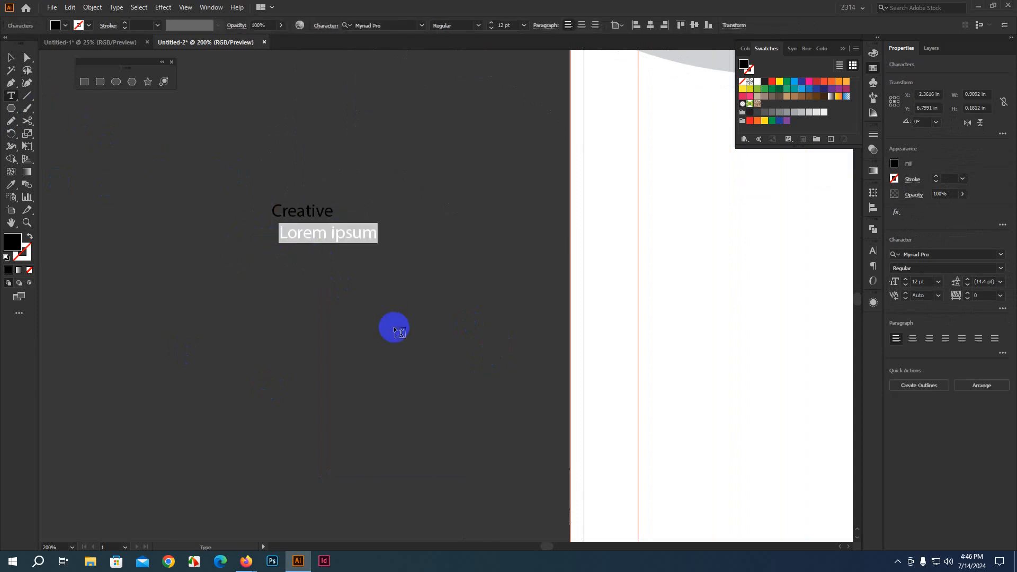
{"action": "type", "text": "Marketing"}
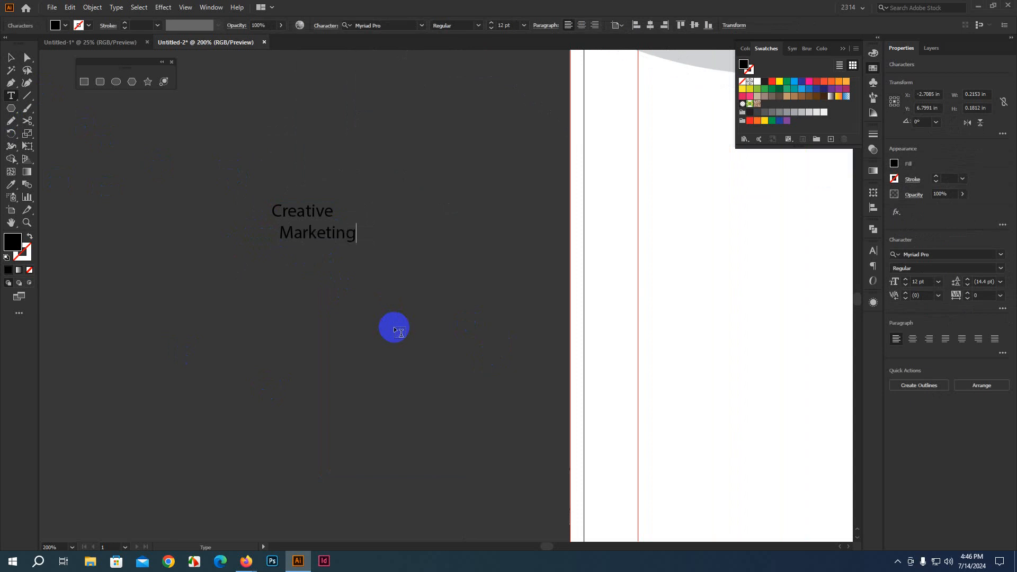
{"action": "left_click", "coordinate": [352, 300], "text": "ctrl"}
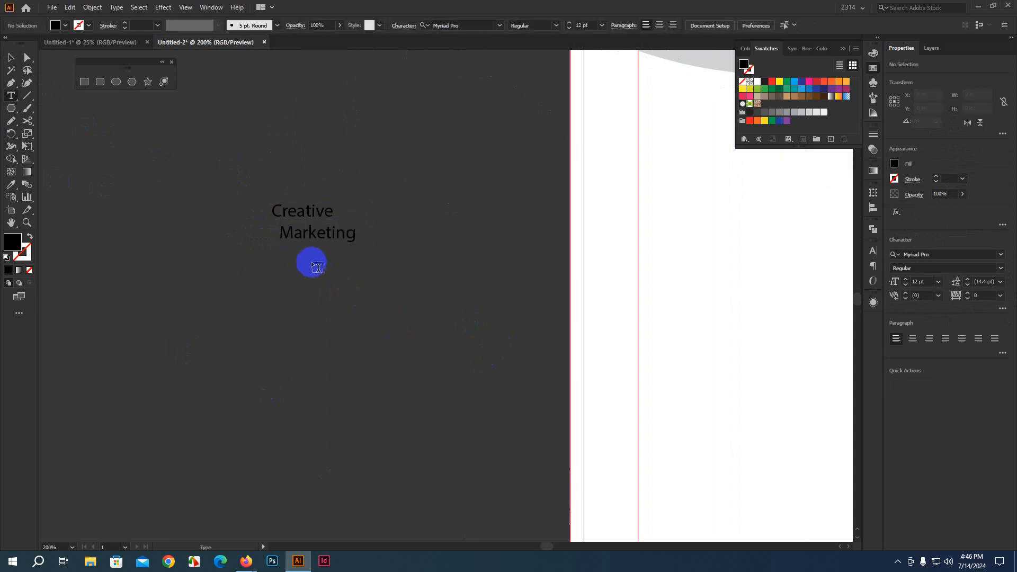
{"action": "left_click", "coordinate": [311, 262]}
{"action": "type", "text": "Agency"}
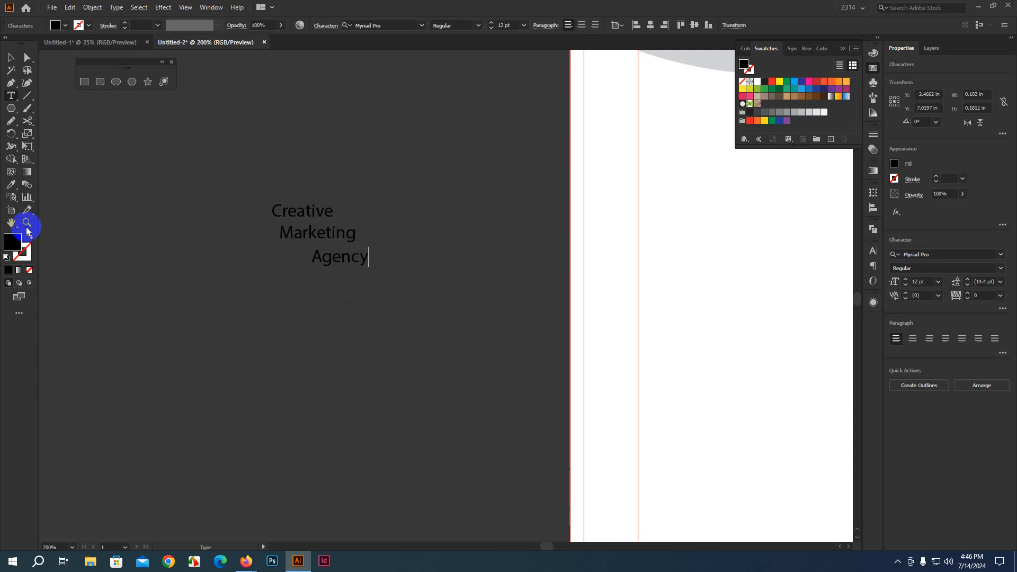
{"action": "left_click", "coordinate": [295, 358], "text": "ctrl"}
{"action": "scroll", "coordinate": [306, 304], "scroll_direction": "up", "scroll_amount": 3}
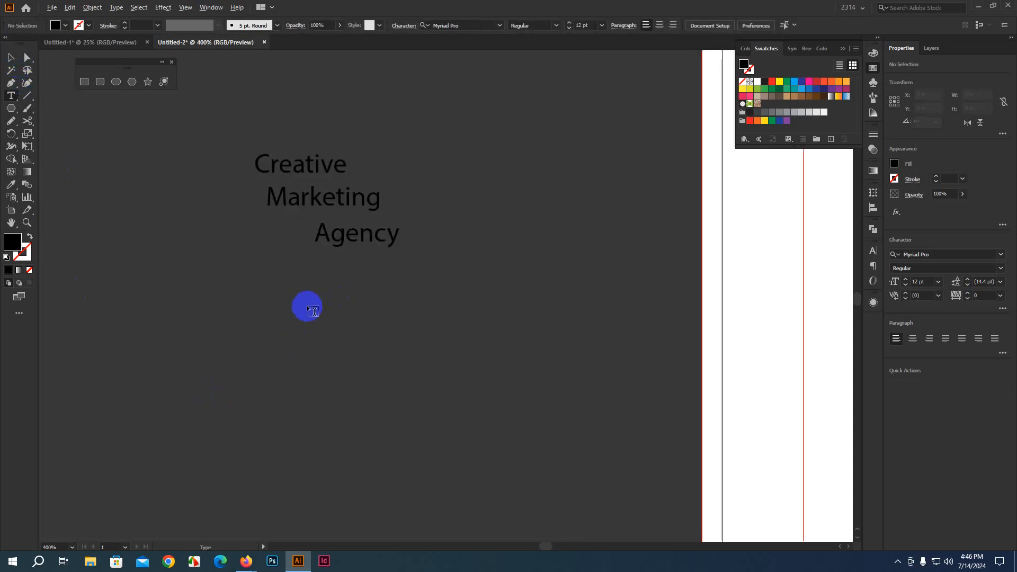
{"action": "left_click", "coordinate": [11, 57]}
{"action": "scroll", "coordinate": [176, 217], "scroll_direction": "up", "scroll_amount": 4}
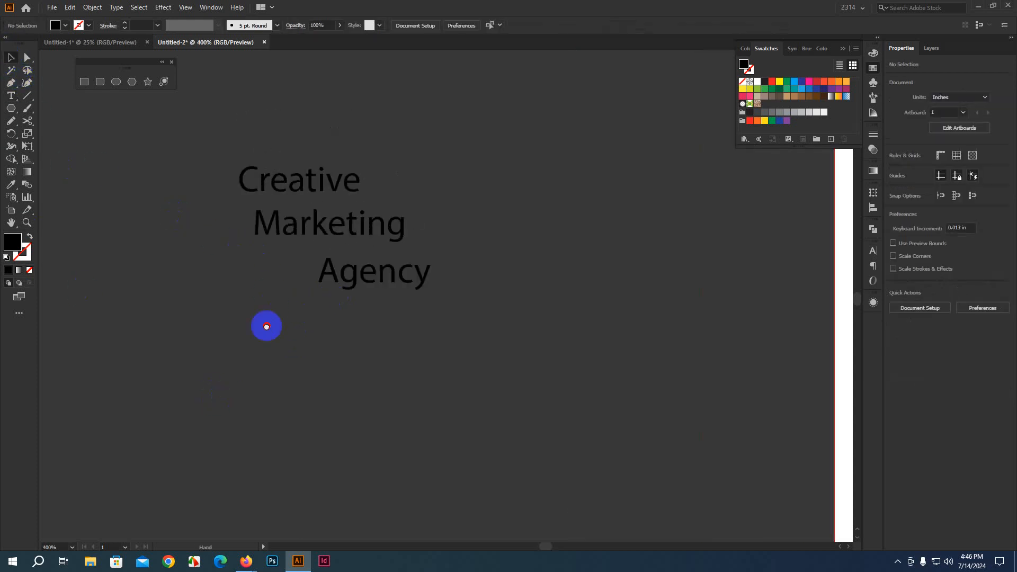
Step: Stack "Marketing" and "Agency" closely under "Creative", roughly aligned at their starting letters
{"action": "left_click_drag", "start_coordinate": [288, 336], "coordinate": [281, 329]}
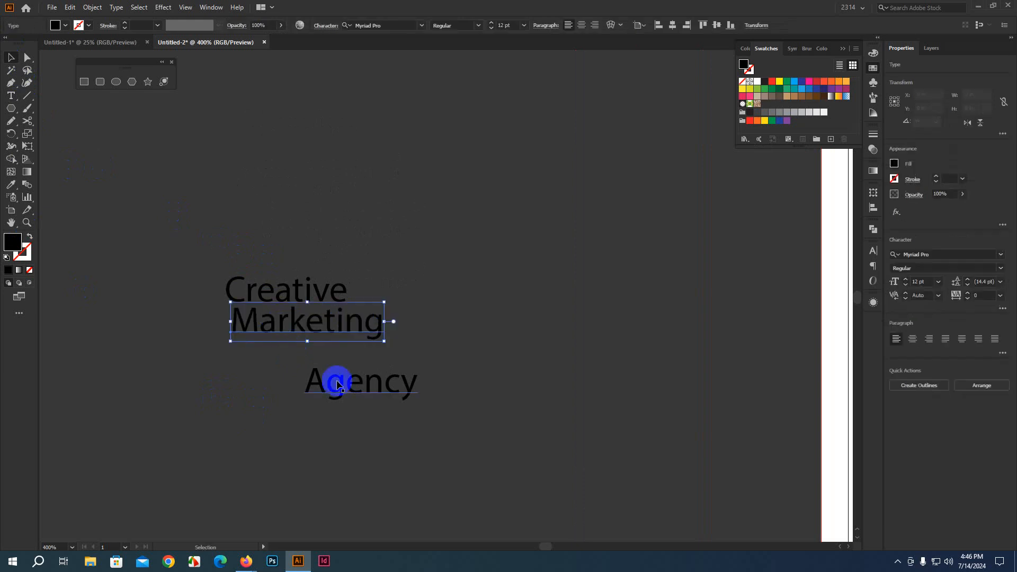
{"action": "left_click_drag", "start_coordinate": [336, 384], "coordinate": [267, 368]}
{"action": "left_click", "coordinate": [411, 421]}
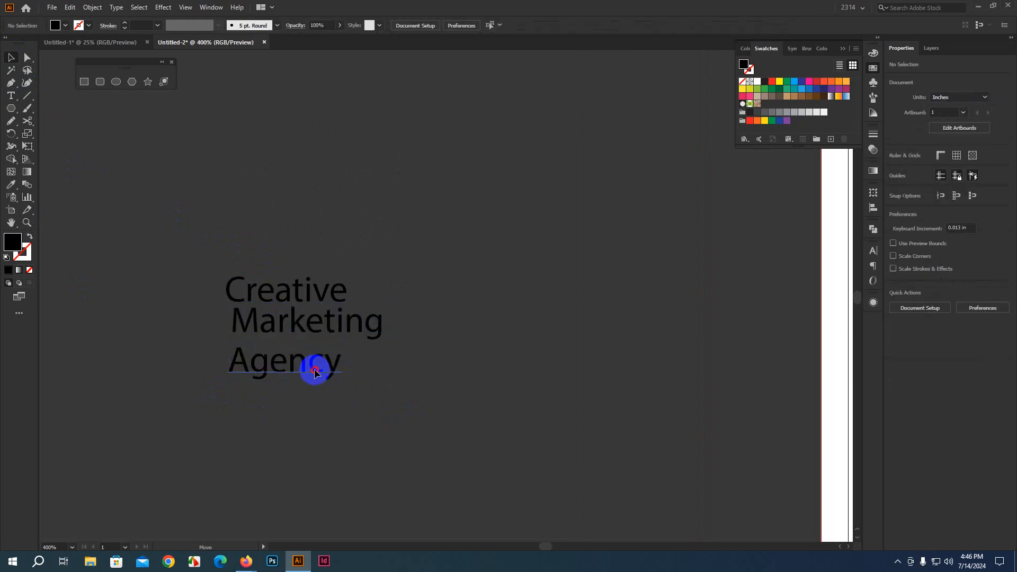
{"action": "left_click_drag", "start_coordinate": [314, 369], "coordinate": [316, 362]}
Step: Set the font of all three headline words to Raleway Bold
{"action": "left_click_drag", "start_coordinate": [390, 421], "coordinate": [269, 238]}
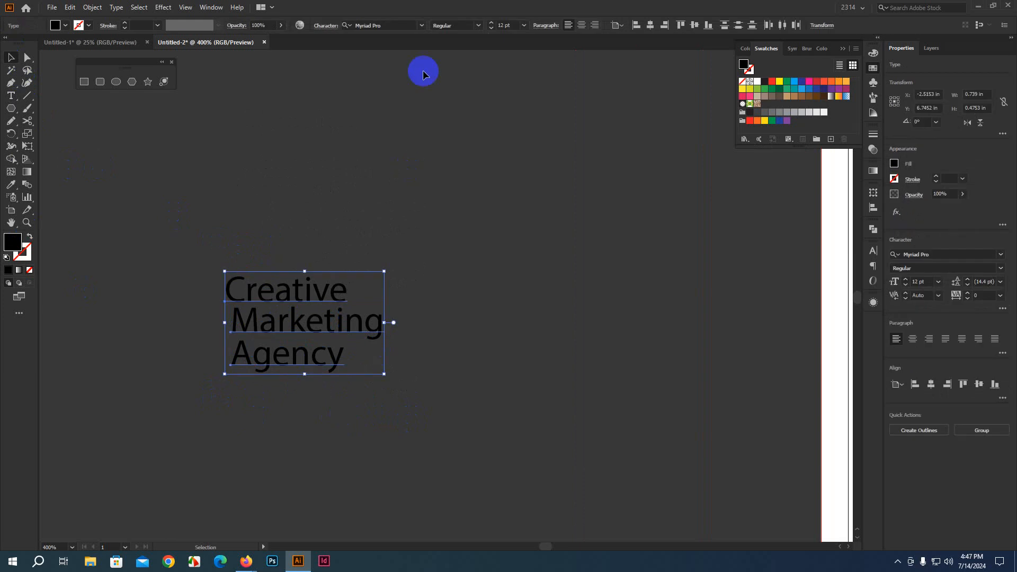
{"action": "left_click", "coordinate": [411, 26]}
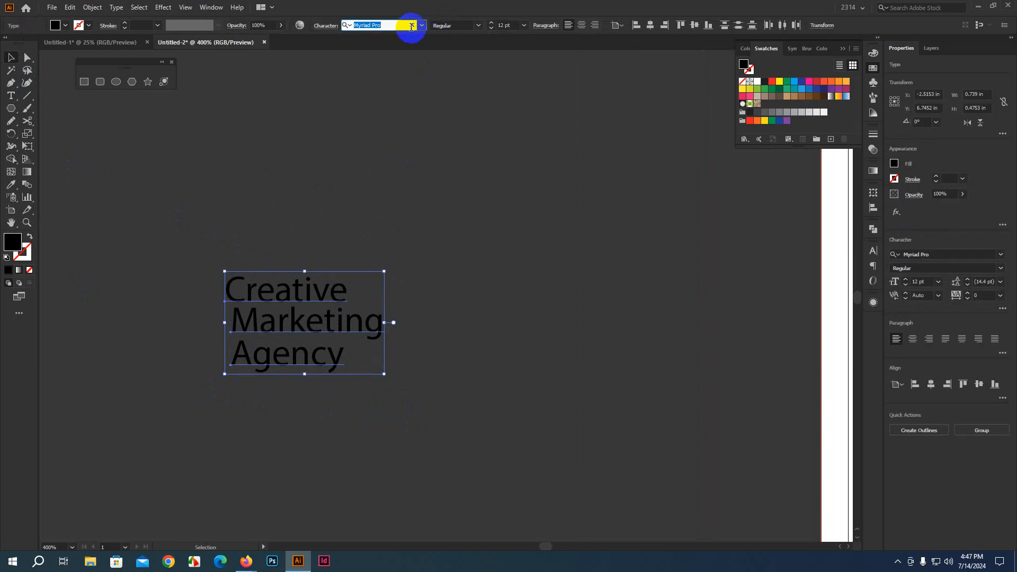
{"action": "type", "text": "rale"}
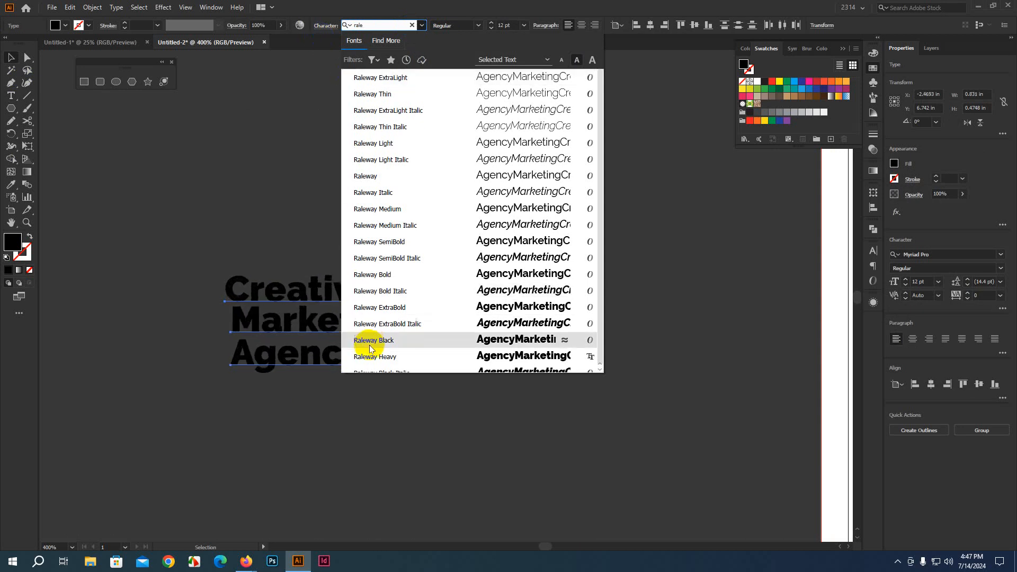
{"action": "left_click", "coordinate": [368, 274]}
{"action": "left_click", "coordinate": [438, 376]}
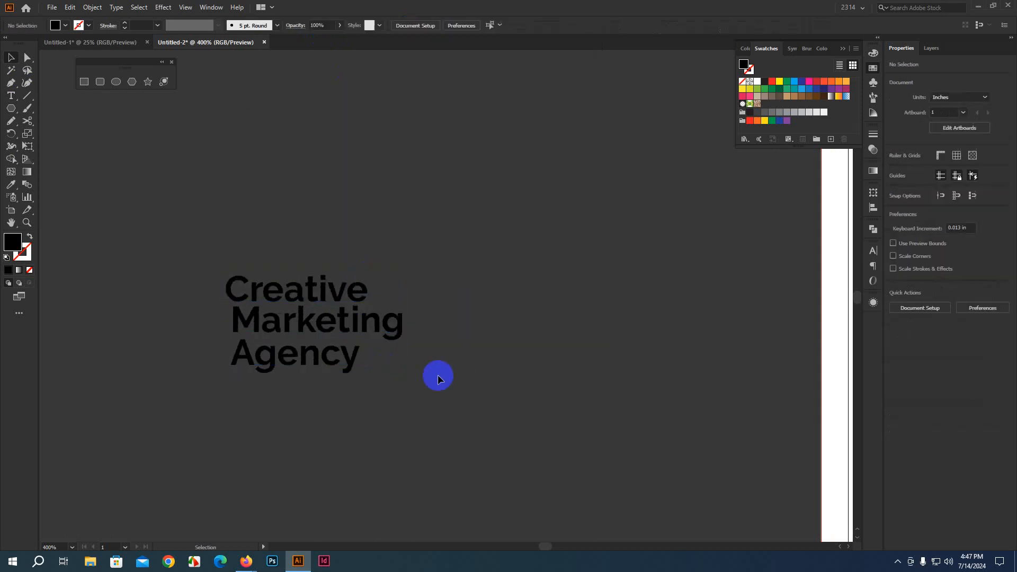
Step: Apply All Caps to the three headline words together
{"action": "scroll", "coordinate": [327, 356], "scroll_direction": "up", "scroll_amount": 1}
{"action": "left_click_drag", "start_coordinate": [432, 375], "coordinate": [436, 341]}
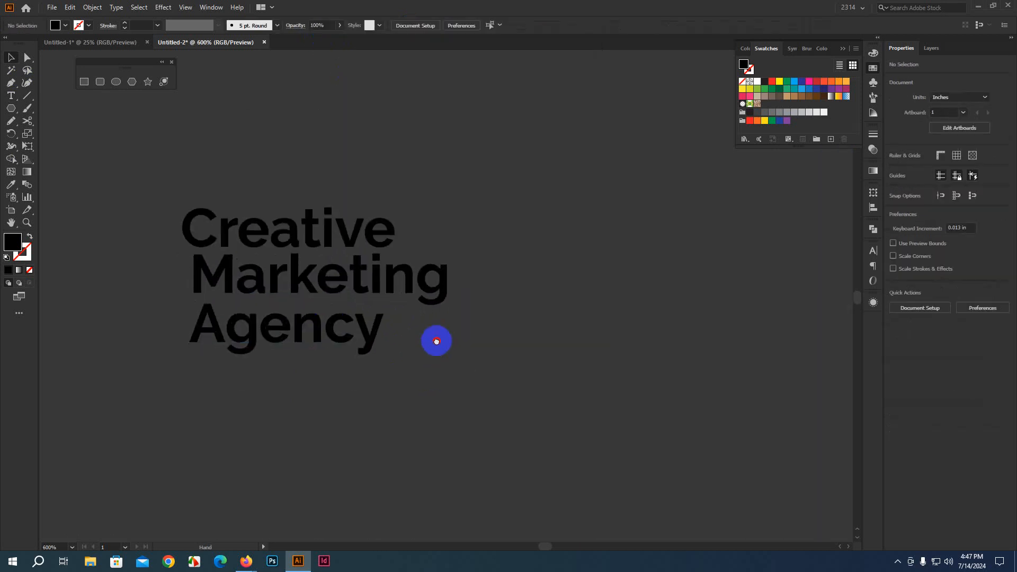
{"action": "left_click", "coordinate": [329, 280]}
{"action": "left_click", "coordinate": [269, 340]}
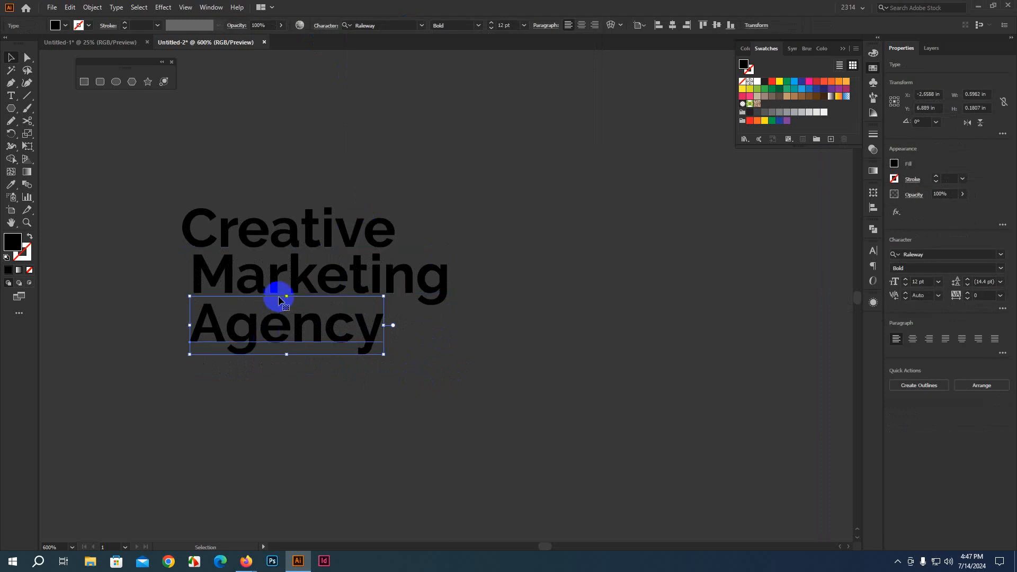
{"action": "left_click_drag", "start_coordinate": [295, 192], "coordinate": [321, 348]}
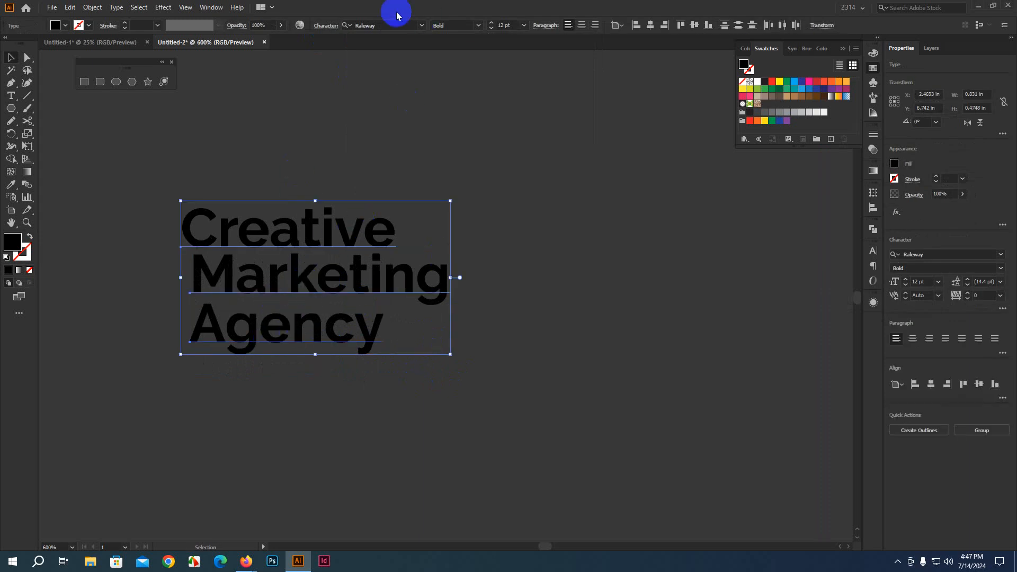
{"action": "left_click", "coordinate": [327, 28]}
{"action": "left_click", "coordinate": [232, 133]}
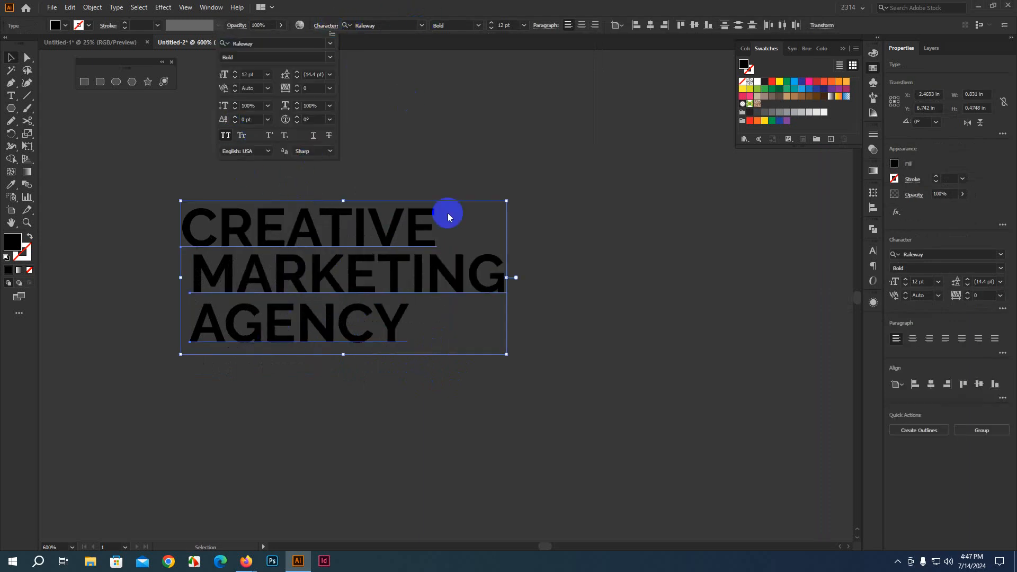
{"action": "left_click", "coordinate": [538, 389]}
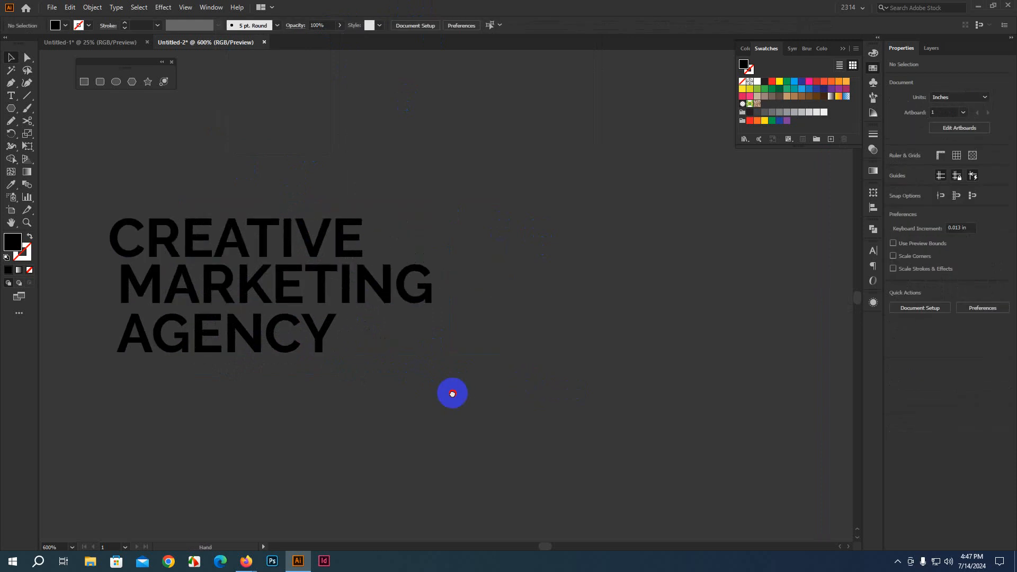
Step: Scale up "AGENCY" proportionally to about 17.22 pt so that it matches the width of "MARKETING"
{"action": "left_click", "coordinate": [263, 348]}
{"action": "left_click_drag", "start_coordinate": [335, 365], "coordinate": [432, 412]}
{"action": "left_click", "coordinate": [481, 409]}
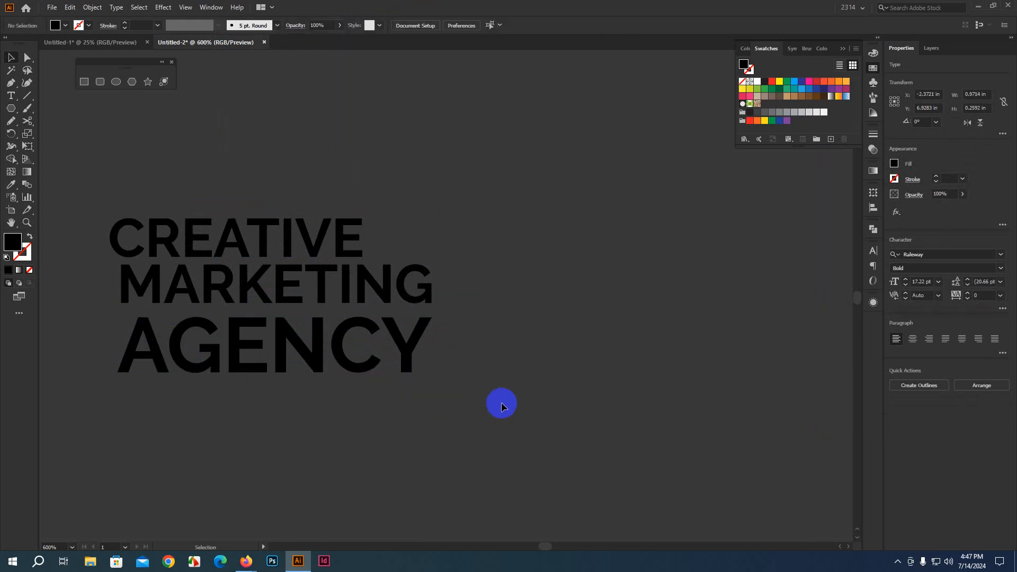
Step: Select the "CREATIVE" text, switch to Firefox and open the Google Fonts site in a new tab
{"action": "scroll", "coordinate": [464, 392], "scroll_direction": "down", "scroll_amount": 1}
{"action": "scroll", "coordinate": [339, 390], "scroll_direction": "up", "scroll_amount": 1}
{"action": "scroll", "coordinate": [338, 392], "scroll_direction": "up", "scroll_amount": 1}
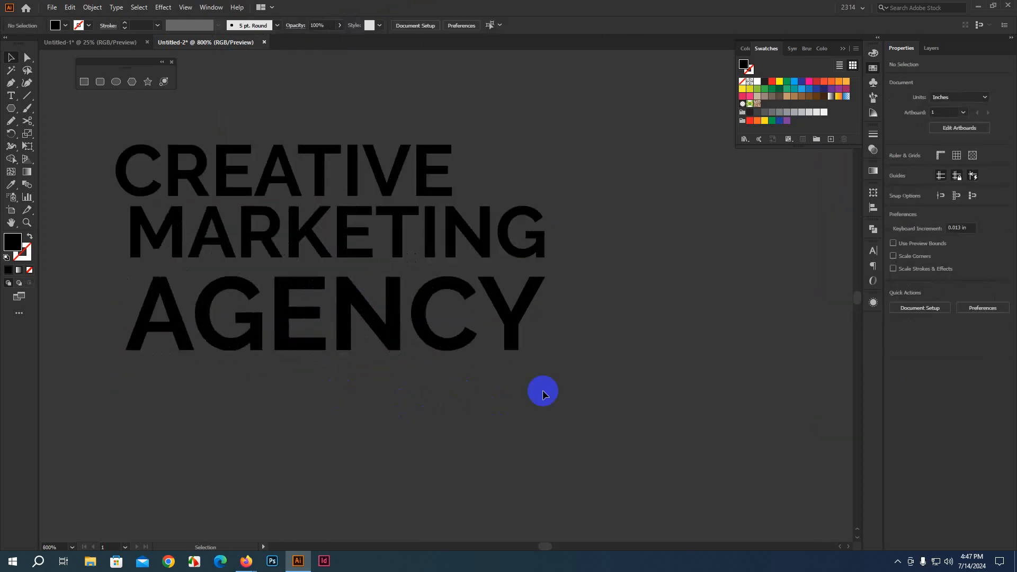
{"action": "left_click_drag", "start_coordinate": [541, 391], "coordinate": [534, 454]}
{"action": "left_click", "coordinate": [291, 252]}
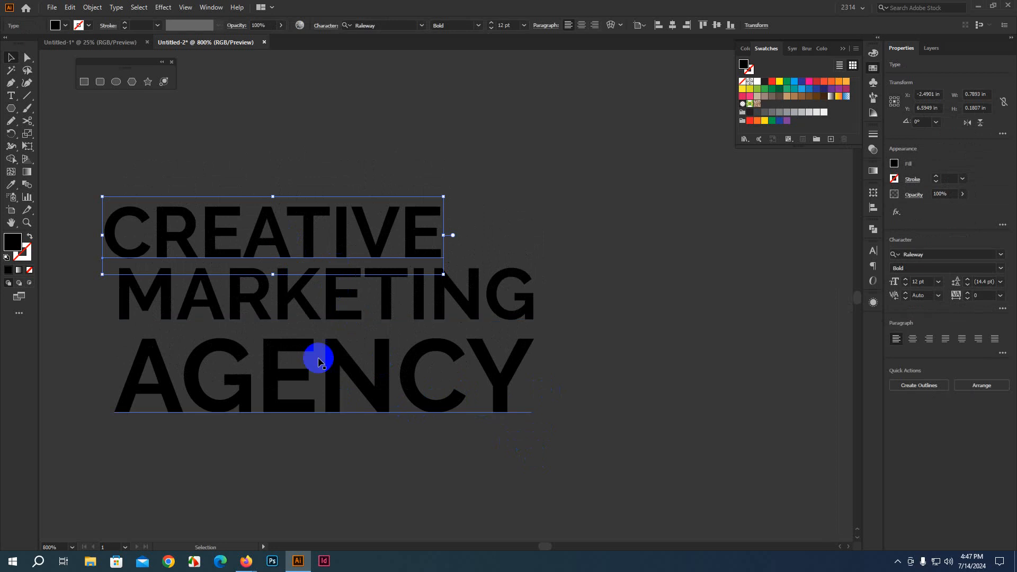
{"action": "right_click", "coordinate": [245, 563]}
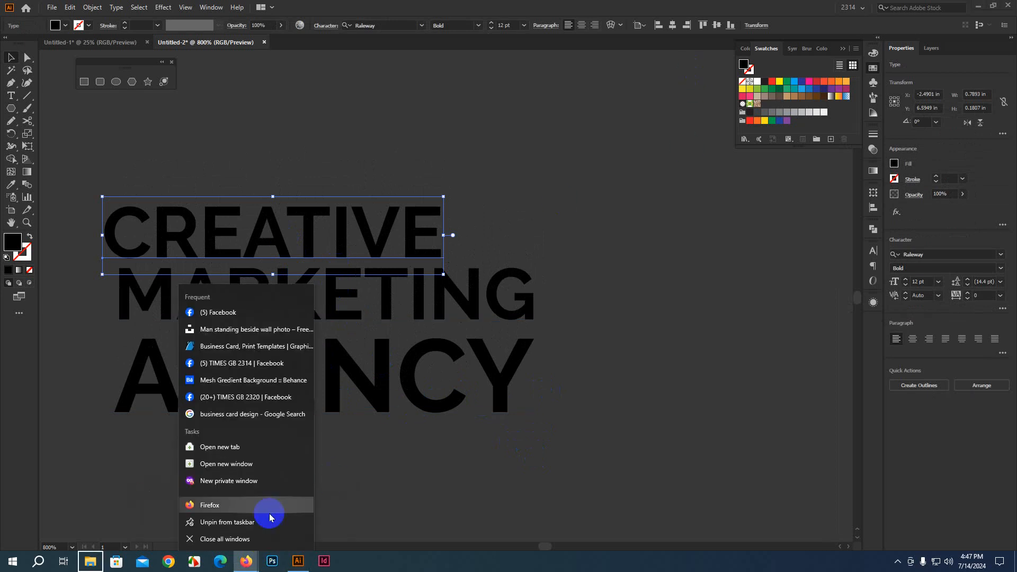
{"action": "left_click", "coordinate": [245, 559]}
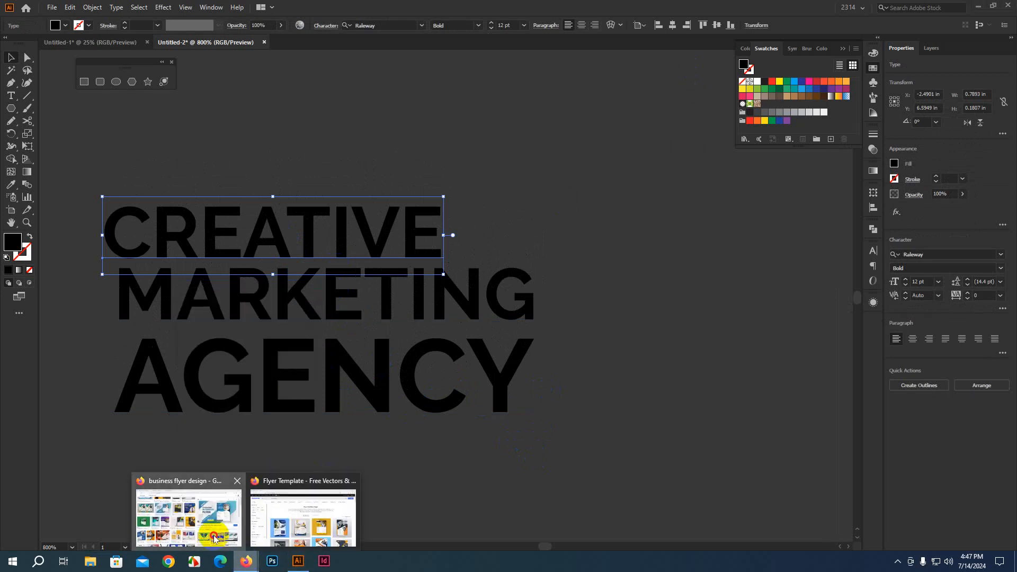
{"action": "left_click", "coordinate": [190, 522]}
{"action": "left_click", "coordinate": [512, 13]}
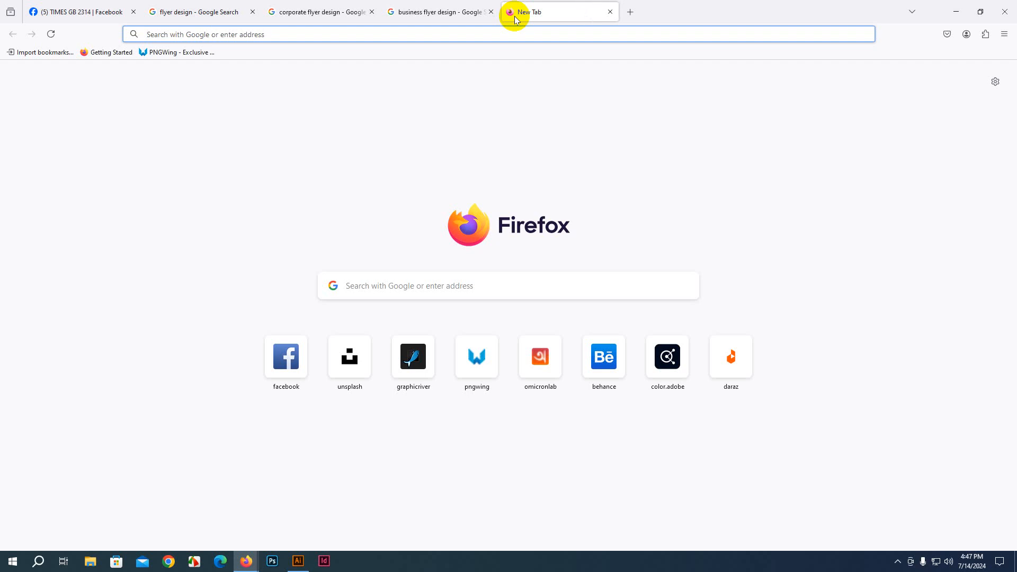
{"action": "type", "text": "googl"}
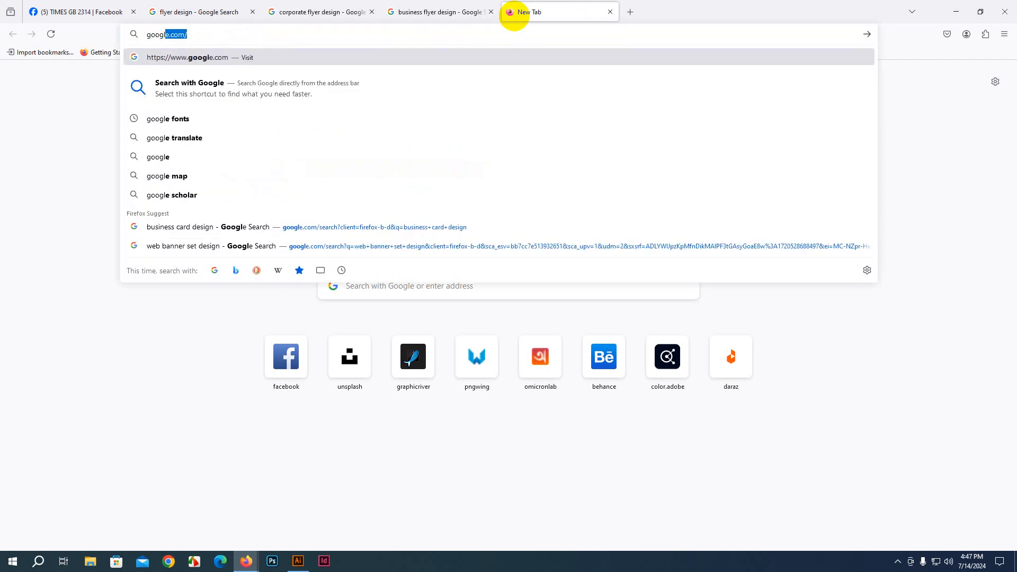
{"action": "type", "text": "e font"}
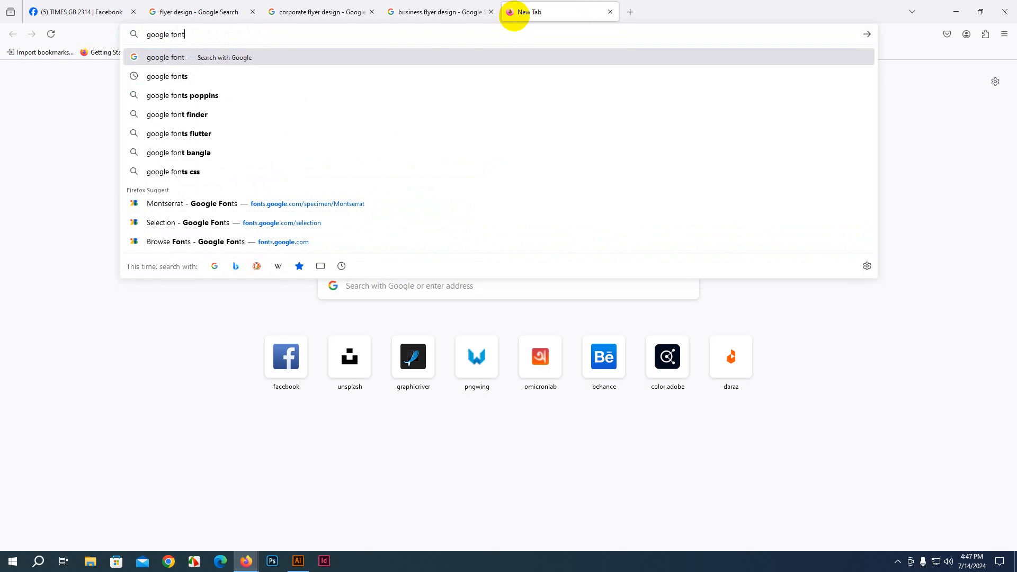
{"action": "left_click", "coordinate": [167, 77]}
{"action": "left_click", "coordinate": [168, 162]}
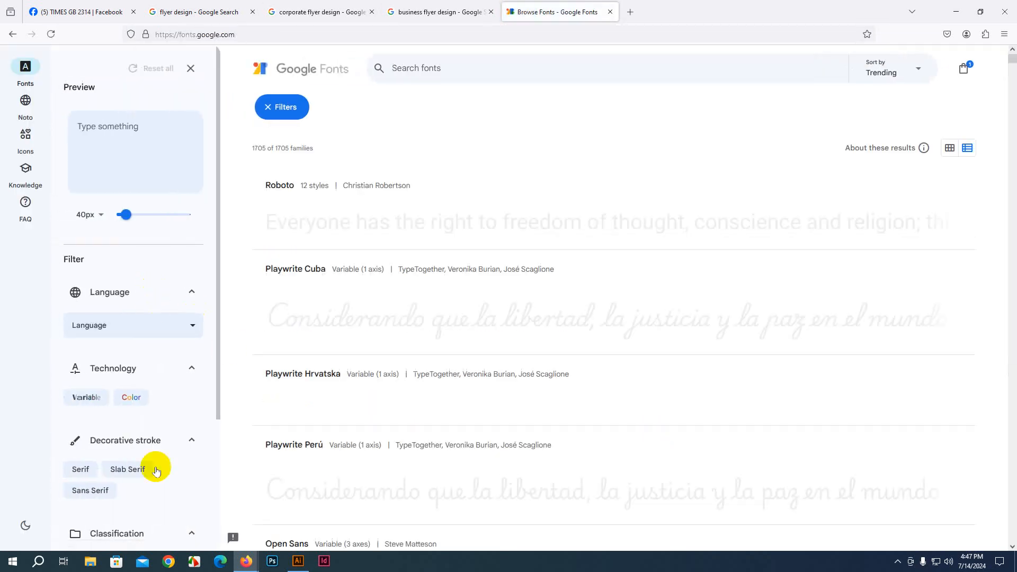
Step: Filter the Google Fonts list by the Handwriting classification and set the preview text to "Creative"
{"action": "scroll", "coordinate": [113, 467], "scroll_direction": "down", "scroll_amount": 2}
{"action": "scroll", "coordinate": [106, 424], "scroll_direction": "down", "scroll_amount": 1}
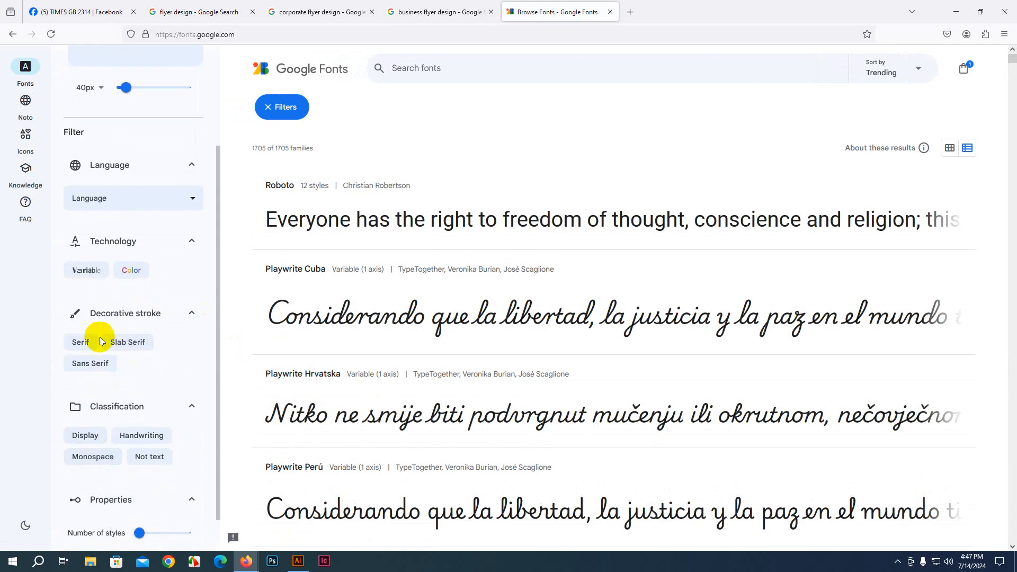
{"action": "scroll", "coordinate": [95, 450], "scroll_direction": "down", "scroll_amount": 1}
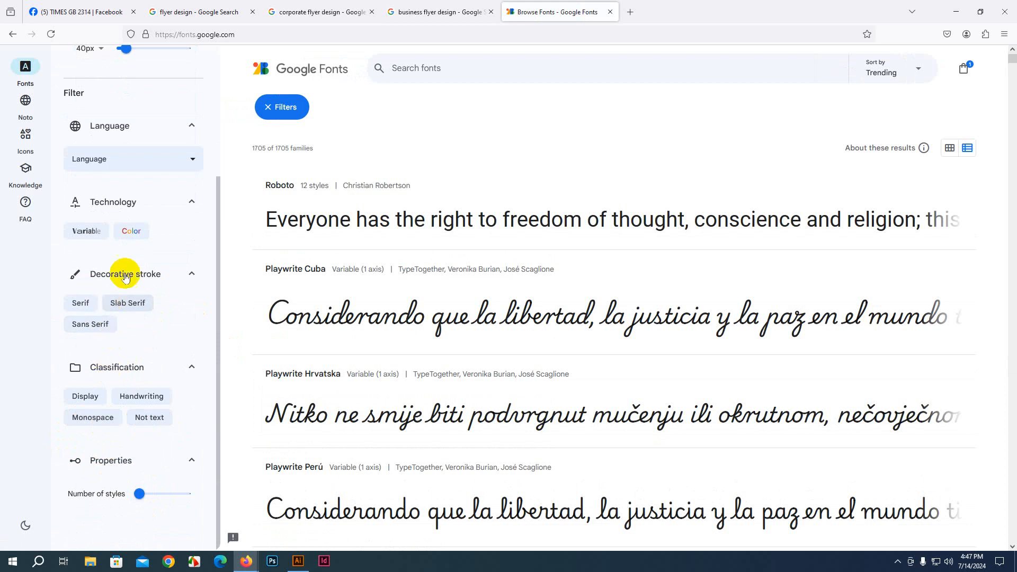
{"action": "left_click", "coordinate": [132, 398]}
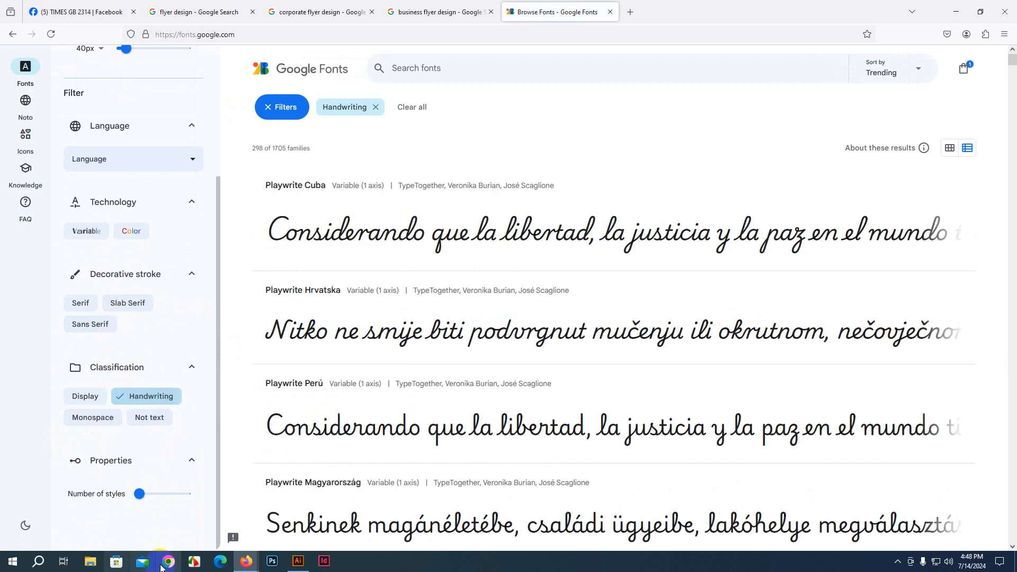
{"action": "scroll", "coordinate": [79, 398], "scroll_direction": "up", "scroll_amount": 3}
{"action": "left_click", "coordinate": [112, 144]}
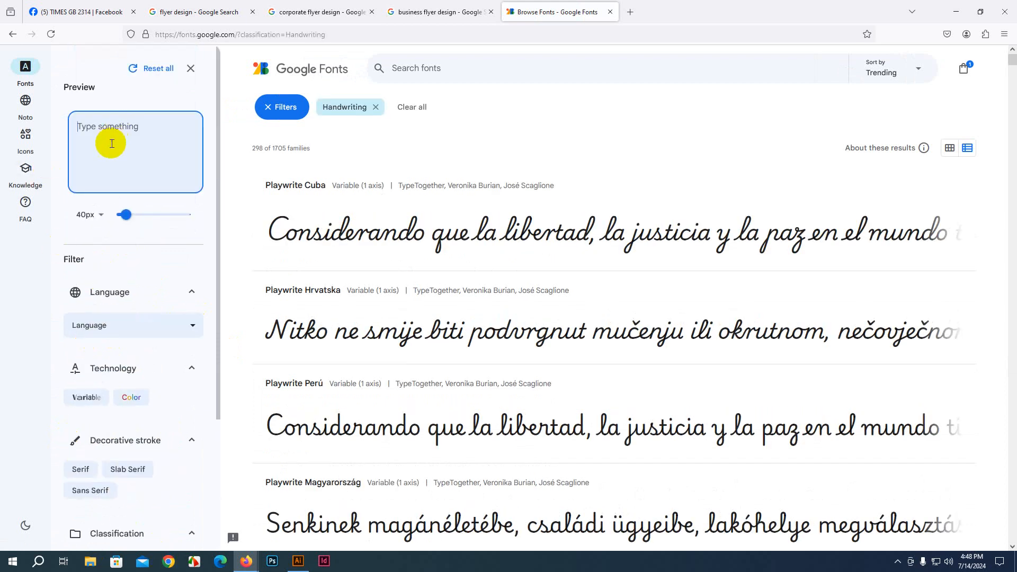
{"action": "type", "text": "Crea"}
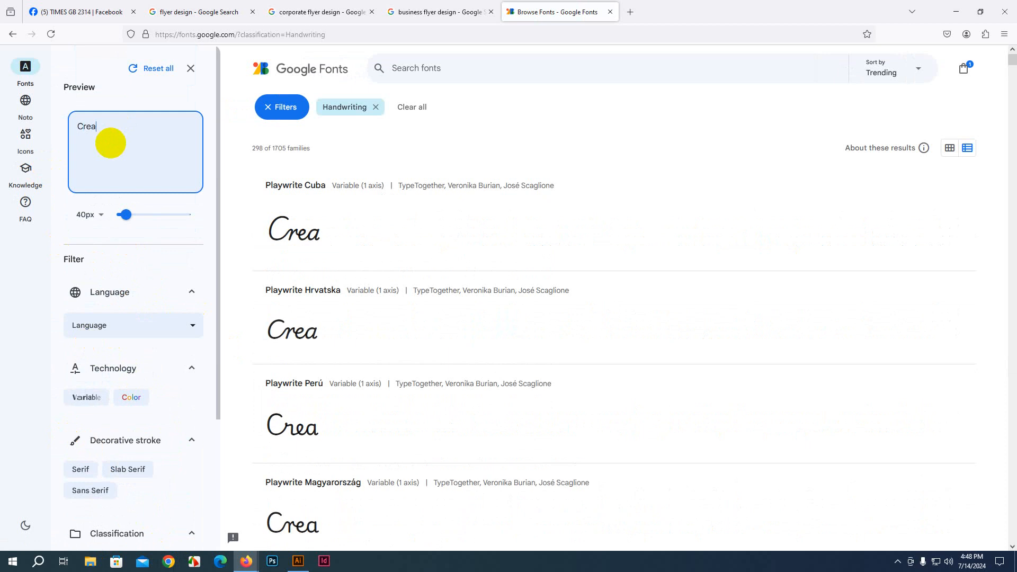
{"action": "type", "text": "tive"}
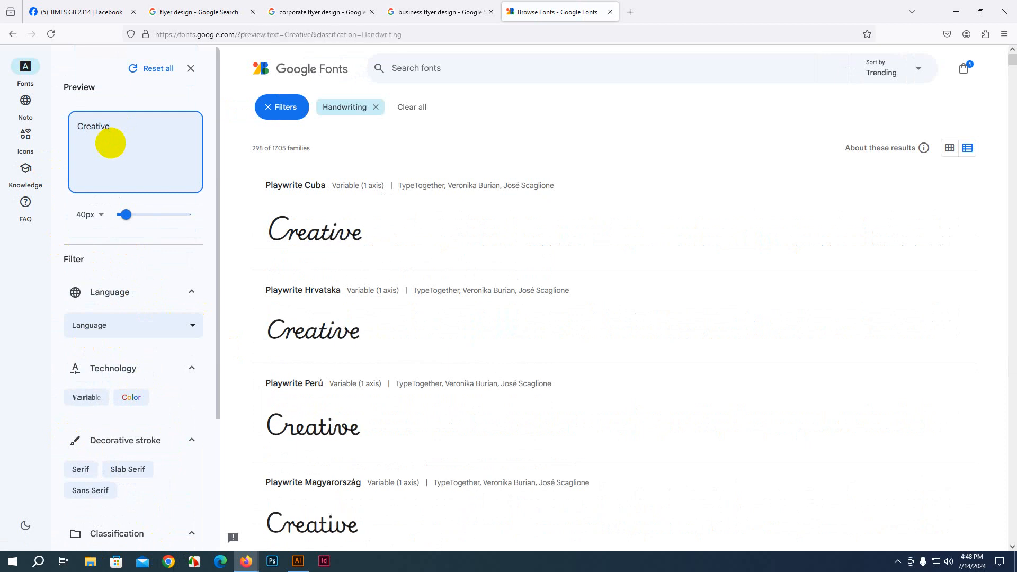
Step: Examine the handwriting fonts previewed with "Creative" for a suitable script style
{"action": "scroll", "coordinate": [424, 345], "scroll_direction": "down", "scroll_amount": 6}
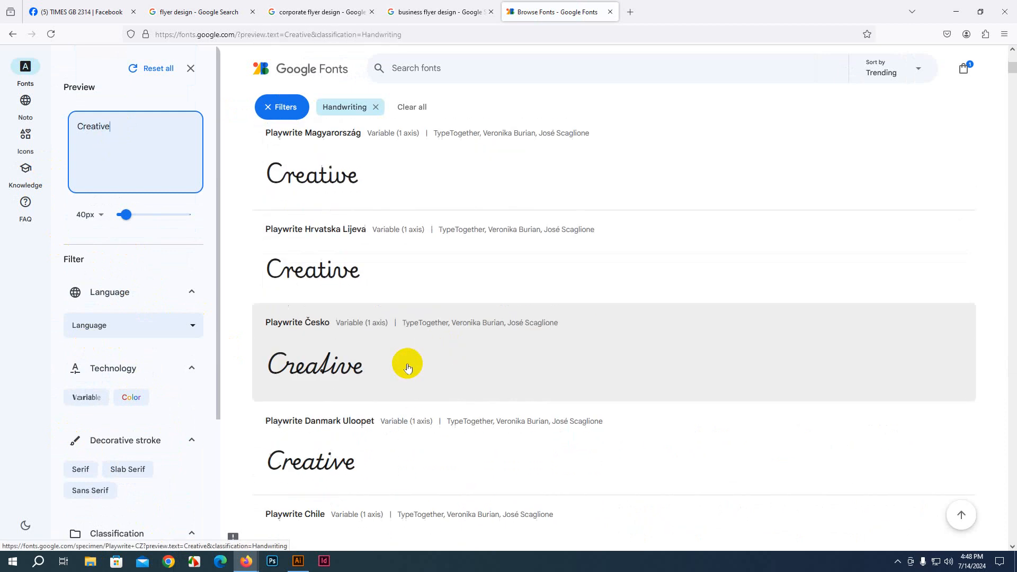
{"action": "scroll", "coordinate": [407, 367], "scroll_direction": "down", "scroll_amount": 2}
{"action": "scroll", "coordinate": [345, 387], "scroll_direction": "down", "scroll_amount": 2}
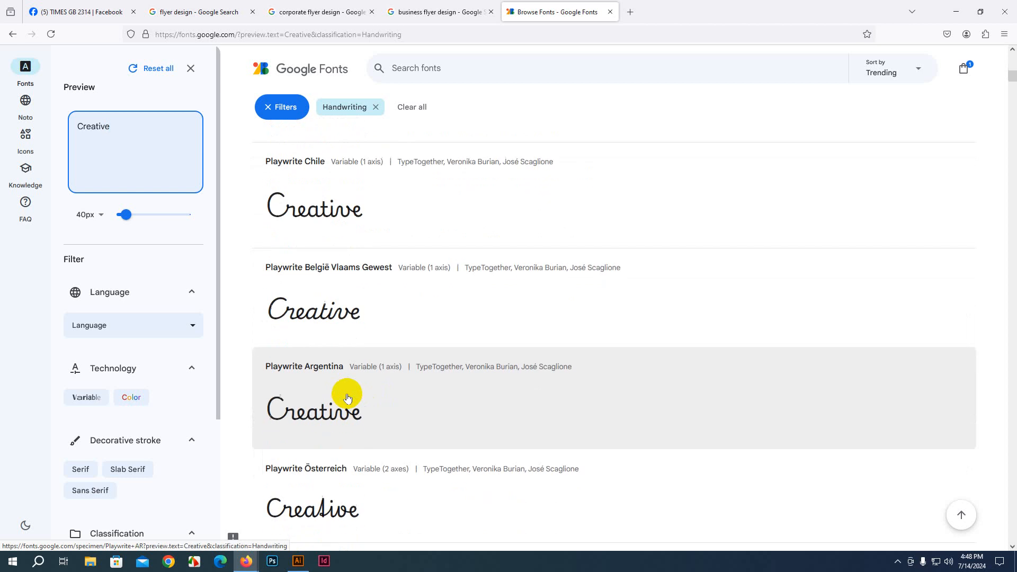
{"action": "scroll", "coordinate": [347, 398], "scroll_direction": "down", "scroll_amount": 4}
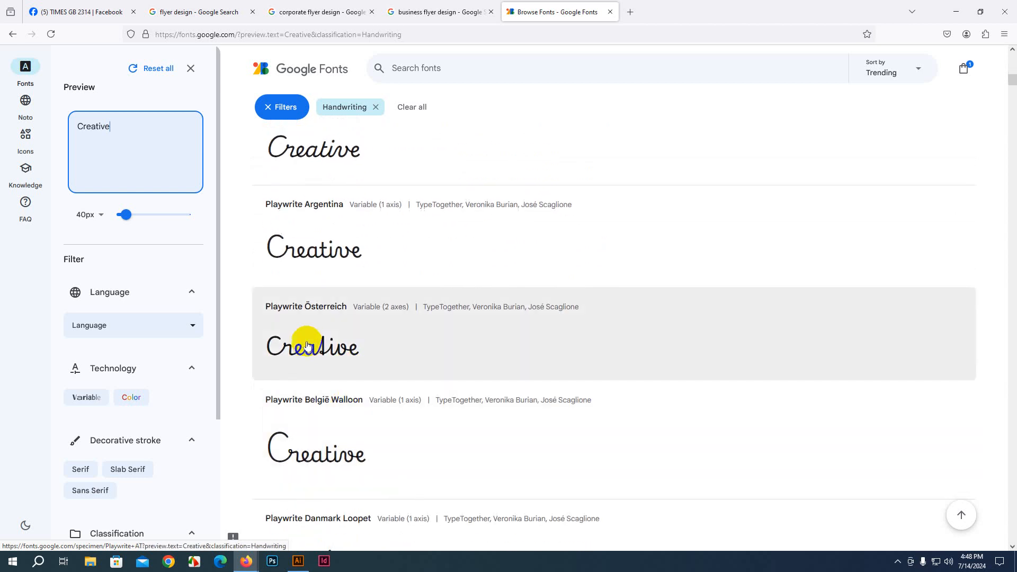
{"action": "scroll", "coordinate": [370, 421], "scroll_direction": "down", "scroll_amount": 3}
{"action": "scroll", "coordinate": [369, 428], "scroll_direction": "down", "scroll_amount": 2}
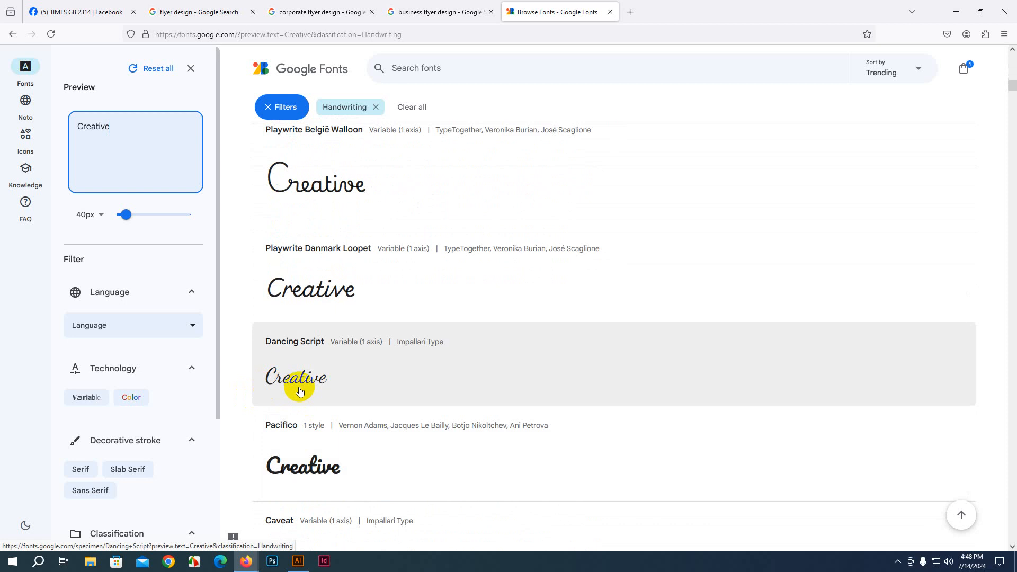
{"action": "scroll", "coordinate": [299, 391], "scroll_direction": "down", "scroll_amount": 3}
{"action": "scroll", "coordinate": [318, 460], "scroll_direction": "down", "scroll_amount": 1}
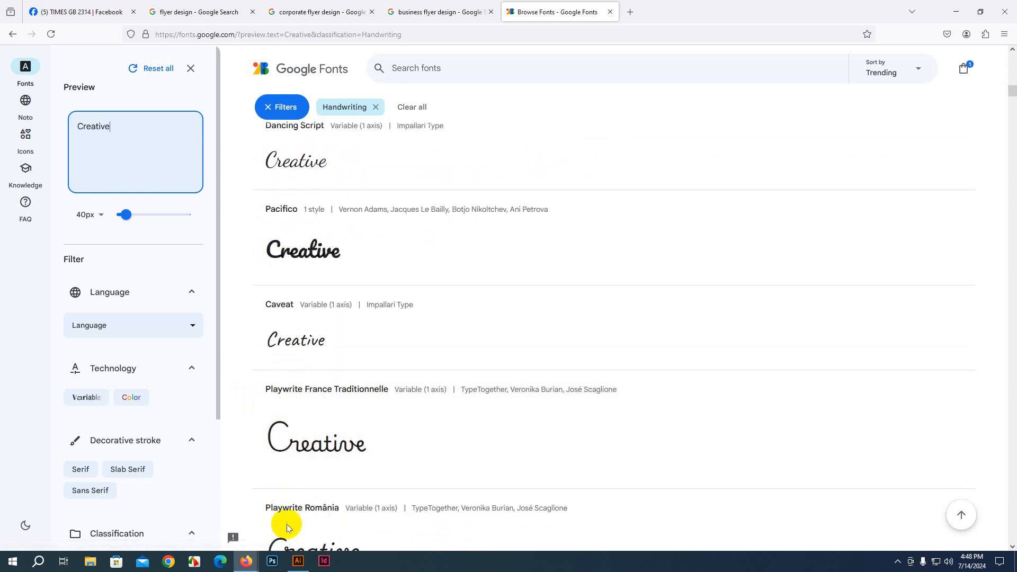
Step: Return to Illustrator, set "CREATIVE" in Great Vibes Regular and turn off its All Caps formatting
{"action": "left_click", "coordinate": [298, 561]}
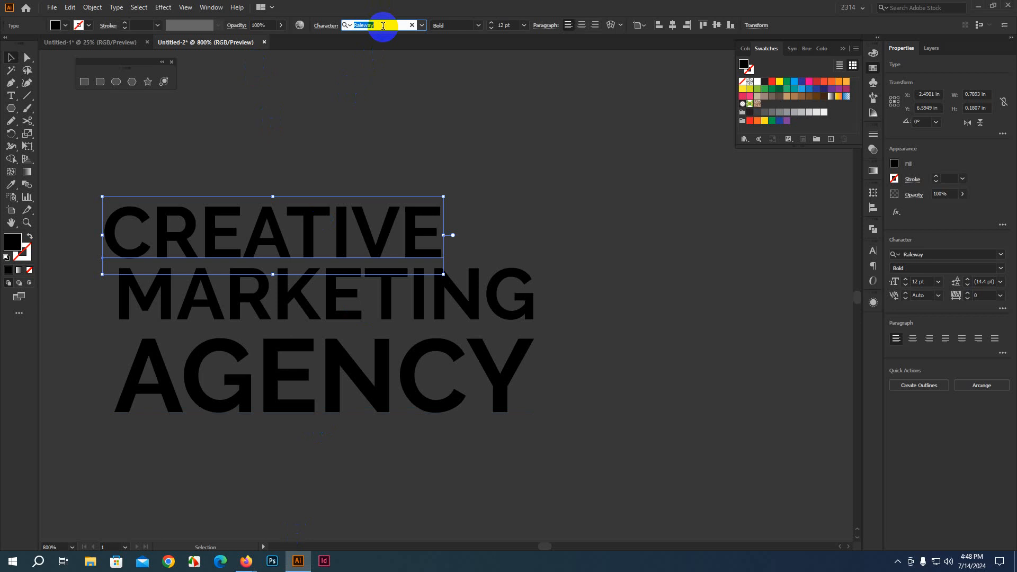
{"action": "type", "text": "grea"}
{"action": "left_click", "coordinate": [371, 77]}
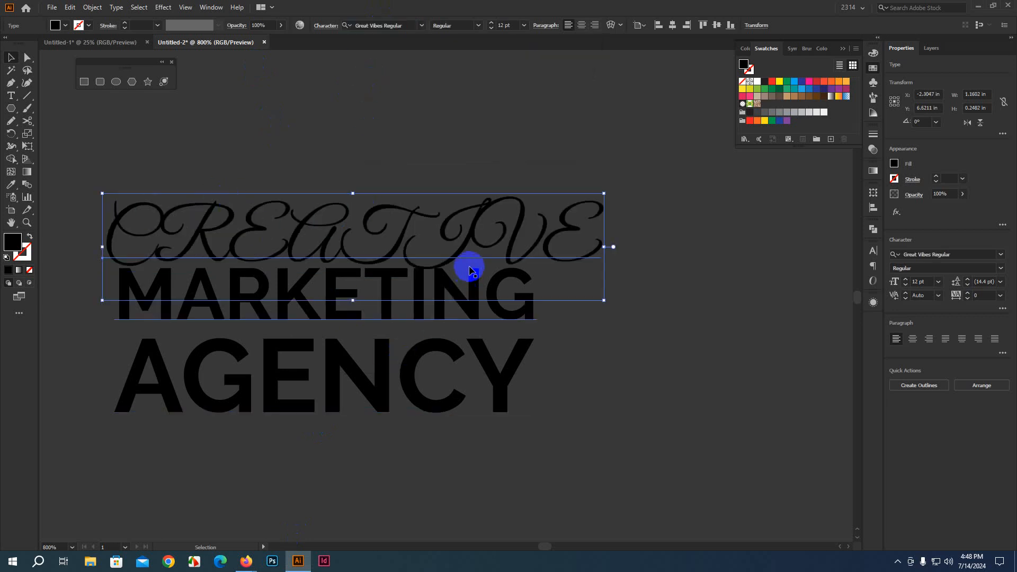
{"action": "left_click", "coordinate": [319, 26]}
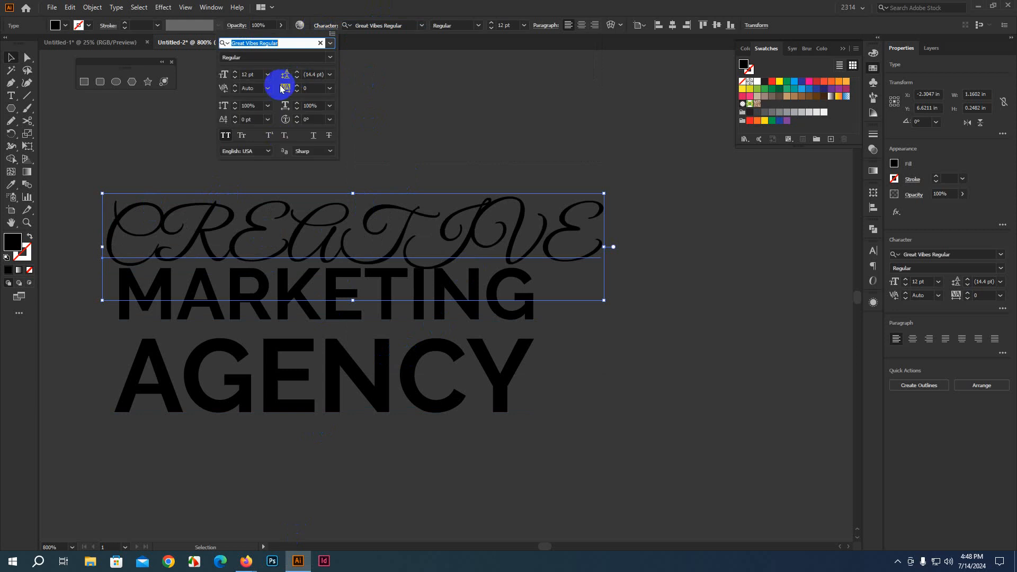
{"action": "left_click", "coordinate": [225, 135]}
{"action": "left_click", "coordinate": [372, 176]}
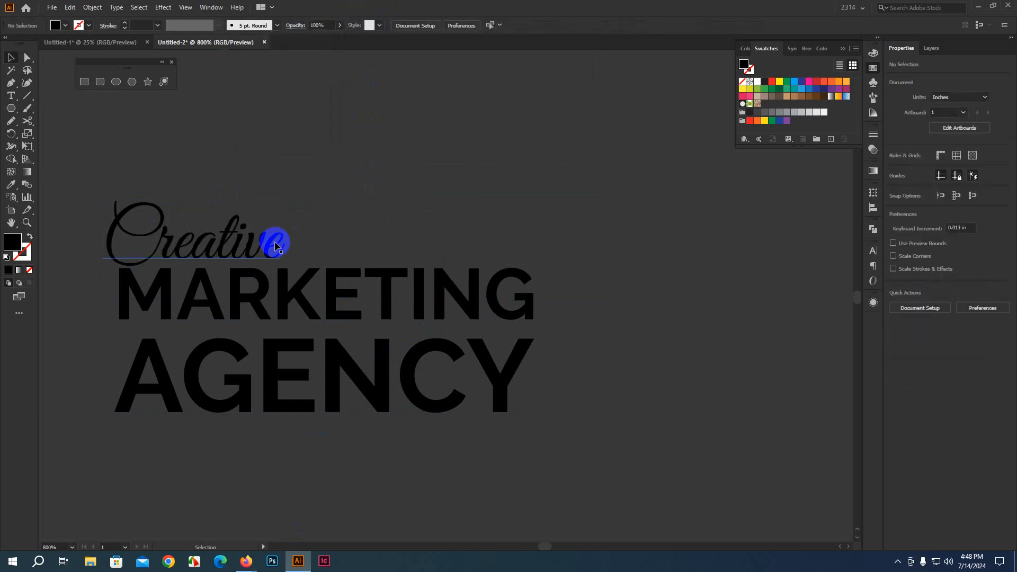
Step: Move "Creative" slightly right so its left edge lines up with "MARKETING" below it
{"action": "left_click_drag", "start_coordinate": [270, 231], "coordinate": [283, 233]}
{"action": "scroll", "coordinate": [340, 369], "scroll_direction": "down", "scroll_amount": 1}
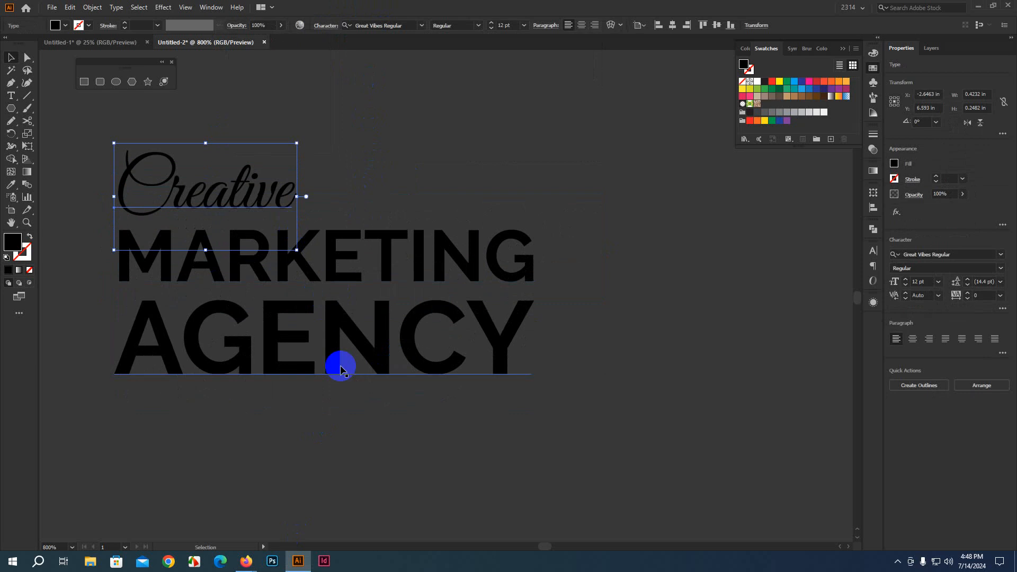
{"action": "left_click", "coordinate": [350, 432]}
{"action": "left_click", "coordinate": [200, 188]}
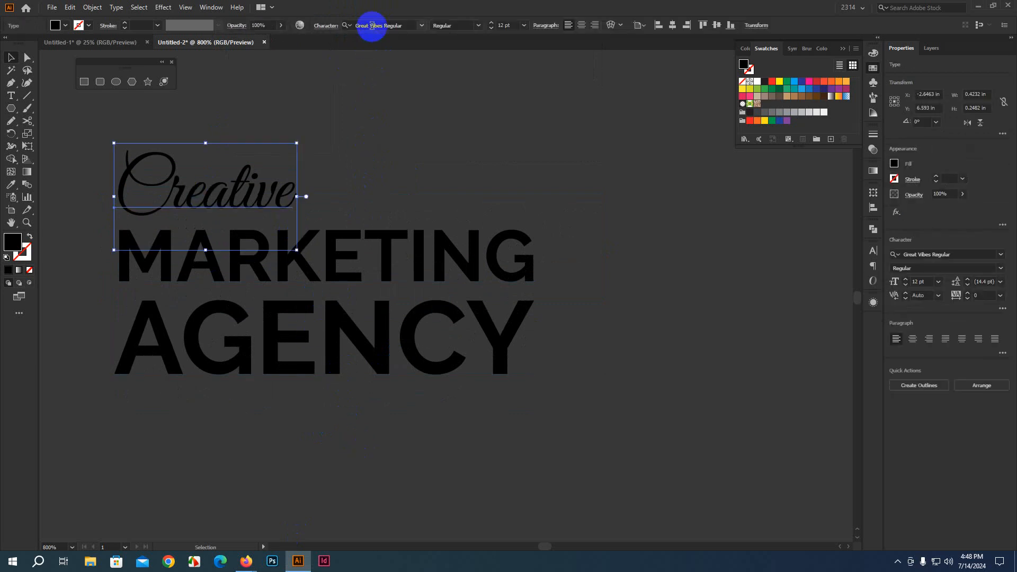
{"action": "left_click", "coordinate": [659, 368]}
{"action": "scroll", "coordinate": [651, 375], "scroll_direction": "down", "scroll_amount": 1}
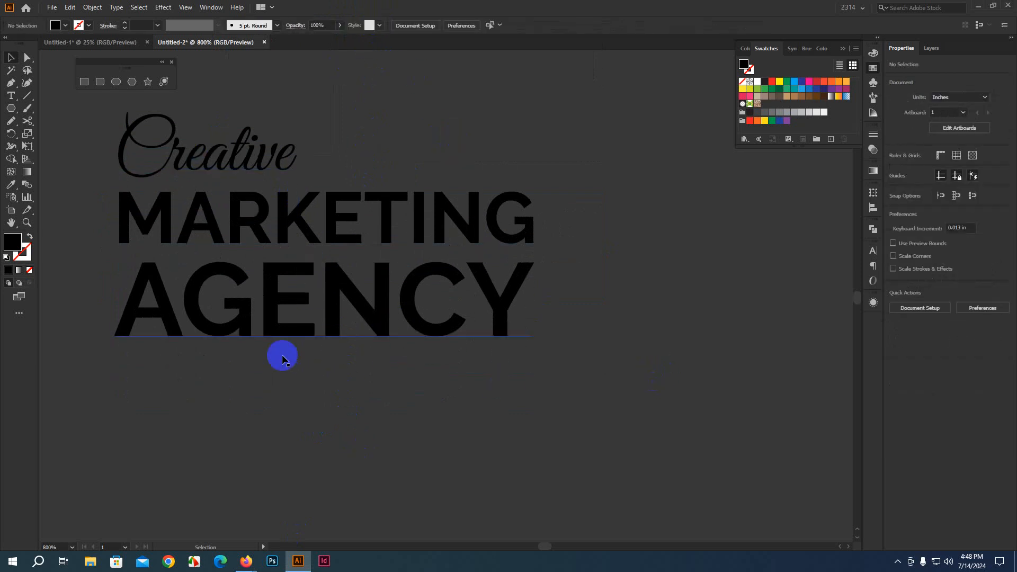
Step: Set the "AGENCY" text to the Raleway ExtraBold style
{"action": "left_click", "coordinate": [224, 320]}
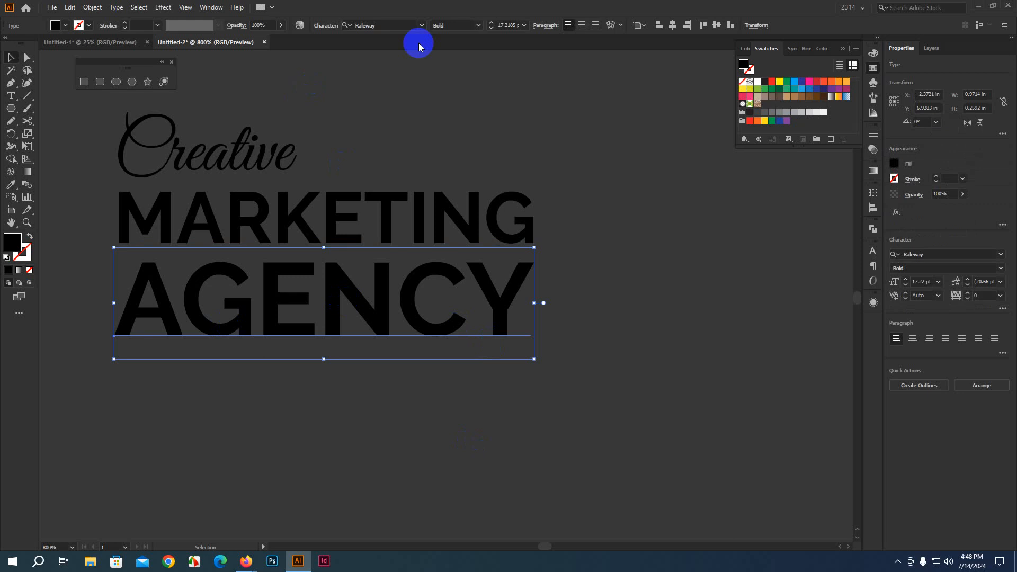
{"action": "left_click", "coordinate": [479, 26]}
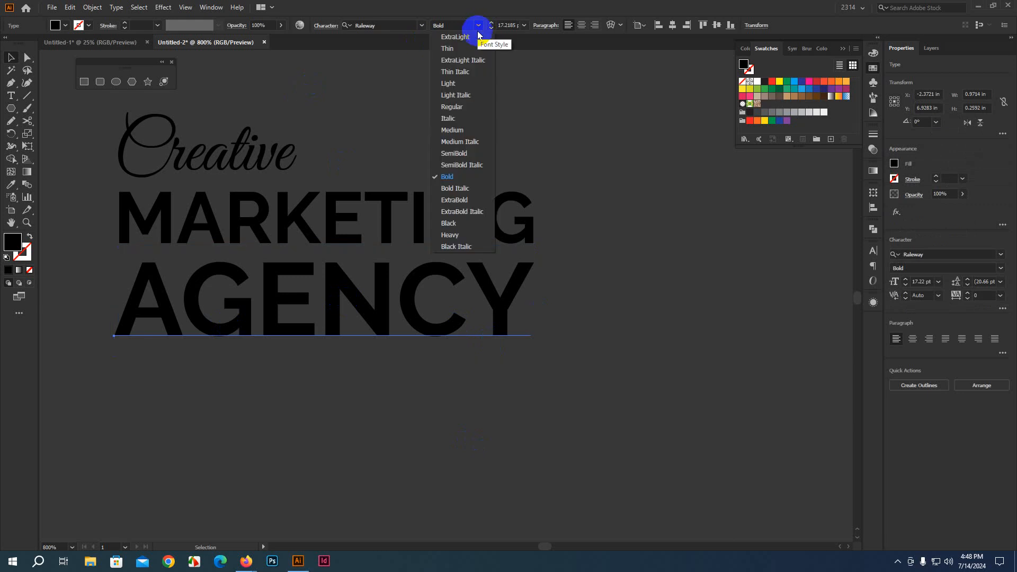
{"action": "left_click", "coordinate": [460, 206]}
{"action": "left_click", "coordinate": [579, 341]}
{"action": "scroll", "coordinate": [352, 376], "scroll_direction": "down", "scroll_amount": 2}
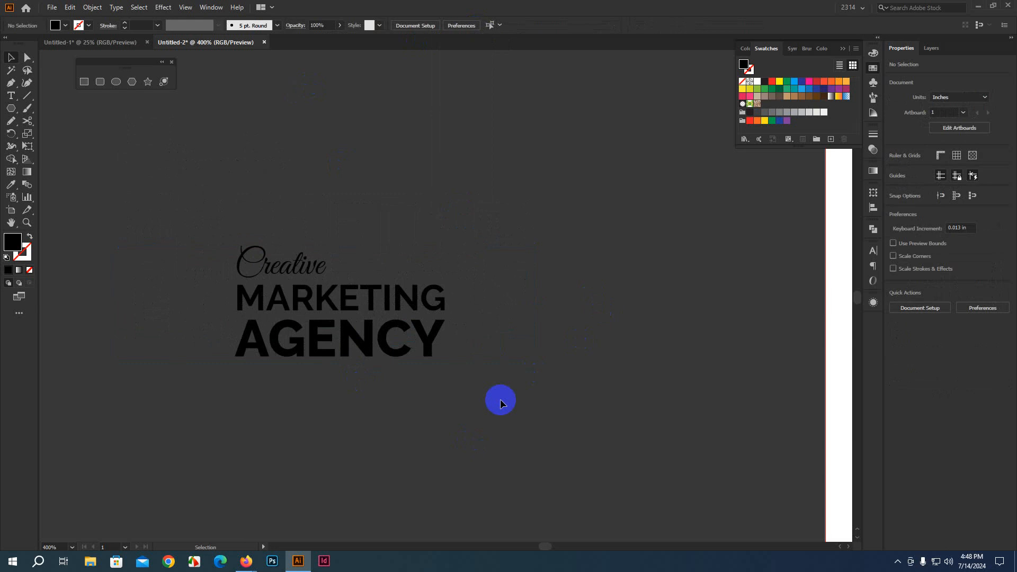
{"action": "left_click_drag", "start_coordinate": [500, 400], "coordinate": [430, 334]}
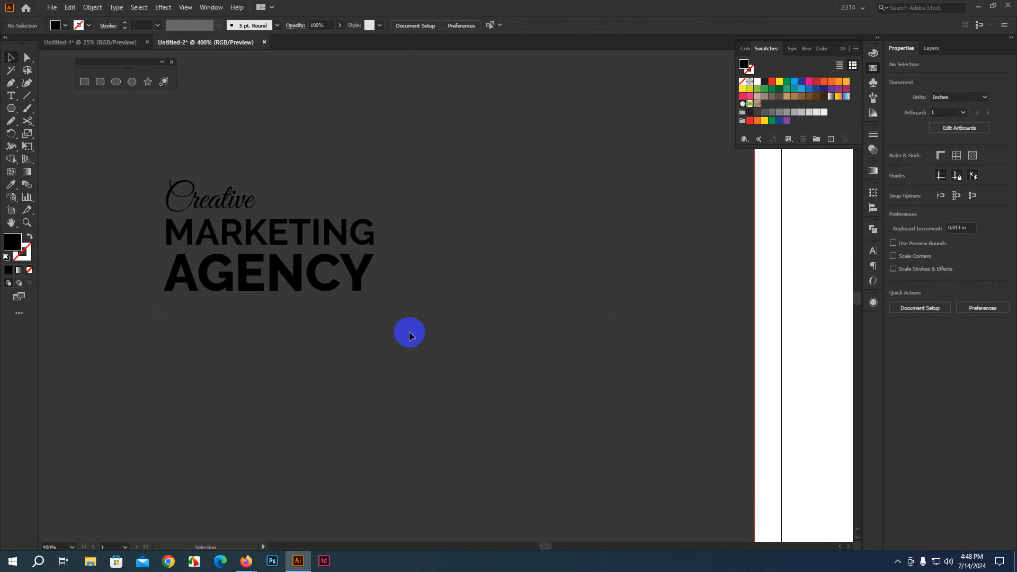
Step: Set the "AGENCY" font size to 16 pt and shift the word slightly left of "MARKETING"
{"action": "left_click", "coordinate": [257, 233]}
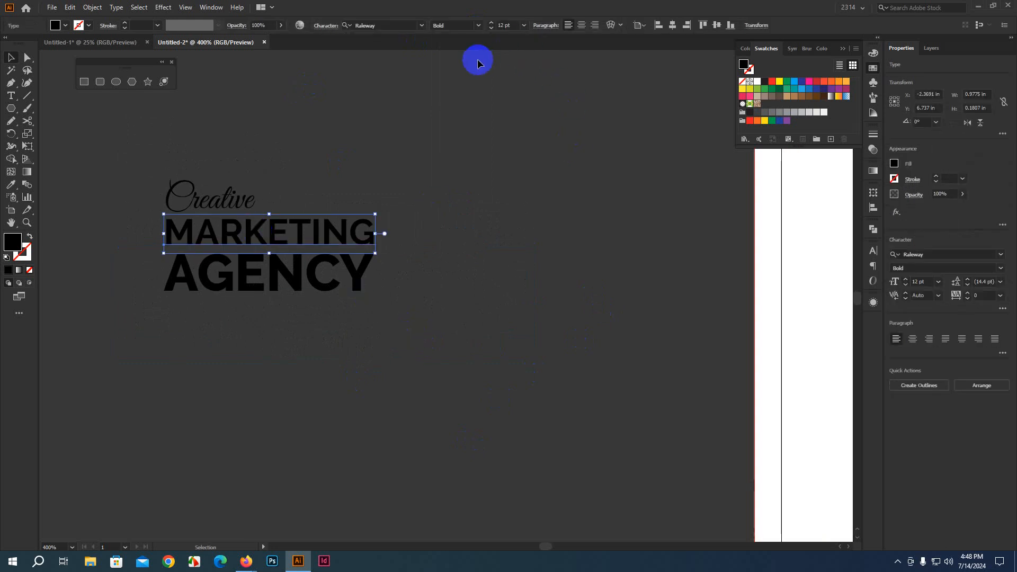
{"action": "left_click", "coordinate": [285, 264]}
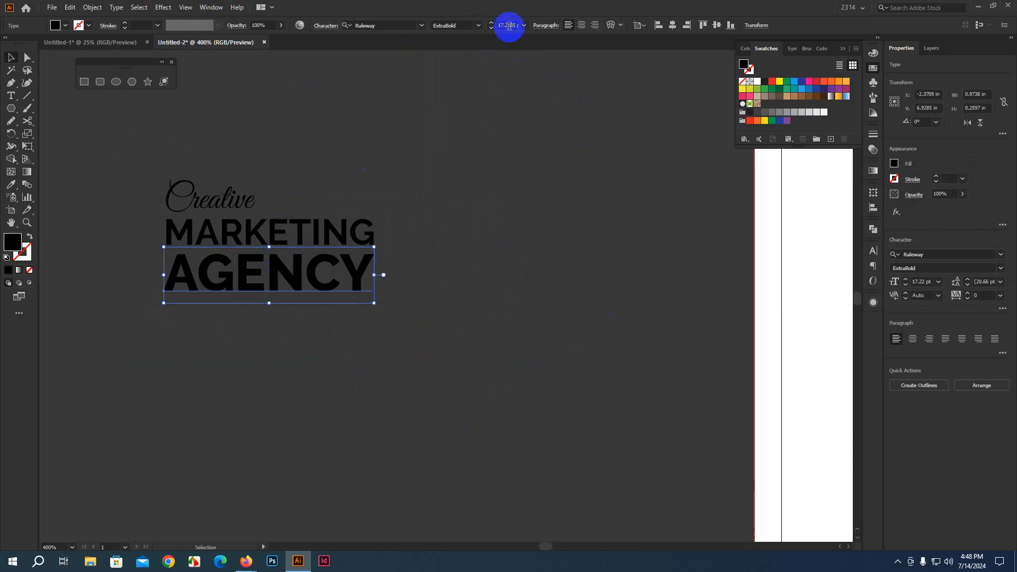
{"action": "left_click", "coordinate": [491, 23]}
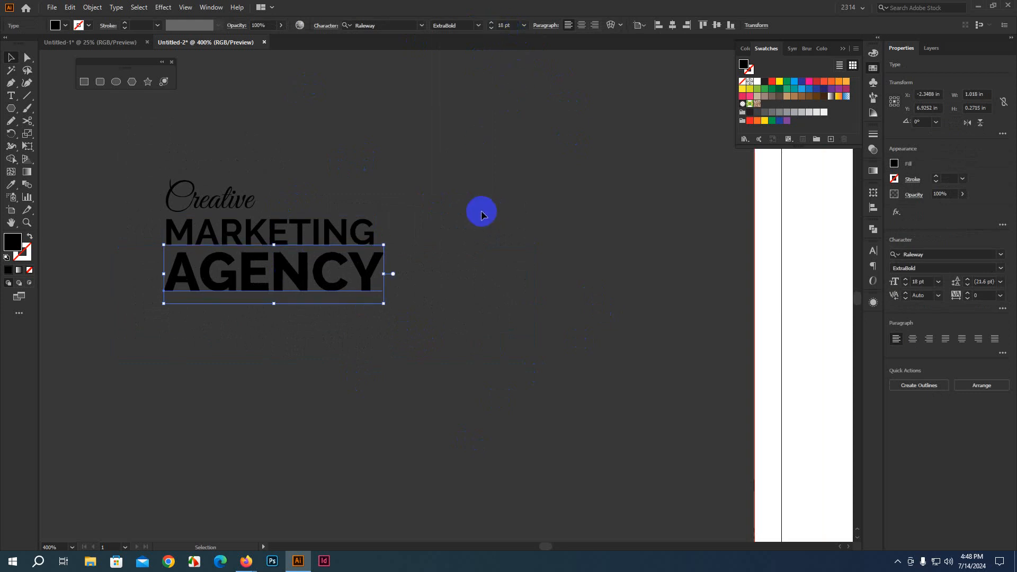
{"action": "left_click_drag", "start_coordinate": [368, 301], "coordinate": [366, 291]}
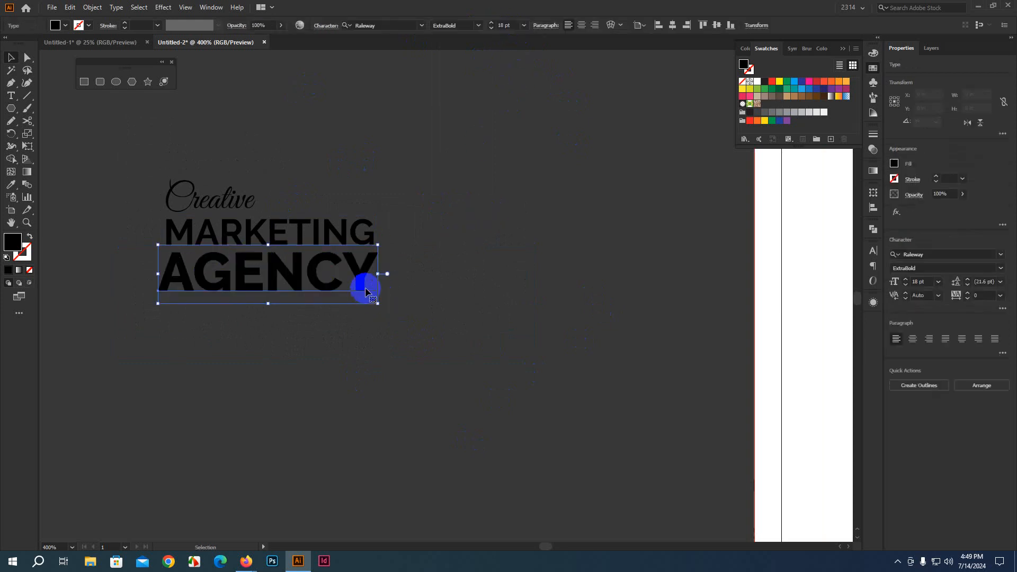
{"action": "left_click", "coordinate": [492, 28]}
{"action": "left_click", "coordinate": [492, 28]}
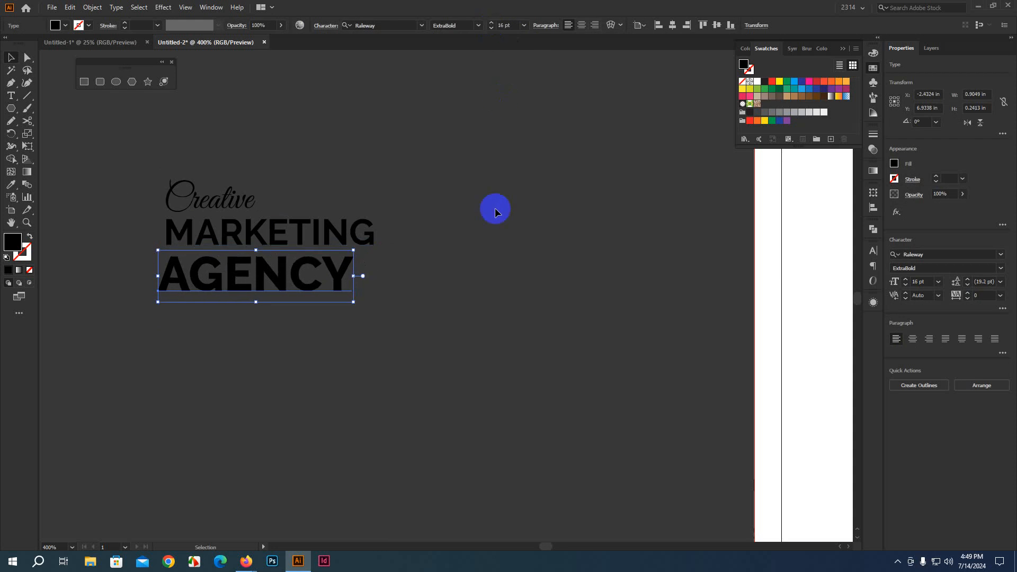
{"action": "left_click", "coordinate": [491, 217]}
{"action": "left_click_drag", "start_coordinate": [236, 275], "coordinate": [236, 275]}
{"action": "left_click", "coordinate": [413, 249]}
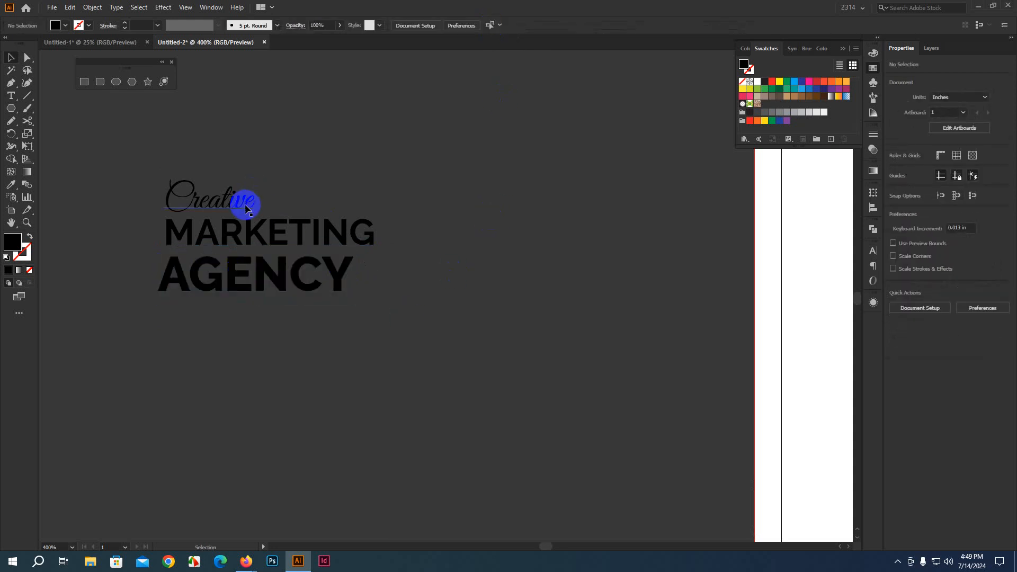
Step: Select all three headline lines and move them onto the artboard beside the left margin guide
{"action": "left_click", "coordinate": [245, 205]}
{"action": "left_click", "coordinate": [344, 219]}
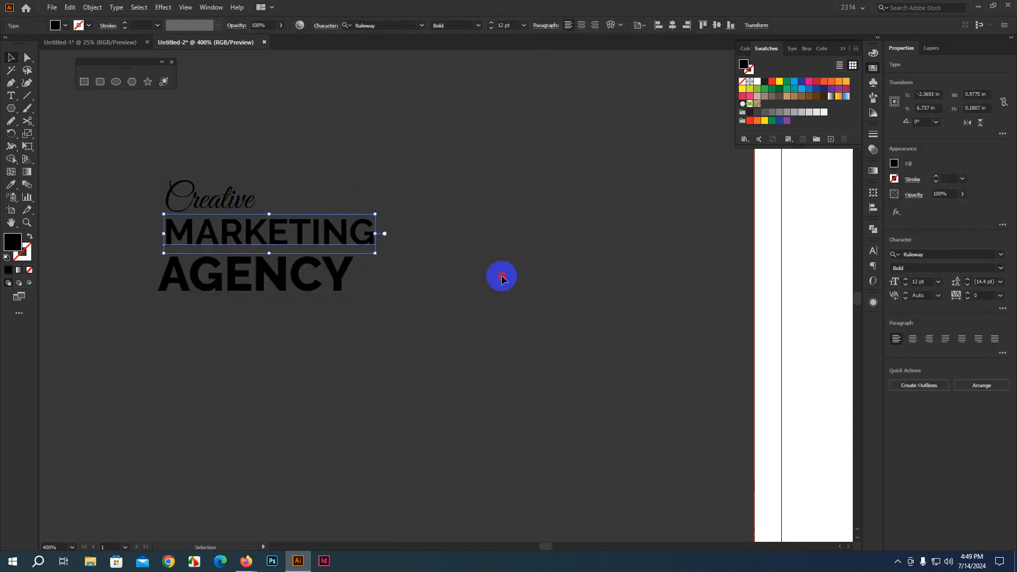
{"action": "left_click", "coordinate": [502, 277]}
{"action": "left_click_drag", "start_coordinate": [104, 166], "coordinate": [336, 345]}
{"action": "scroll", "coordinate": [339, 344], "scroll_direction": "down", "scroll_amount": 2}
{"action": "scroll", "coordinate": [344, 340], "scroll_direction": "right", "scroll_amount": 3}
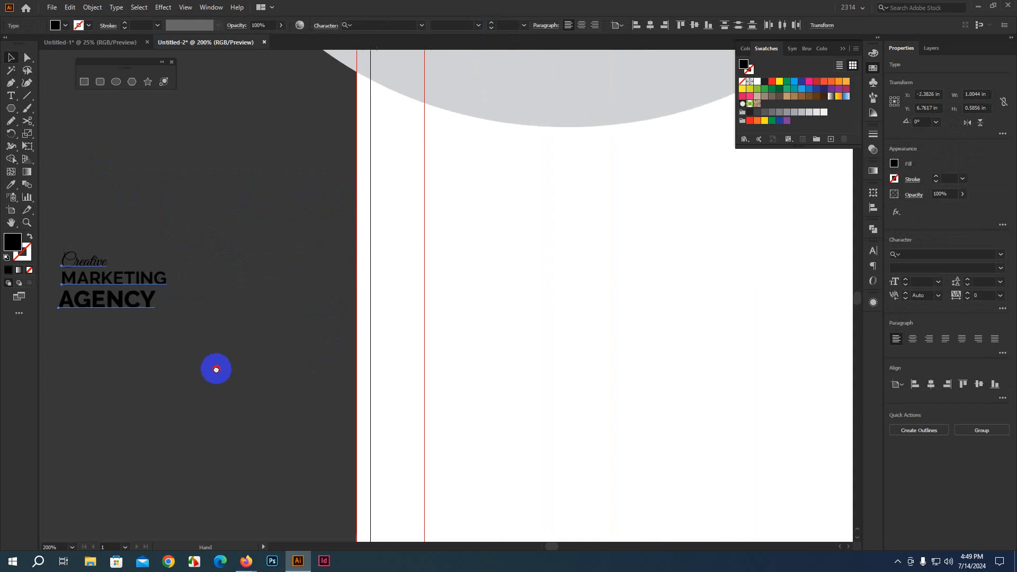
{"action": "left_click_drag", "start_coordinate": [125, 282], "coordinate": [497, 192]}
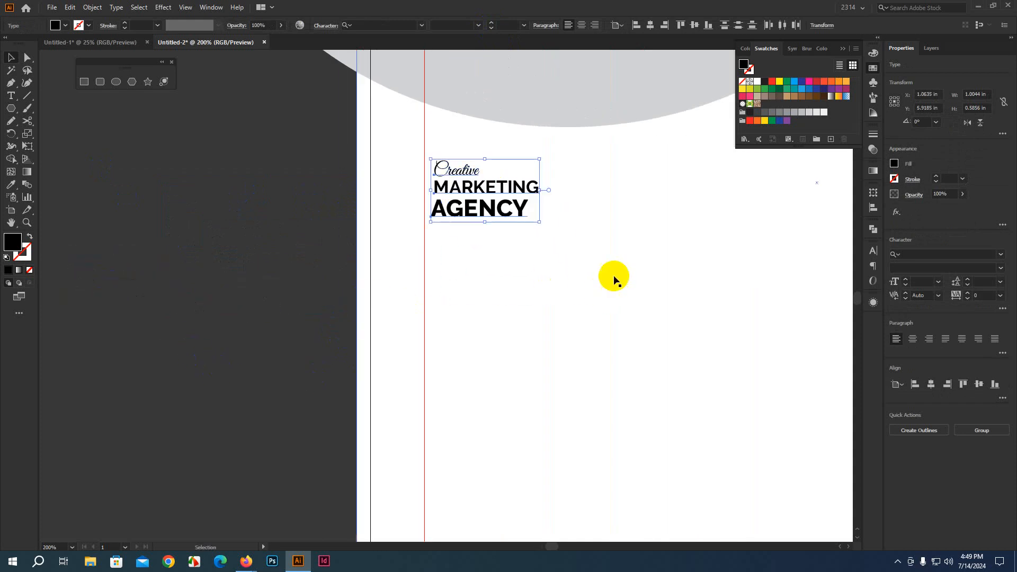
Step: Place the headline on the light gray wave and enlarge it to about 2.93 in wide
{"action": "left_click_drag", "start_coordinate": [613, 277], "coordinate": [396, 412]}
{"action": "scroll", "coordinate": [364, 493], "scroll_direction": "down", "scroll_amount": 3}
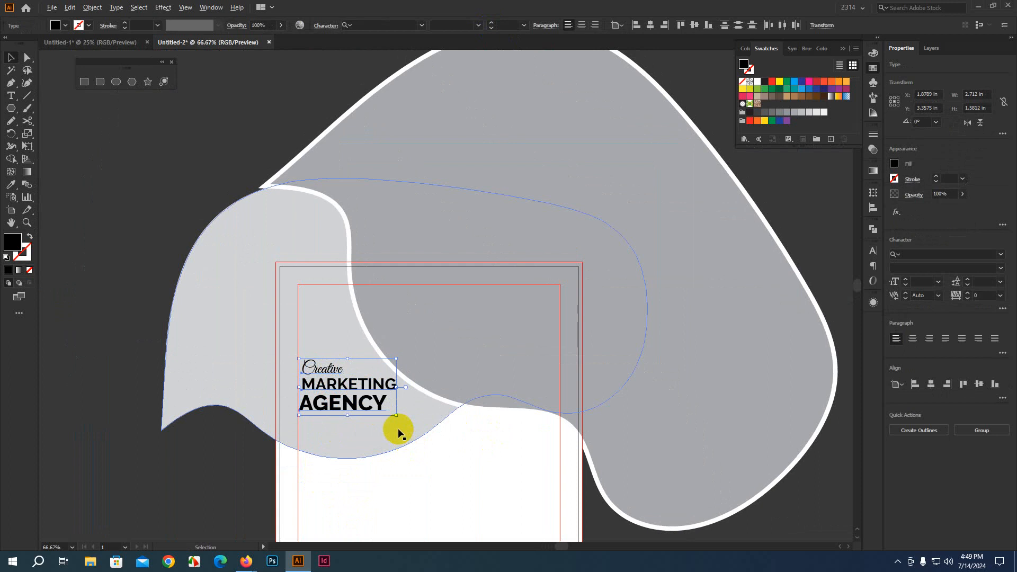
{"action": "scroll", "coordinate": [397, 427], "scroll_direction": "up", "scroll_amount": 2}
{"action": "left_click_drag", "start_coordinate": [396, 401], "coordinate": [412, 408]}
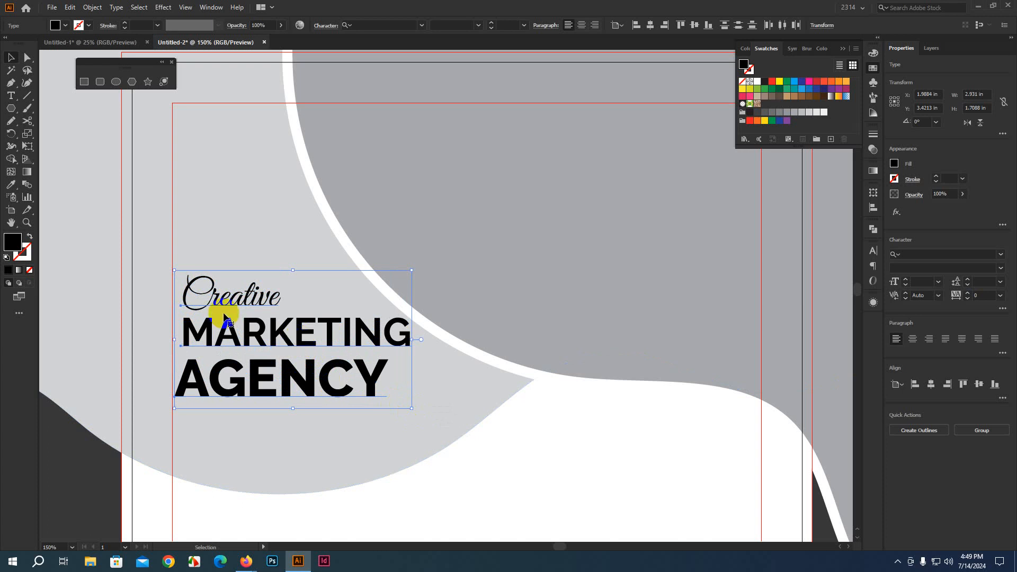
{"action": "left_click", "coordinate": [82, 503]}
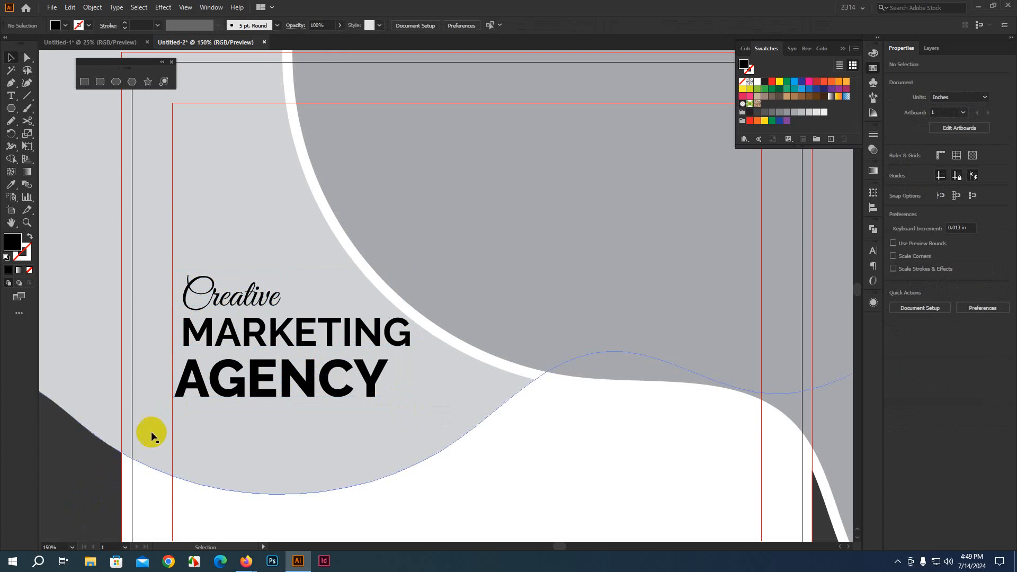
Step: Move the dark gray wave and its white outline slightly right to clear the headline
{"action": "scroll", "coordinate": [153, 431], "scroll_direction": "up", "scroll_amount": 1}
{"action": "scroll", "coordinate": [159, 434], "scroll_direction": "down", "scroll_amount": 2}
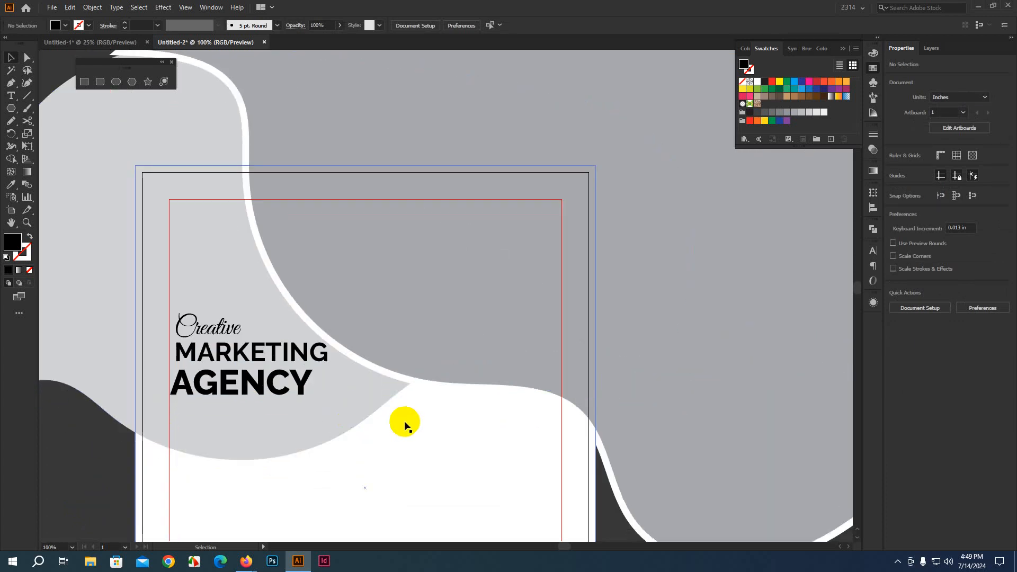
{"action": "scroll", "coordinate": [405, 423], "scroll_direction": "down", "scroll_amount": 1}
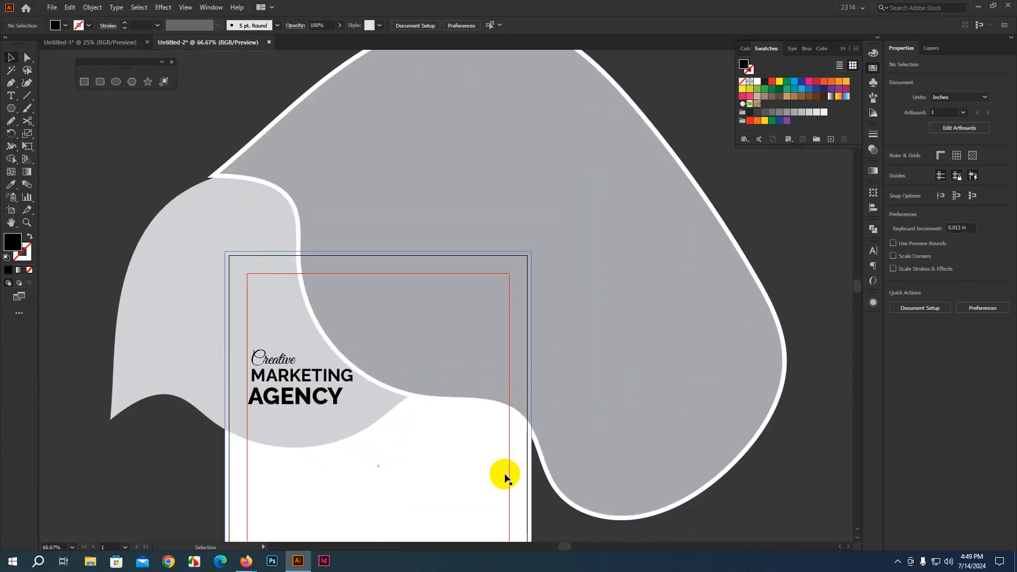
{"action": "left_click", "coordinate": [656, 466]}
{"action": "left_click_drag", "start_coordinate": [660, 465], "coordinate": [668, 466]}
{"action": "scroll", "coordinate": [312, 410], "scroll_direction": "up", "scroll_amount": 2}
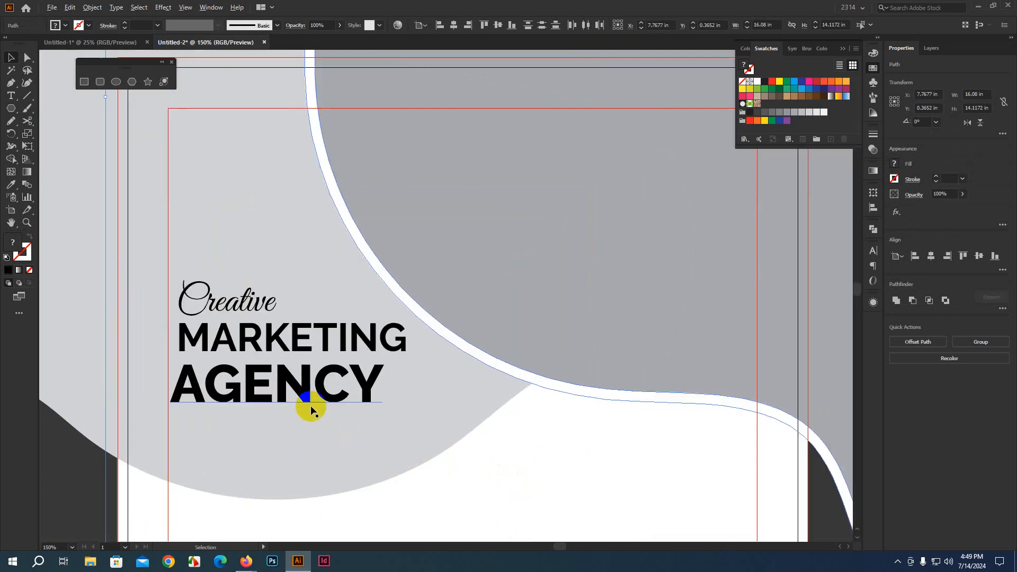
Step: Select the three headline lines together and move them up about 0.2 in on the light gray wave
{"action": "left_click", "coordinate": [240, 337]}
{"action": "left_click", "coordinate": [243, 388], "text": "shift"}
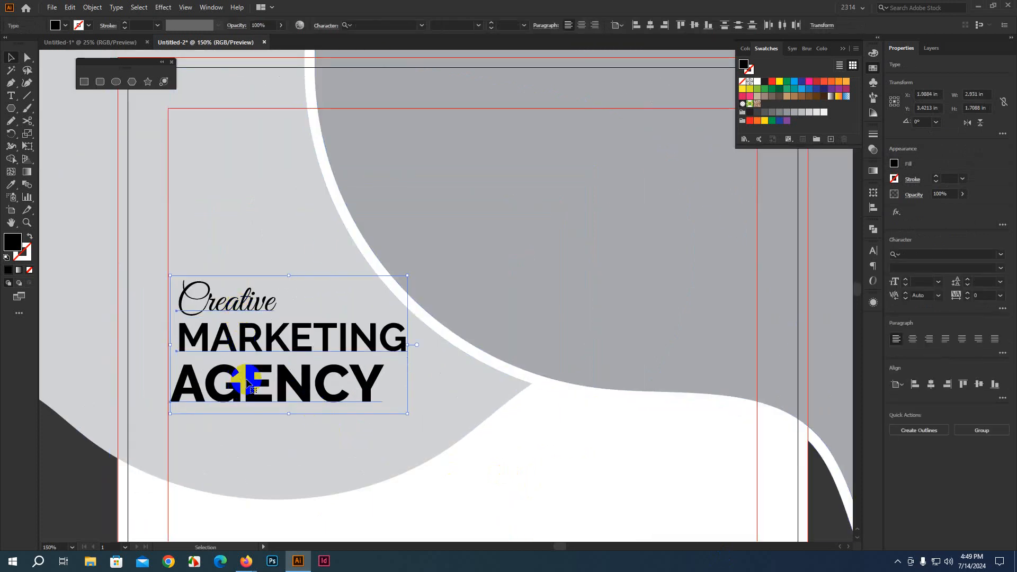
{"action": "left_click_drag", "start_coordinate": [244, 387], "coordinate": [203, 346]}
{"action": "scroll", "coordinate": [178, 323], "scroll_direction": "up", "scroll_amount": 2}
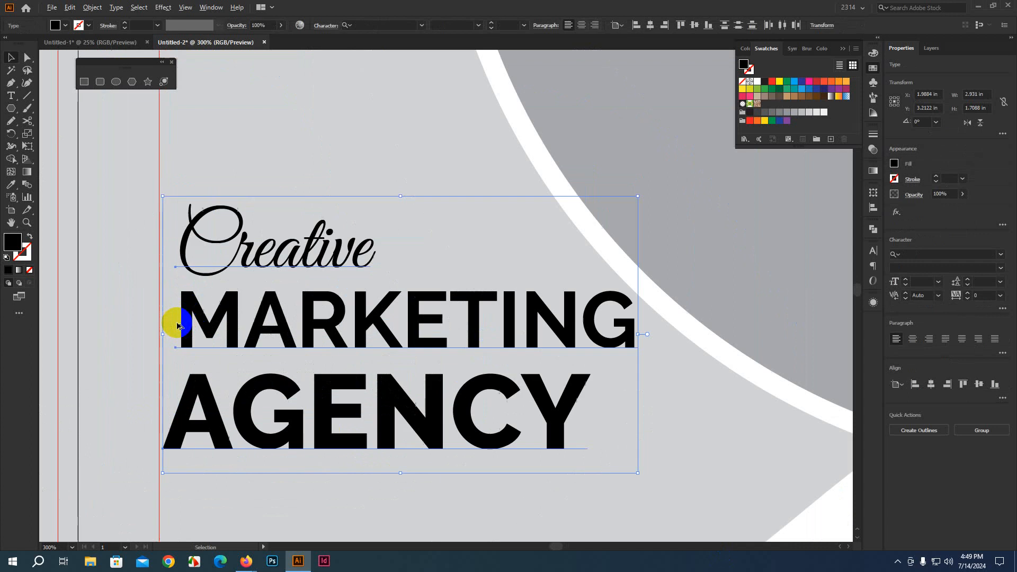
{"action": "scroll", "coordinate": [178, 325], "scroll_direction": "down", "scroll_amount": 2}
{"action": "left_click", "coordinate": [75, 465]}
Step: Align the left edges of "Creative", "MARKETING" and "AGENCY" with the left margin guide
{"action": "scroll", "coordinate": [197, 343], "scroll_direction": "up", "scroll_amount": 4}
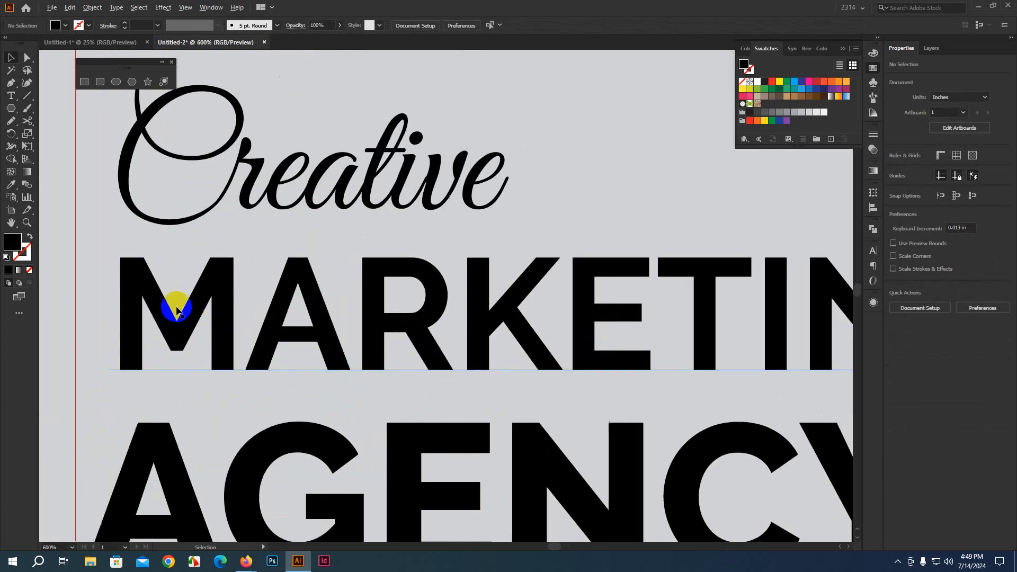
{"action": "left_click_drag", "start_coordinate": [257, 244], "coordinate": [356, 436]}
{"action": "left_click_drag", "start_coordinate": [210, 363], "coordinate": [178, 380]}
{"action": "scroll", "coordinate": [216, 398], "scroll_direction": "down", "scroll_amount": 5}
{"action": "left_click", "coordinate": [226, 398]}
{"action": "scroll", "coordinate": [227, 420], "scroll_direction": "down", "scroll_amount": 5}
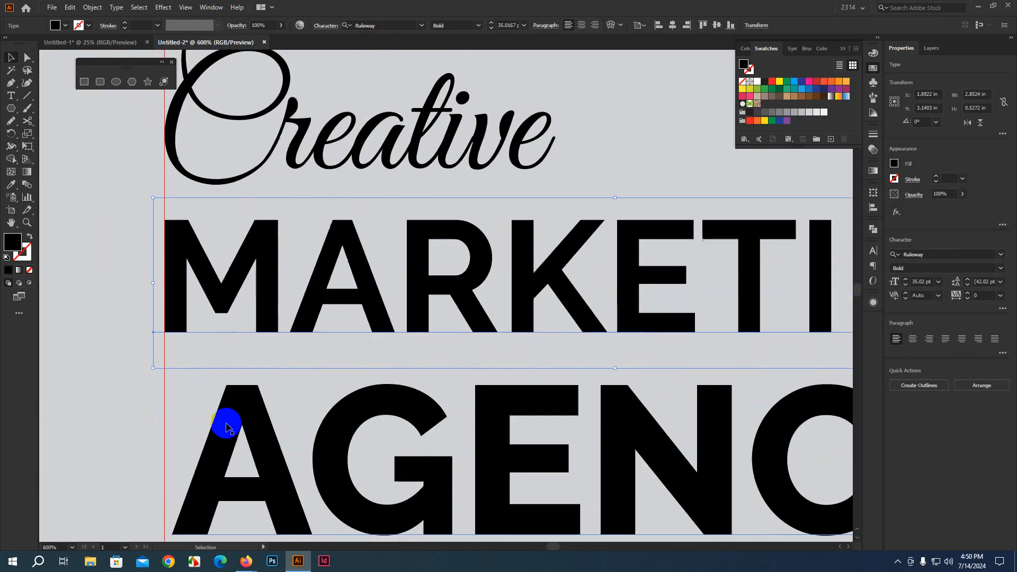
{"action": "left_click_drag", "start_coordinate": [204, 432], "coordinate": [200, 435]}
{"action": "scroll", "coordinate": [200, 433], "scroll_direction": "down", "scroll_amount": 5}
{"action": "scroll", "coordinate": [209, 437], "scroll_direction": "down", "scroll_amount": 4}
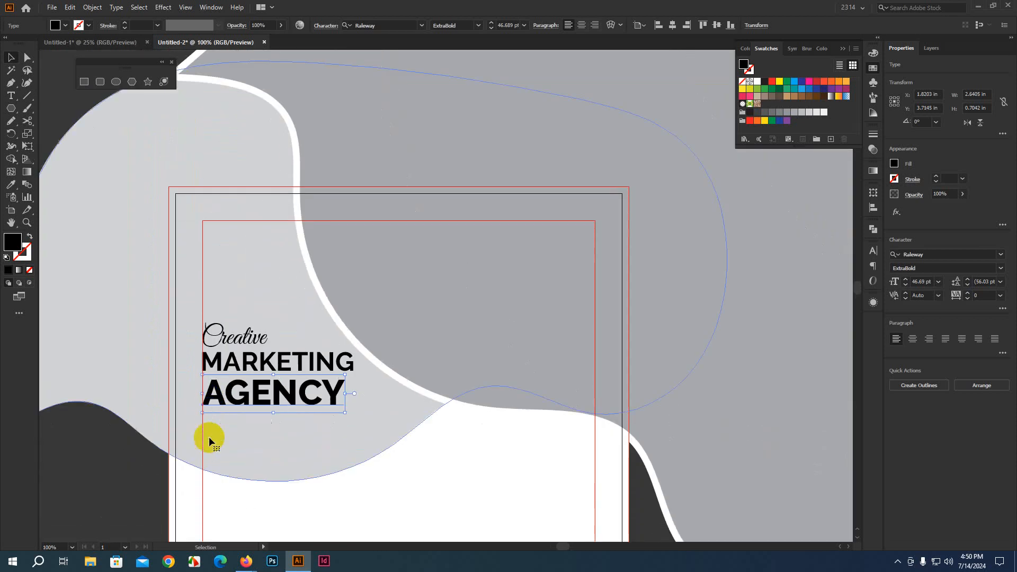
{"action": "left_click", "coordinate": [72, 513]}
{"action": "scroll", "coordinate": [106, 483], "scroll_direction": "down", "scroll_amount": 1}
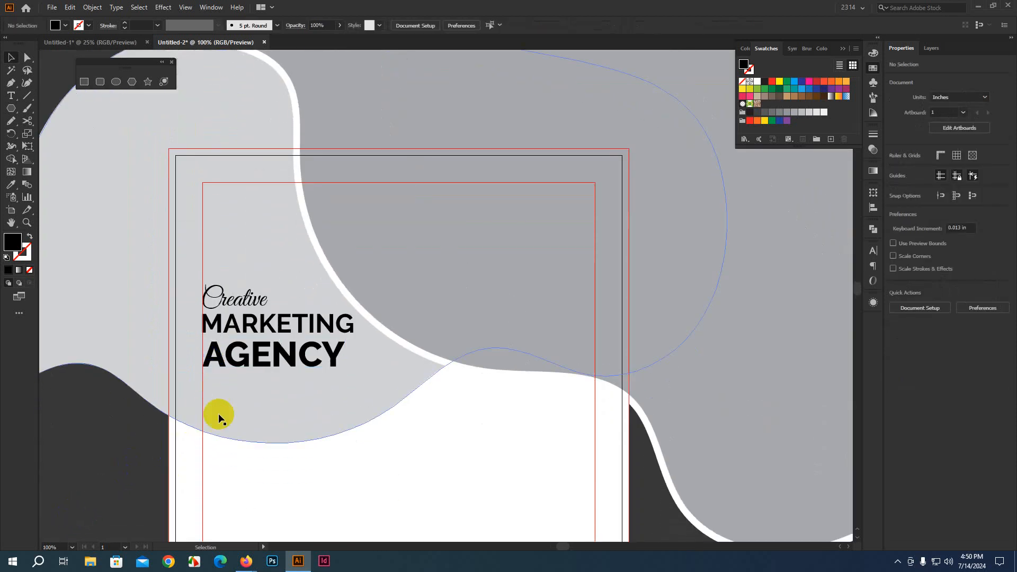
Step: Nudge "AGENCY" up by three keyboard increments to tighten the gap below "MARKETING"
{"action": "scroll", "coordinate": [240, 360], "scroll_direction": "up", "scroll_amount": 3}
{"action": "left_click", "coordinate": [238, 359]}
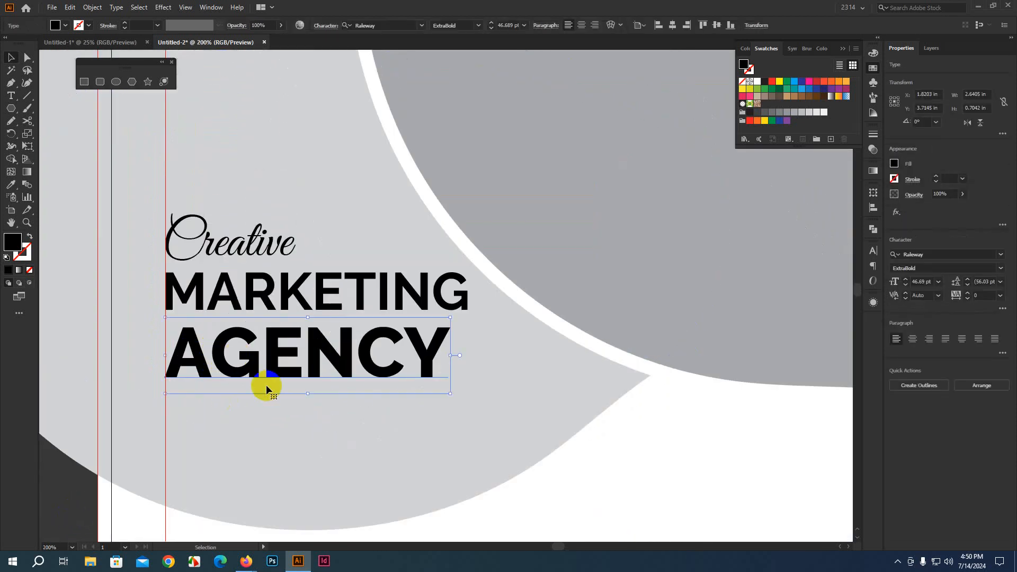
{"action": "key", "text": "Up"}
{"action": "key", "text": "Up"}
{"action": "key", "text": "Up"}
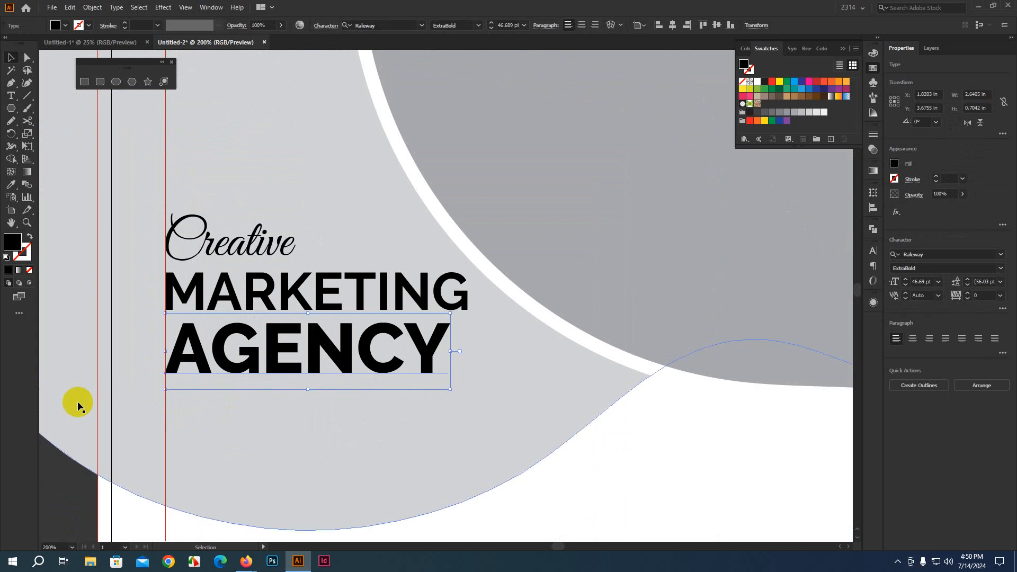
{"action": "left_click", "coordinate": [74, 490]}
{"action": "scroll", "coordinate": [85, 493], "scroll_direction": "down", "scroll_amount": 2}
{"action": "left_click_drag", "start_coordinate": [87, 495], "coordinate": [137, 481]}
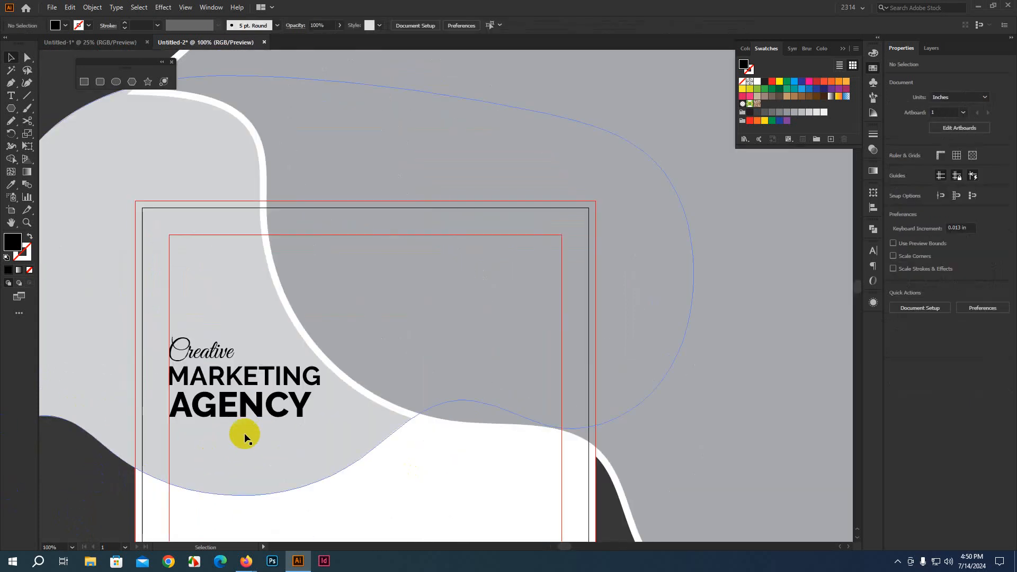
Step: Duplicate "AGENCY" near the upper-left corner of the margin guides and change the copy's text to "LOGO"
{"action": "left_click_drag", "start_coordinate": [245, 413], "coordinate": [247, 269]}
{"action": "double_click", "coordinate": [247, 270]}
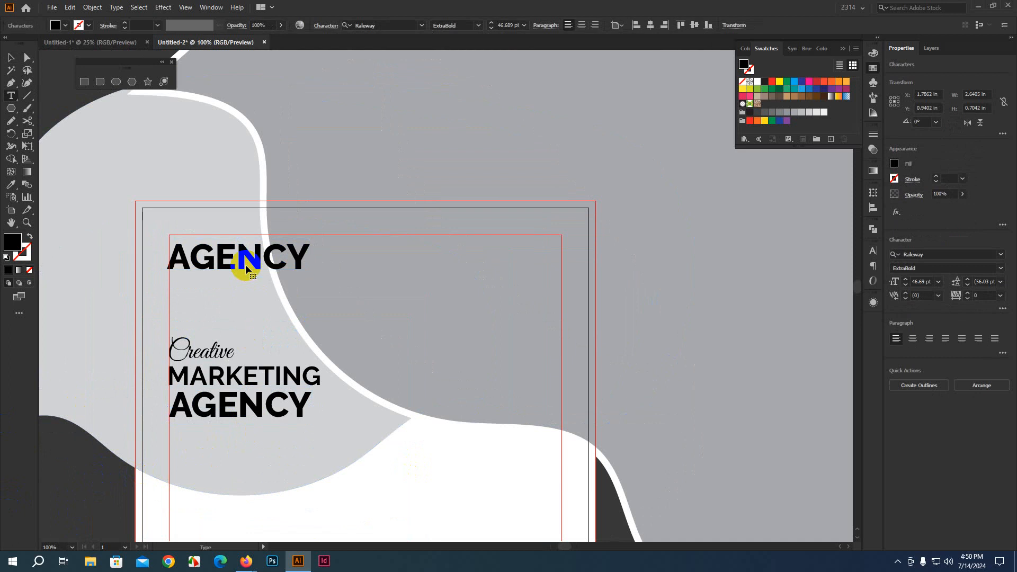
{"action": "double_click", "coordinate": [246, 266]}
{"action": "type", "text": "LOGO"}
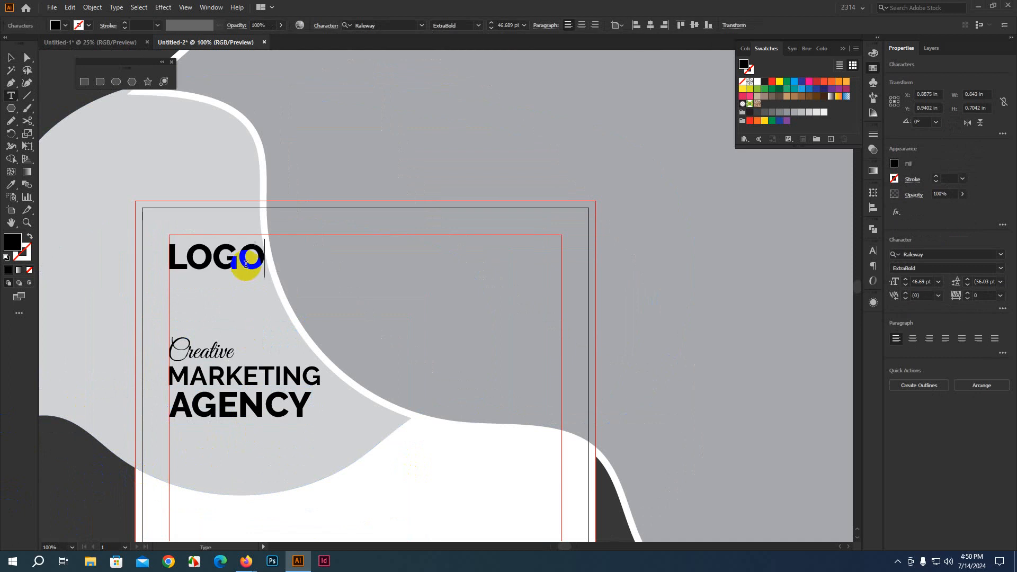
{"action": "left_click", "coordinate": [14, 60]}
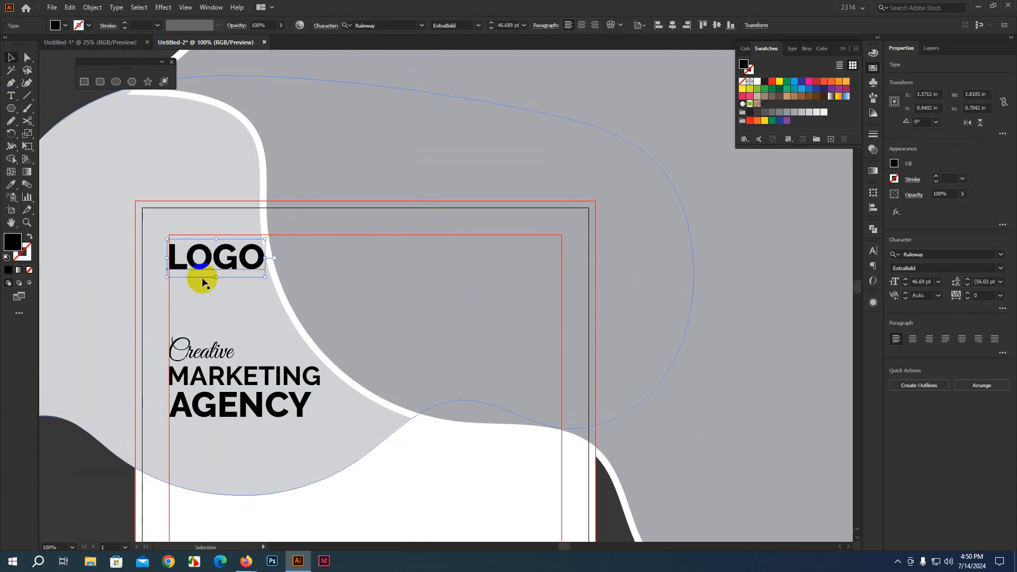
Step: Scale "LOGO" down to about 0.63 in wide in the upper-left corner of the margin guides
{"action": "scroll", "coordinate": [208, 265], "scroll_direction": "up", "scroll_amount": 2}
{"action": "left_click_drag", "start_coordinate": [322, 290], "coordinate": [159, 216]}
{"action": "scroll", "coordinate": [157, 228], "scroll_direction": "down", "scroll_amount": 5, "text": "alt"}
{"action": "left_click", "coordinate": [488, 468]}
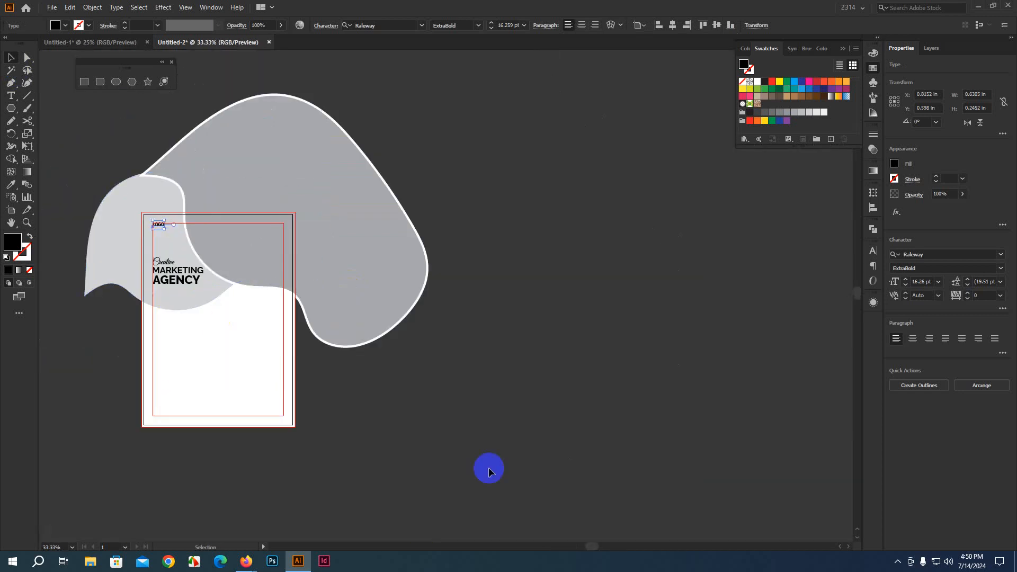
{"action": "scroll", "coordinate": [216, 403], "scroll_direction": "up", "scroll_amount": 1, "text": "alt"}
{"action": "left_click_drag", "start_coordinate": [454, 428], "coordinate": [497, 470]}
{"action": "scroll", "coordinate": [273, 363], "scroll_direction": "up", "scroll_amount": 1, "text": "alt"}
{"action": "scroll", "coordinate": [485, 404], "scroll_direction": "down", "scroll_amount": 1, "text": "alt"}
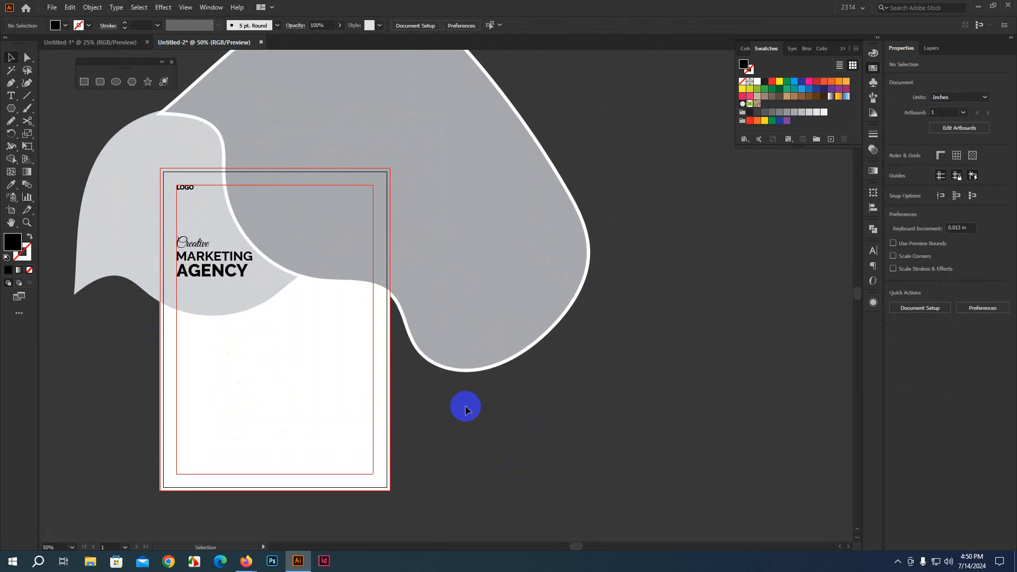
{"action": "left_click_drag", "start_coordinate": [552, 466], "coordinate": [612, 433]}
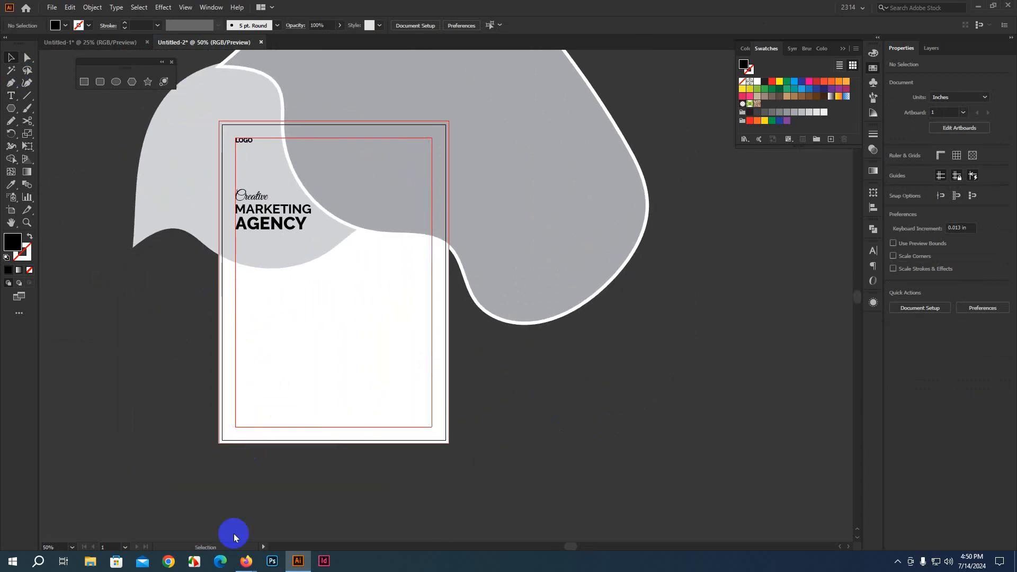
Step: Look through Freepik's flyer template results in Firefox for layout ideas and return to Illustrator
{"action": "mouse_move", "coordinate": [244, 563]}
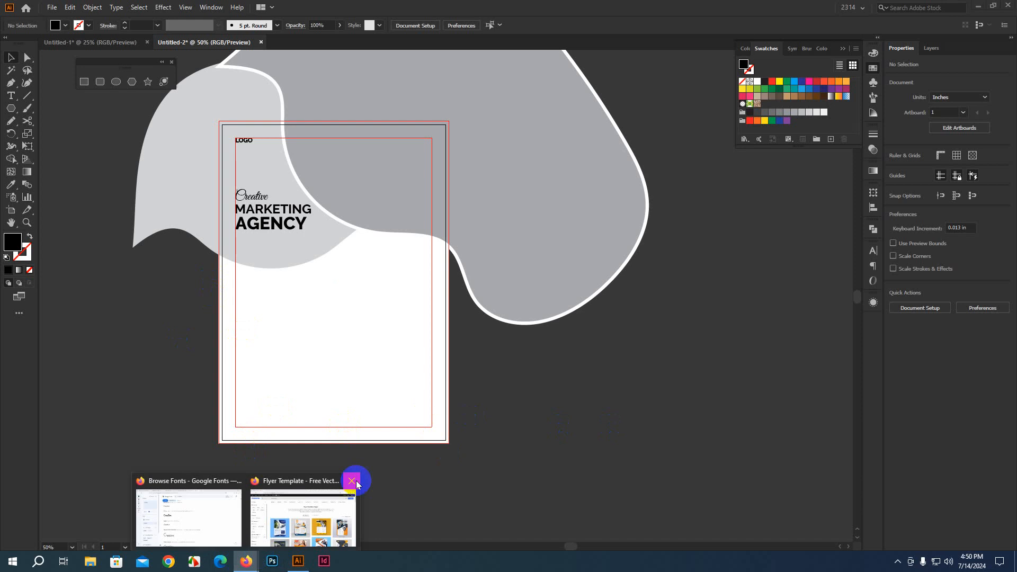
{"action": "left_click", "coordinate": [279, 516]}
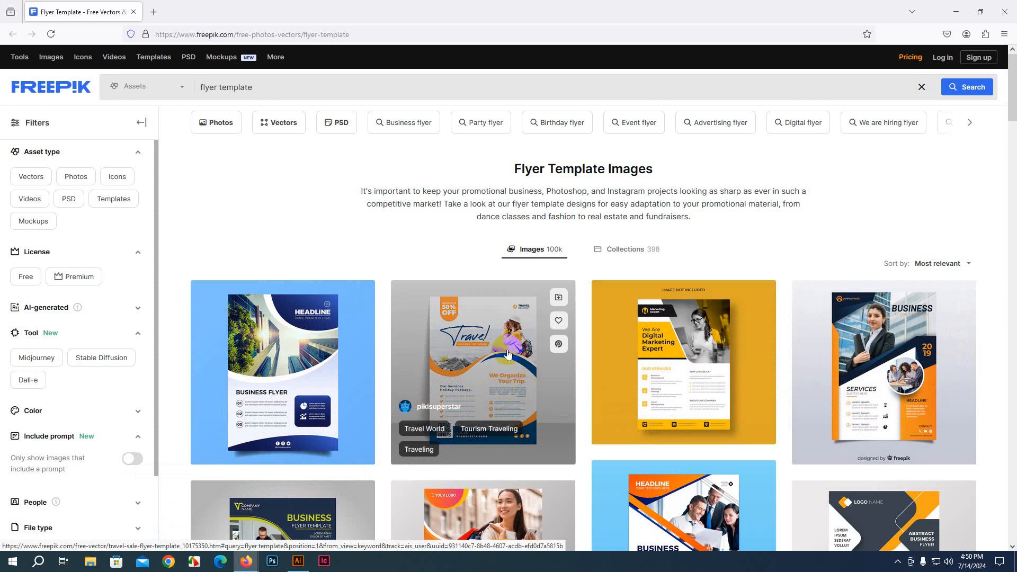
{"action": "scroll", "coordinate": [506, 366], "scroll_direction": "down", "scroll_amount": 4}
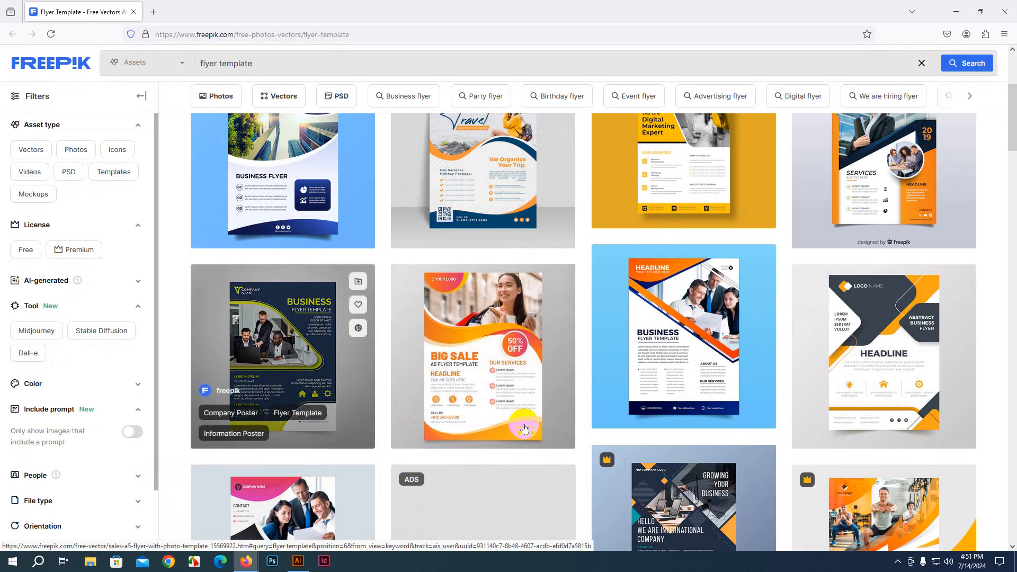
{"action": "left_click", "coordinate": [298, 561]}
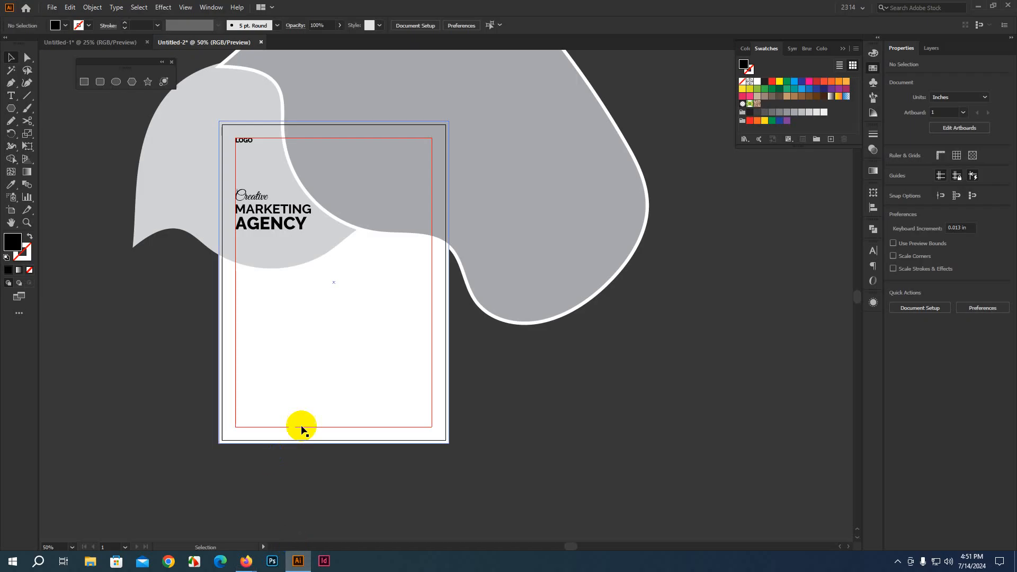
Step: Add the heading text "Our Services" in the white area below the gray header wave
{"action": "scroll", "coordinate": [347, 390], "scroll_direction": "down", "scroll_amount": 2}
{"action": "scroll", "coordinate": [256, 380], "scroll_direction": "up", "scroll_amount": 1}
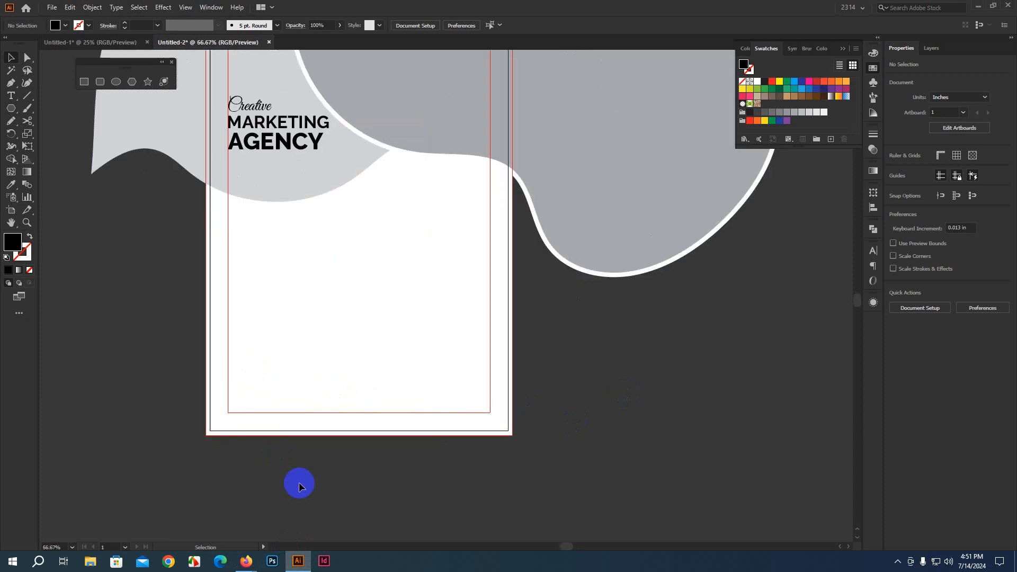
{"action": "left_click_drag", "start_coordinate": [321, 496], "coordinate": [415, 496]}
{"action": "scroll", "coordinate": [215, 347], "scroll_direction": "up", "scroll_amount": 1}
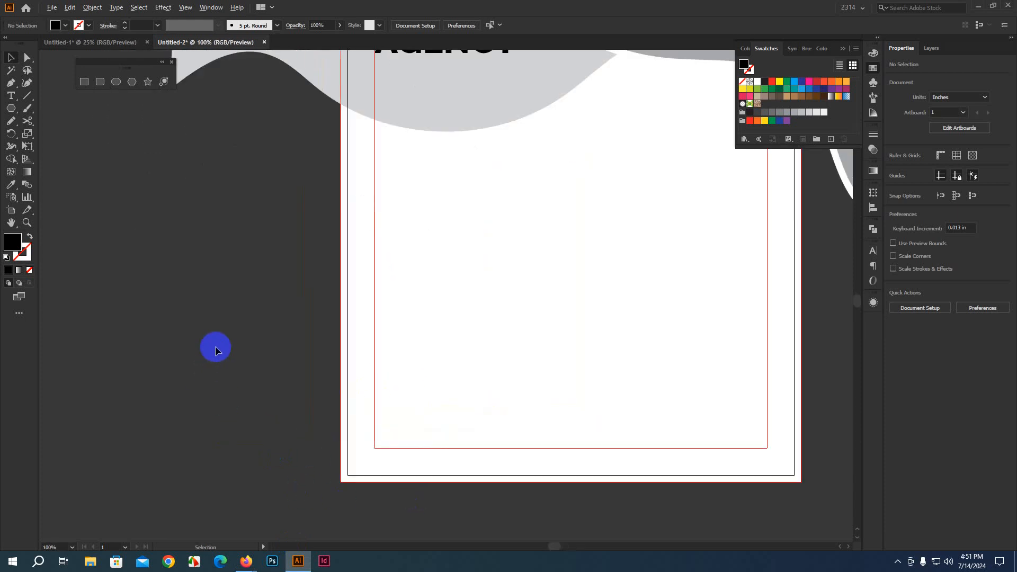
{"action": "left_click", "coordinate": [12, 96]}
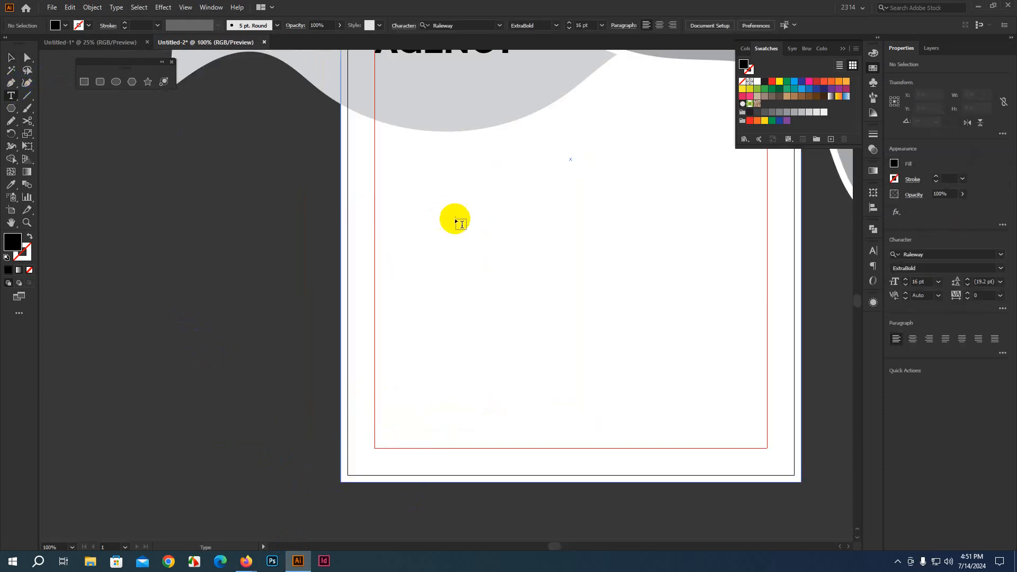
{"action": "left_click", "coordinate": [407, 177]}
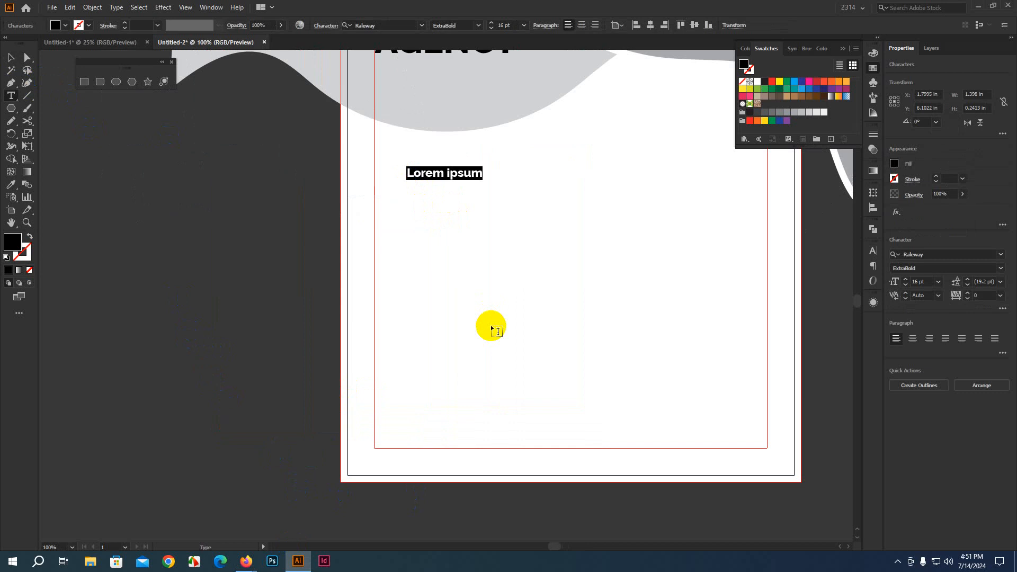
{"action": "type", "text": "o"}
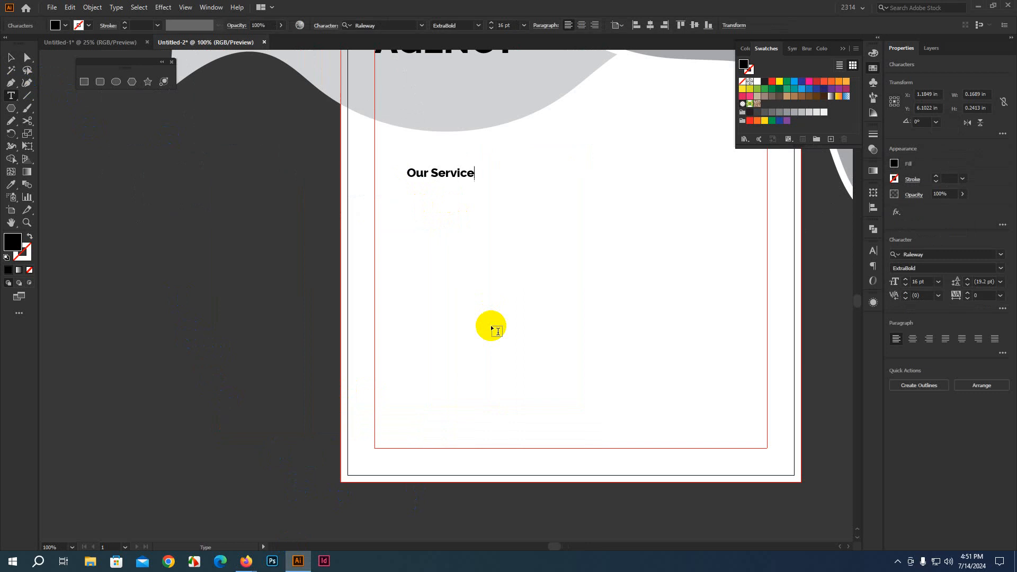
{"action": "left_click", "coordinate": [11, 57]}
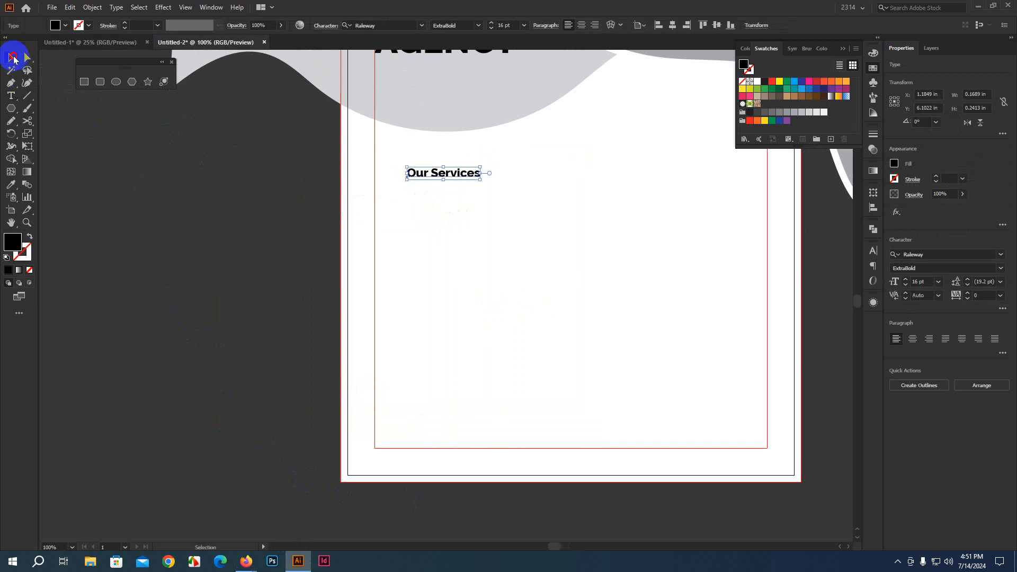
Step: Duplicate "Our Services" just below the original and add a placeholder text area about 3.16 in by 1.55 in beneath the copy
{"action": "left_click_drag", "start_coordinate": [203, 295], "coordinate": [58, 293]}
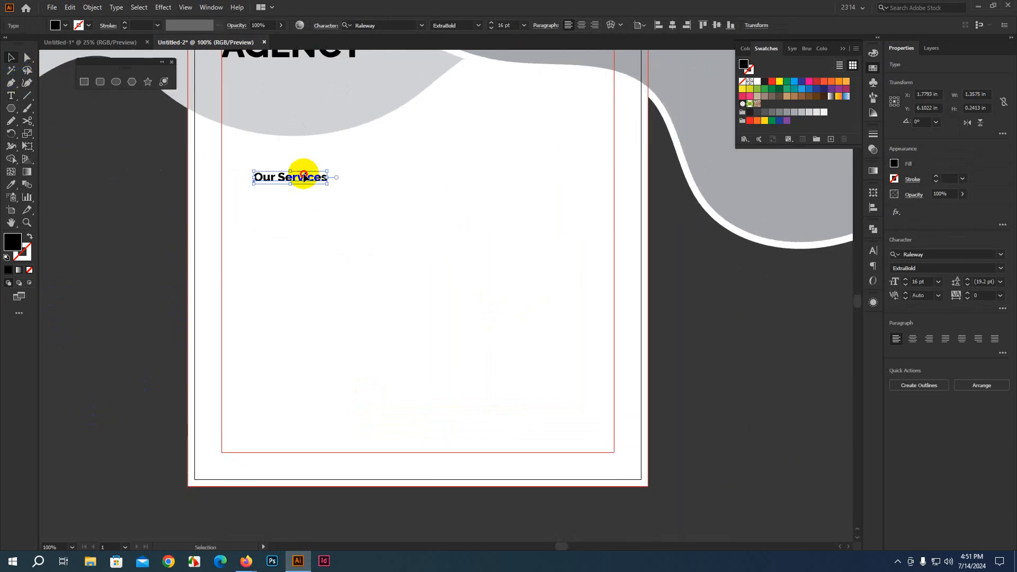
{"action": "left_click_drag", "start_coordinate": [304, 176], "coordinate": [296, 197]}
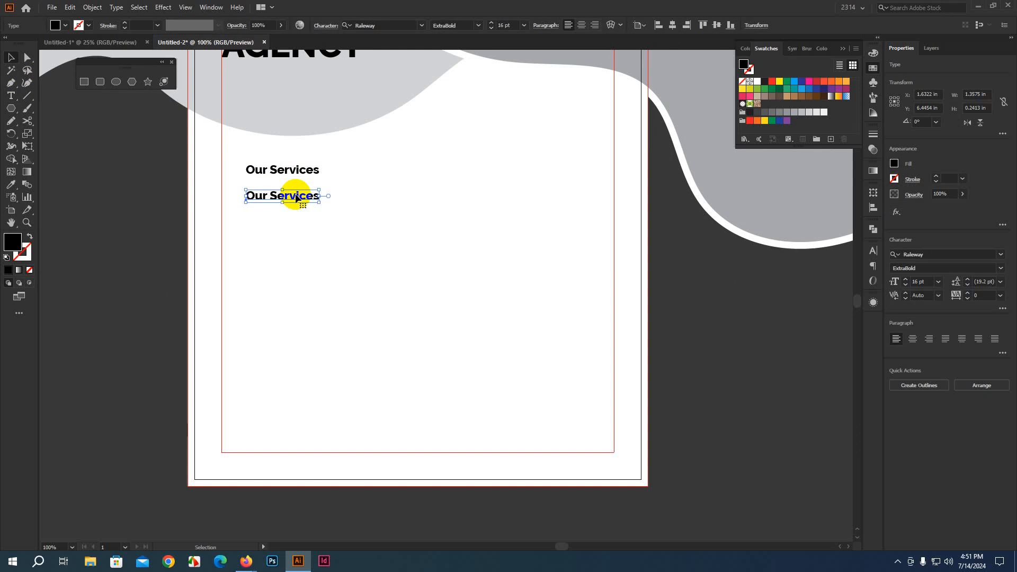
{"action": "left_click", "coordinate": [16, 97]}
{"action": "left_click_drag", "start_coordinate": [237, 216], "coordinate": [408, 300]}
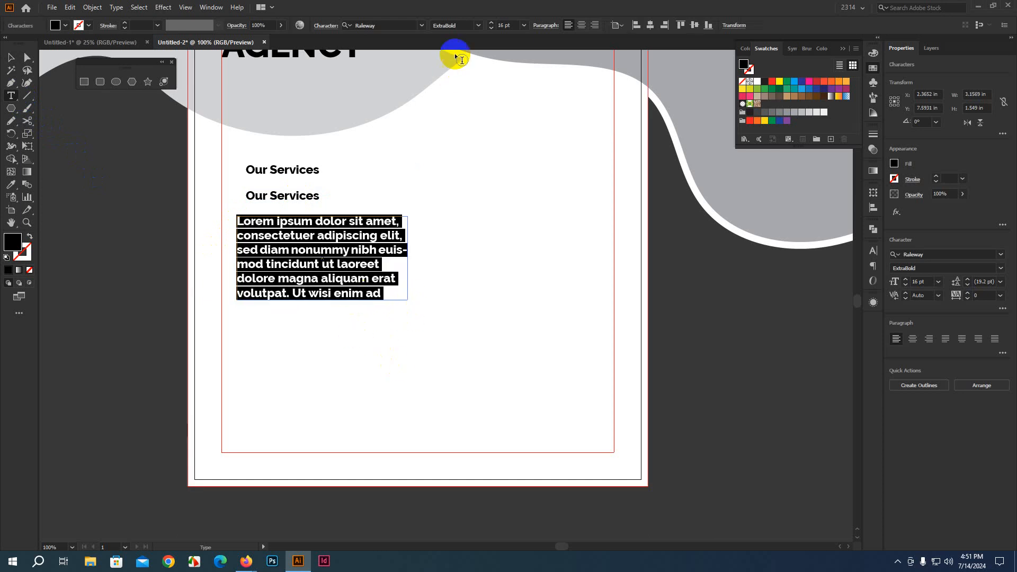
Step: Set the placeholder paragraph to 10 pt Raleway Regular and leave text editing
{"action": "left_click", "coordinate": [524, 25]}
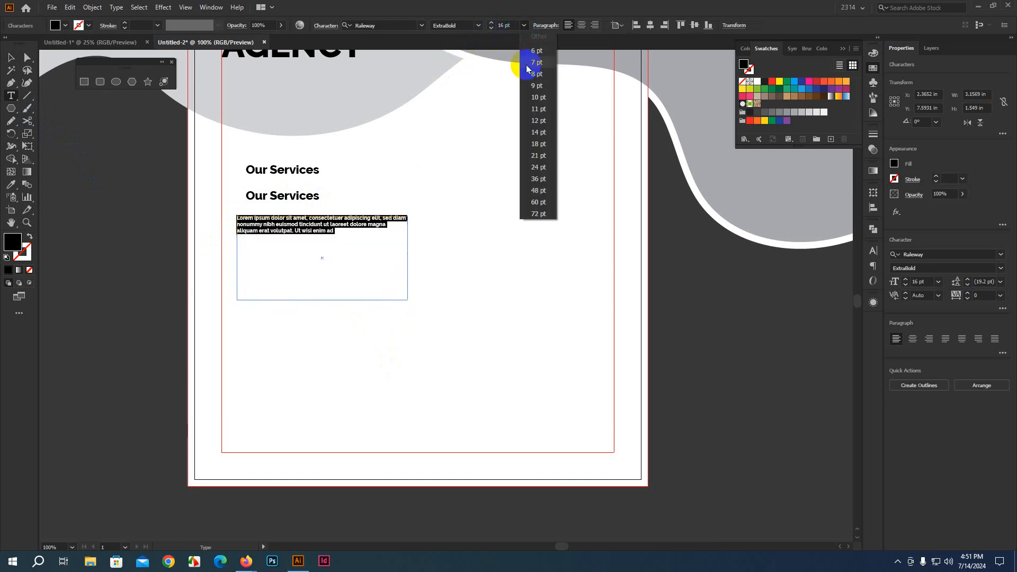
{"action": "left_click", "coordinate": [539, 97]}
{"action": "left_click", "coordinate": [477, 26]}
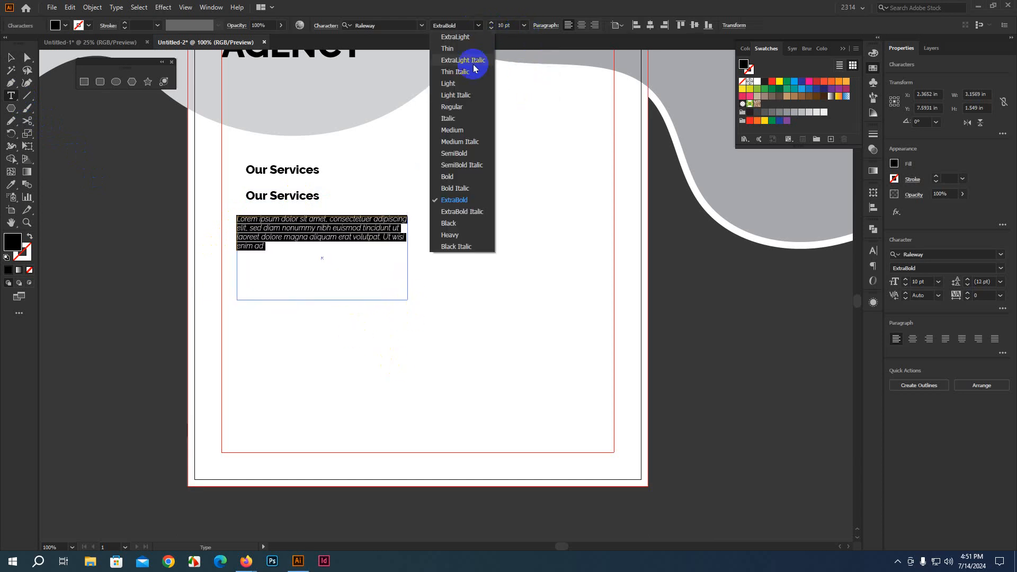
{"action": "left_click", "coordinate": [465, 107]}
{"action": "left_click", "coordinate": [320, 25]}
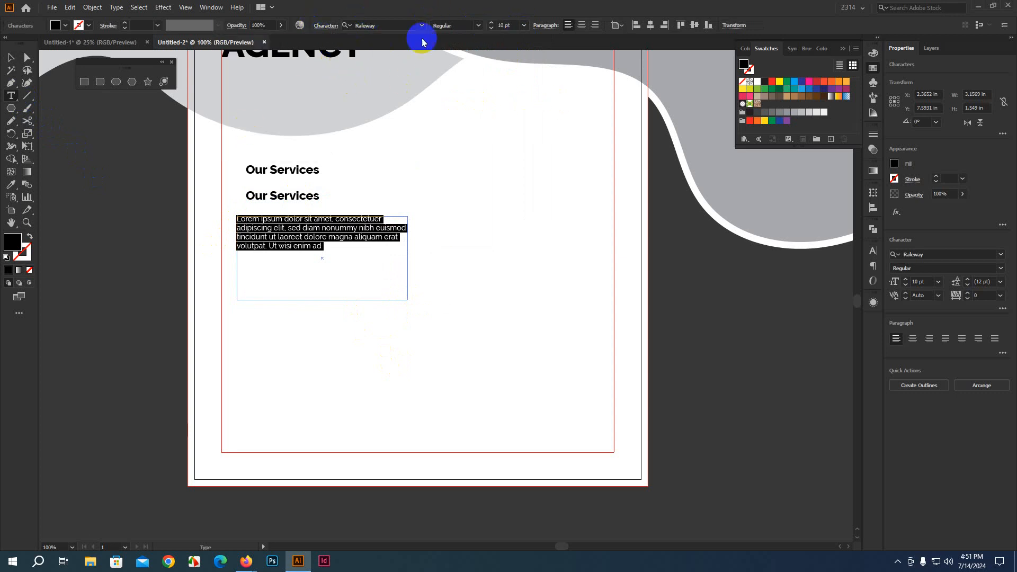
{"action": "left_click", "coordinate": [321, 27]}
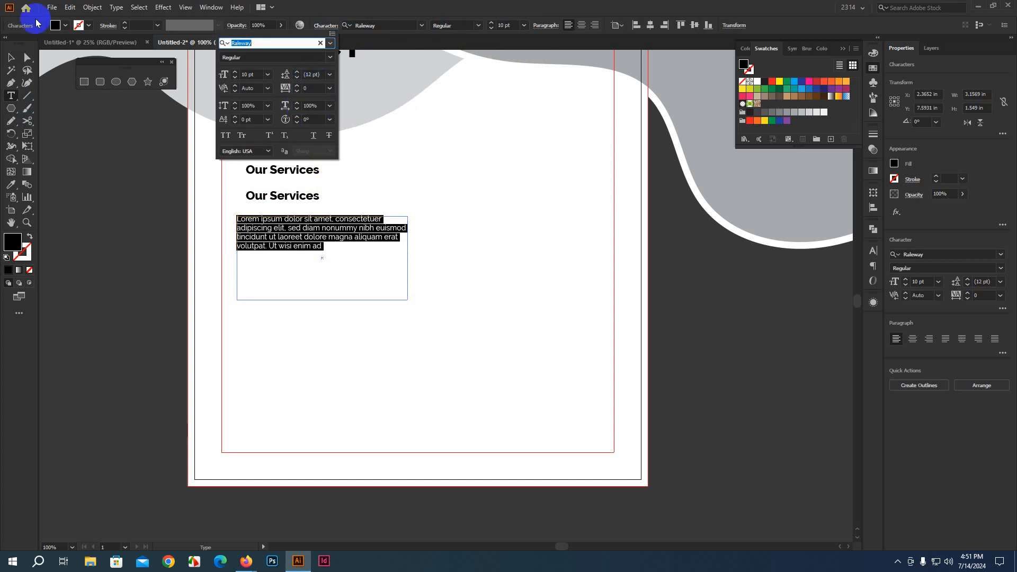
{"action": "left_click", "coordinate": [14, 53]}
{"action": "left_click", "coordinate": [48, 150]}
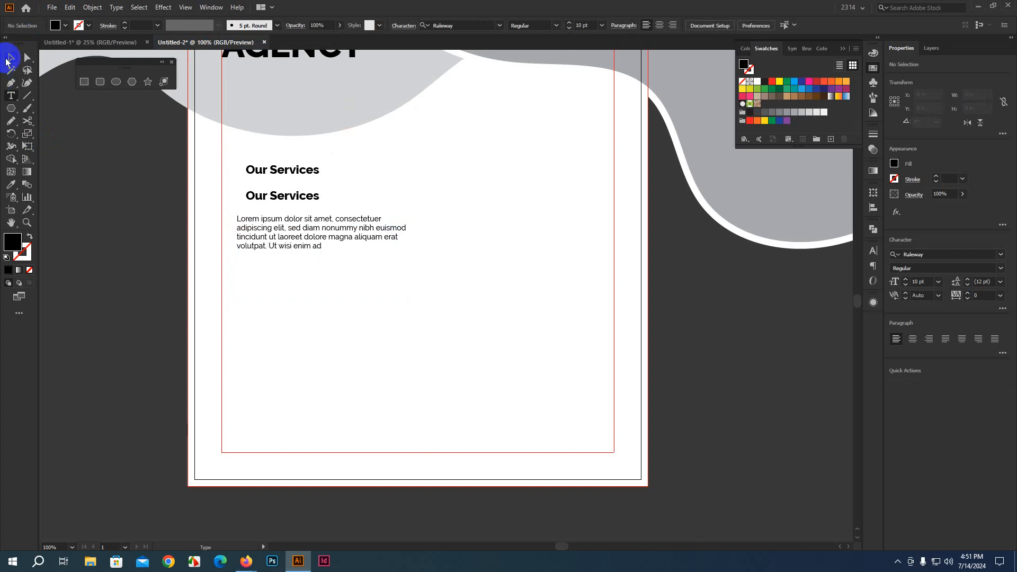
{"action": "left_click", "coordinate": [11, 57]}
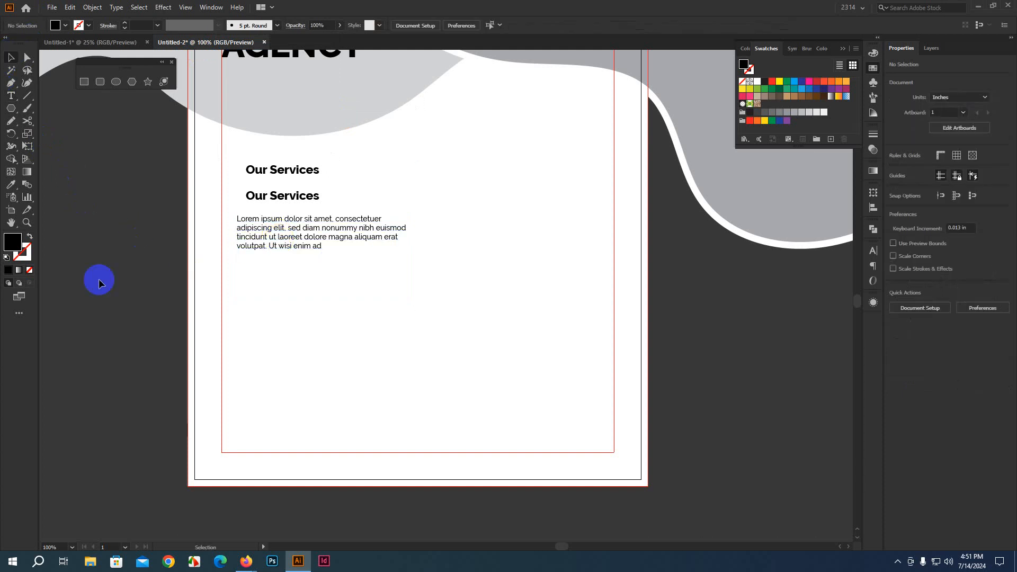
Step: Set the placeholder paragraph's leading to 14 pt
{"action": "left_click", "coordinate": [325, 234]}
{"action": "left_click", "coordinate": [326, 27]}
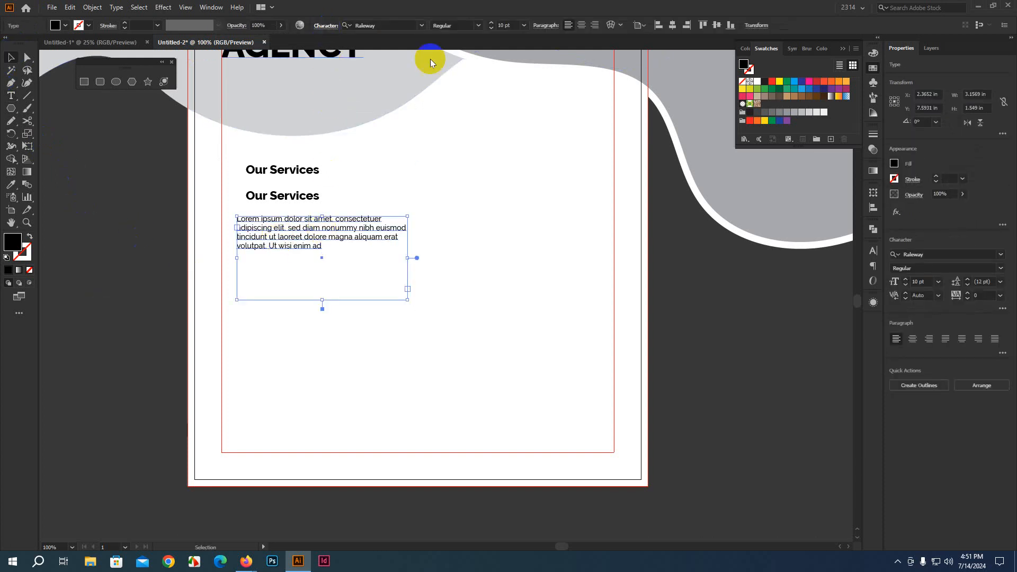
{"action": "left_click", "coordinate": [323, 75]}
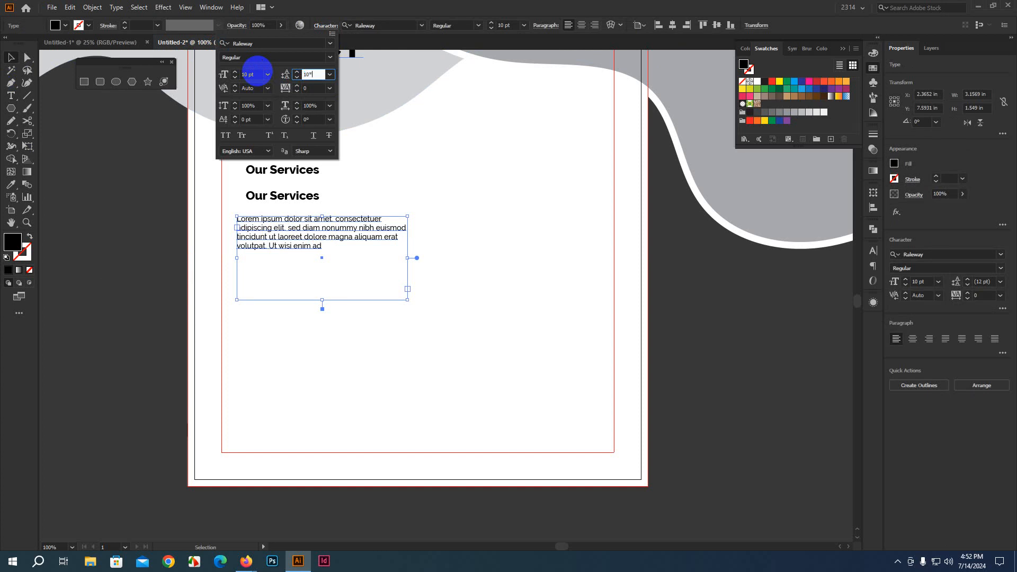
{"action": "key", "text": "Return"}
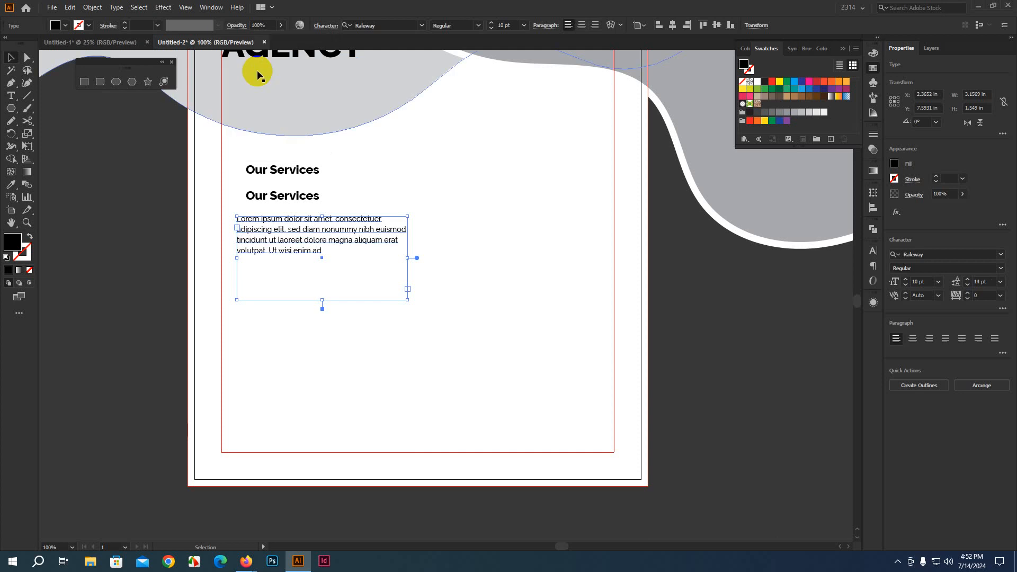
{"action": "left_click", "coordinate": [237, 25]}
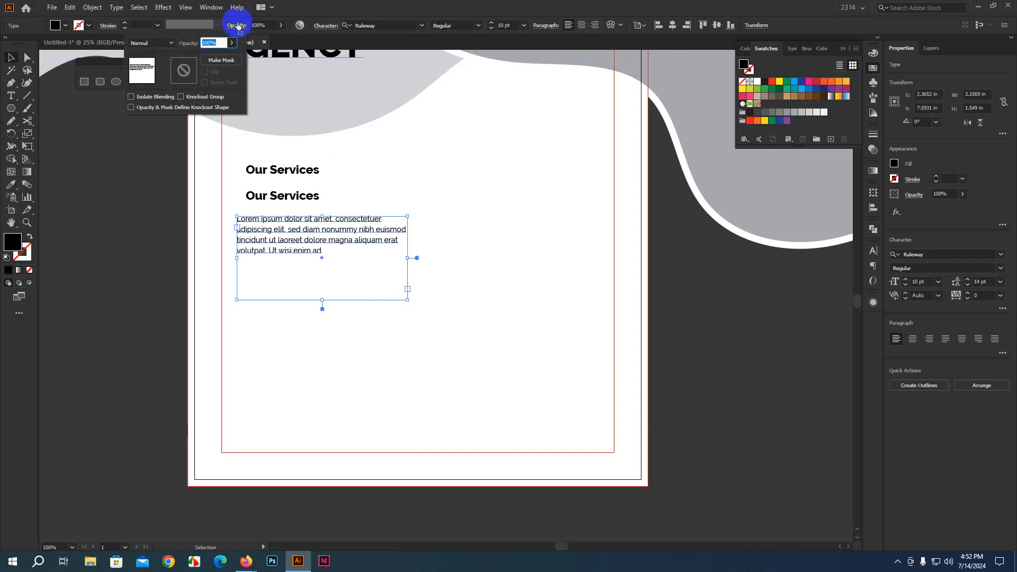
{"action": "left_click", "coordinate": [324, 28]}
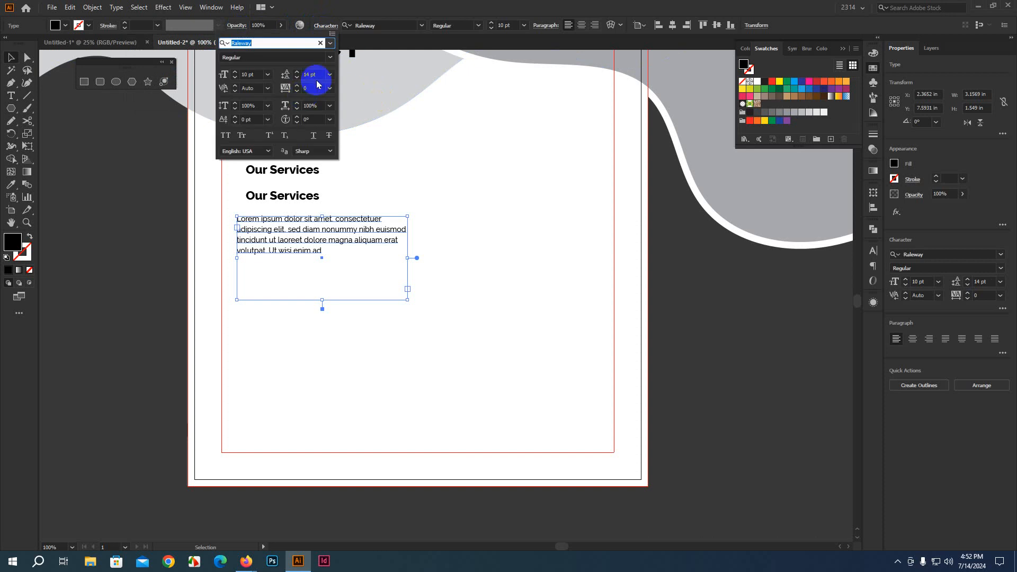
{"action": "left_click", "coordinate": [420, 7]}
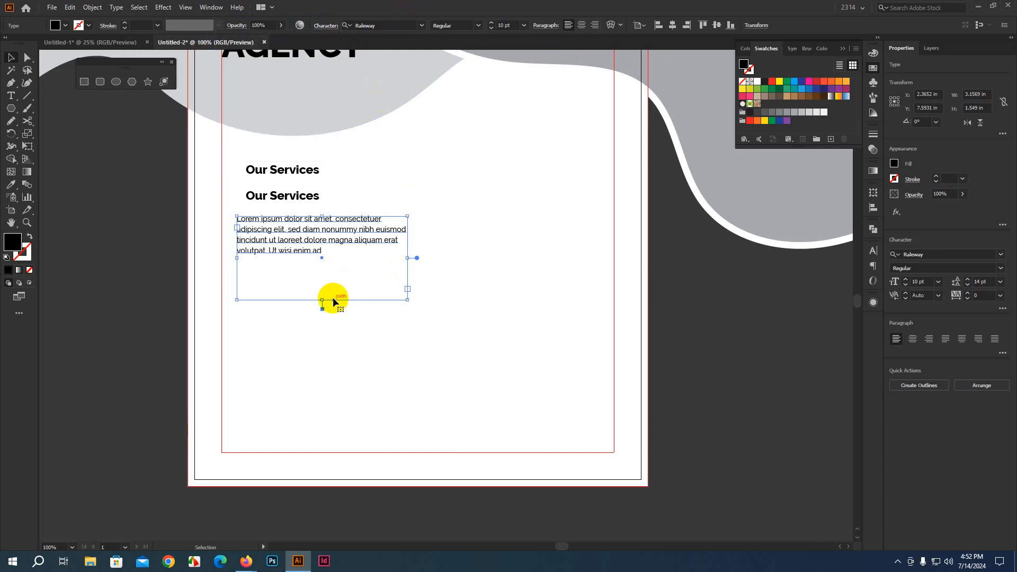
Step: Shorten the paragraph frame to about 0.94 in high and move it with the second "Our Services" off the artboard's left side
{"action": "left_click_drag", "start_coordinate": [324, 301], "coordinate": [324, 267]}
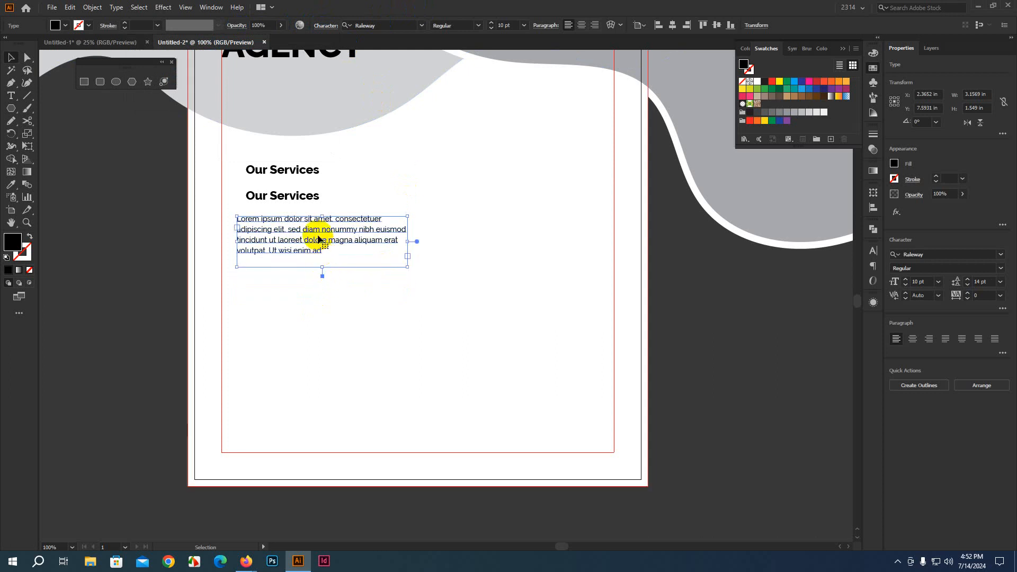
{"action": "left_click", "coordinate": [298, 199], "text": "shift"}
{"action": "left_click_drag", "start_coordinate": [295, 219], "coordinate": [62, 170]}
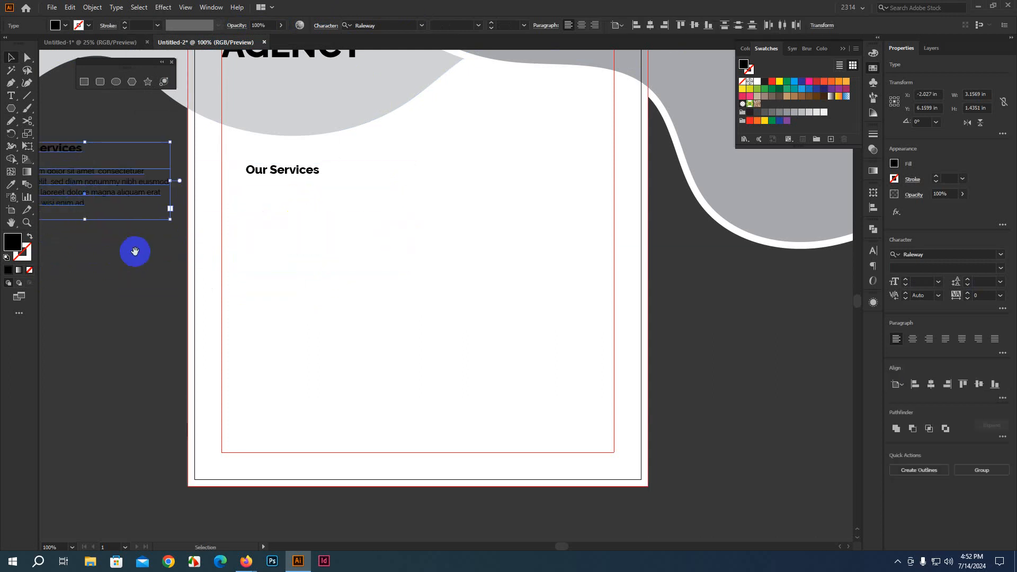
{"action": "left_click_drag", "start_coordinate": [135, 252], "coordinate": [191, 302]}
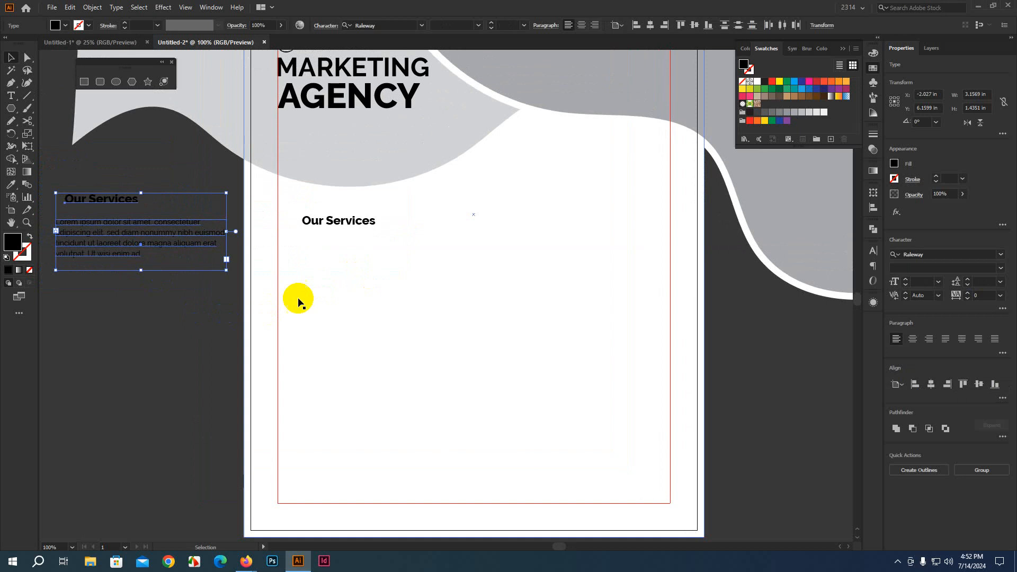
{"action": "left_click", "coordinate": [109, 316]}
Step: Duplicate the off-artboard heading and paragraph onto the flyer, against the left margin guide below the first "Our Services"
{"action": "left_click", "coordinate": [105, 245]}
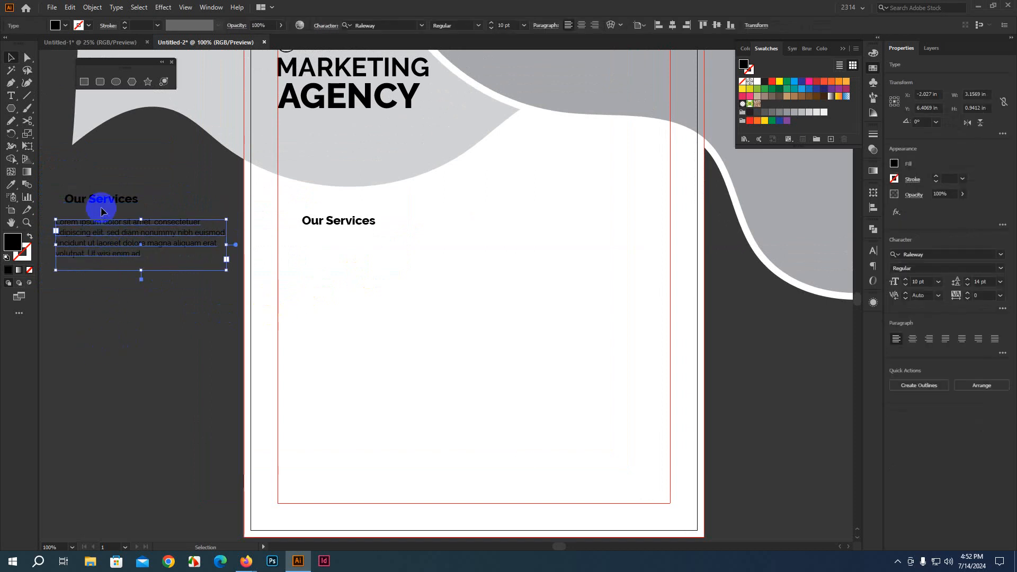
{"action": "left_click", "coordinate": [102, 211], "text": "shift"}
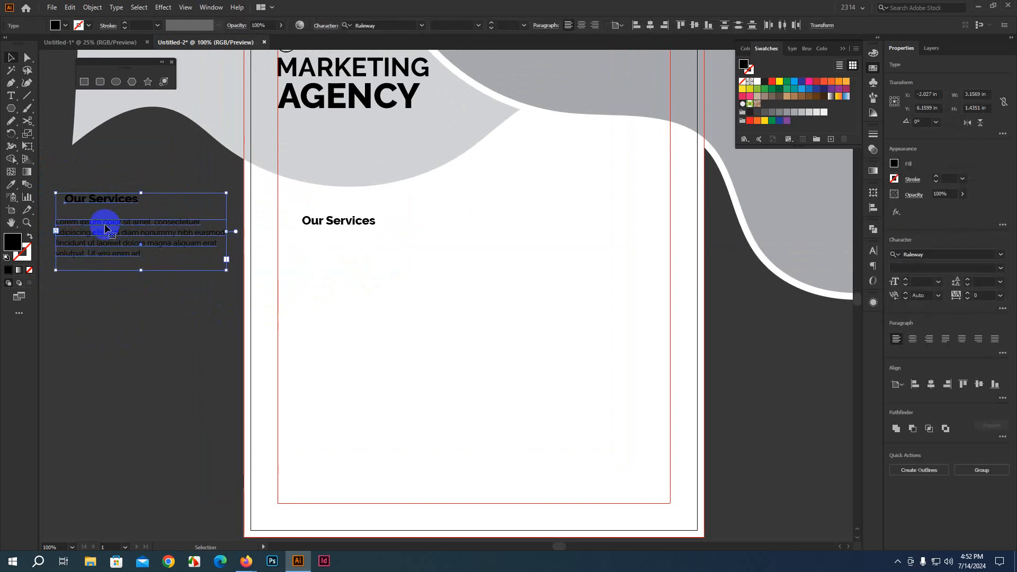
{"action": "left_click_drag", "start_coordinate": [105, 229], "coordinate": [299, 250]}
{"action": "left_click", "coordinate": [216, 302]}
{"action": "left_click", "coordinate": [325, 294]}
Step: Set the font size of the "Our Services" copy directly above the flyer's placeholder paragraph to 14 pt
{"action": "left_click", "coordinate": [318, 253]}
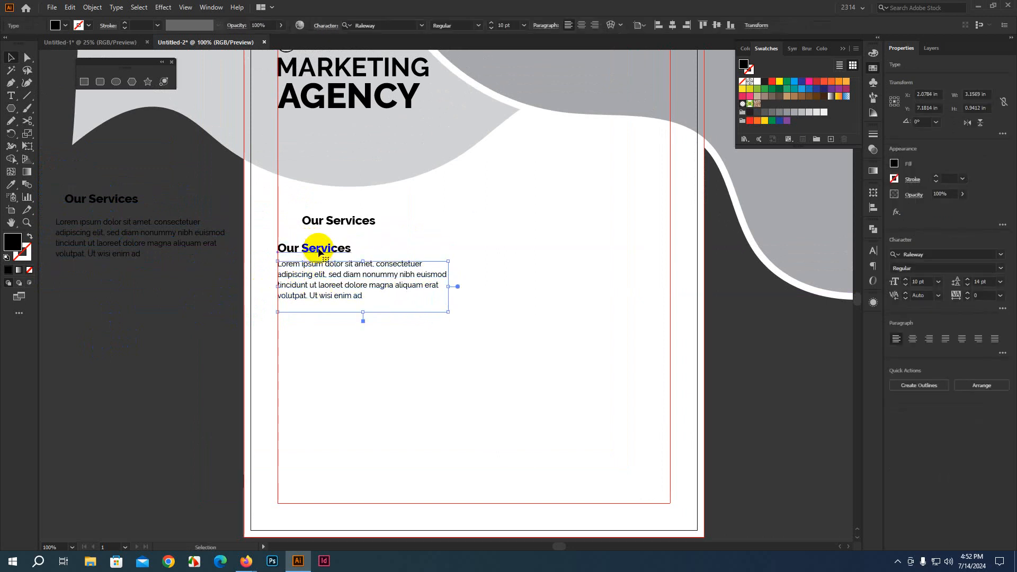
{"action": "left_click", "coordinate": [522, 26]}
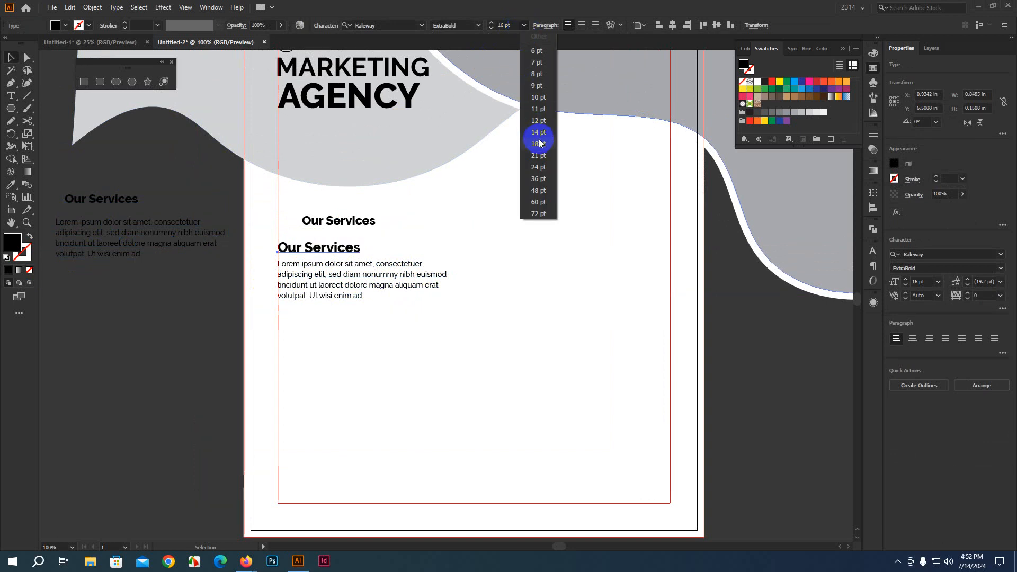
{"action": "left_click", "coordinate": [538, 132]}
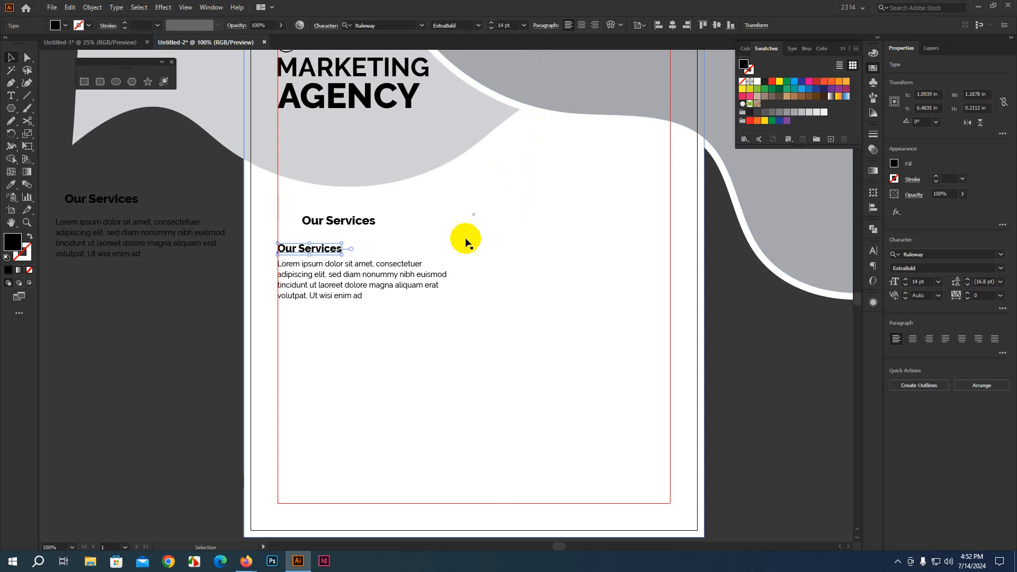
Step: Set the upper "Our Services" heading's font size to 18 pt and move it against the flyer's left margin guide
{"action": "left_click", "coordinate": [320, 222]}
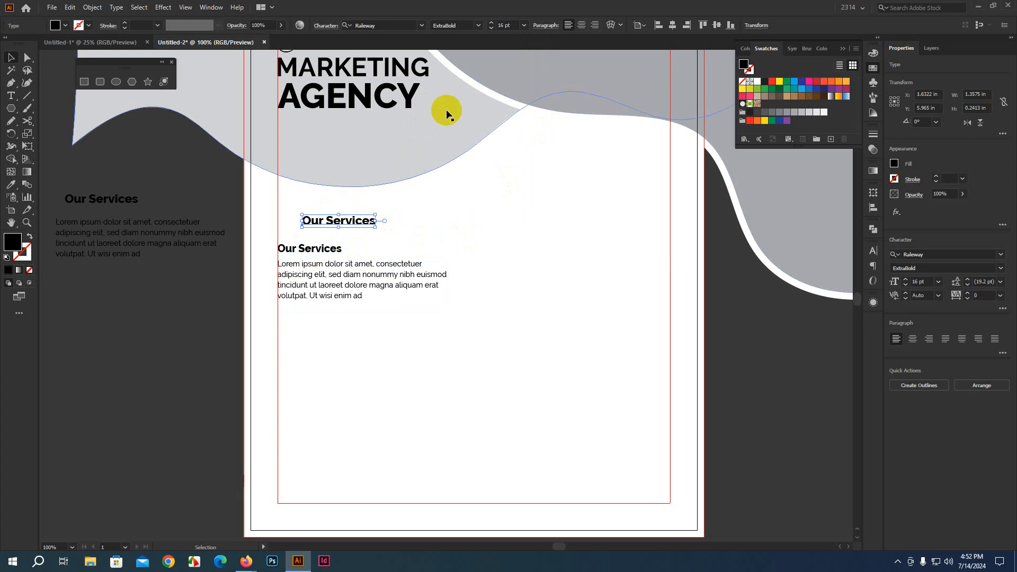
{"action": "left_click", "coordinate": [481, 27]}
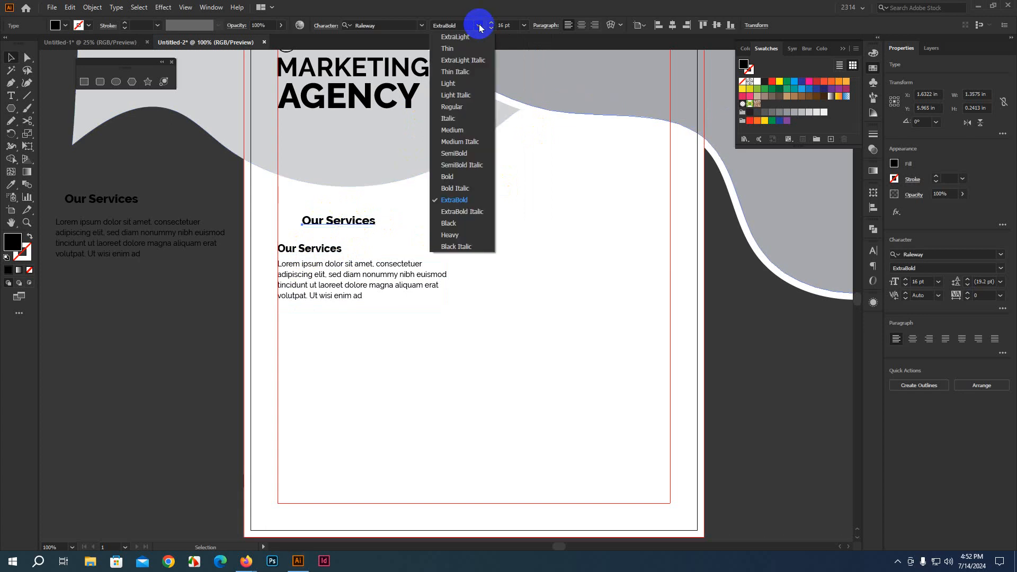
{"action": "left_click", "coordinate": [448, 21]}
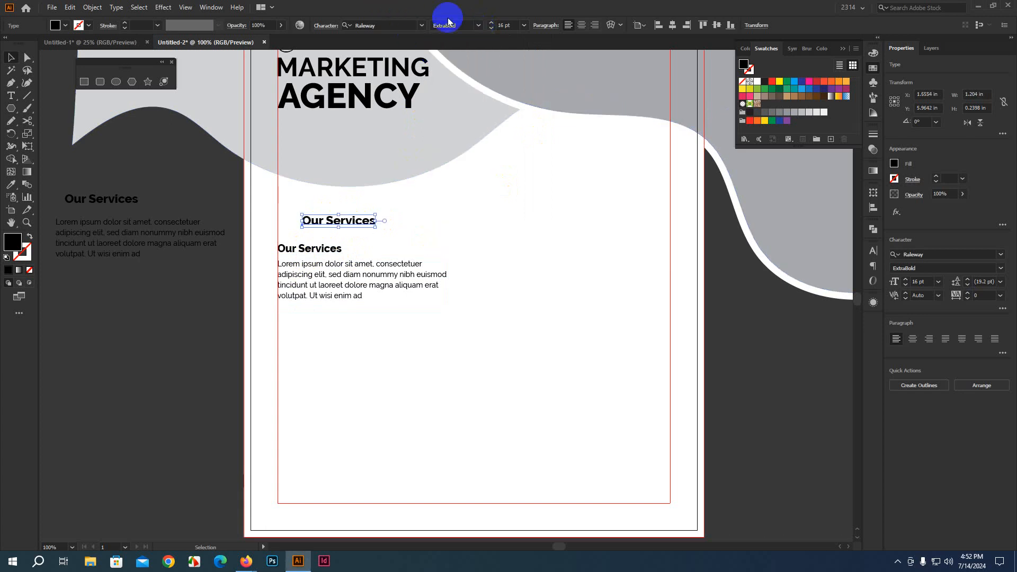
{"action": "left_click", "coordinate": [524, 26]}
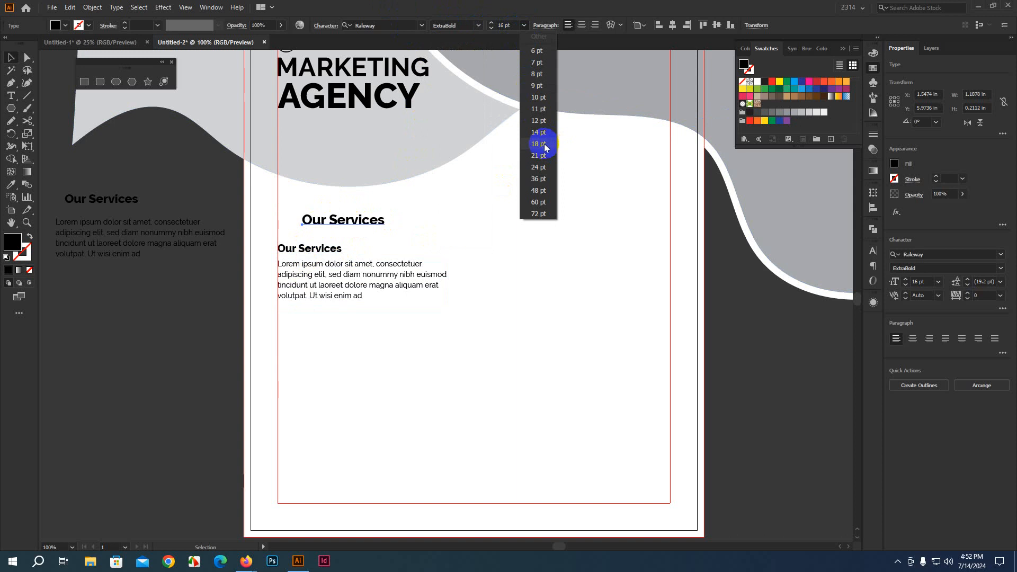
{"action": "left_click", "coordinate": [552, 141]}
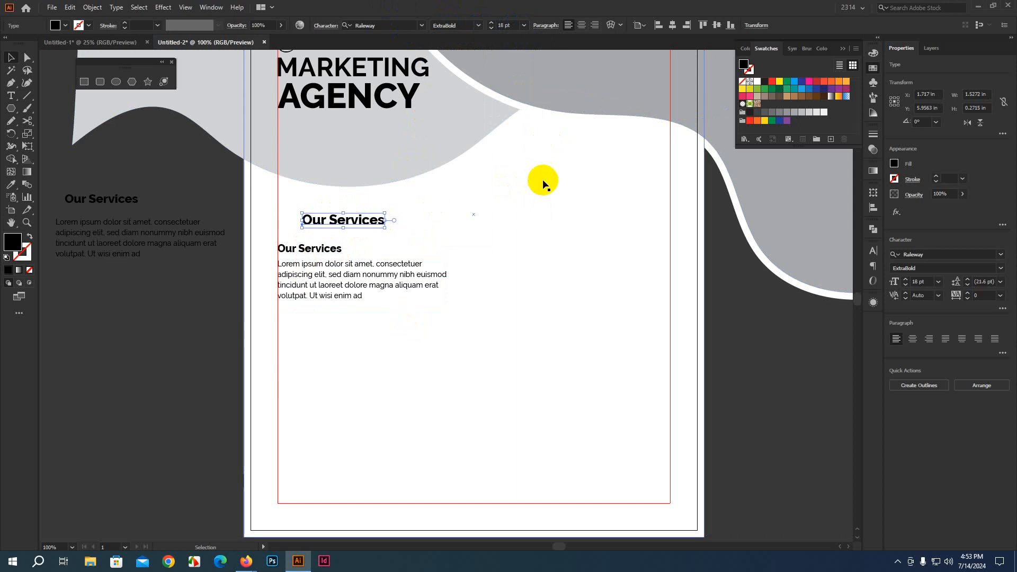
{"action": "double_click", "coordinate": [312, 228]}
{"action": "left_click_drag", "start_coordinate": [311, 232], "coordinate": [296, 218]}
Step: Move the smaller "Our Services" heading together with its placeholder paragraph inward and slightly down, away from the left margin guide
{"action": "scroll", "coordinate": [424, 281], "scroll_direction": "down", "scroll_amount": 1}
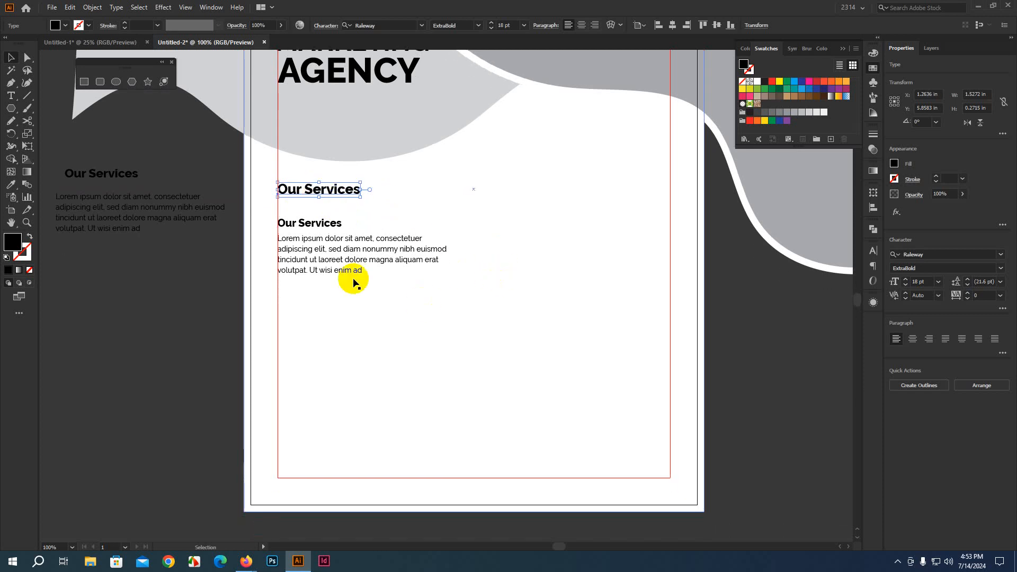
{"action": "left_click", "coordinate": [326, 257]}
{"action": "left_click", "coordinate": [317, 223], "text": "shift"}
{"action": "left_click_drag", "start_coordinate": [324, 239], "coordinate": [367, 250]}
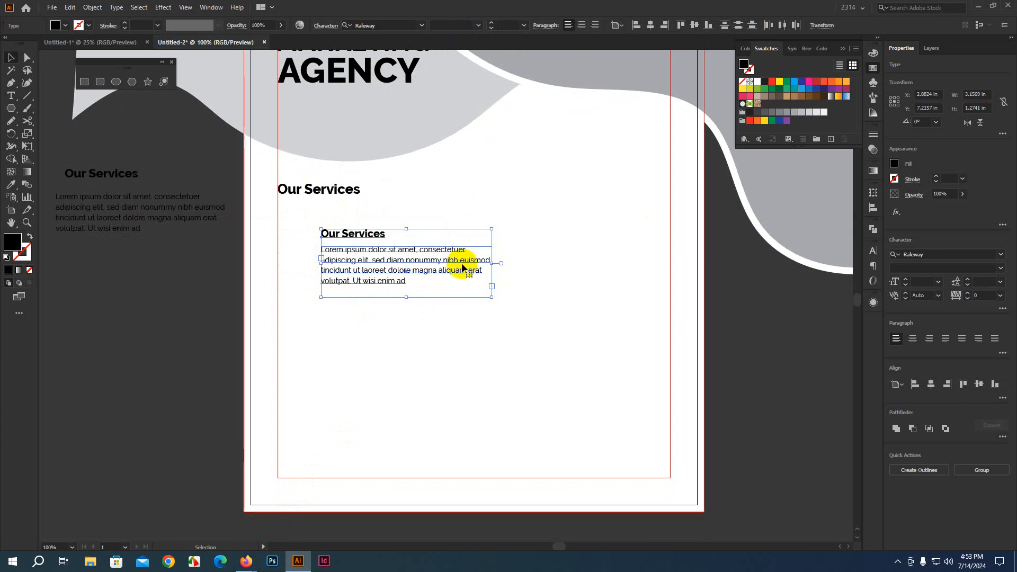
{"action": "scroll", "coordinate": [290, 398], "scroll_direction": "down", "scroll_amount": 2}
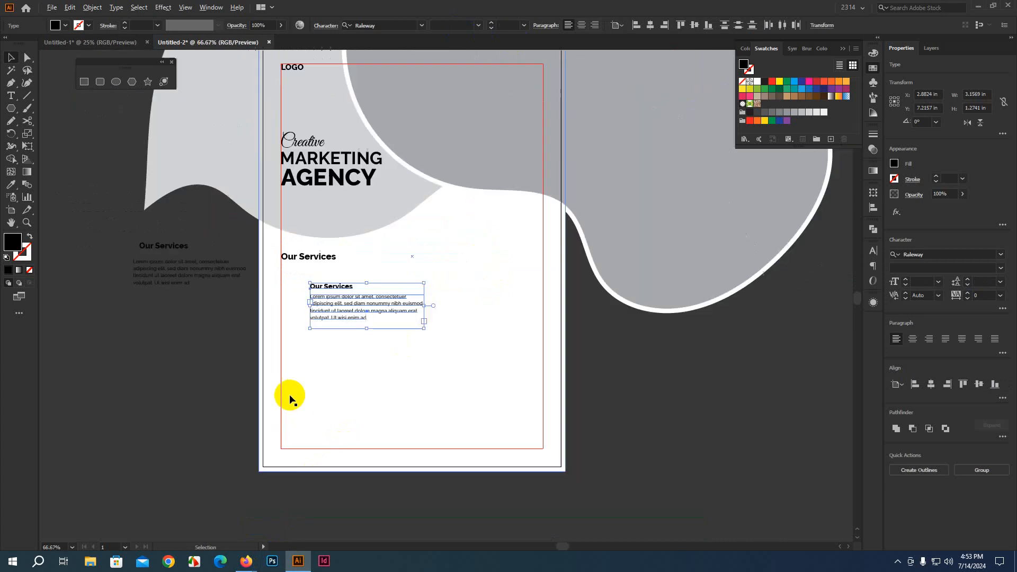
{"action": "left_click_drag", "start_coordinate": [540, 408], "coordinate": [517, 357]}
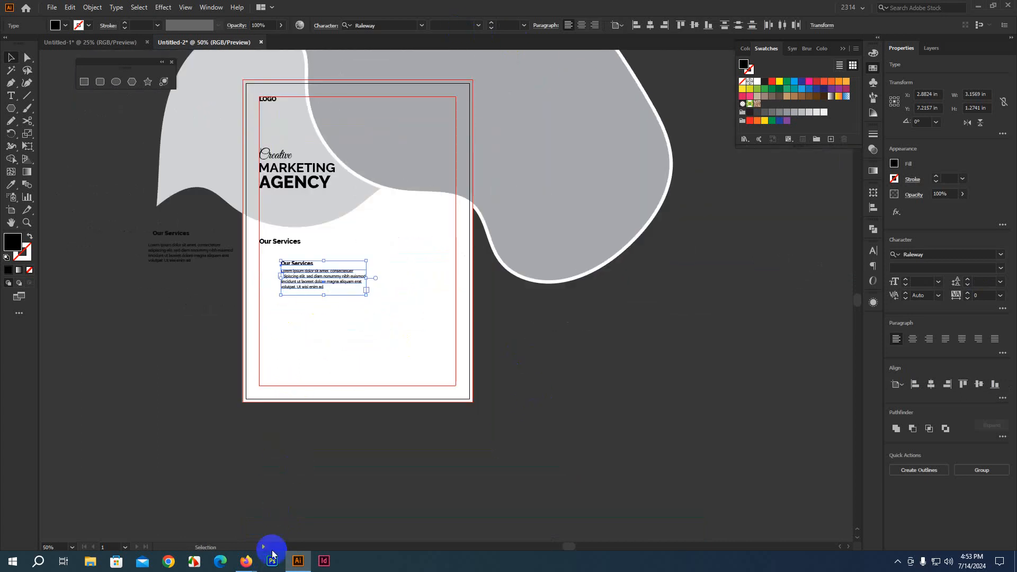
Step: Switch to the browser, examine the flyer layouts on Freepik and in the "business flyer design" image results, and return to Illustrator
{"action": "mouse_move", "coordinate": [247, 561]}
{"action": "left_click", "coordinate": [292, 530]}
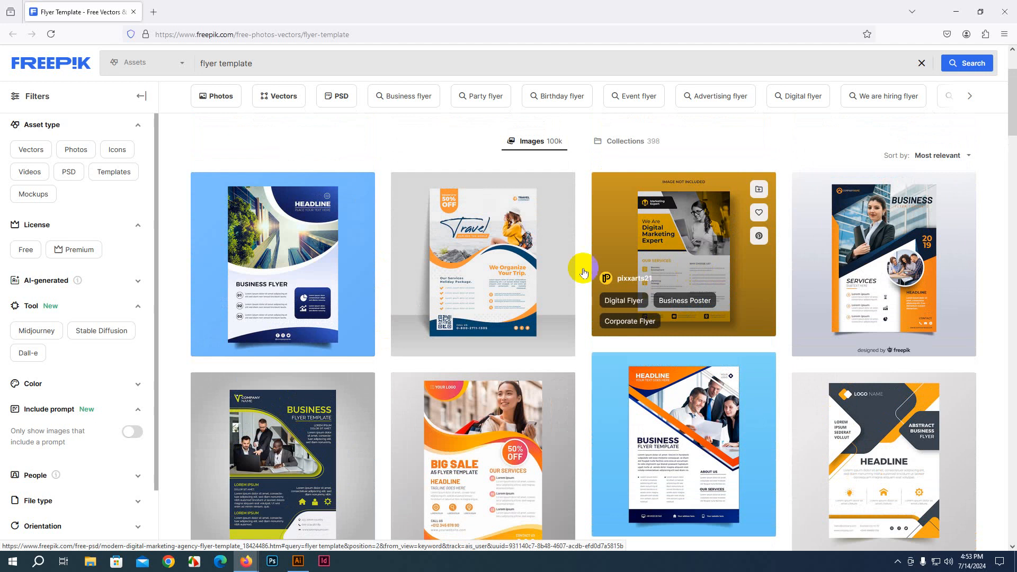
{"action": "mouse_move", "coordinate": [255, 561]}
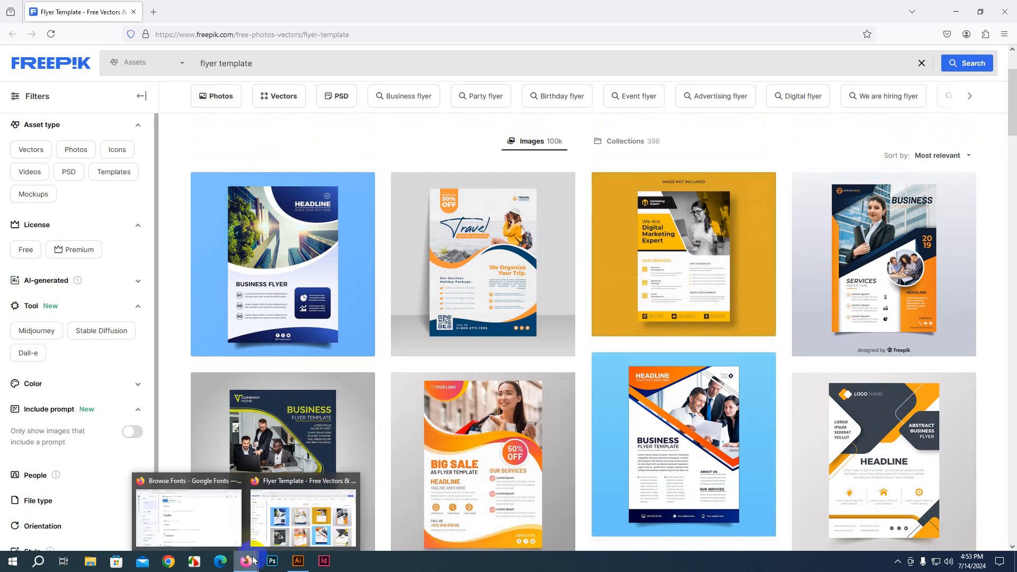
{"action": "left_click", "coordinate": [220, 526]}
{"action": "left_click", "coordinate": [208, 11]}
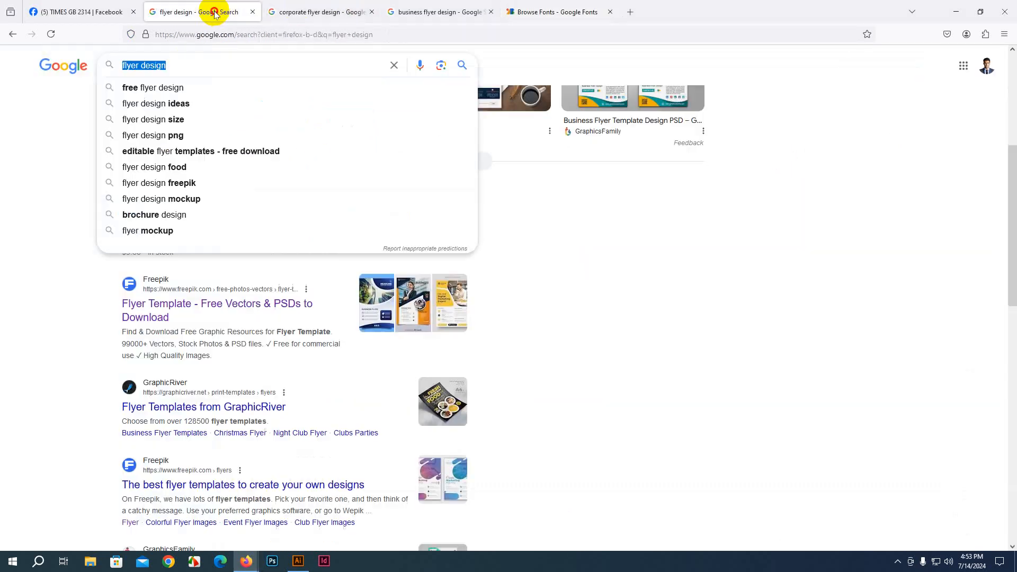
{"action": "left_click", "coordinate": [429, 11]}
{"action": "left_click", "coordinate": [802, 257]}
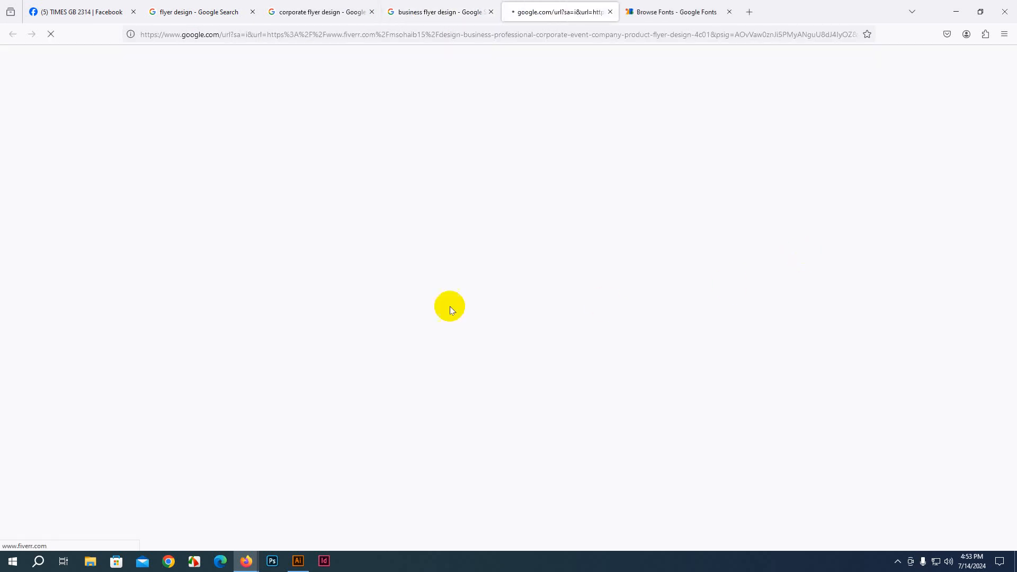
{"action": "middle_click", "coordinate": [539, 14]}
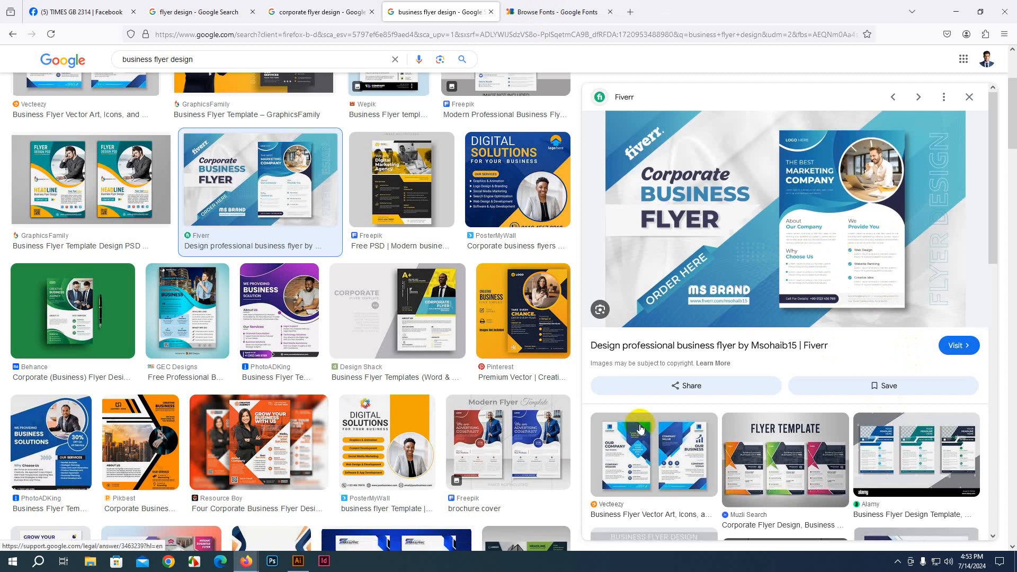
{"action": "left_click", "coordinate": [298, 561]}
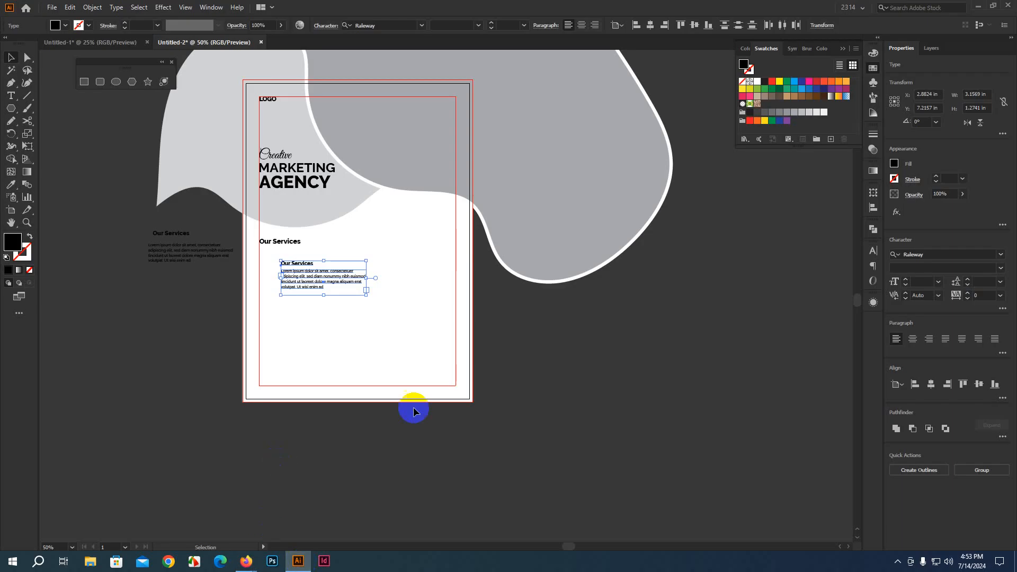
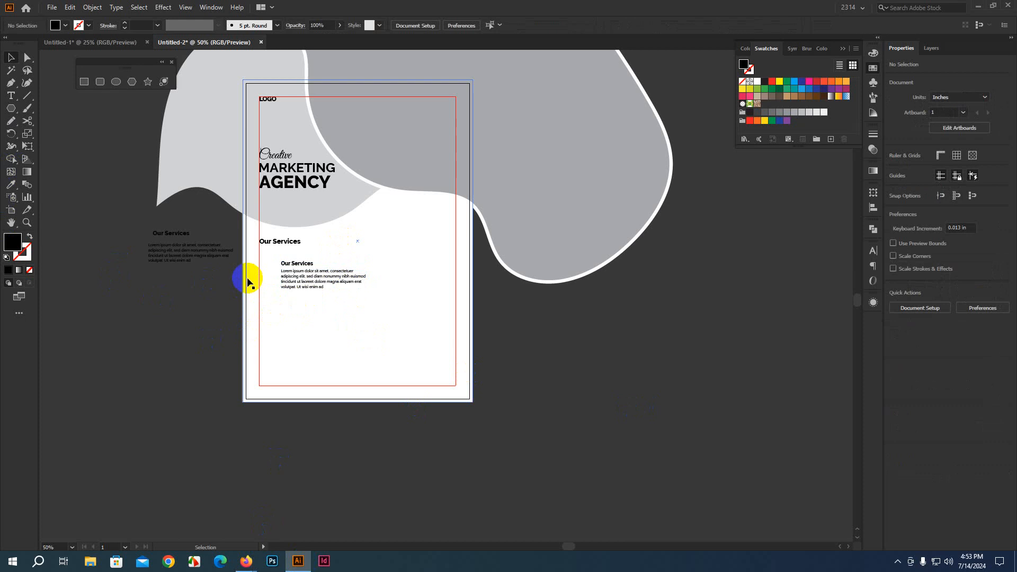
Step: Build column-gutter guides from a 0.5 by 0.5 in rectangle centred horizontally on the artboard and stretched to about 16.33 in tall
{"action": "left_click", "coordinate": [83, 82]}
{"action": "left_click", "coordinate": [372, 227]}
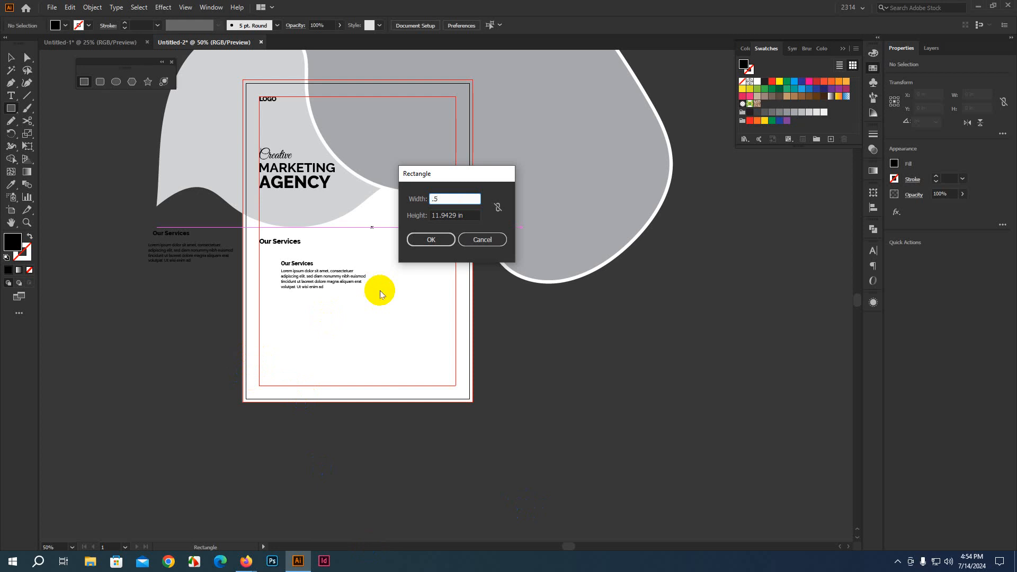
{"action": "key", "text": "Tab"}
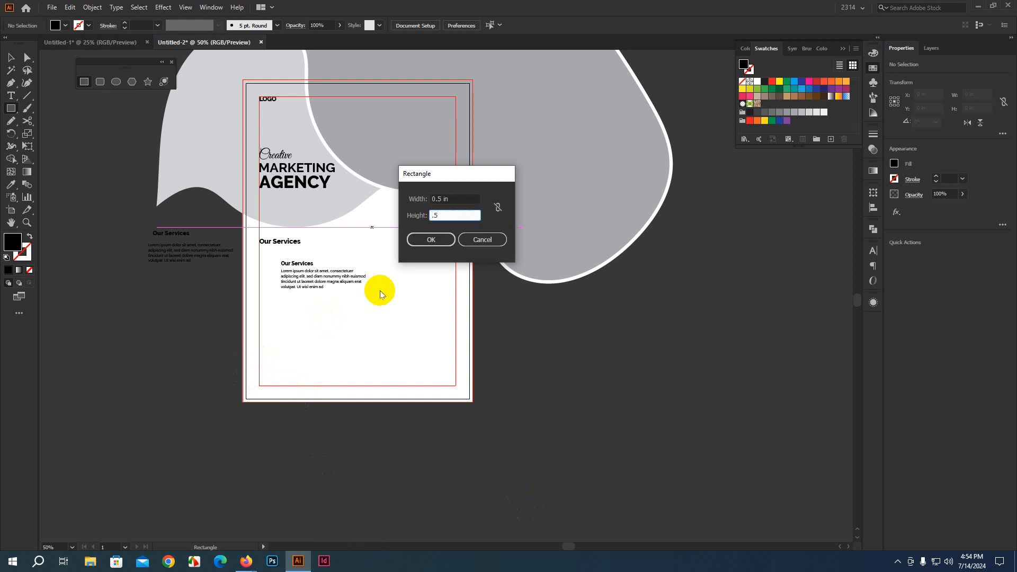
{"action": "key", "text": "Return"}
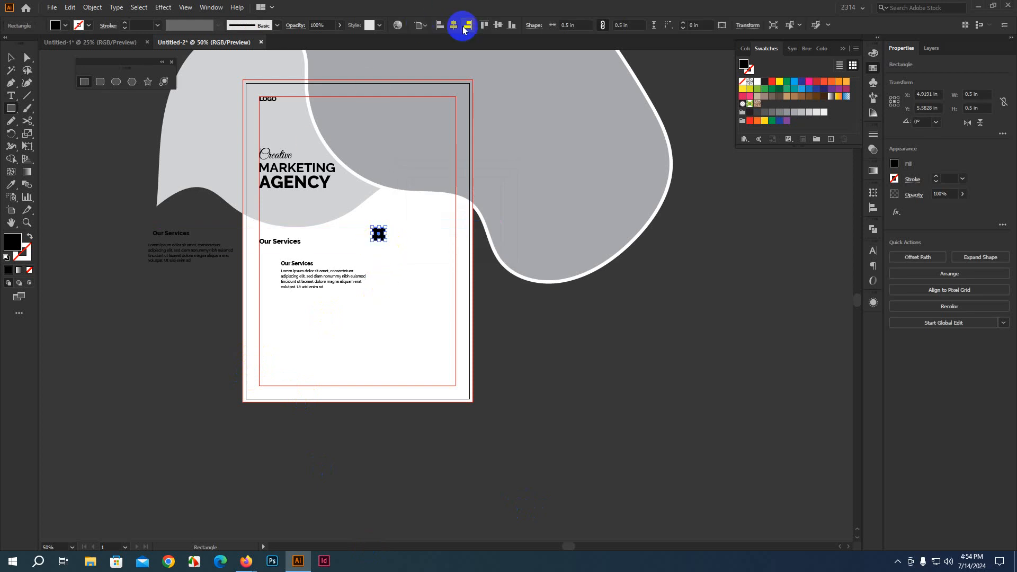
{"action": "left_click_drag", "start_coordinate": [387, 241], "coordinate": [352, 454]}
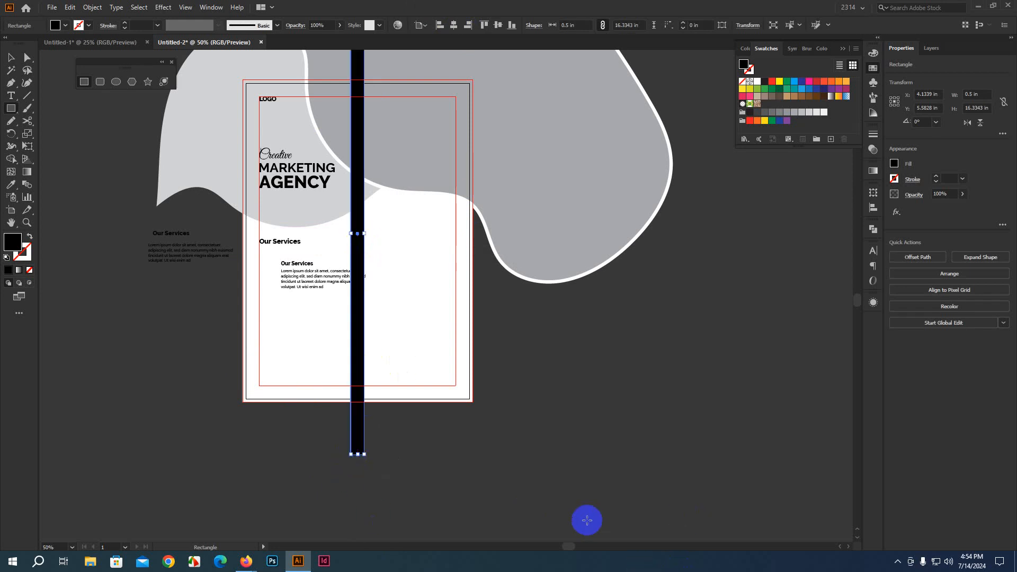
{"action": "key", "text": "ctrl+5"}
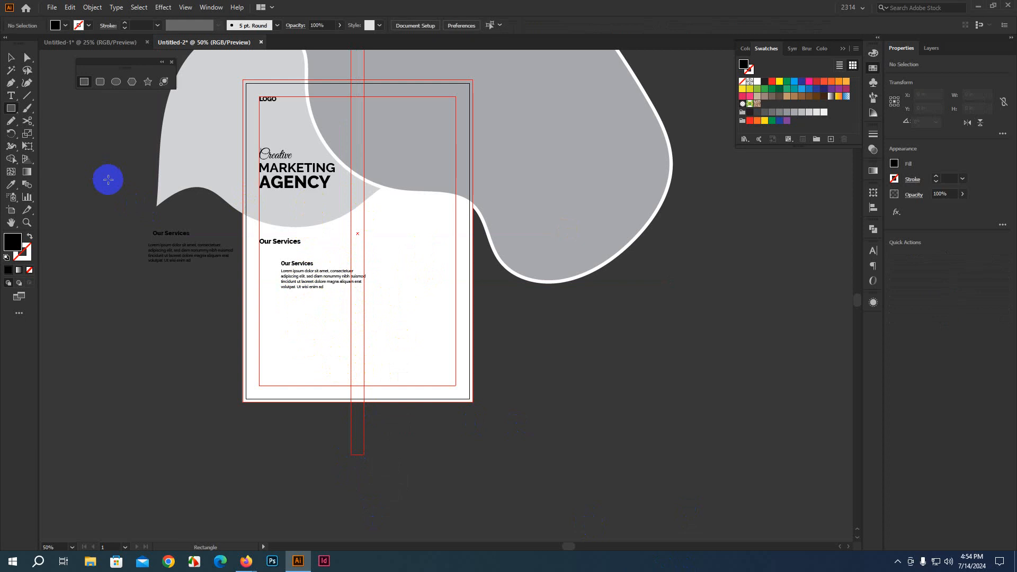
Step: Draw a horizontal line about 16.8 in long across the flyer, centre it vertically on the artboard and convert it to a guide
{"action": "left_click", "coordinate": [23, 102]}
{"action": "left_click_drag", "start_coordinate": [121, 214], "coordinate": [575, 176]}
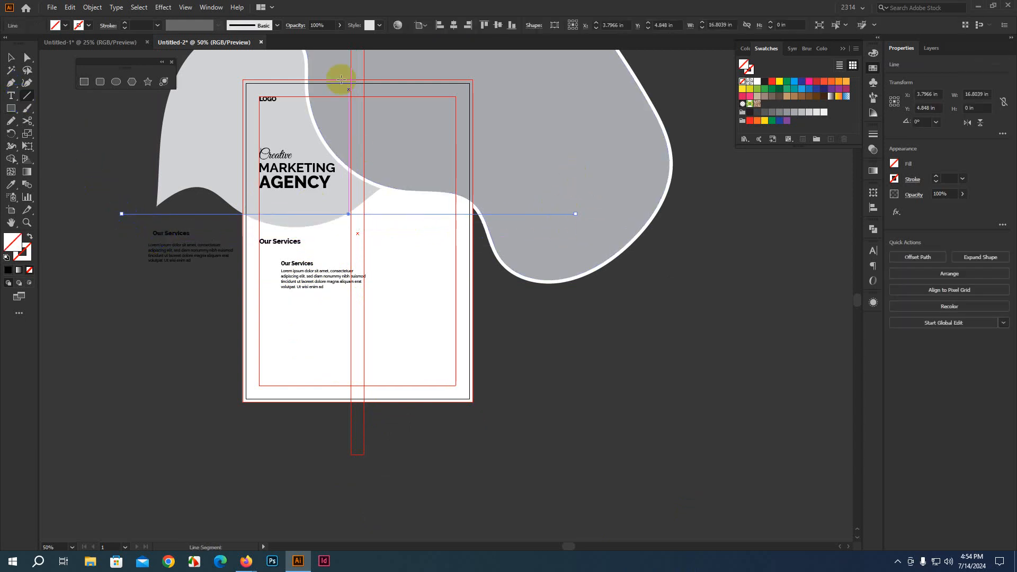
{"action": "left_click", "coordinate": [485, 25]}
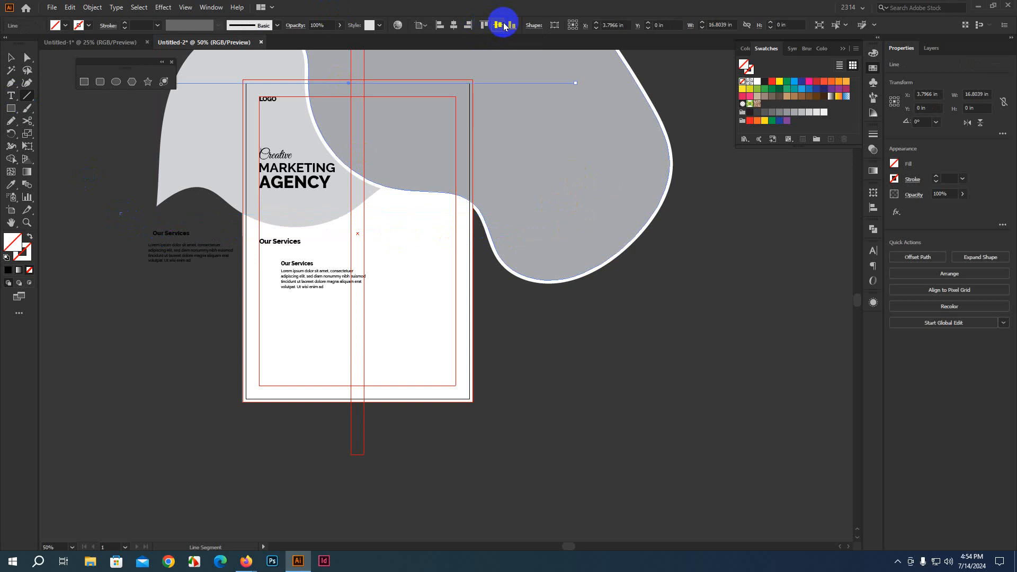
{"action": "left_click", "coordinate": [498, 25]}
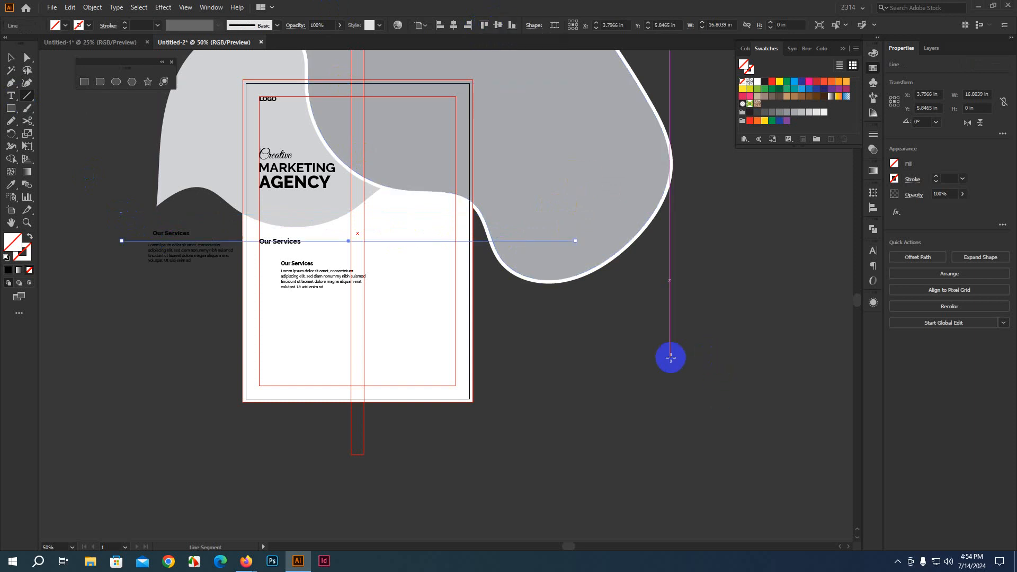
{"action": "left_click", "coordinate": [491, 297], "text": "ctrl"}
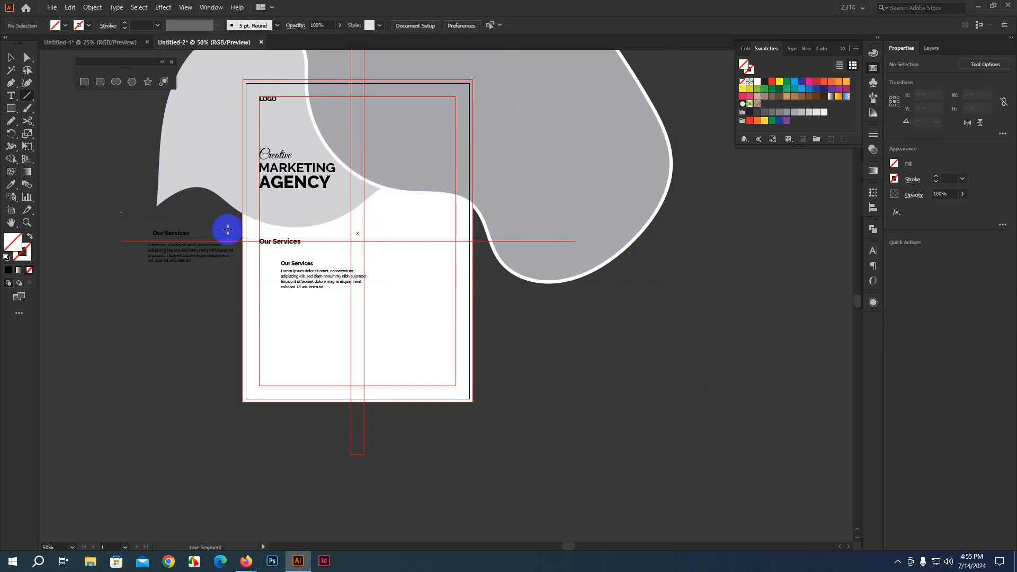
Step: Undo the horizontal line's conversion to a guide and its vertical centring on the artboard
{"action": "scroll", "coordinate": [227, 230], "scroll_direction": "down", "scroll_amount": 1}
{"action": "scroll", "coordinate": [244, 276], "scroll_direction": "up", "scroll_amount": 2}
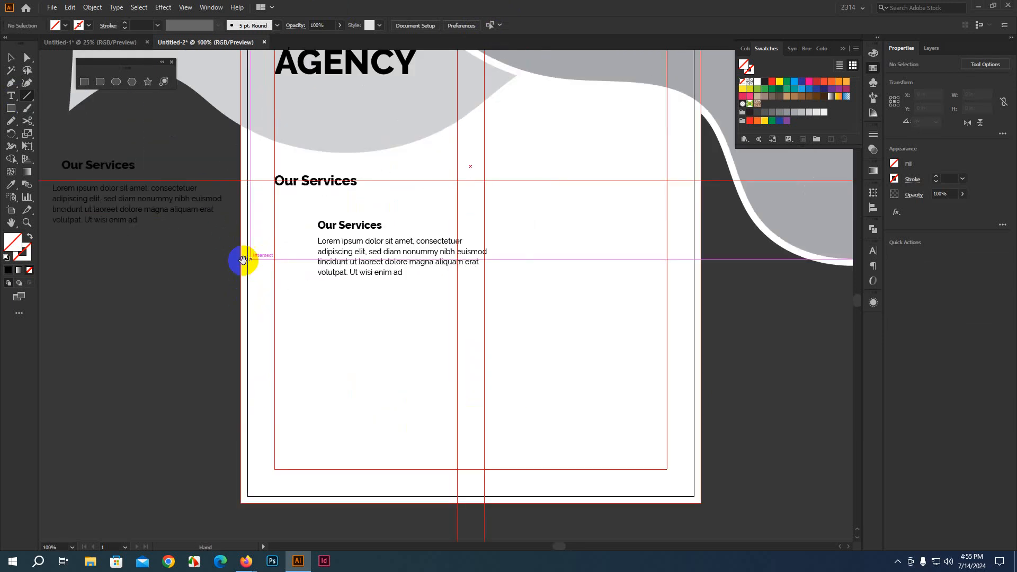
{"action": "key", "text": "ctrl+z"}
{"action": "key", "text": "ctrl+z"}
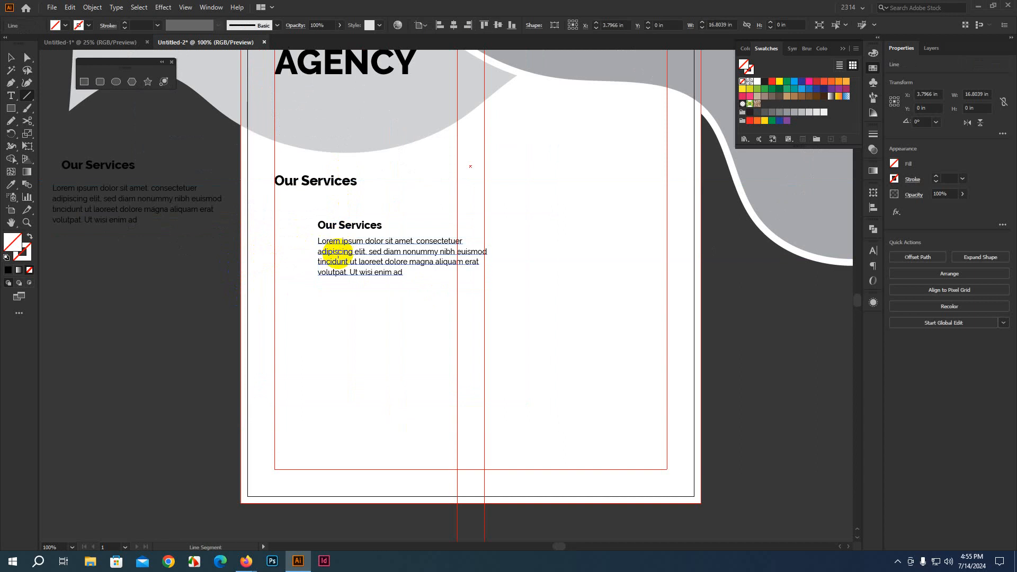
Step: Move the placeholder paragraph frame so its right edge sits on the left line of the centre gutter guides
{"action": "scroll", "coordinate": [340, 243], "scroll_direction": "up", "scroll_amount": 1}
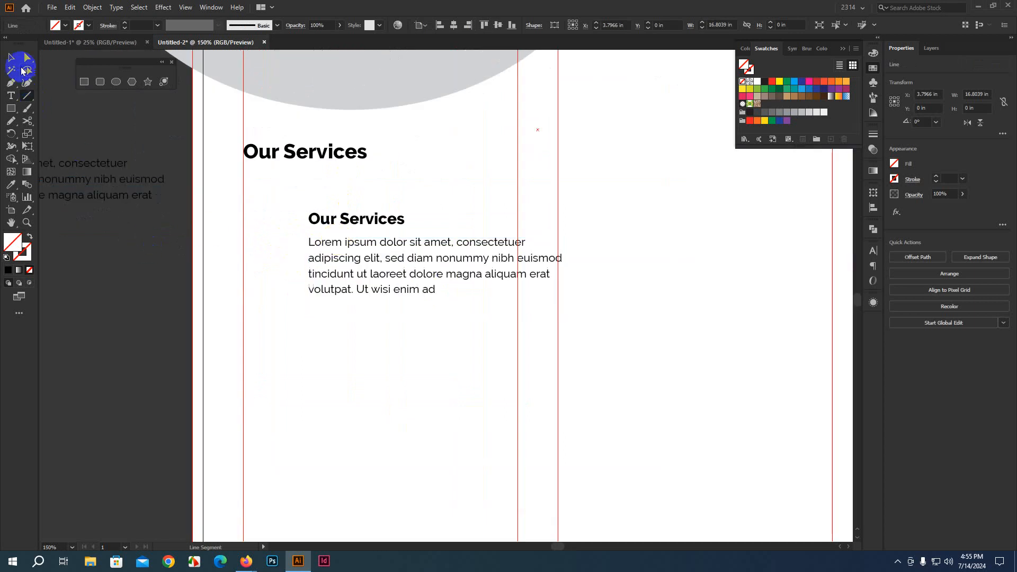
{"action": "left_click", "coordinate": [10, 58]}
{"action": "left_click", "coordinate": [386, 260]}
{"action": "left_click_drag", "start_coordinate": [385, 259], "coordinate": [338, 252]}
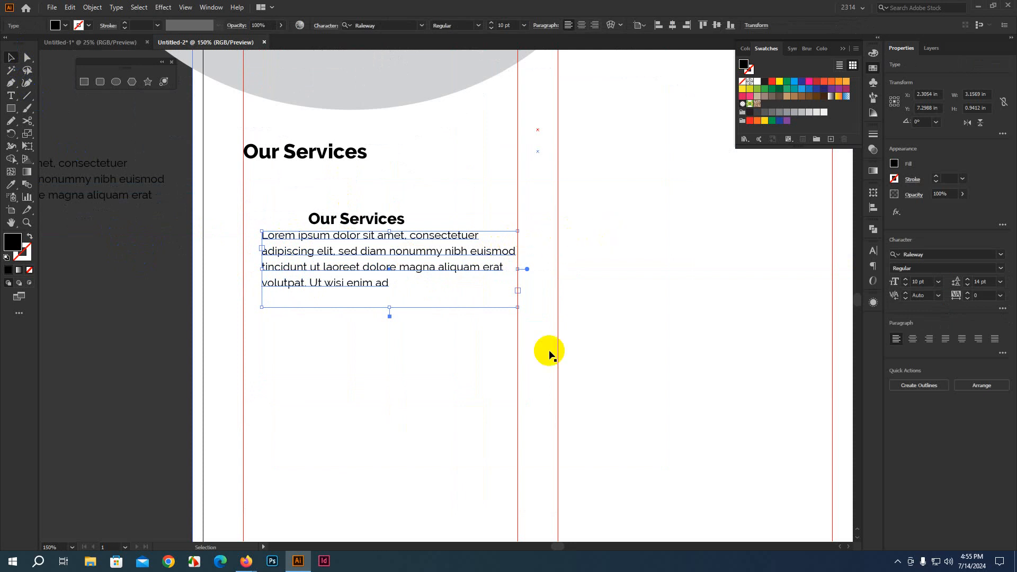
Step: Check the business flyer reference in the browser and narrow the paragraph frame from its left edge to about 2.91 in wide in Illustrator
{"action": "mouse_move", "coordinate": [255, 567]}
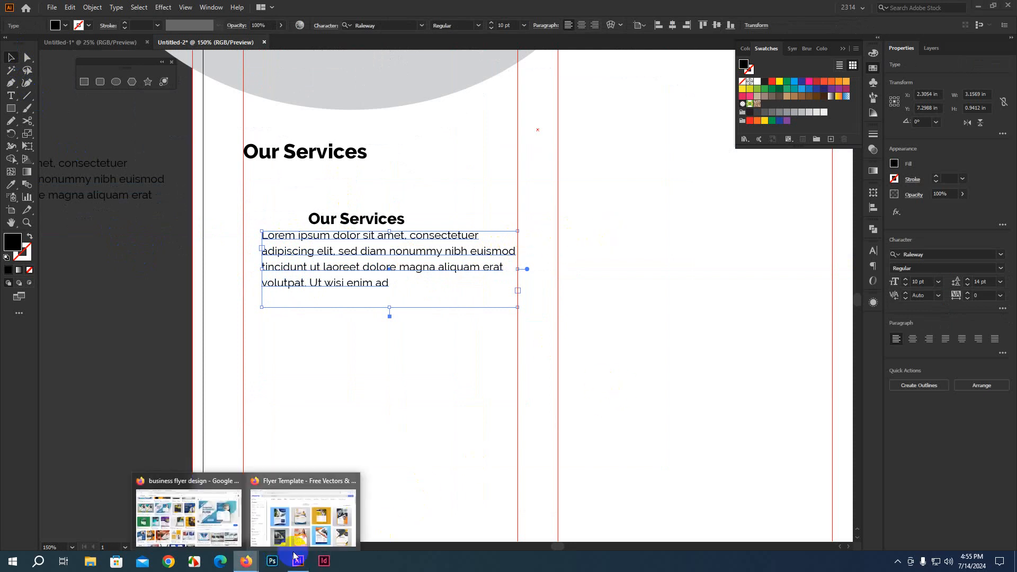
{"action": "left_click", "coordinate": [213, 529]}
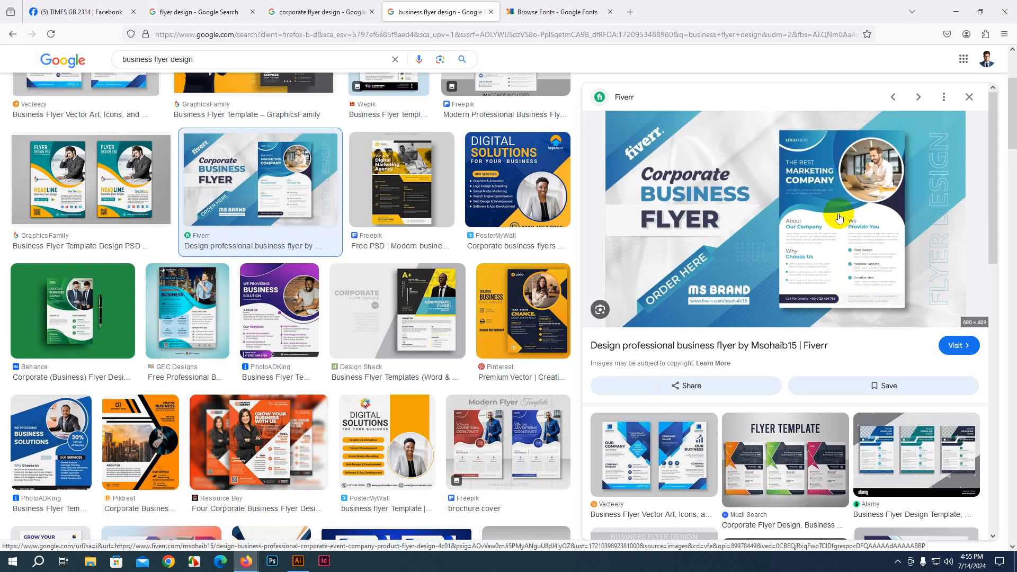
{"action": "left_click", "coordinate": [299, 561]}
{"action": "scroll", "coordinate": [464, 315], "scroll_direction": "down", "scroll_amount": 1}
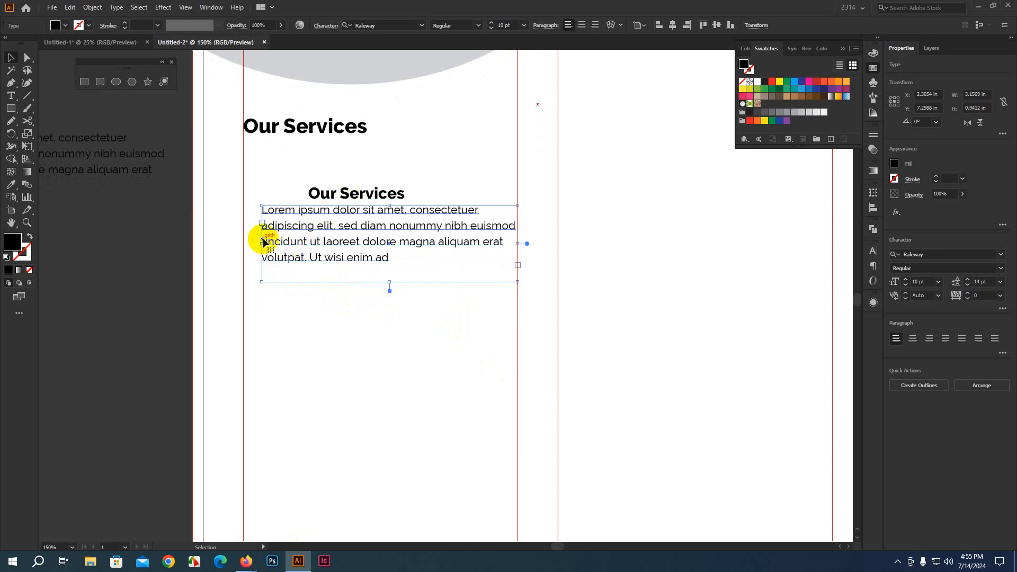
{"action": "left_click_drag", "start_coordinate": [263, 241], "coordinate": [282, 243]}
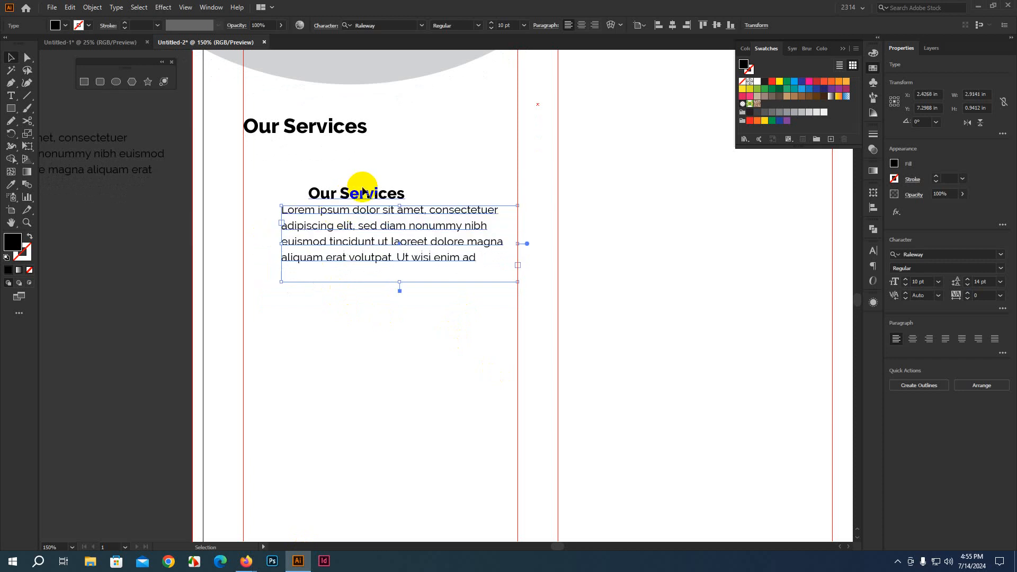
Step: Align the smaller "Our Services" heading with the paragraph's left edge, directly above it, and select the paragraph frame
{"action": "left_click_drag", "start_coordinate": [358, 195], "coordinate": [331, 194]}
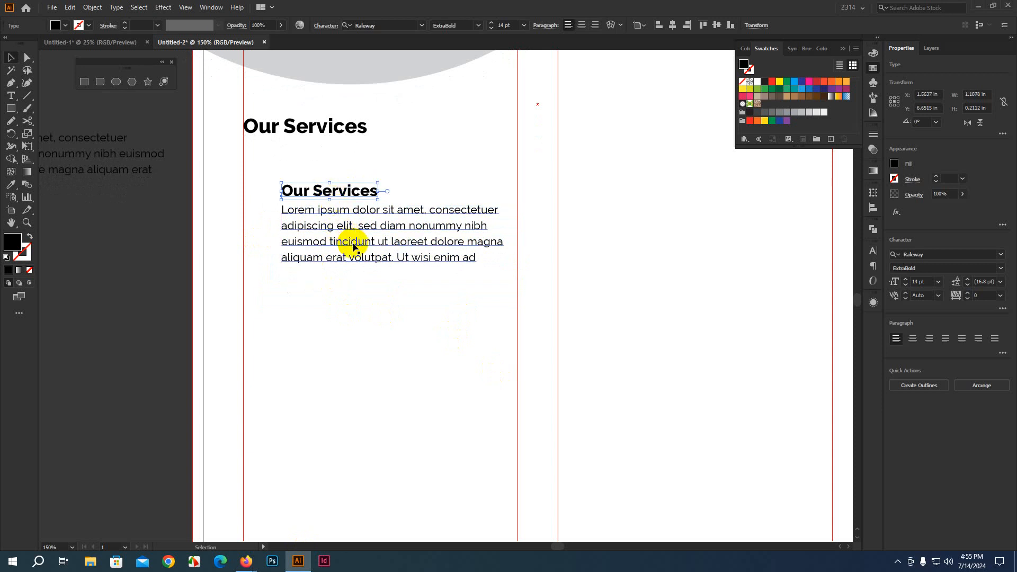
{"action": "left_click", "coordinate": [428, 227]}
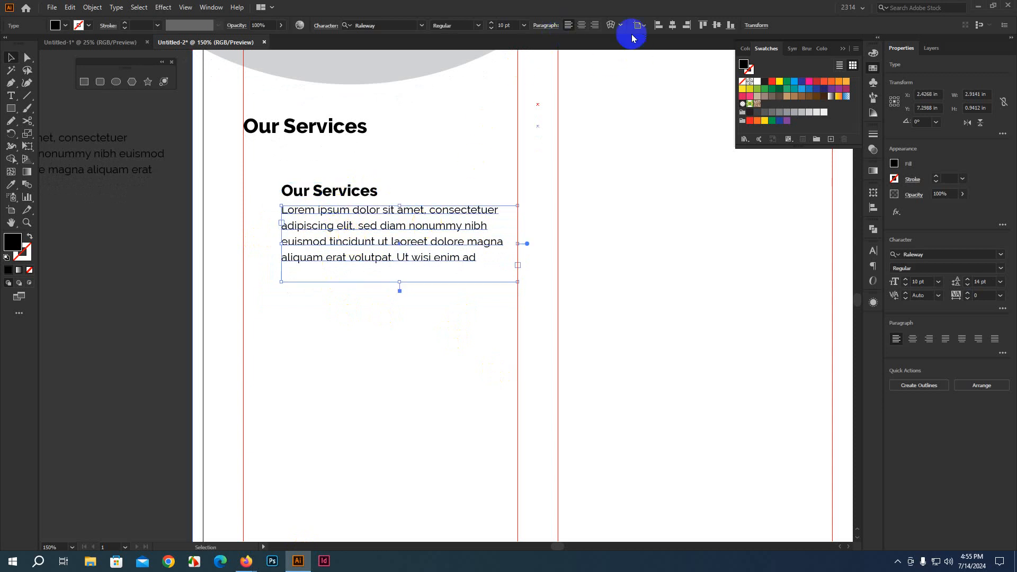
Step: Justify the placeholder paragraph with its last line aligned left and deselect it
{"action": "left_click", "coordinate": [540, 29]}
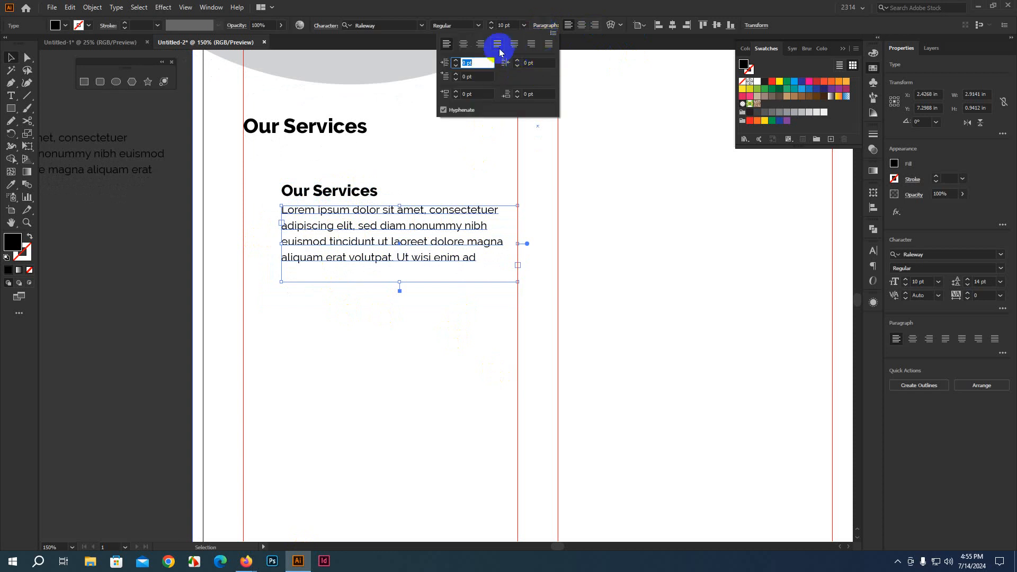
{"action": "left_click", "coordinate": [497, 44]}
{"action": "left_click", "coordinate": [89, 305]}
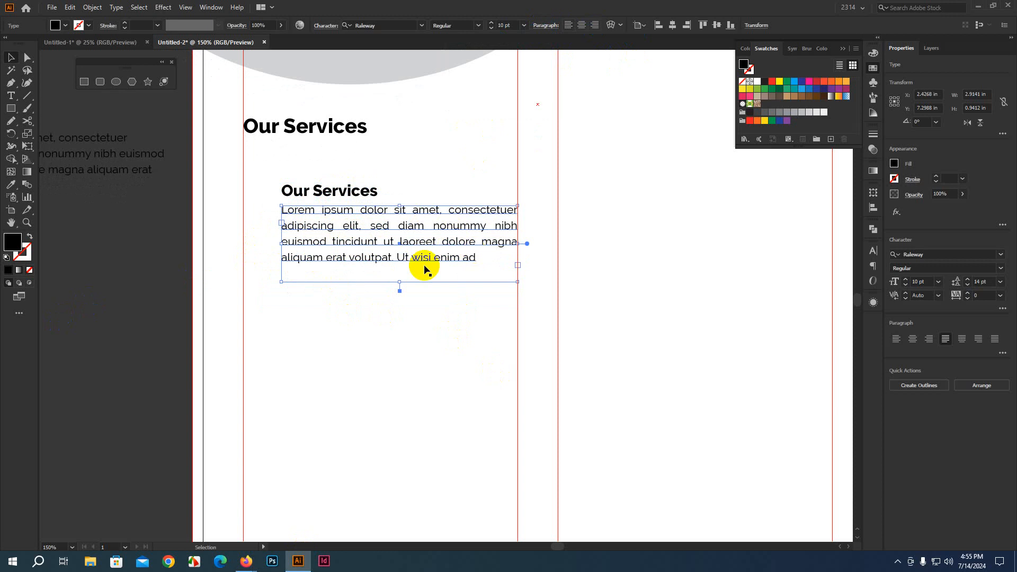
{"action": "left_click", "coordinate": [163, 281]}
{"action": "left_click", "coordinate": [402, 225]}
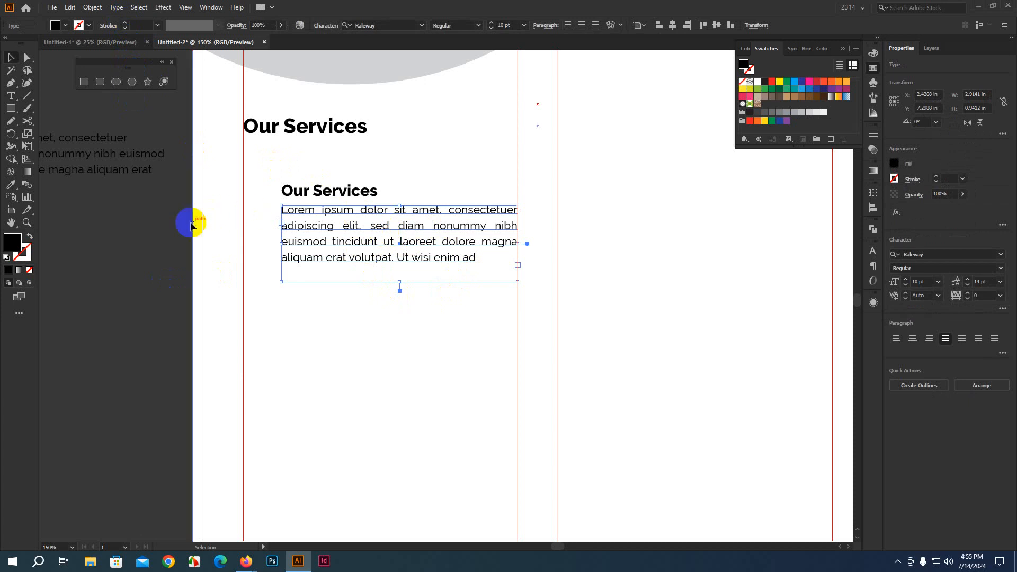
{"action": "left_click", "coordinate": [154, 254]}
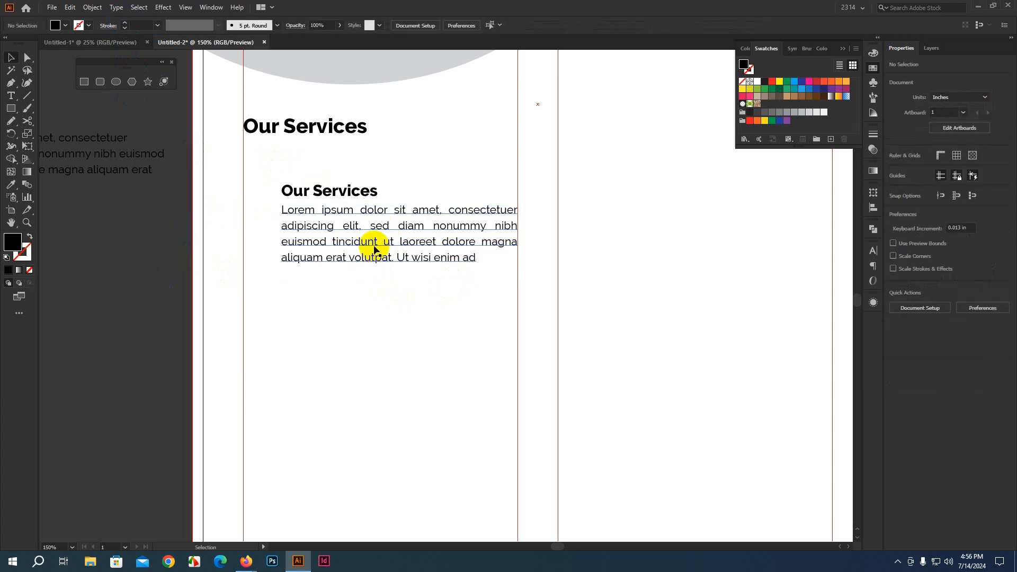
Step: Switch to Firefox and search Google for "lorem ipsum" in a new tab
{"action": "left_click", "coordinate": [246, 562]}
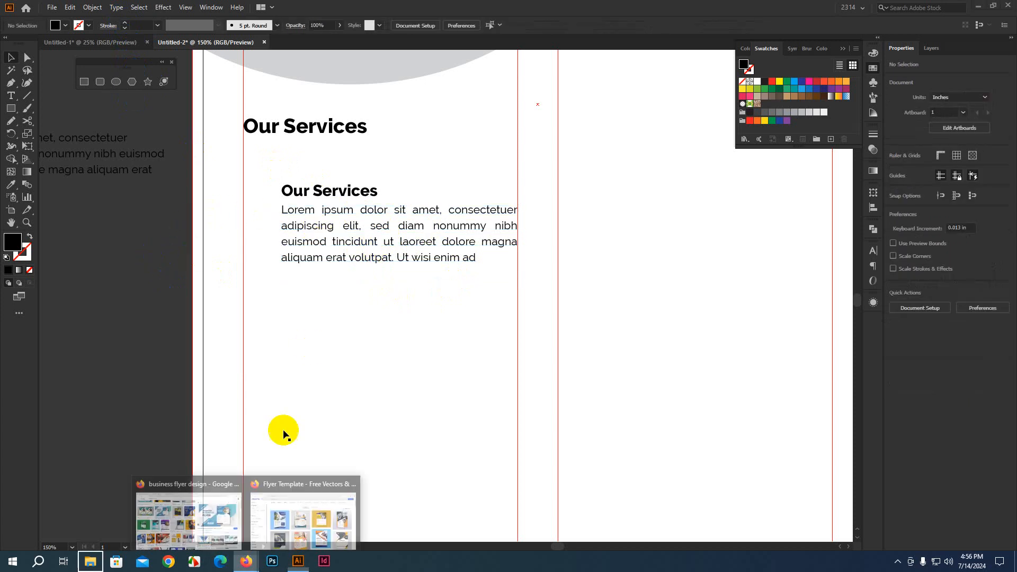
{"action": "right_click", "coordinate": [249, 565]}
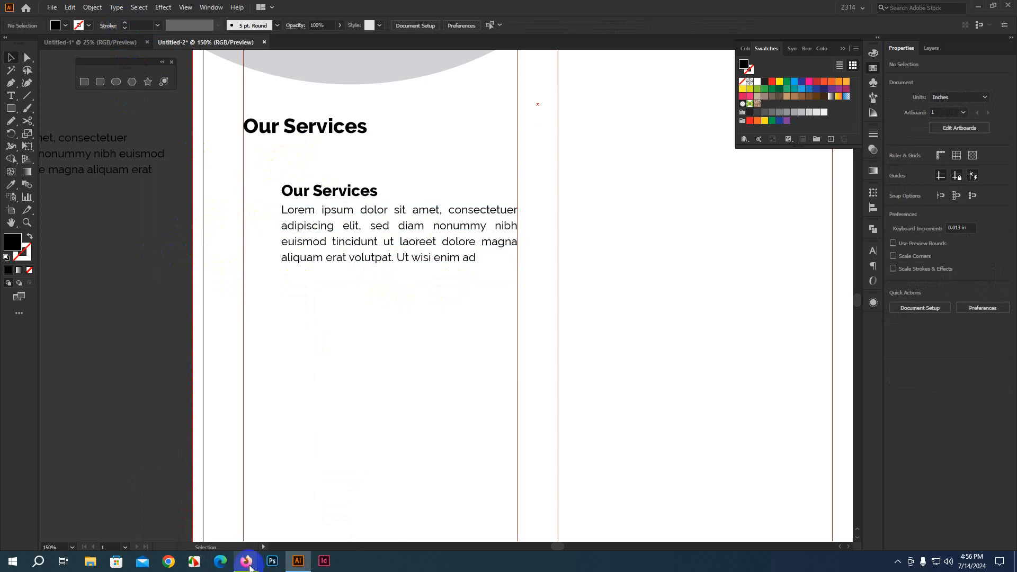
{"action": "left_click", "coordinate": [190, 512]}
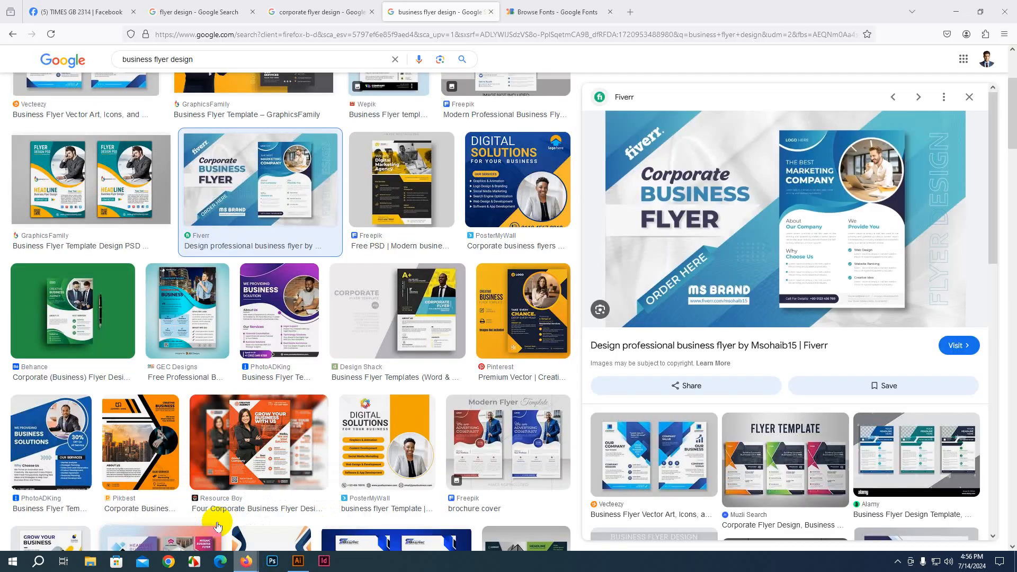
{"action": "left_click", "coordinate": [634, 11]}
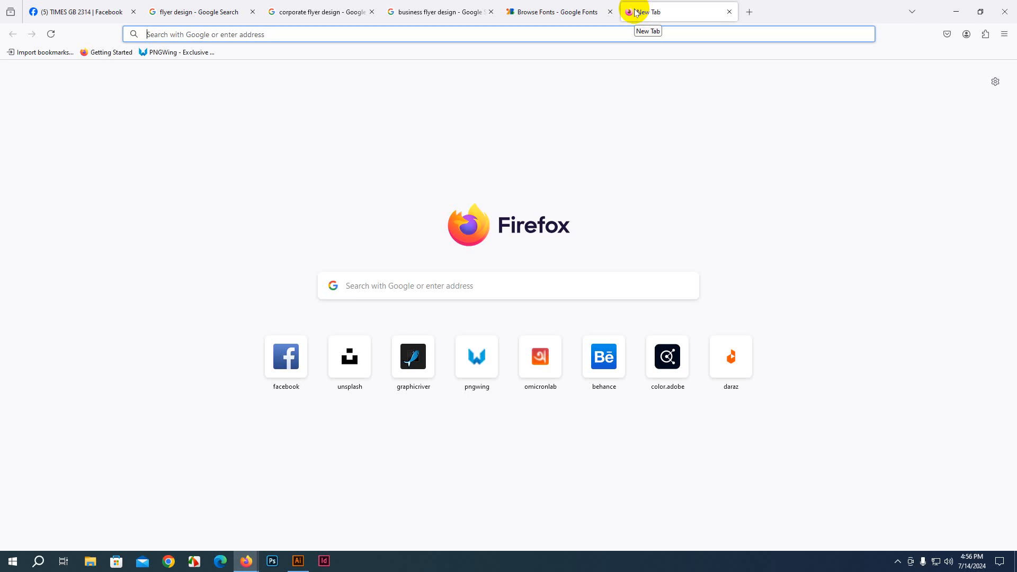
{"action": "type", "text": "lorem "}
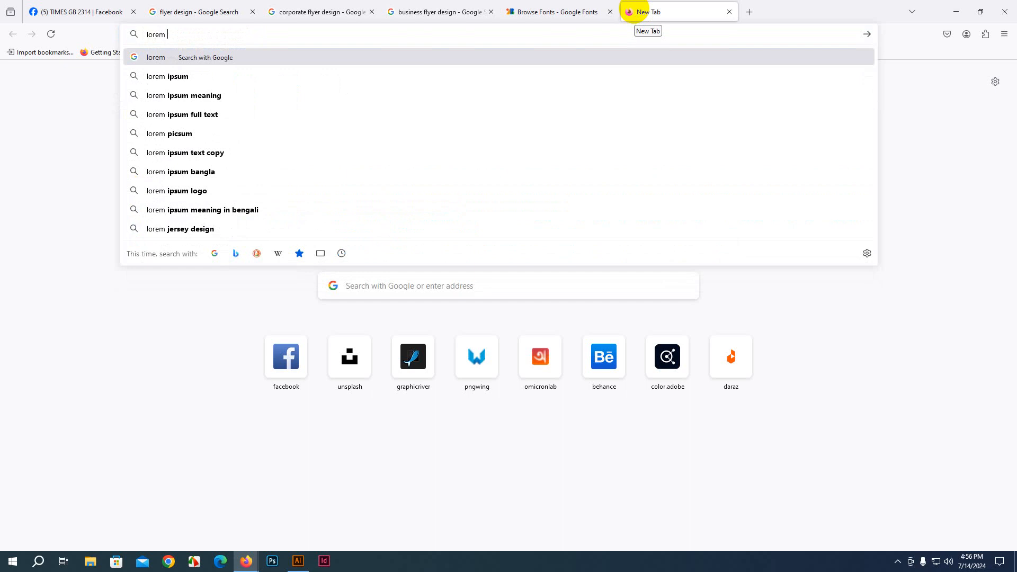
{"action": "type", "text": "ip"}
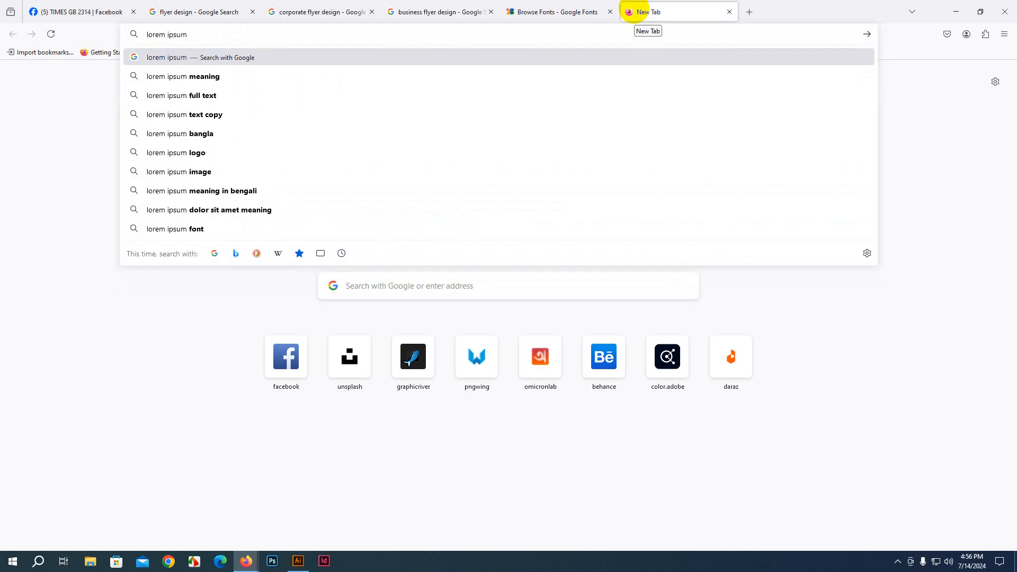
{"action": "type", "text": "sum"}
{"action": "key", "text": "Return"}
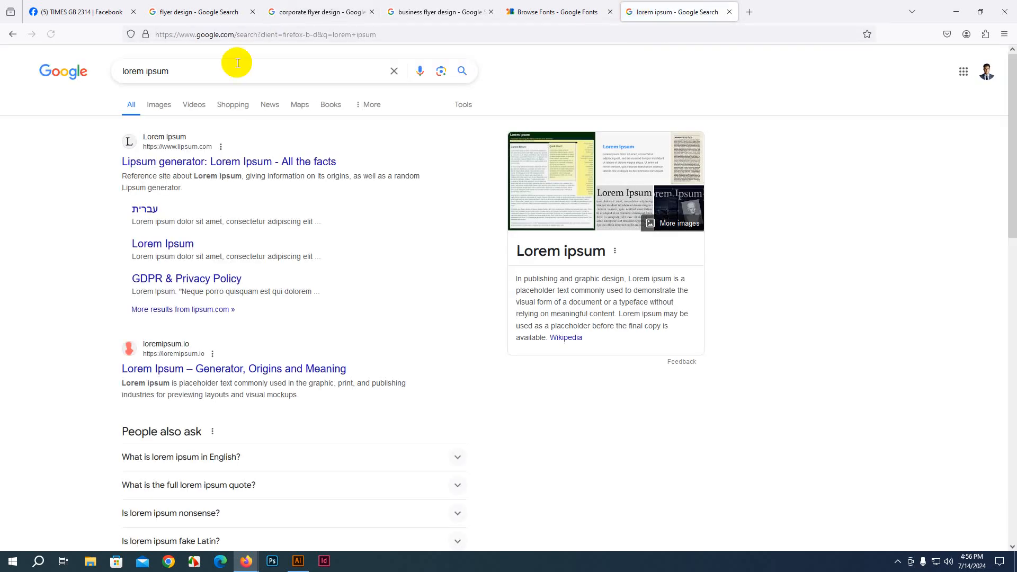
Step: Open the lipsum.com result and copy the paragraph under "What is Lorem Ipsum?"
{"action": "left_click", "coordinate": [157, 168]}
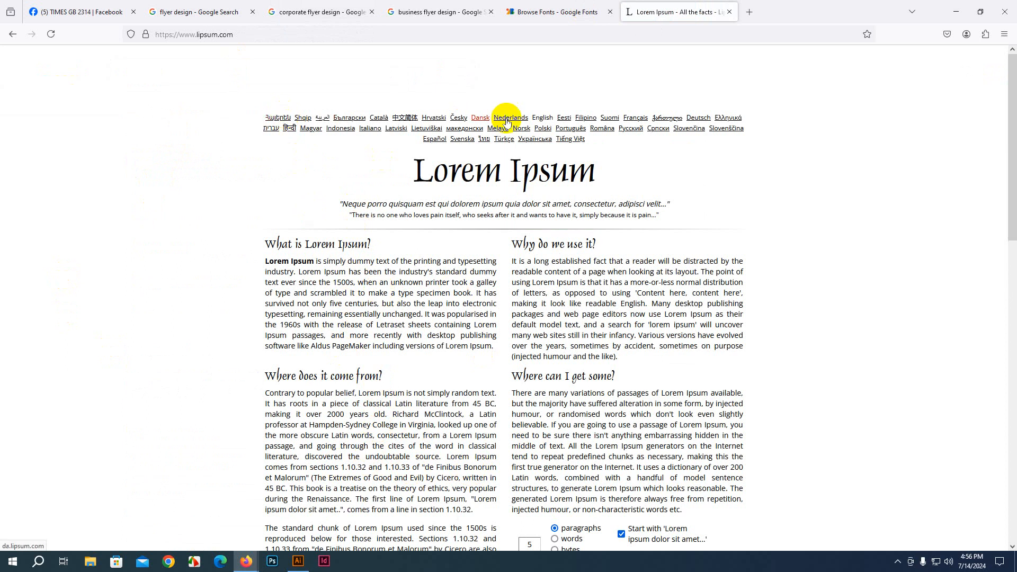
{"action": "left_click", "coordinate": [542, 121]}
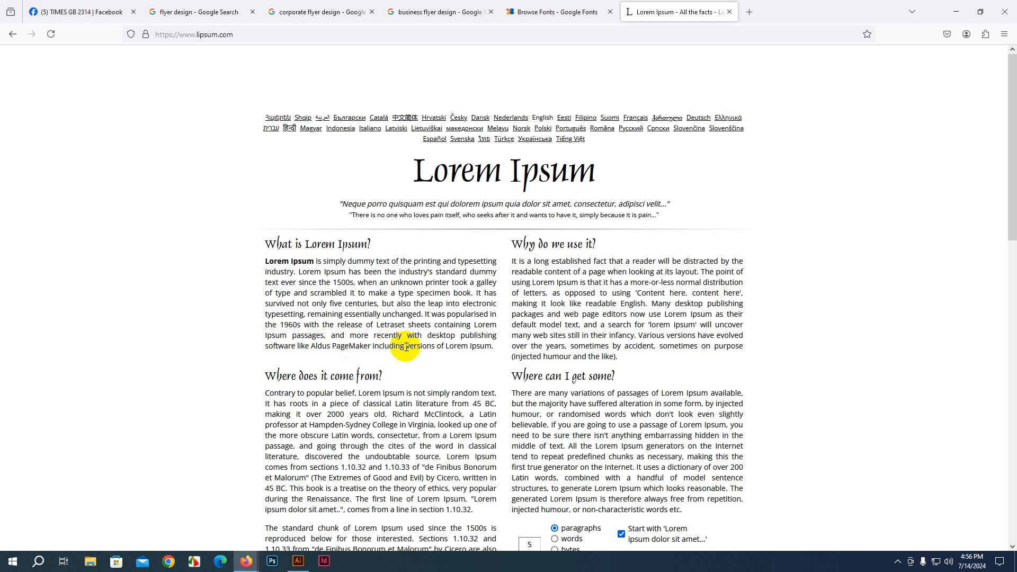
{"action": "left_click_drag", "start_coordinate": [492, 347], "coordinate": [264, 261]}
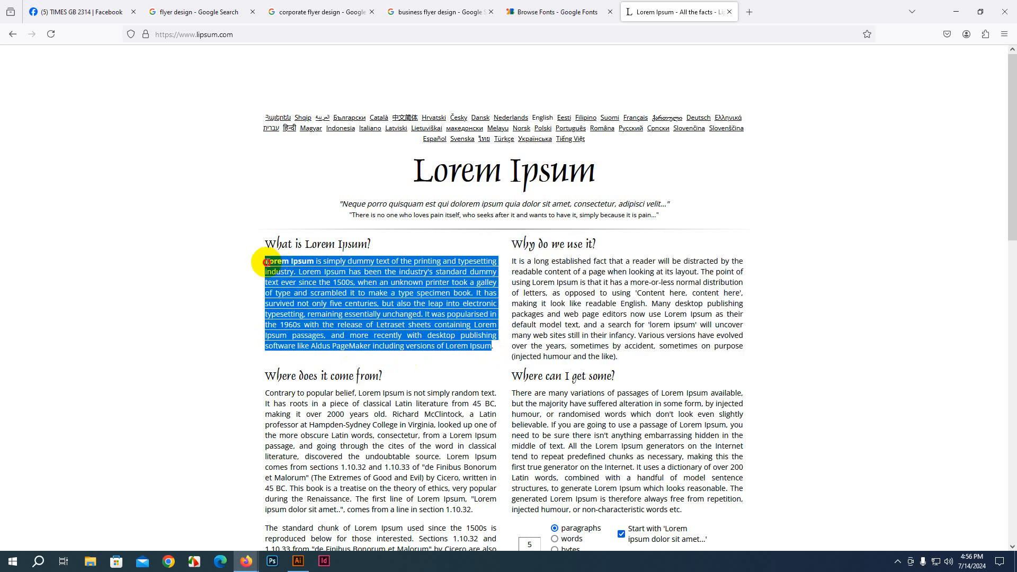
Step: Switch to Illustrator, draw a text frame about 2.63 by 2.31 in on the pasteboard beside the flyer, and paste the copied paragraph
{"action": "left_click", "coordinate": [298, 561]}
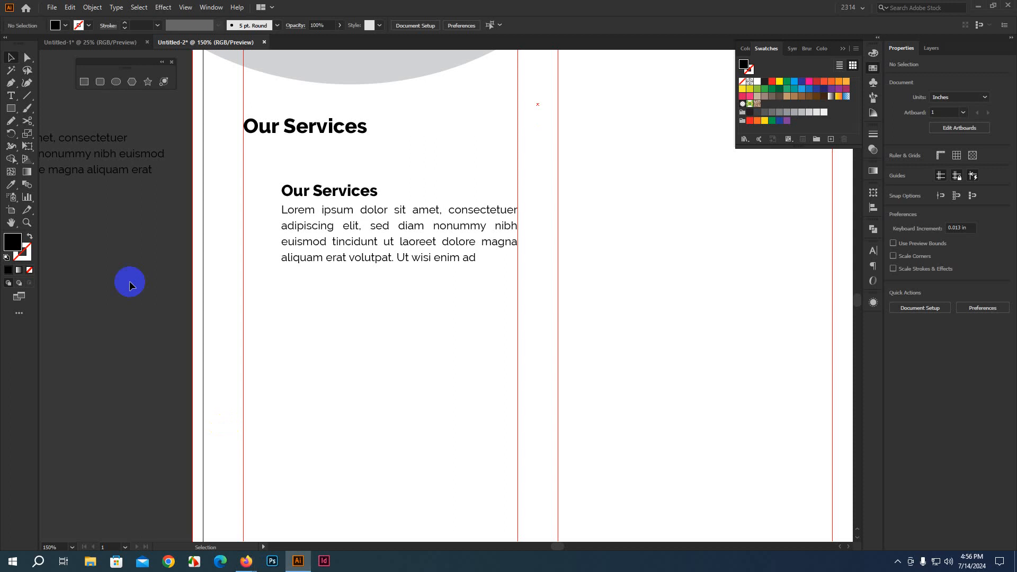
{"action": "left_click_drag", "start_coordinate": [120, 270], "coordinate": [311, 296]}
{"action": "left_click", "coordinate": [10, 95]}
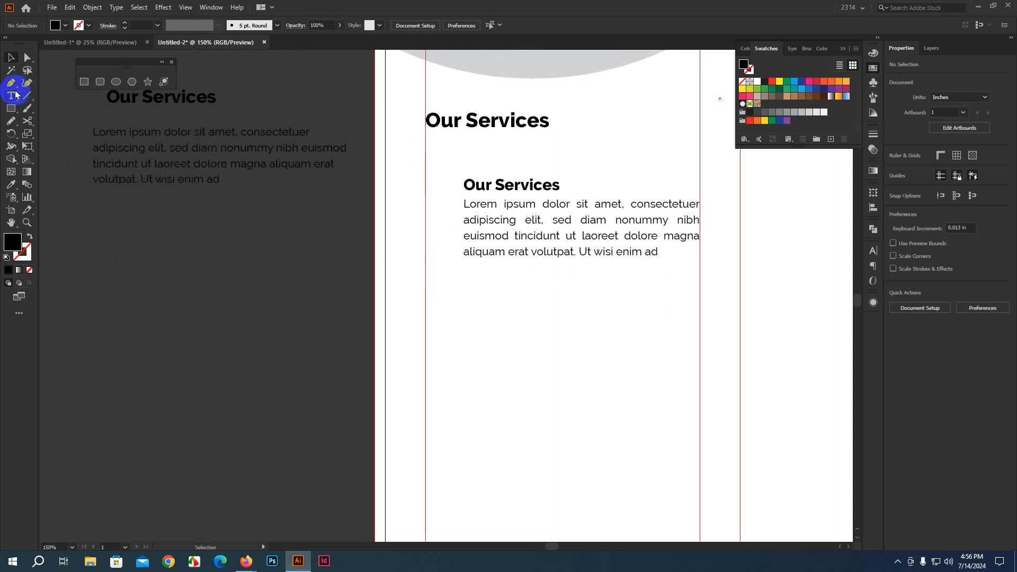
{"action": "left_click_drag", "start_coordinate": [81, 249], "coordinate": [295, 438]}
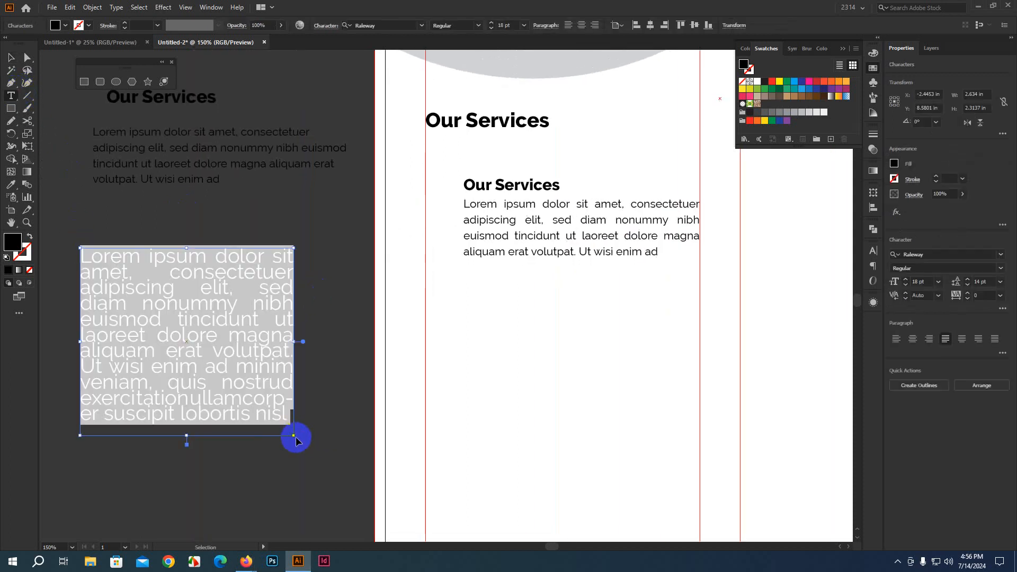
{"action": "key", "text": "ctrl+v"}
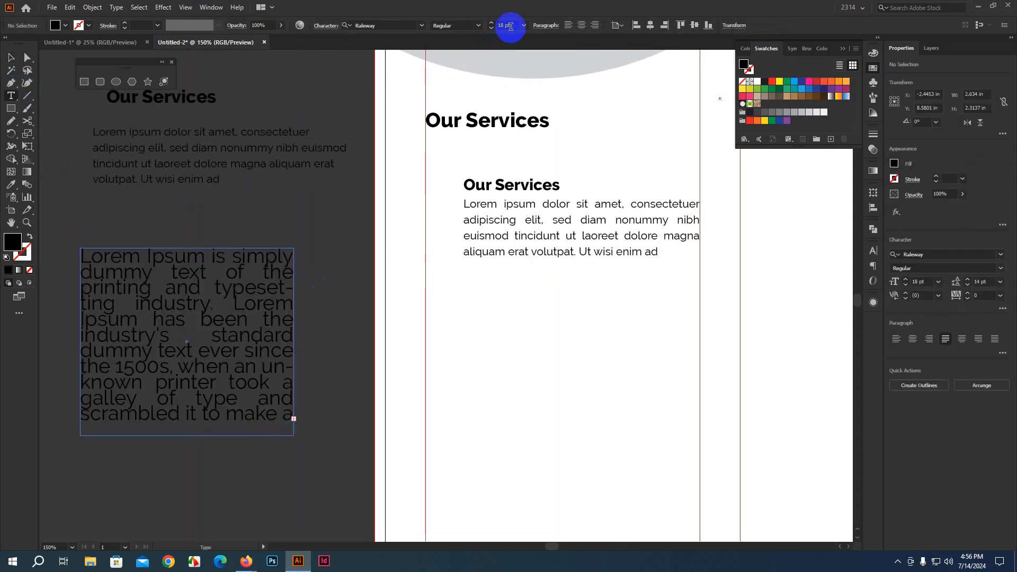
Step: Set the font size of the pasted pasteboard paragraph to 10 pt
{"action": "left_click", "coordinate": [523, 27]}
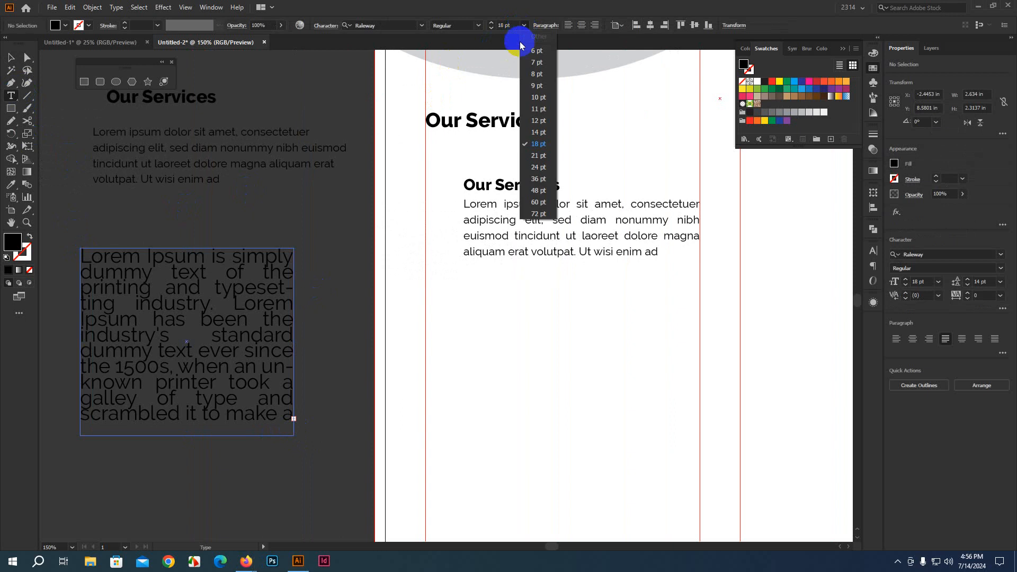
{"action": "left_click", "coordinate": [534, 98]}
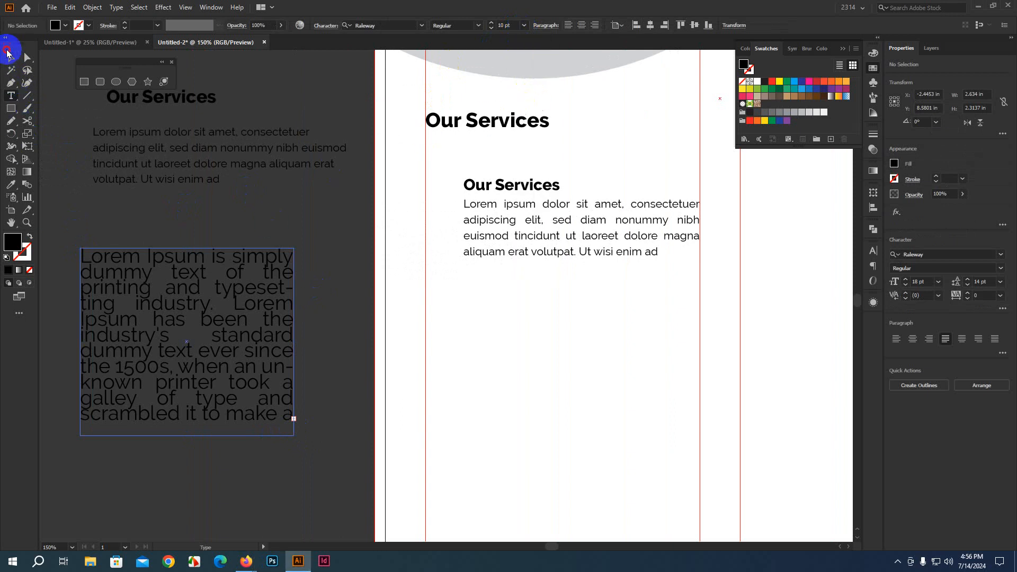
{"action": "left_click", "coordinate": [127, 217]}
{"action": "left_click", "coordinate": [11, 57]}
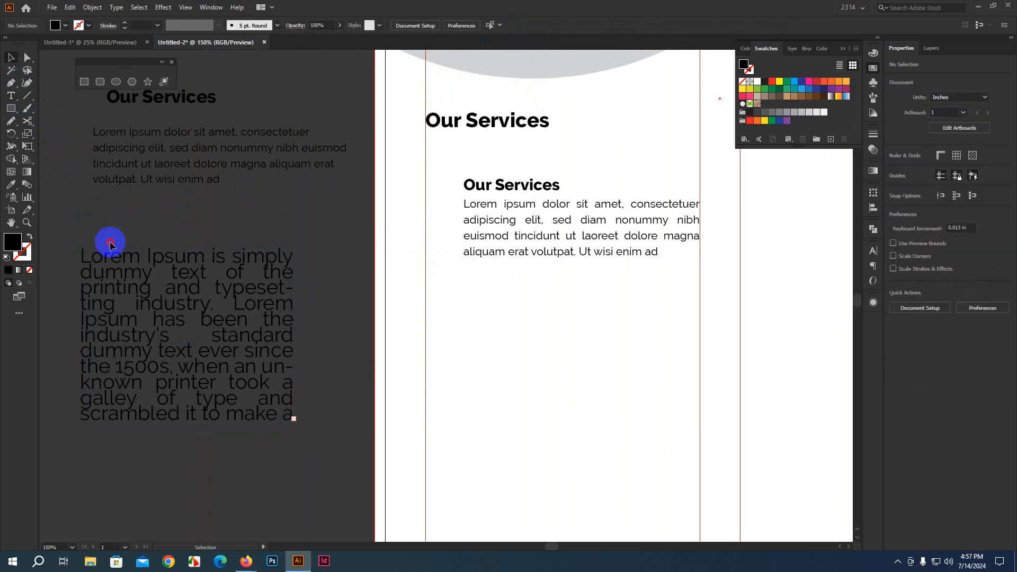
{"action": "left_click", "coordinate": [111, 256]}
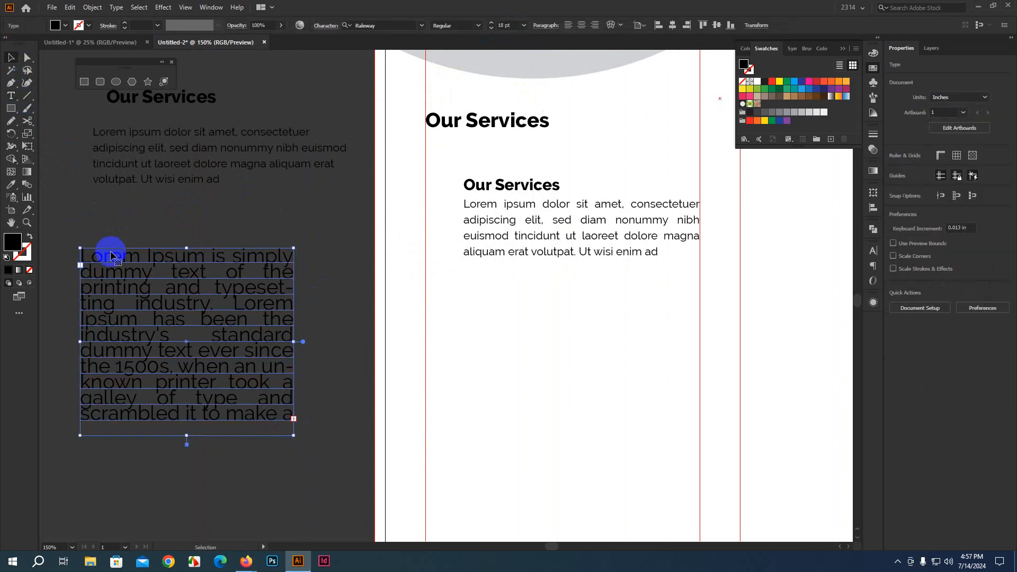
{"action": "left_click", "coordinate": [523, 27]}
{"action": "left_click", "coordinate": [535, 97]}
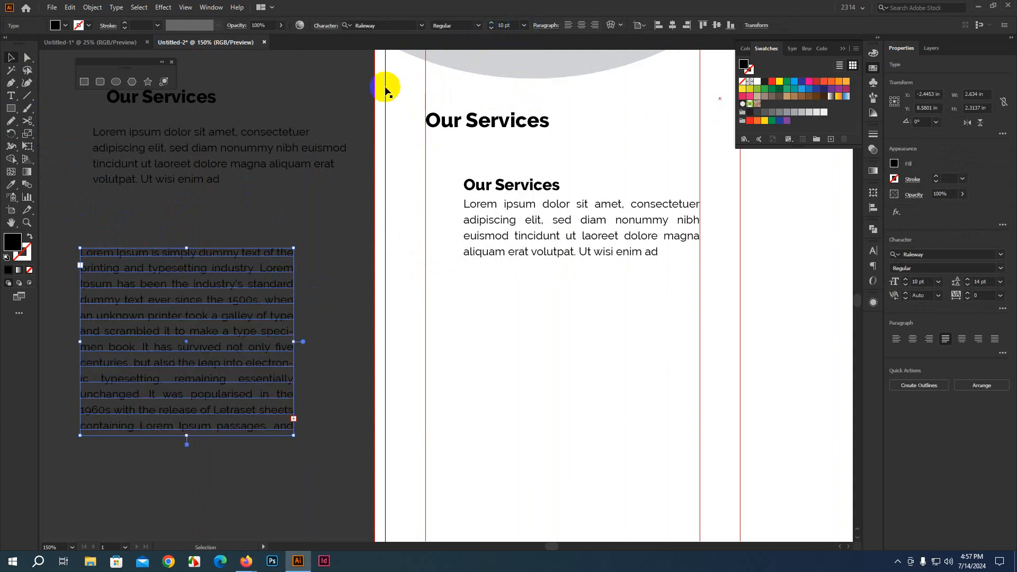
{"action": "left_click", "coordinate": [306, 229]}
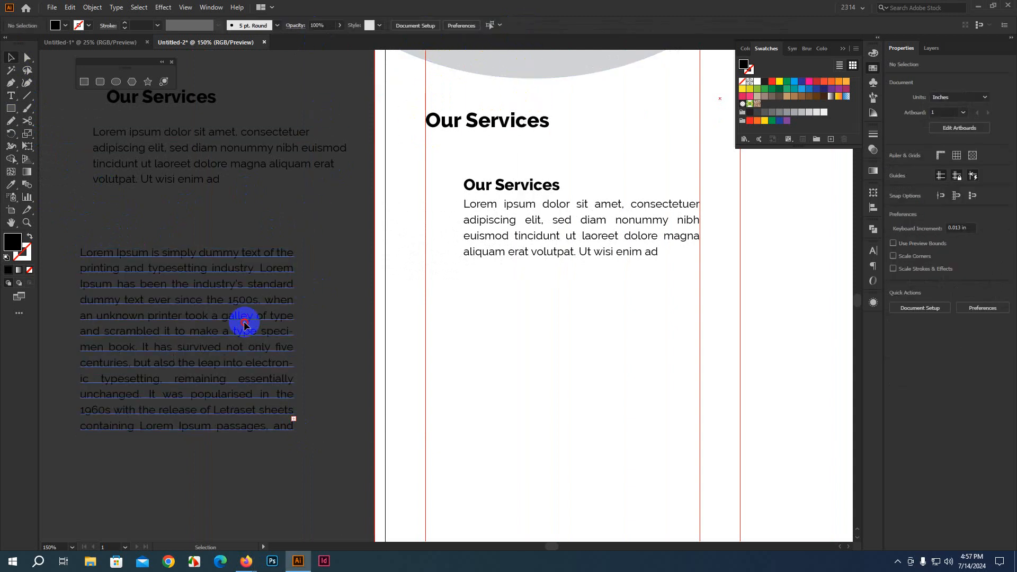
Step: Replace the flyer's small paragraph with the pasteboard text from "Lorem Ipsum is simply dummy text" through "has been the industry's", without a trailing space
{"action": "left_click", "coordinate": [243, 322]}
{"action": "left_click", "coordinate": [348, 339]}
{"action": "left_click", "coordinate": [217, 318]}
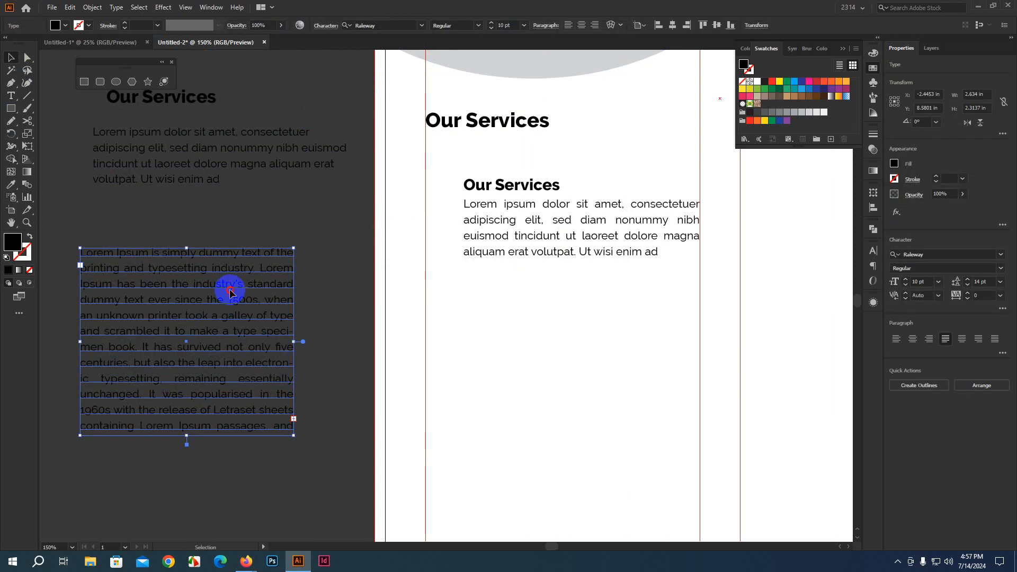
{"action": "double_click", "coordinate": [245, 286]}
{"action": "left_click_drag", "start_coordinate": [245, 286], "coordinate": [81, 255]}
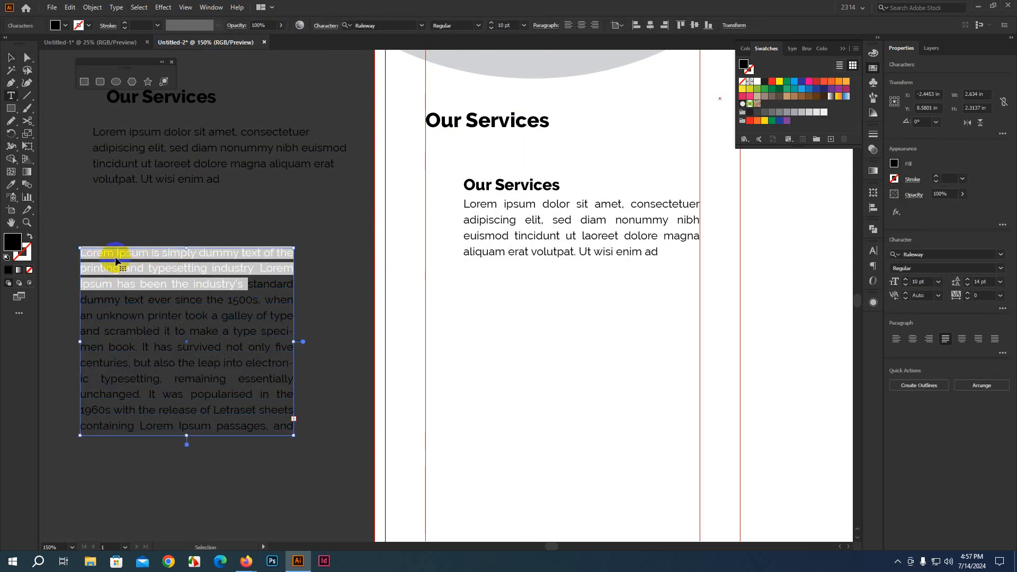
{"action": "left_click", "coordinate": [640, 253]}
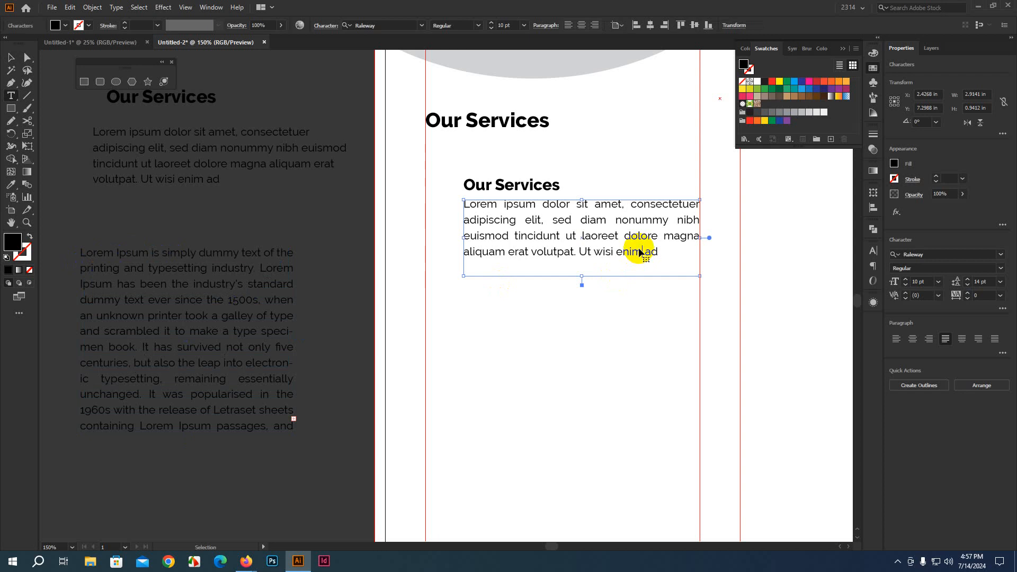
{"action": "triple_click", "coordinate": [640, 252]}
{"action": "type", "text": "Lorem Ipsum is simply dummy text of the printing and typesetting industry. Lorem Ipsum has been the industry's"}
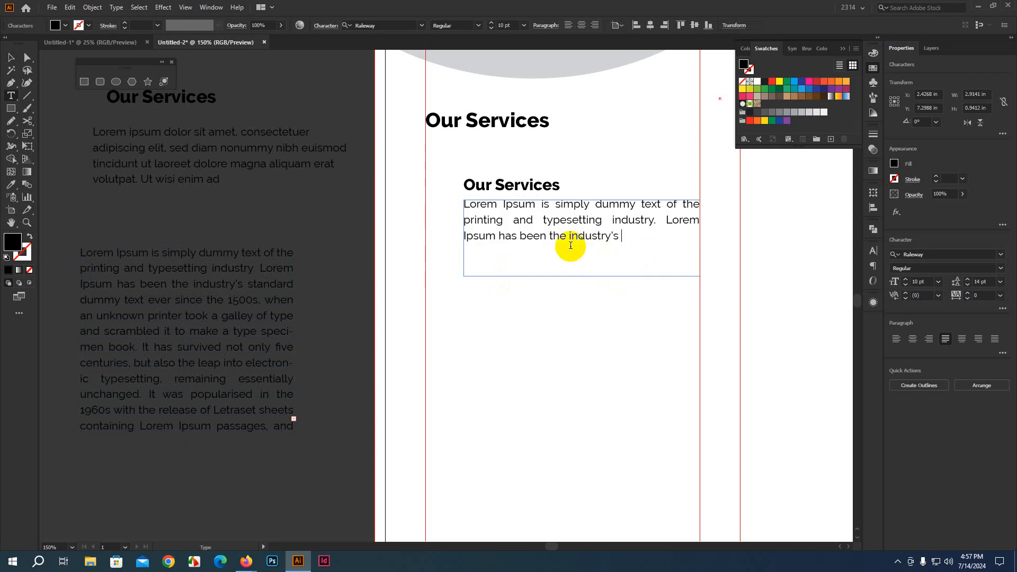
{"action": "key", "text": "BackSpace"}
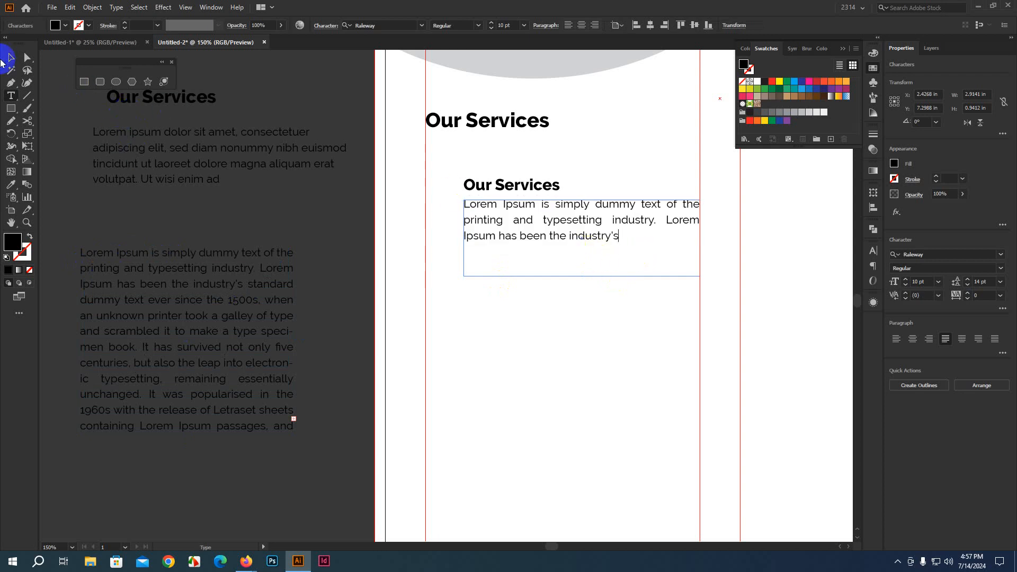
Step: Resize the paragraph frame to about 2.70 by 0.56 in, keeping its right edge on the gutter guide, and align the smaller "Our Services" heading with its left edge
{"action": "left_click", "coordinate": [9, 53]}
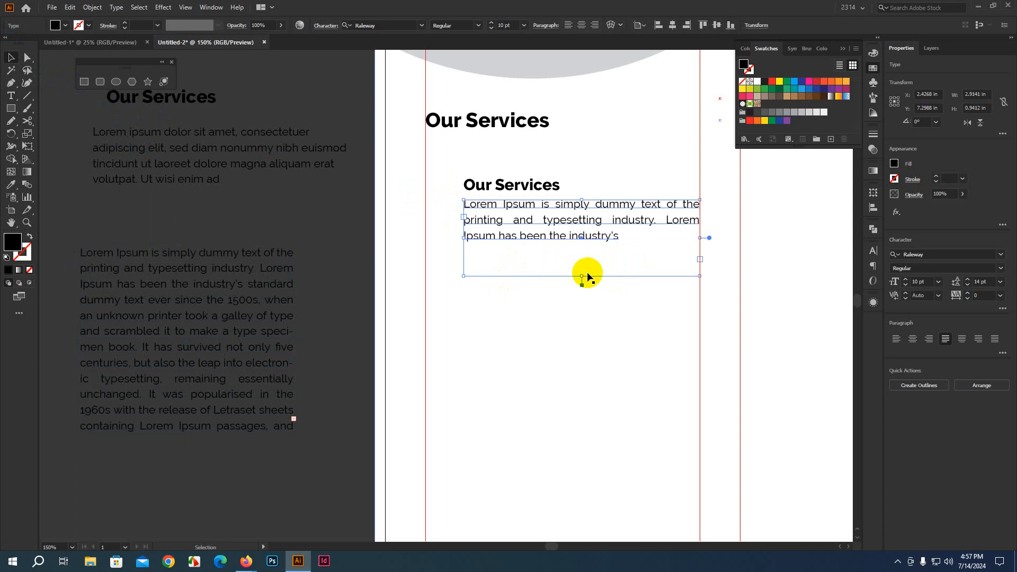
{"action": "left_click_drag", "start_coordinate": [581, 276], "coordinate": [581, 246]}
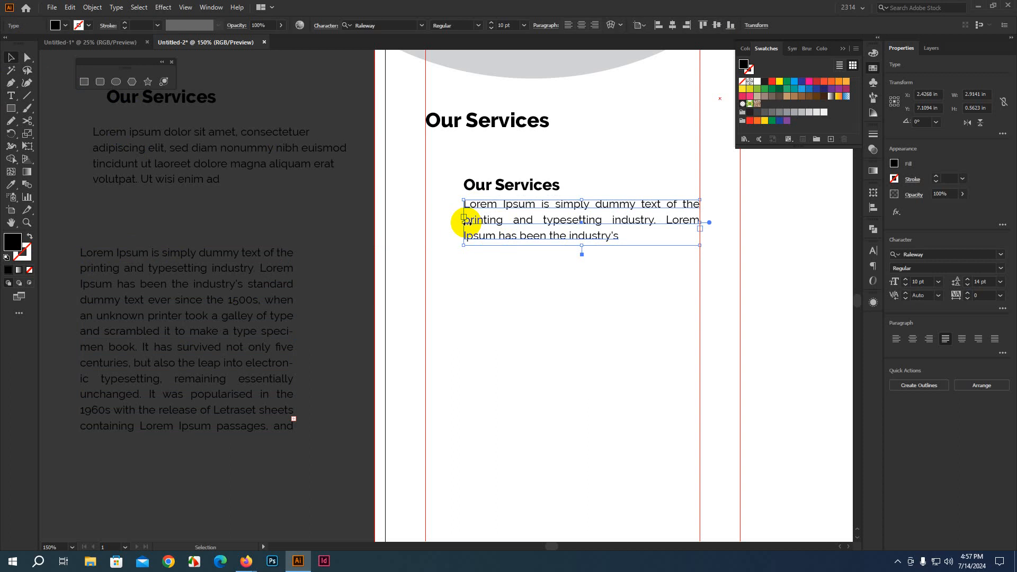
{"action": "left_click_drag", "start_coordinate": [464, 223], "coordinate": [498, 192]}
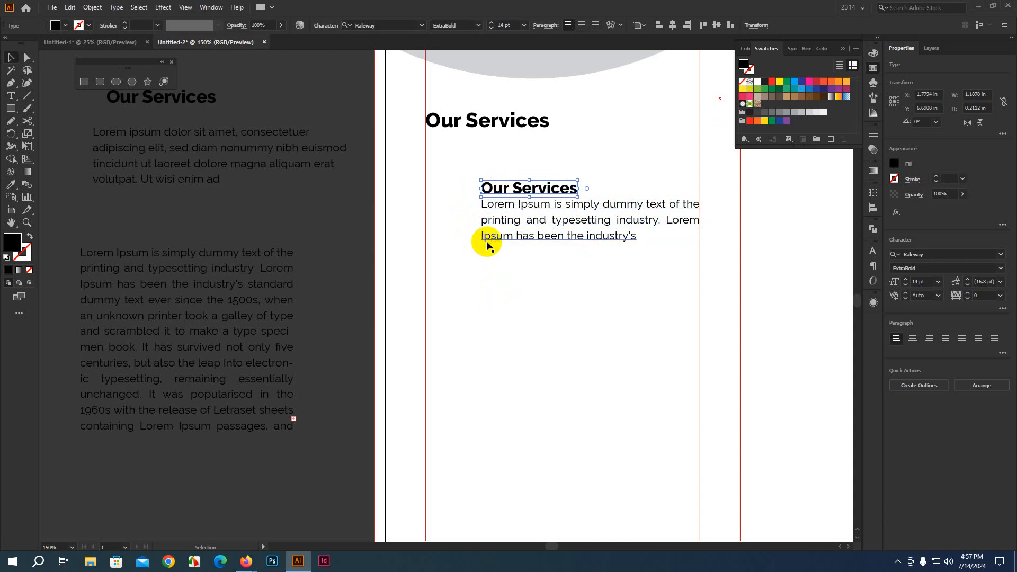
Step: Widen the small paragraph's frame leftward to about 2.78 in and move the smaller "Our Services" heading to its left edge
{"action": "left_click", "coordinate": [356, 249]}
{"action": "scroll", "coordinate": [356, 249], "scroll_direction": "down", "scroll_amount": 3}
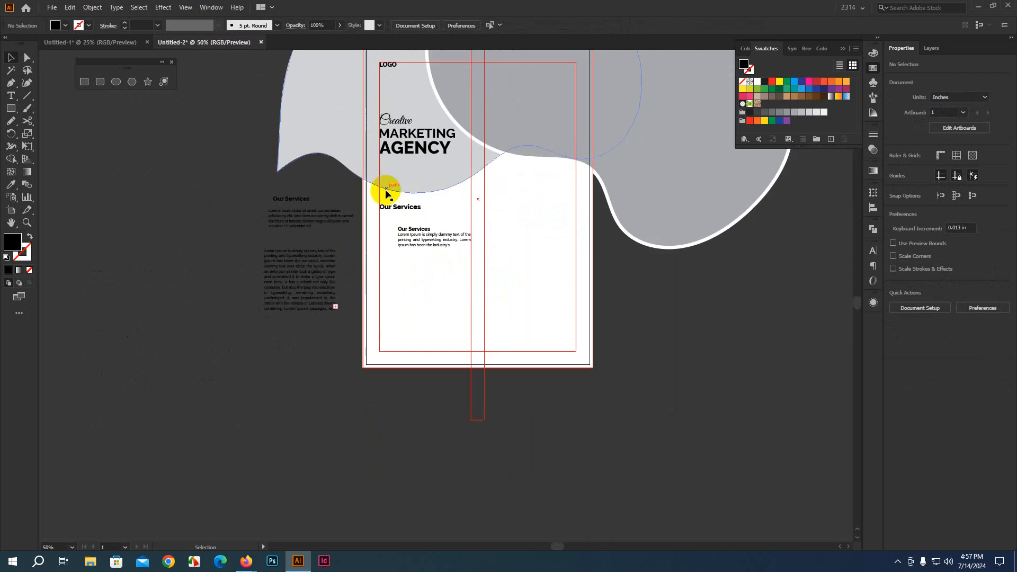
{"action": "scroll", "coordinate": [399, 242], "scroll_direction": "up", "scroll_amount": 4}
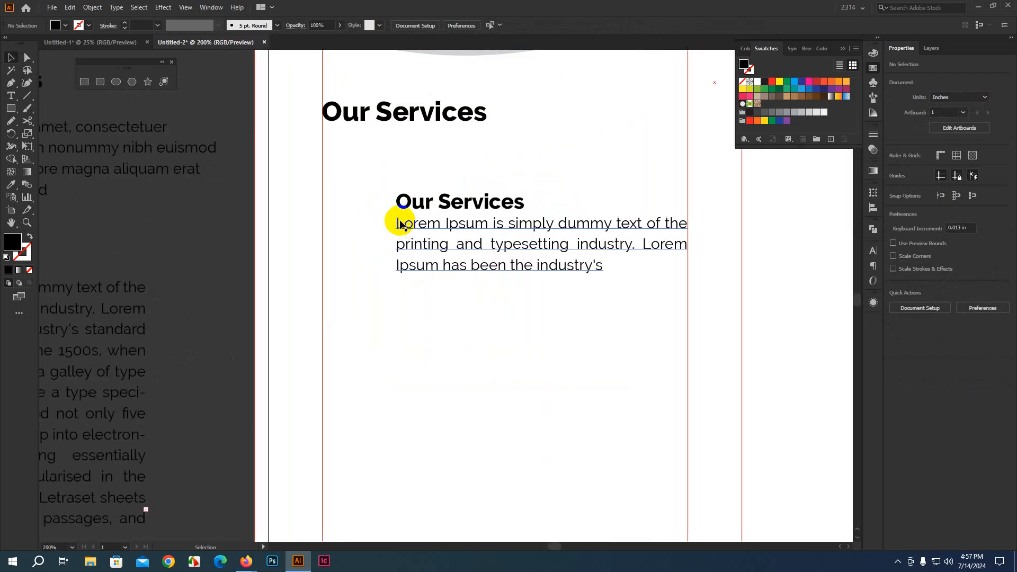
{"action": "left_click", "coordinate": [441, 207]}
{"action": "left_click", "coordinate": [427, 230]}
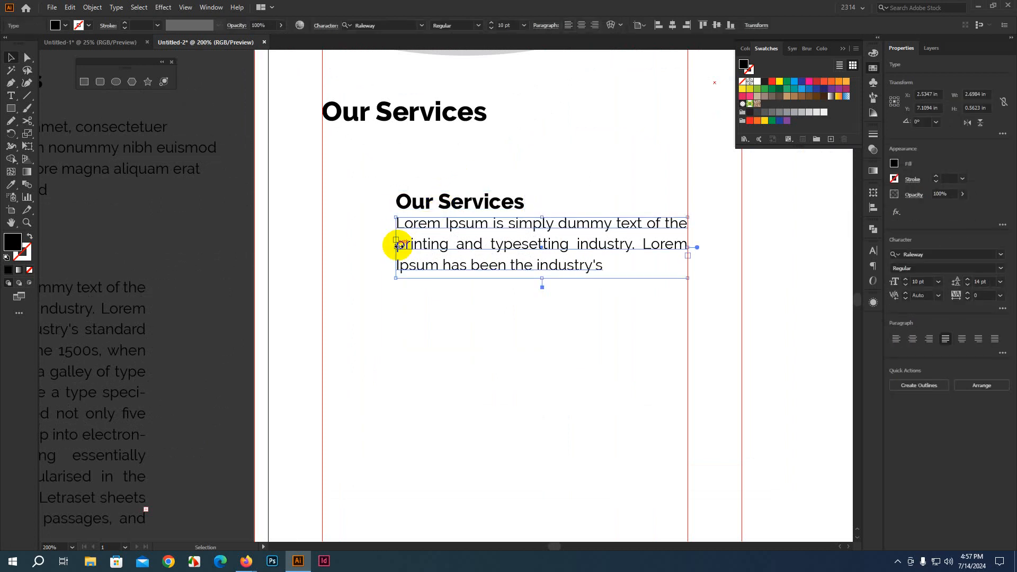
{"action": "left_click_drag", "start_coordinate": [400, 245], "coordinate": [391, 247]}
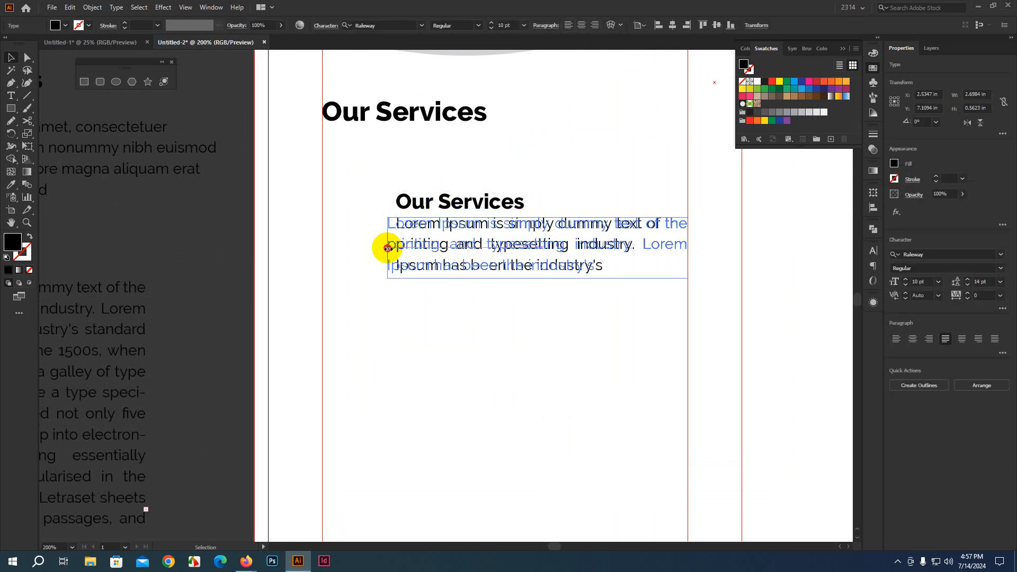
{"action": "left_click", "coordinate": [431, 204]}
{"action": "left_click_drag", "start_coordinate": [430, 203], "coordinate": [422, 197]}
{"action": "left_click", "coordinate": [328, 246]}
{"action": "scroll", "coordinate": [440, 214], "scroll_direction": "up", "scroll_amount": 4}
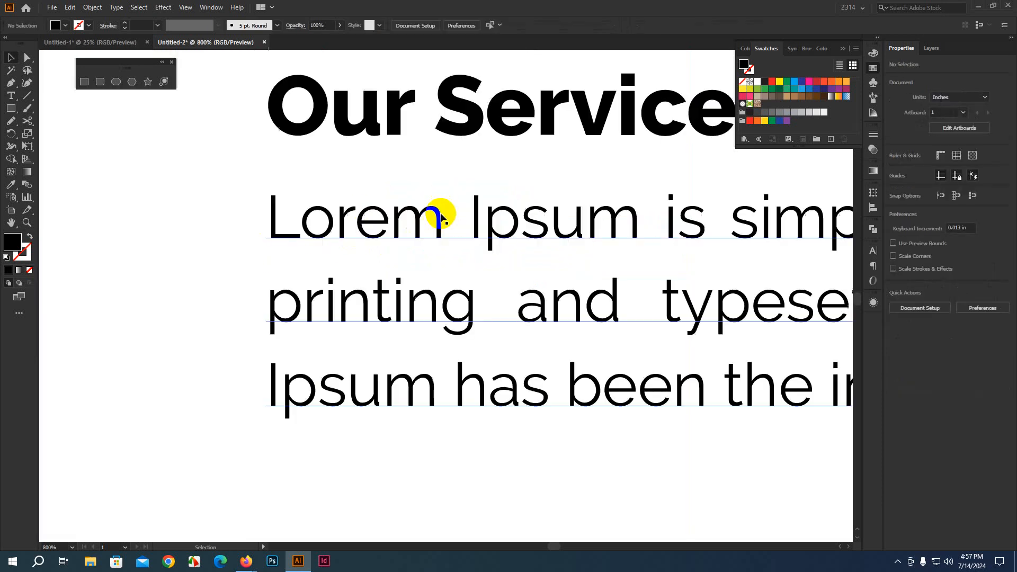
Step: Draw a black circle about 0.41 in across between the left margin guide and the smaller "Our Services" heading
{"action": "scroll", "coordinate": [441, 214], "scroll_direction": "down", "scroll_amount": 5}
{"action": "left_click", "coordinate": [116, 82]}
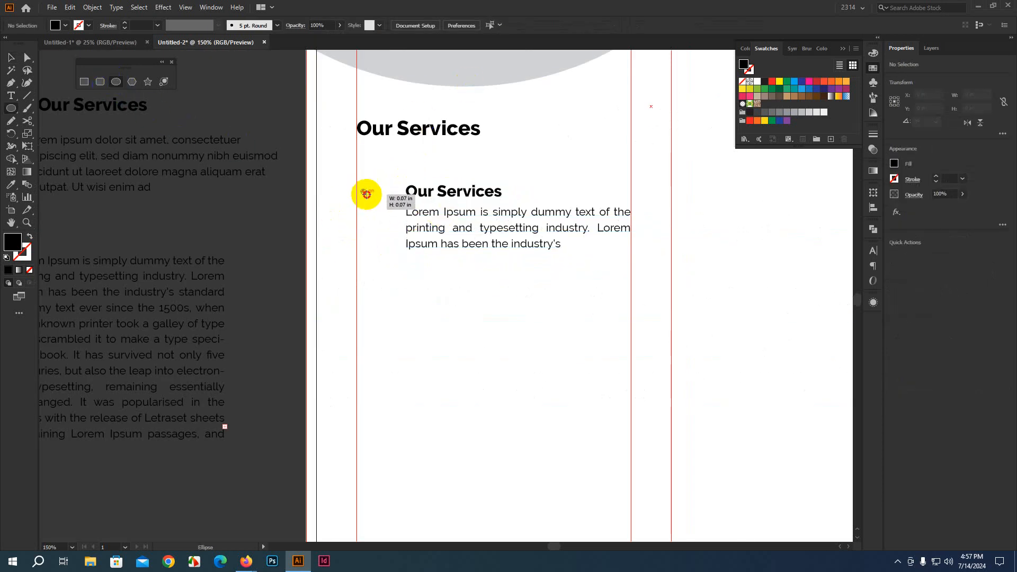
{"action": "left_click_drag", "start_coordinate": [361, 190], "coordinate": [388, 222]}
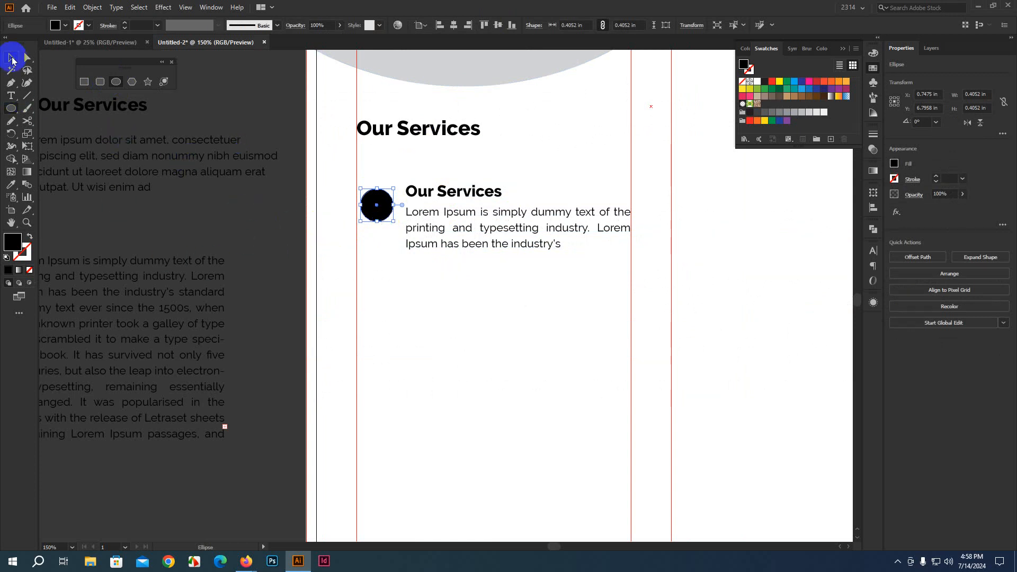
{"action": "left_click", "coordinate": [12, 57]}
Step: Nudge the small paragraph up two increments toward its heading, to a Y position of about 7.08 in
{"action": "scroll", "coordinate": [262, 271], "scroll_direction": "down", "scroll_amount": 2}
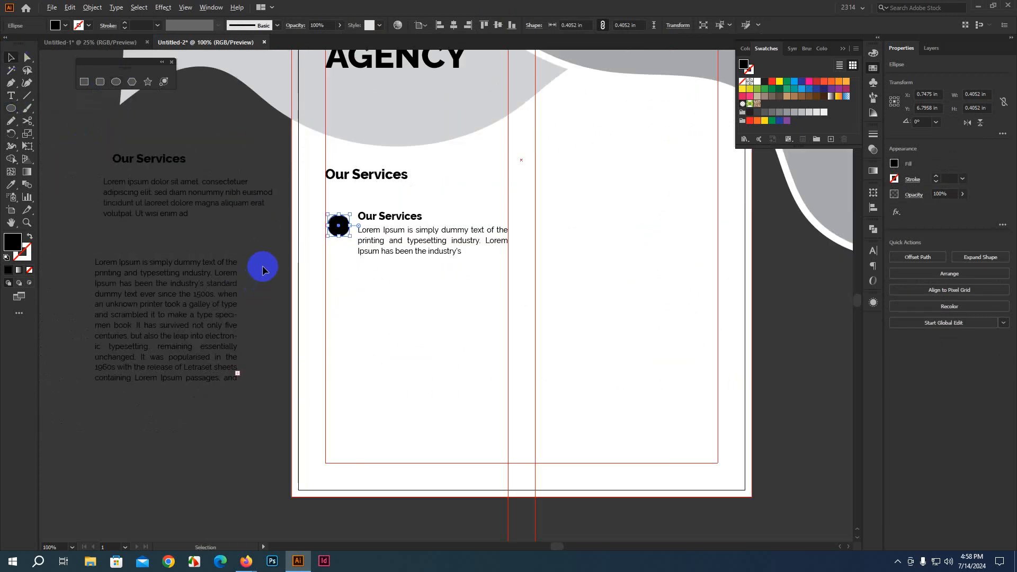
{"action": "scroll", "coordinate": [307, 284], "scroll_direction": "up", "scroll_amount": 2}
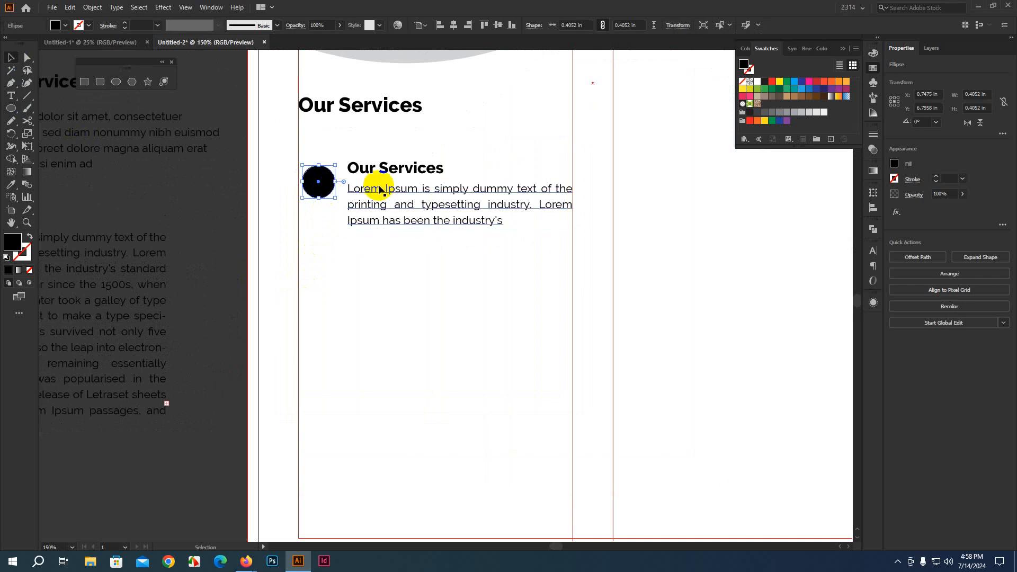
{"action": "left_click", "coordinate": [446, 232]}
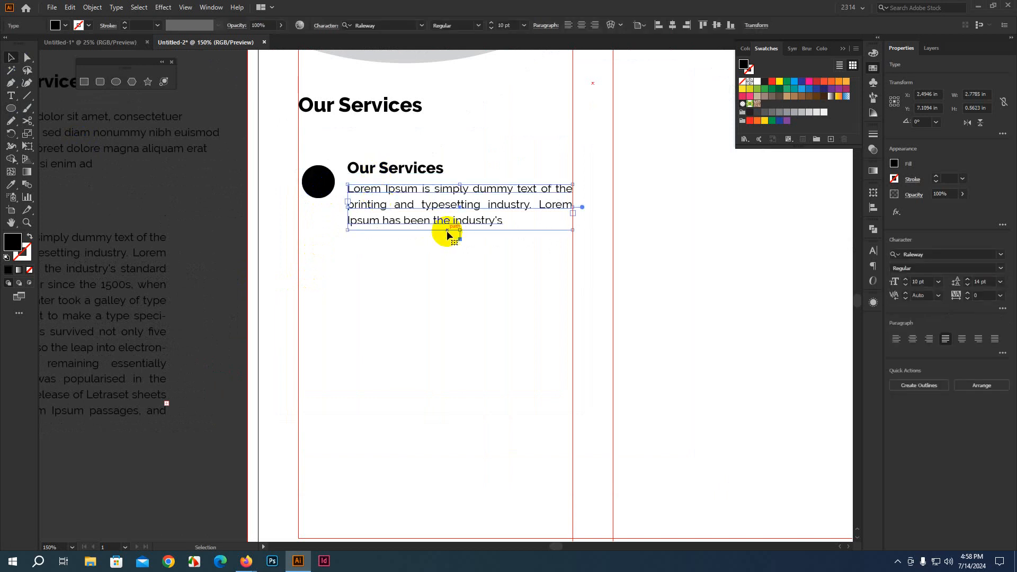
{"action": "key", "text": "Up"}
{"action": "key", "text": "Up"}
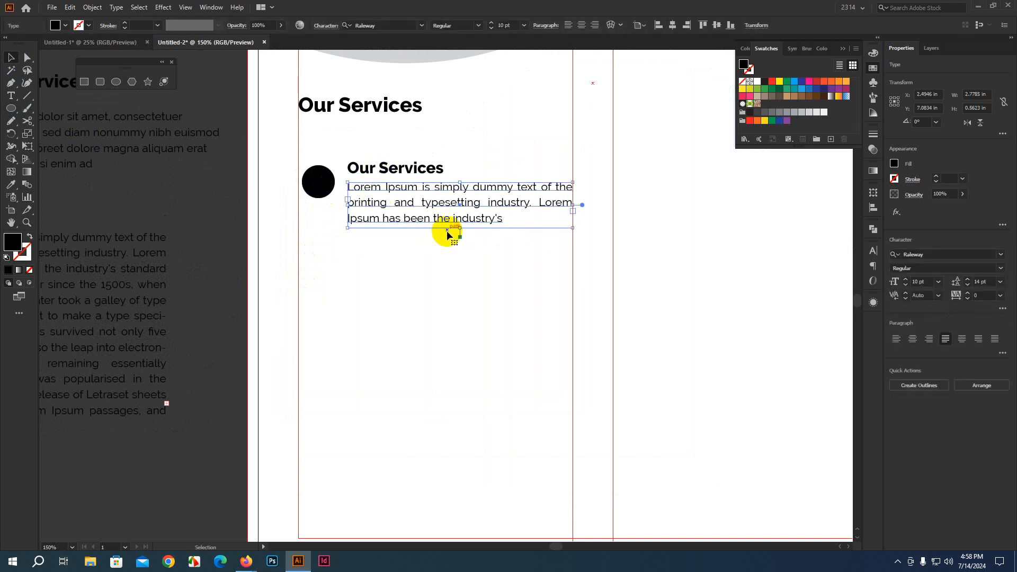
Step: Align the top of the black circle with the top of the smaller "Our Services" heading
{"action": "left_click", "coordinate": [317, 179]}
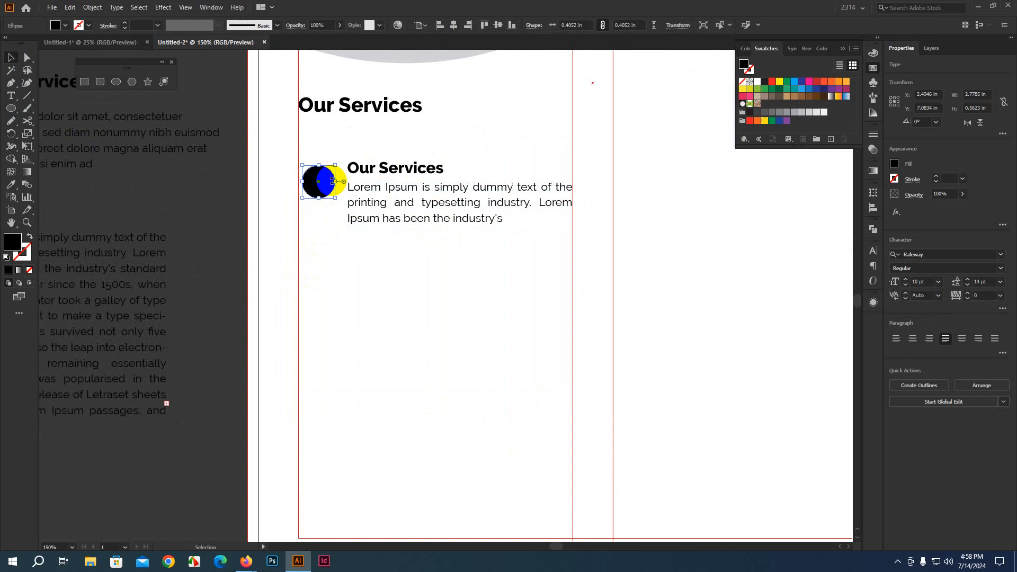
{"action": "left_click", "coordinate": [359, 168], "text": "shift"}
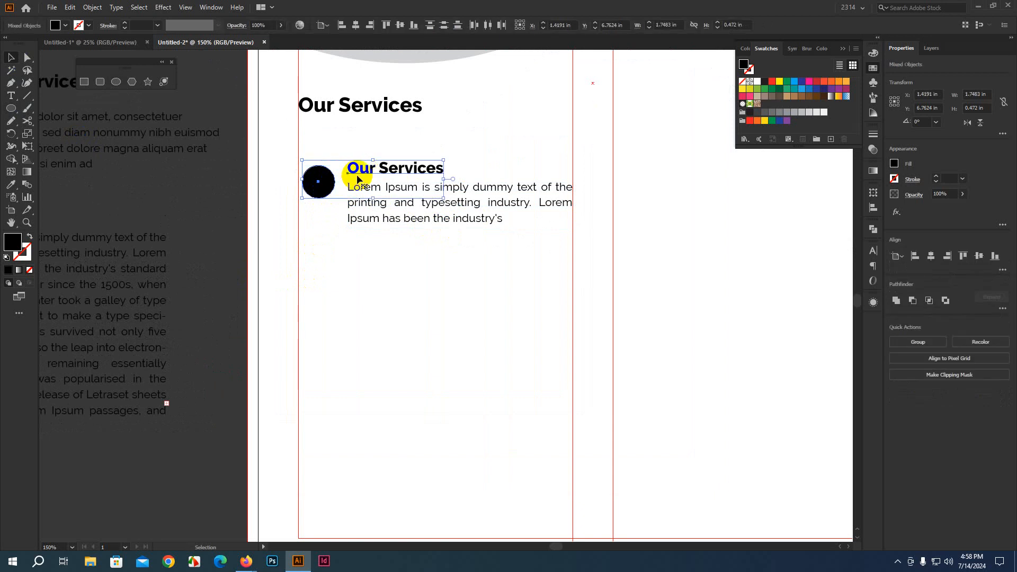
{"action": "left_click", "coordinate": [387, 25]}
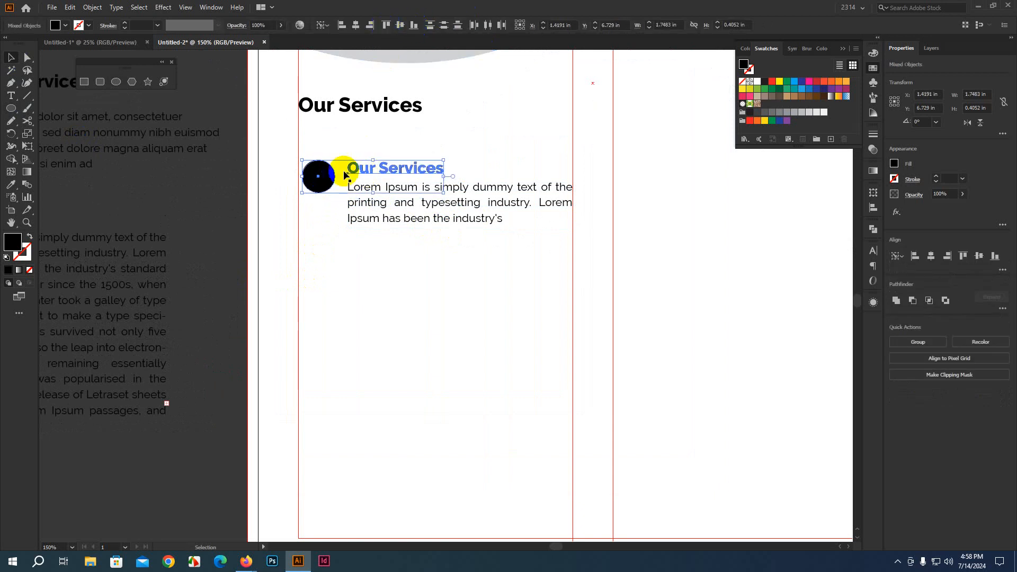
{"action": "left_click", "coordinate": [199, 306]}
{"action": "scroll", "coordinate": [198, 307], "scroll_direction": "down", "scroll_amount": 4}
{"action": "scroll", "coordinate": [202, 305], "scroll_direction": "up", "scroll_amount": 4}
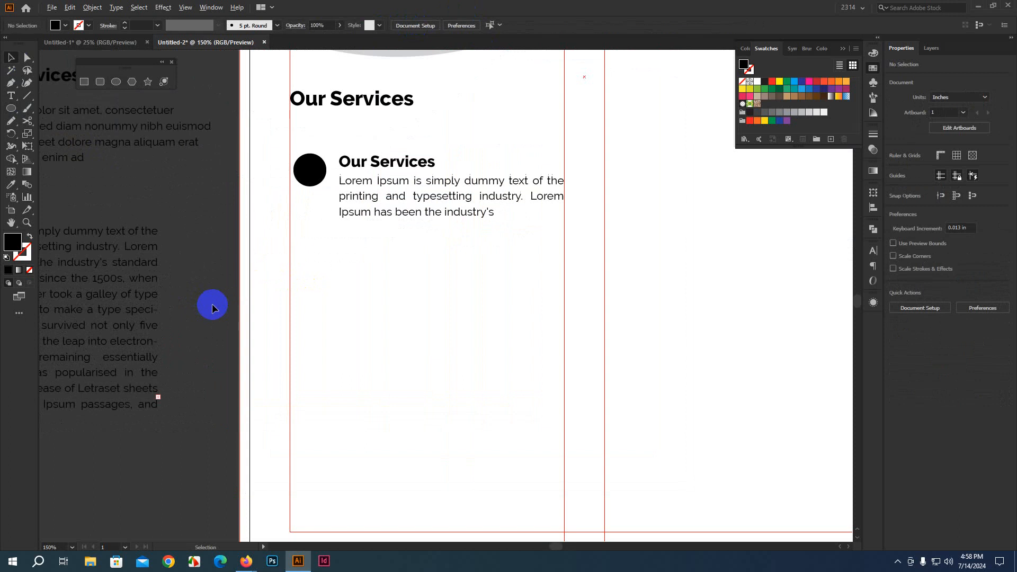
Step: Move the black circle horizontally so its left edge sits on the left margin guide
{"action": "left_click", "coordinate": [320, 182]}
{"action": "scroll", "coordinate": [312, 172], "scroll_direction": "up", "scroll_amount": 3}
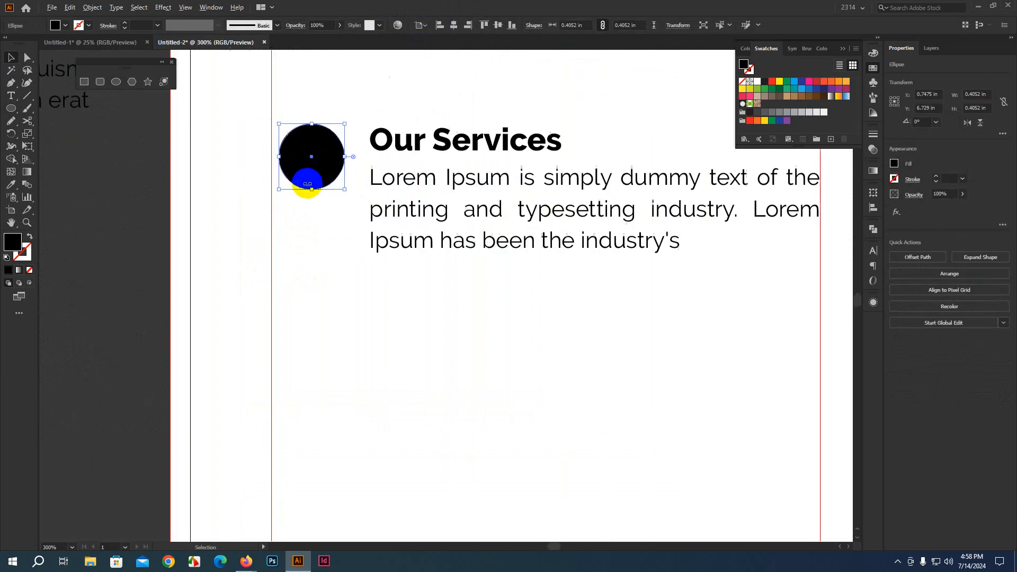
{"action": "left_click_drag", "start_coordinate": [307, 170], "coordinate": [300, 171]}
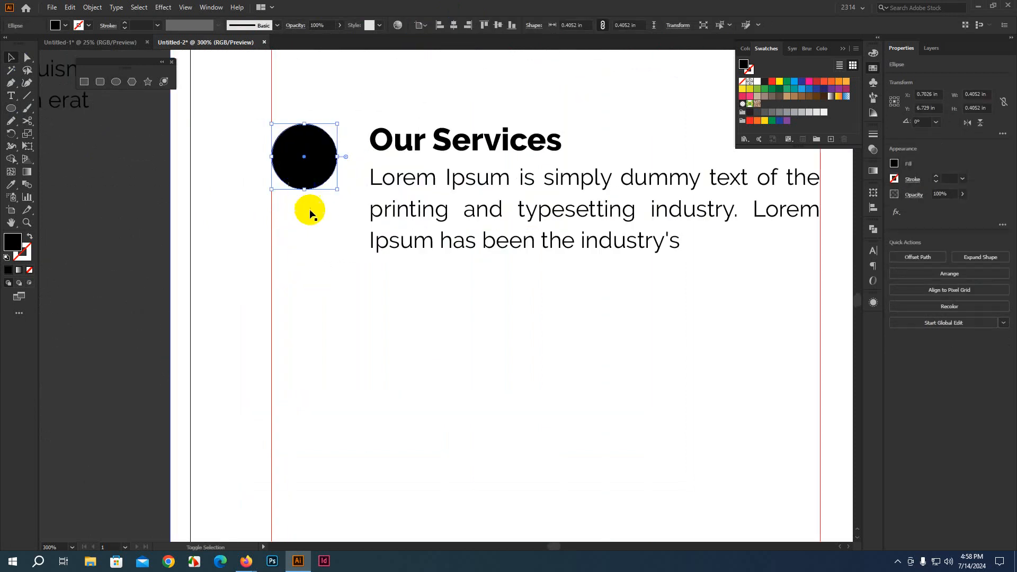
Step: Widen the paragraph frame leftward to about 2.83 in and left-align the smaller heading to it, using the paragraph as key object
{"action": "left_click", "coordinate": [406, 180]}
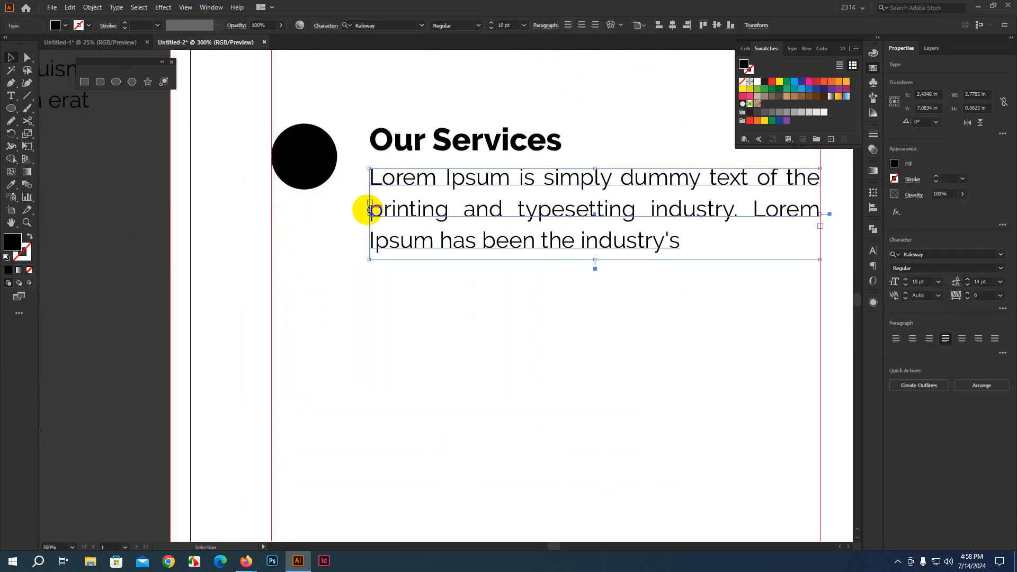
{"action": "left_click_drag", "start_coordinate": [369, 215], "coordinate": [361, 214]}
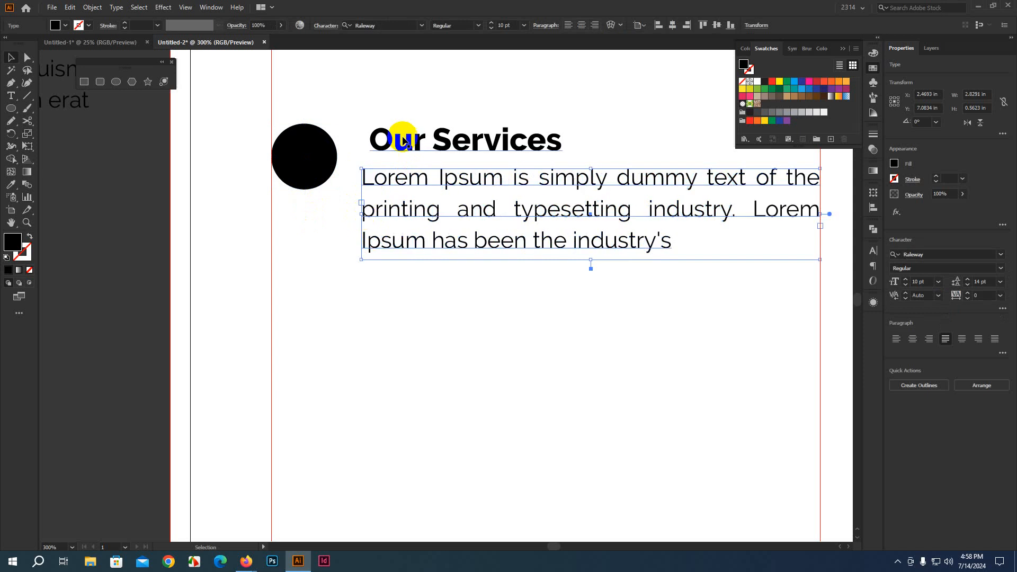
{"action": "left_click", "coordinate": [403, 140], "text": "shift"}
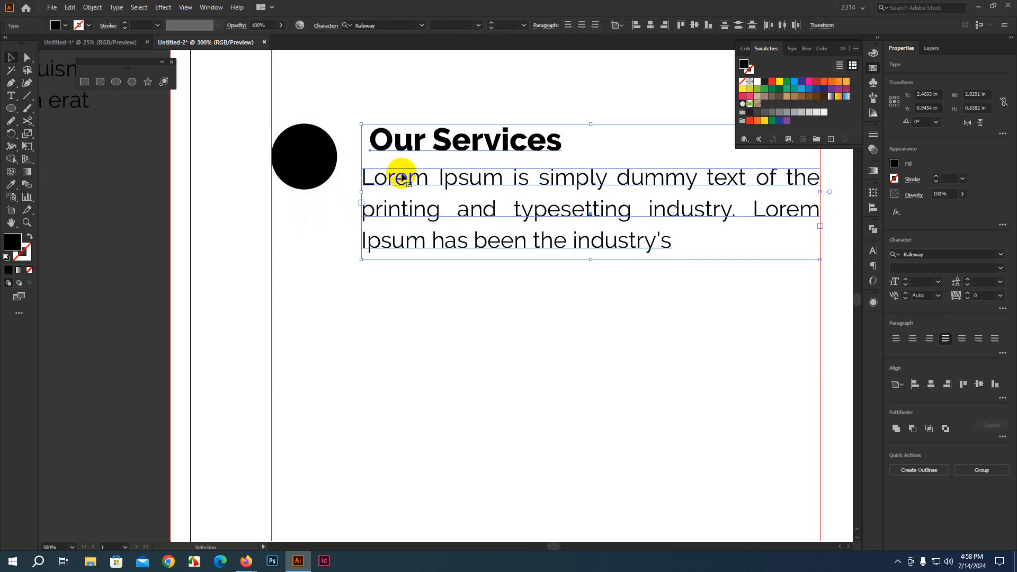
{"action": "left_click", "coordinate": [403, 178]}
{"action": "left_click", "coordinate": [636, 25]}
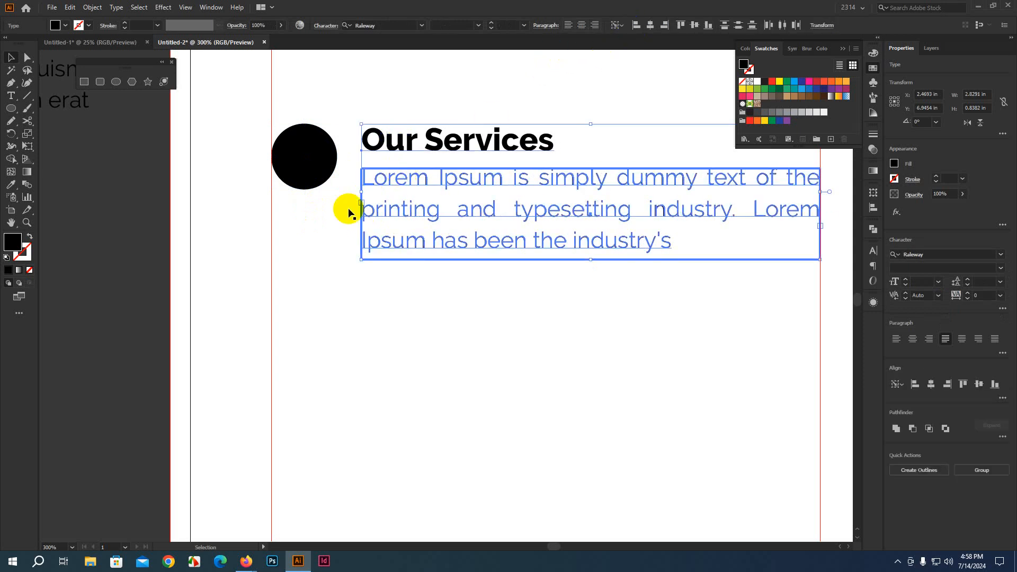
{"action": "left_click", "coordinate": [167, 253]}
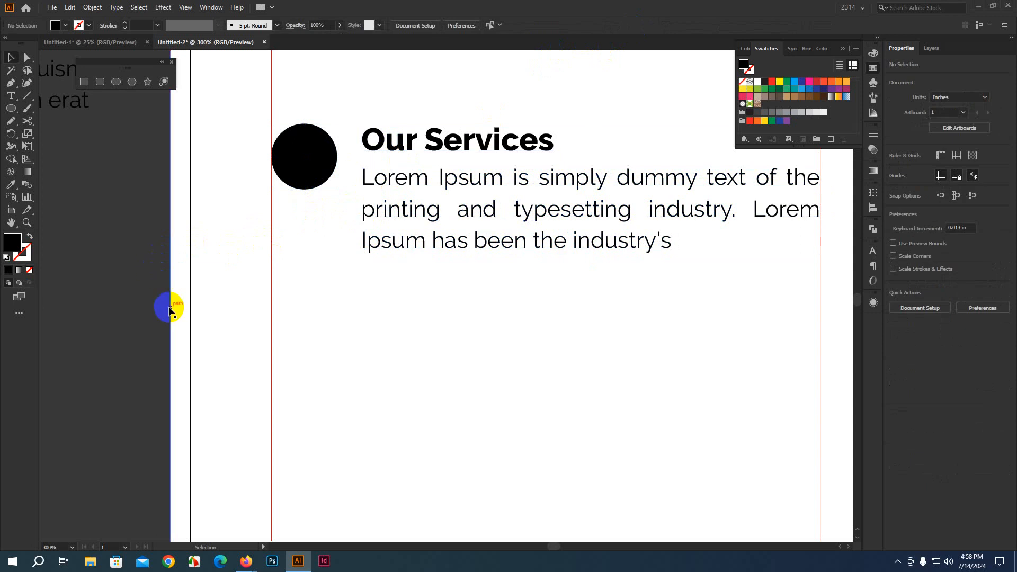
{"action": "scroll", "coordinate": [169, 307], "scroll_direction": "down", "scroll_amount": 2, "text": "alt"}
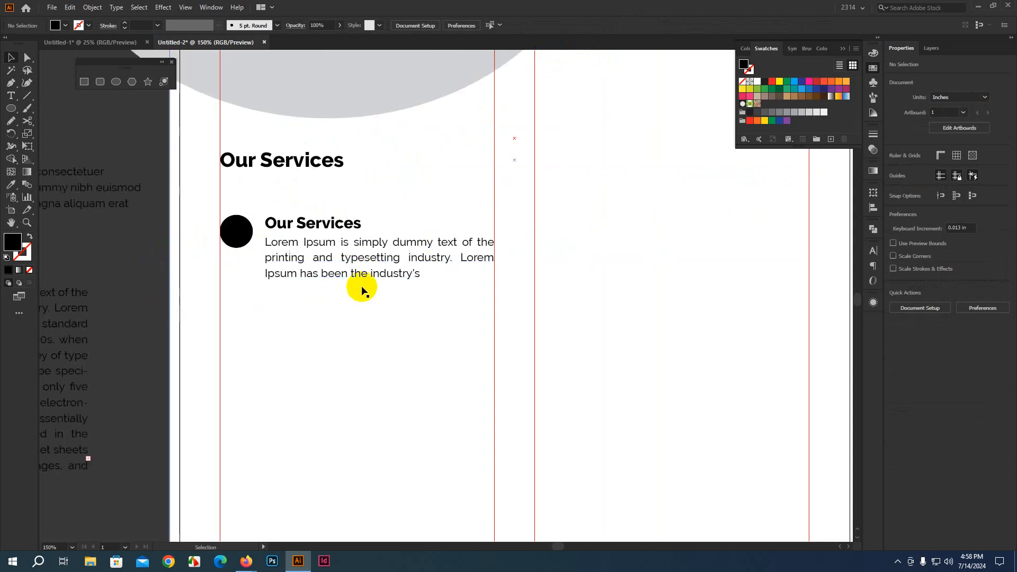
{"action": "scroll", "coordinate": [291, 249], "scroll_direction": "down", "scroll_amount": 2}
{"action": "left_click", "coordinate": [288, 255]}
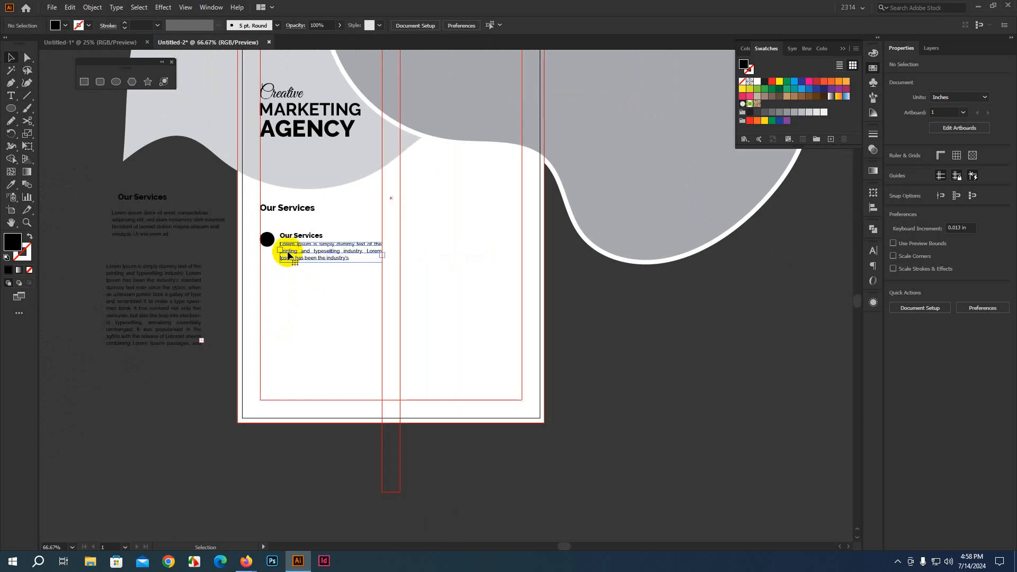
{"action": "left_click", "coordinate": [288, 255]}
{"action": "left_click", "coordinate": [298, 237], "text": "shift"}
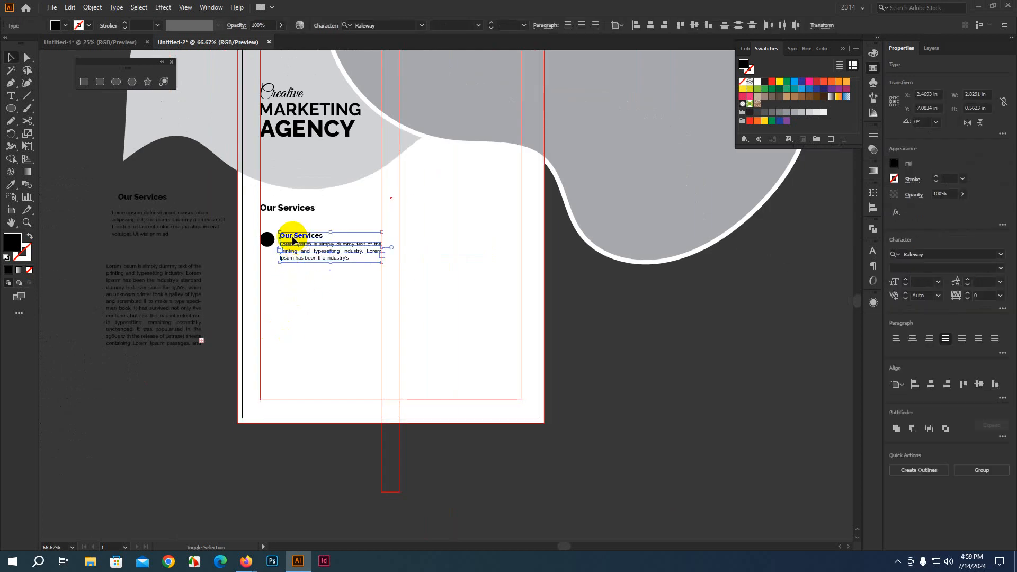
{"action": "left_click", "coordinate": [266, 241], "text": "shift"}
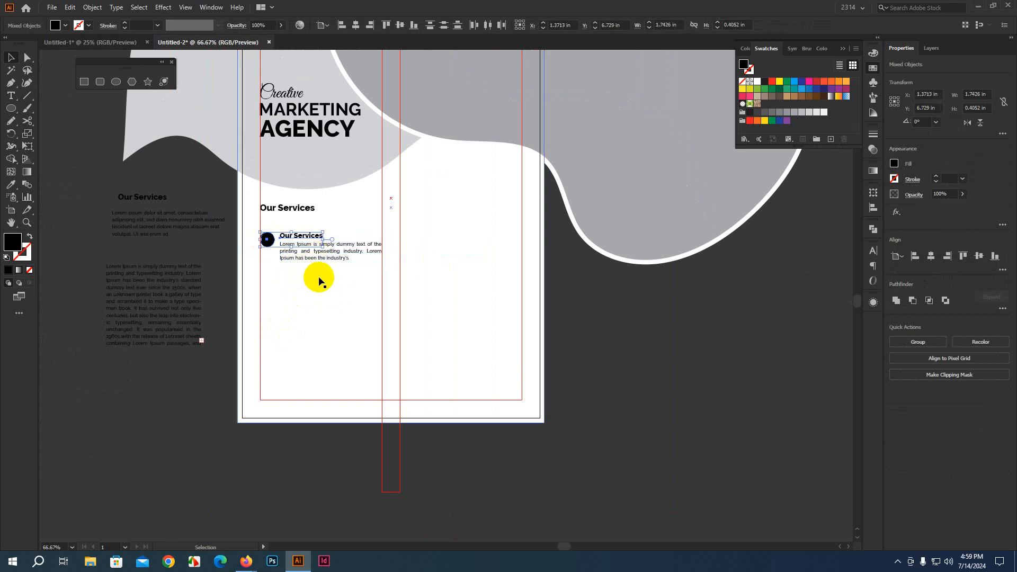
{"action": "left_click", "coordinate": [220, 365]}
Step: Duplicate the circle, heading and paragraph block straight down twice at about 1 in spacing to make three stacked service entries
{"action": "left_click", "coordinate": [267, 239]}
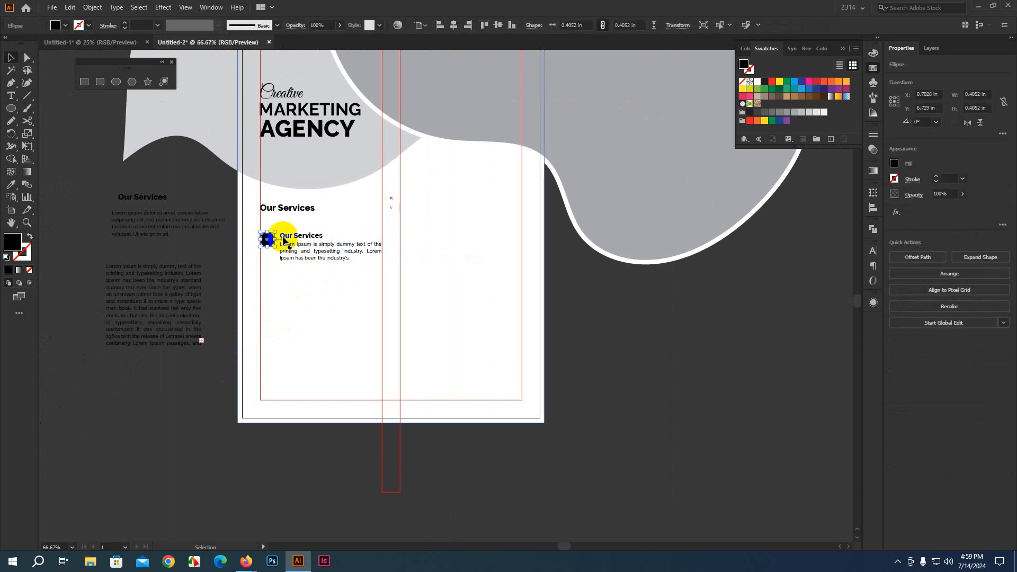
{"action": "left_click", "coordinate": [301, 257], "text": "shift"}
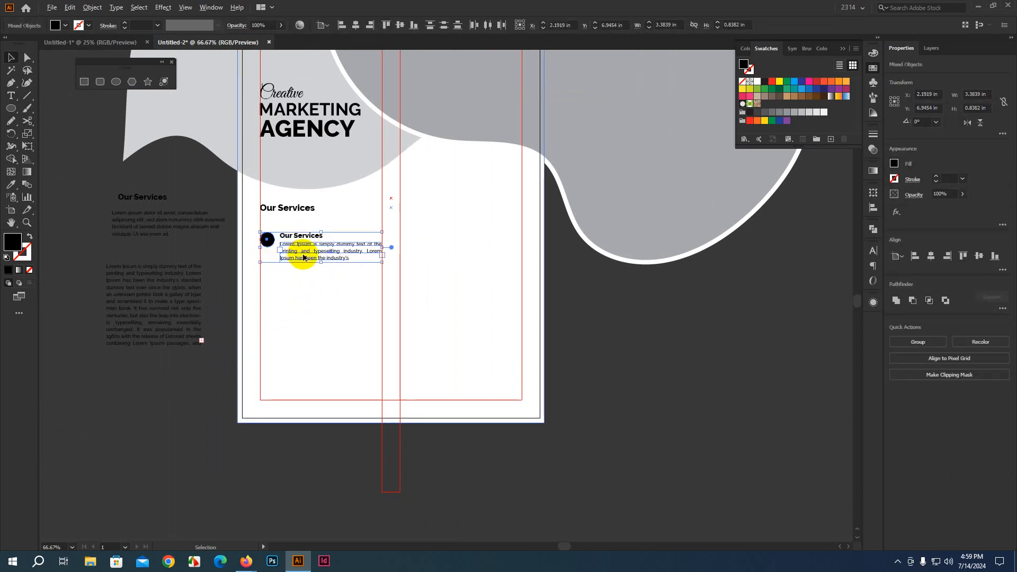
{"action": "left_click_drag", "start_coordinate": [304, 250], "coordinate": [305, 282]}
{"action": "key", "text": "ctrl+z"}
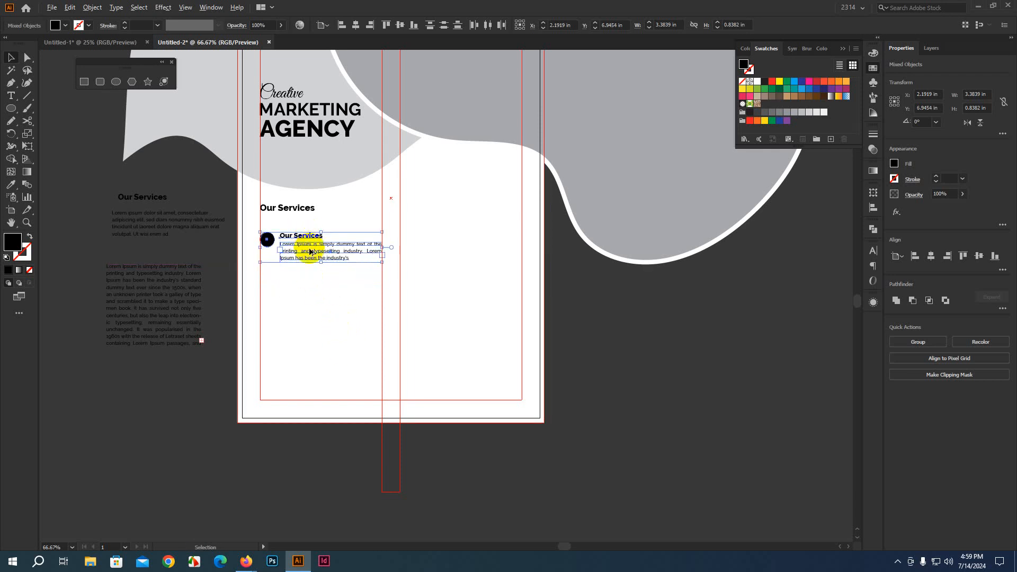
{"action": "left_click_drag", "start_coordinate": [311, 251], "coordinate": [313, 286]}
{"action": "key", "text": "ctrl+d"}
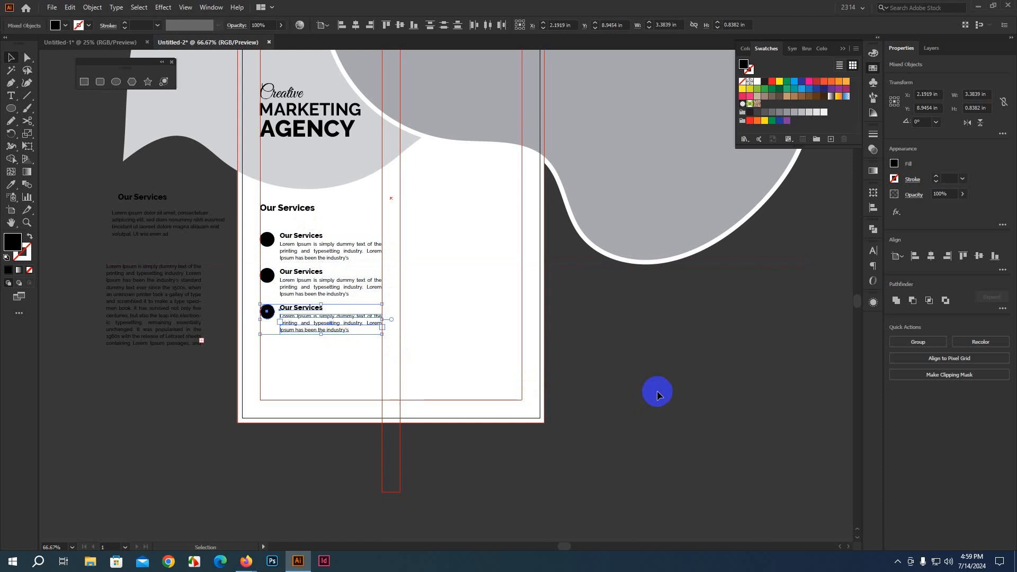
{"action": "left_click", "coordinate": [657, 390]}
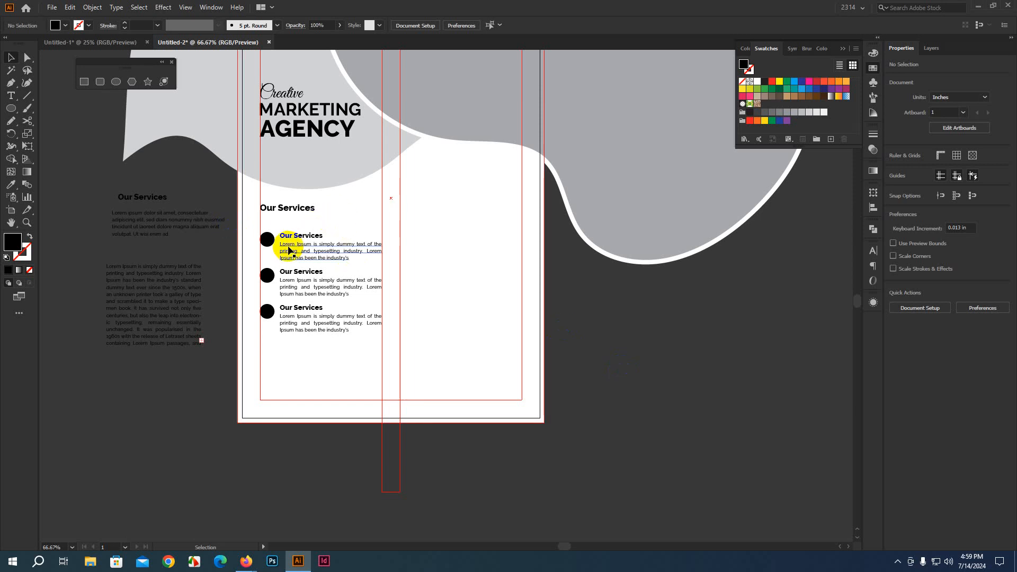
{"action": "left_click", "coordinate": [290, 249]}
{"action": "left_click", "coordinate": [293, 237], "text": "shift"}
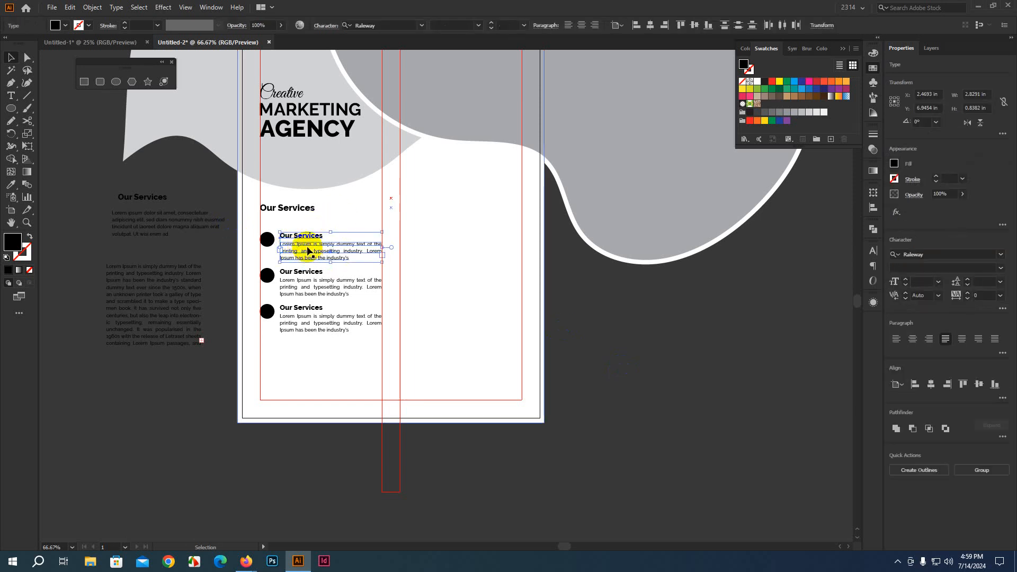
{"action": "left_click_drag", "start_coordinate": [308, 252], "coordinate": [429, 213]}
{"action": "key", "text": "ctrl+z"}
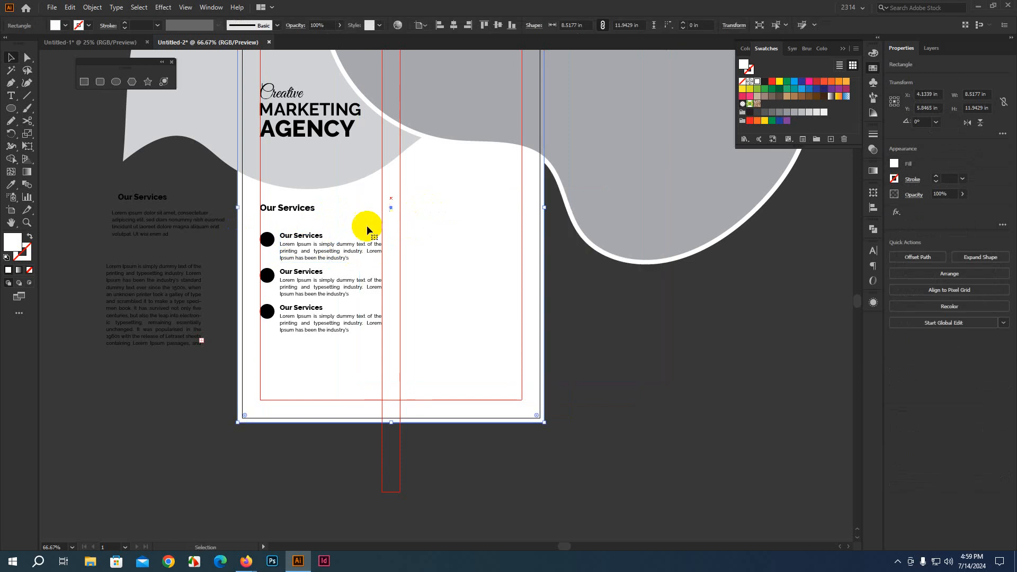
{"action": "left_click", "coordinate": [640, 313]}
{"action": "left_click", "coordinate": [321, 260]}
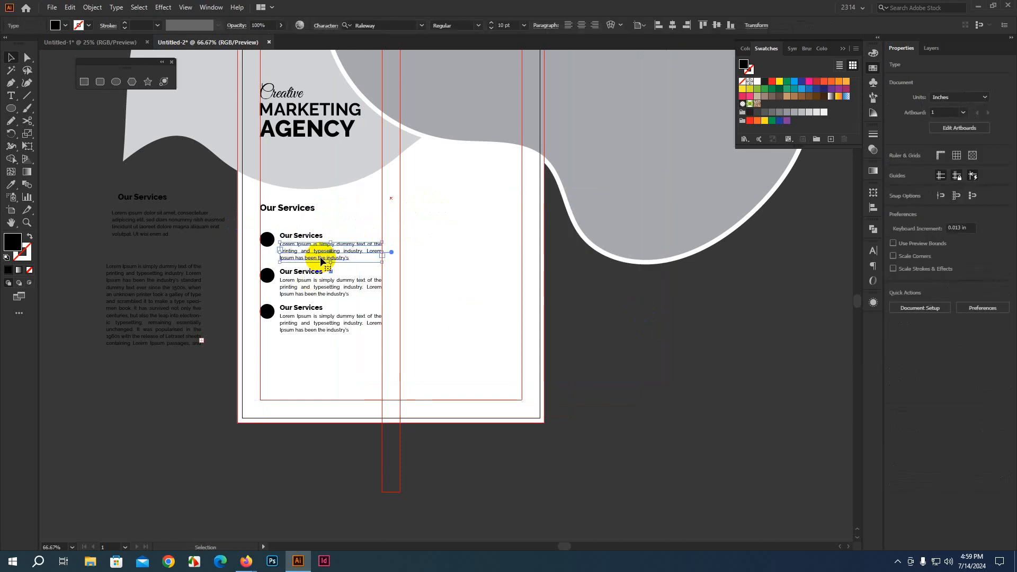
{"action": "left_click", "coordinate": [301, 240], "text": "shift"}
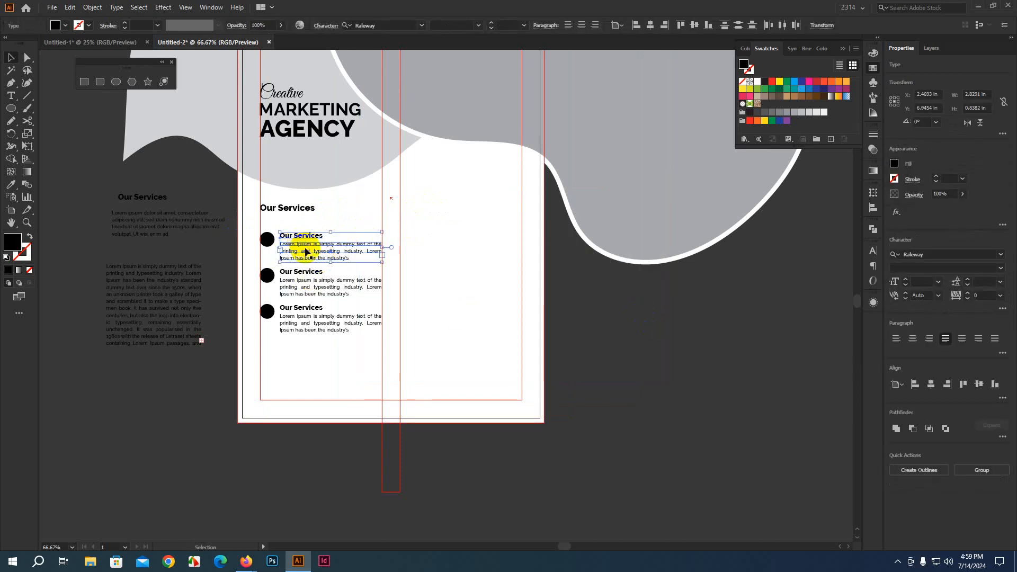
{"action": "left_click_drag", "start_coordinate": [295, 256], "coordinate": [421, 228]}
{"action": "key", "text": "ctrl+z"}
{"action": "key", "text": "ctrl+z"}
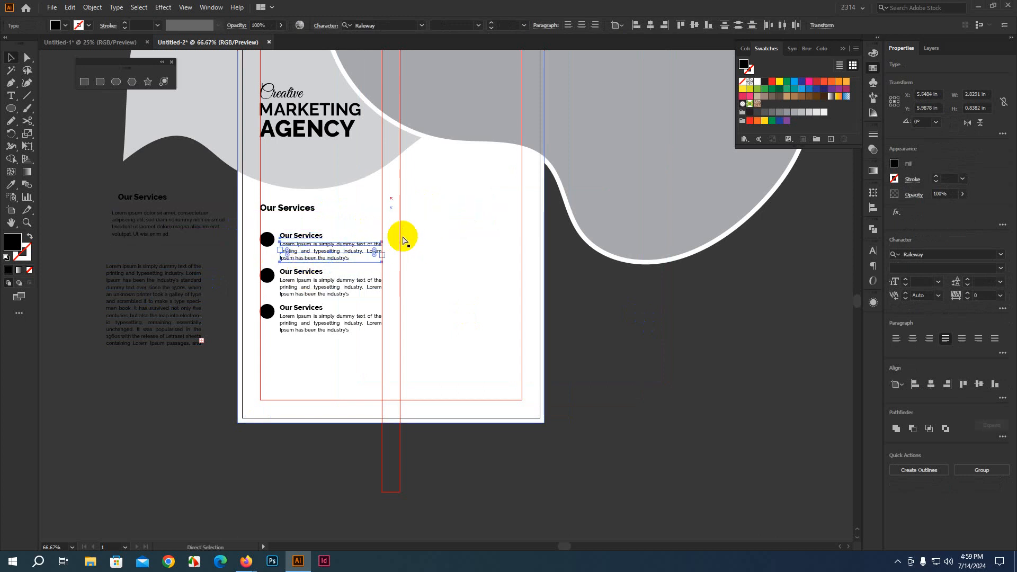
{"action": "left_click", "coordinate": [597, 323]}
Step: Copy the long Lorem Ipsum paragraph from beside the artboard into the flyer's right column, with its left edge on the column guide
{"action": "left_click", "coordinate": [137, 318]}
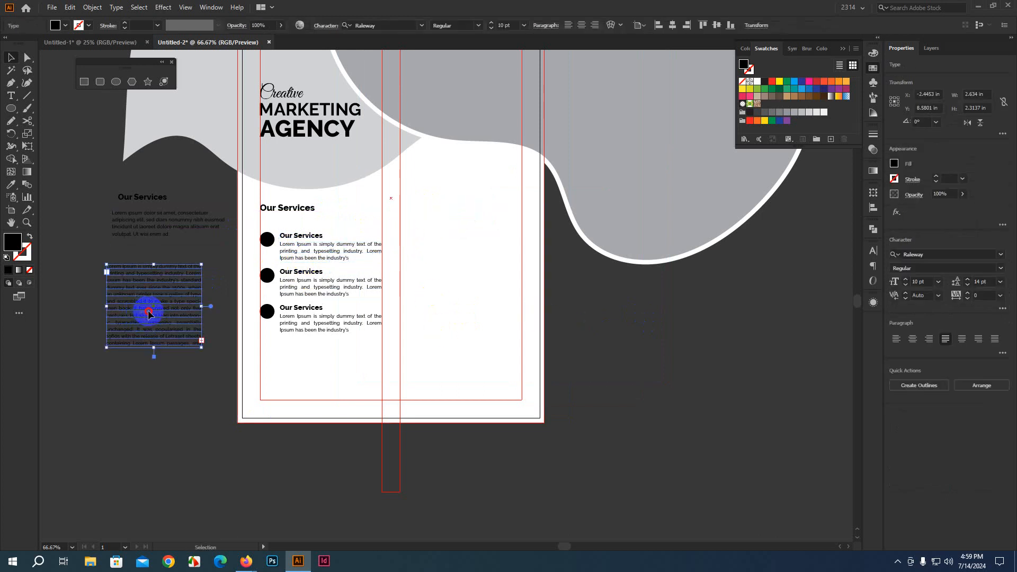
{"action": "left_click_drag", "start_coordinate": [398, 262], "coordinate": [155, 301]}
{"action": "left_click", "coordinate": [132, 393]}
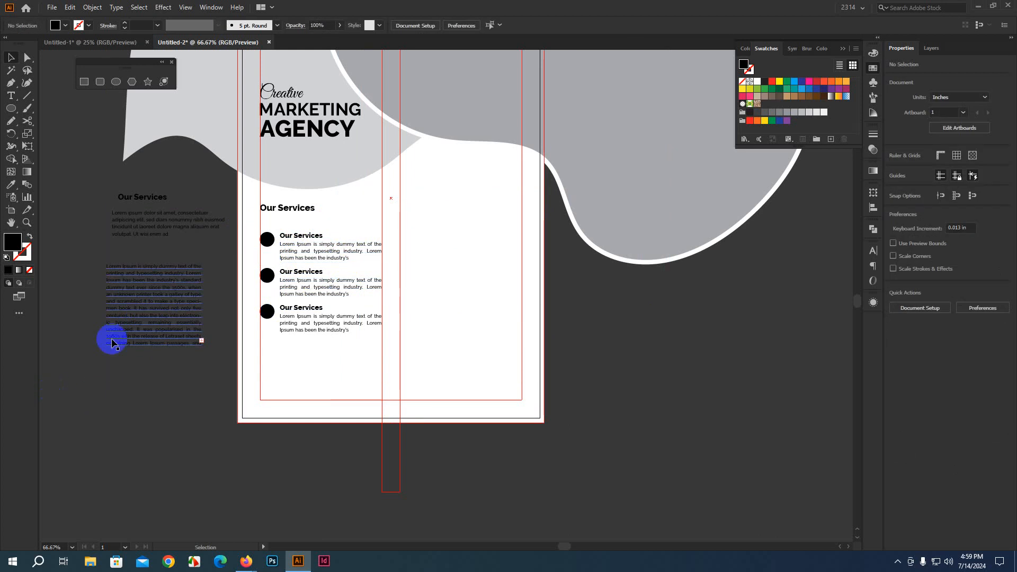
{"action": "left_click", "coordinate": [152, 283]}
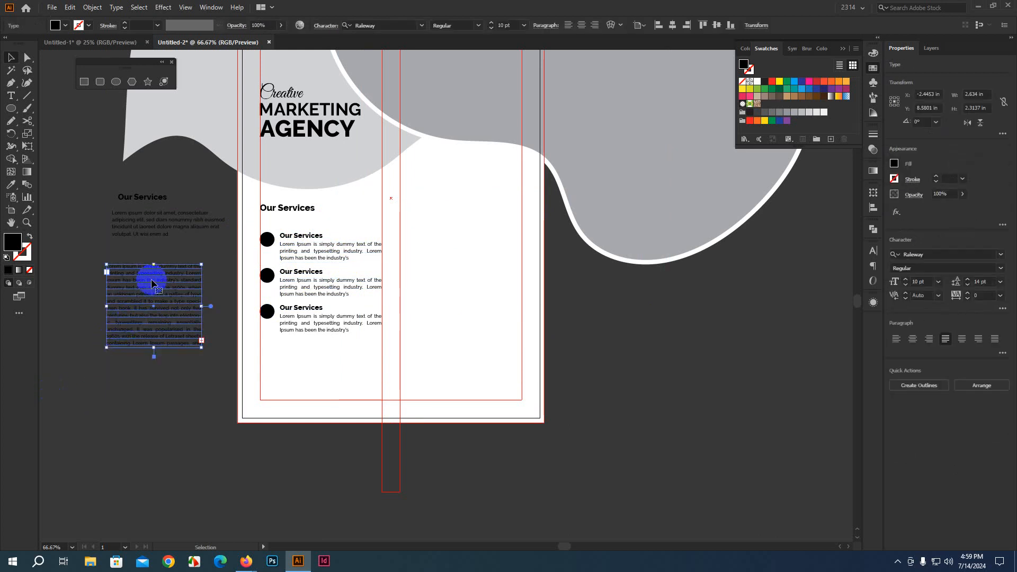
{"action": "left_click_drag", "start_coordinate": [153, 277], "coordinate": [466, 255]}
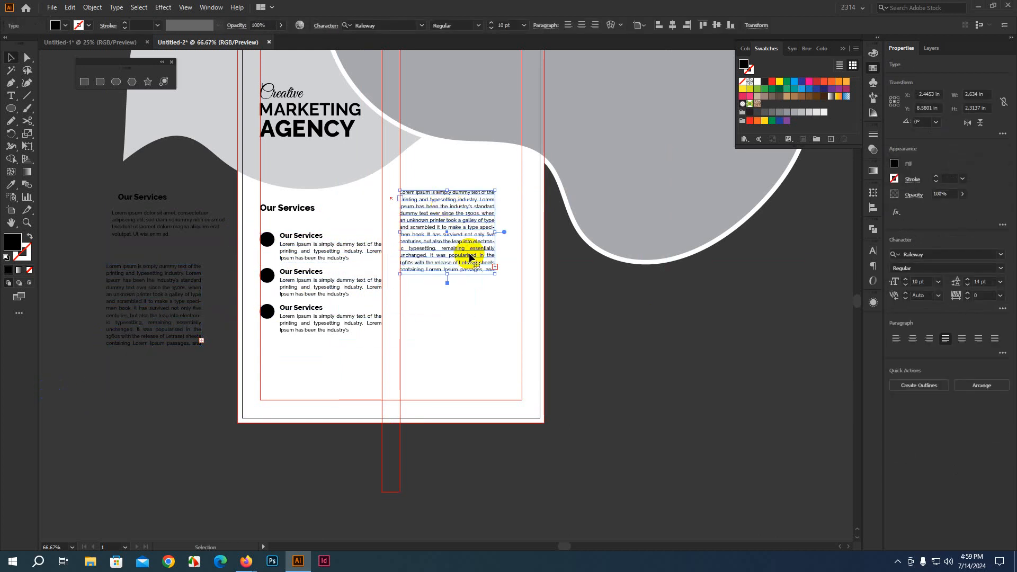
{"action": "scroll", "coordinate": [465, 255], "scroll_direction": "up", "scroll_amount": 1}
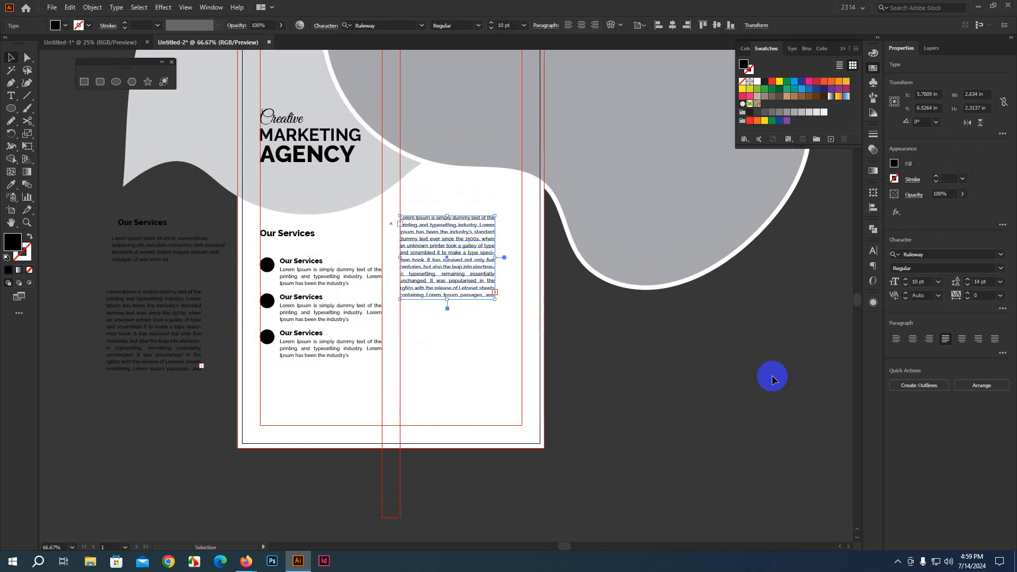
{"action": "left_click", "coordinate": [772, 377]}
{"action": "left_click", "coordinate": [309, 261]}
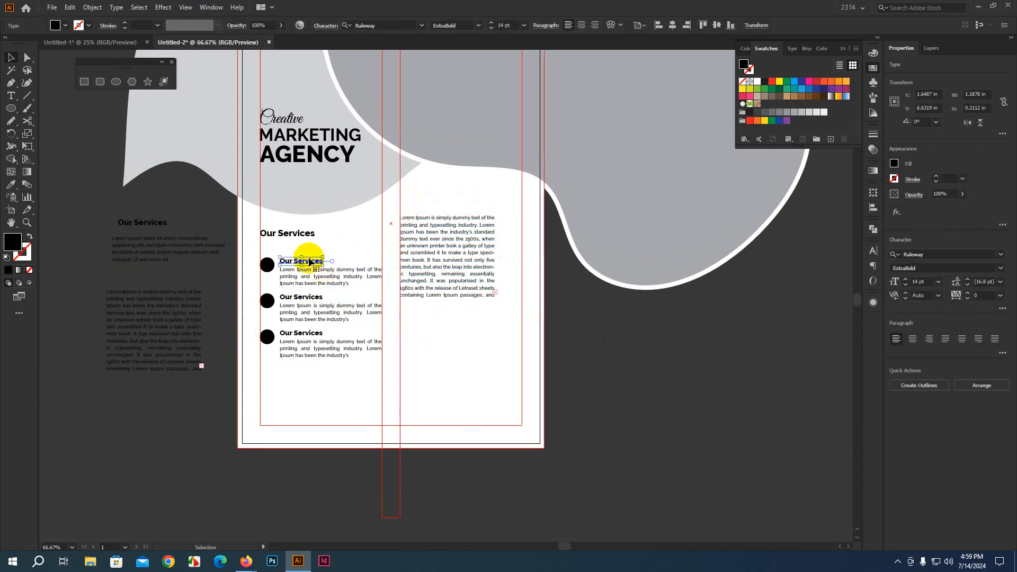
{"action": "left_click_drag", "start_coordinate": [309, 263], "coordinate": [431, 208]}
{"action": "key", "text": "ctrl+z"}
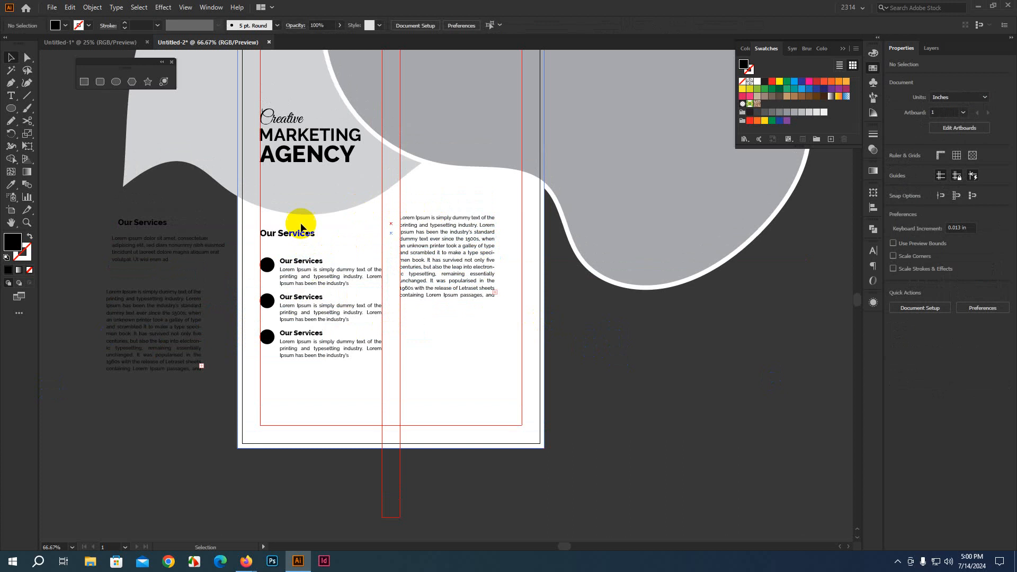
Step: Set the font size of the large "Our Services" section heading to 21 pt
{"action": "left_click", "coordinate": [290, 234]}
{"action": "left_click", "coordinate": [523, 26]}
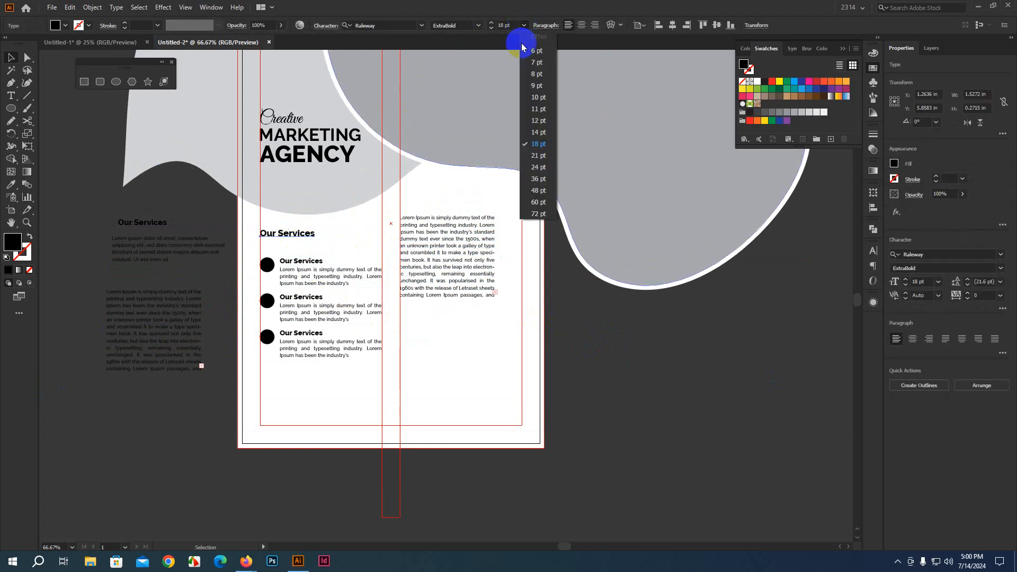
{"action": "left_click", "coordinate": [529, 156]}
{"action": "left_click", "coordinate": [663, 352]}
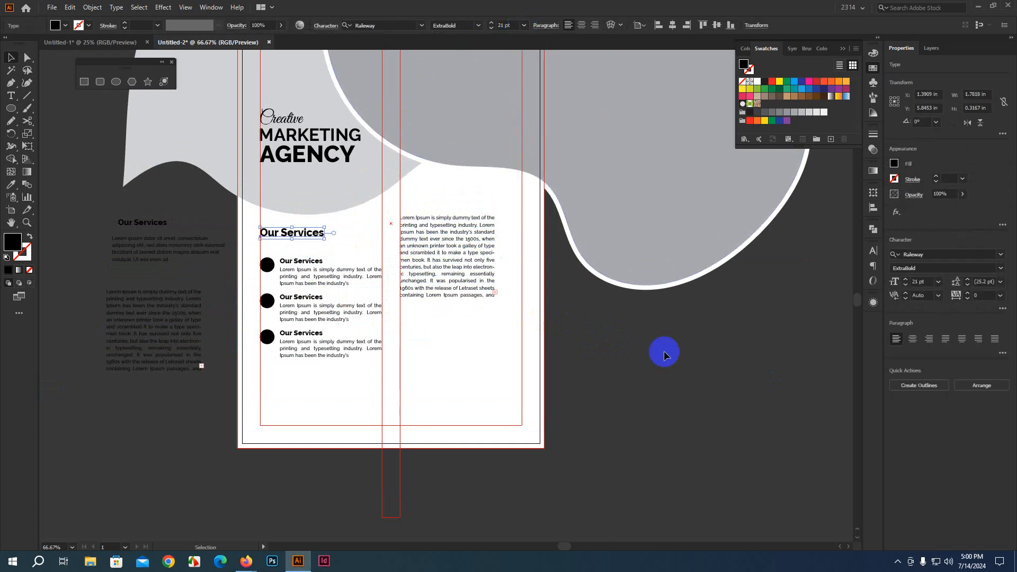
Step: Duplicate the large "Our Services" heading above the right-column paragraph and change the copy's text to "Why Choose Us"
{"action": "left_click", "coordinate": [311, 238]}
{"action": "left_click_drag", "start_coordinate": [311, 238], "coordinate": [448, 200]}
{"action": "double_click", "coordinate": [443, 197]}
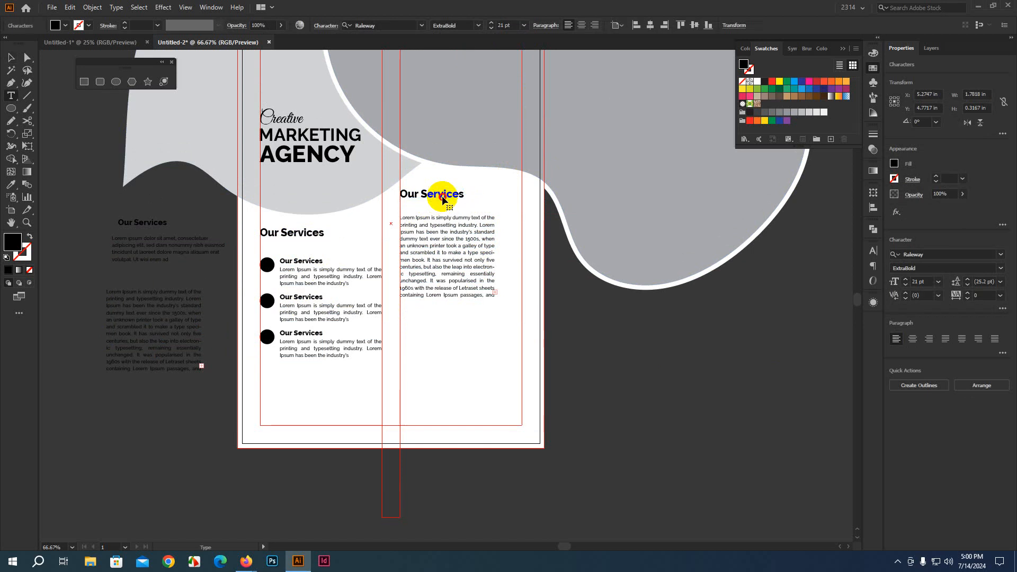
{"action": "key", "text": "ctrl+a"}
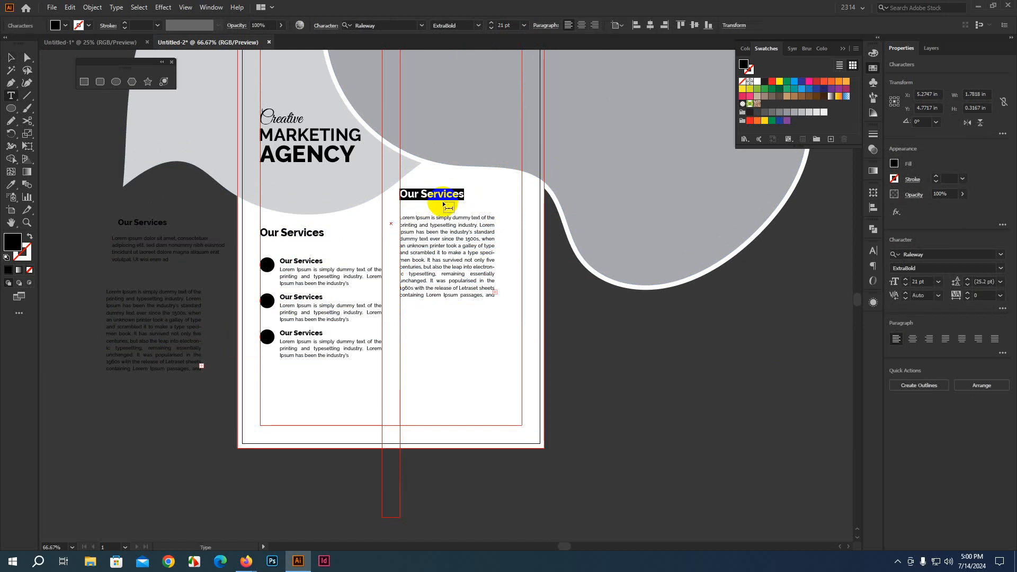
{"action": "type", "text": "Why Choose"}
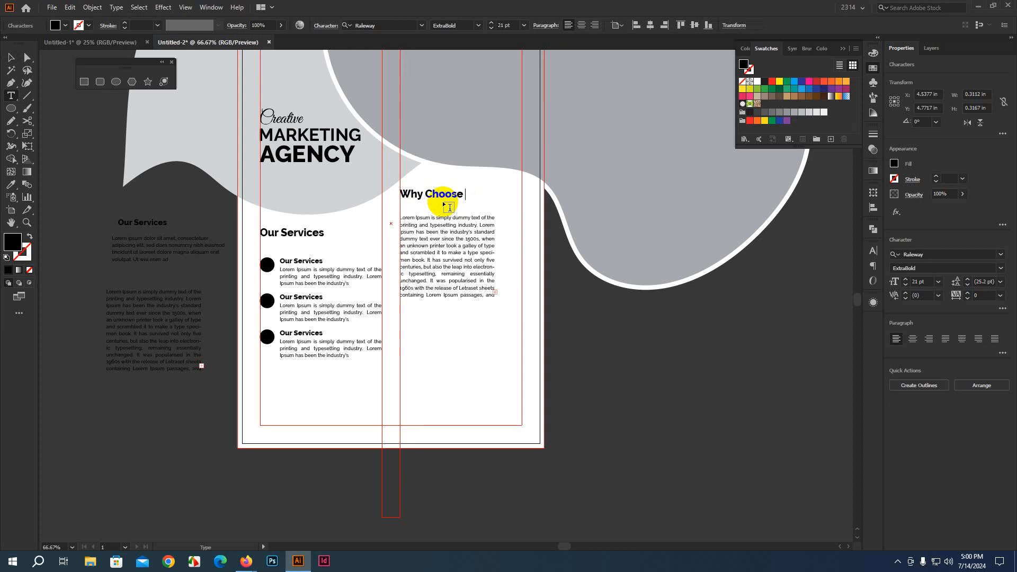
{"action": "type", "text": "Us"}
{"action": "left_click", "coordinate": [10, 56]}
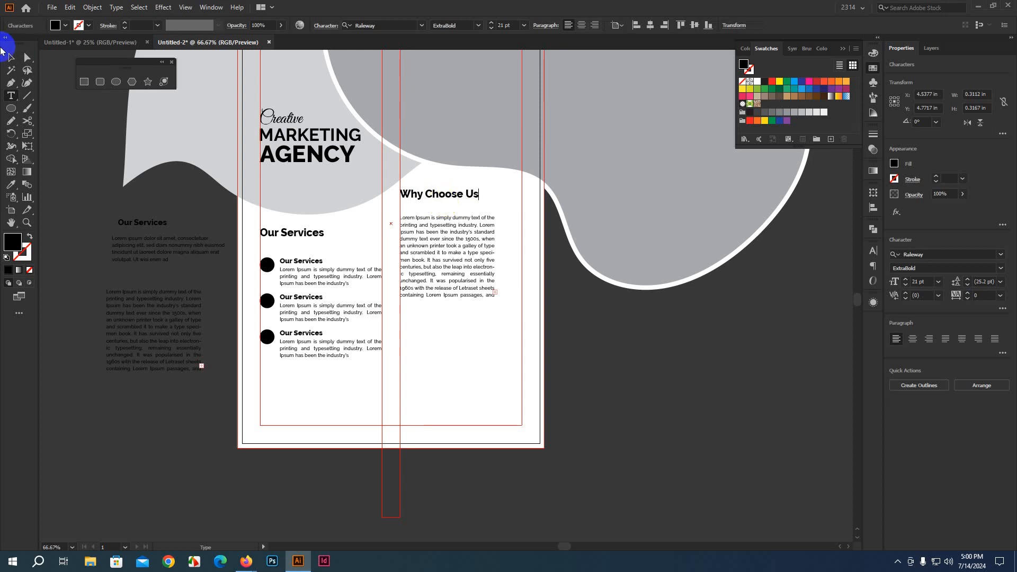
{"action": "left_click", "coordinate": [550, 367]}
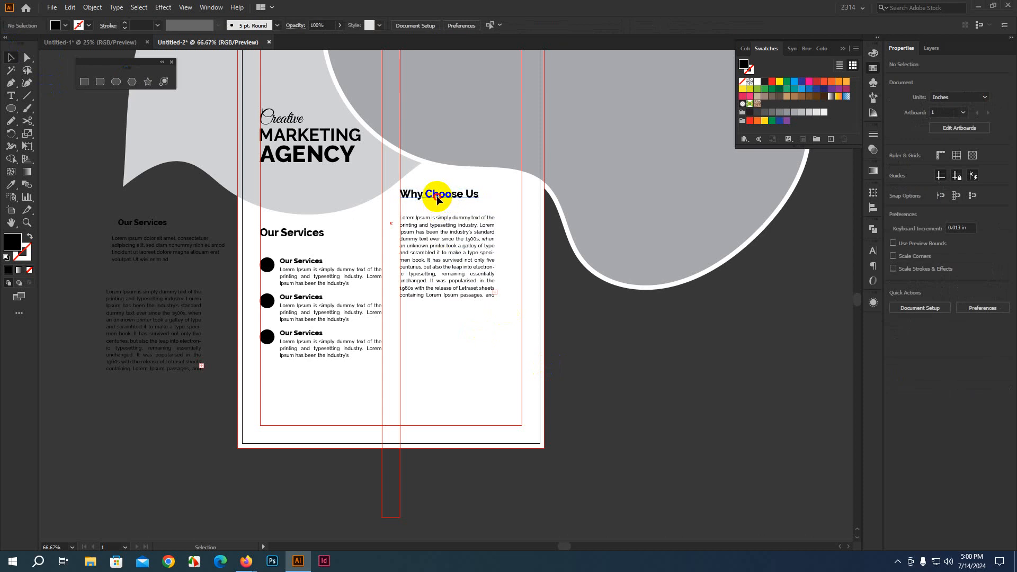
Step: Move the "Why Choose Us" heading down closer to its paragraph and widen the paragraph frame to the right margin guide, about 3.38 in
{"action": "left_click_drag", "start_coordinate": [437, 196], "coordinate": [437, 209]}
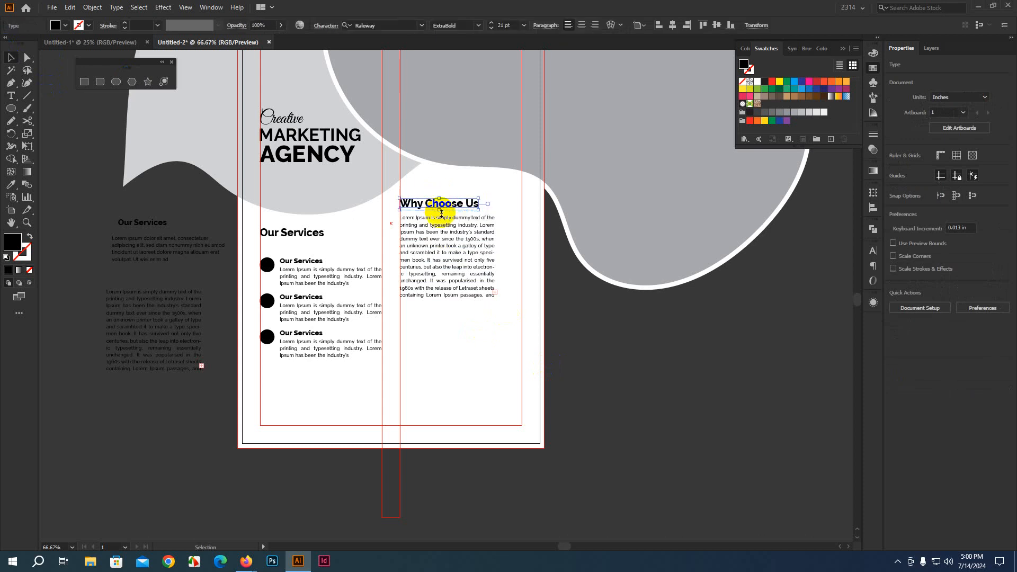
{"action": "left_click", "coordinate": [602, 325]}
{"action": "left_click", "coordinate": [481, 259]}
{"action": "left_click_drag", "start_coordinate": [498, 258], "coordinate": [519, 252]}
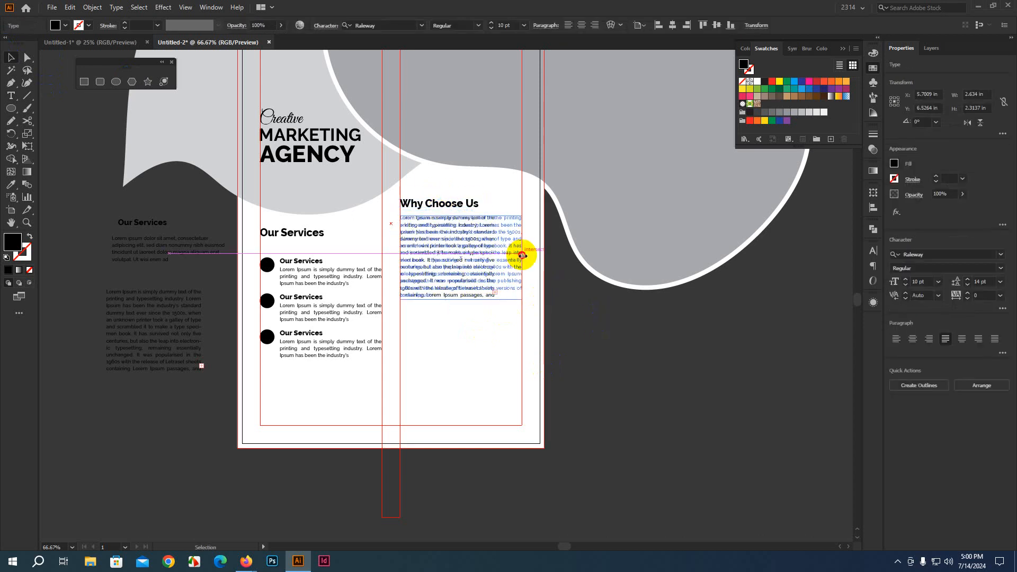
{"action": "left_click", "coordinate": [570, 288]}
{"action": "scroll", "coordinate": [462, 295], "scroll_direction": "up", "scroll_amount": 1}
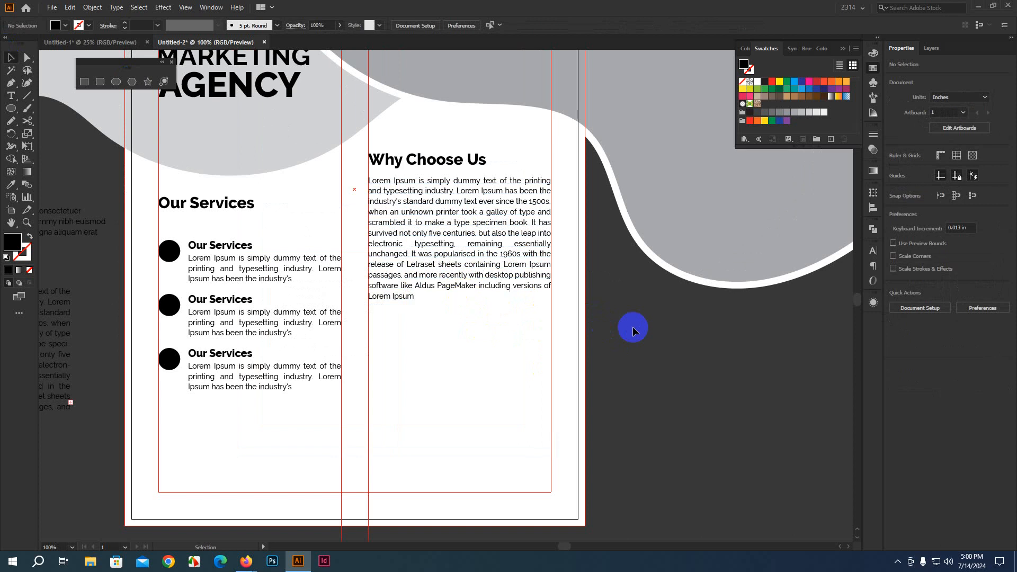
{"action": "left_click", "coordinate": [415, 236]}
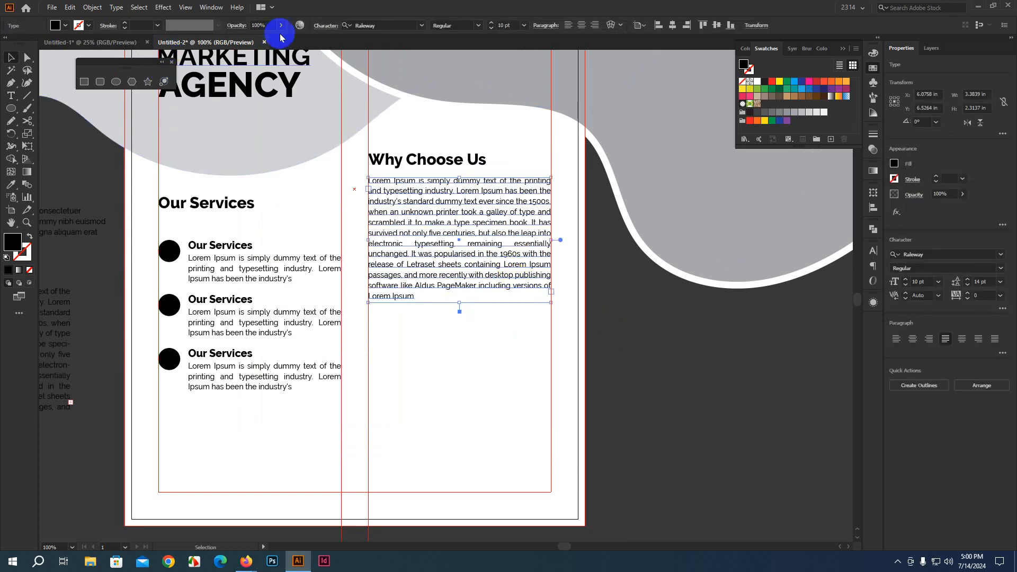
{"action": "left_click", "coordinate": [320, 27]}
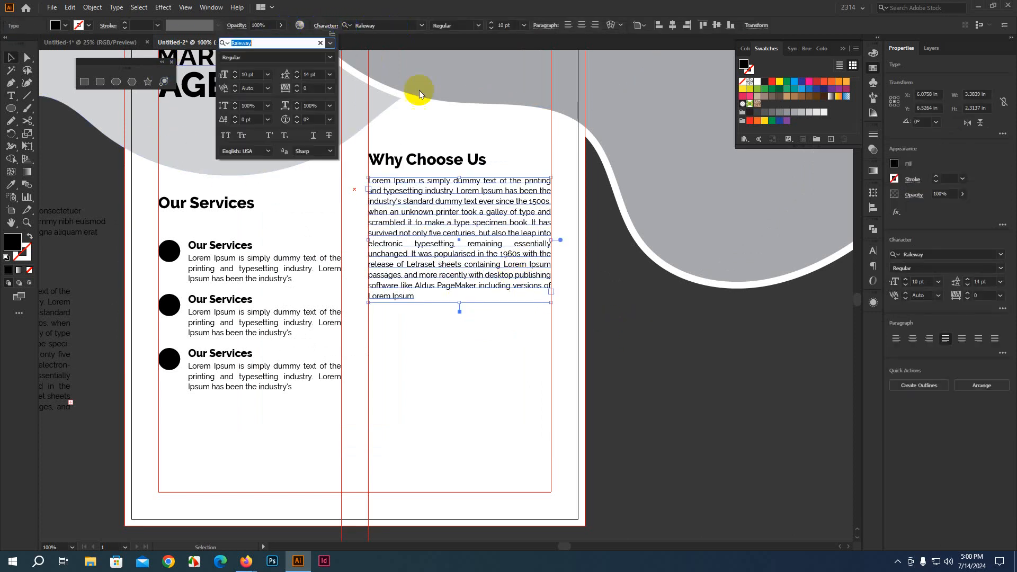
{"action": "left_click", "coordinate": [416, 3]}
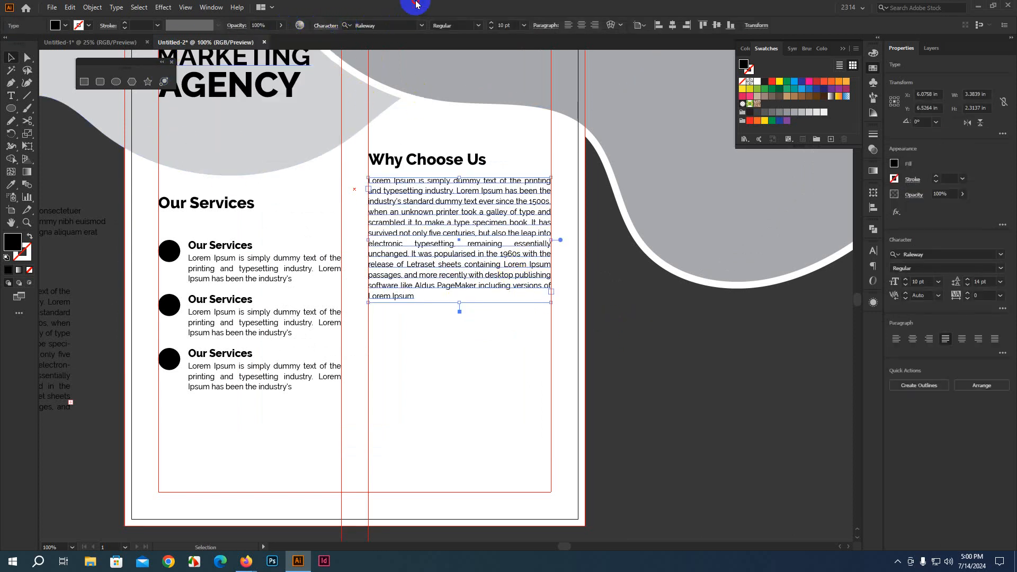
{"action": "left_click", "coordinate": [645, 384]}
Step: Copy and delete the "Why Choose Us" paragraph's opening text through "scrambled it to make", and select all the remaining text
{"action": "left_click", "coordinate": [505, 303]}
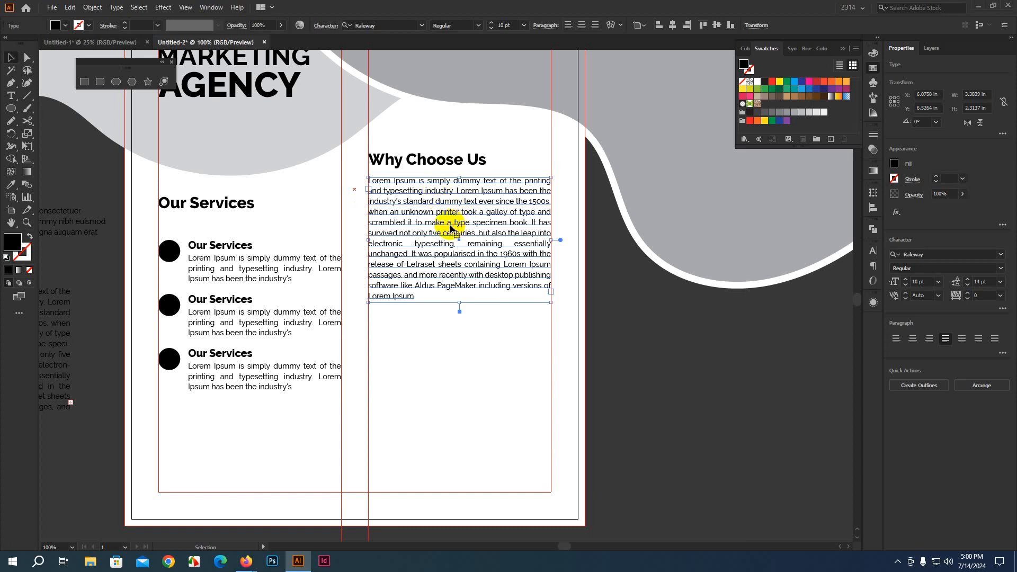
{"action": "double_click", "coordinate": [449, 228]}
{"action": "left_click_drag", "start_coordinate": [444, 225], "coordinate": [370, 184]}
{"action": "key", "text": "ctrl+c"}
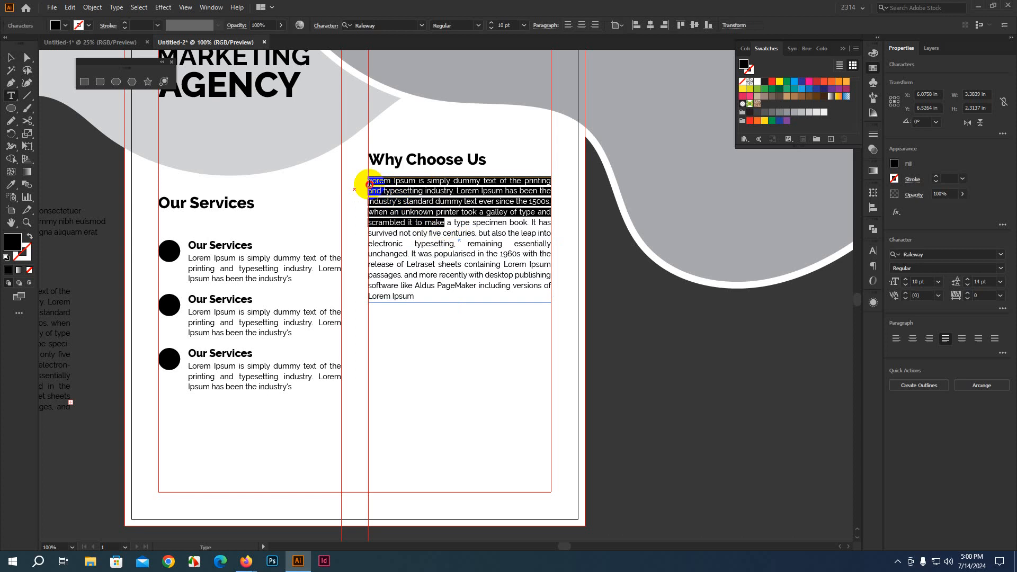
{"action": "key", "text": "BackSpace"}
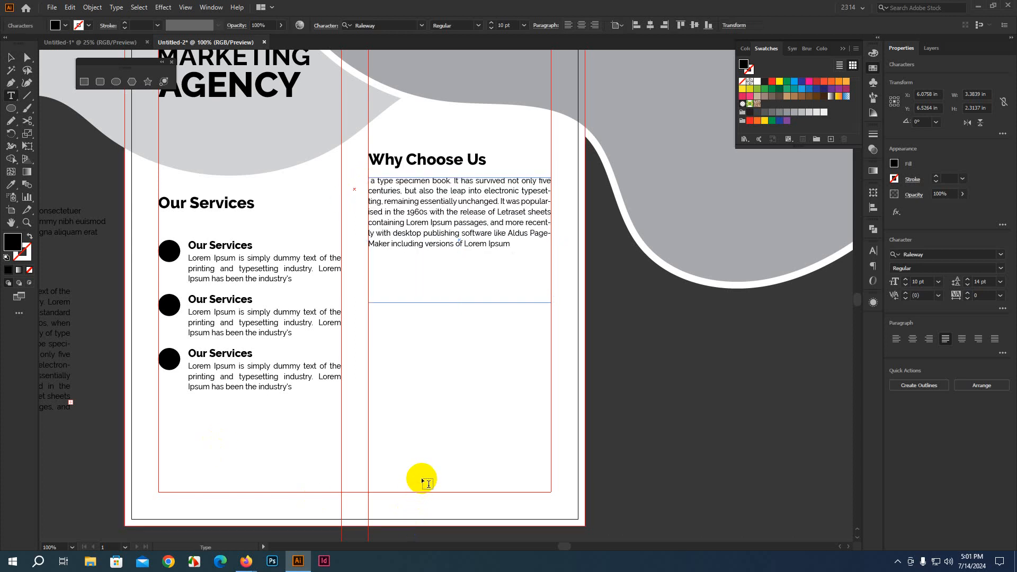
{"action": "key", "text": "ctrl+a"}
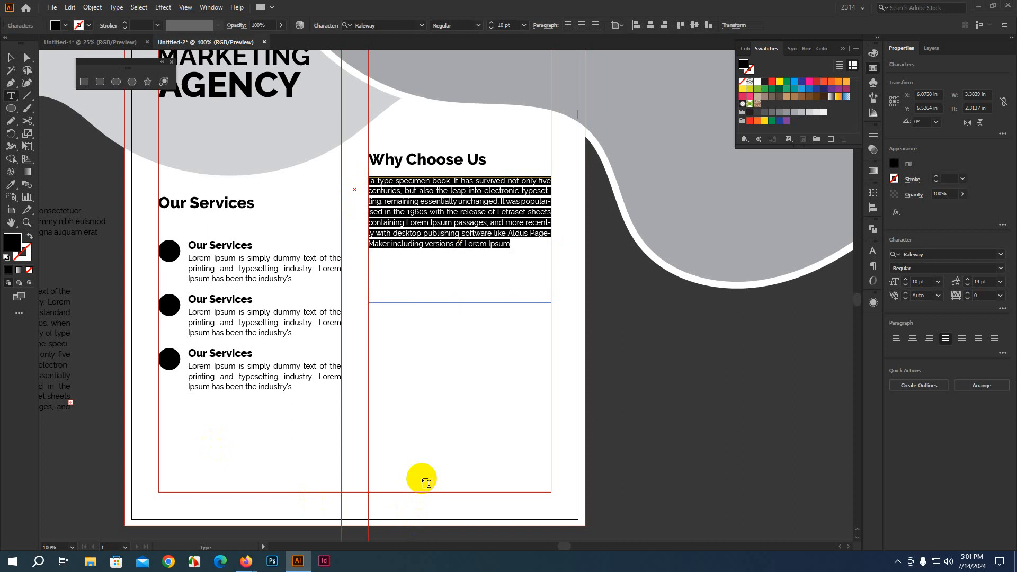
Step: Replace the paragraph under "Why Choose Us" with the copied Lorem Ipsum text and shorten its frame to fit five lines
{"action": "key", "text": "BackSpace"}
{"action": "key", "text": "ctrl+v"}
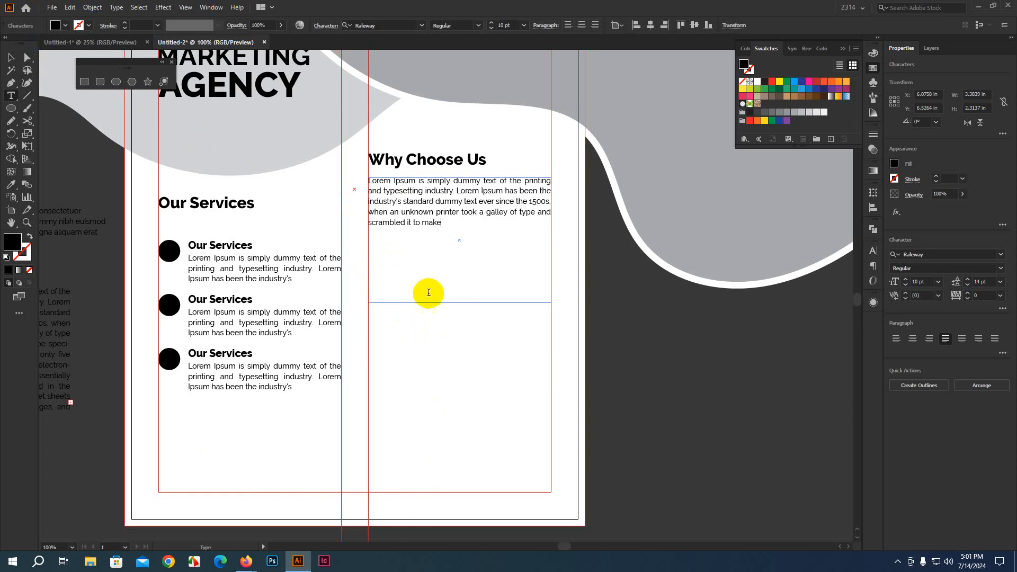
{"action": "left_click", "coordinate": [11, 57]}
{"action": "left_click", "coordinate": [522, 286]}
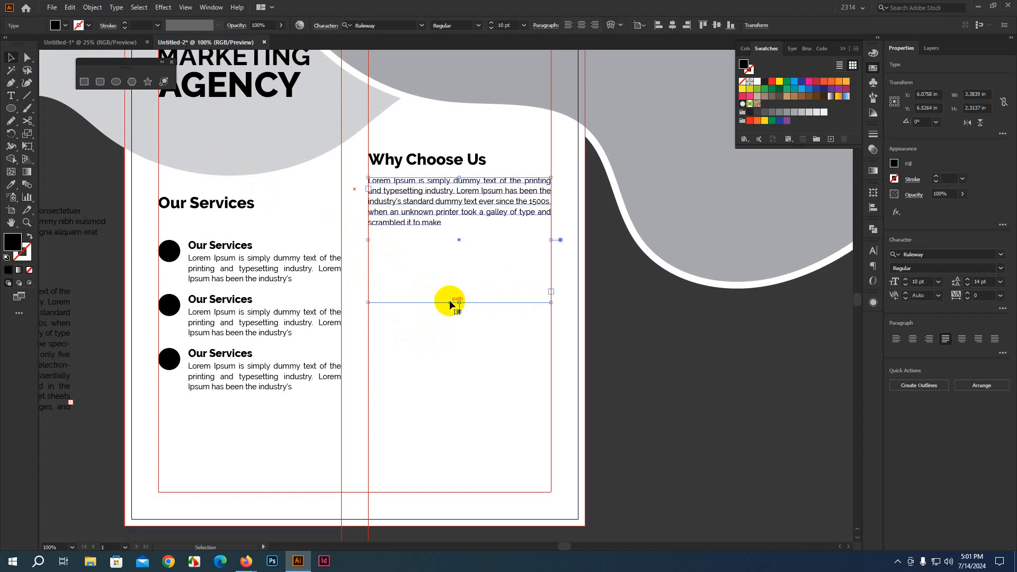
{"action": "left_click_drag", "start_coordinate": [459, 303], "coordinate": [458, 231]}
{"action": "left_click", "coordinate": [665, 313]}
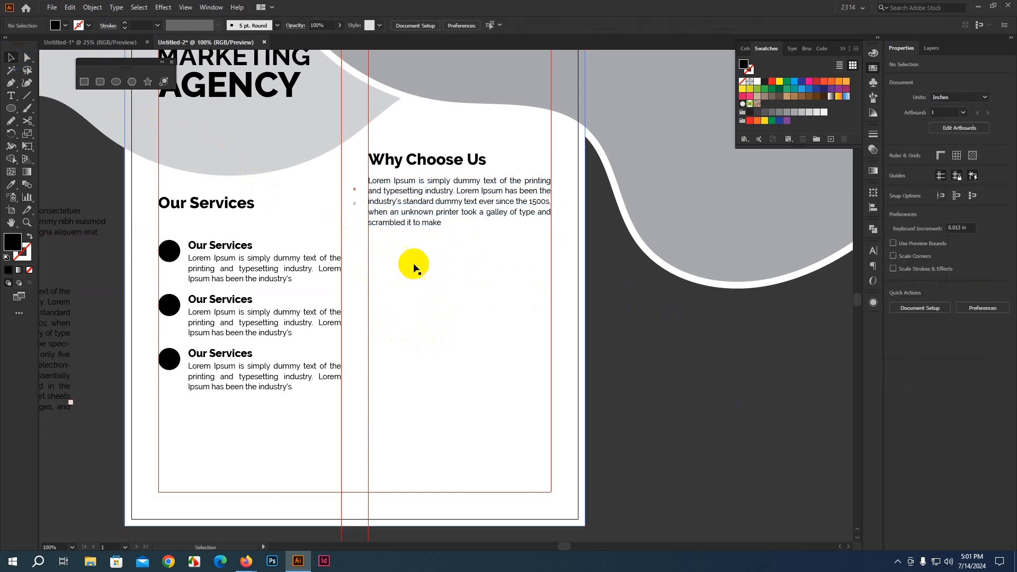
Step: Duplicate the "Why Choose Us" heading and its paragraph straight down, directly below the original
{"action": "scroll", "coordinate": [617, 320], "scroll_direction": "down", "scroll_amount": 1}
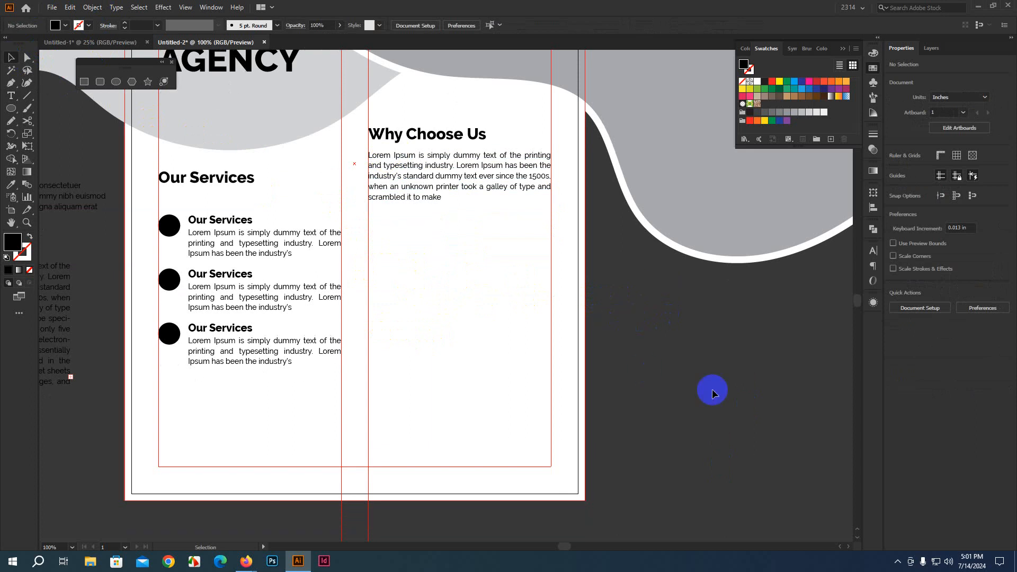
{"action": "left_click", "coordinate": [408, 184]}
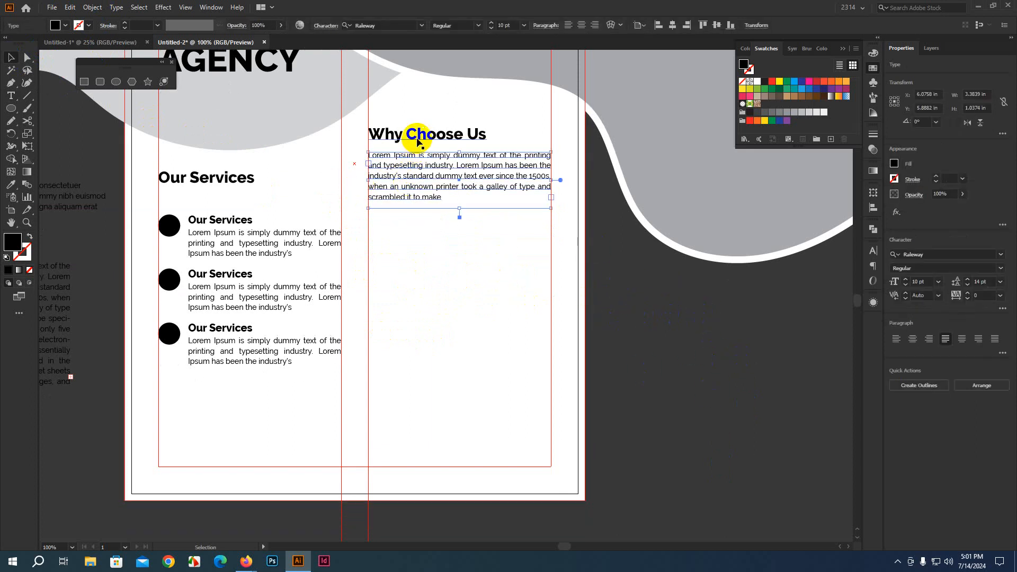
{"action": "left_click", "coordinate": [416, 135], "text": "shift"}
{"action": "left_click_drag", "start_coordinate": [416, 166], "coordinate": [416, 257]}
{"action": "left_click", "coordinate": [614, 322]}
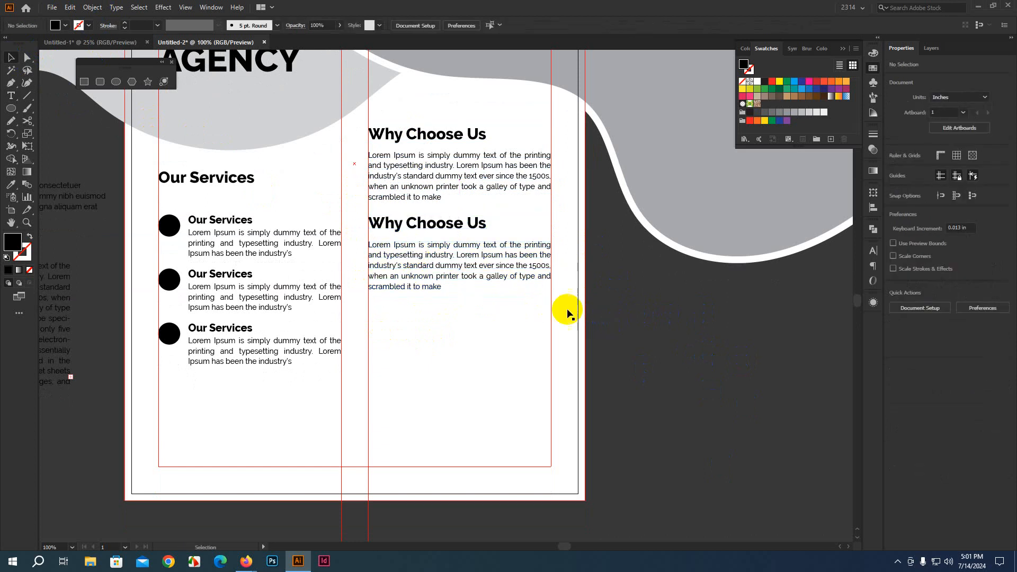
Step: Change the duplicated heading's text to "About Us"
{"action": "double_click", "coordinate": [450, 223]}
{"action": "left_click_drag", "start_coordinate": [447, 223], "coordinate": [303, 233]}
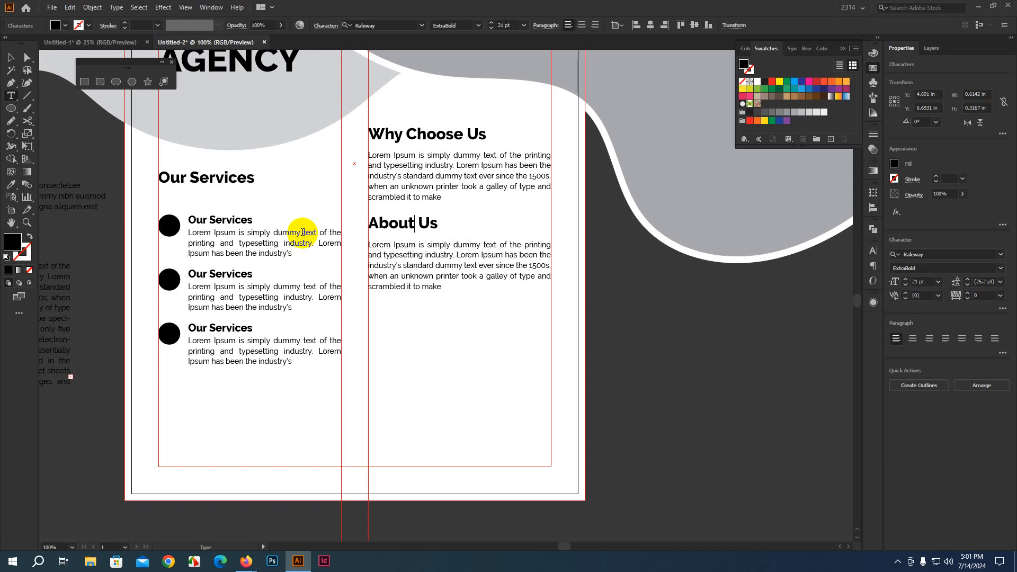
{"action": "key", "text": "Escape"}
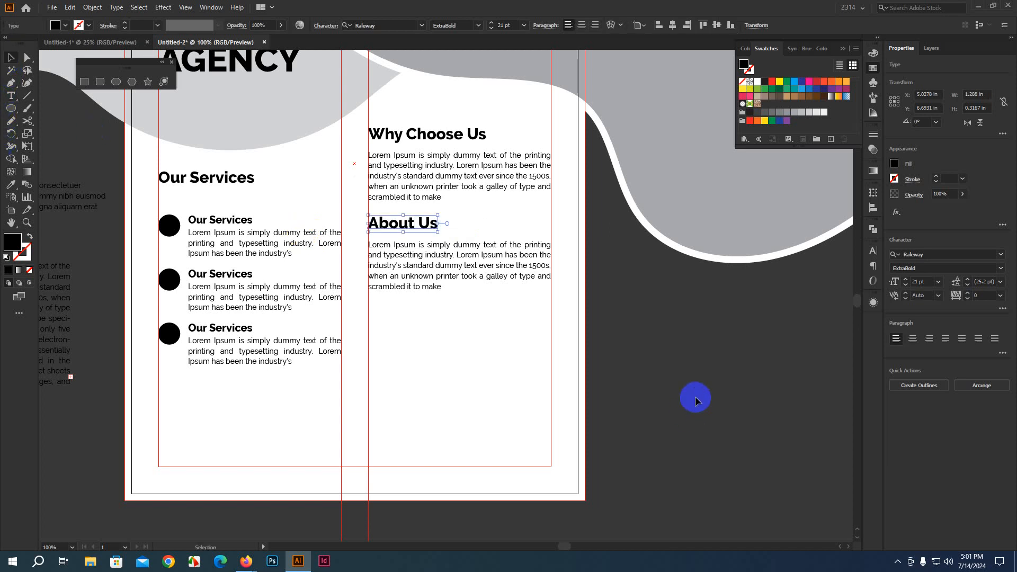
{"action": "left_click", "coordinate": [695, 396]}
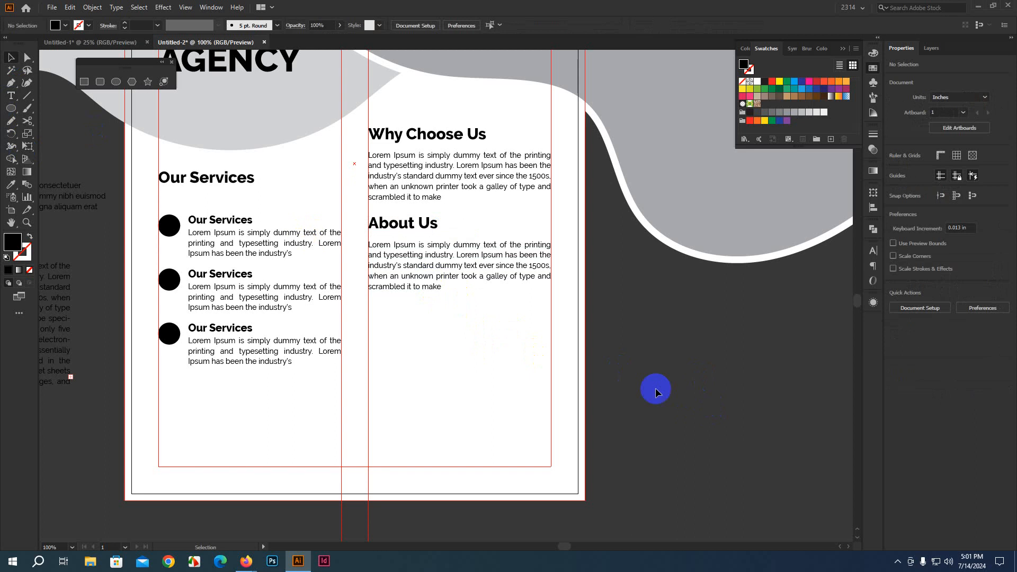
{"action": "left_click", "coordinate": [233, 356]}
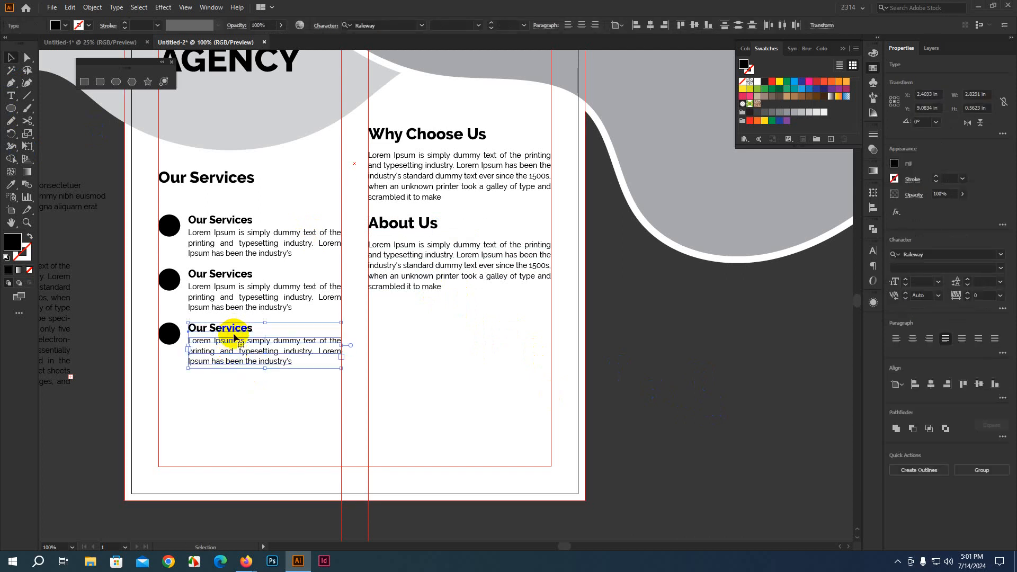
{"action": "left_click_drag", "start_coordinate": [228, 357], "coordinate": [372, 372]}
{"action": "key", "text": "ctrl+z"}
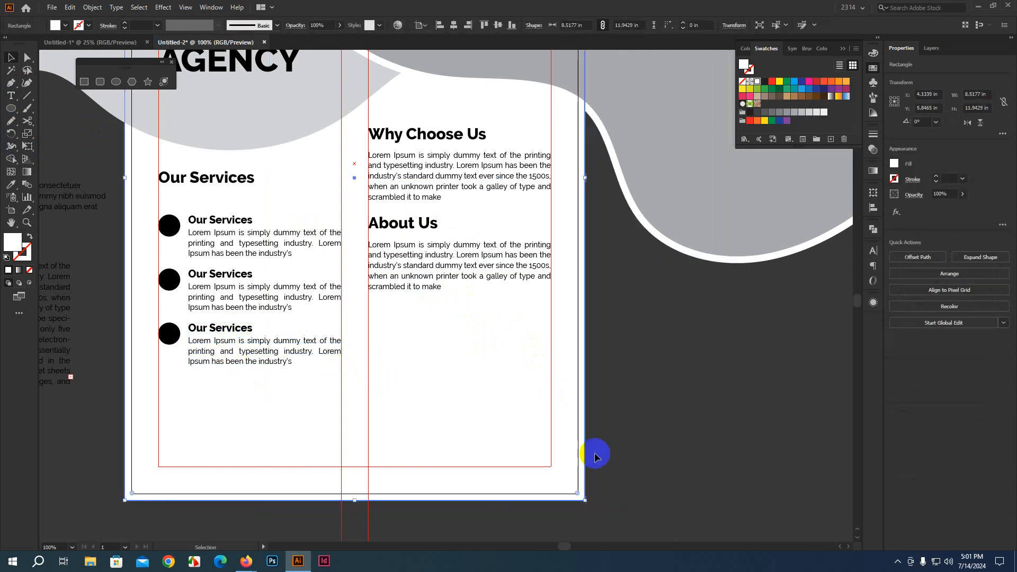
{"action": "left_click", "coordinate": [752, 435]}
Step: Copy the third service's title and description horizontally into the second column, flush with its inner guide
{"action": "left_click", "coordinate": [234, 334]}
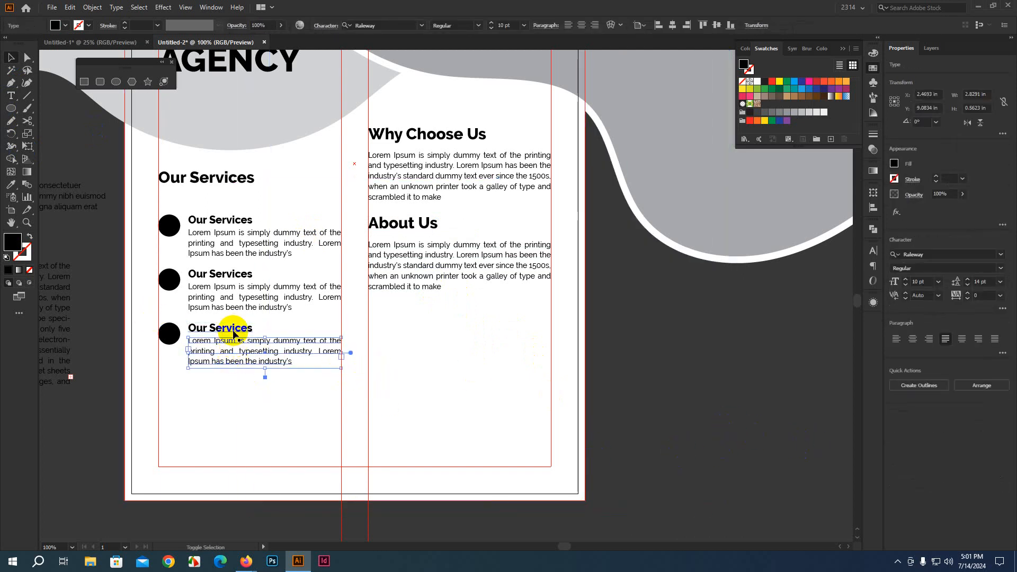
{"action": "left_click_drag", "start_coordinate": [233, 352], "coordinate": [410, 354]}
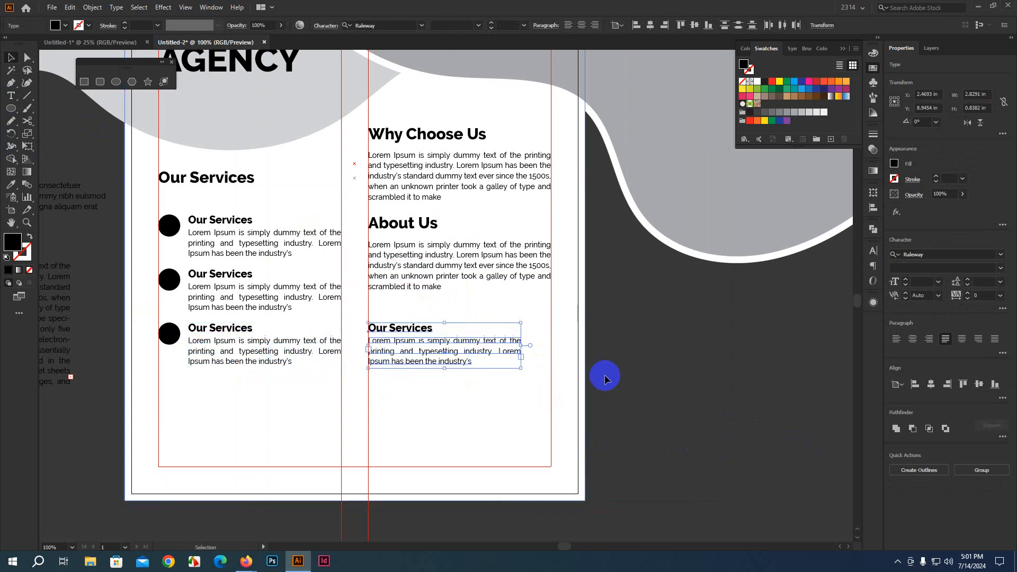
{"action": "left_click", "coordinate": [604, 377]}
Step: Move the copied service title and description up below the About Us paragraph, flush with the outer margin guide, and nudge them slightly down
{"action": "left_click", "coordinate": [423, 342]}
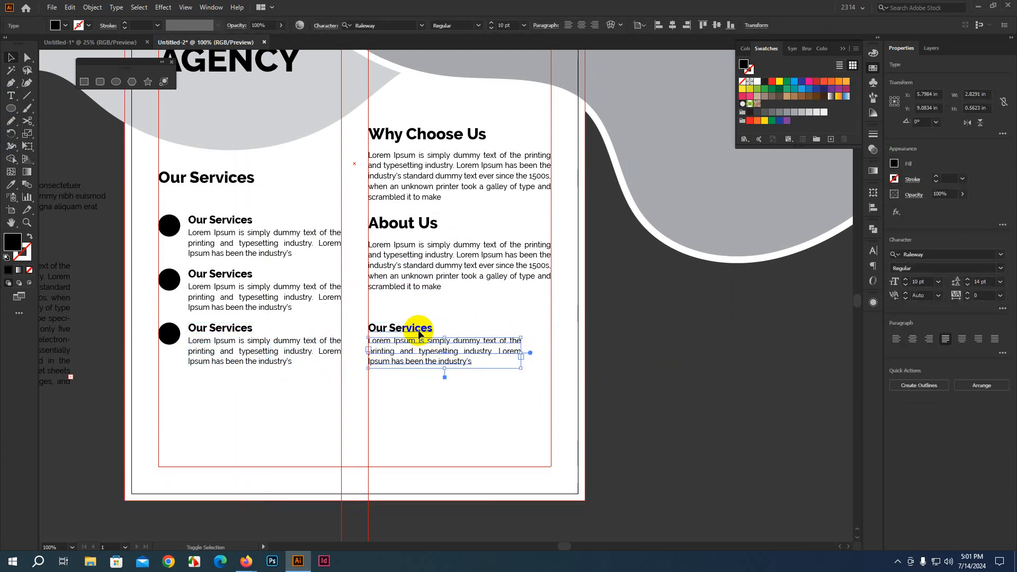
{"action": "left_click_drag", "start_coordinate": [427, 348], "coordinate": [460, 320]}
{"action": "left_click", "coordinate": [640, 366]}
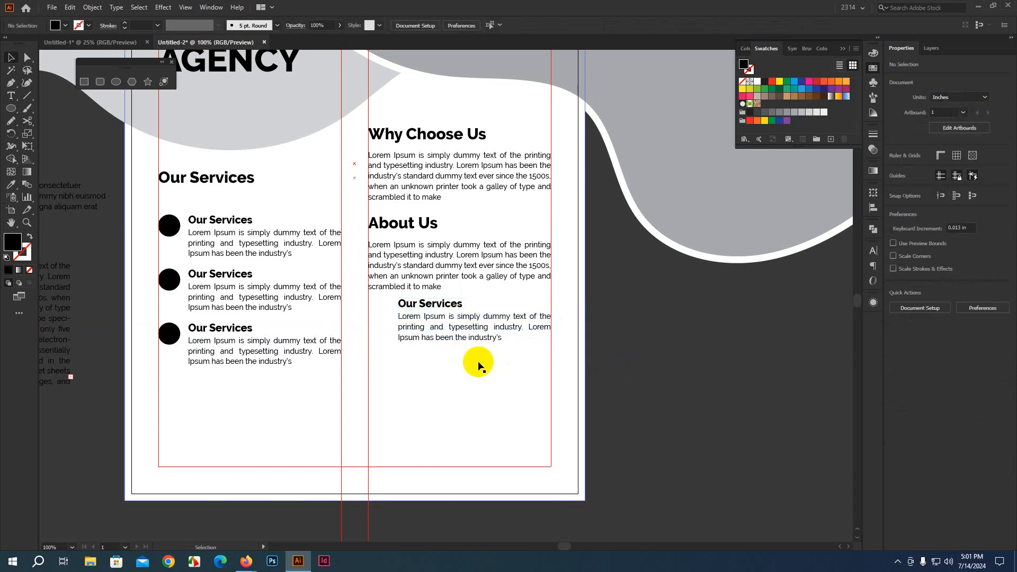
{"action": "left_click", "coordinate": [450, 339]}
{"action": "left_click", "coordinate": [436, 307], "text": "shift"}
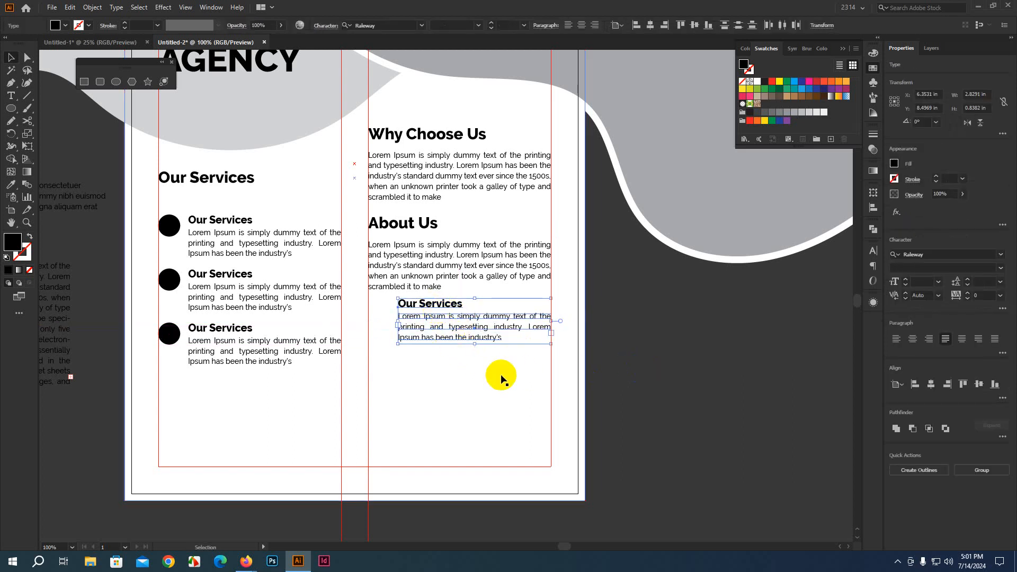
{"action": "key", "text": "Down"}
{"action": "key", "text": "Down"}
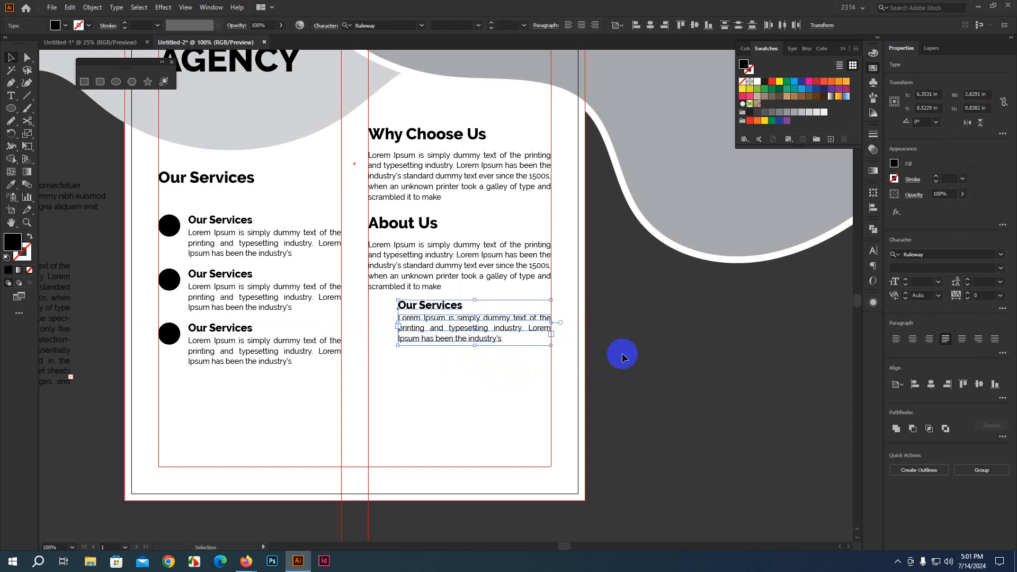
Step: Trim the copied service description so it ends at "typesetting industry." and shorten its frame to fit two lines
{"action": "left_click", "coordinate": [470, 340]}
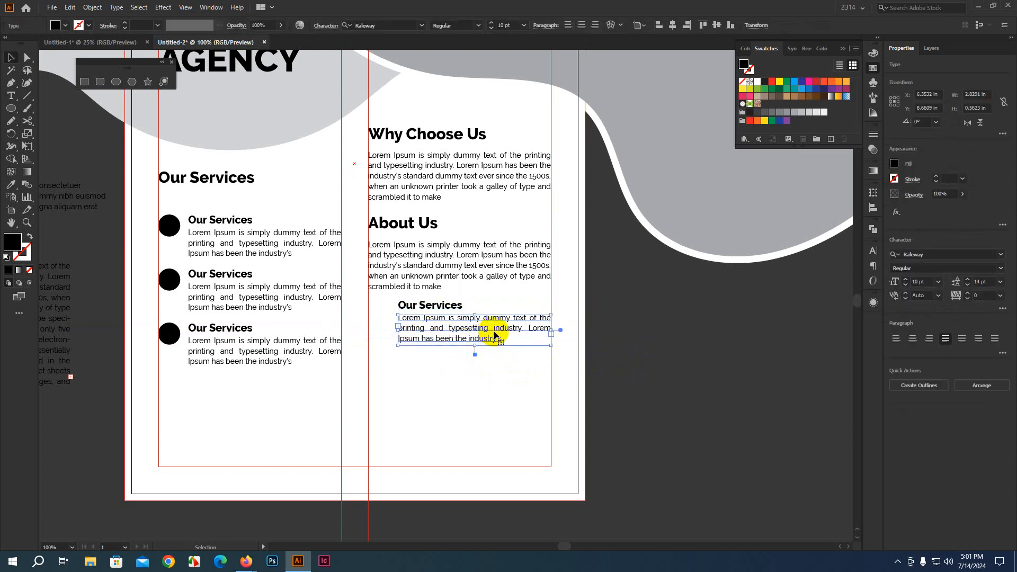
{"action": "double_click", "coordinate": [525, 328]}
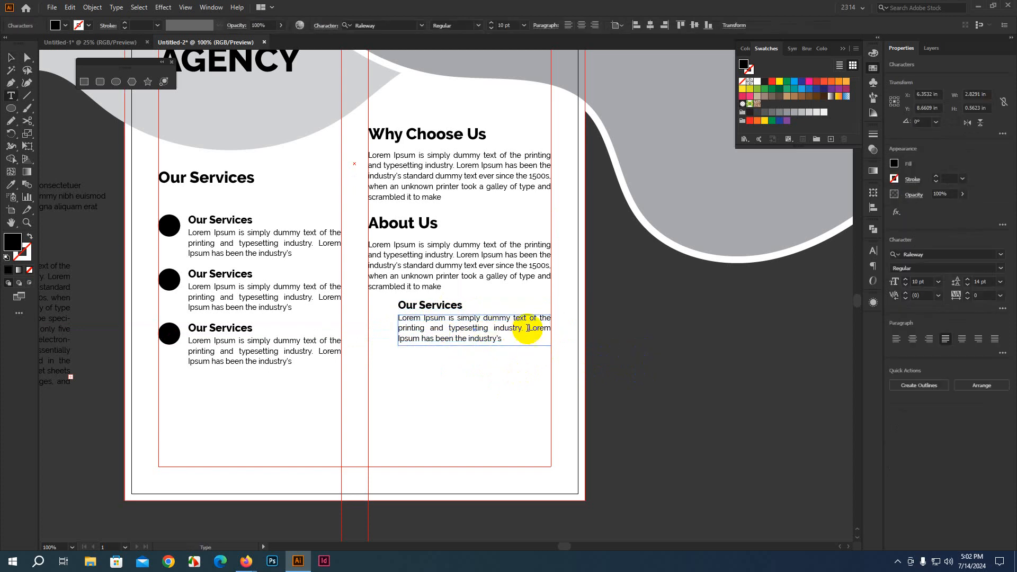
{"action": "left_click_drag", "start_coordinate": [526, 328], "coordinate": [554, 346]}
{"action": "key", "text": "BackSpace"}
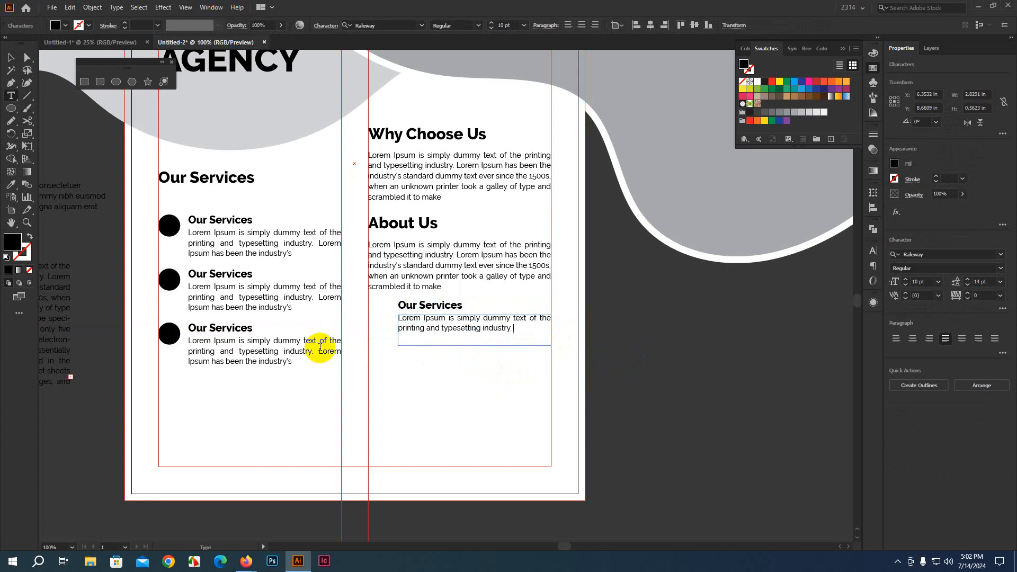
{"action": "left_click", "coordinate": [12, 57]}
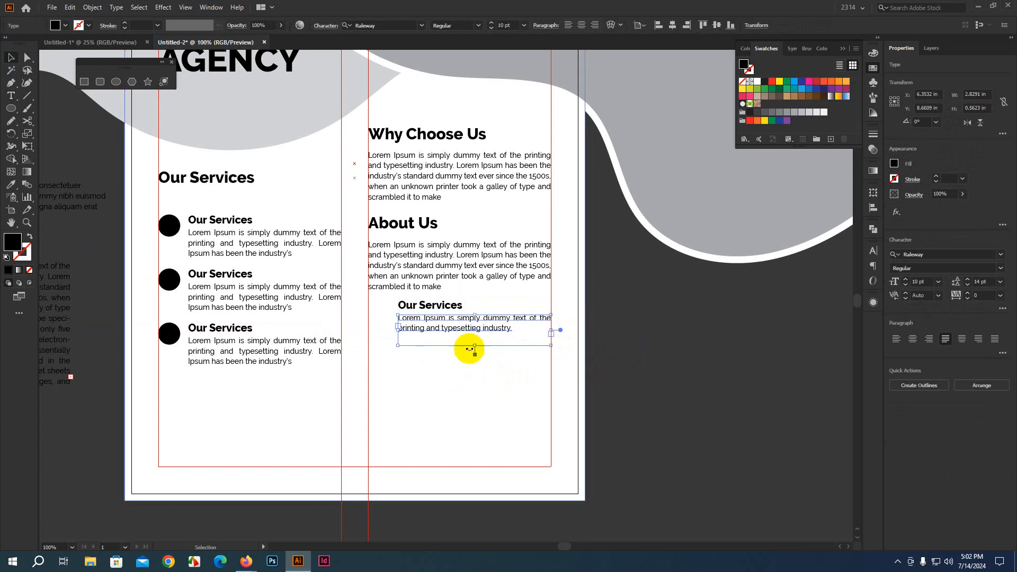
{"action": "left_click_drag", "start_coordinate": [472, 345], "coordinate": [473, 337]}
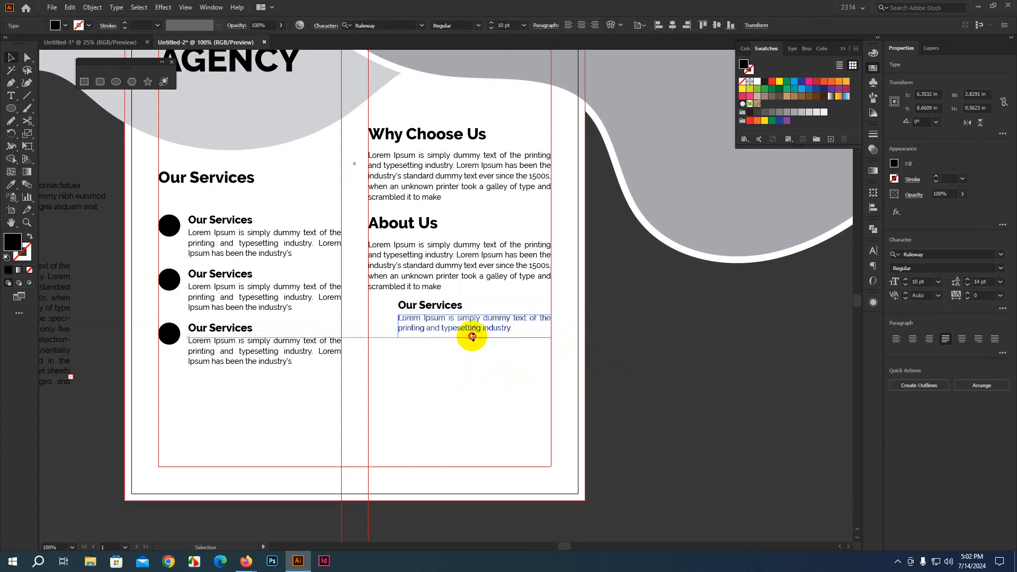
{"action": "left_click", "coordinate": [668, 368]}
Step: Copy the third service's circle beside the copied service title and scale it down to about 0.233 in
{"action": "left_click", "coordinate": [171, 337]}
{"action": "left_click_drag", "start_coordinate": [173, 339], "coordinate": [371, 297]}
{"action": "scroll", "coordinate": [382, 317], "scroll_direction": "up", "scroll_amount": 3}
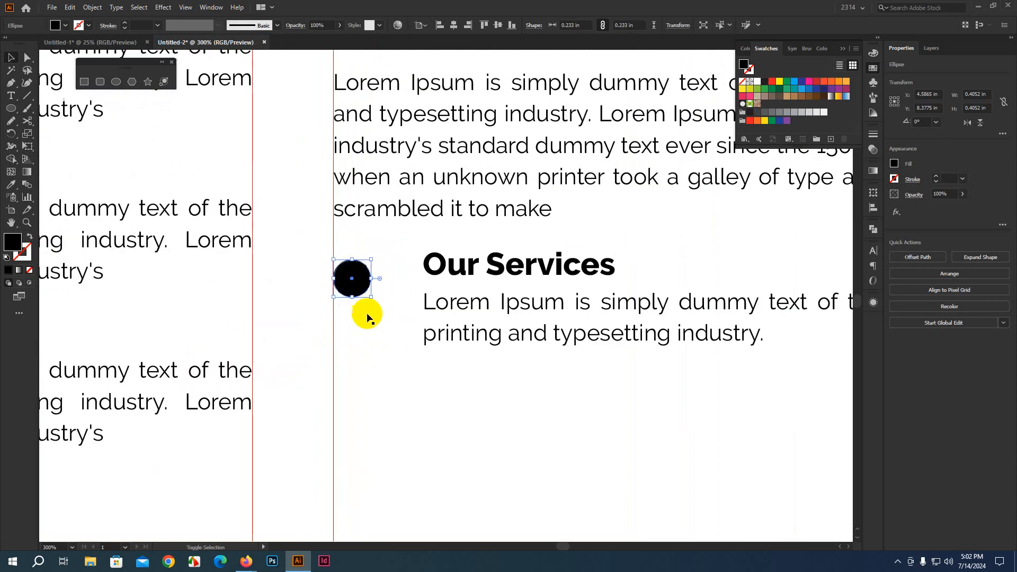
{"action": "scroll", "coordinate": [365, 318], "scroll_direction": "down", "scroll_amount": 3}
Step: Widen the copied description's frame to about 2.9 in toward the circle and left-align the title with it
{"action": "left_click", "coordinate": [401, 328]}
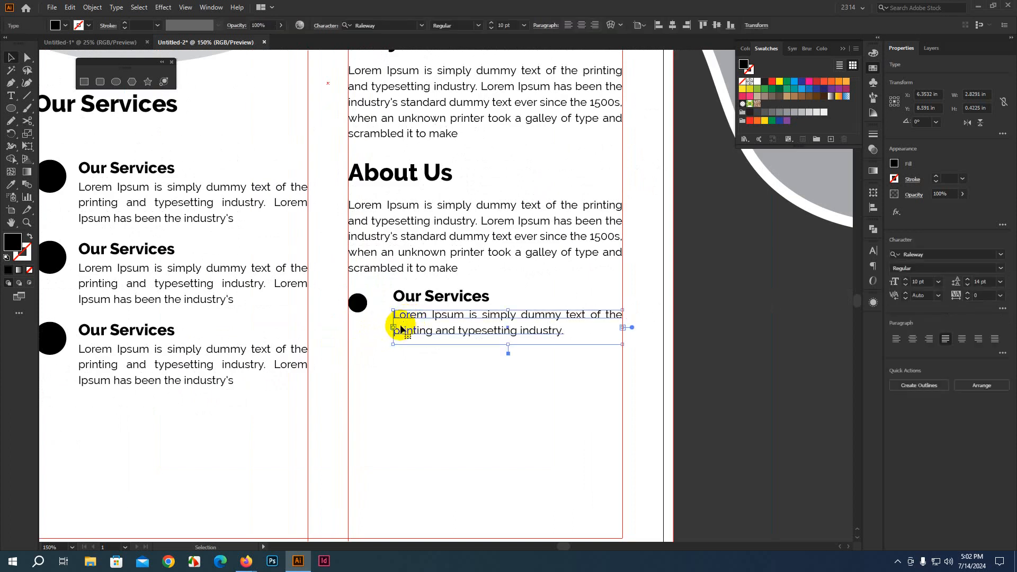
{"action": "left_click_drag", "start_coordinate": [394, 327], "coordinate": [388, 328]}
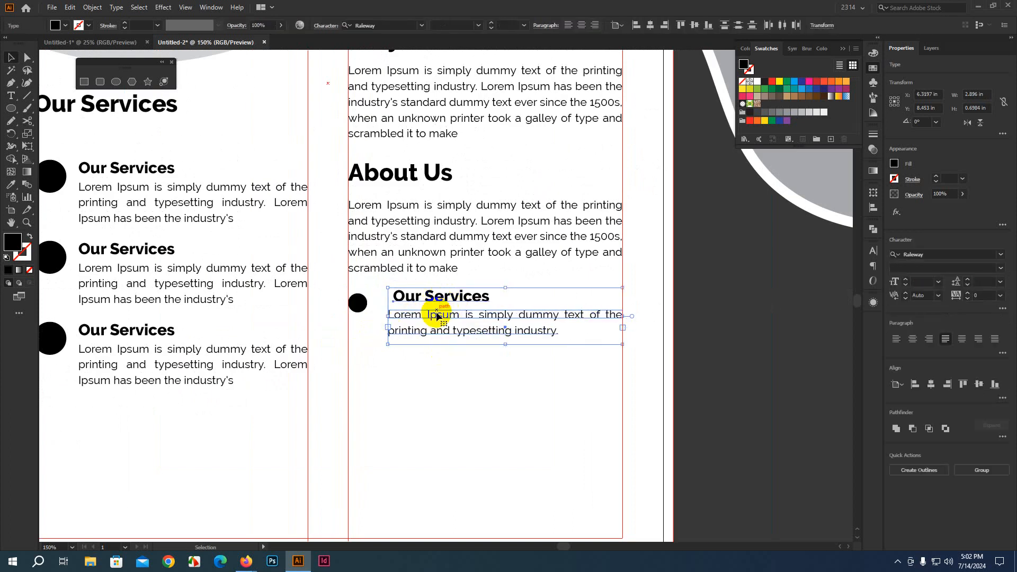
{"action": "left_click", "coordinate": [439, 300], "text": "shift"}
{"action": "left_click", "coordinate": [635, 25]}
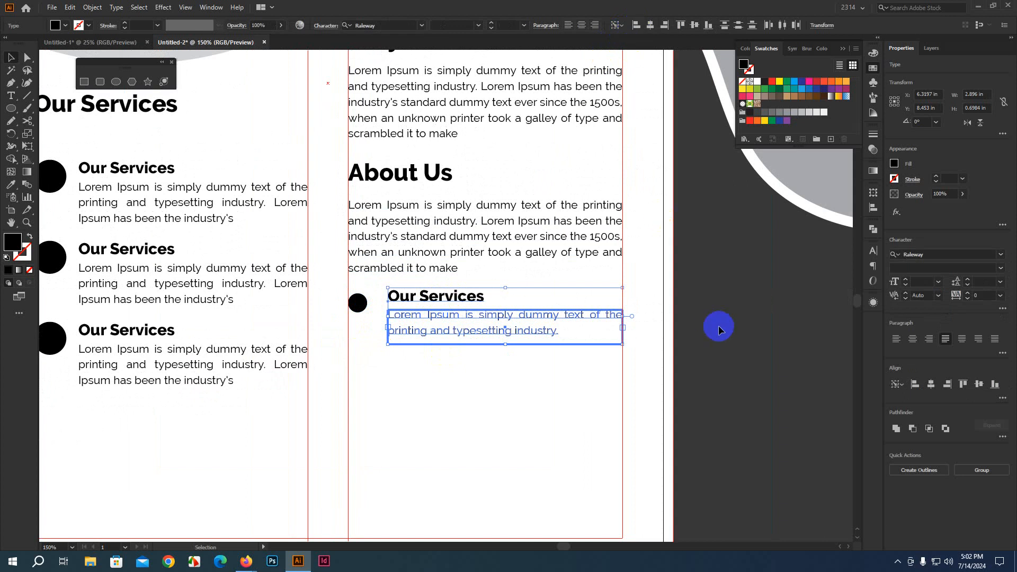
{"action": "left_click", "coordinate": [749, 345]}
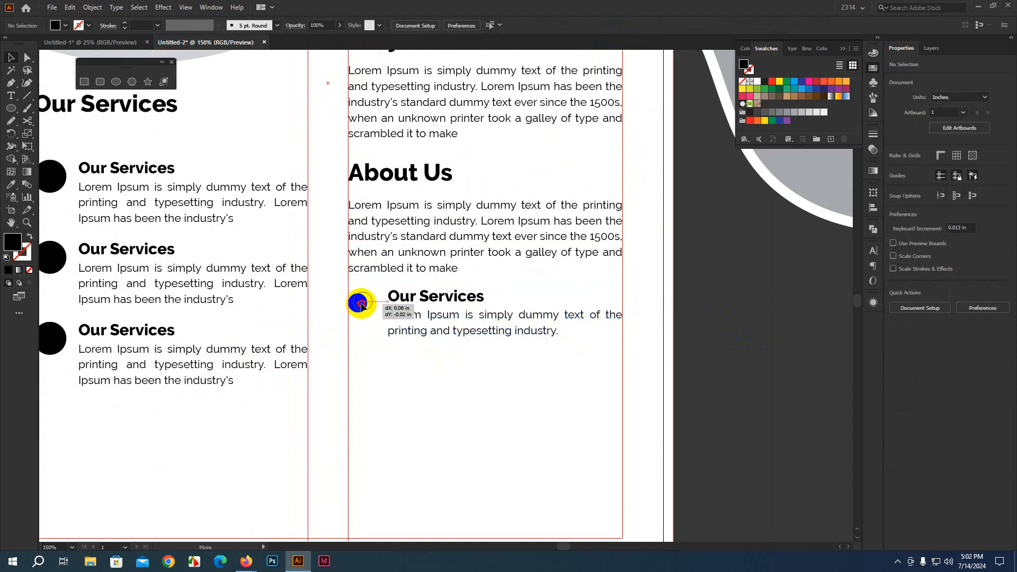
Step: Move the small circle closer to the copied "Our Services" title
{"action": "left_click_drag", "start_coordinate": [359, 305], "coordinate": [362, 302]}
{"action": "left_click", "coordinate": [454, 311]}
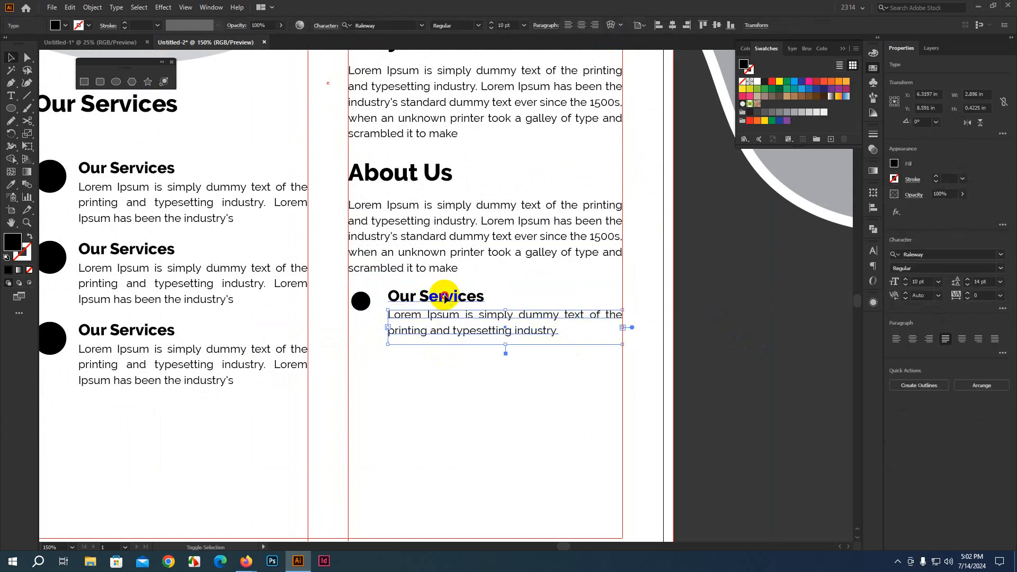
{"action": "left_click", "coordinate": [445, 295], "text": "shift"}
{"action": "left_click", "coordinate": [761, 343]}
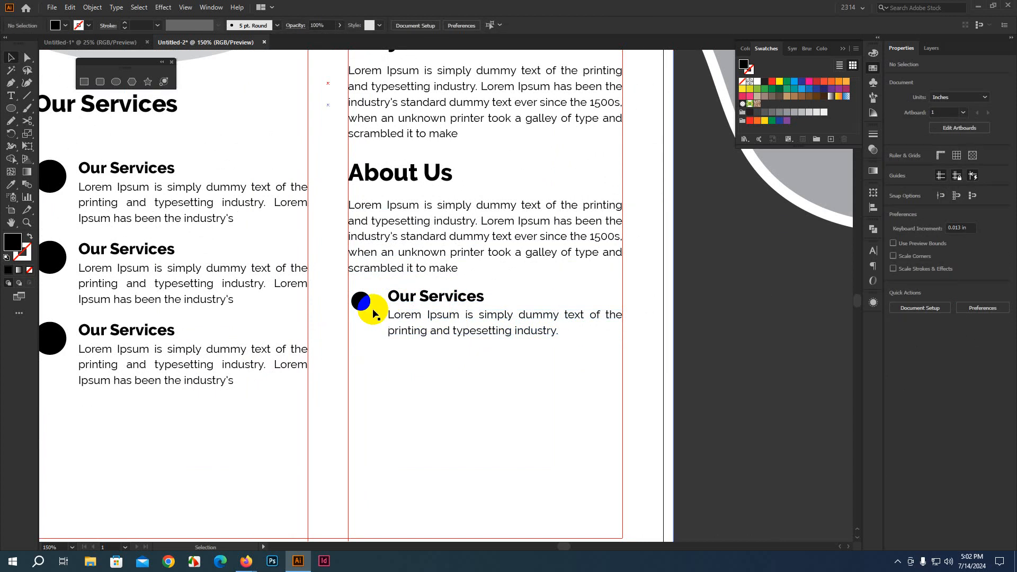
{"action": "left_click", "coordinate": [366, 311]}
{"action": "left_click_drag", "start_coordinate": [366, 306], "coordinate": [380, 300]}
{"action": "left_click", "coordinate": [749, 353]}
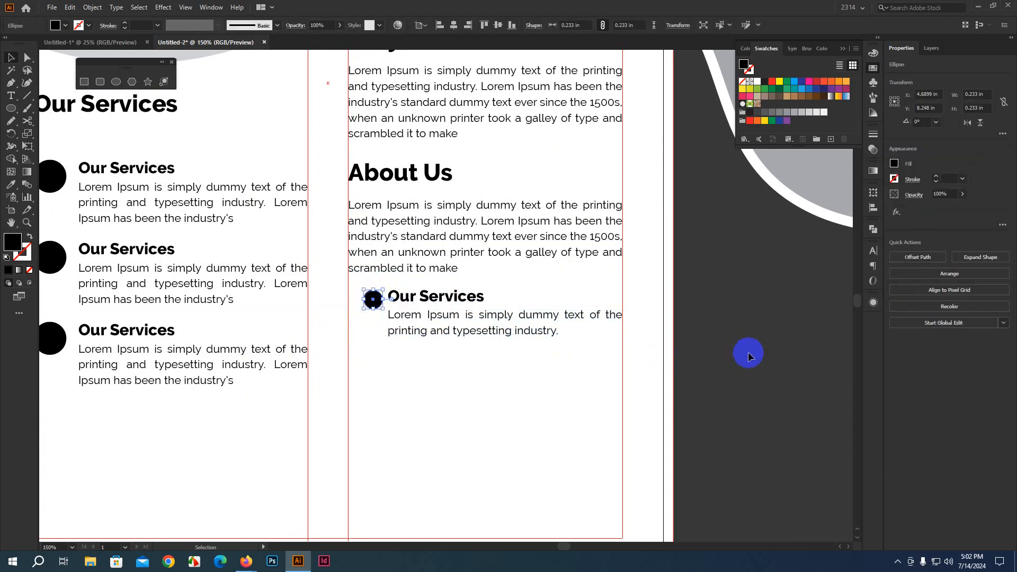
Step: Align the vertical centres of the small circle and the copied "Our Services" title
{"action": "left_click", "coordinate": [376, 302]}
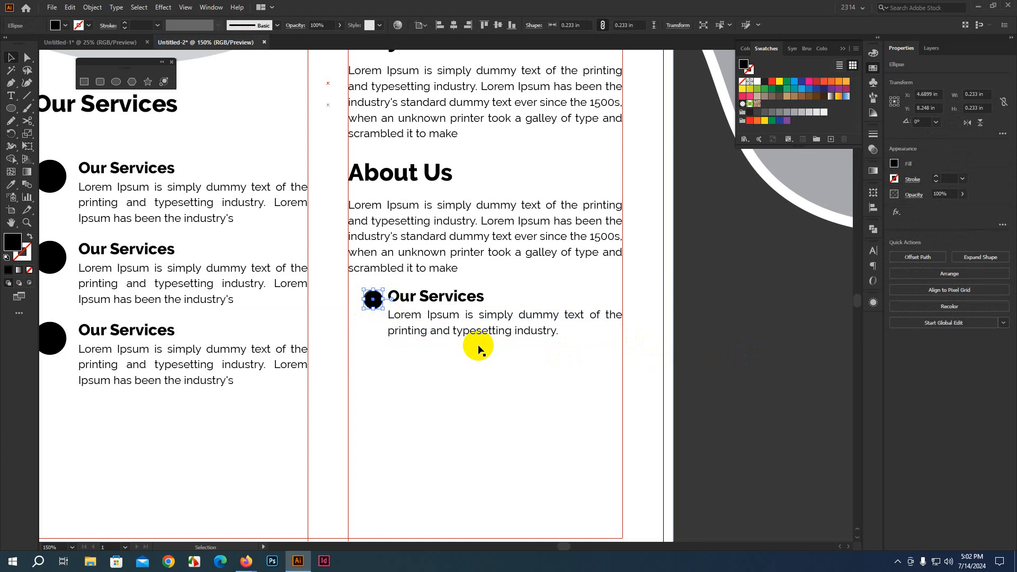
{"action": "left_click", "coordinate": [449, 297], "text": "shift"}
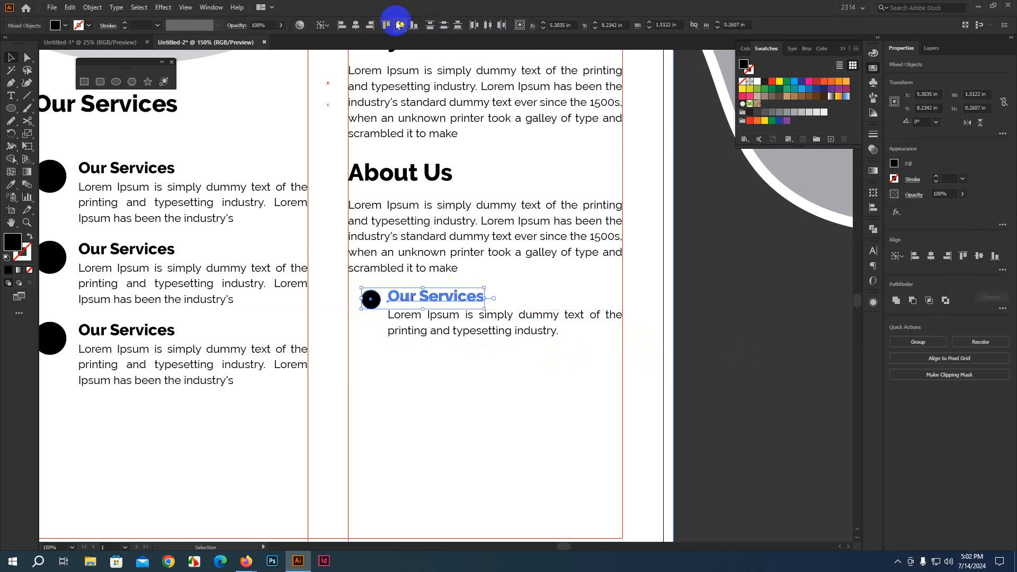
{"action": "left_click", "coordinate": [391, 24]}
{"action": "left_click", "coordinate": [758, 304]}
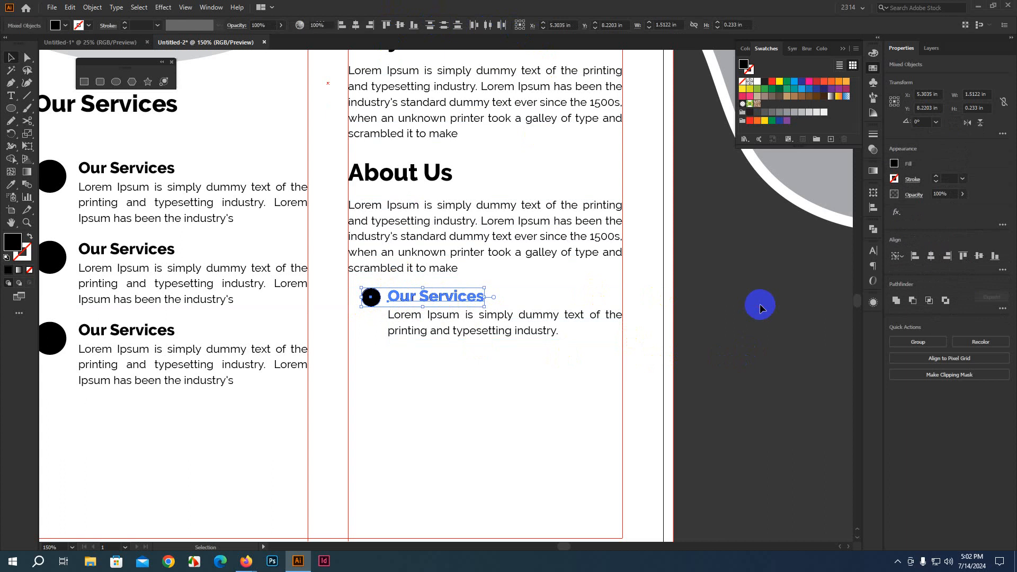
Step: Copy the small circle, its "Our Services" title and the two-line description about 0.91 in below the original item in the second column
{"action": "scroll", "coordinate": [607, 382], "scroll_direction": "down", "scroll_amount": 2}
{"action": "left_click_drag", "start_coordinate": [714, 427], "coordinate": [575, 281]}
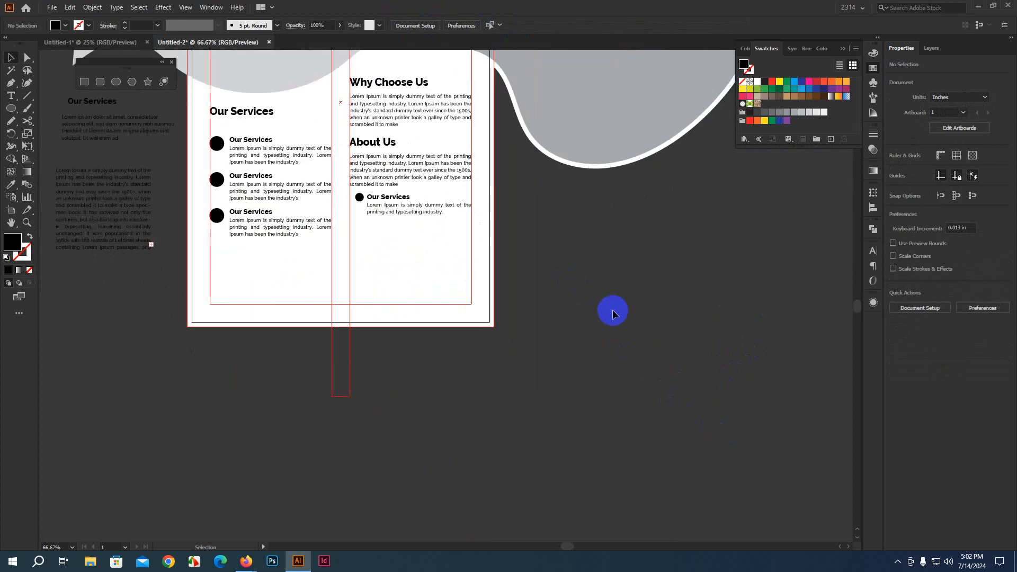
{"action": "left_click", "coordinate": [396, 211]}
{"action": "left_click", "coordinate": [391, 197], "text": "shift"}
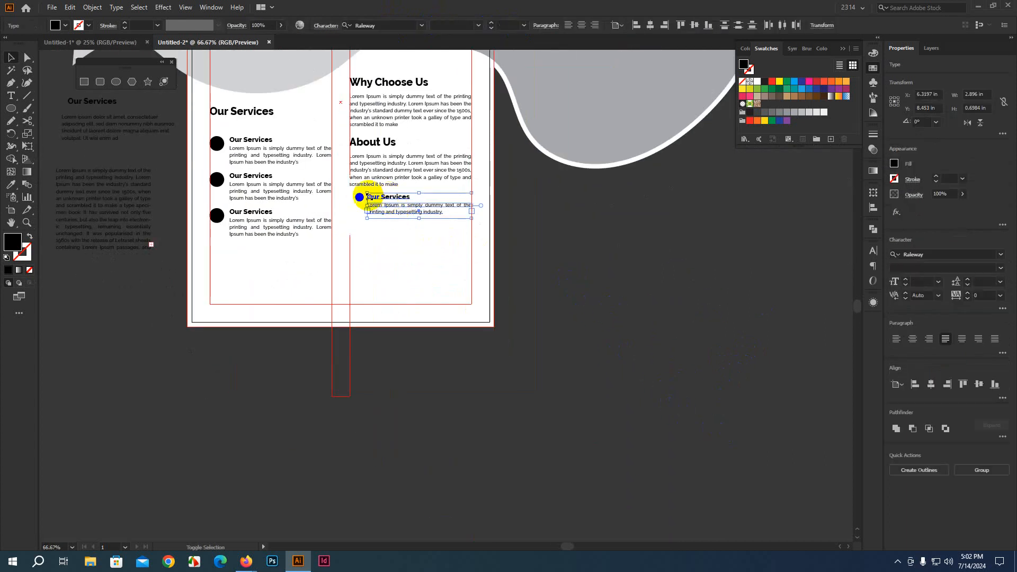
{"action": "left_click", "coordinate": [360, 200], "text": "shift"}
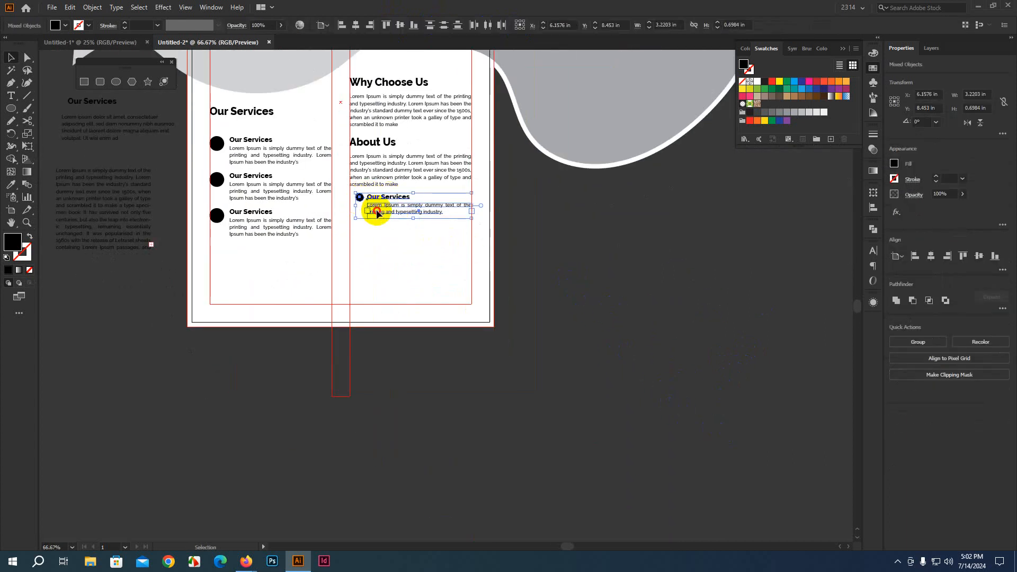
{"action": "left_click_drag", "start_coordinate": [377, 214], "coordinate": [376, 246]}
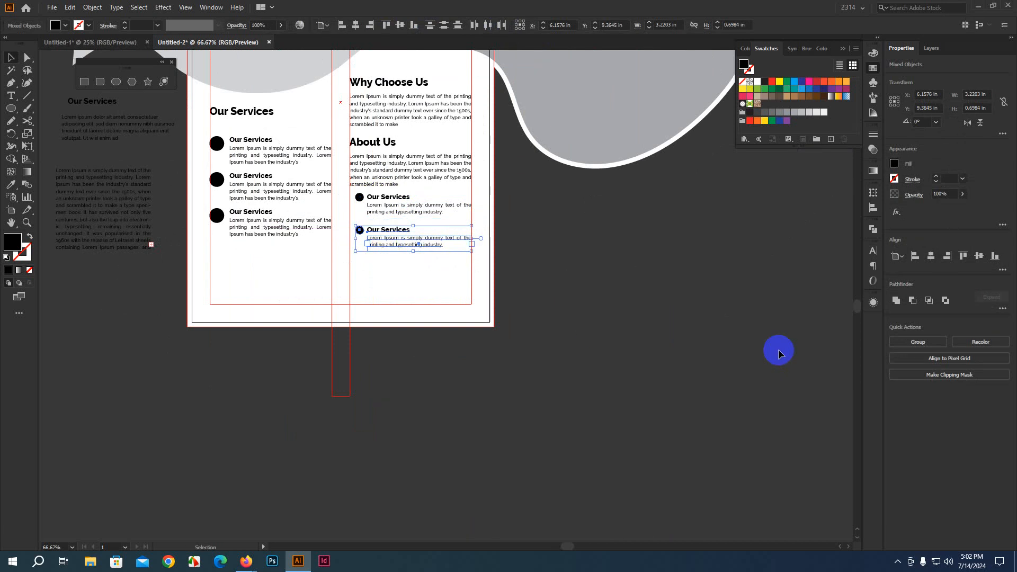
{"action": "key", "text": "ctrl+d"}
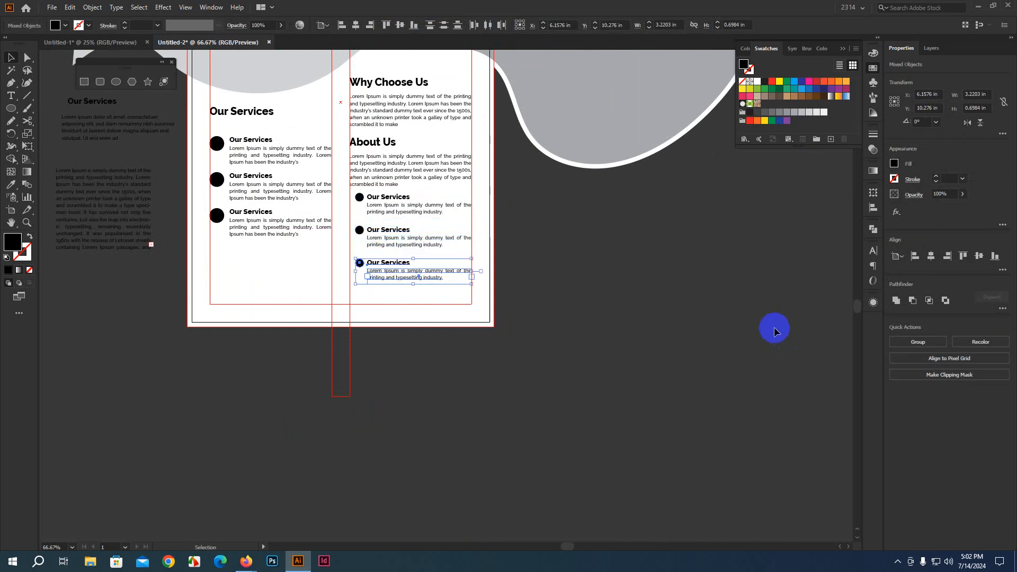
{"action": "key", "text": "Delete"}
{"action": "scroll", "coordinate": [387, 429], "scroll_direction": "up", "scroll_amount": 2}
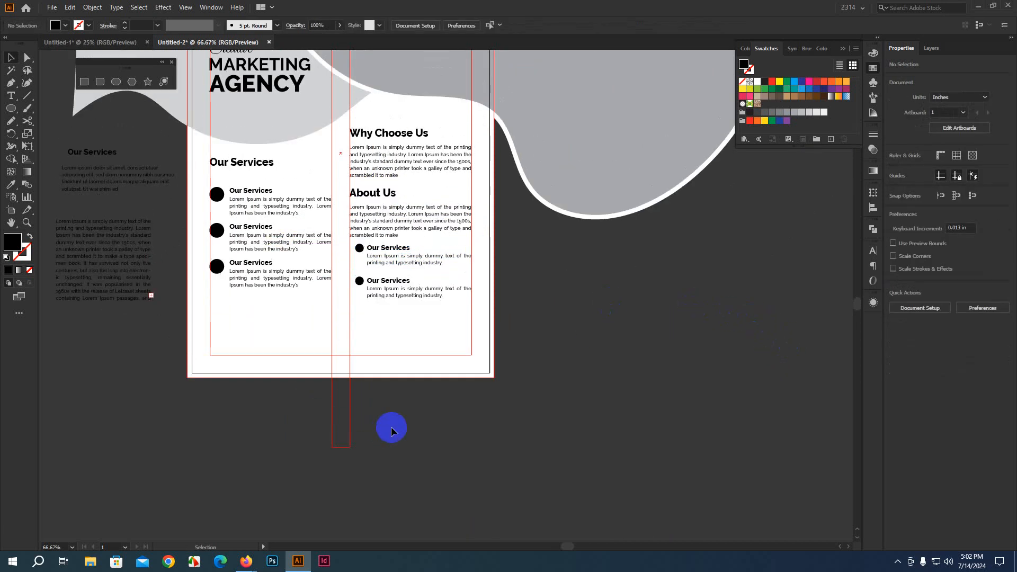
{"action": "scroll", "coordinate": [608, 380], "scroll_direction": "up", "scroll_amount": 4}
{"action": "scroll", "coordinate": [609, 379], "scroll_direction": "down", "scroll_amount": 1}
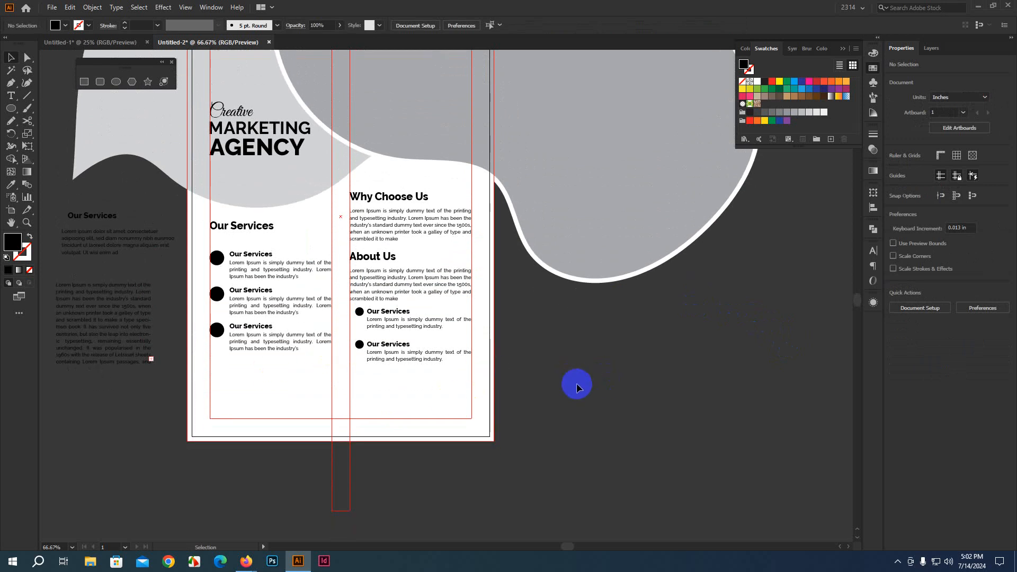
{"action": "left_click_drag", "start_coordinate": [576, 386], "coordinate": [654, 376]}
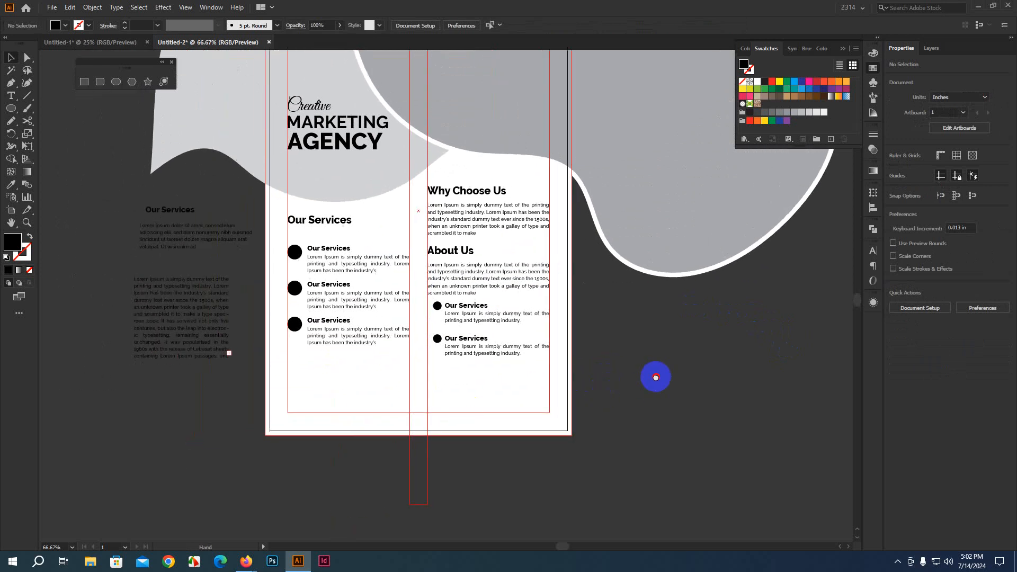
{"action": "left_click", "coordinate": [89, 83]}
{"action": "left_click_drag", "start_coordinate": [244, 383], "coordinate": [596, 447]}
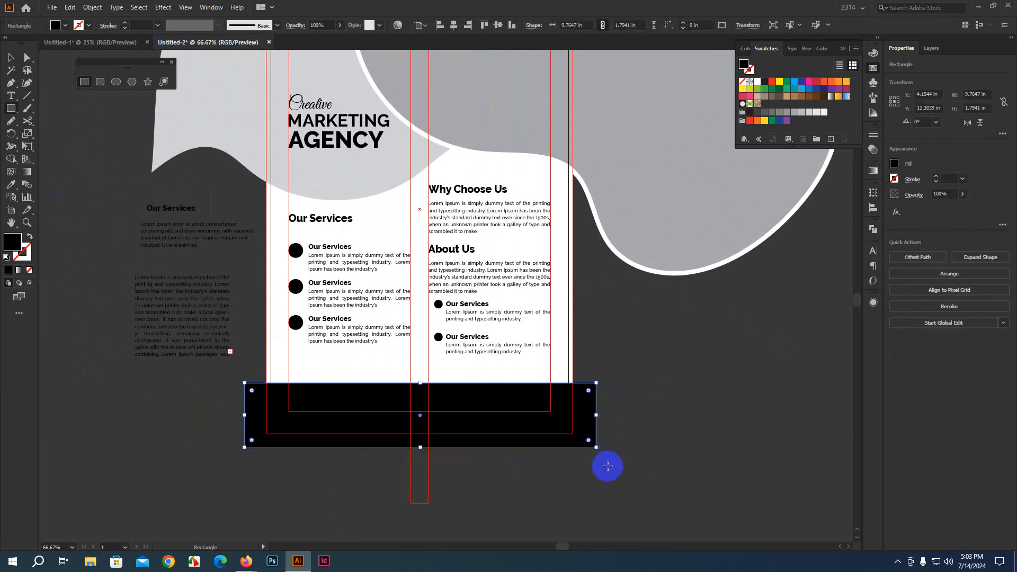
{"action": "key", "text": "Delete"}
{"action": "left_click", "coordinate": [10, 57]}
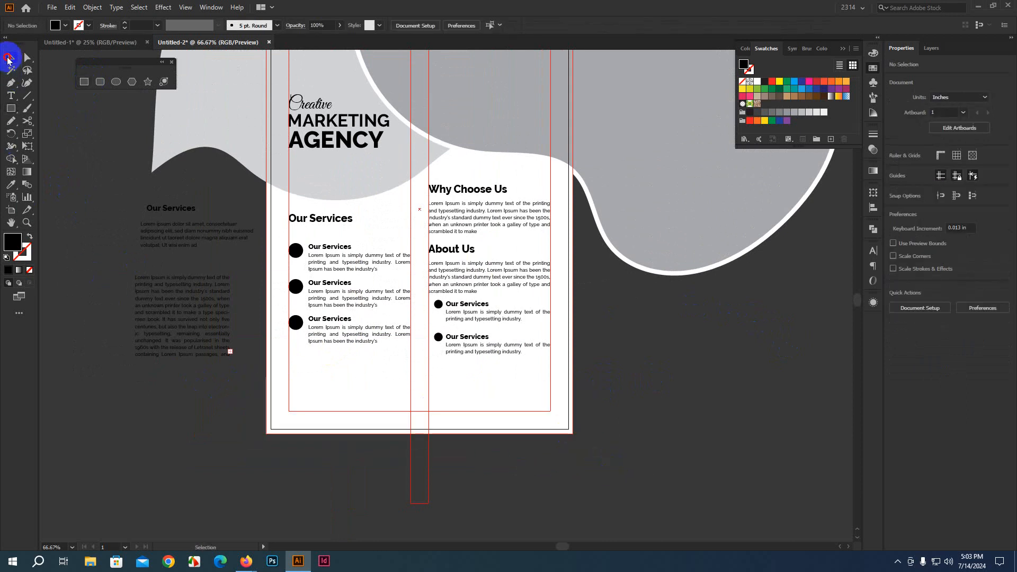
Step: Duplicate the white page background in place, shorten the copy to a footer strip about 1.31 in tall, and fill it light grey
{"action": "left_click", "coordinate": [417, 399]}
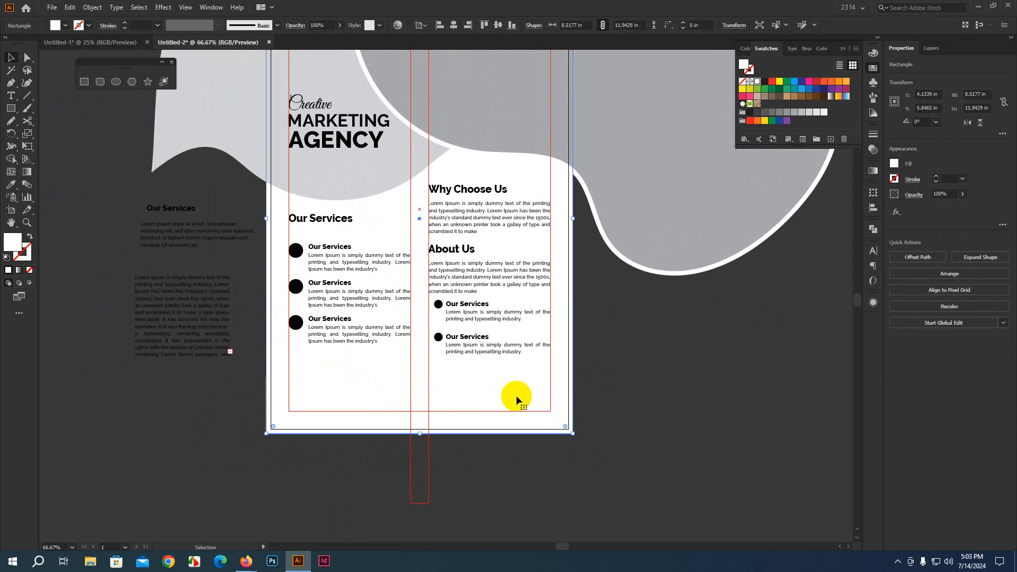
{"action": "scroll", "coordinate": [507, 408], "scroll_direction": "up", "scroll_amount": 3}
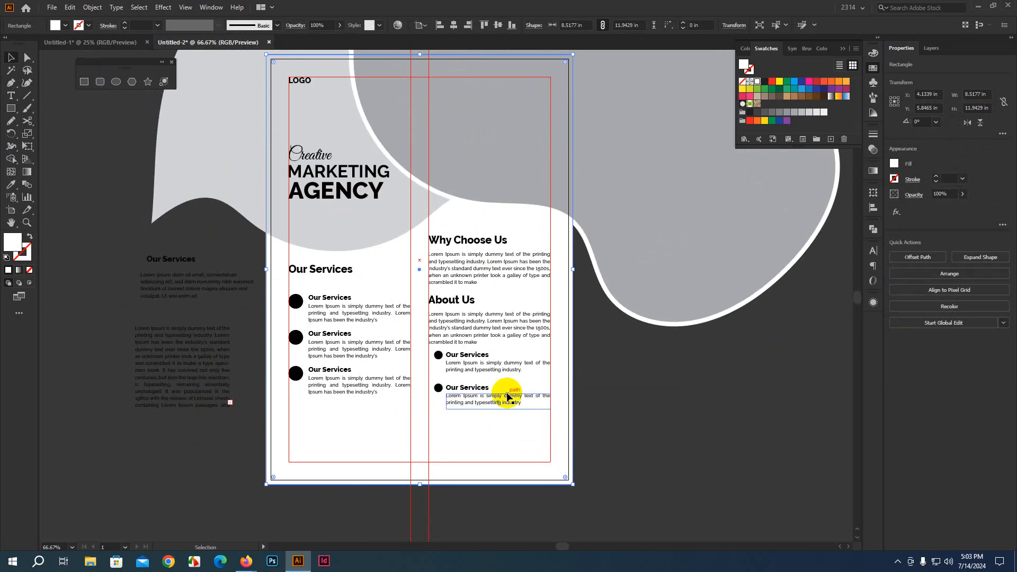
{"action": "left_click_drag", "start_coordinate": [422, 66], "coordinate": [411, 449]}
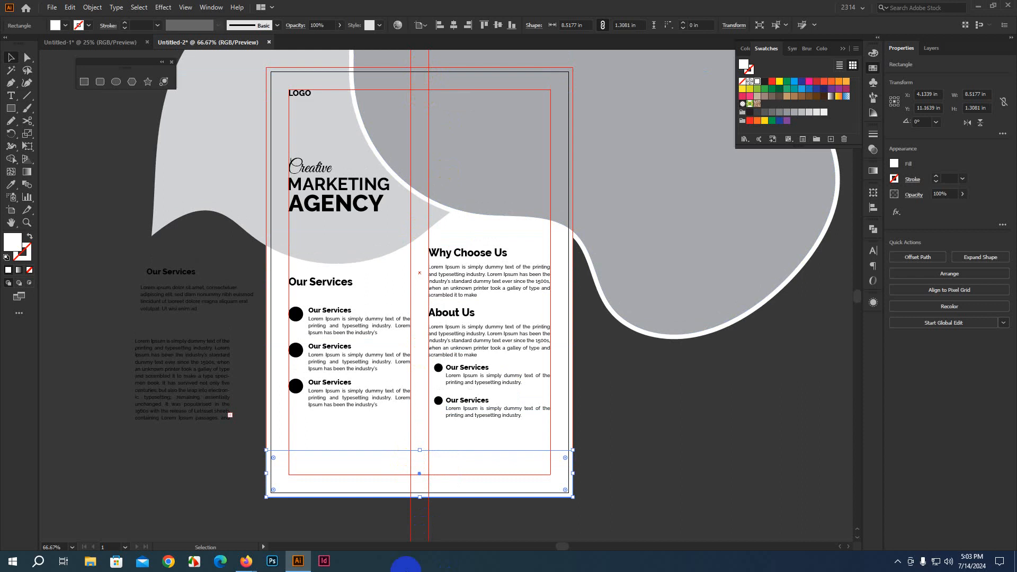
{"action": "left_click", "coordinate": [802, 113]}
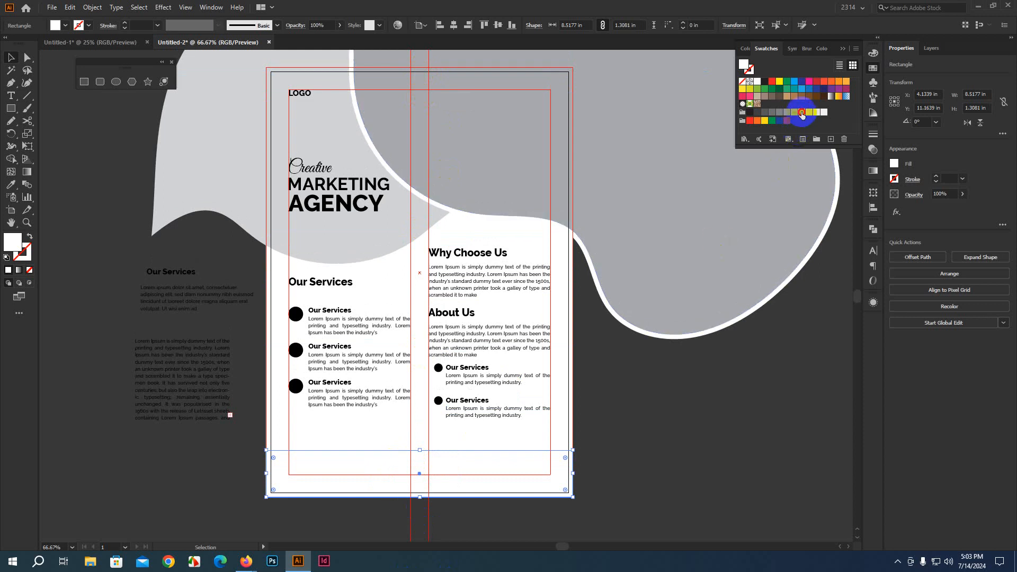
{"action": "scroll", "coordinate": [530, 419], "scroll_direction": "down", "scroll_amount": 2}
{"action": "scroll", "coordinate": [459, 457], "scroll_direction": "up", "scroll_amount": 1}
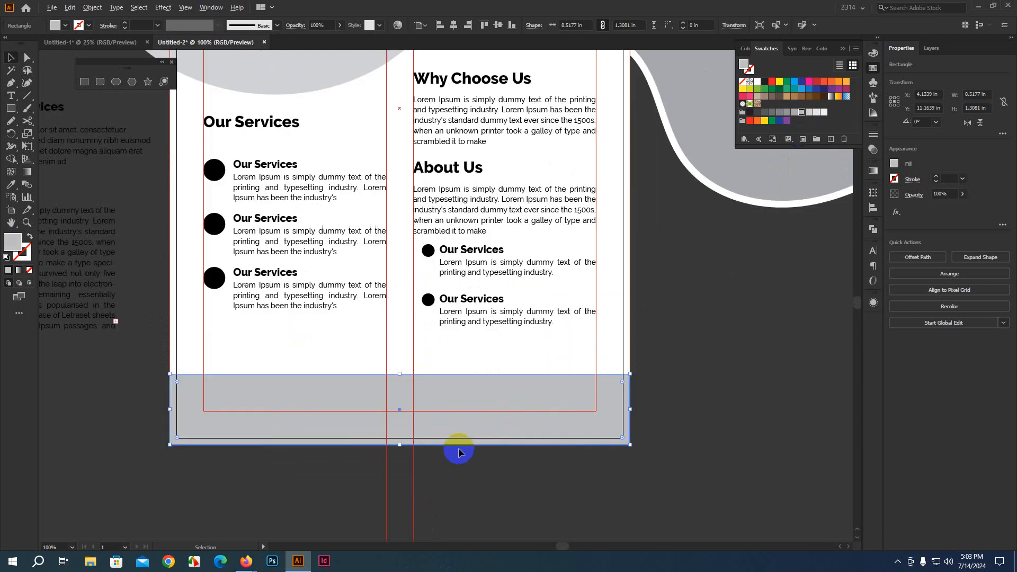
Step: Create an offset path of 0.125 in around the grey footer strip
{"action": "left_click_drag", "start_coordinate": [712, 388], "coordinate": [736, 362]}
{"action": "left_click", "coordinate": [926, 259]}
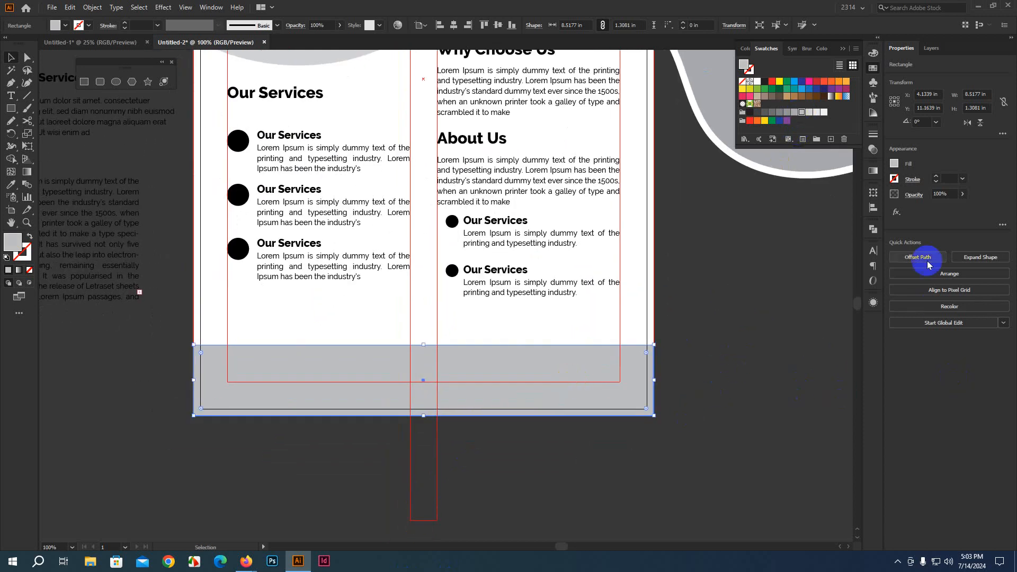
{"action": "left_click", "coordinate": [557, 155]}
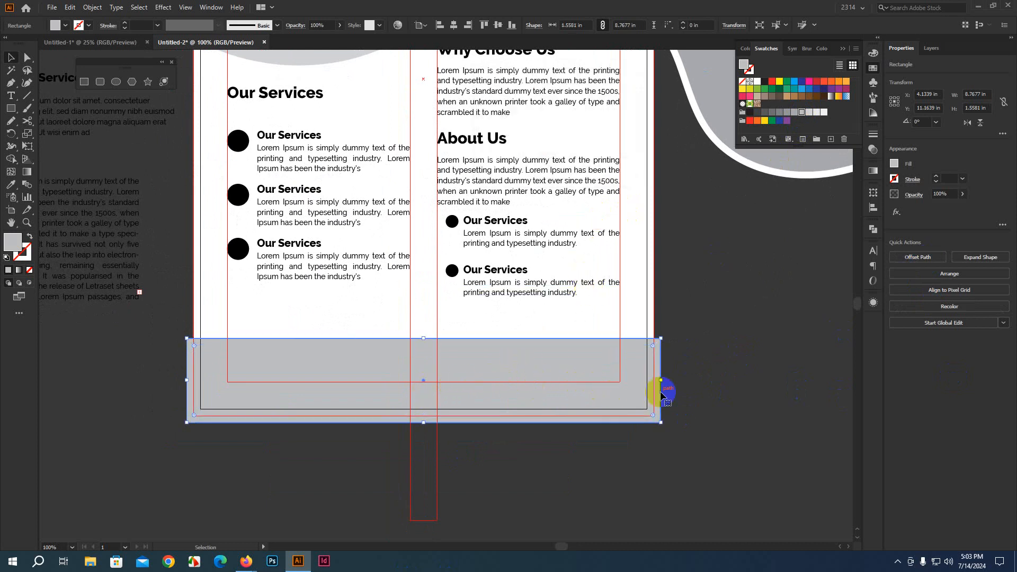
Step: Narrow the offset rectangle to about 3.7 in at the page's left side and fully round its corners into a pill
{"action": "left_click_drag", "start_coordinate": [663, 380], "coordinate": [387, 386]}
{"action": "left_click_drag", "start_coordinate": [379, 347], "coordinate": [275, 399]}
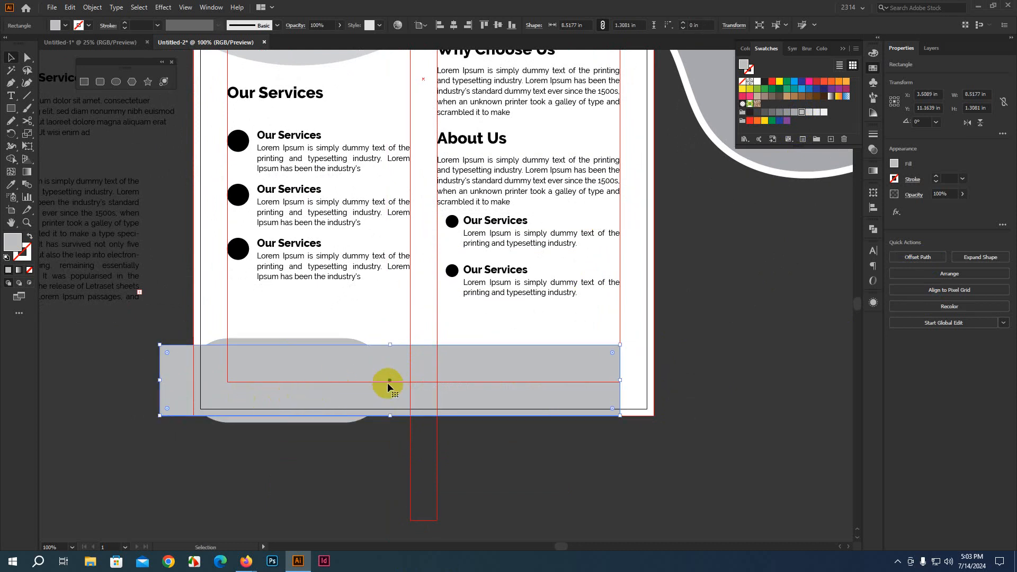
{"action": "key", "text": "ctrl+z"}
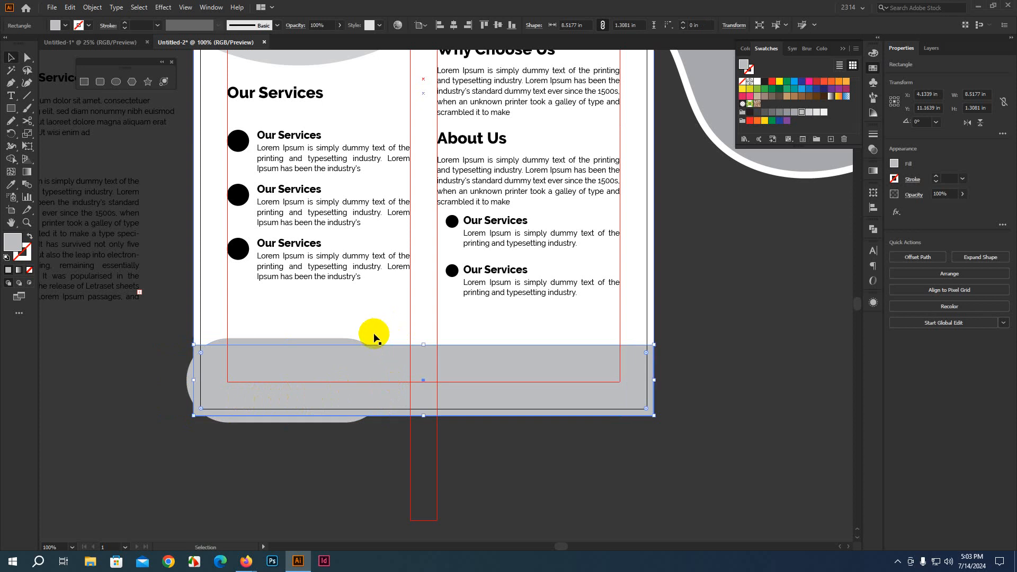
Step: Extend the pill past the page's left edge to about 4.32 in wide
{"action": "left_click", "coordinate": [295, 463]}
{"action": "left_click", "coordinate": [332, 341]}
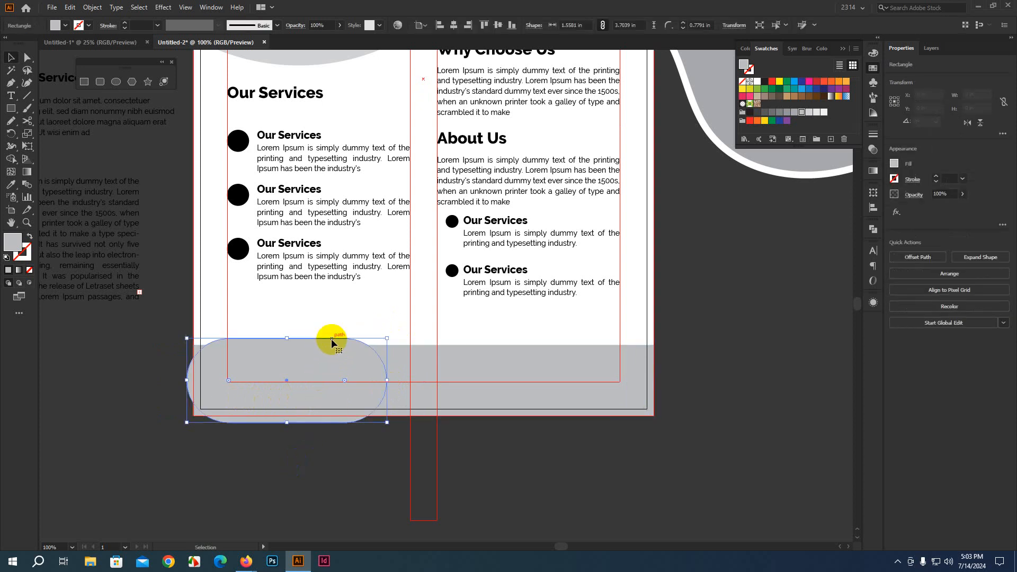
{"action": "key", "text": "a"}
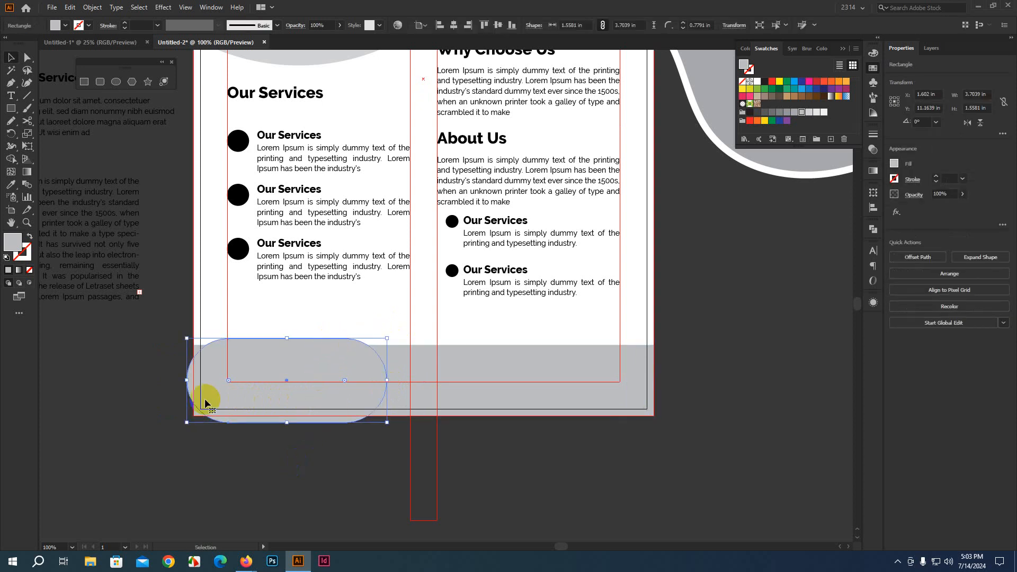
{"action": "left_click_drag", "start_coordinate": [186, 380], "coordinate": [153, 395]}
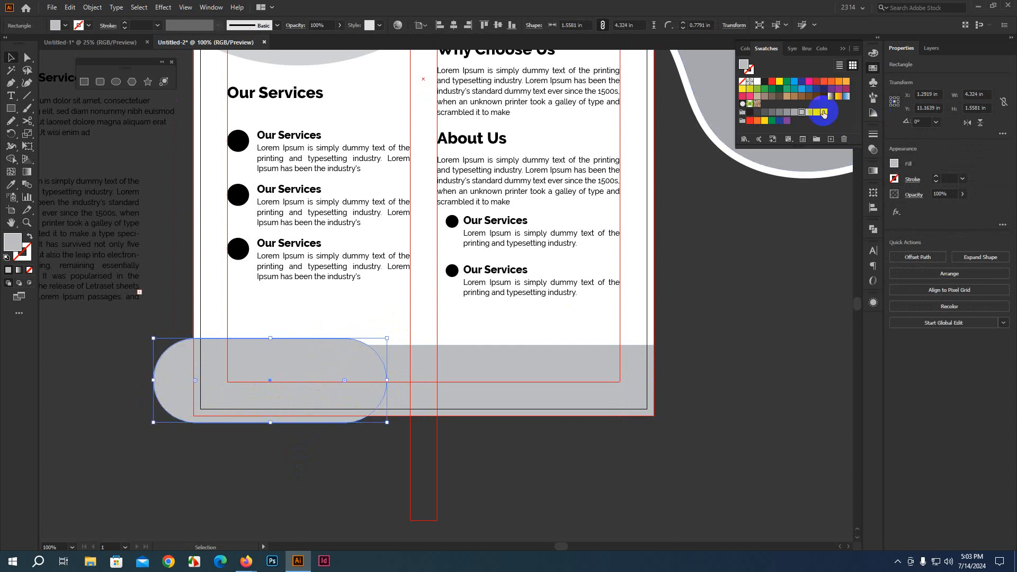
Step: Fill the pill with a darker grey and move it about 0.19 in to the left
{"action": "left_click", "coordinate": [787, 112]}
{"action": "left_click", "coordinate": [615, 403]}
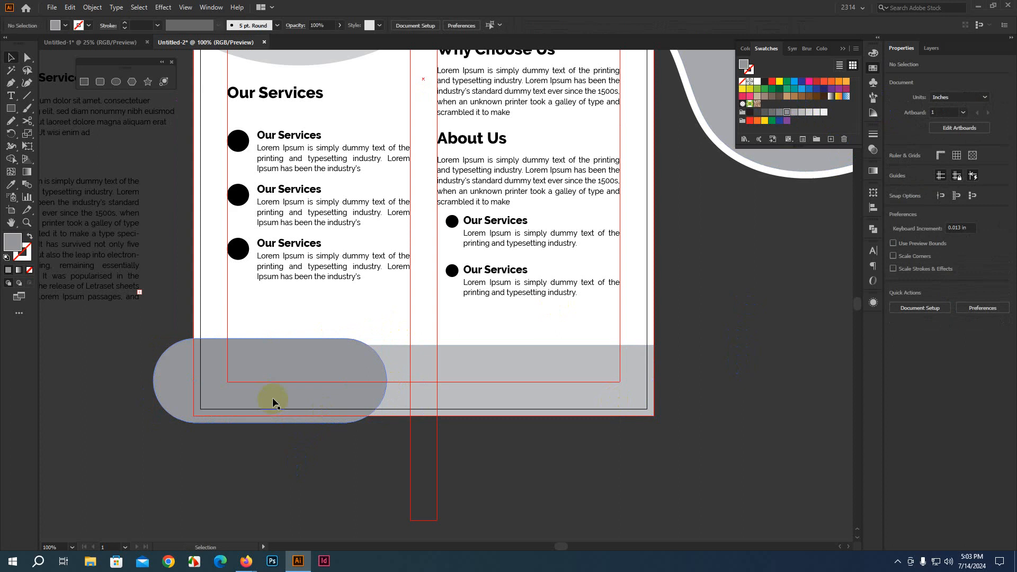
{"action": "left_click_drag", "start_coordinate": [273, 401], "coordinate": [263, 399]}
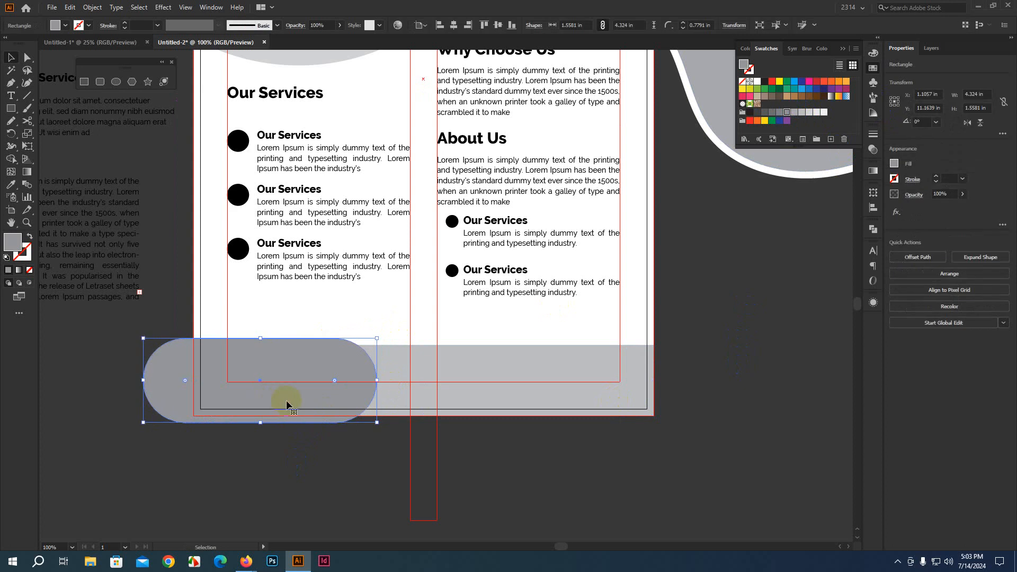
{"action": "double_click", "coordinate": [504, 395]}
{"action": "double_click", "coordinate": [712, 412]}
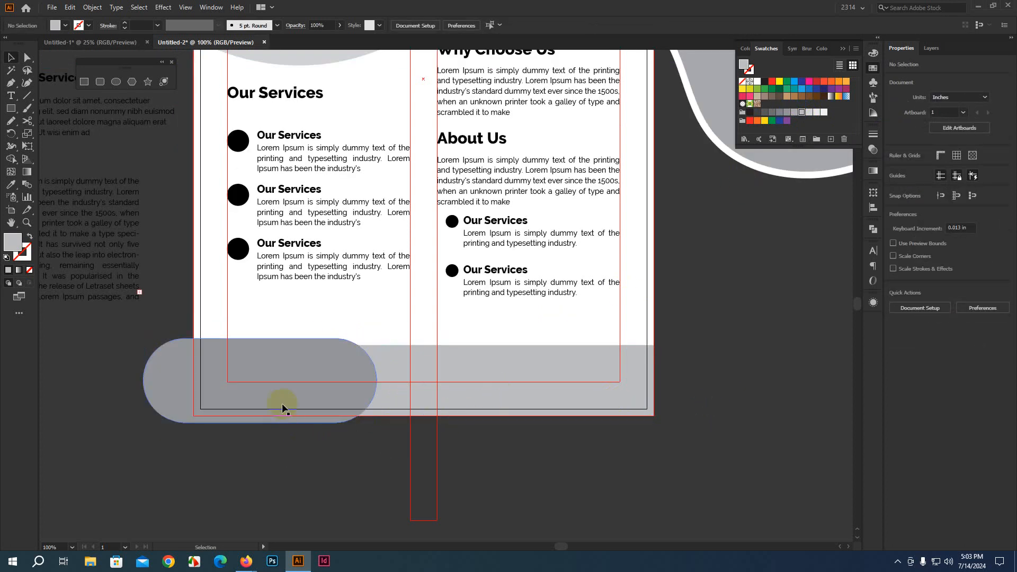
{"action": "left_click", "coordinate": [282, 401]}
{"action": "left_click", "coordinate": [483, 396], "text": "shift"}
{"action": "left_click", "coordinate": [483, 393]}
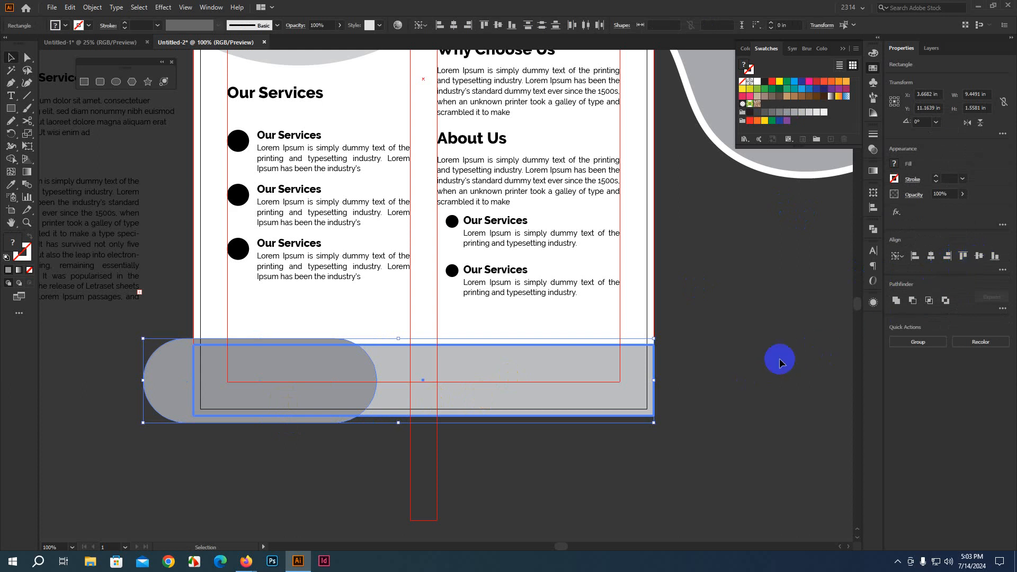
{"action": "left_click", "coordinate": [595, 436]}
Step: Create a 0.1 in offset path around the grey pill and fill it white as an outline
{"action": "left_click", "coordinate": [265, 352]}
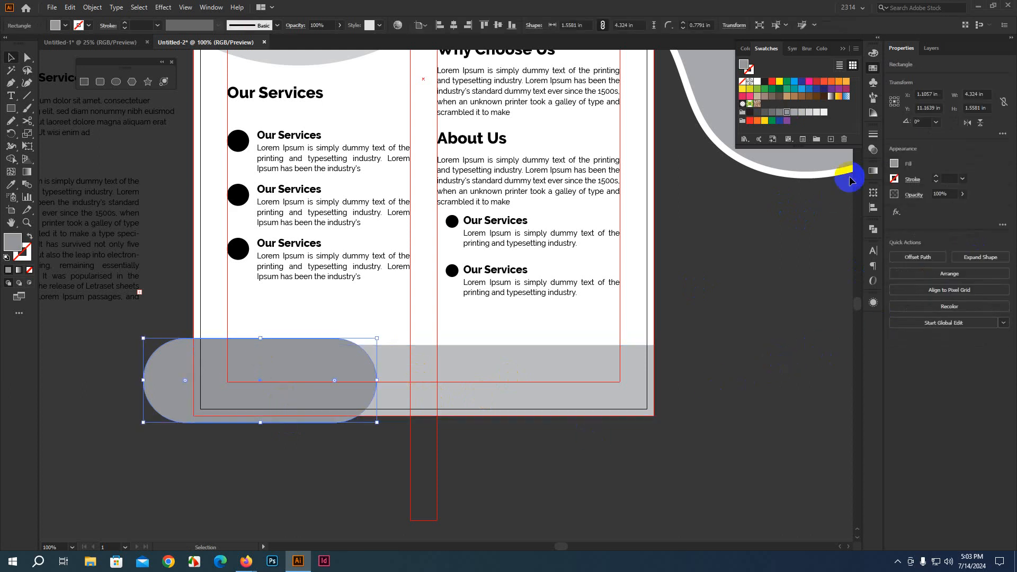
{"action": "left_click", "coordinate": [917, 257]}
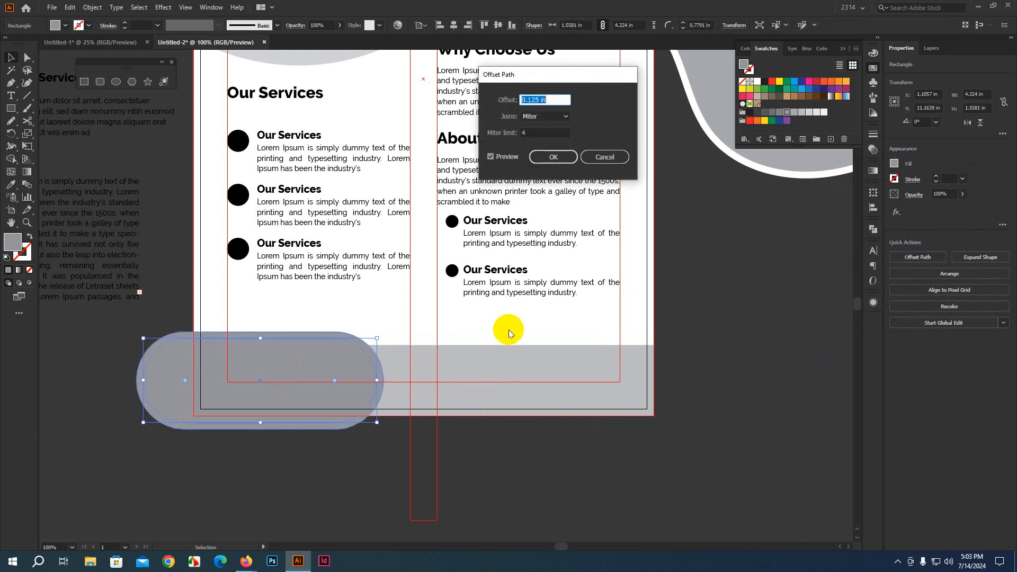
{"action": "left_click", "coordinate": [555, 102]}
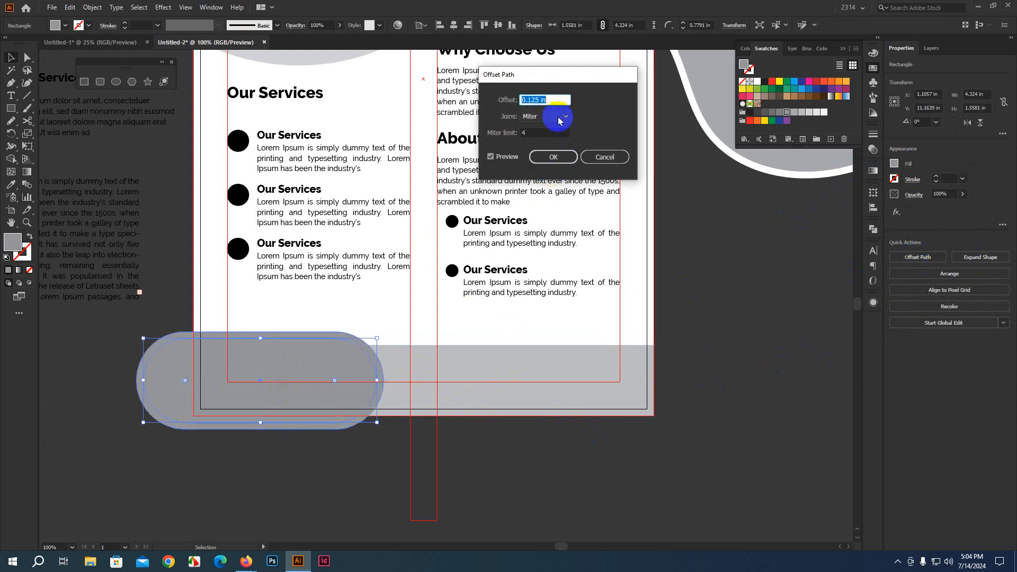
{"action": "key", "text": "Down"}
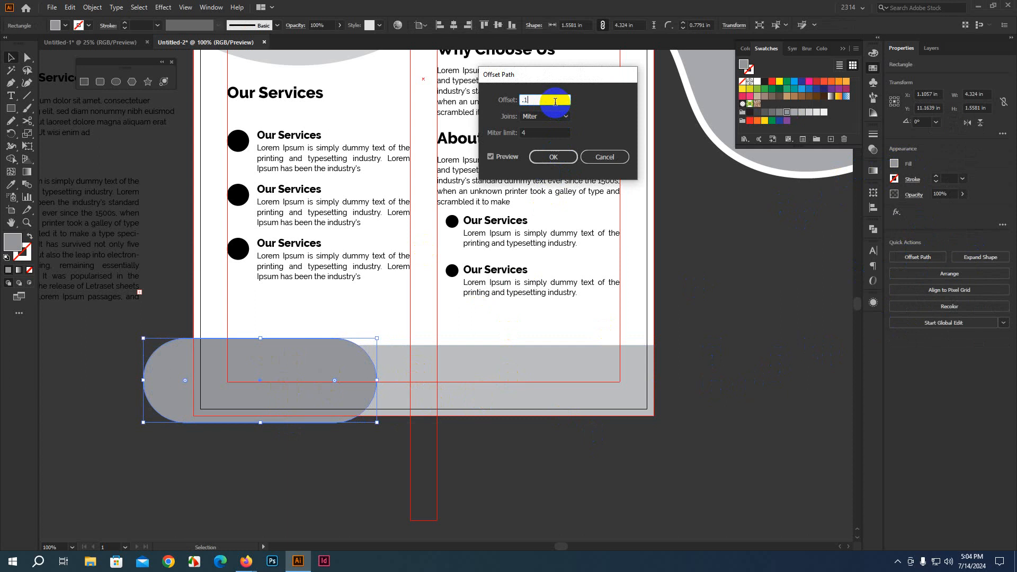
{"action": "type", "text": ".1"}
{"action": "key", "text": "Tab"}
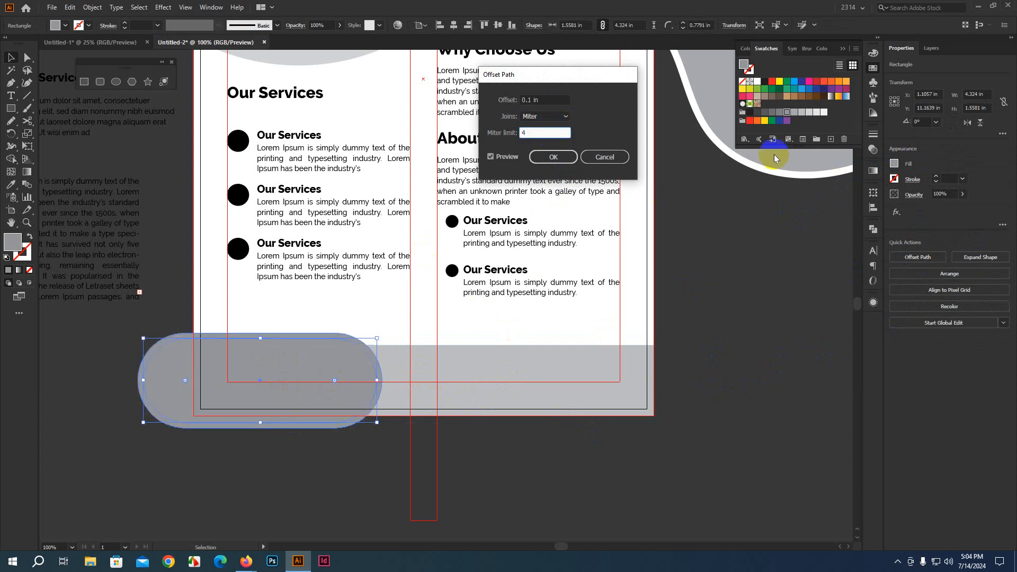
{"action": "left_click", "coordinate": [553, 157]}
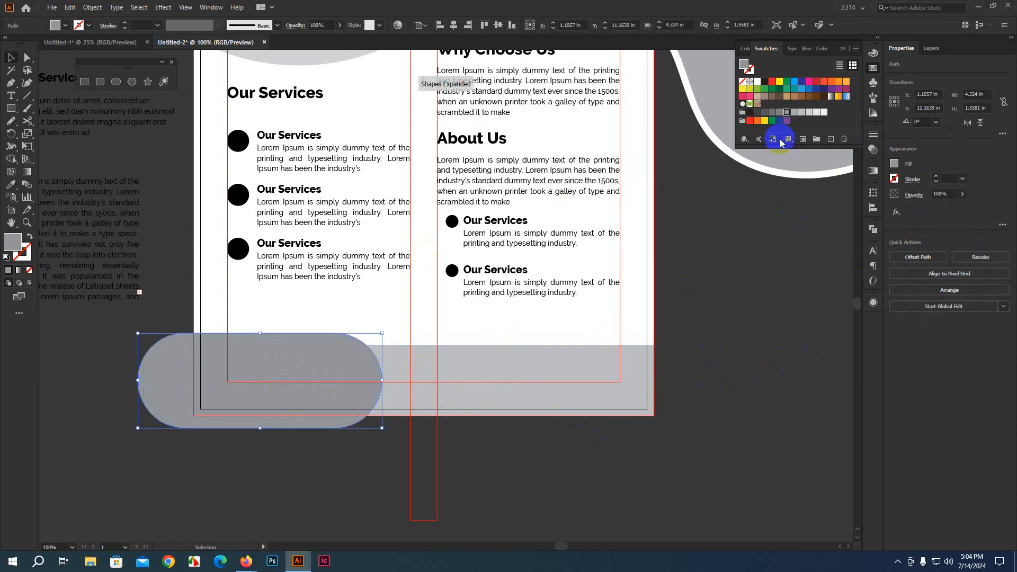
{"action": "left_click", "coordinate": [758, 82]}
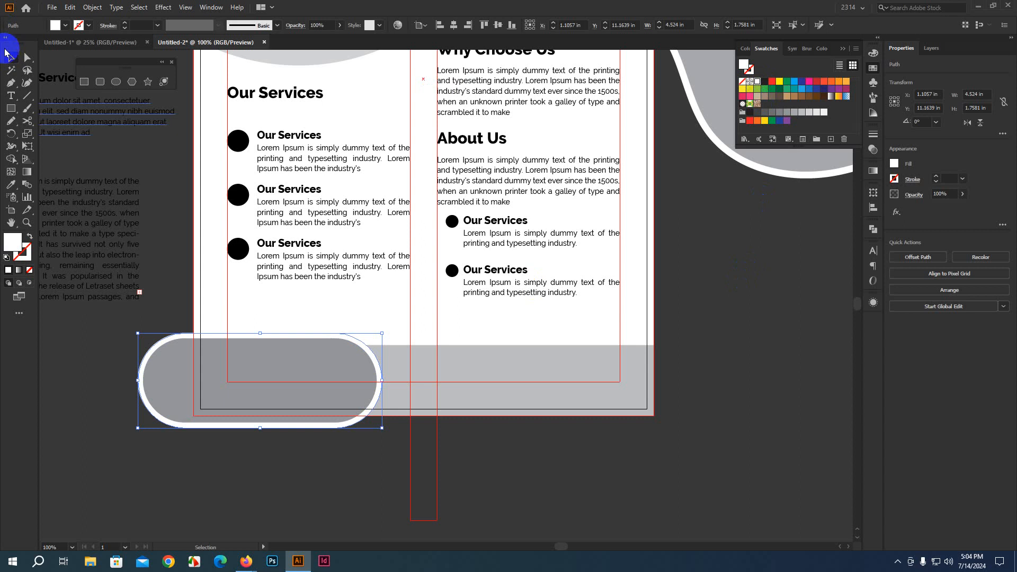
{"action": "left_click", "coordinate": [580, 478]}
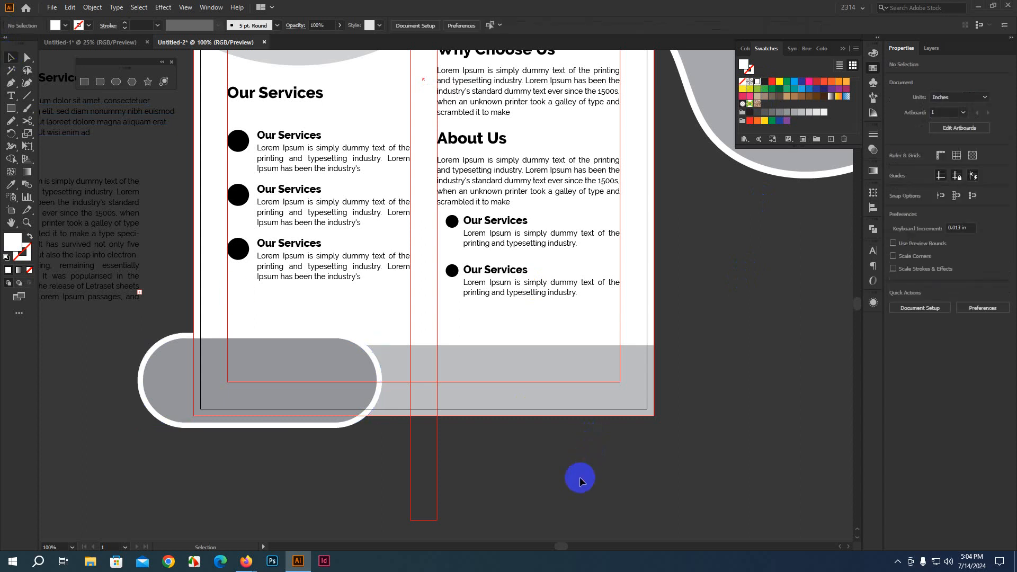
{"action": "scroll", "coordinate": [579, 480], "scroll_direction": "up", "scroll_amount": 2}
{"action": "scroll", "coordinate": [633, 465], "scroll_direction": "down", "scroll_amount": 2}
{"action": "left_click_drag", "start_coordinate": [706, 433], "coordinate": [611, 343]}
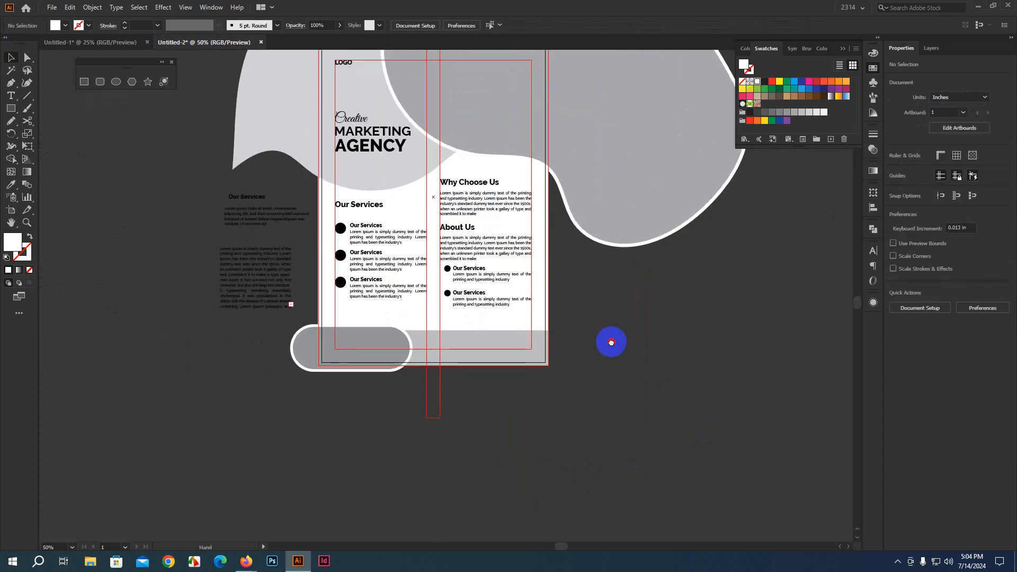
Step: Duplicate the last first-column "Our Services" subheading down onto the grey pill in the footer
{"action": "scroll", "coordinate": [397, 373], "scroll_direction": "up", "scroll_amount": 2}
{"action": "left_click_drag", "start_coordinate": [256, 357], "coordinate": [326, 385]}
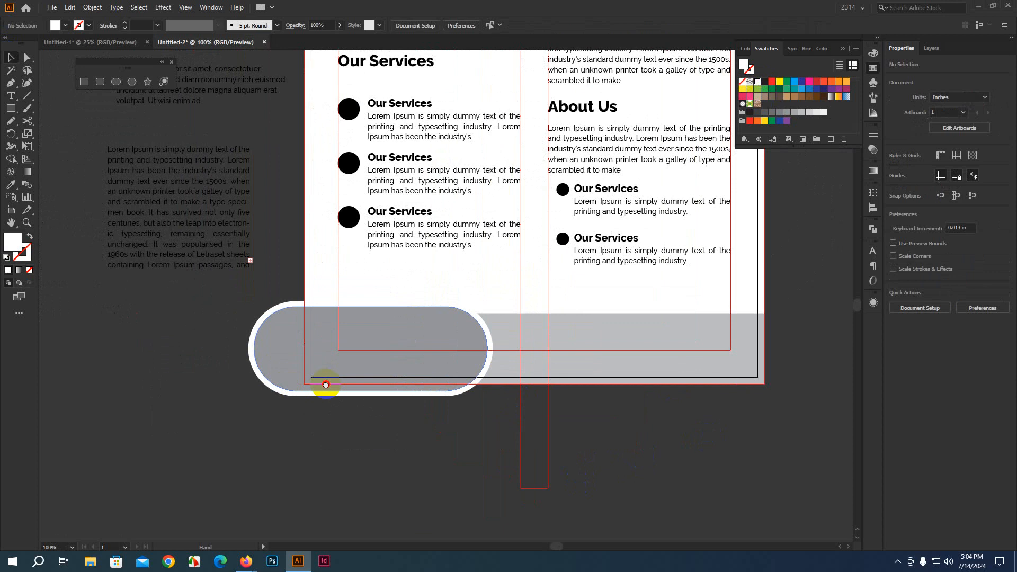
{"action": "scroll", "coordinate": [256, 386], "scroll_direction": "up", "scroll_amount": 2}
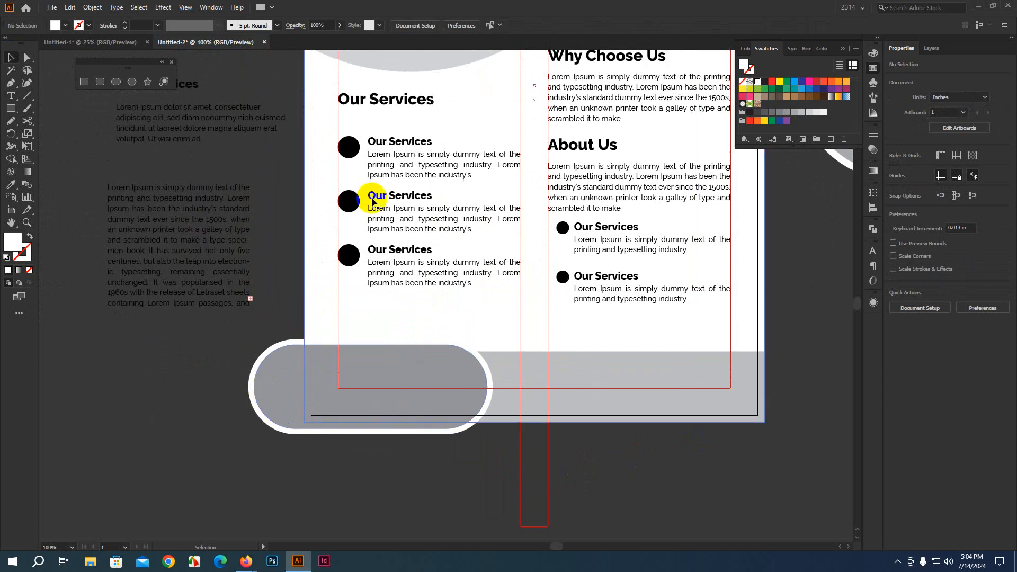
{"action": "left_click", "coordinate": [390, 256]}
{"action": "left_click_drag", "start_coordinate": [391, 256], "coordinate": [368, 359]}
Step: Replace the copied subheading's text with "Call Us" and add a placeholder phone number on a second line
{"action": "scroll", "coordinate": [370, 372], "scroll_direction": "up", "scroll_amount": 3}
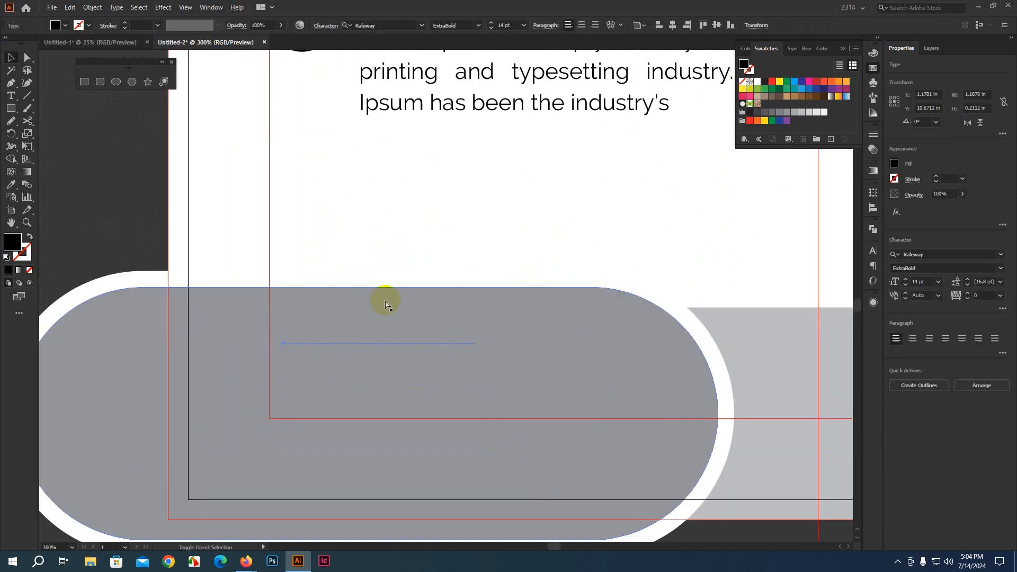
{"action": "scroll", "coordinate": [363, 370], "scroll_direction": "up", "scroll_amount": 3}
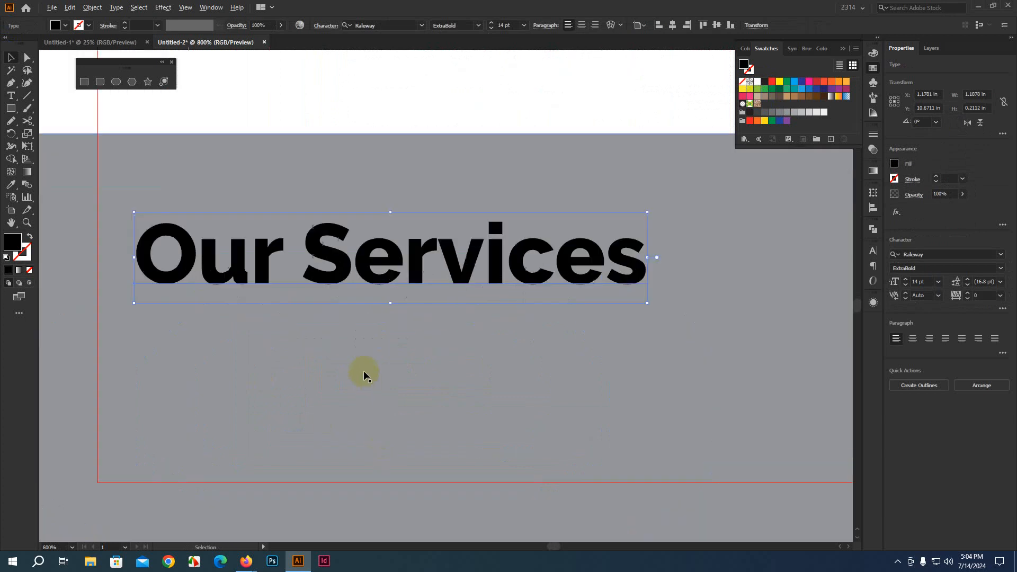
{"action": "double_click", "coordinate": [305, 253]}
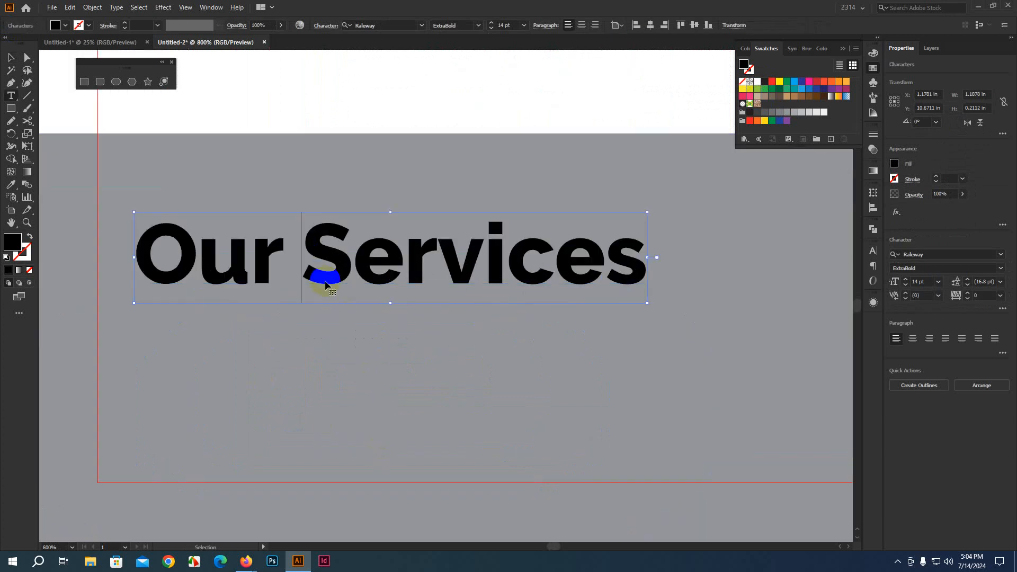
{"action": "triple_click", "coordinate": [325, 281]}
{"action": "type", "text": "Ca"}
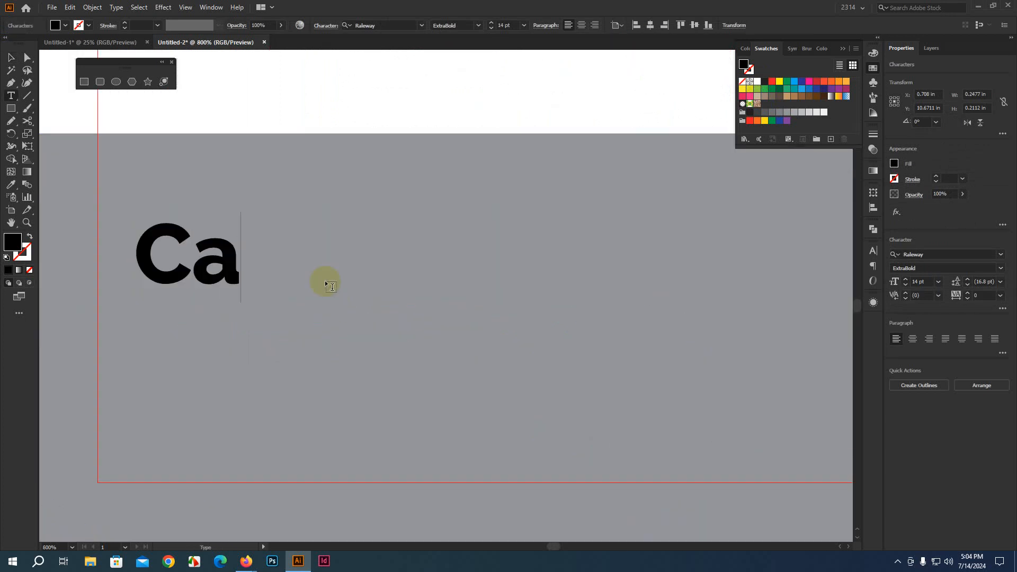
{"action": "type", "text": "ll Us"}
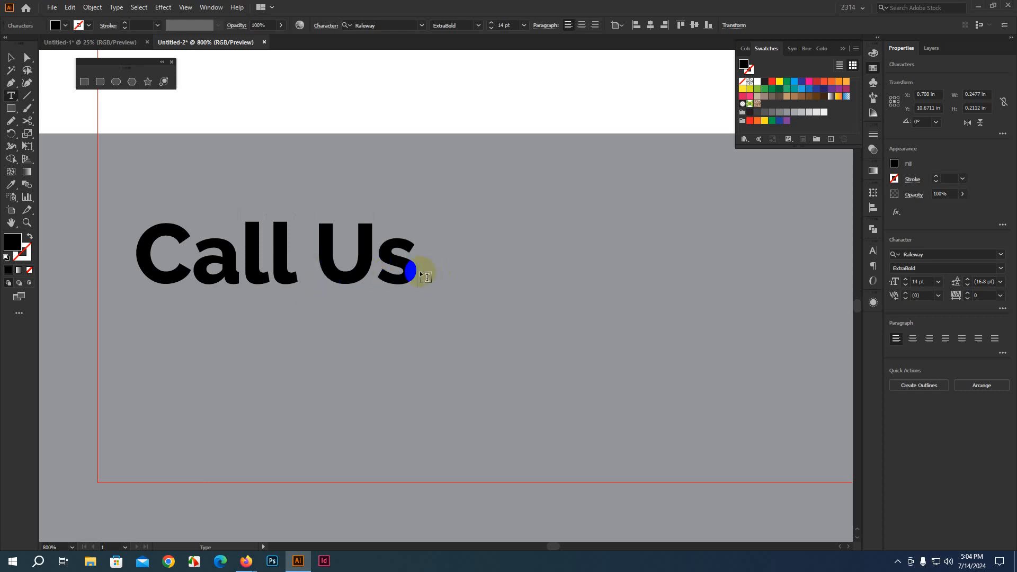
{"action": "key", "text": "Return"}
{"action": "type", "text": "000 0000"}
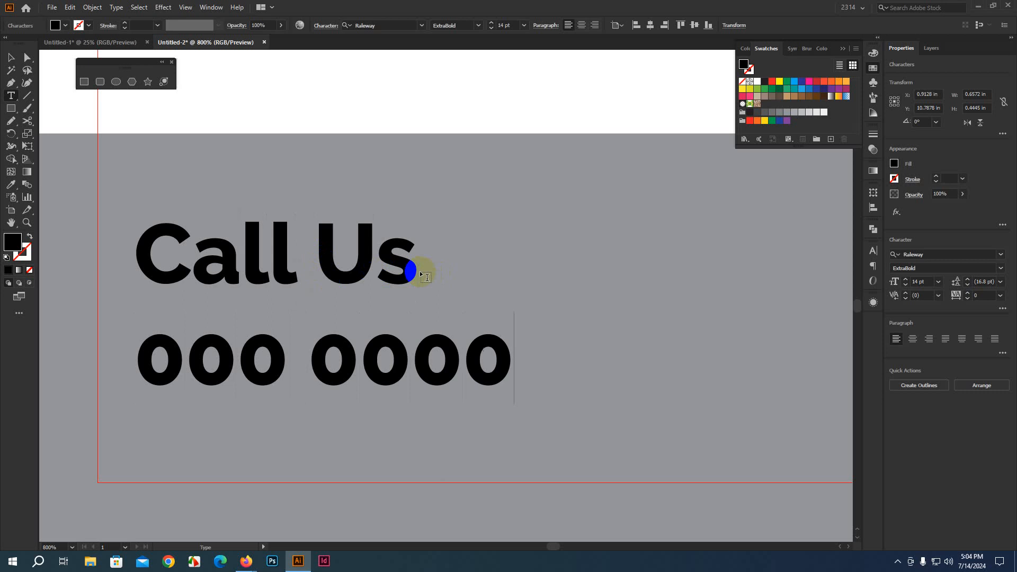
{"action": "type", "text": " 000"}
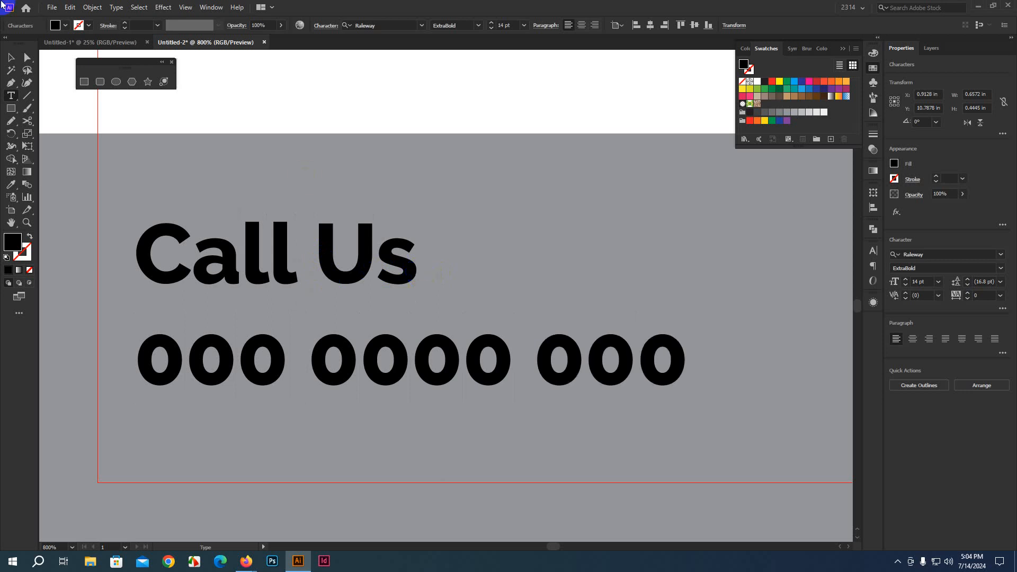
Step: Set the "Call Us" line to Raleway Regular at 12 pt
{"action": "left_click_drag", "start_coordinate": [413, 262], "coordinate": [154, 240]}
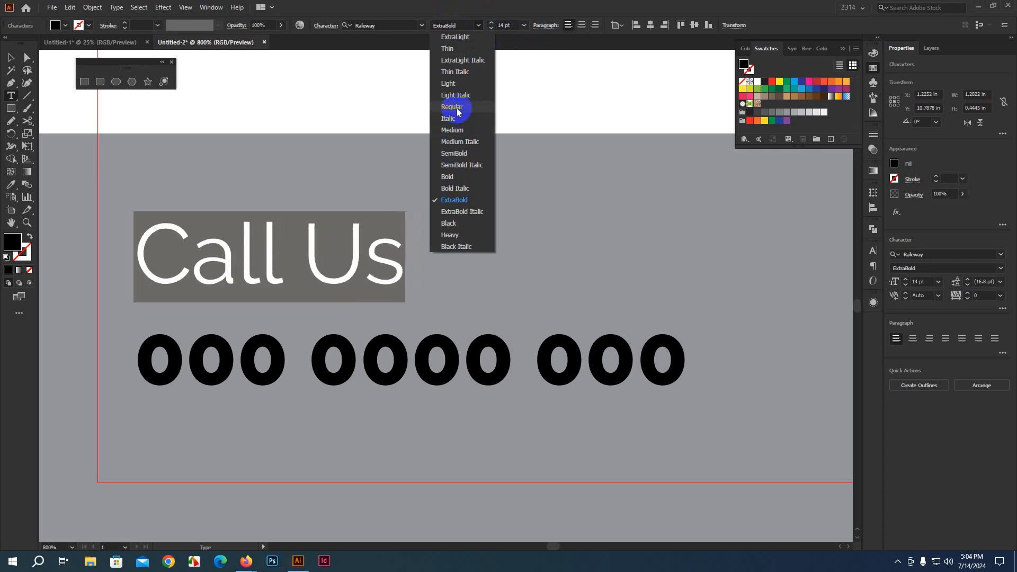
{"action": "left_click", "coordinate": [454, 106]}
{"action": "left_click", "coordinate": [524, 25]}
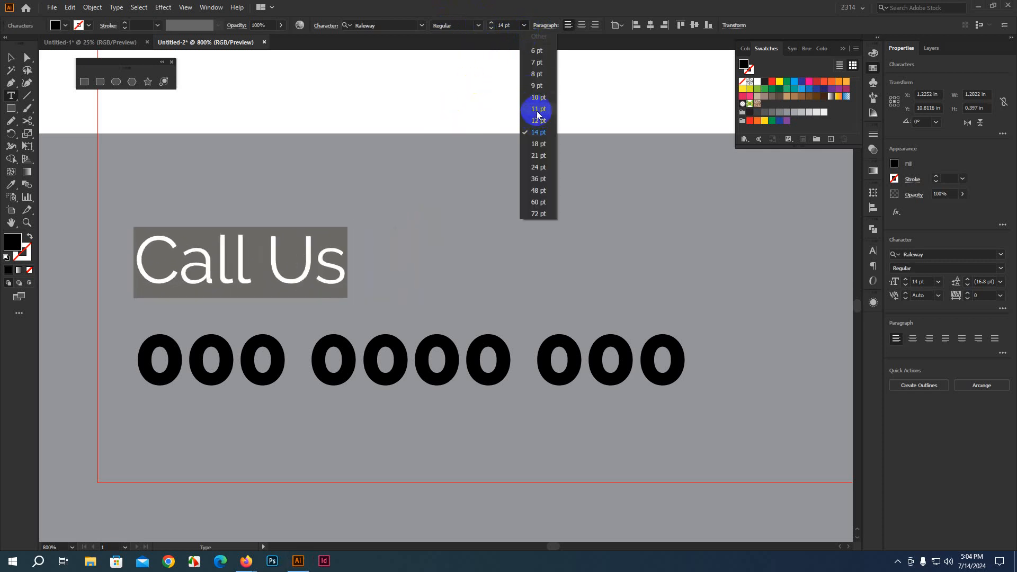
{"action": "left_click", "coordinate": [538, 120]}
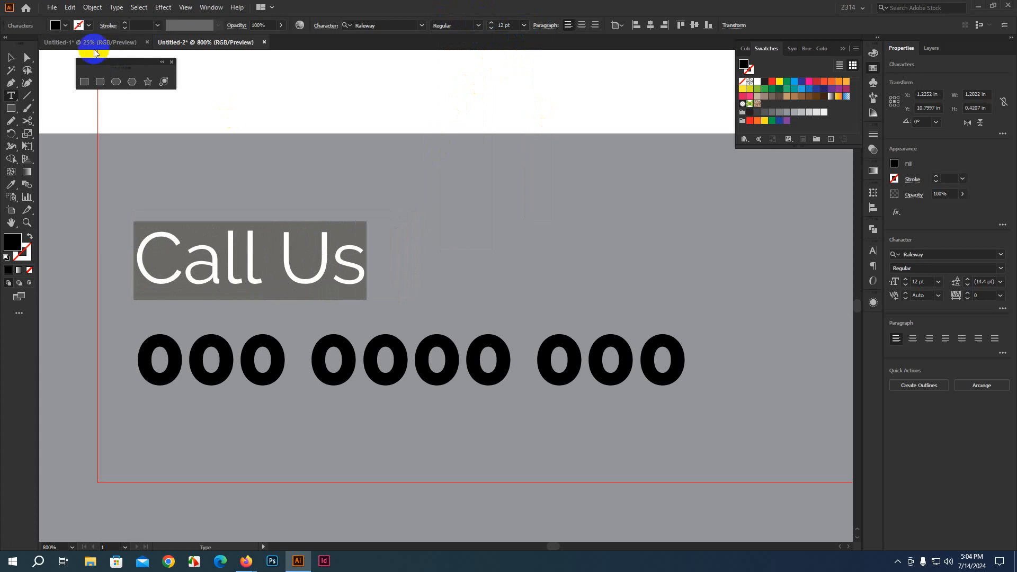
{"action": "left_click", "coordinate": [11, 57]}
Step: Set the leading of the two-line contact text in the pill to 14 pt
{"action": "scroll", "coordinate": [204, 351], "scroll_direction": "down", "scroll_amount": 3}
{"action": "scroll", "coordinate": [204, 365], "scroll_direction": "down", "scroll_amount": 1}
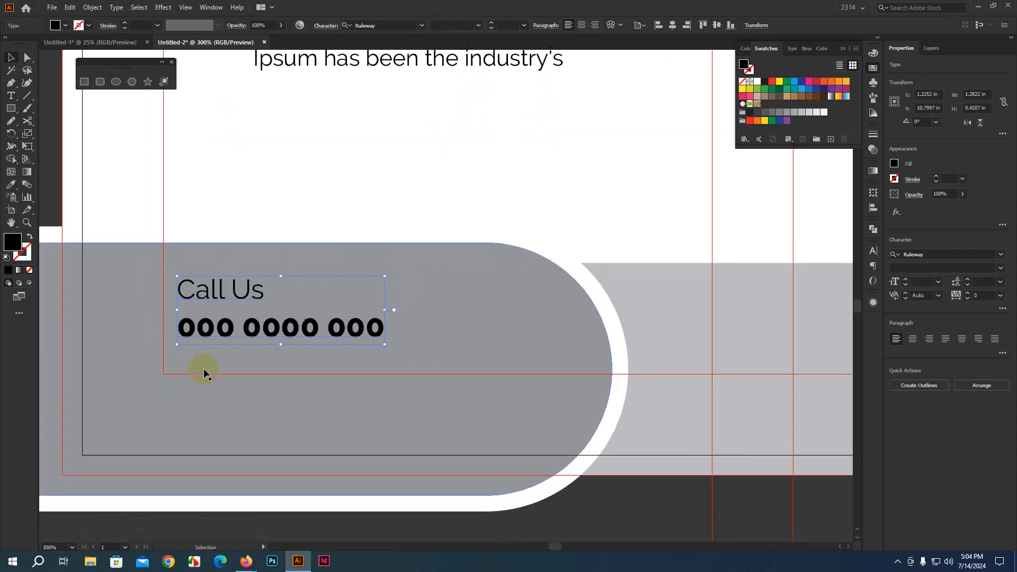
{"action": "scroll", "coordinate": [231, 324], "scroll_direction": "up", "scroll_amount": 1}
{"action": "scroll", "coordinate": [233, 324], "scroll_direction": "up", "scroll_amount": 1}
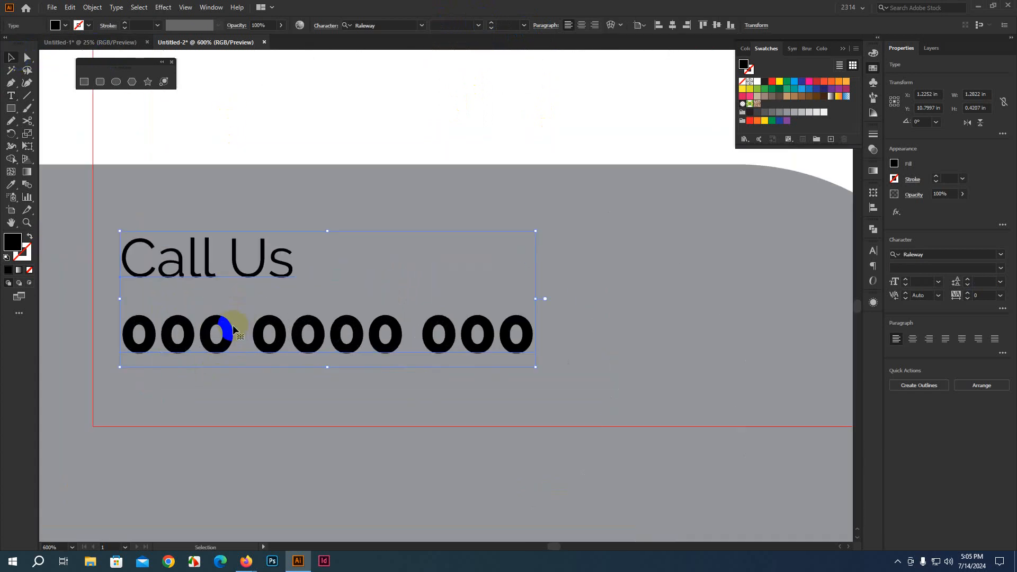
{"action": "left_click", "coordinate": [317, 30]}
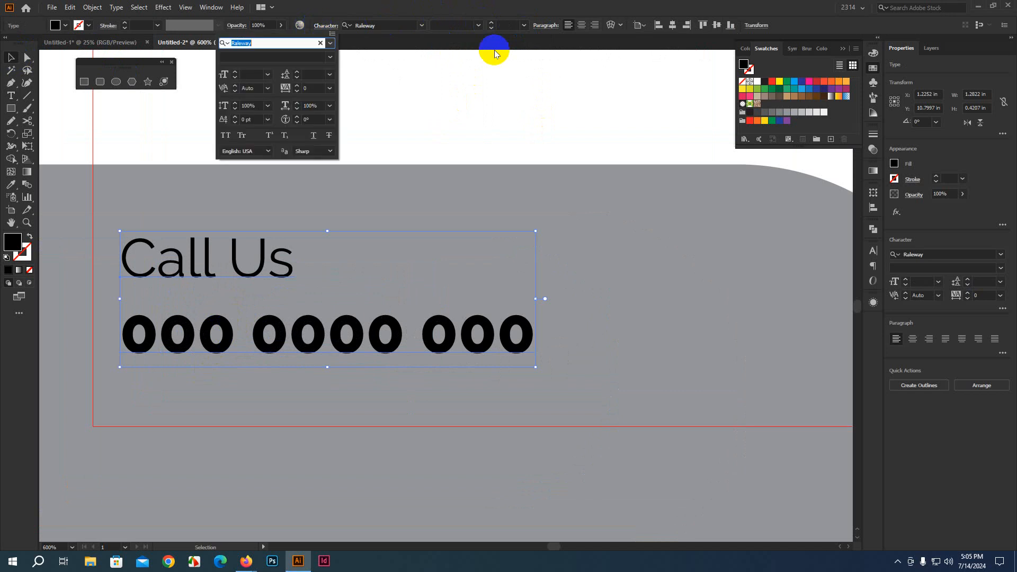
{"action": "left_click", "coordinate": [308, 75]}
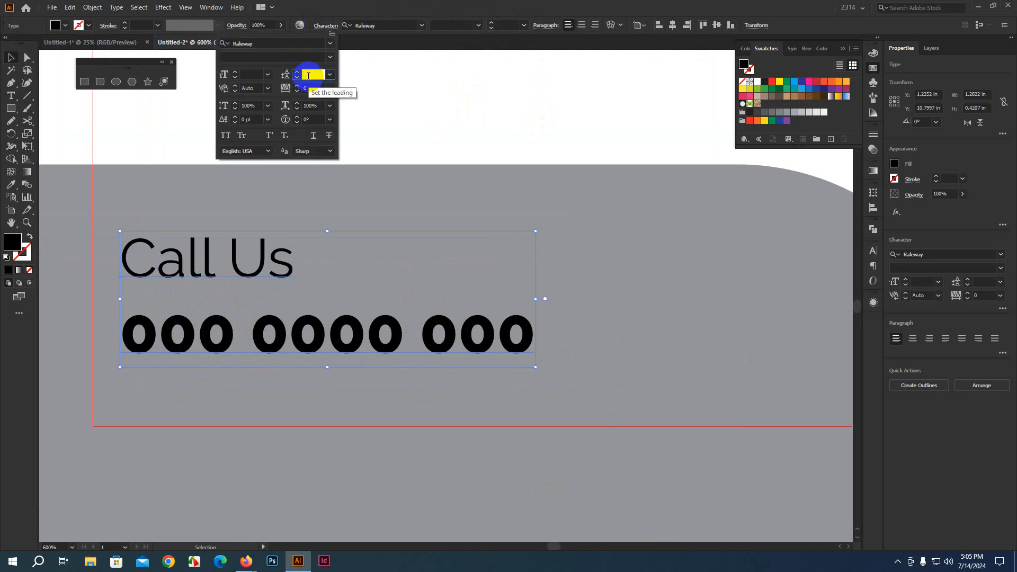
{"action": "left_click", "coordinate": [299, 77]}
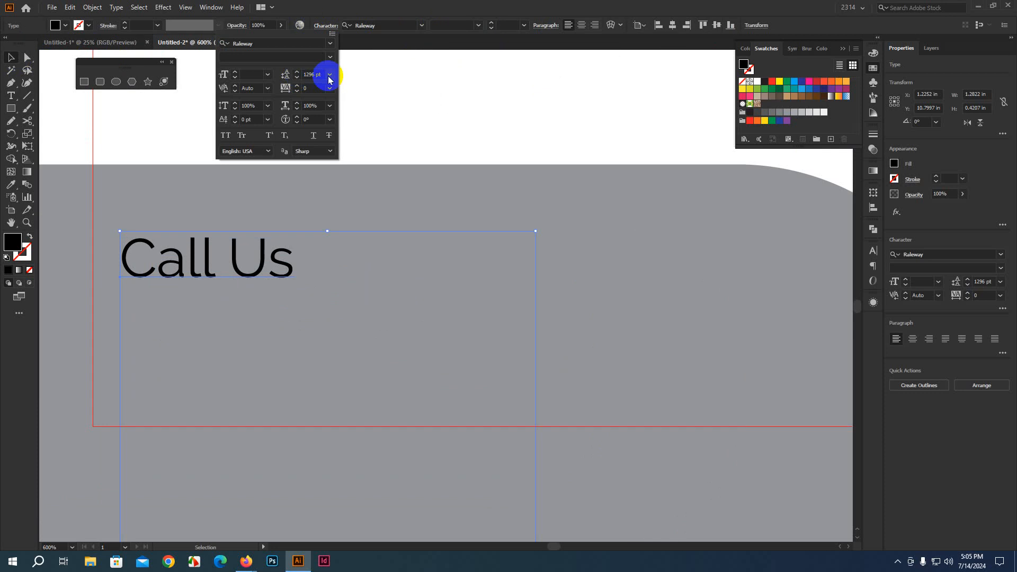
{"action": "left_click_drag", "start_coordinate": [324, 75], "coordinate": [286, 74]}
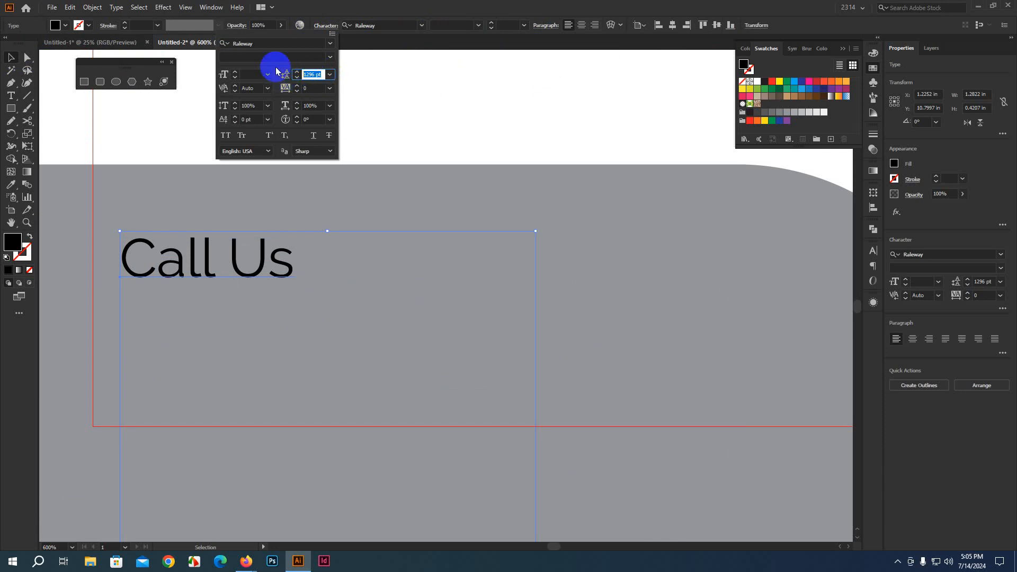
{"action": "type", "text": "14"}
{"action": "key", "text": "Return"}
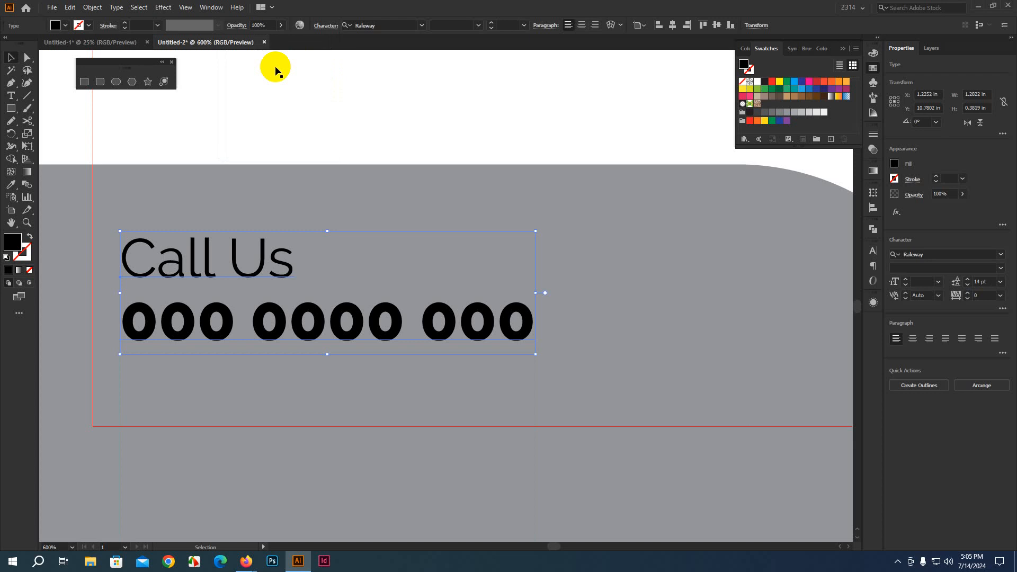
{"action": "left_click", "coordinate": [10, 59]}
Step: Move the contact text about 0.2 in to the right and 0.24 in down inside the pill
{"action": "scroll", "coordinate": [236, 344], "scroll_direction": "down", "scroll_amount": 3}
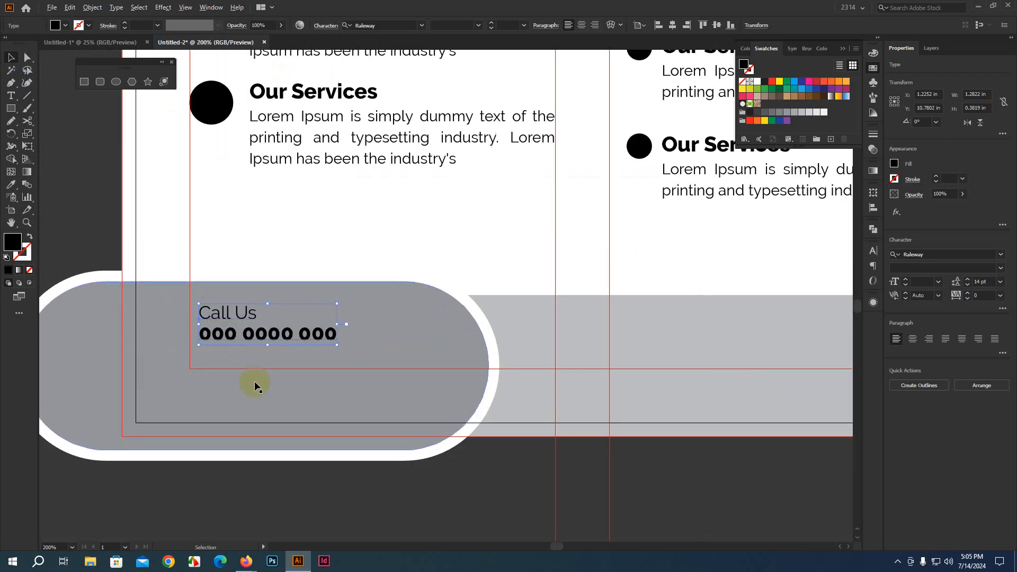
{"action": "scroll", "coordinate": [370, 484], "scroll_direction": "down", "scroll_amount": 3}
{"action": "left_click_drag", "start_coordinate": [277, 269], "coordinate": [299, 294]}
Step: Copy the small black bullet circle from the second column into the pill, just left of the contact text at the margin guide
{"action": "scroll", "coordinate": [233, 295], "scroll_direction": "up", "scroll_amount": 1}
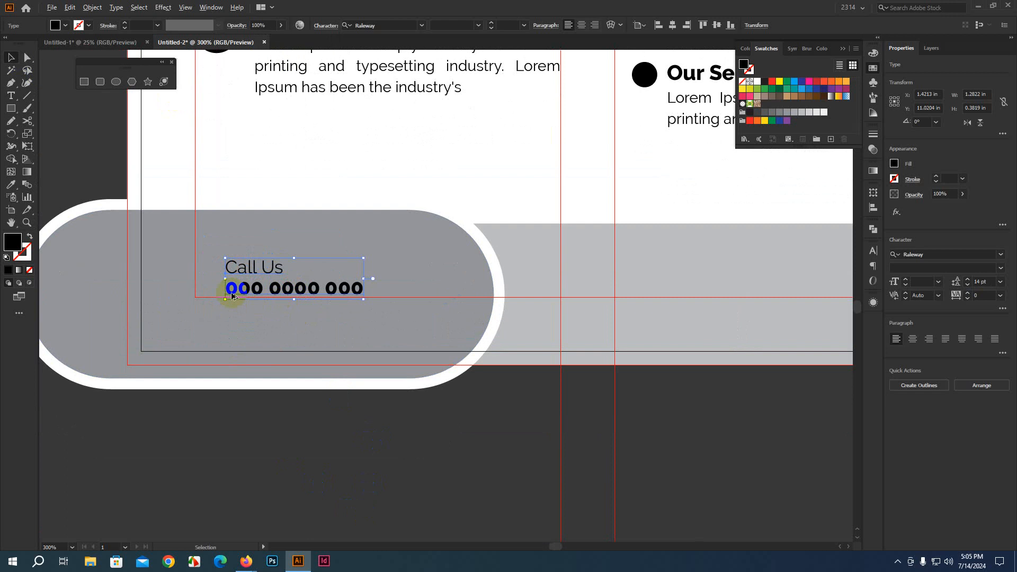
{"action": "scroll", "coordinate": [232, 295], "scroll_direction": "up", "scroll_amount": 1}
{"action": "scroll", "coordinate": [230, 292], "scroll_direction": "down", "scroll_amount": 3}
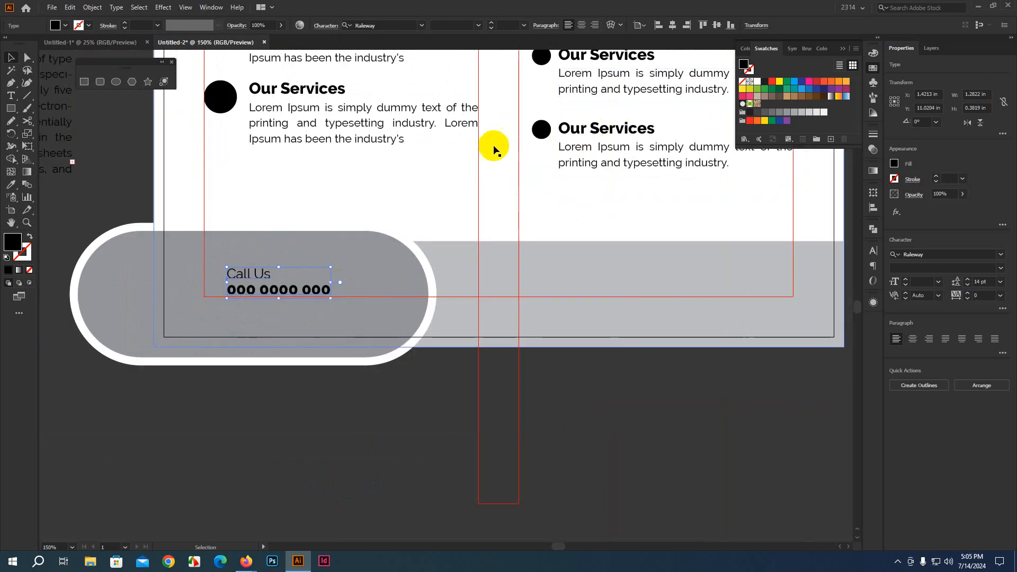
{"action": "left_click_drag", "start_coordinate": [543, 130], "coordinate": [257, 274]}
{"action": "scroll", "coordinate": [216, 276], "scroll_direction": "up", "scroll_amount": 3}
{"action": "scroll", "coordinate": [257, 275], "scroll_direction": "down", "scroll_amount": 3}
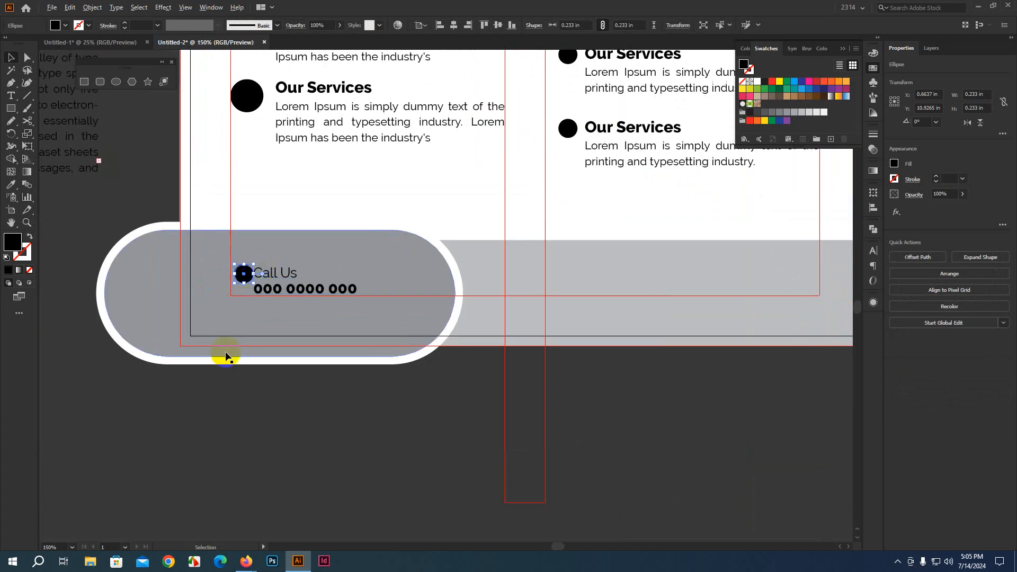
{"action": "scroll", "coordinate": [223, 352], "scroll_direction": "up", "scroll_amount": 3}
{"action": "left_click_drag", "start_coordinate": [267, 205], "coordinate": [260, 225]}
Step: Align the black circle and the contact text in the pill by their vertical centres
{"action": "left_click", "coordinate": [331, 226]}
{"action": "left_click", "coordinate": [256, 214], "text": "shift"}
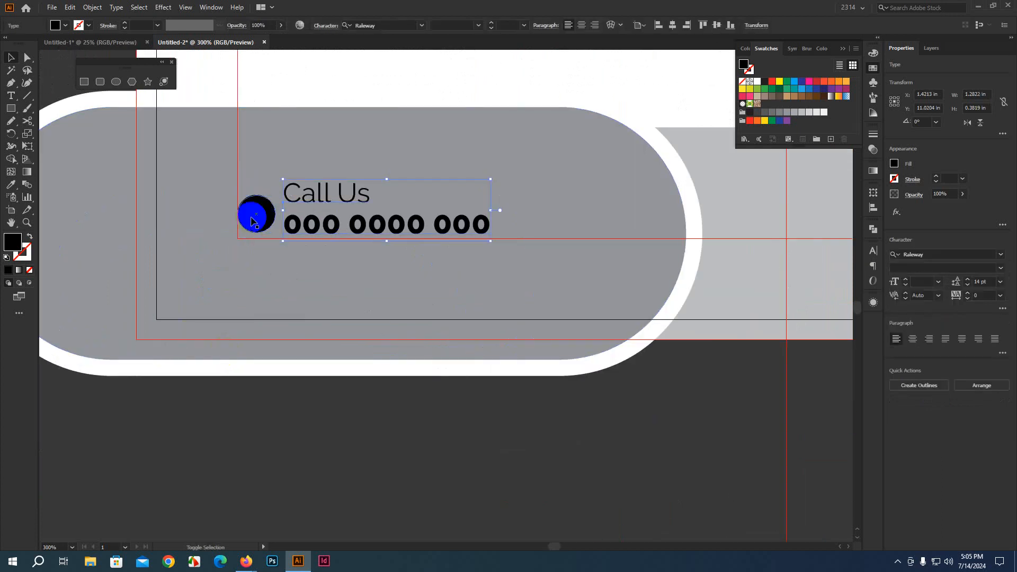
{"action": "left_click", "coordinate": [428, 30]}
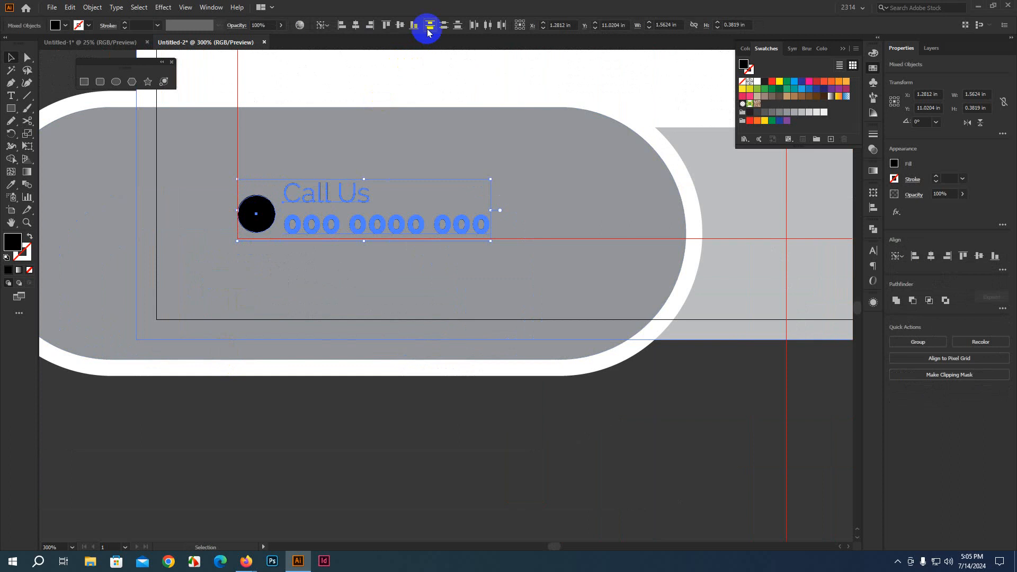
{"action": "left_click", "coordinate": [400, 25]}
{"action": "left_click", "coordinate": [425, 411]}
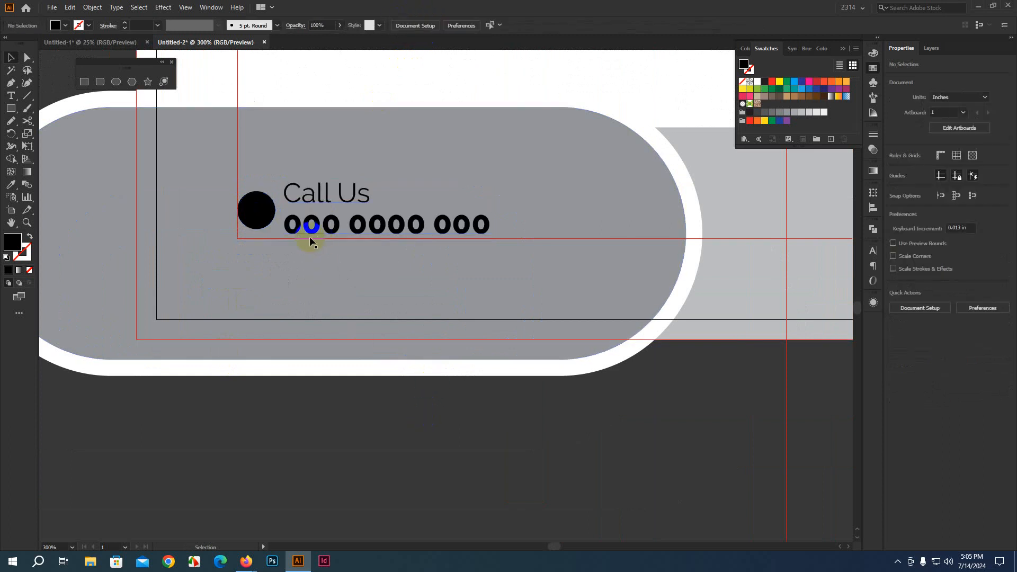
Step: Duplicate the circle and "Call Us" text twice across the light grey footer bar to the right of the pill
{"action": "scroll", "coordinate": [341, 357], "scroll_direction": "down", "scroll_amount": 4}
{"action": "left_click_drag", "start_coordinate": [438, 447], "coordinate": [382, 481]}
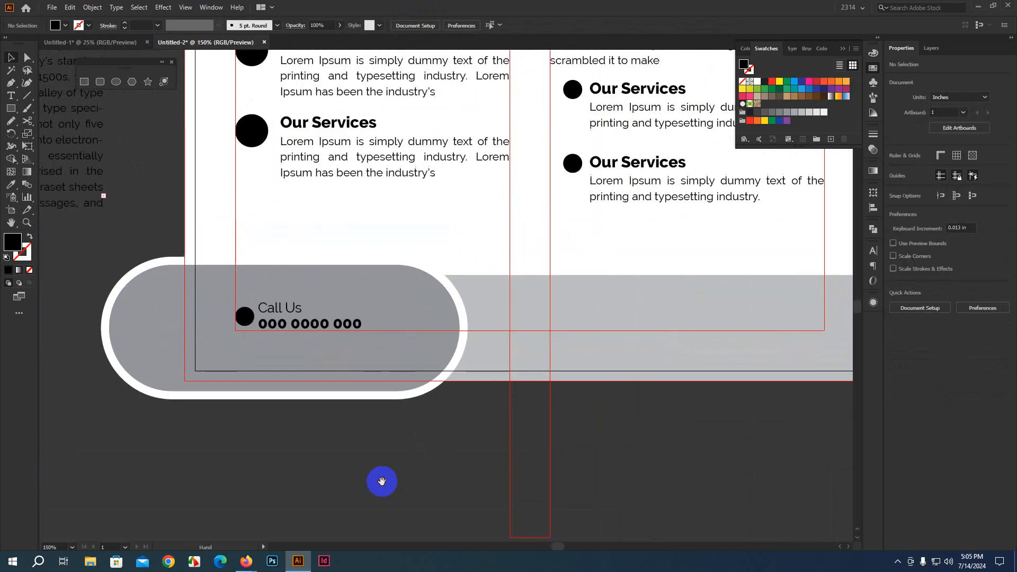
{"action": "left_click", "coordinate": [291, 325]}
{"action": "left_click", "coordinate": [245, 320], "text": "shift"}
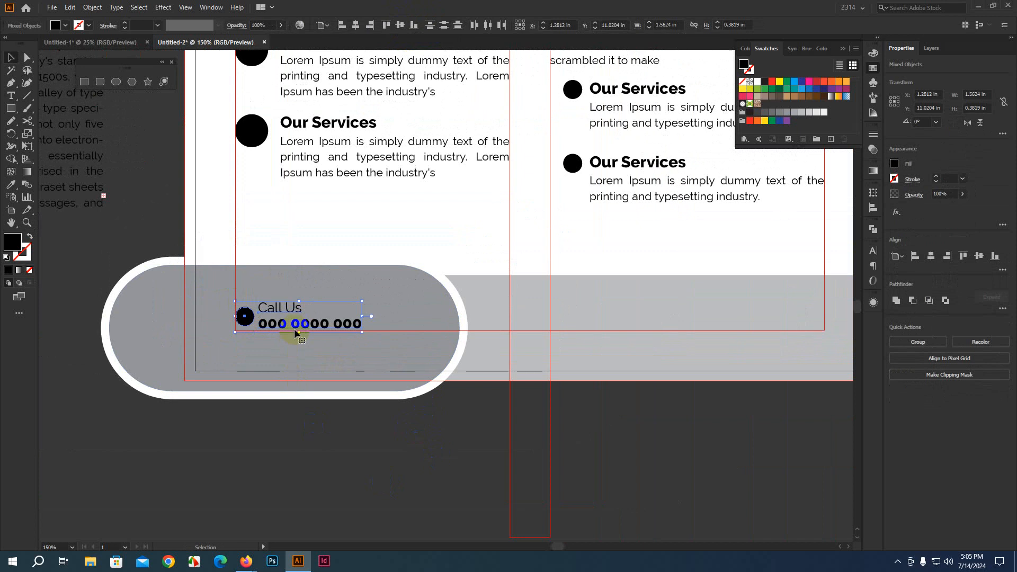
{"action": "left_click_drag", "start_coordinate": [294, 329], "coordinate": [719, 328]}
Step: Replace the middle footer item's "Call Us" text with the two lines "email address here" and "website name here"
{"action": "scroll", "coordinate": [543, 371], "scroll_direction": "up", "scroll_amount": 2}
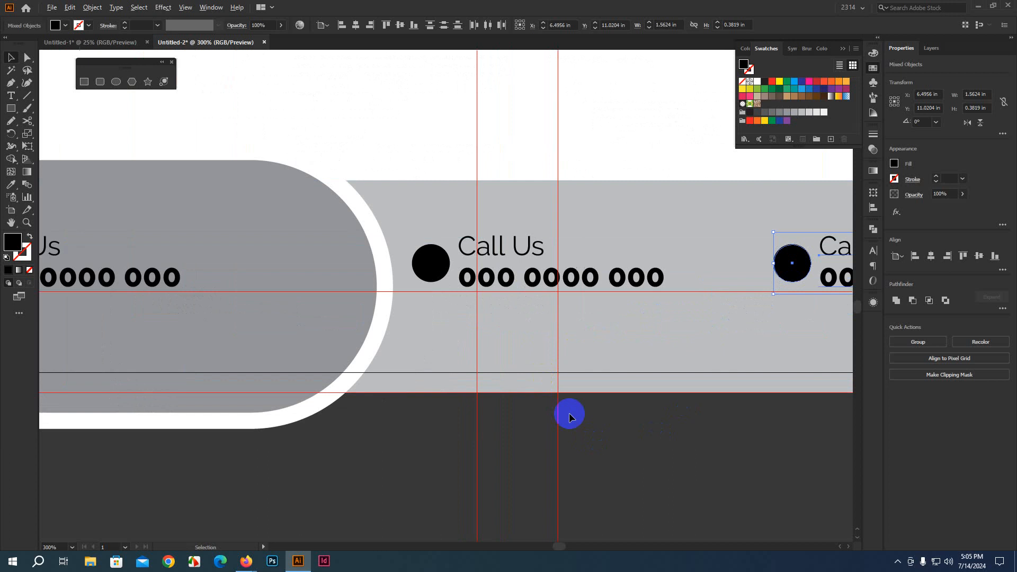
{"action": "left_click_drag", "start_coordinate": [630, 478], "coordinate": [487, 479]}
{"action": "left_click", "coordinate": [342, 281]}
{"action": "double_click", "coordinate": [342, 280]}
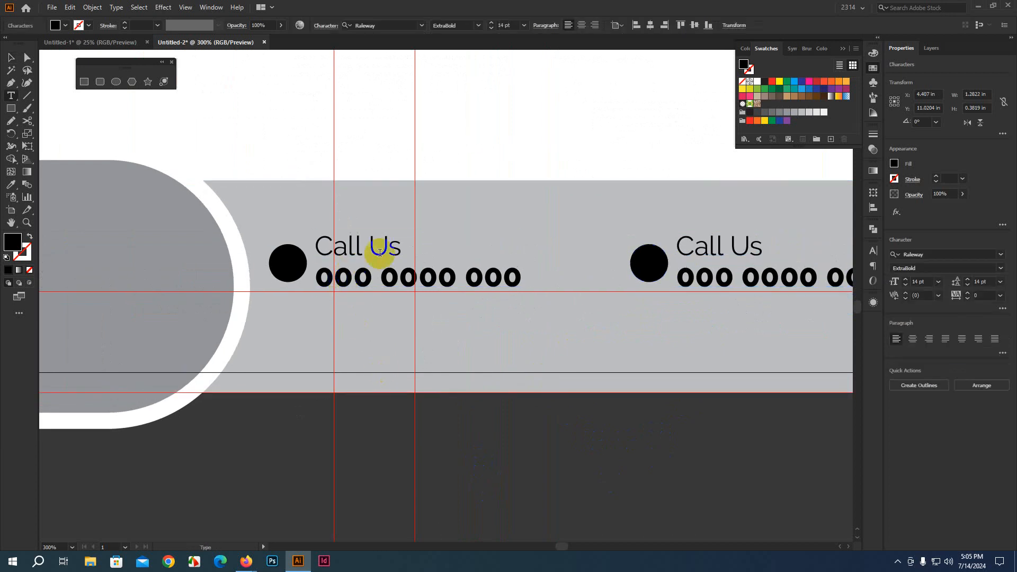
{"action": "left_click_drag", "start_coordinate": [408, 247], "coordinate": [359, 247]}
{"action": "key", "text": "ctrl+z"}
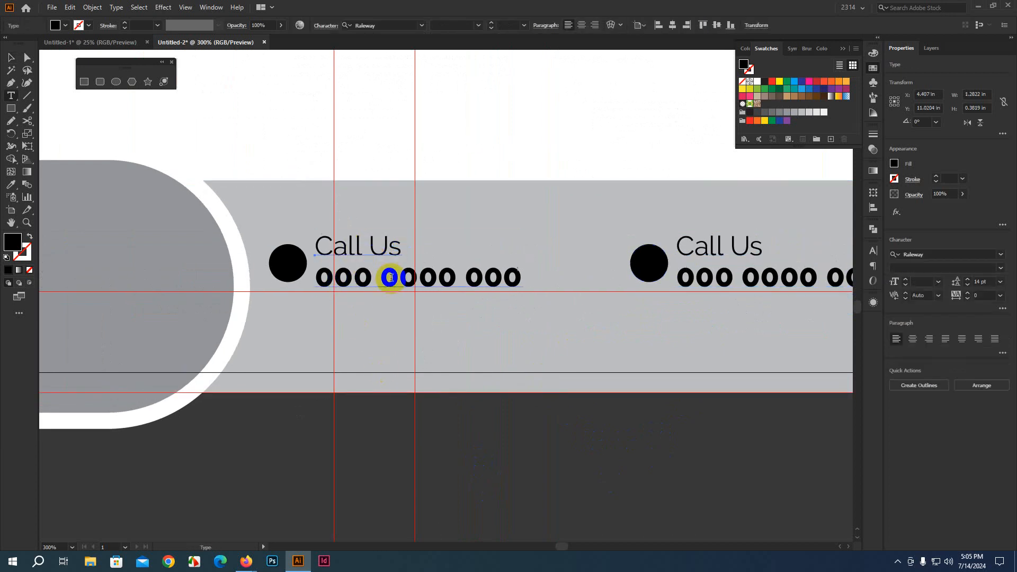
{"action": "left_click_drag", "start_coordinate": [398, 251], "coordinate": [296, 261]}
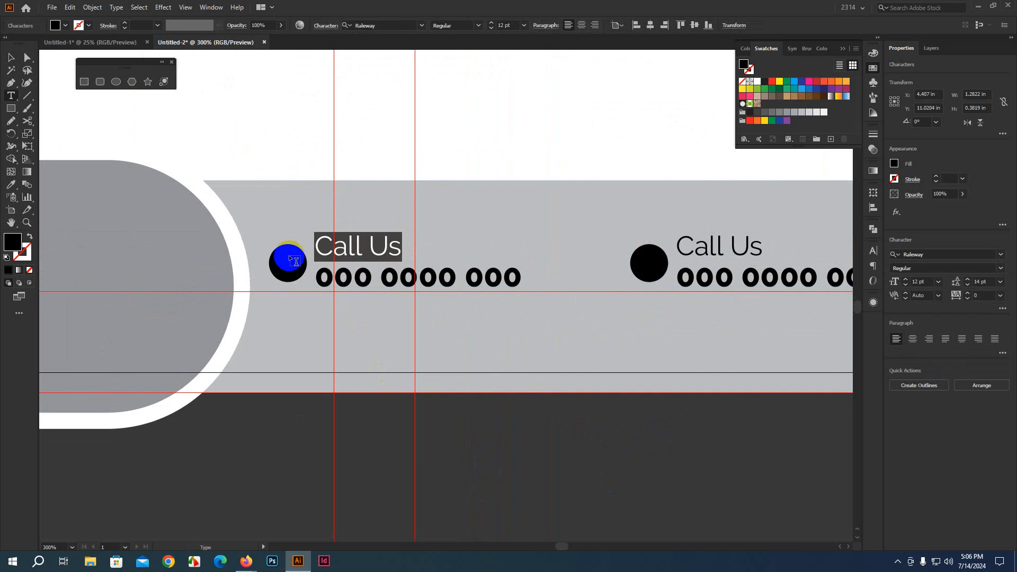
{"action": "key", "text": "ctrl+a"}
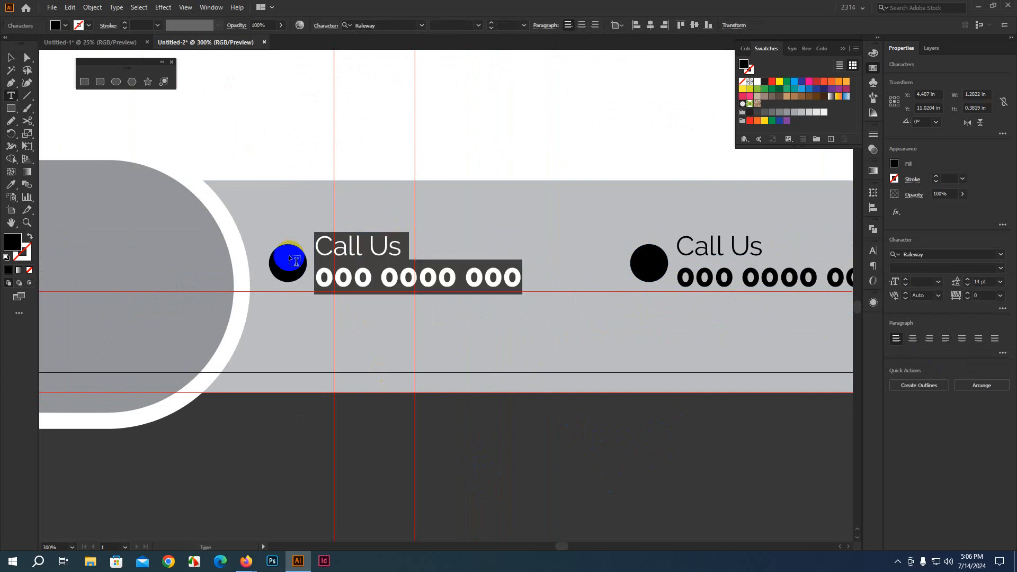
{"action": "type", "text": "email"}
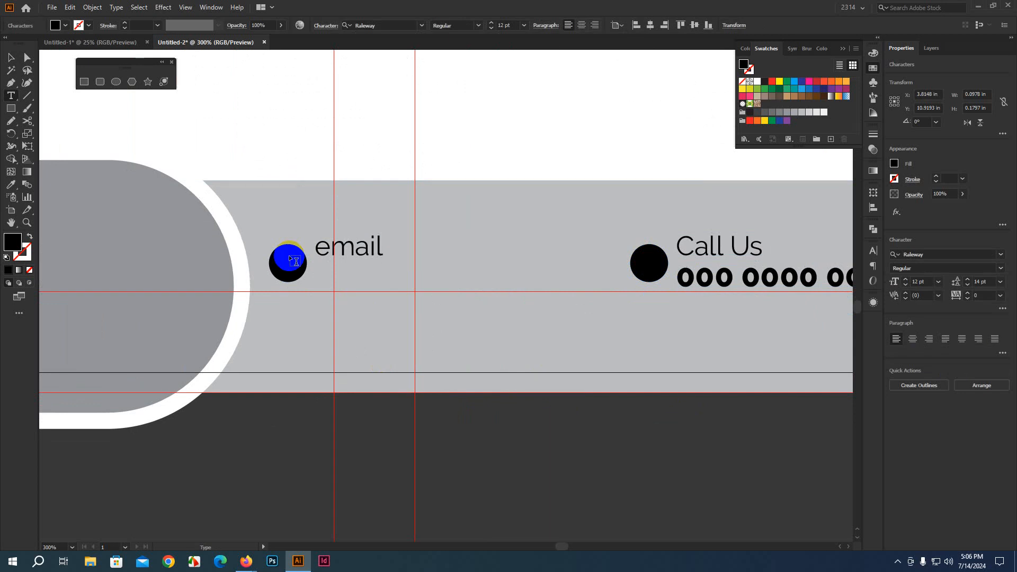
{"action": "type", "text": " address"}
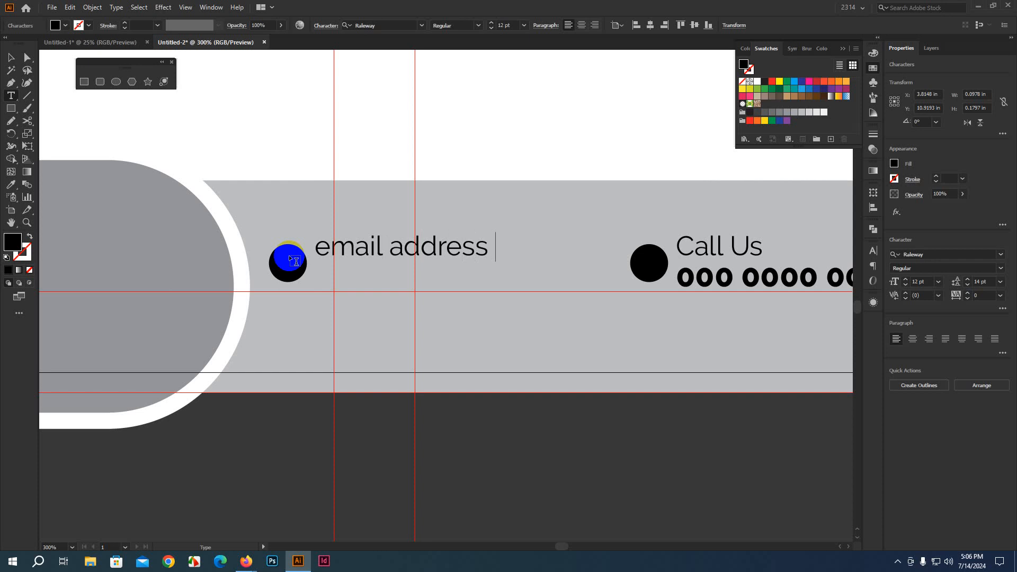
{"action": "type", "text": " here"}
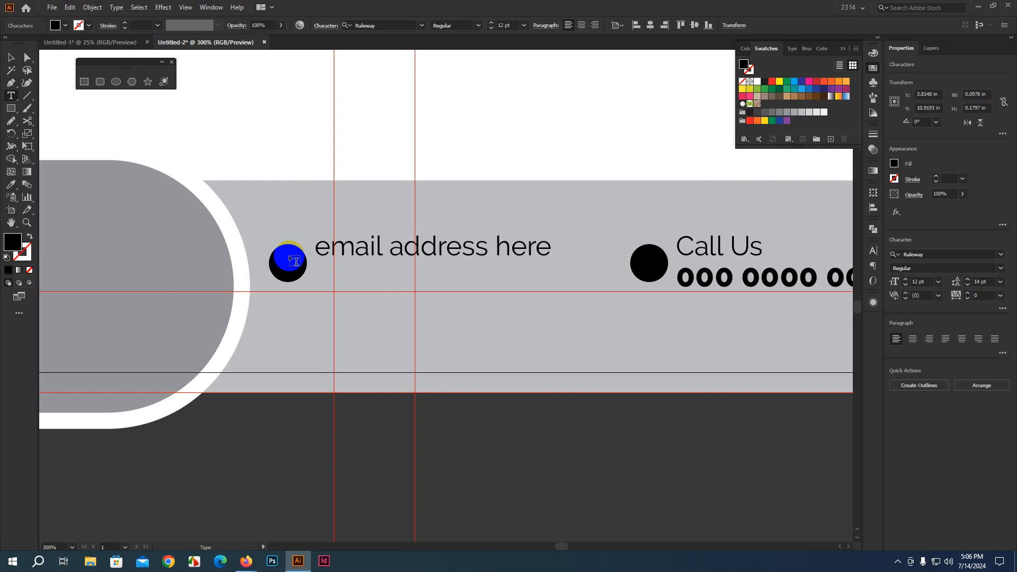
{"action": "key", "text": "Return"}
{"action": "type", "text": "website"}
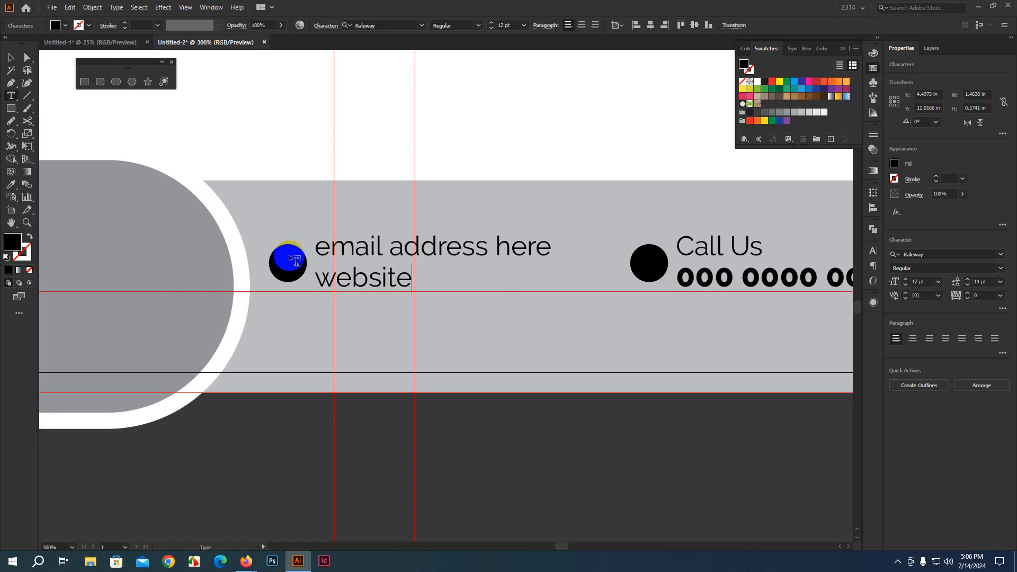
{"action": "type", "text": " name here"}
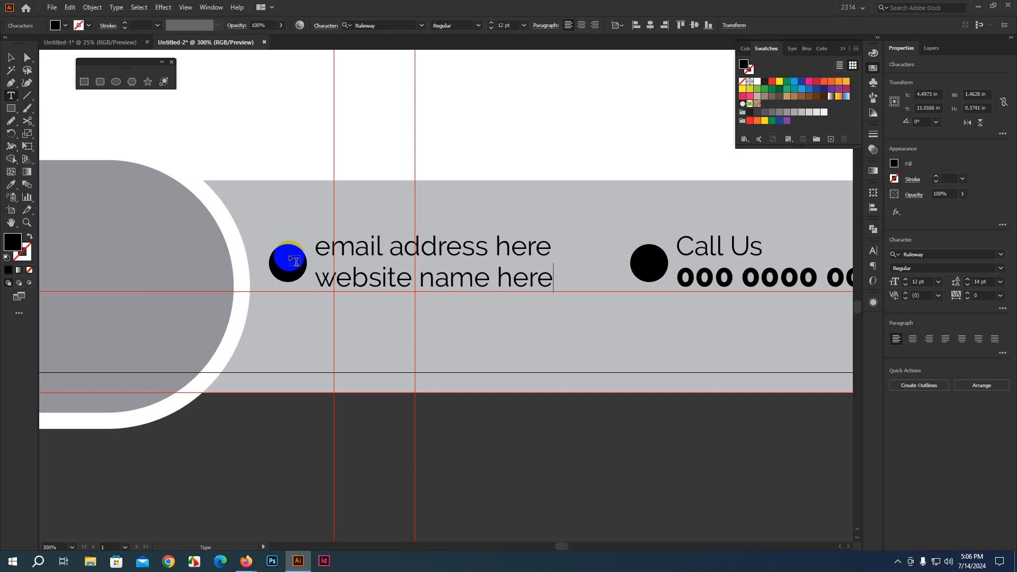
{"action": "left_click", "coordinate": [10, 57]}
{"action": "left_click", "coordinate": [630, 494]}
Step: Replace the last footer item's "Call Us" text with the two-line placeholder "Your Address, Road No," and "Street Name NY-1213 USA"
{"action": "left_click_drag", "start_coordinate": [629, 494], "coordinate": [431, 502]}
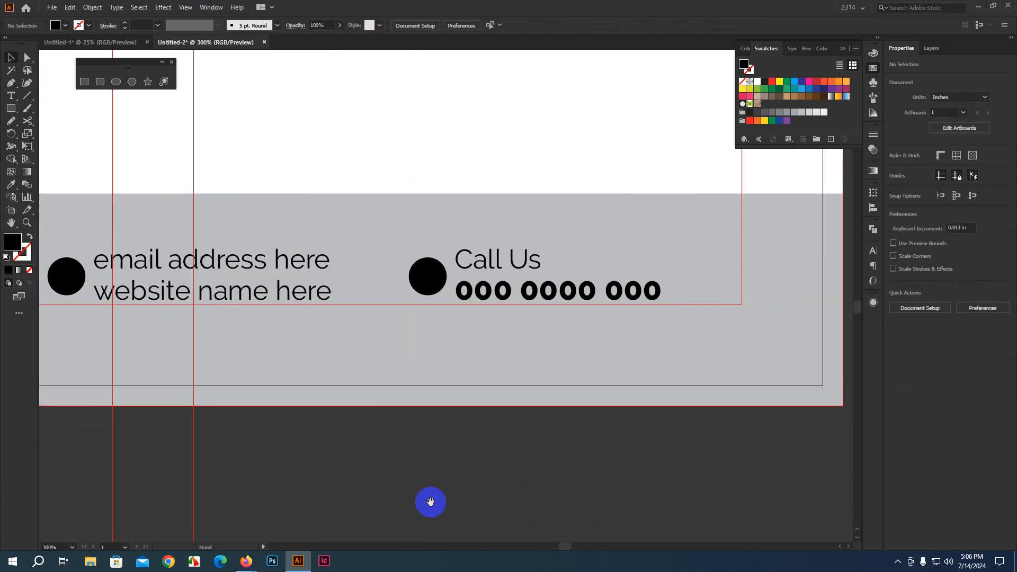
{"action": "left_click", "coordinate": [510, 297]}
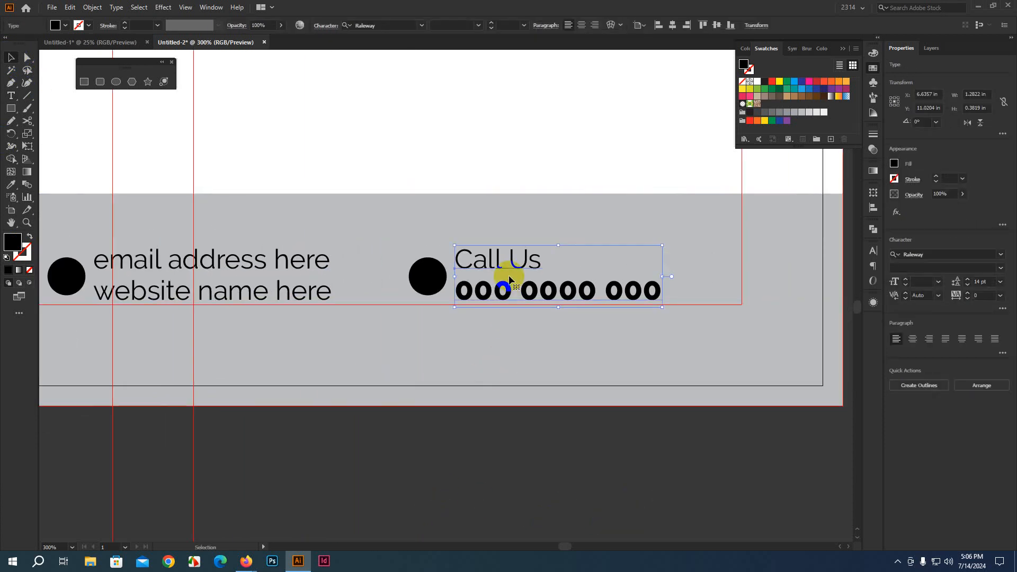
{"action": "double_click", "coordinate": [526, 291]}
{"action": "key", "text": "ctrl+a"}
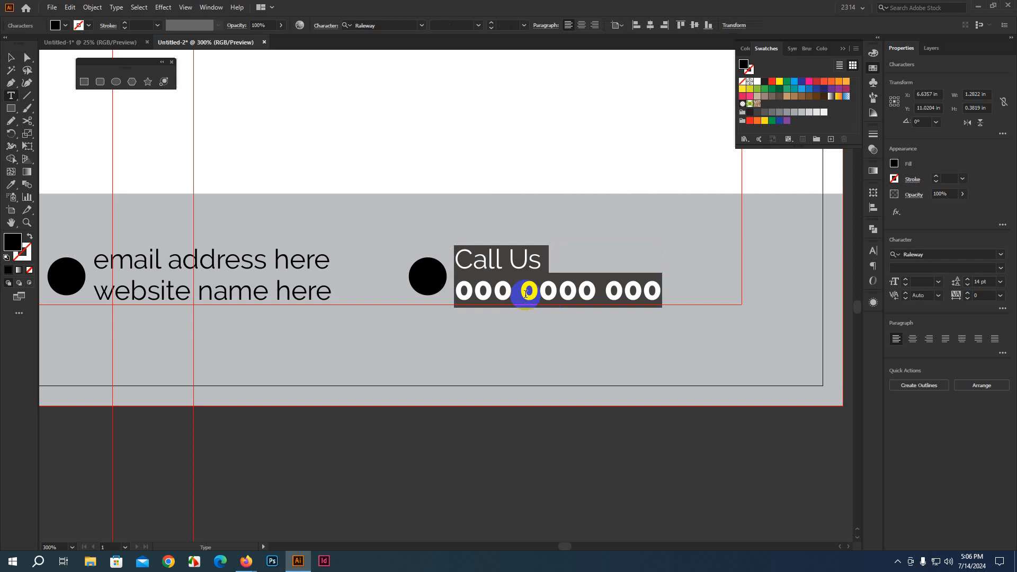
{"action": "type", "text": "Your"}
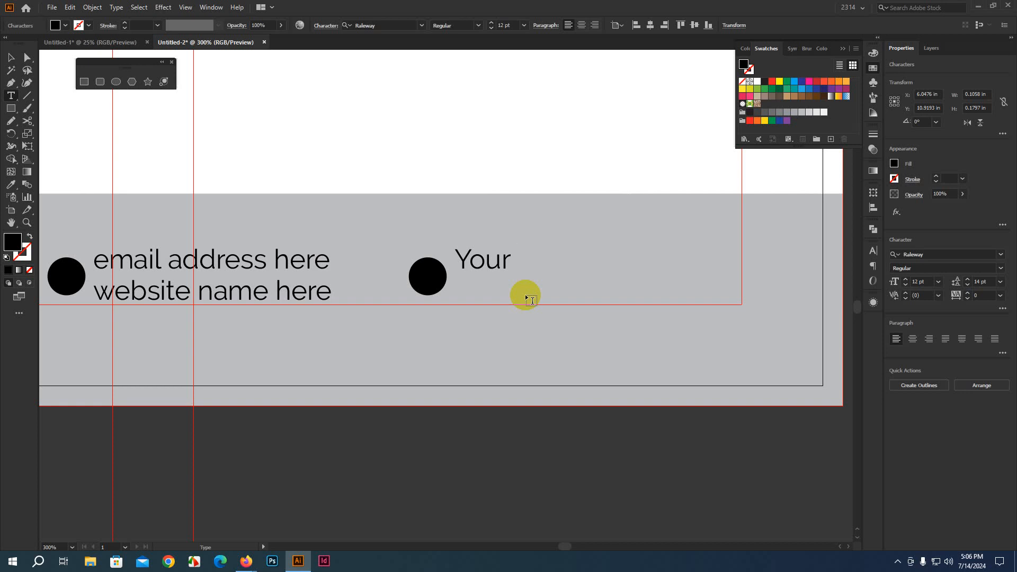
{"action": "type", "text": "Address"}
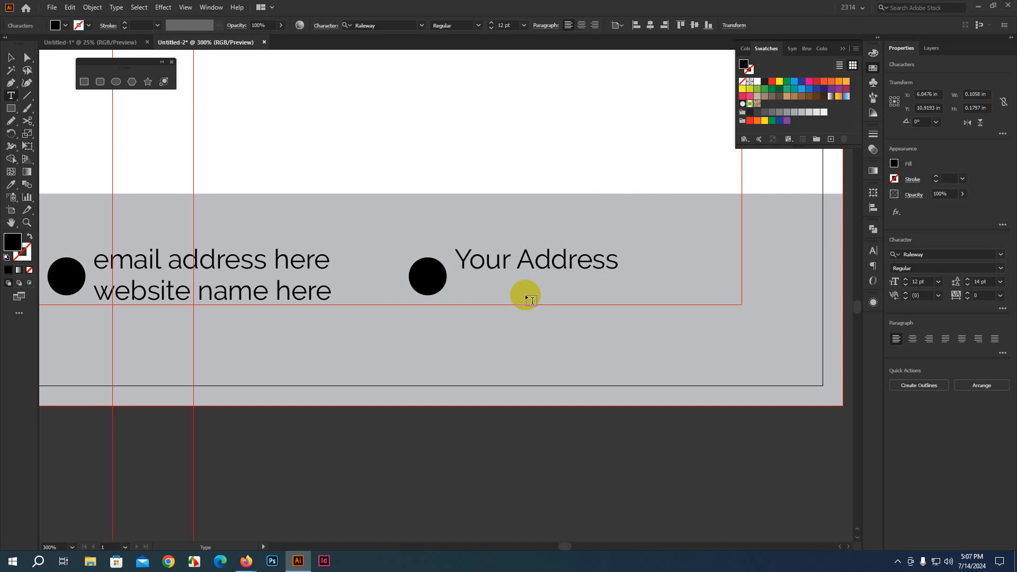
{"action": "key", "text": "BackSpace"}
{"action": "type", "text": ", Road"}
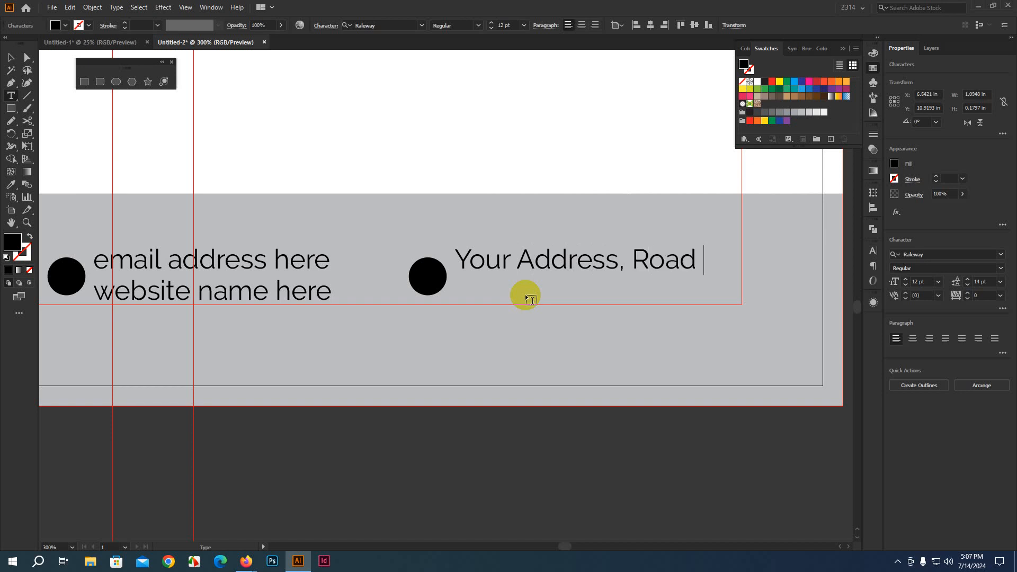
{"action": "type", "text": " No,"}
{"action": "key", "text": "Return"}
{"action": "type", "text": "St"}
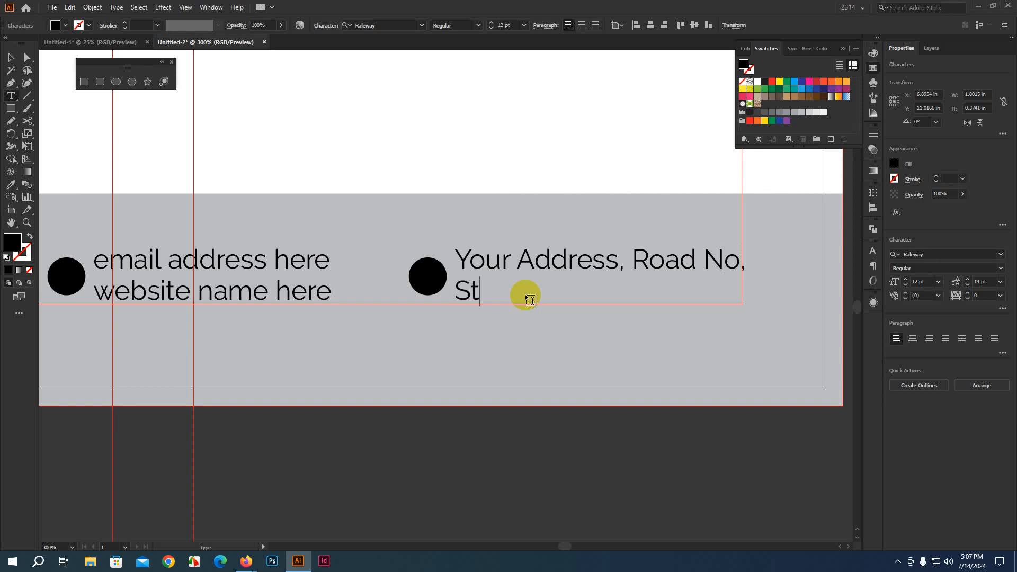
{"action": "type", "text": "reet Name"}
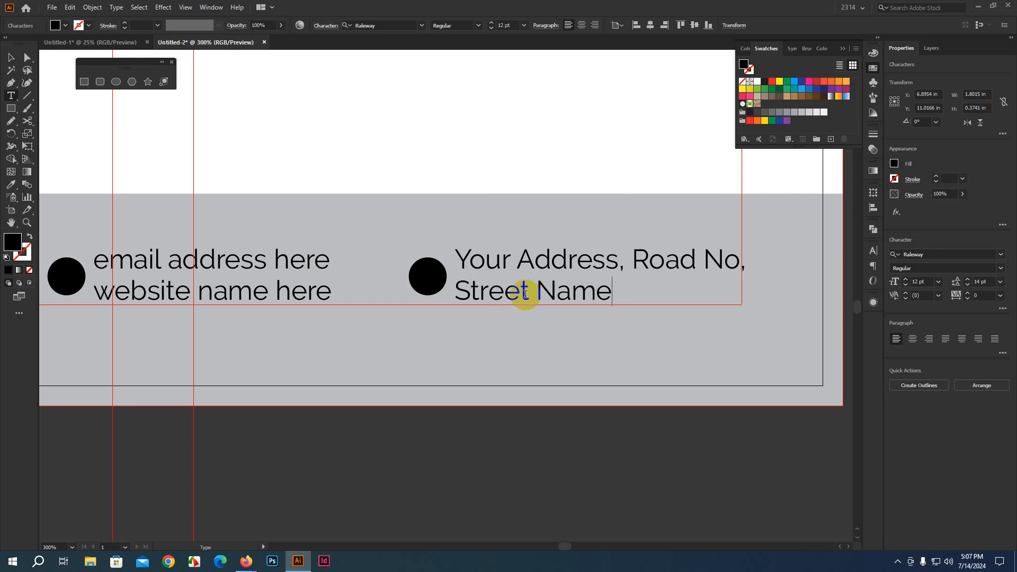
{"action": "type", "text": " NY-12"}
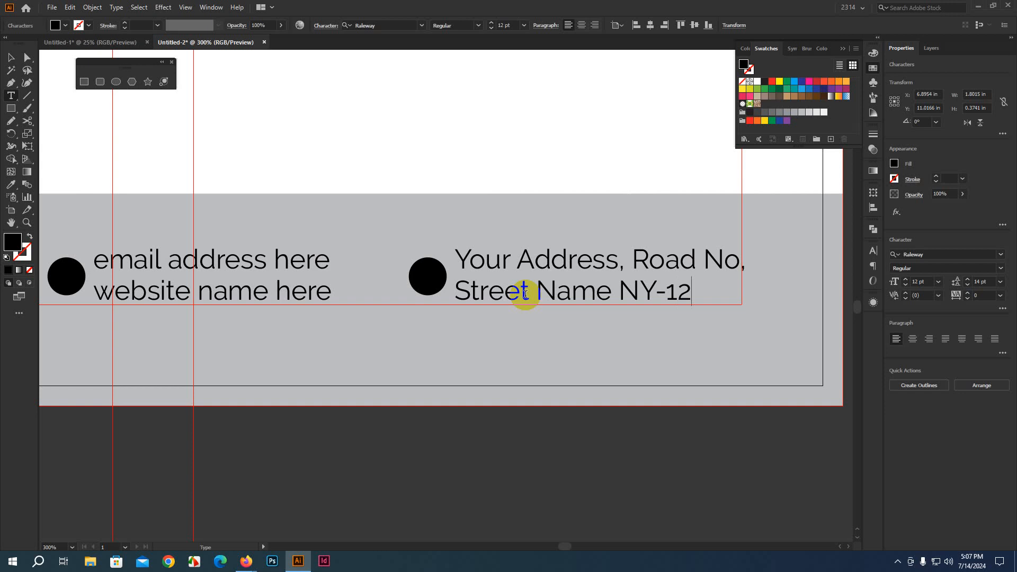
{"action": "type", "text": "13 USA"}
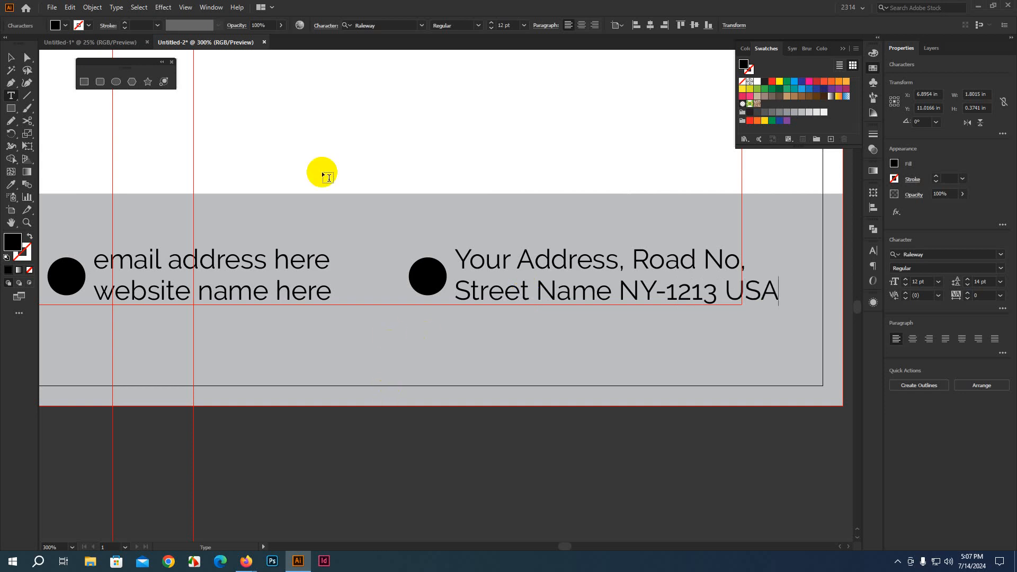
{"action": "left_click", "coordinate": [10, 59]}
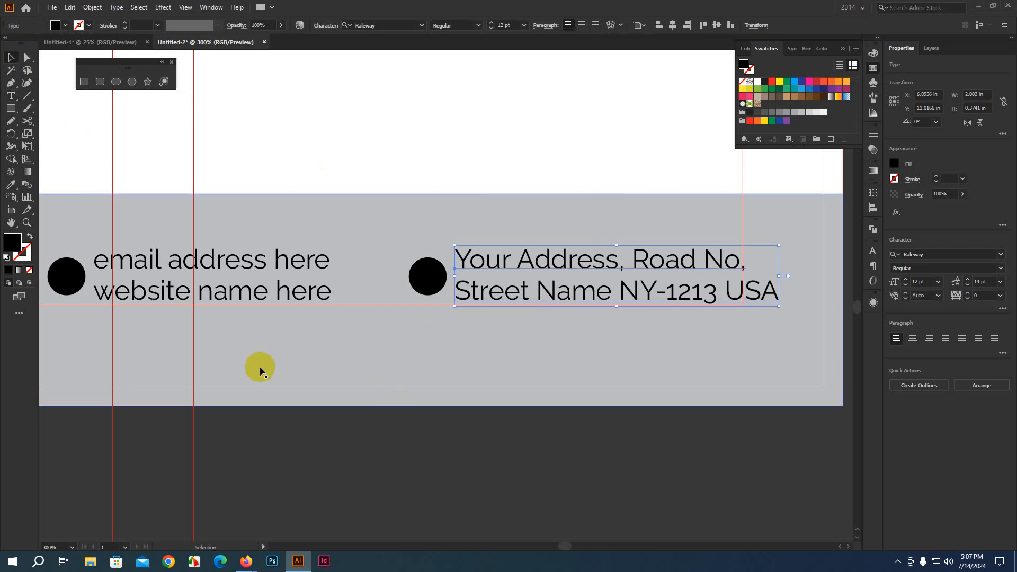
Step: Set the font size of the email/website and address text in the footer to 10 pt
{"action": "scroll", "coordinate": [260, 367], "scroll_direction": "down", "scroll_amount": 5}
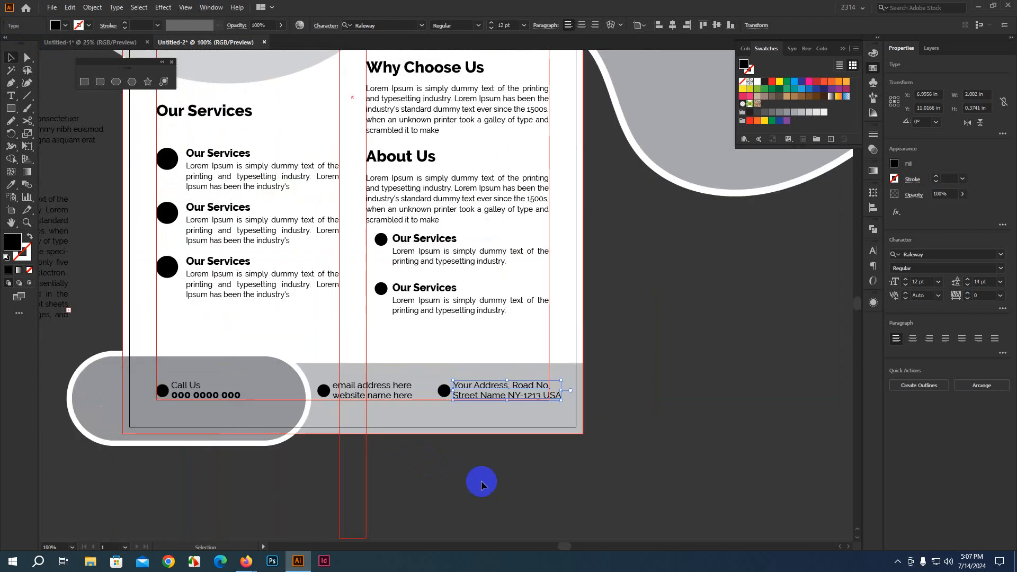
{"action": "left_click_drag", "start_coordinate": [482, 482], "coordinate": [471, 456]}
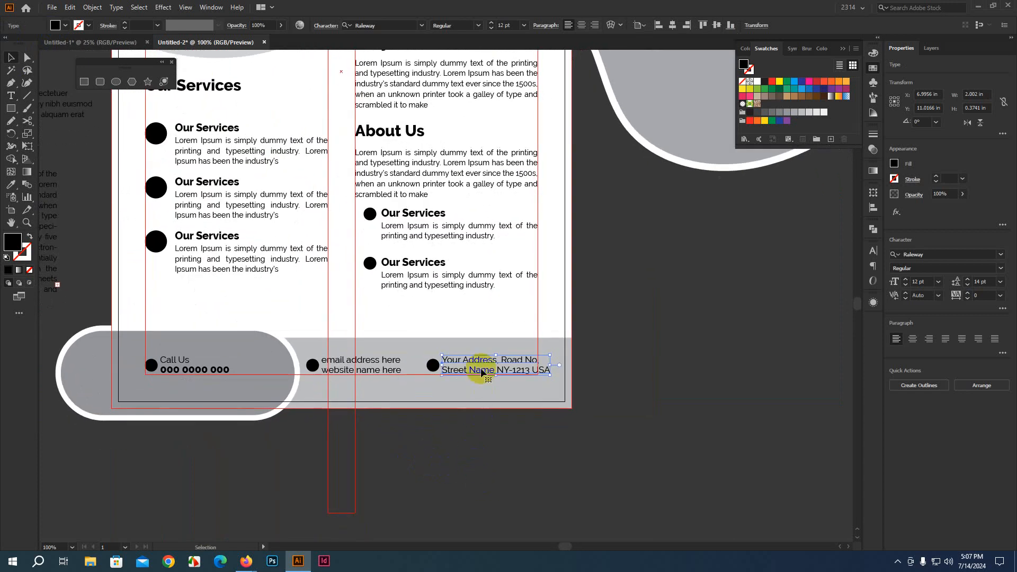
{"action": "left_click", "coordinate": [390, 369], "text": "shift"}
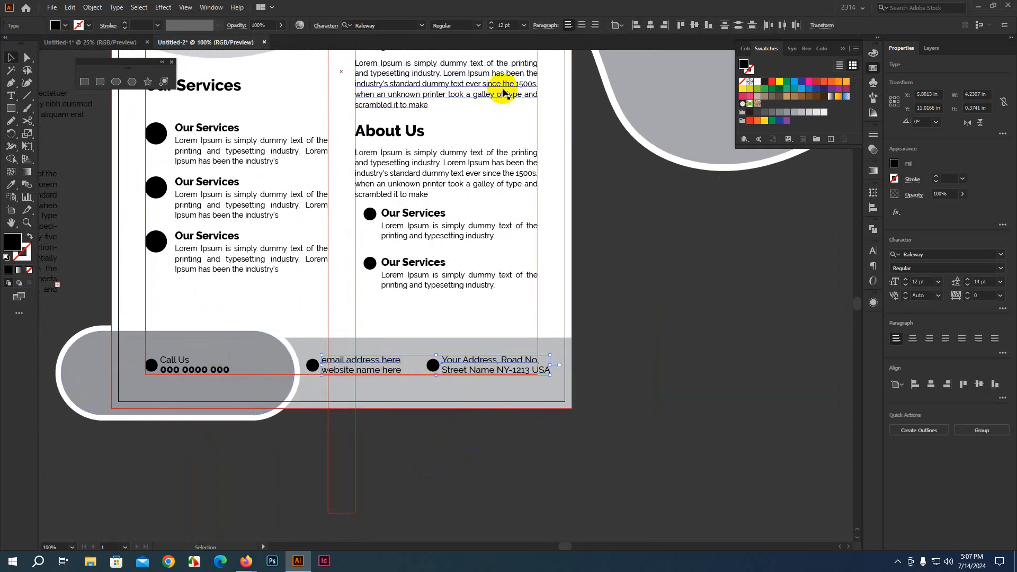
{"action": "left_click", "coordinate": [523, 25]}
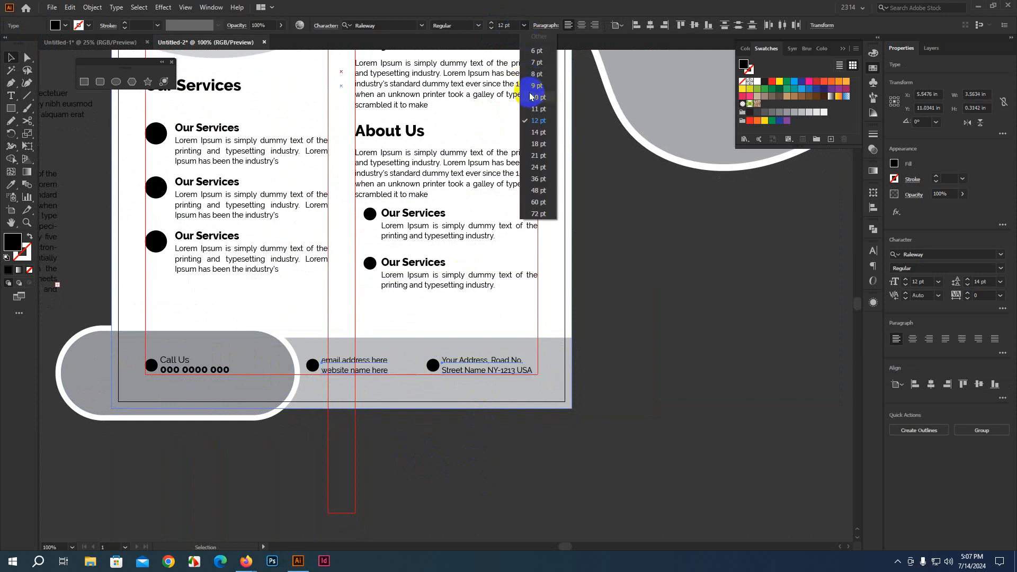
{"action": "left_click", "coordinate": [604, 213]}
{"action": "left_click", "coordinate": [650, 349]}
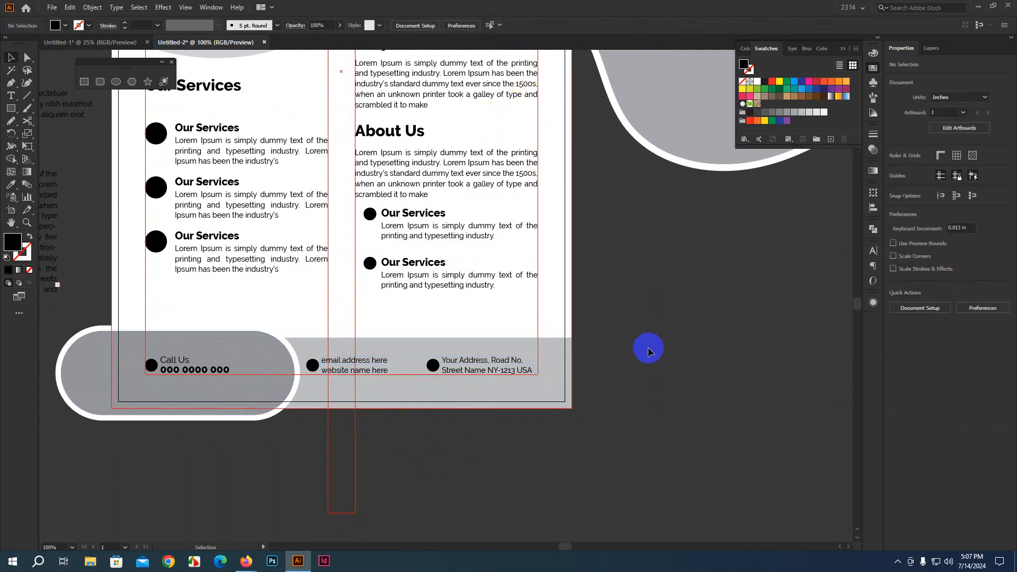
Step: Nudge the address text and its black circle about 0.1 in to the right, so the text ends at the margin guide
{"action": "left_click", "coordinate": [482, 374]}
{"action": "scroll", "coordinate": [476, 388], "scroll_direction": "up", "scroll_amount": 2}
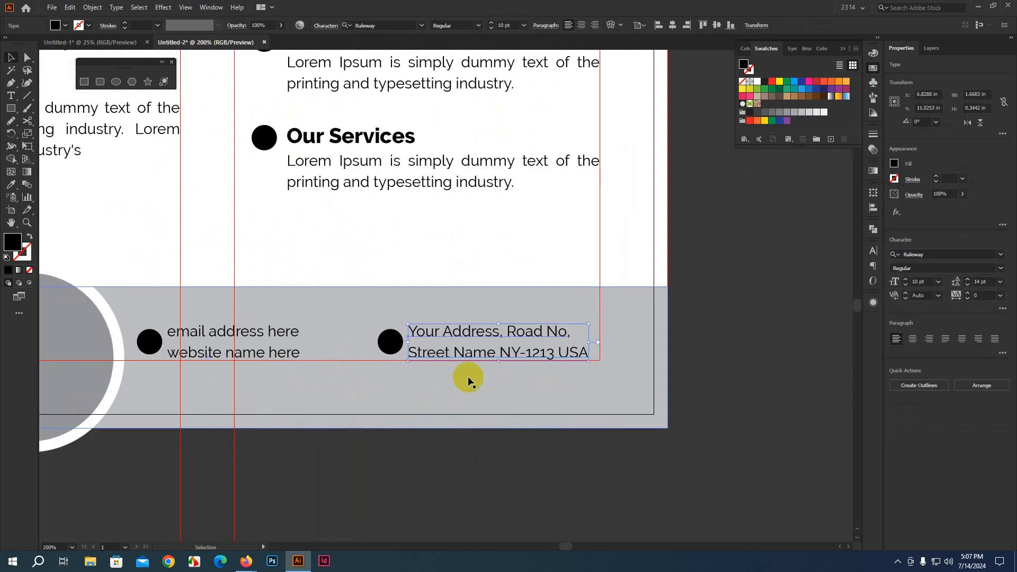
{"action": "left_click", "coordinate": [410, 350], "text": "shift"}
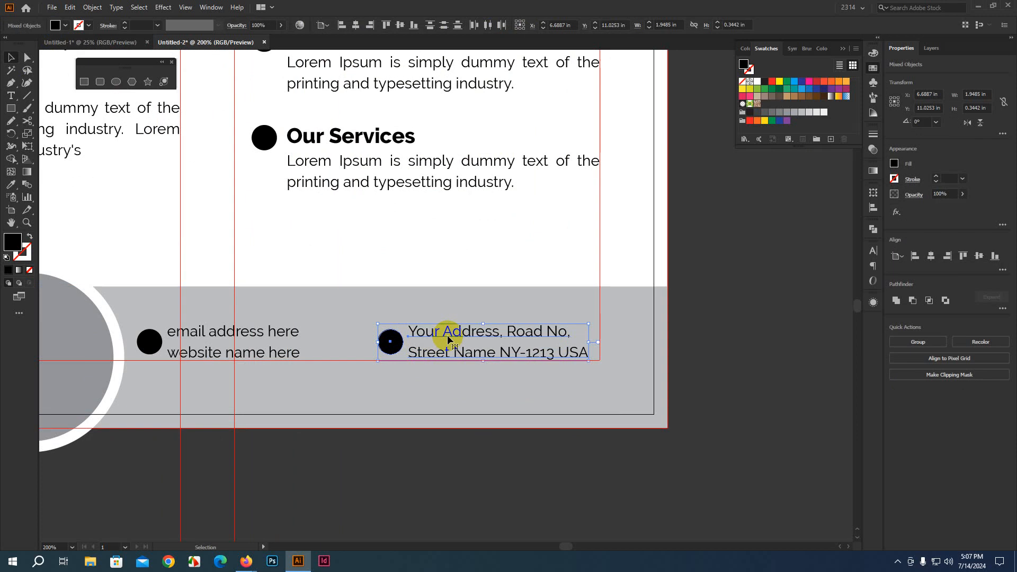
{"action": "left_click", "coordinate": [678, 447]}
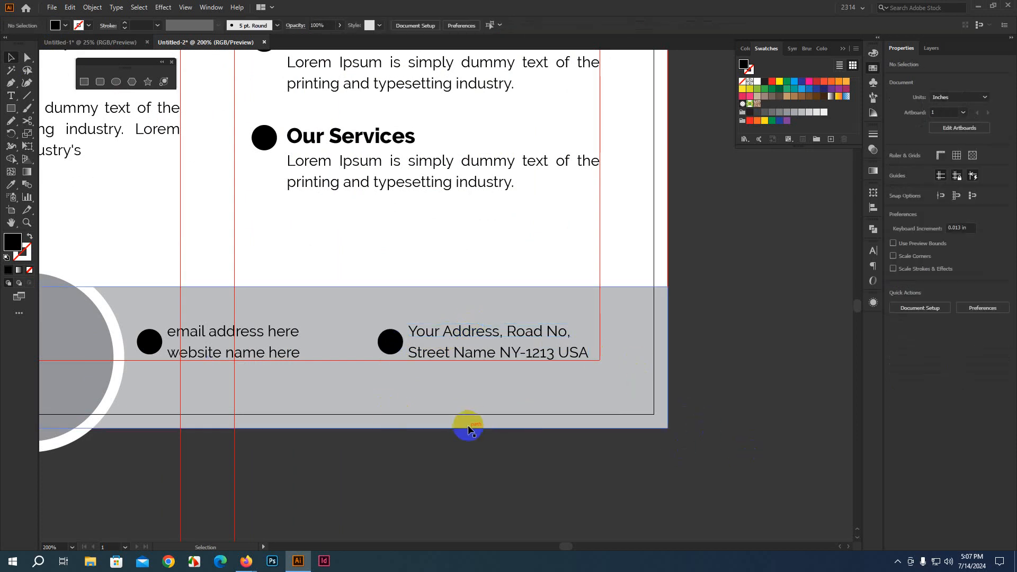
{"action": "left_click", "coordinate": [472, 358]}
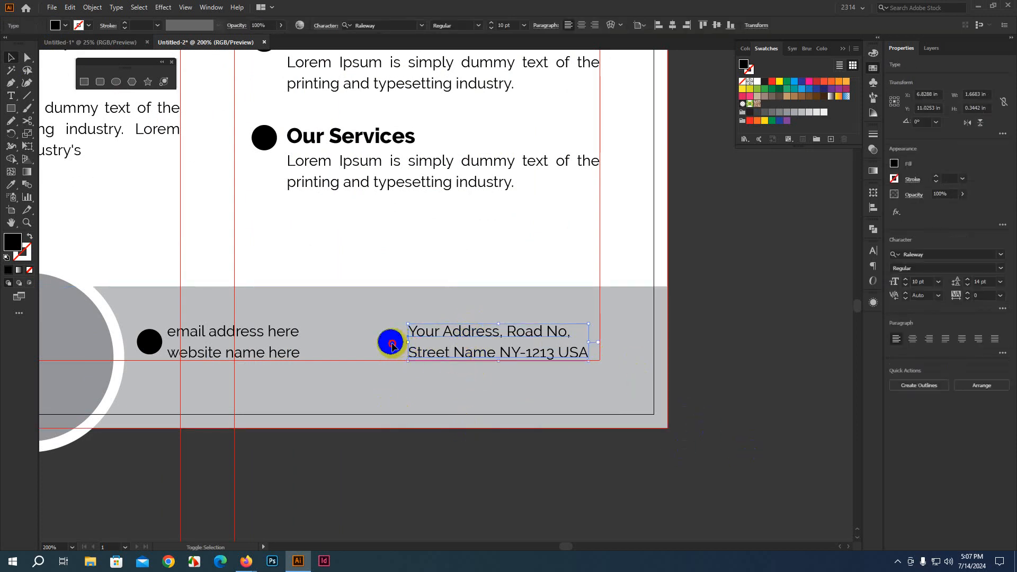
{"action": "left_click", "coordinate": [402, 343], "text": "shift"}
{"action": "key", "text": "Right"}
{"action": "key", "text": "Right"}
{"action": "key", "text": "Right"}
{"action": "key", "text": "Right"}
{"action": "key", "text": "Right"}
{"action": "key", "text": "Right"}
{"action": "key", "text": "Right"}
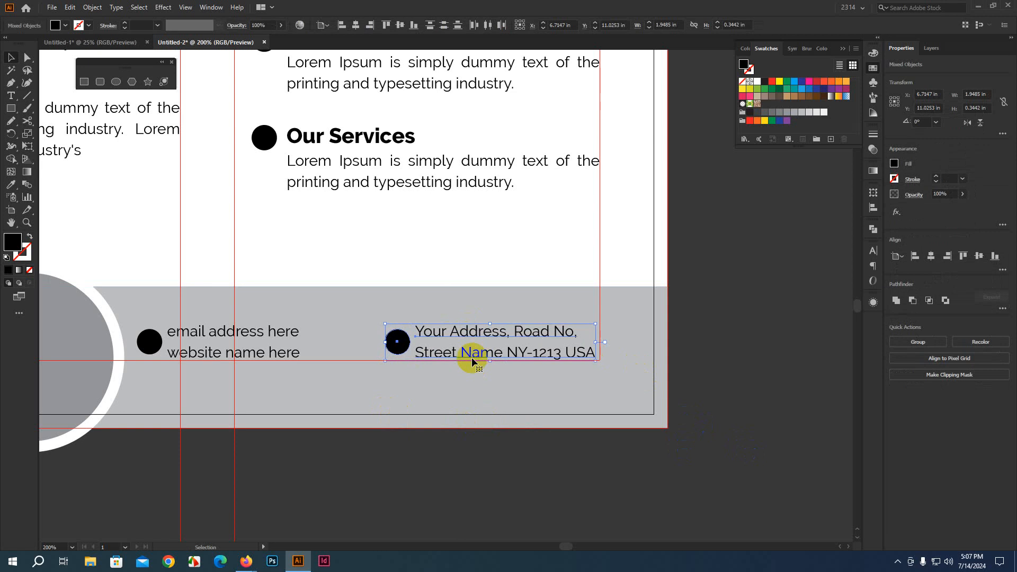
{"action": "left_click", "coordinate": [268, 470]}
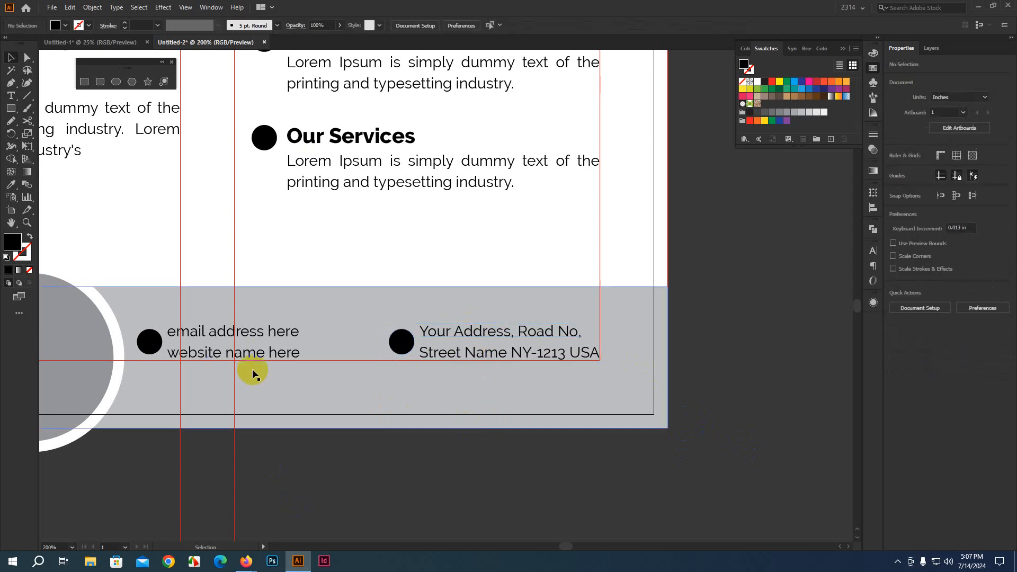
Step: Nudge the email/website text and its black circle about 0.17 in to the right within the light grey footer bar
{"action": "left_click", "coordinate": [237, 354]}
{"action": "left_click", "coordinate": [151, 344], "text": "shift"}
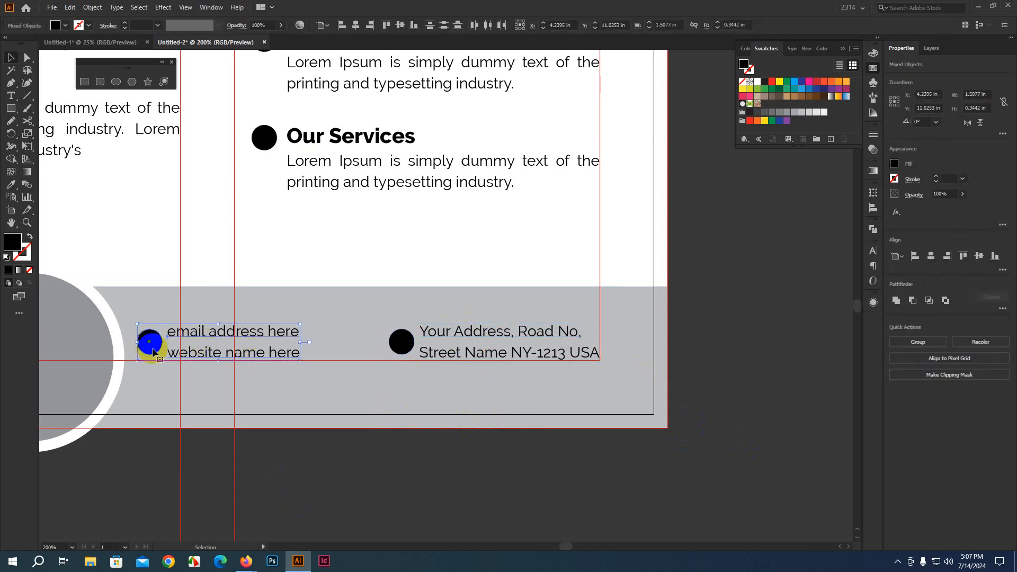
{"action": "key", "text": "Right"}
{"action": "key", "text": "Right"}
{"action": "key", "text": "Right"}
{"action": "key", "text": "Right"}
{"action": "key", "text": "Right"}
{"action": "key", "text": "Right"}
{"action": "key", "text": "Right"}
{"action": "key", "text": "Right"}
{"action": "key", "text": "Right"}
{"action": "key", "text": "Right"}
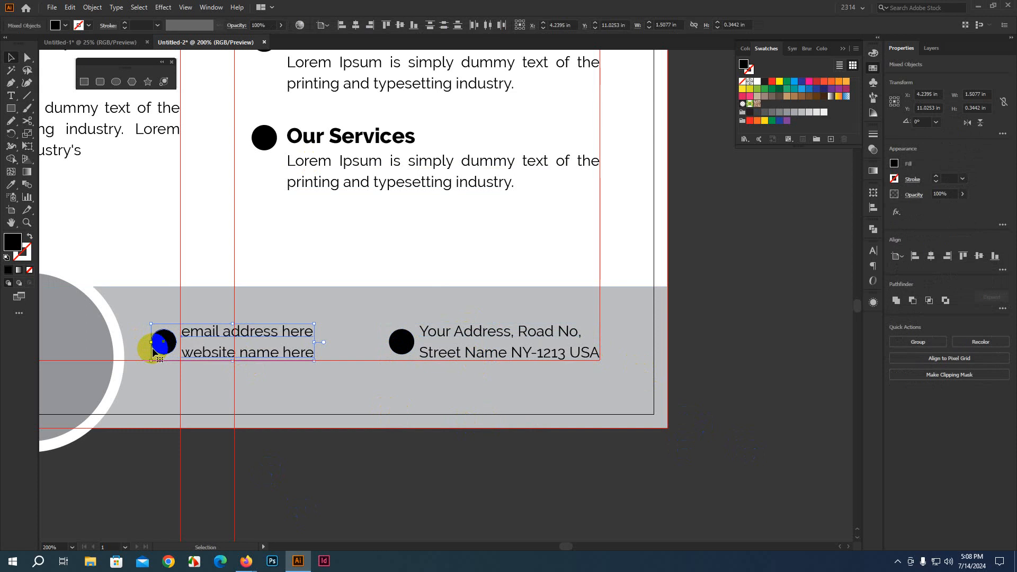
{"action": "key", "text": "Right"}
{"action": "key", "text": "Right"}
{"action": "key", "text": "Right"}
{"action": "key", "text": "ctrl+minus"}
{"action": "key", "text": "ctrl+minus"}
{"action": "key", "text": "ctrl+minus"}
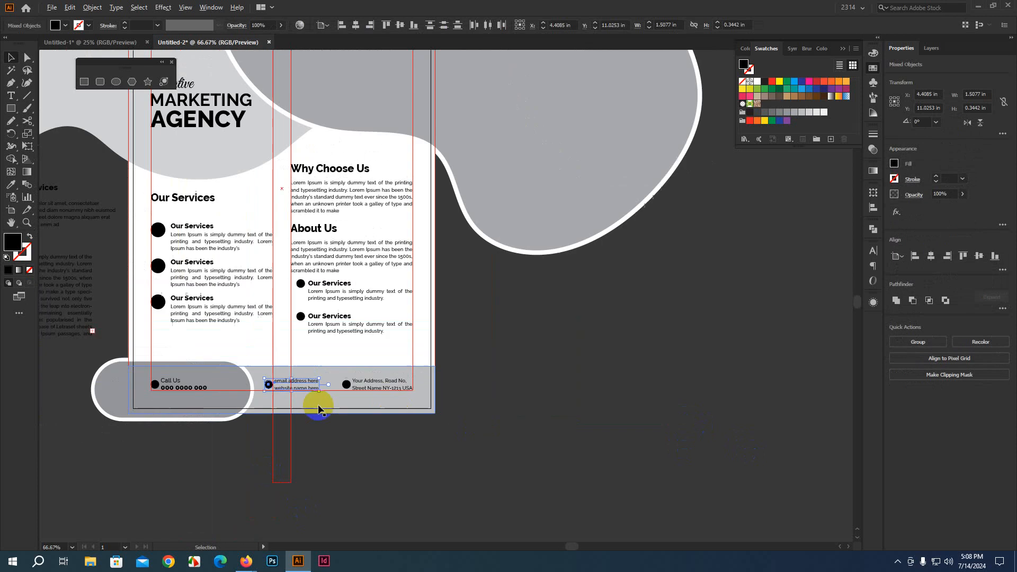
Step: Preview the flyer in Trim View to check the layout without guides or overhanging shapes, and return to the normal view
{"action": "left_click_drag", "start_coordinate": [453, 430], "coordinate": [526, 491]}
{"action": "scroll", "coordinate": [483, 441], "scroll_direction": "down", "scroll_amount": 1}
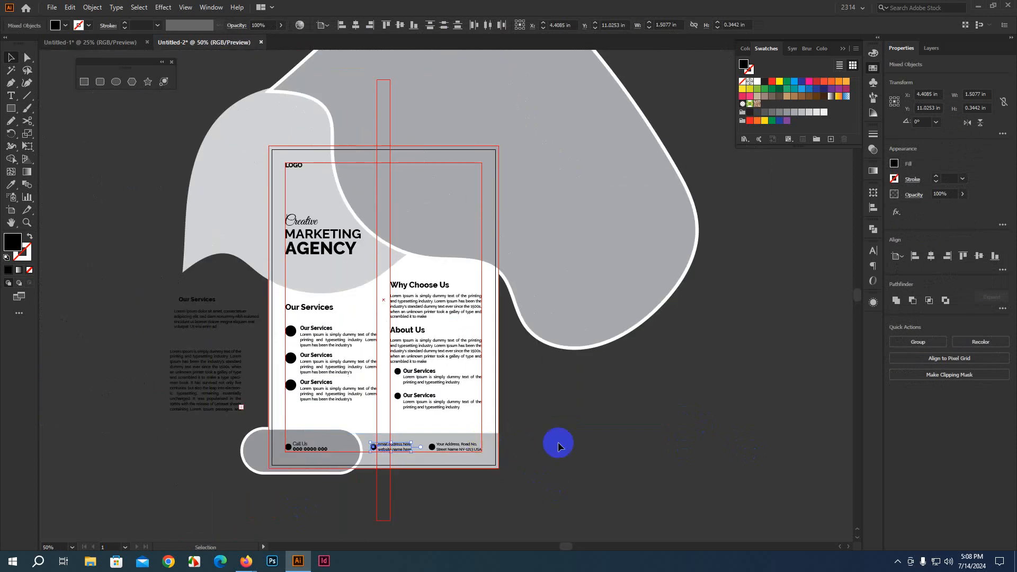
{"action": "left_click_drag", "start_coordinate": [559, 443], "coordinate": [479, 371]}
{"action": "left_click", "coordinate": [185, 8]}
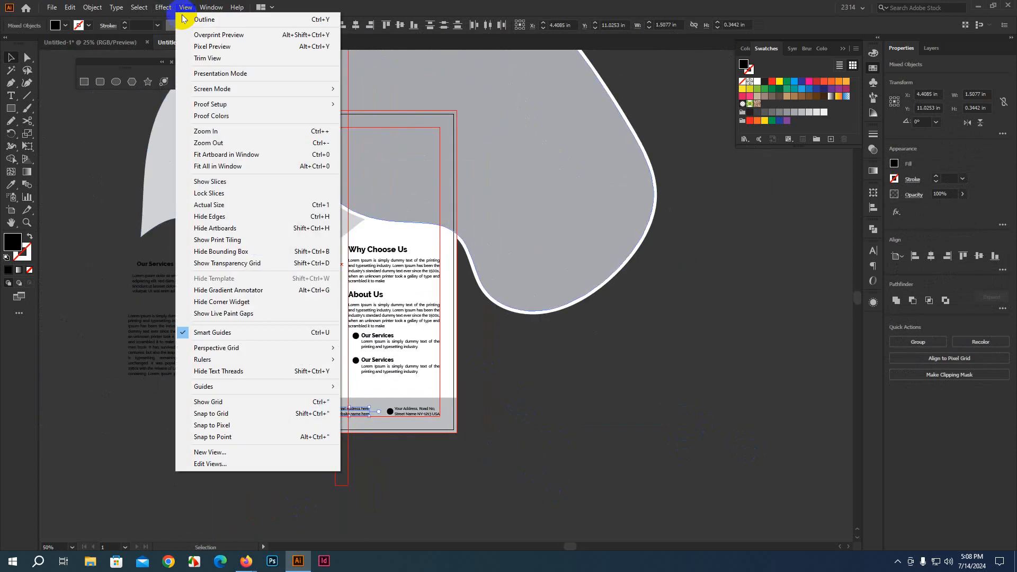
{"action": "left_click", "coordinate": [204, 58]}
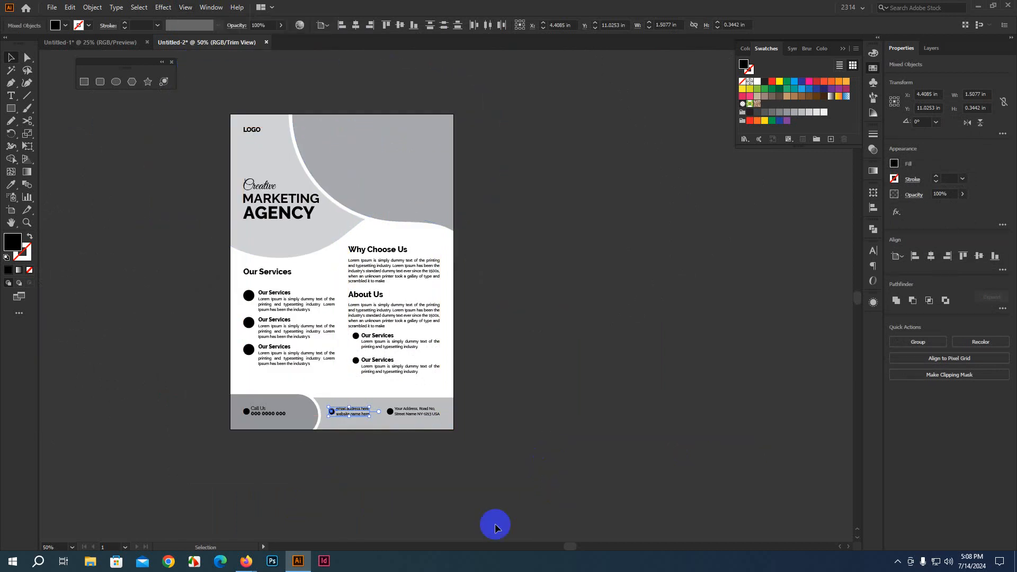
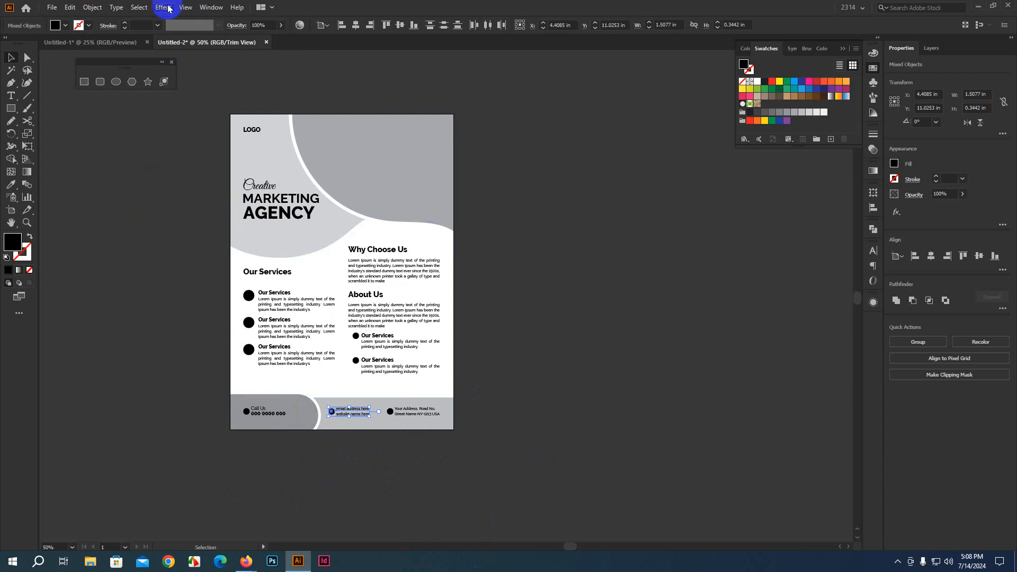
{"action": "left_click", "coordinate": [184, 7]}
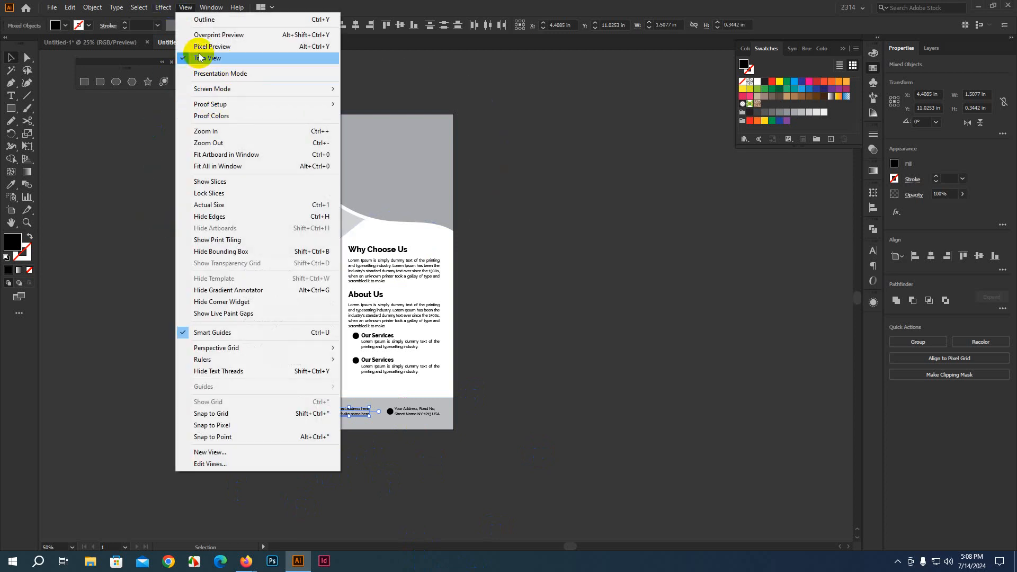
{"action": "left_click", "coordinate": [199, 57]}
{"action": "scroll", "coordinate": [666, 360], "scroll_direction": "up", "scroll_amount": 2}
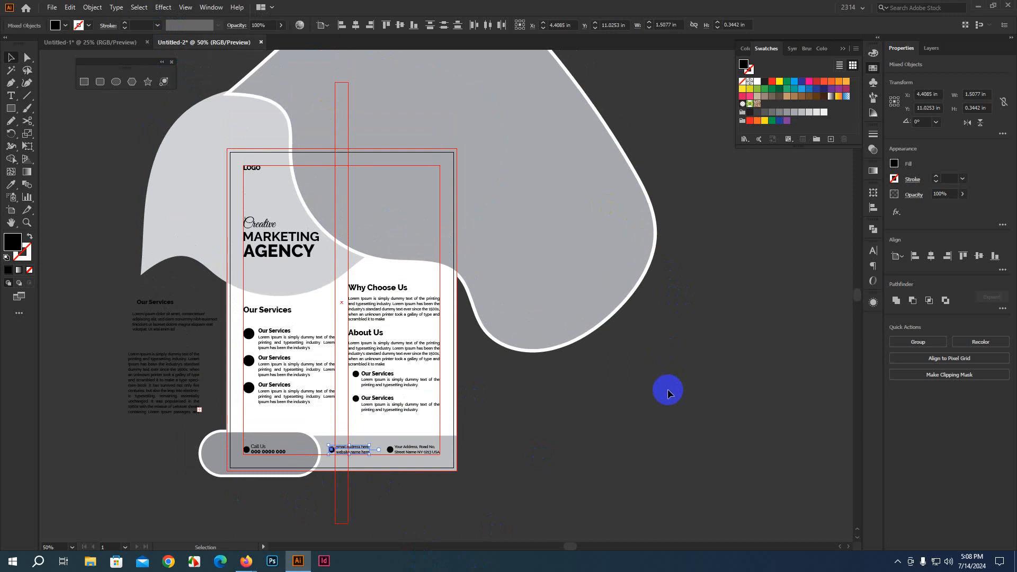
{"action": "left_click", "coordinate": [563, 436]}
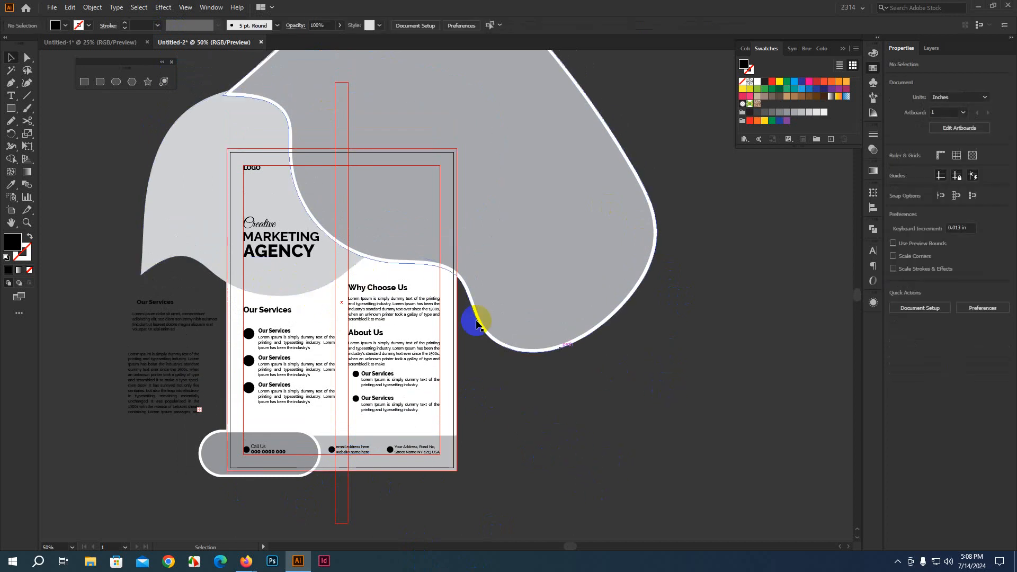
{"action": "left_click_drag", "start_coordinate": [635, 353], "coordinate": [555, 256]}
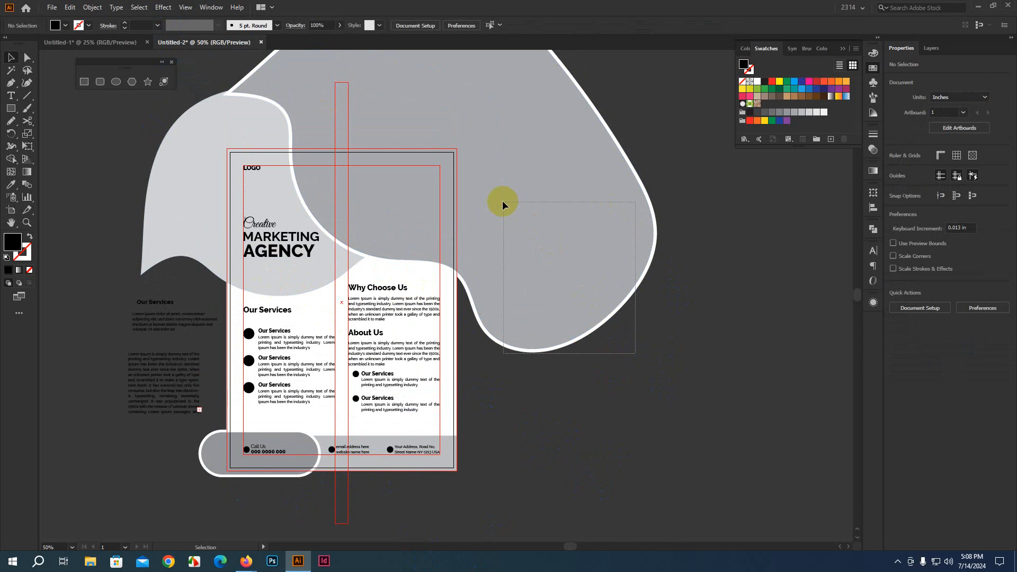
{"action": "left_click_drag", "start_coordinate": [503, 202], "coordinate": [501, 200]}
{"action": "left_click", "coordinate": [627, 397]}
{"action": "scroll", "coordinate": [615, 404], "scroll_direction": "down", "scroll_amount": 2}
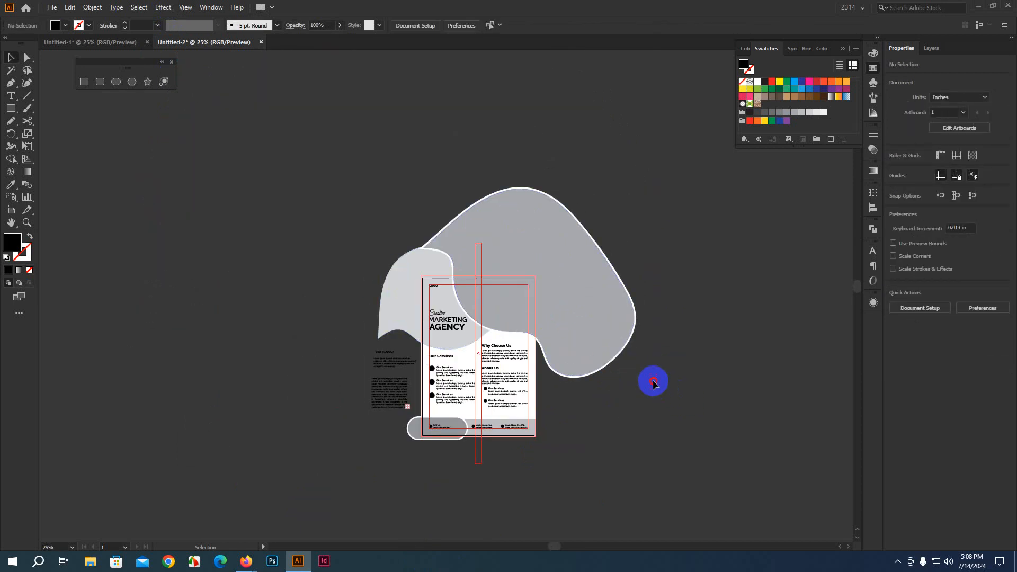
{"action": "left_click", "coordinate": [625, 322]}
{"action": "left_click", "coordinate": [409, 283], "text": "shift"}
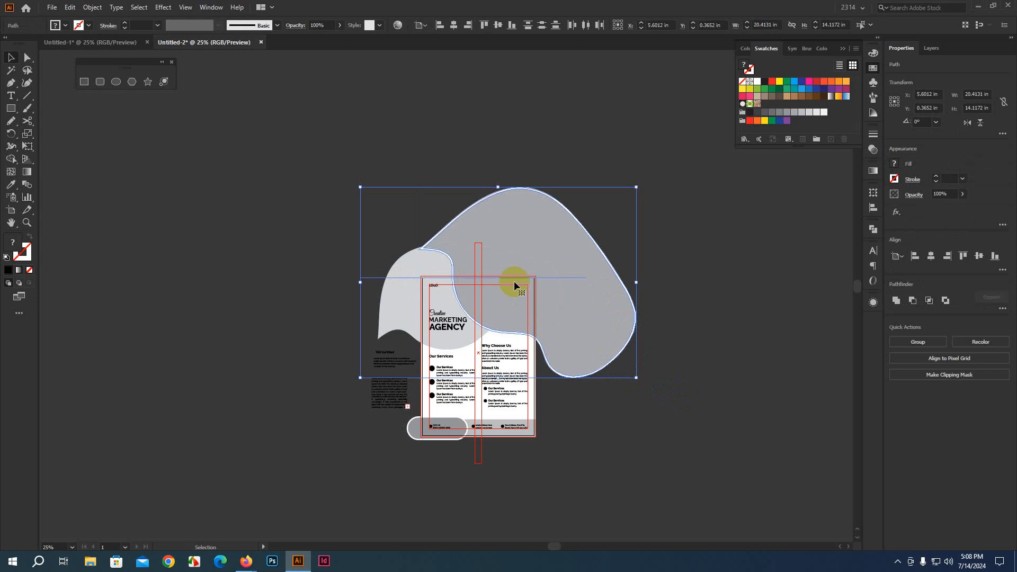
{"action": "left_click_drag", "start_coordinate": [592, 305], "coordinate": [212, 277]}
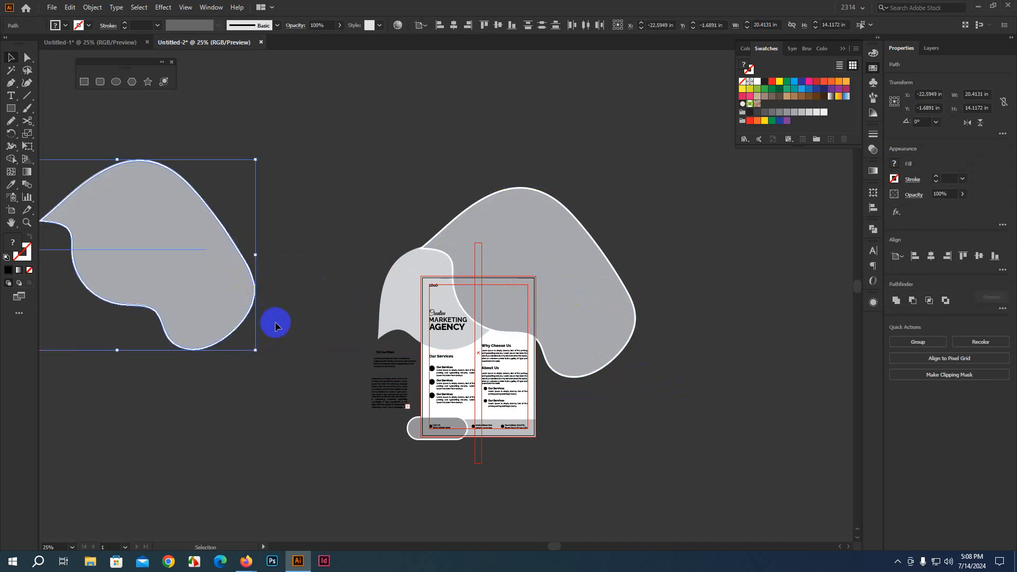
{"action": "key", "text": "ctrl+z"}
{"action": "left_click", "coordinate": [624, 407]}
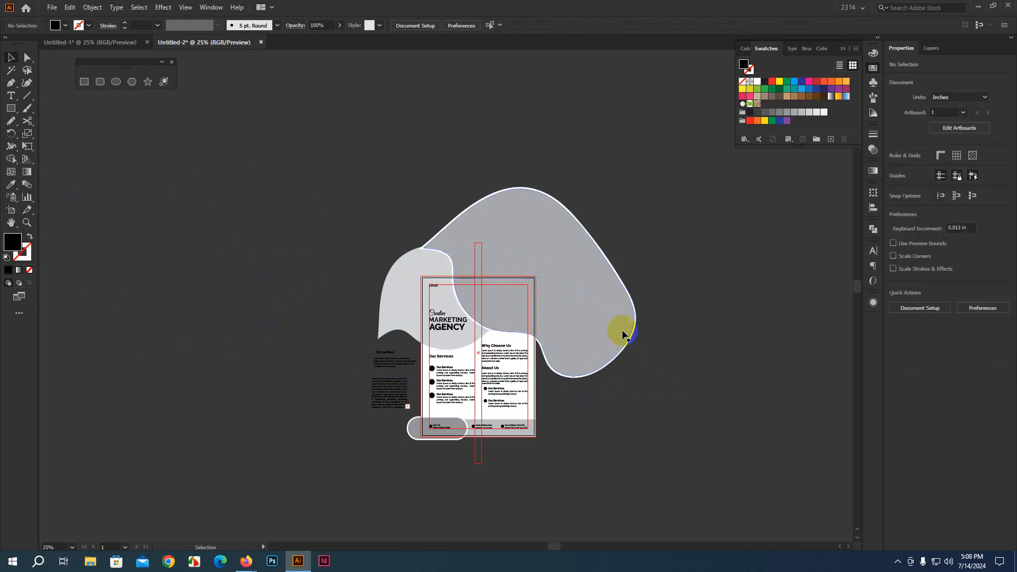
Step: Place a spare copy of the overlapping dark and light grey curved header shapes on the empty canvas left of the flyer
{"action": "left_click", "coordinate": [609, 311]}
{"action": "left_click", "coordinate": [384, 309], "text": "shift"}
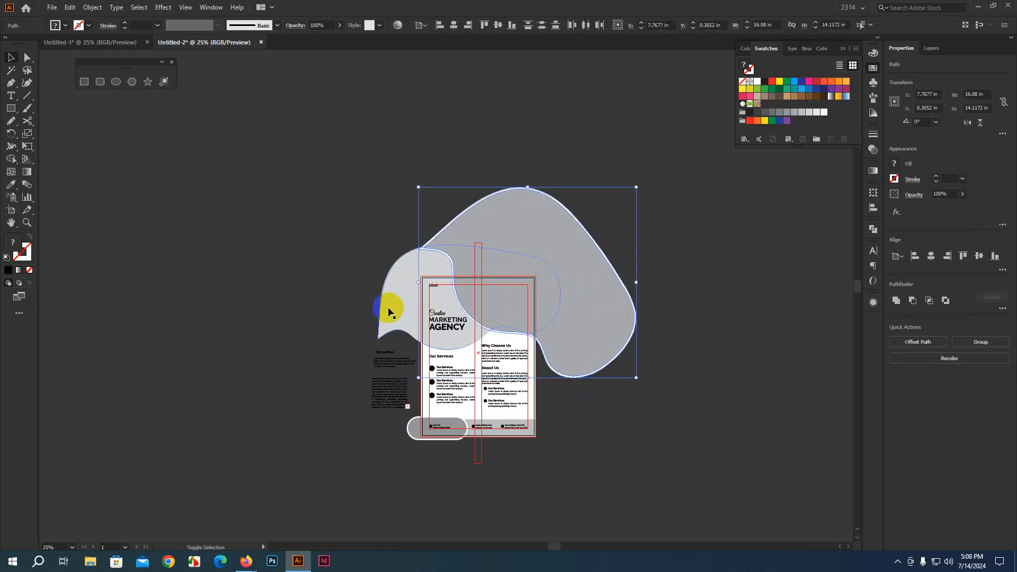
{"action": "left_click_drag", "start_coordinate": [609, 317], "coordinate": [260, 308]}
{"action": "left_click", "coordinate": [660, 421]}
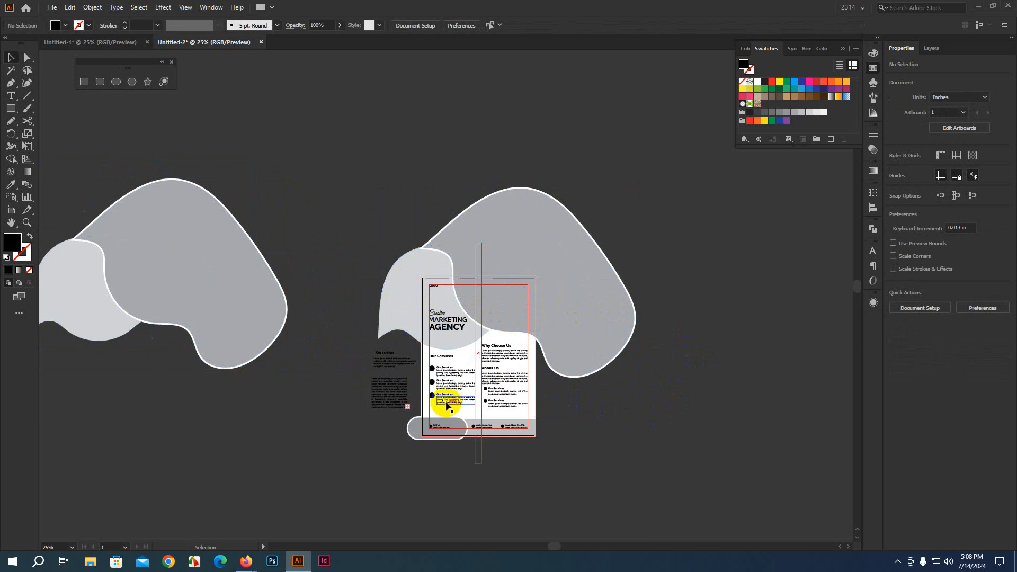
Step: Trim the curved header shapes to the flyer's page background with the Shape Builder, removing everything that overhangs it
{"action": "scroll", "coordinate": [552, 395], "scroll_direction": "up", "scroll_amount": 2}
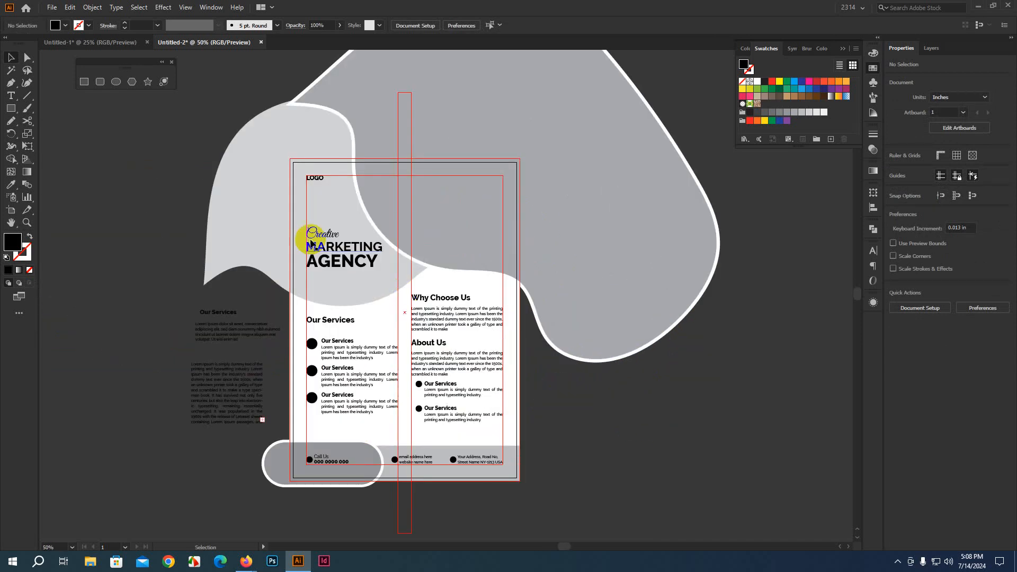
{"action": "left_click", "coordinate": [329, 130]}
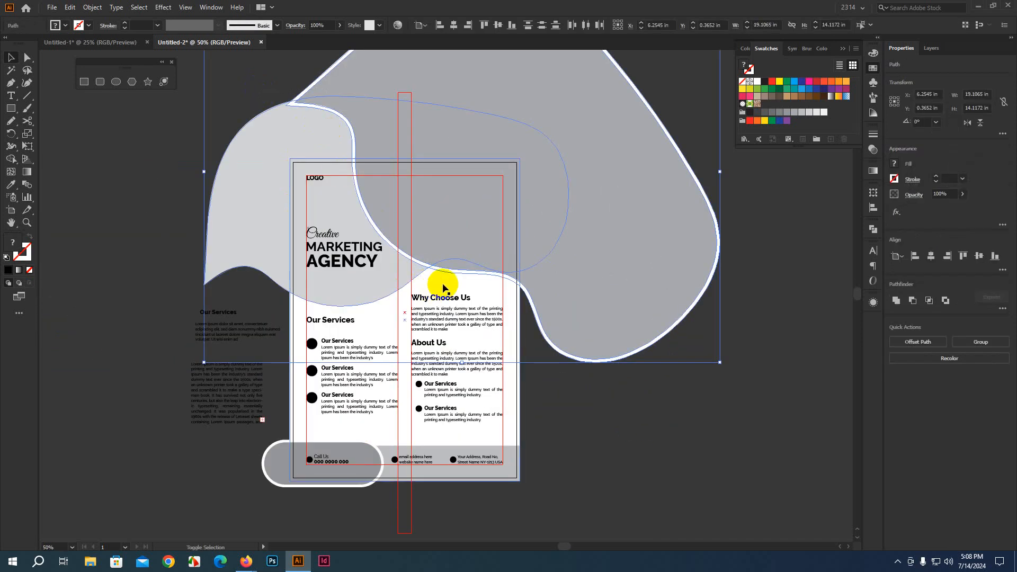
{"action": "left_click", "coordinate": [413, 318], "text": "shift"}
{"action": "left_click", "coordinate": [7, 163]}
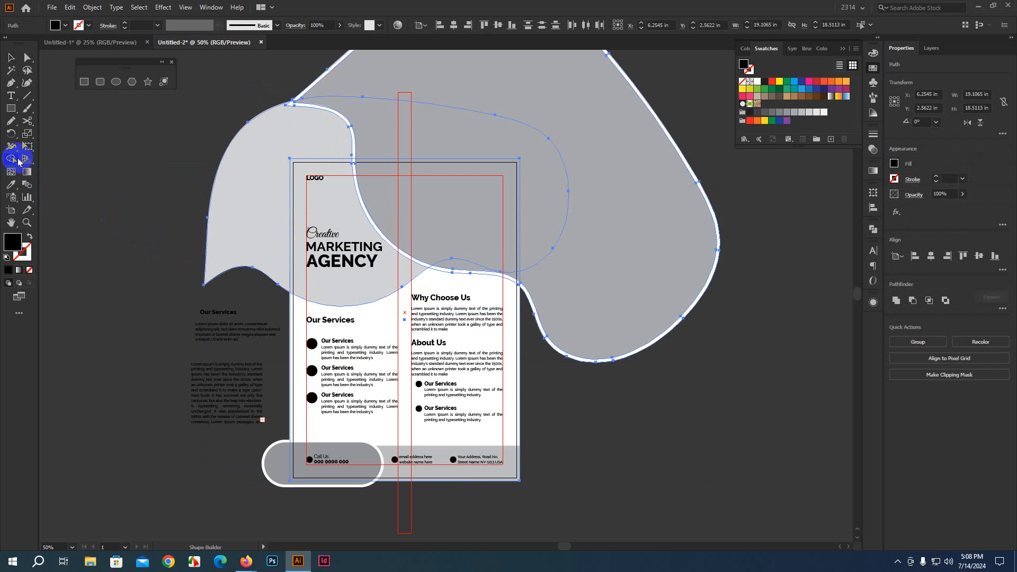
{"action": "mouse_move", "coordinate": [197, 151]}
{"action": "left_mouse_down"}
{"action": "mouse_move", "coordinate": [227, 157]}
{"action": "mouse_move", "coordinate": [240, 170]}
{"action": "mouse_move", "coordinate": [241, 151]}
{"action": "mouse_move", "coordinate": [331, 107]}
{"action": "mouse_move", "coordinate": [680, 272]}
{"action": "mouse_move", "coordinate": [656, 355]}
{"action": "left_mouse_up"}
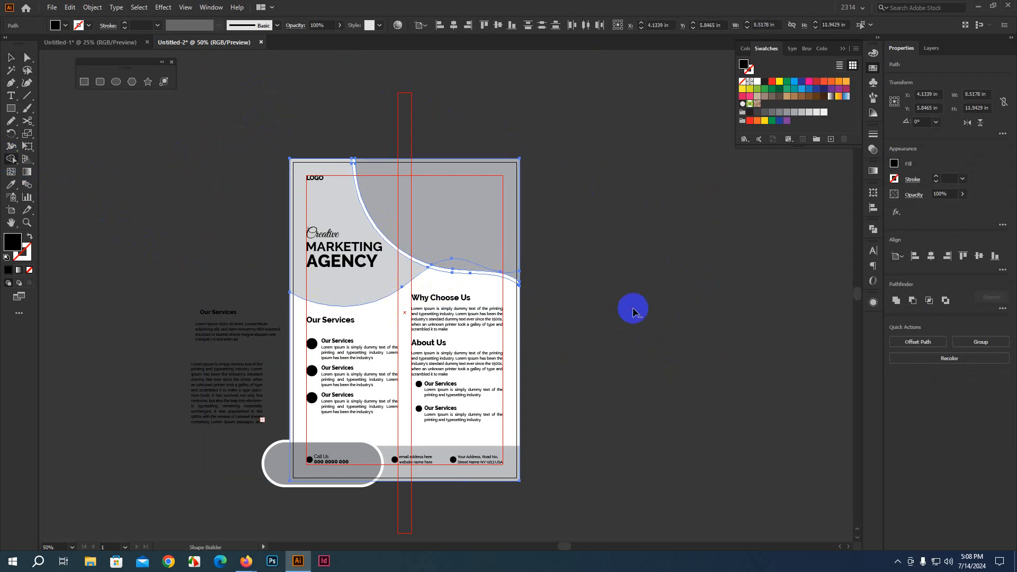
{"action": "left_click_drag", "start_coordinate": [600, 237], "coordinate": [582, 263]}
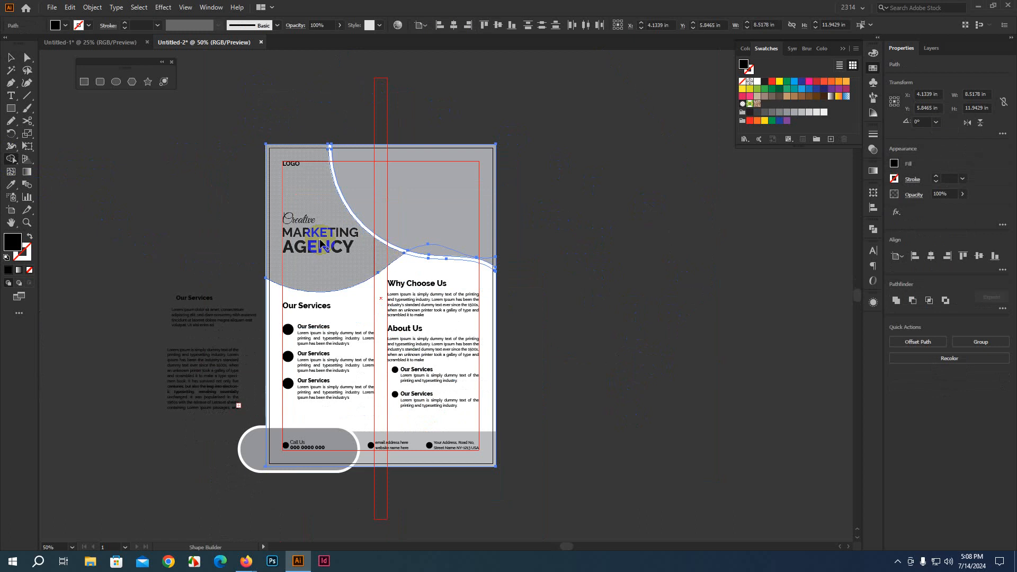
{"action": "left_click", "coordinate": [7, 57]}
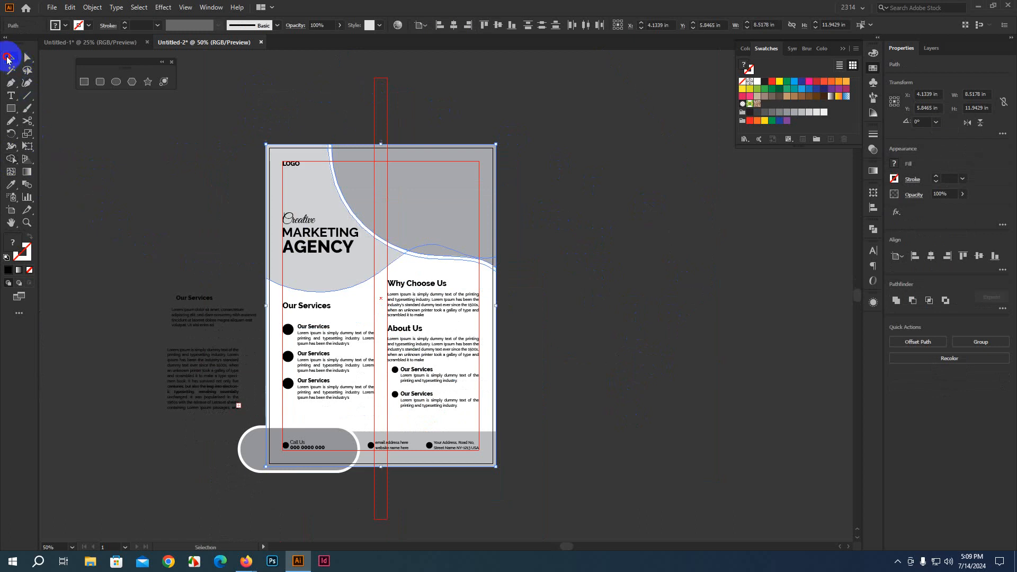
{"action": "left_click", "coordinate": [94, 193]}
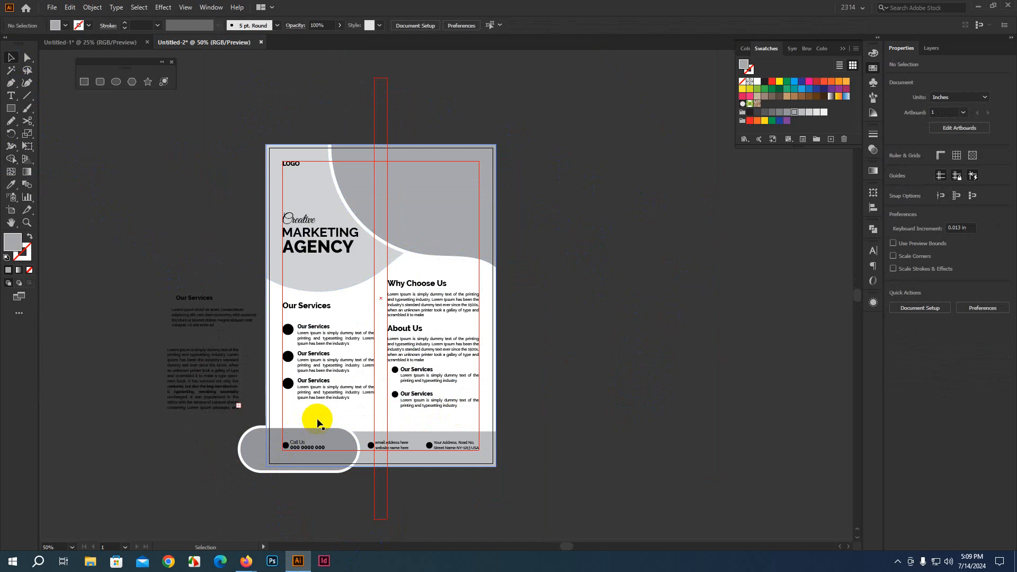
Step: Trim the rounded dark grey footer shape to the page background with the Shape Builder, removing its overhanging parts
{"action": "left_click_drag", "start_coordinate": [250, 477], "coordinate": [290, 425]}
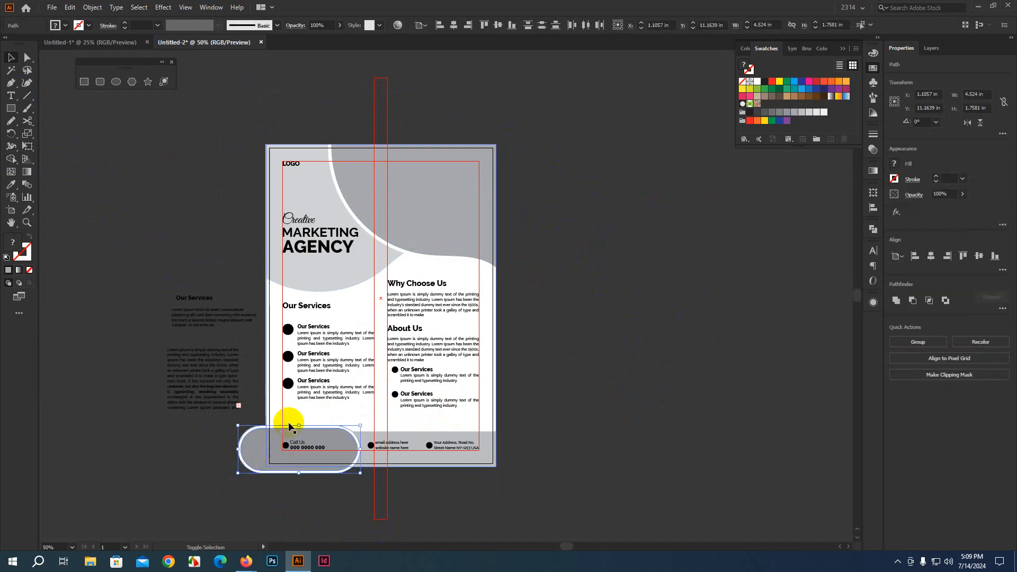
{"action": "left_click", "coordinate": [14, 162]}
{"action": "left_click_drag", "start_coordinate": [200, 485], "coordinate": [252, 460]}
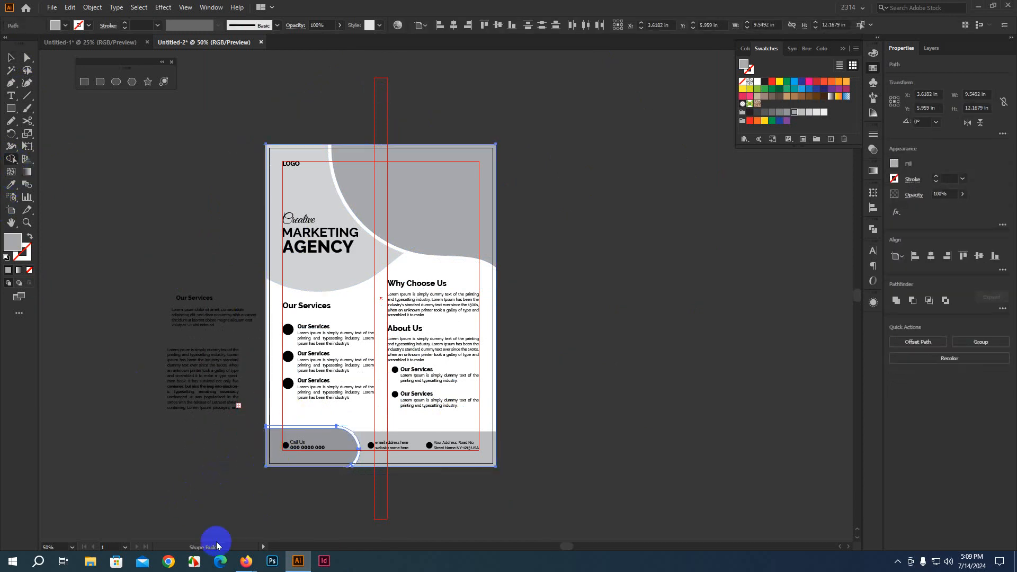
{"action": "left_click", "coordinate": [11, 57]}
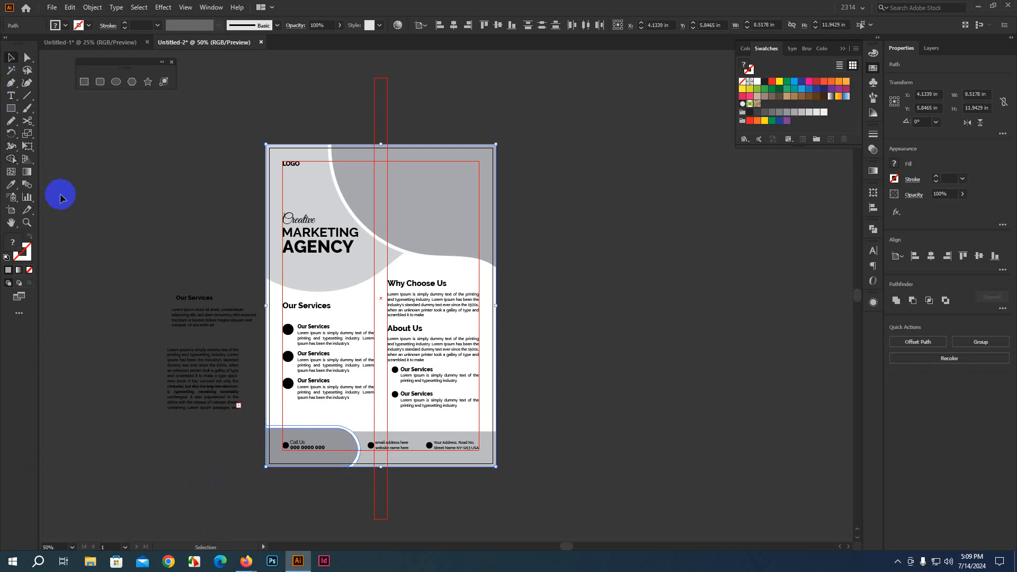
{"action": "left_click", "coordinate": [60, 197]}
{"action": "scroll", "coordinate": [586, 377], "scroll_direction": "down", "scroll_amount": 2}
{"action": "left_click_drag", "start_coordinate": [593, 382], "coordinate": [565, 435]}
Step: Switch to Firefox and open Unsplash in a new tab
{"action": "mouse_move", "coordinate": [247, 567]}
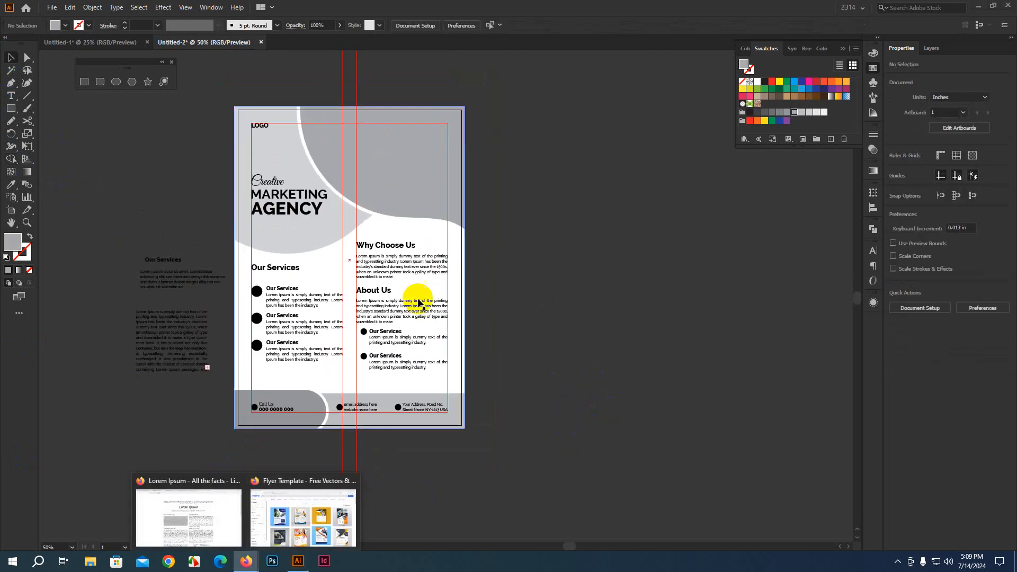
{"action": "left_click", "coordinate": [209, 525]}
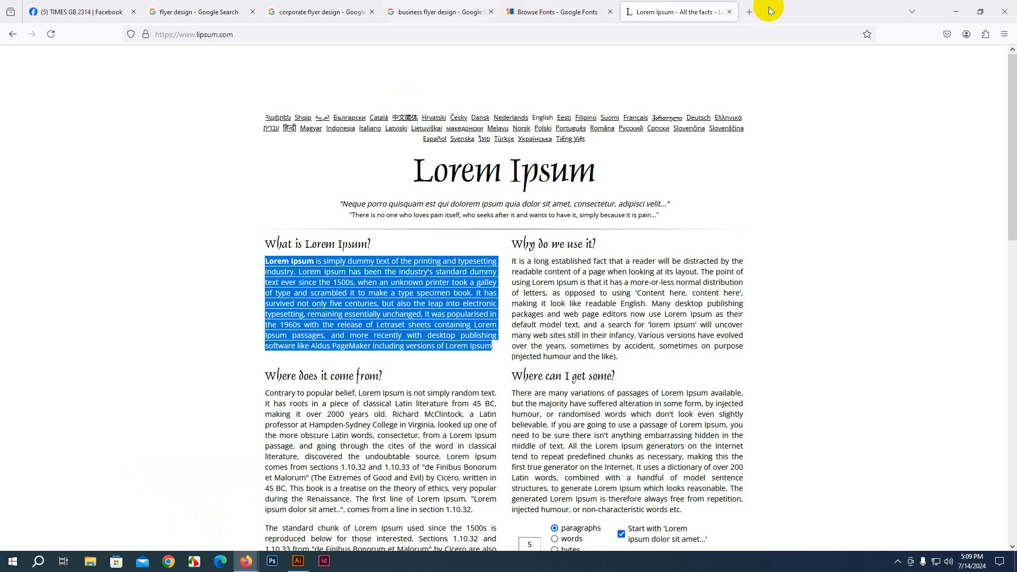
{"action": "left_click", "coordinate": [745, 17]}
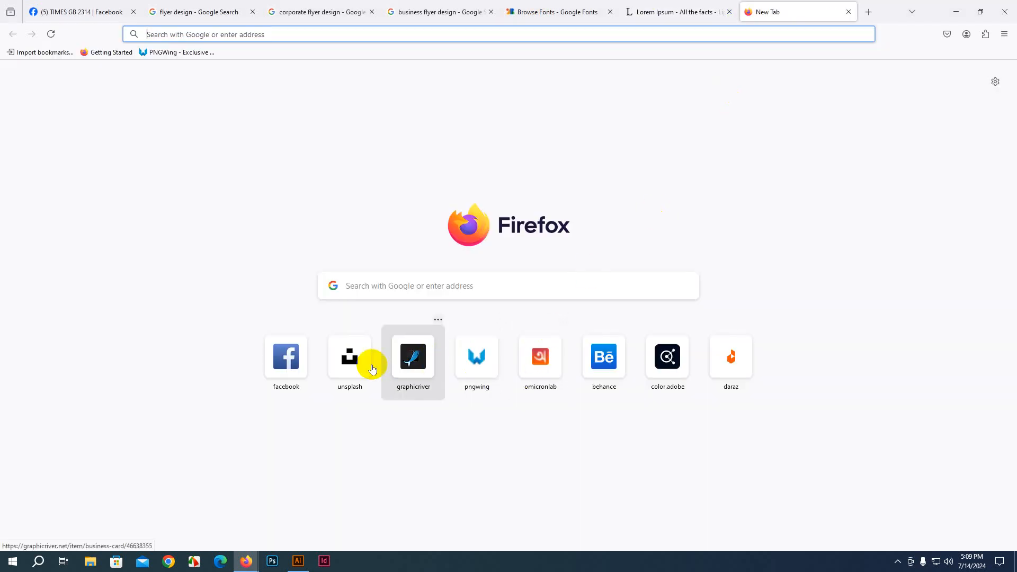
{"action": "left_click", "coordinate": [365, 356]}
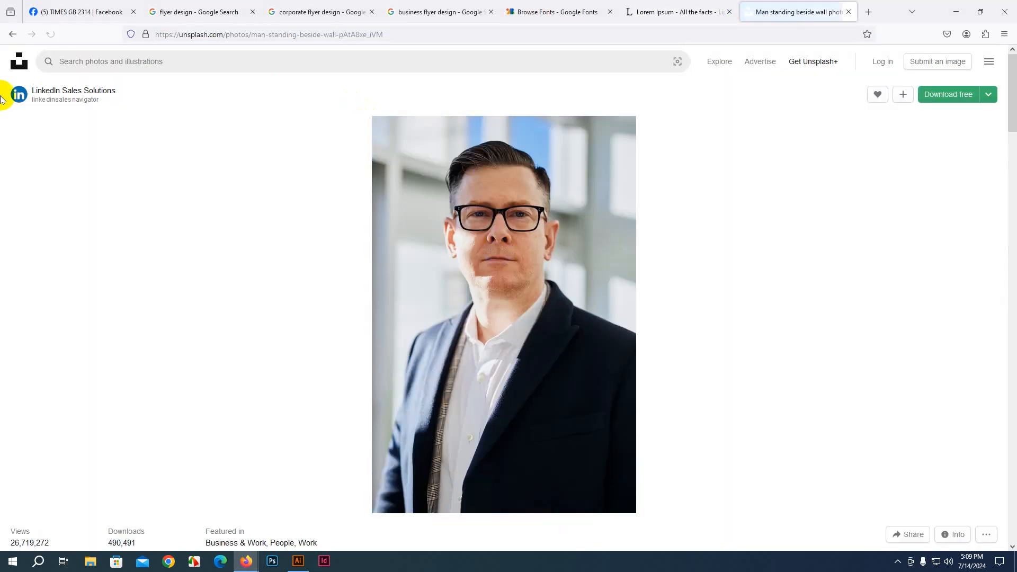
Step: Search Unsplash for "corporate agency" photos
{"action": "left_click", "coordinate": [85, 58]}
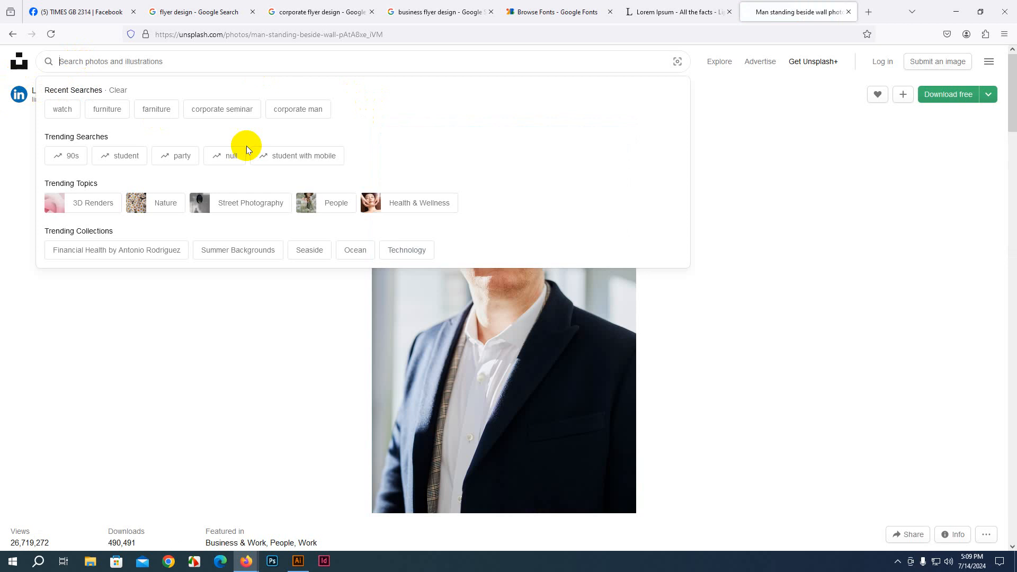
{"action": "type", "text": "co"}
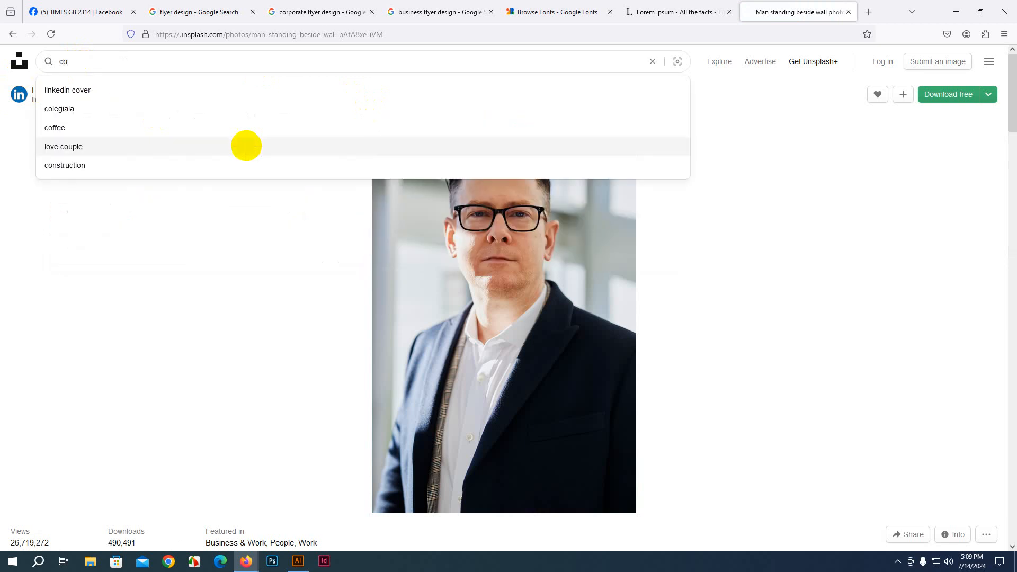
{"action": "type", "text": "rporate a"}
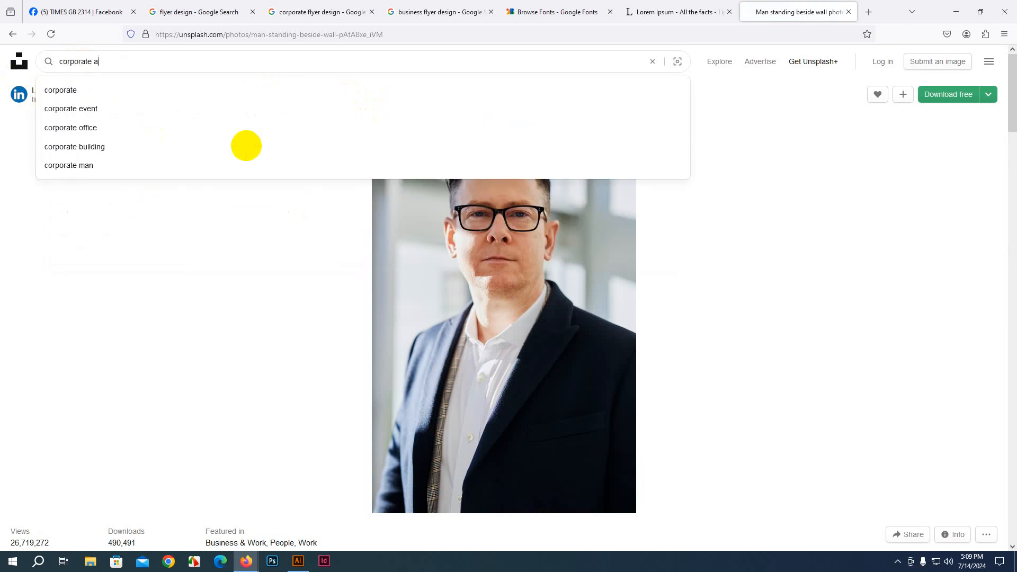
{"action": "type", "text": "gen"}
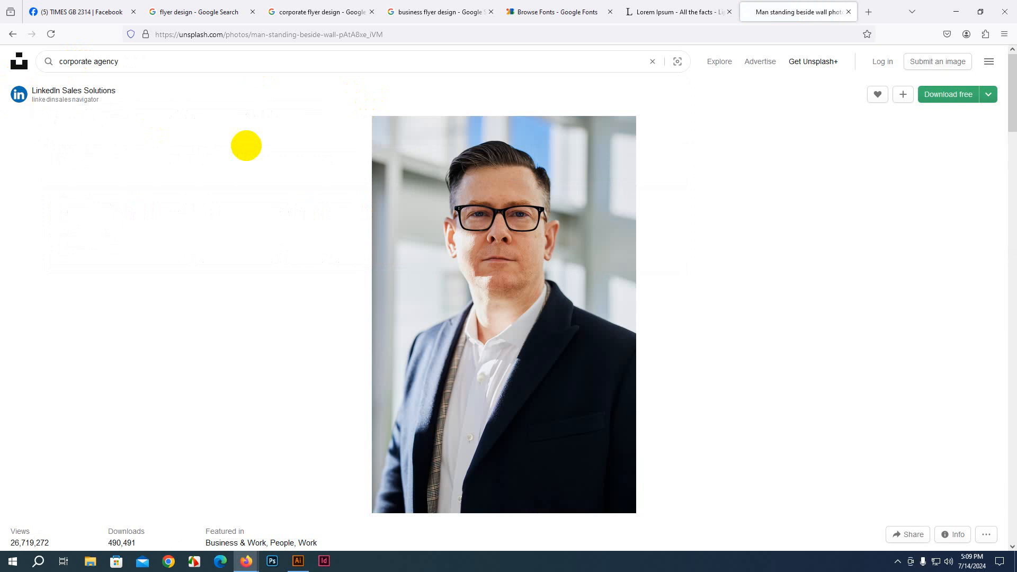
{"action": "type", "text": "cy"}
{"action": "key", "text": "Return"}
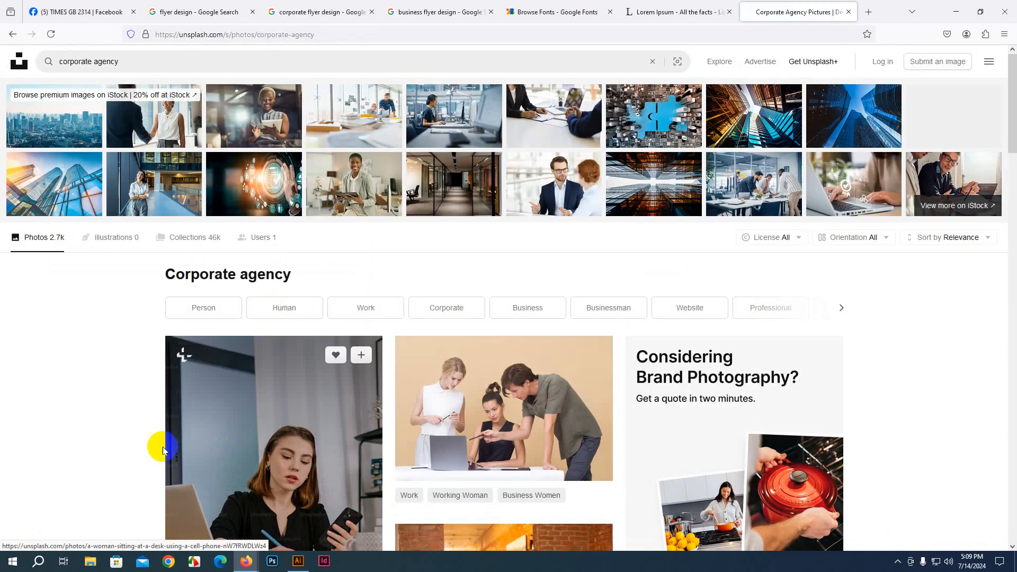
Step: Look through the "corporate agency" photo results for a picture that suits the flyer, loading more results beyond the first batch
{"action": "scroll", "coordinate": [134, 332], "scroll_direction": "down", "scroll_amount": 8}
{"action": "scroll", "coordinate": [134, 331], "scroll_direction": "down", "scroll_amount": 5}
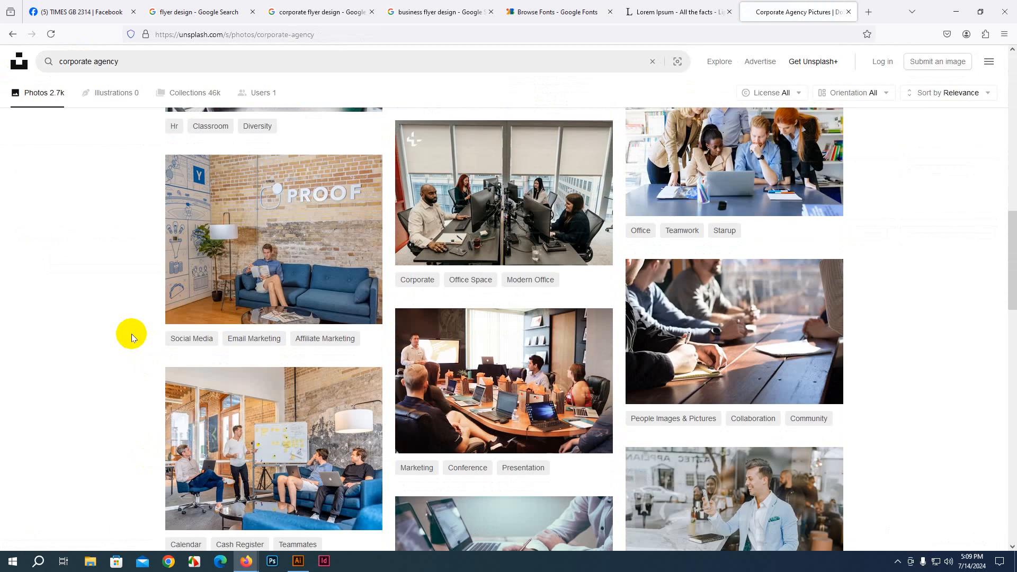
{"action": "scroll", "coordinate": [131, 334], "scroll_direction": "down", "scroll_amount": 4}
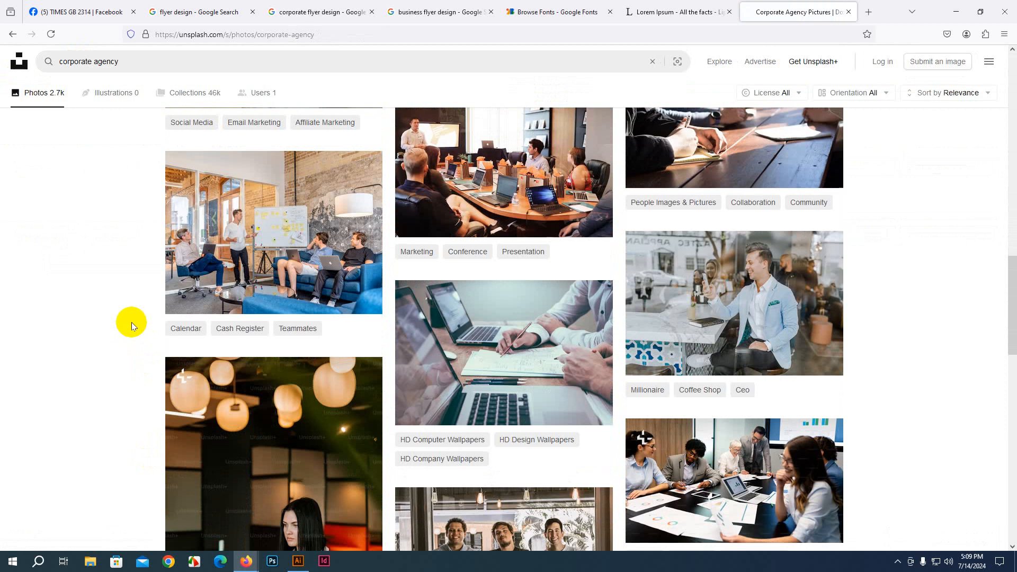
{"action": "scroll", "coordinate": [132, 322], "scroll_direction": "up", "scroll_amount": 1}
{"action": "scroll", "coordinate": [132, 320], "scroll_direction": "down", "scroll_amount": 5}
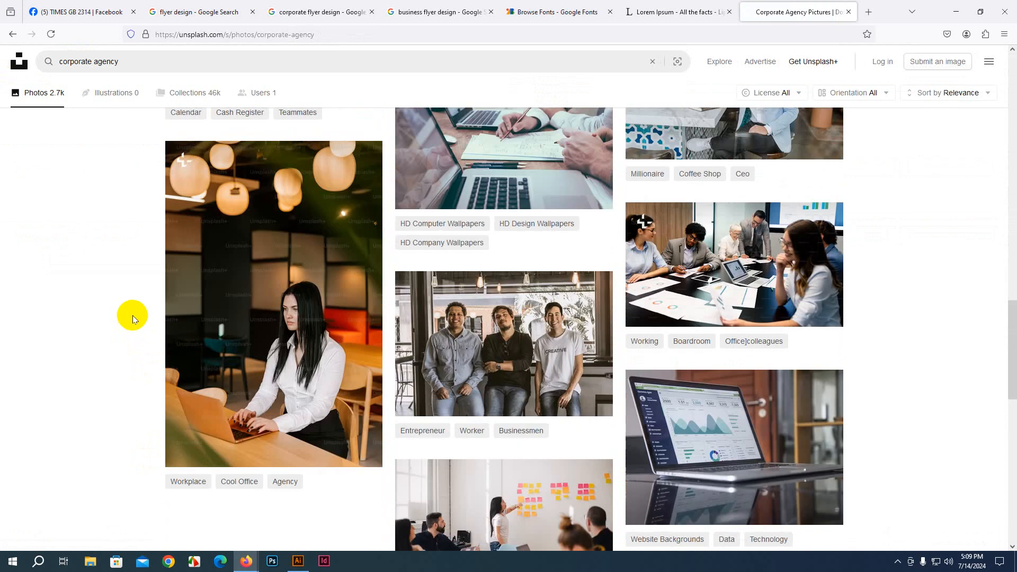
{"action": "scroll", "coordinate": [132, 316], "scroll_direction": "down", "scroll_amount": 6}
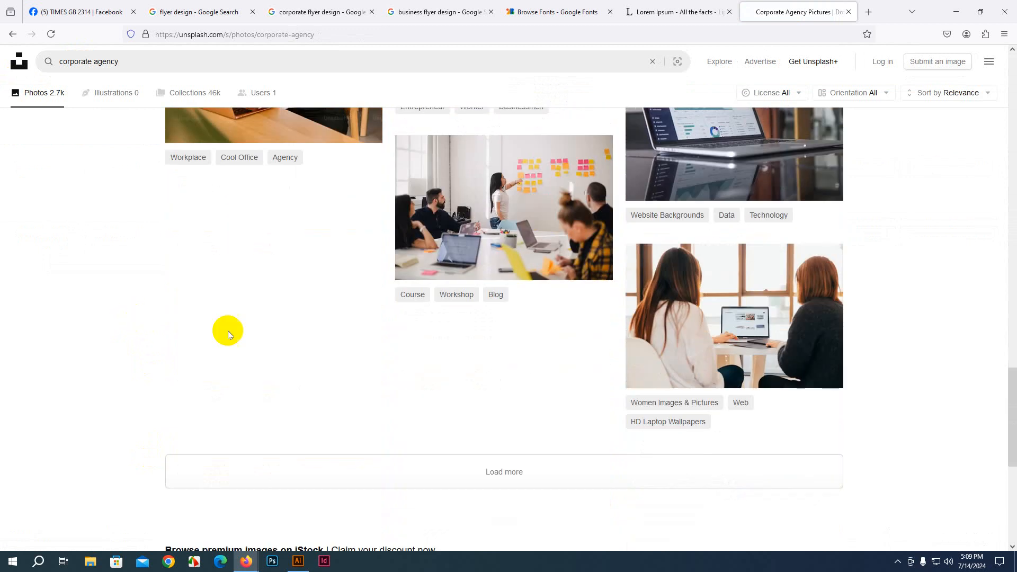
{"action": "left_click", "coordinate": [488, 486]}
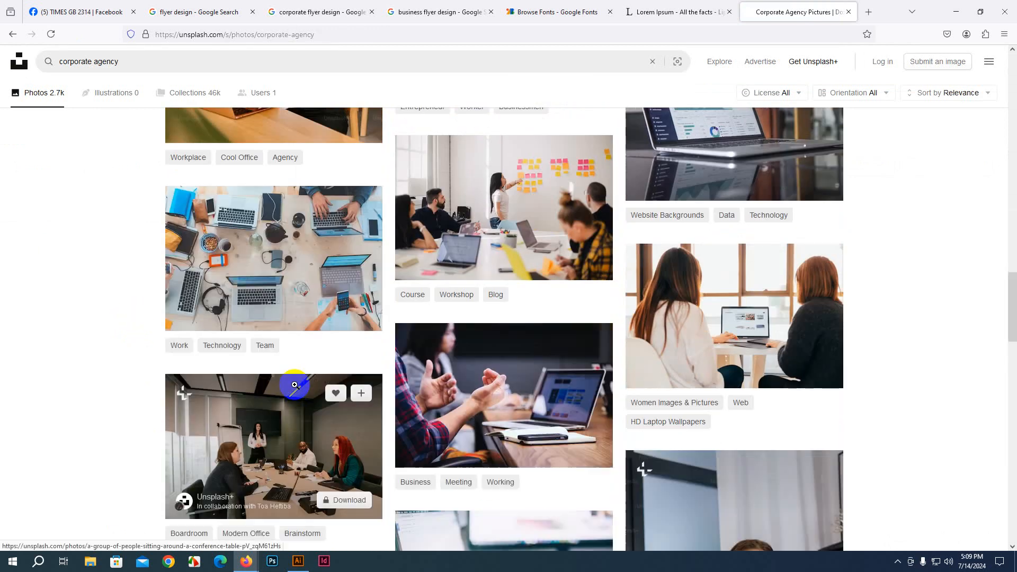
{"action": "scroll", "coordinate": [299, 398], "scroll_direction": "down", "scroll_amount": 8}
{"action": "scroll", "coordinate": [295, 388], "scroll_direction": "down", "scroll_amount": 6}
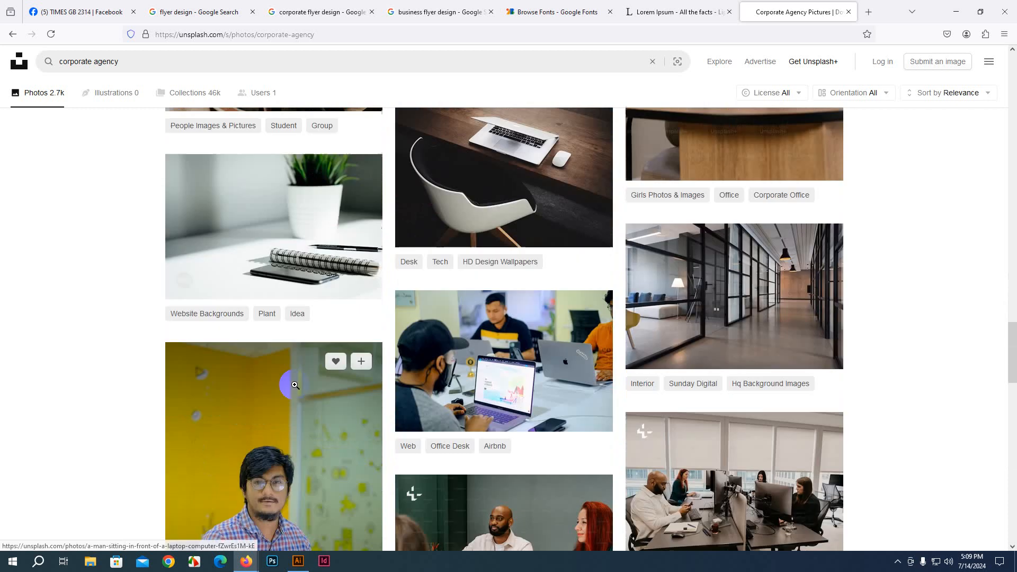
{"action": "scroll", "coordinate": [296, 379], "scroll_direction": "down", "scroll_amount": 9}
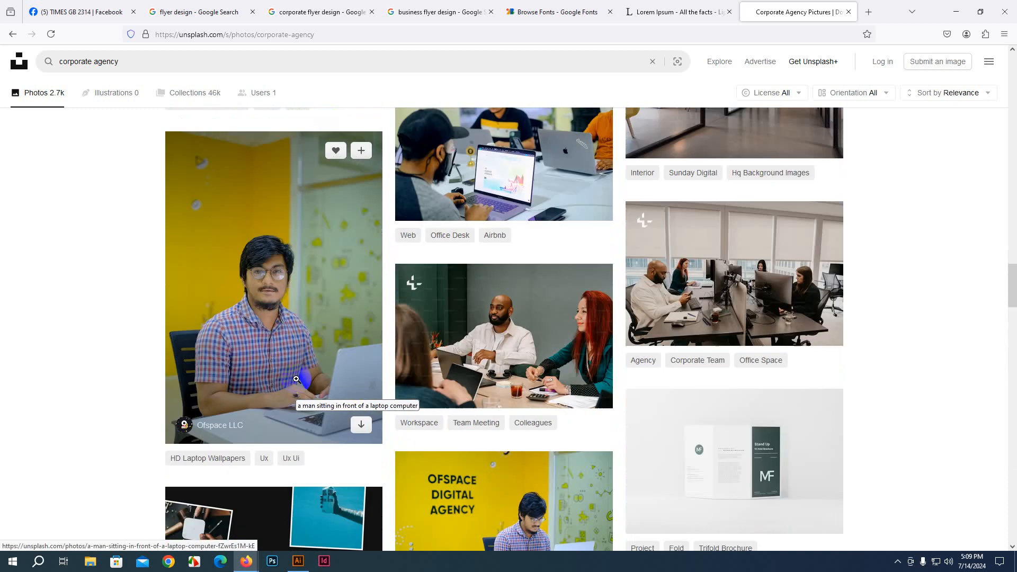
{"action": "scroll", "coordinate": [295, 378], "scroll_direction": "down", "scroll_amount": 11}
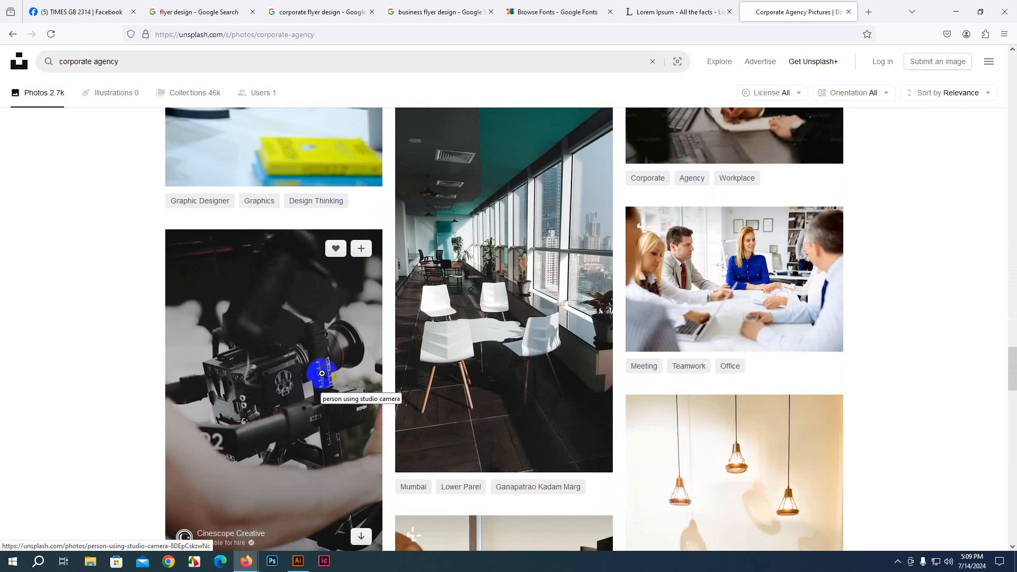
{"action": "scroll", "coordinate": [323, 373], "scroll_direction": "down", "scroll_amount": 13}
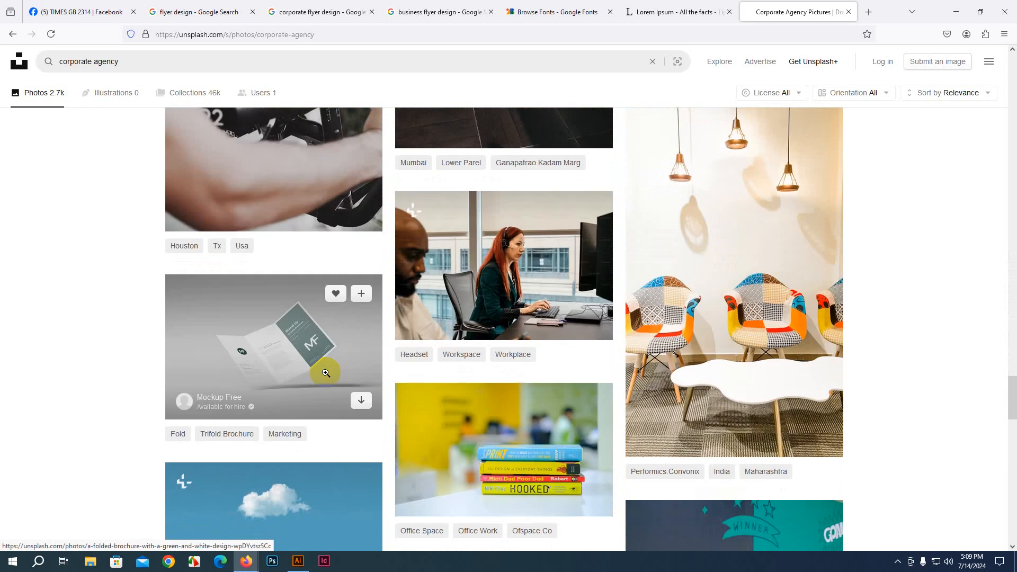
{"action": "scroll", "coordinate": [305, 363], "scroll_direction": "down", "scroll_amount": 6}
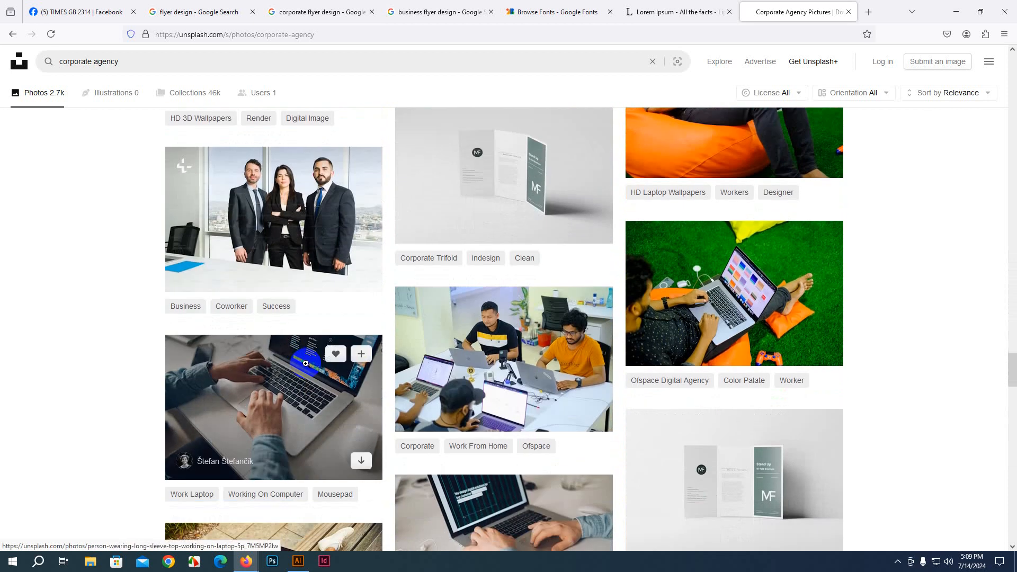
{"action": "scroll", "coordinate": [305, 364], "scroll_direction": "down", "scroll_amount": 9}
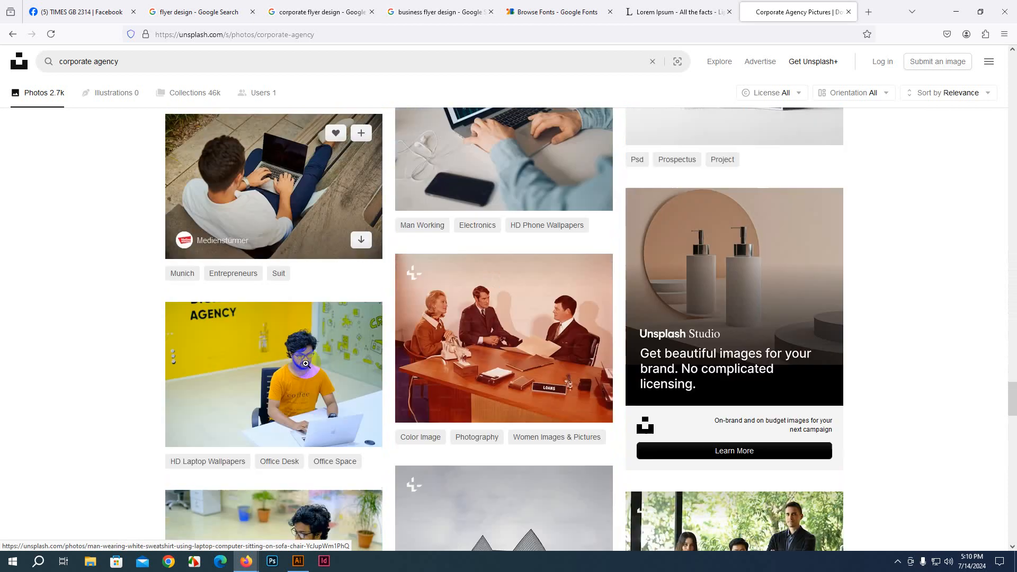
{"action": "scroll", "coordinate": [306, 363], "scroll_direction": "down", "scroll_amount": 15}
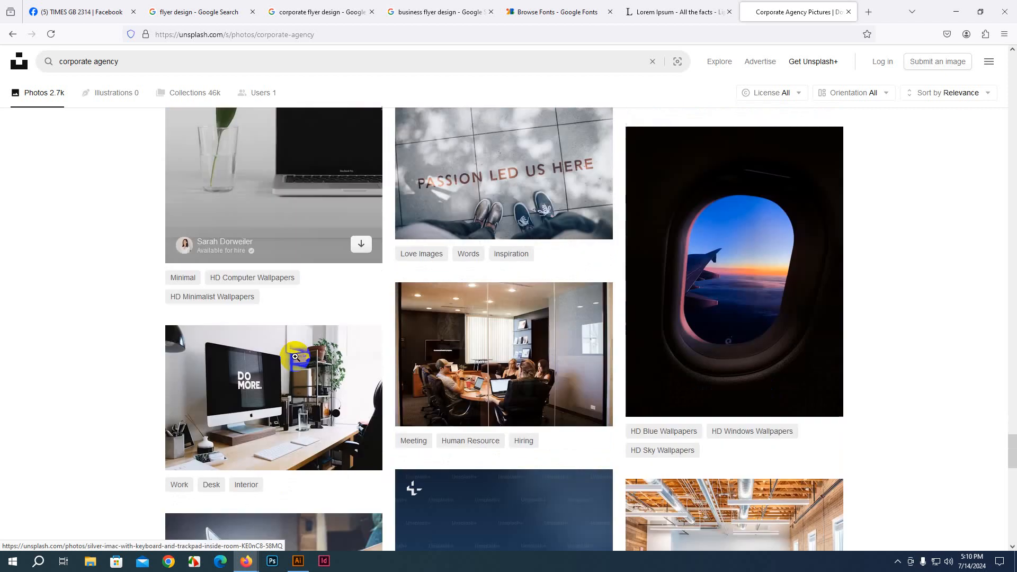
{"action": "scroll", "coordinate": [295, 356], "scroll_direction": "down", "scroll_amount": 5}
{"action": "scroll", "coordinate": [295, 356], "scroll_direction": "up", "scroll_amount": 5}
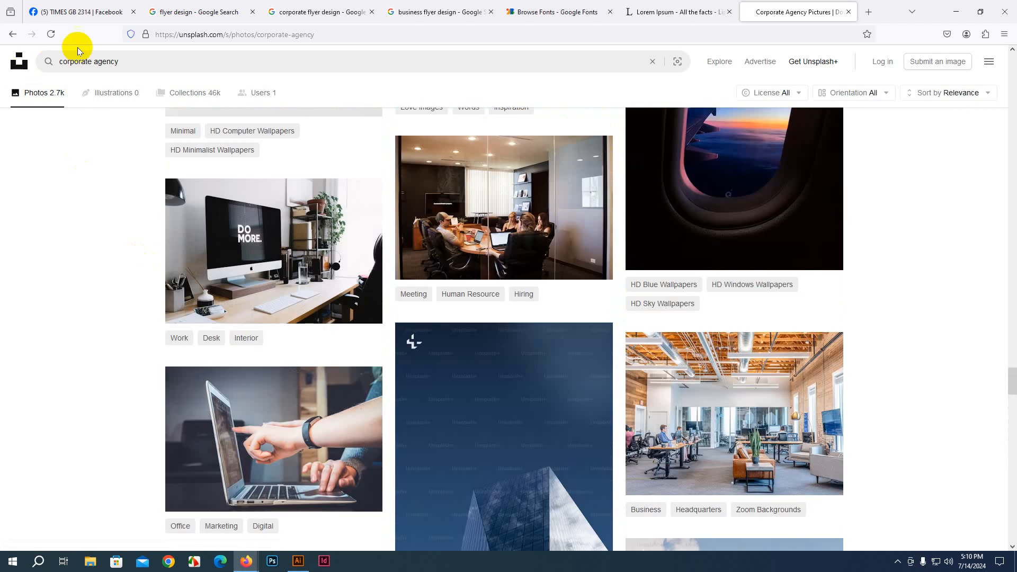
Step: Change the Unsplash photo search to "business agency"
{"action": "left_click_drag", "start_coordinate": [88, 64], "coordinate": [31, 60]}
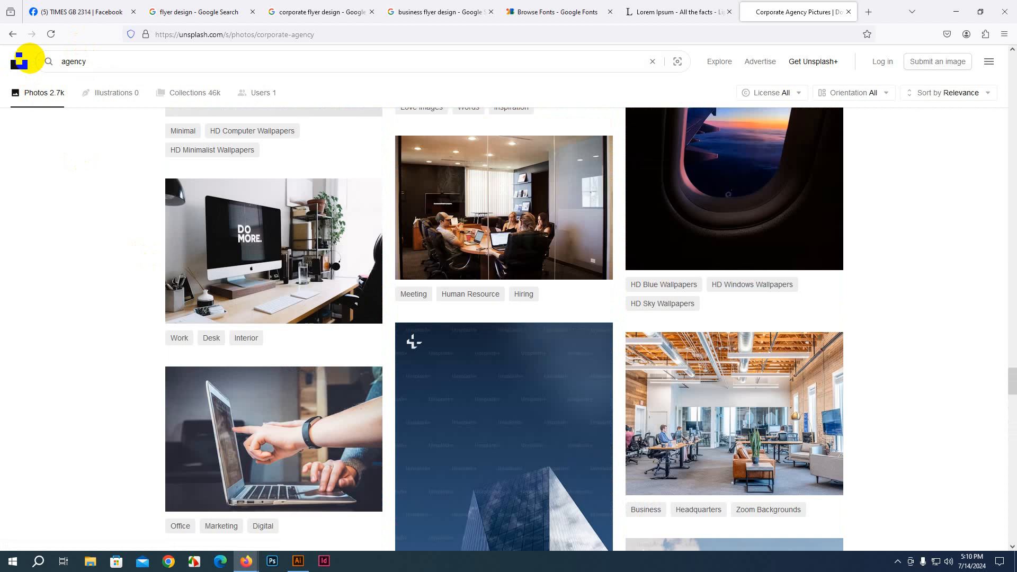
{"action": "type", "text": "business"}
{"action": "key", "text": "Return"}
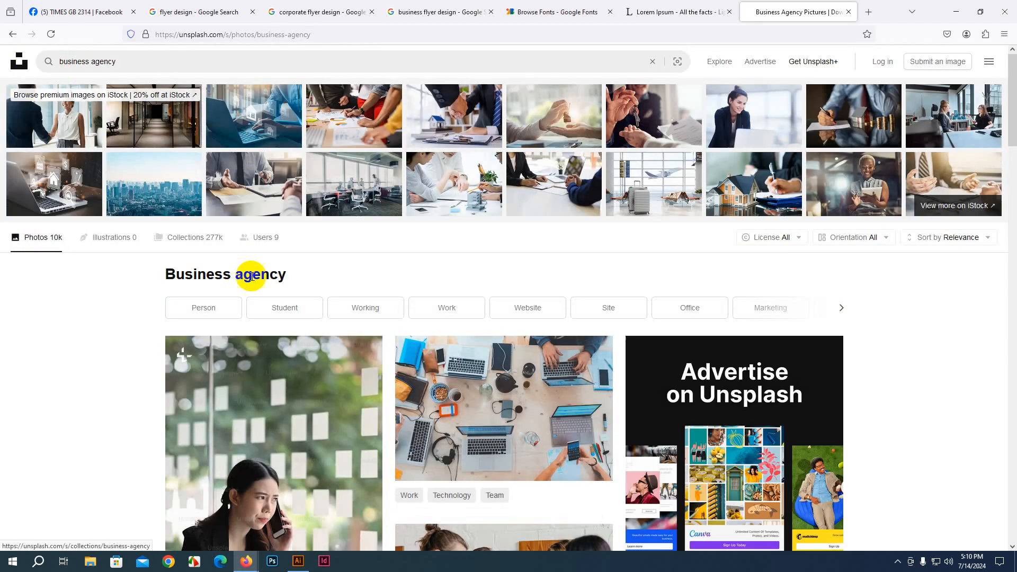
Step: Examine the "business agency" photo results for an office or team picture suited to the flyer, loading more results
{"action": "scroll", "coordinate": [432, 339], "scroll_direction": "down", "scroll_amount": 5}
{"action": "scroll", "coordinate": [433, 339], "scroll_direction": "down", "scroll_amount": 7}
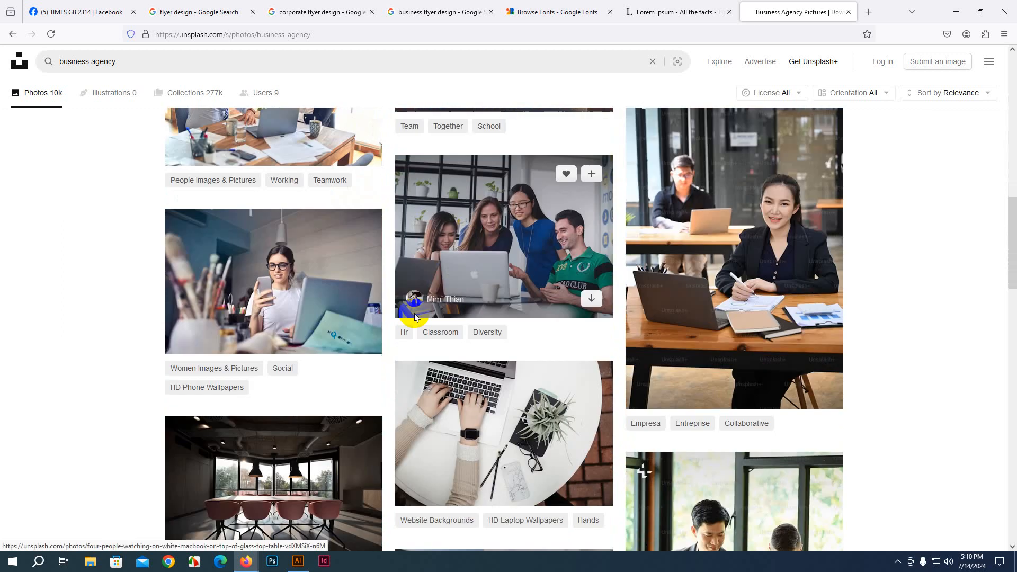
{"action": "scroll", "coordinate": [415, 314], "scroll_direction": "down", "scroll_amount": 7}
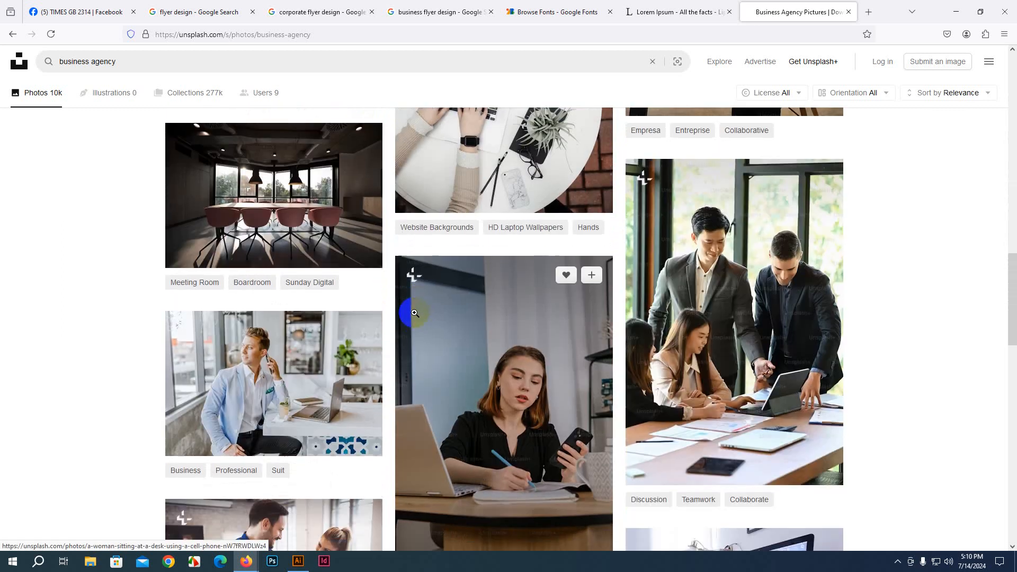
{"action": "scroll", "coordinate": [413, 310], "scroll_direction": "down", "scroll_amount": 9}
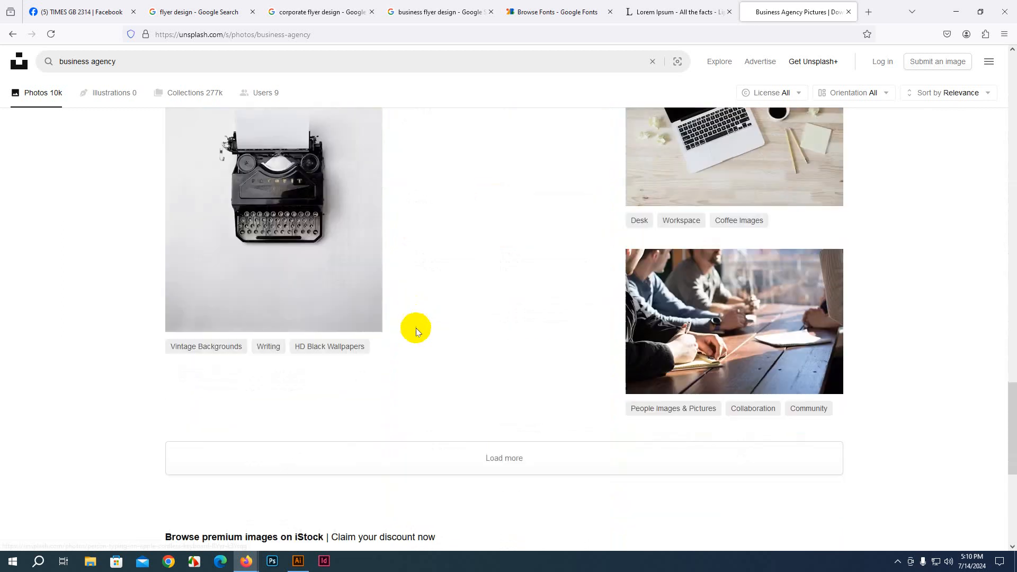
{"action": "left_click", "coordinate": [445, 383]}
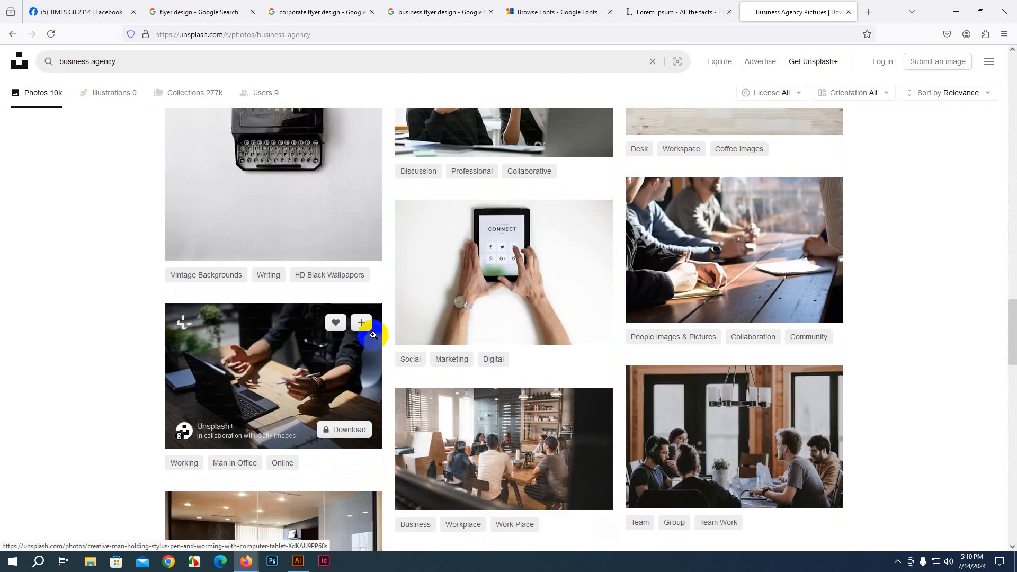
{"action": "scroll", "coordinate": [373, 335], "scroll_direction": "down", "scroll_amount": 10}
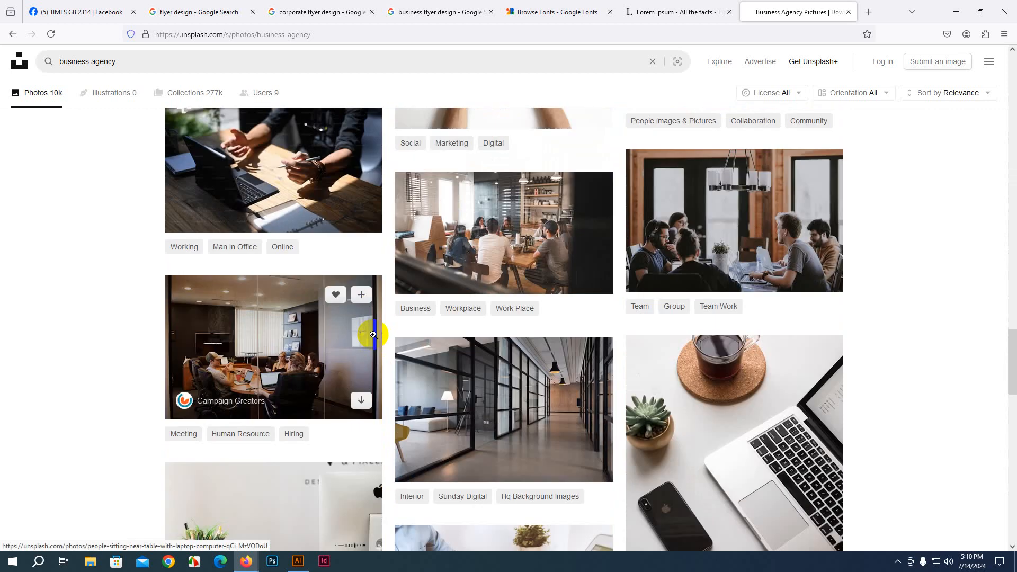
{"action": "scroll", "coordinate": [374, 336], "scroll_direction": "down", "scroll_amount": 5}
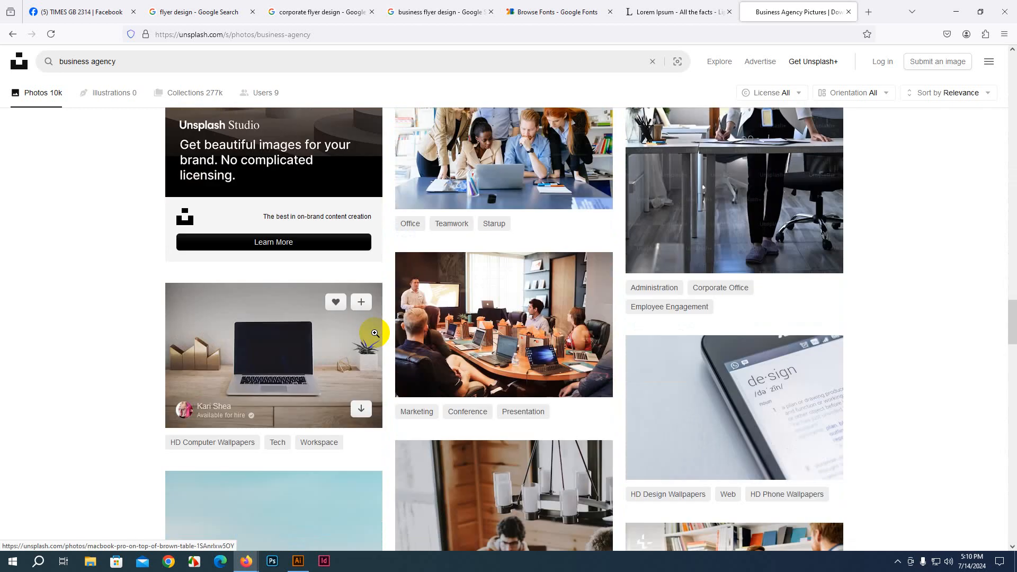
{"action": "scroll", "coordinate": [374, 333], "scroll_direction": "down", "scroll_amount": 4}
{"action": "scroll", "coordinate": [375, 333], "scroll_direction": "down", "scroll_amount": 4}
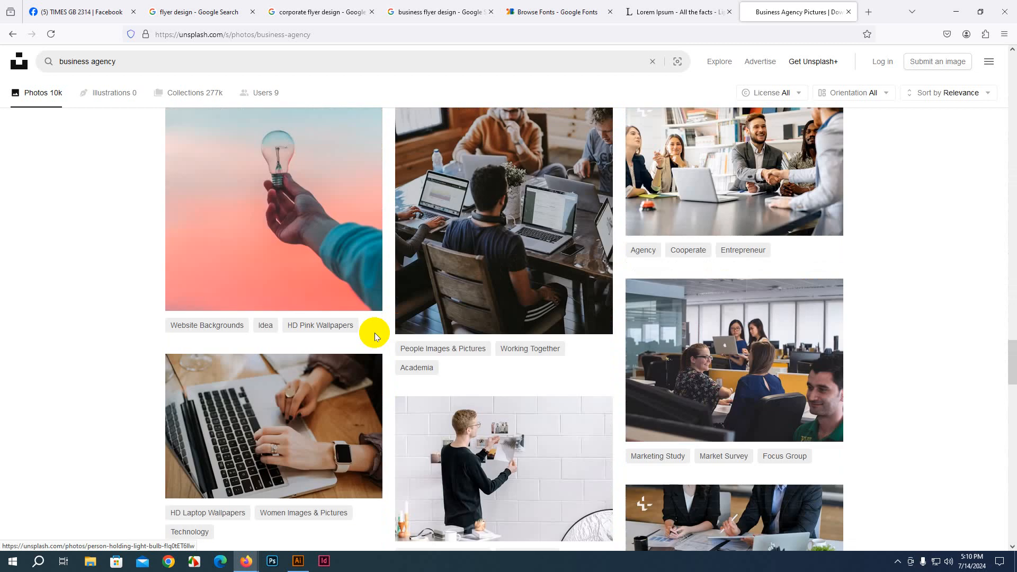
{"action": "scroll", "coordinate": [374, 333], "scroll_direction": "down", "scroll_amount": 6}
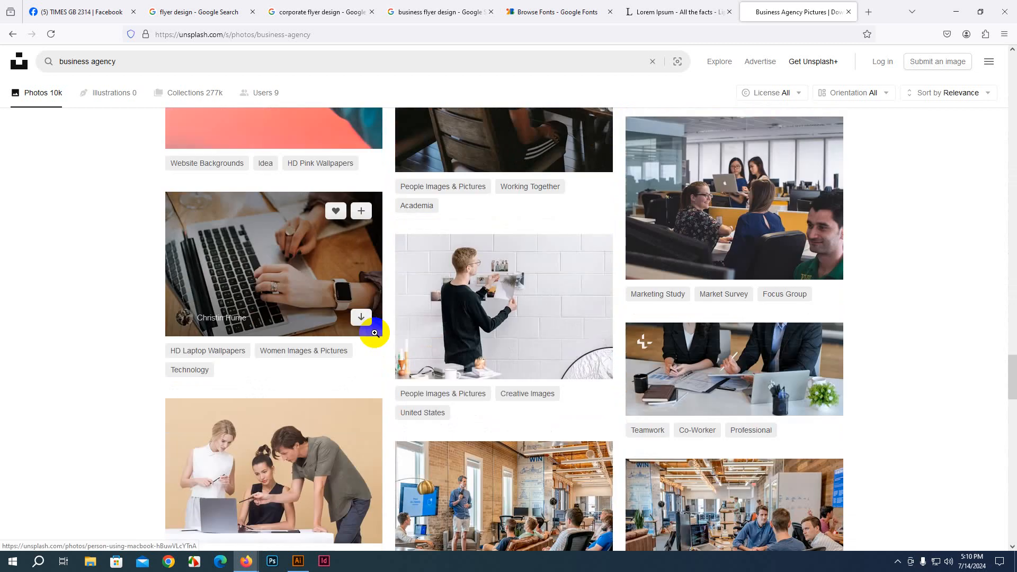
{"action": "scroll", "coordinate": [375, 333], "scroll_direction": "down", "scroll_amount": 18}
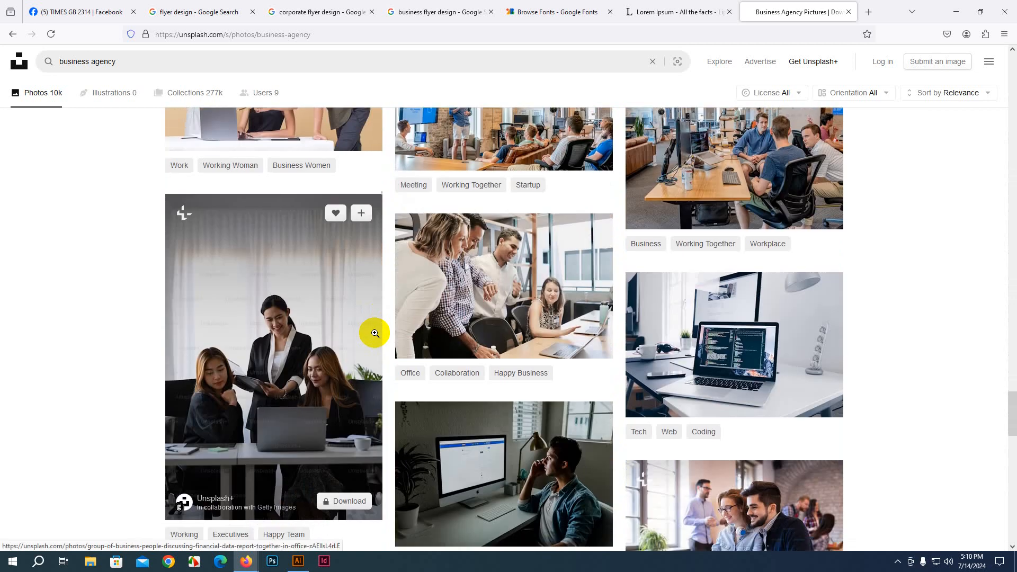
{"action": "scroll", "coordinate": [375, 333], "scroll_direction": "down", "scroll_amount": 16}
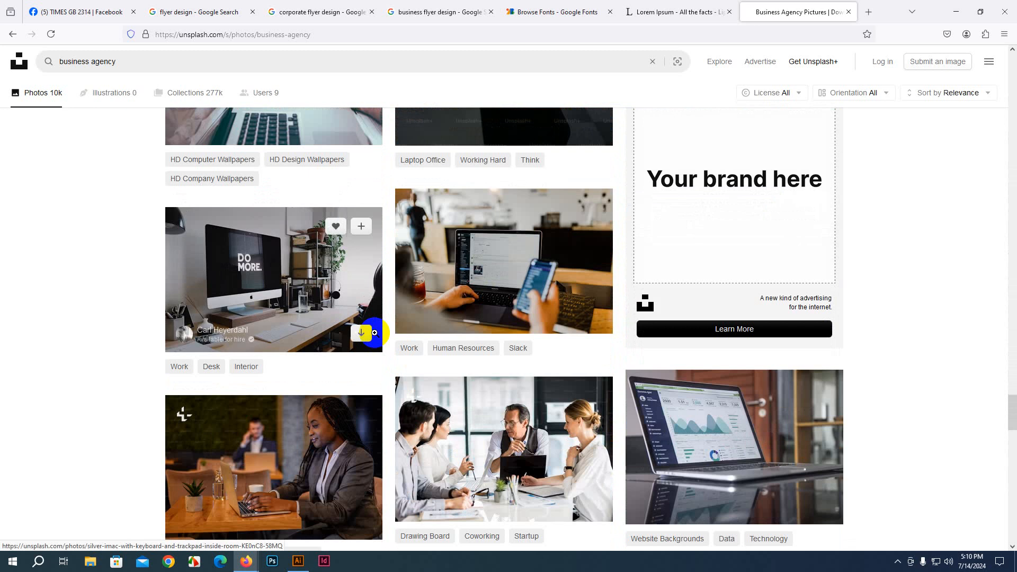
{"action": "scroll", "coordinate": [375, 332], "scroll_direction": "down", "scroll_amount": 12}
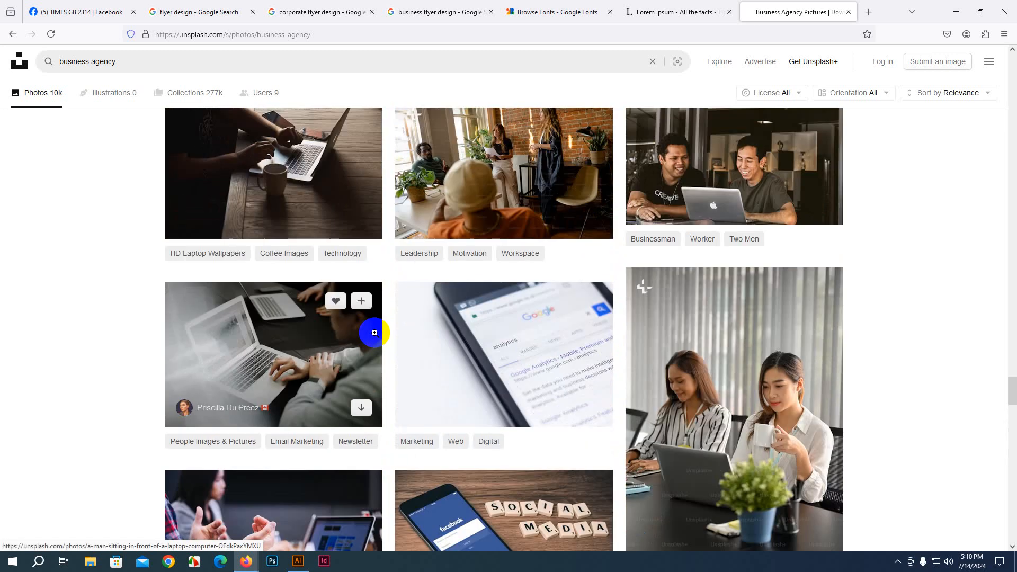
{"action": "scroll", "coordinate": [374, 333], "scroll_direction": "down", "scroll_amount": 15}
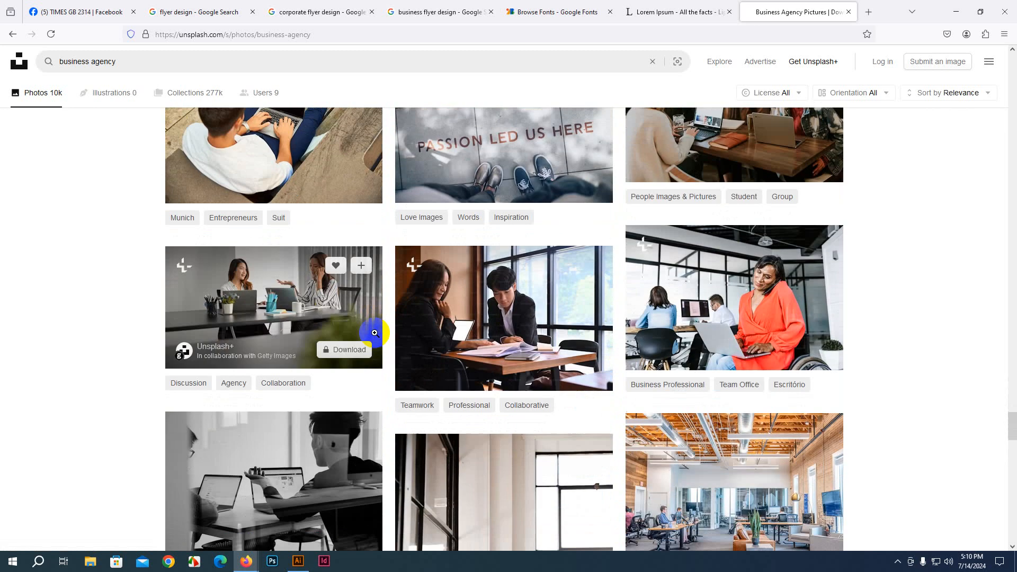
{"action": "scroll", "coordinate": [375, 332], "scroll_direction": "down", "scroll_amount": 3}
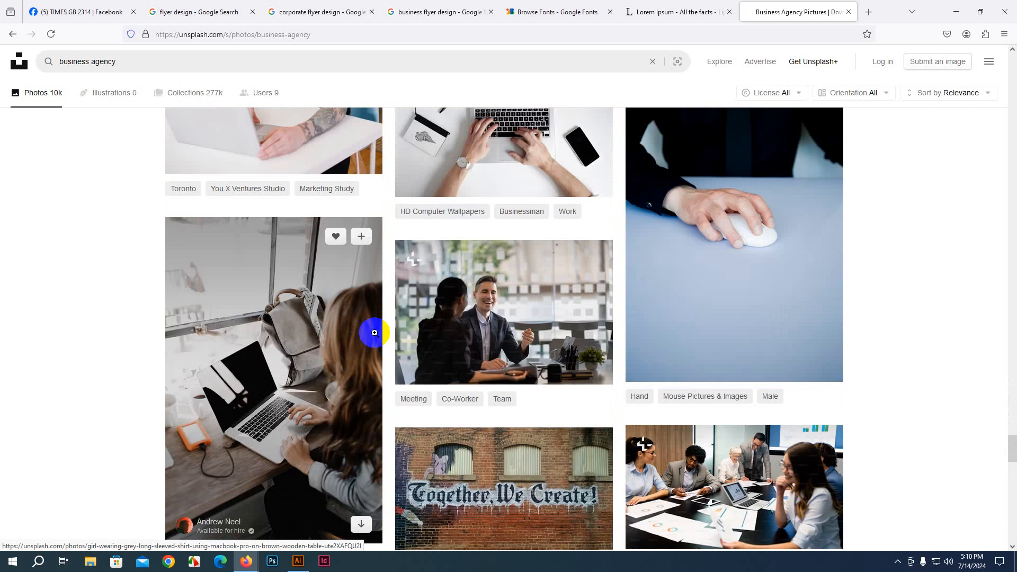
{"action": "scroll", "coordinate": [375, 333], "scroll_direction": "down", "scroll_amount": 18}
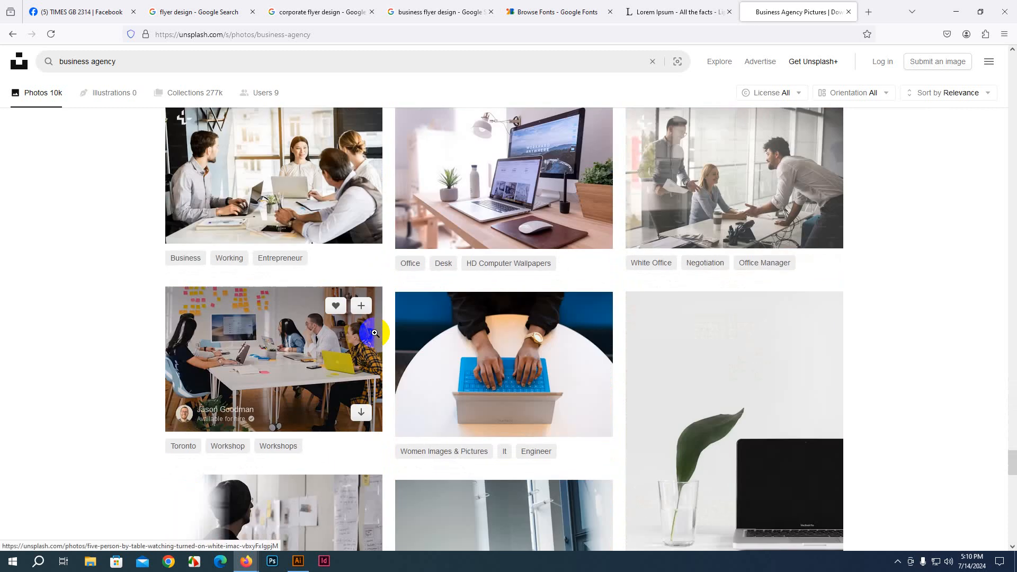
{"action": "scroll", "coordinate": [375, 333], "scroll_direction": "down", "scroll_amount": 9}
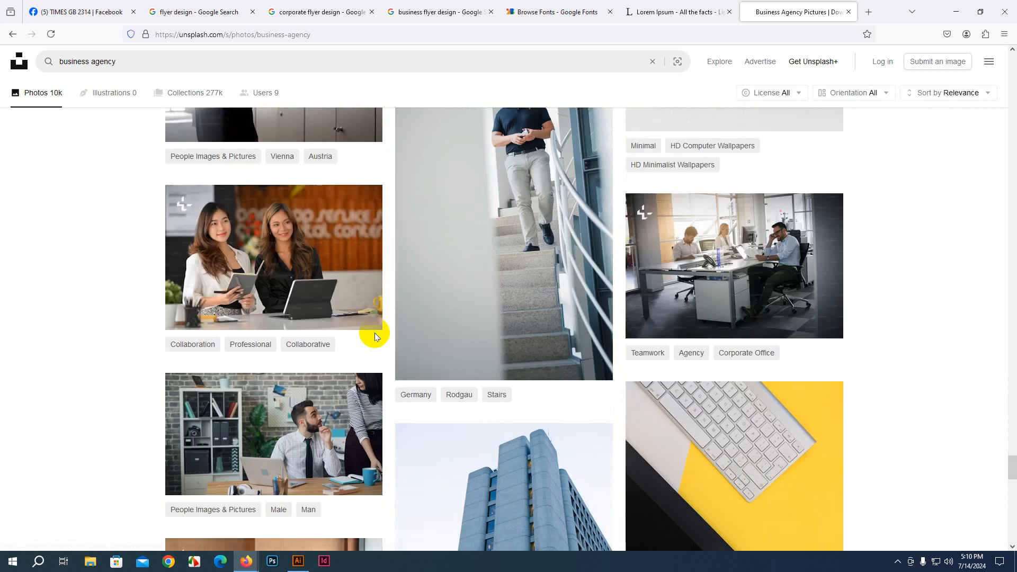
{"action": "scroll", "coordinate": [375, 334], "scroll_direction": "down", "scroll_amount": 13}
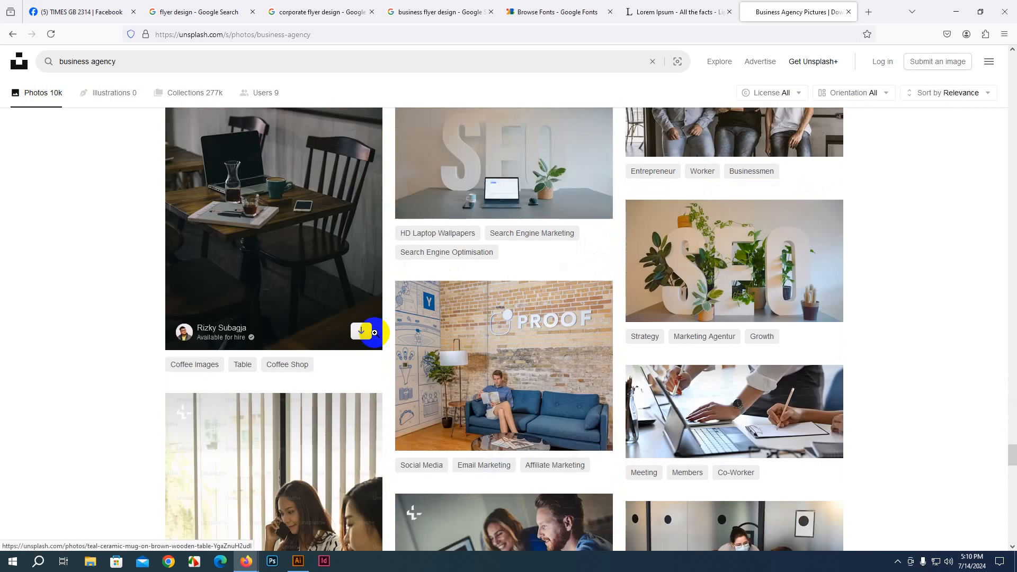
{"action": "scroll", "coordinate": [375, 333], "scroll_direction": "down", "scroll_amount": 18}
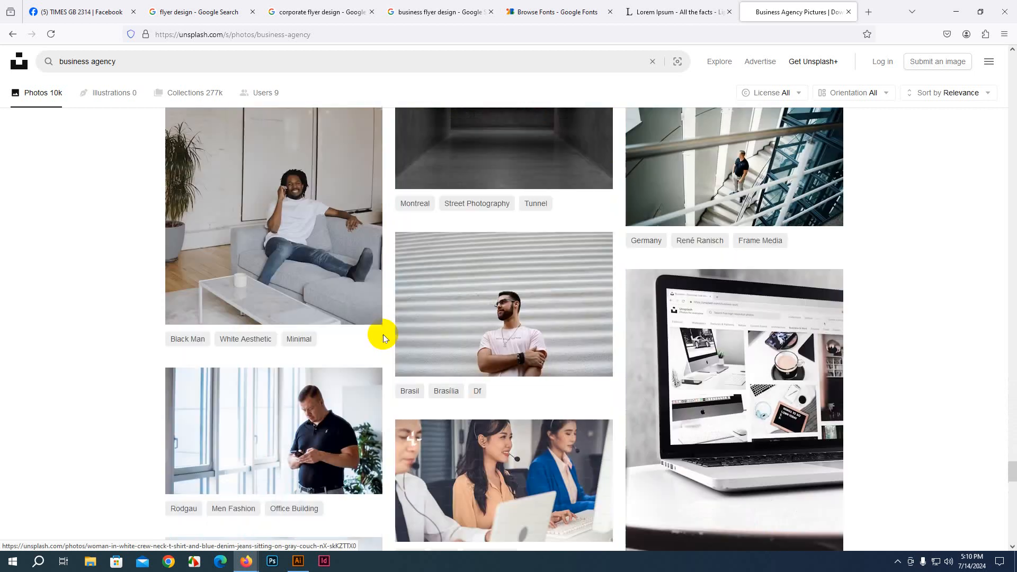
{"action": "scroll", "coordinate": [384, 337], "scroll_direction": "down", "scroll_amount": 8}
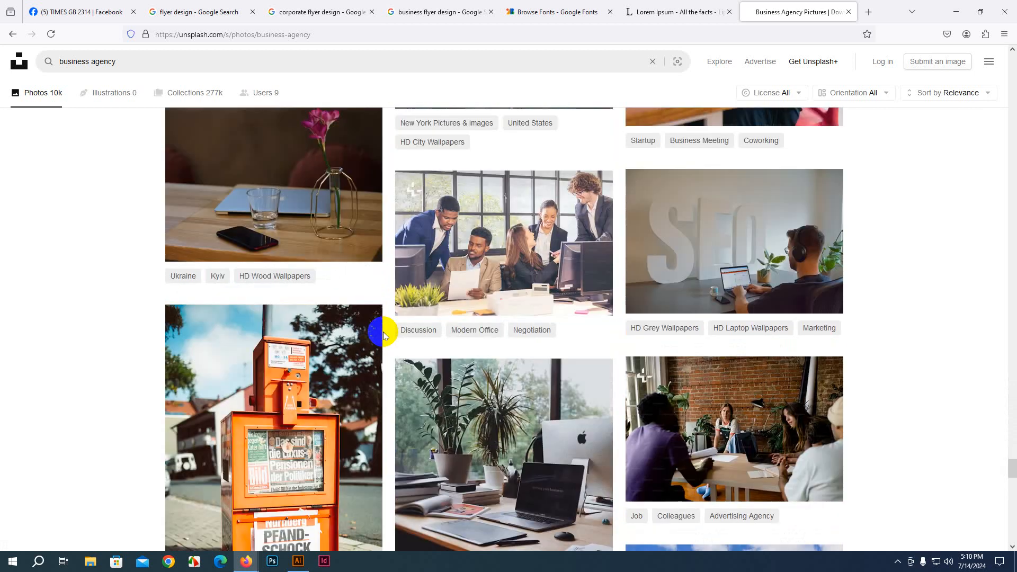
{"action": "scroll", "coordinate": [384, 336], "scroll_direction": "down", "scroll_amount": 15}
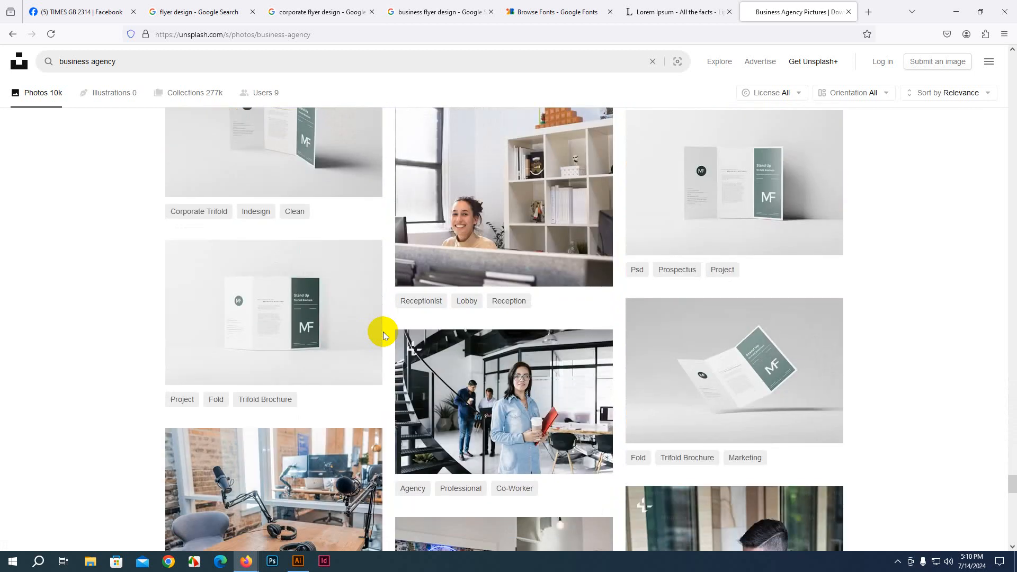
{"action": "scroll", "coordinate": [383, 333], "scroll_direction": "down", "scroll_amount": 13}
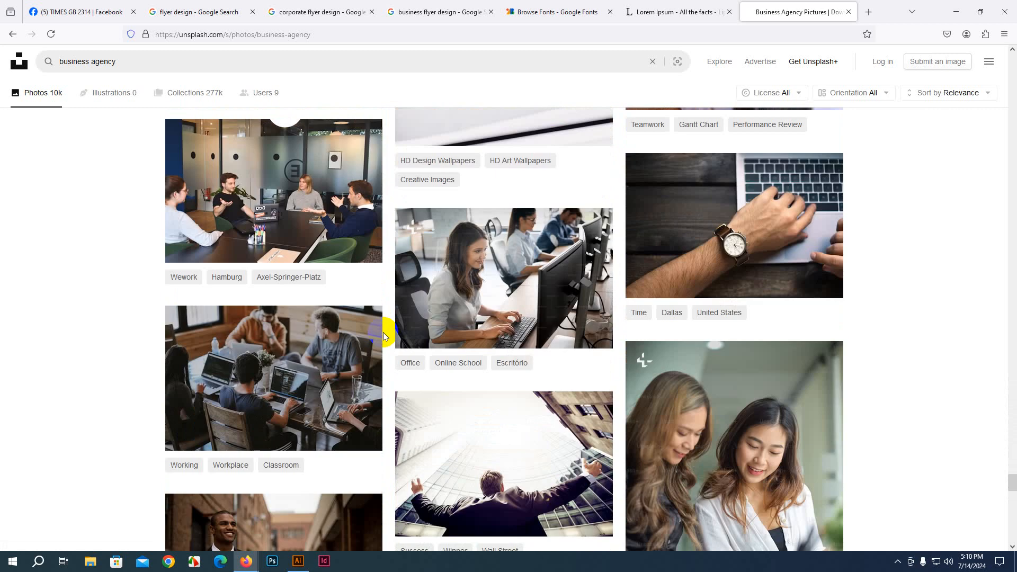
Step: Examine further "business agency" photos deeper in the Unsplash results for a picture suited to the flyer
{"action": "scroll", "coordinate": [384, 336], "scroll_direction": "down", "scroll_amount": 3}
{"action": "scroll", "coordinate": [384, 335], "scroll_direction": "down", "scroll_amount": 9}
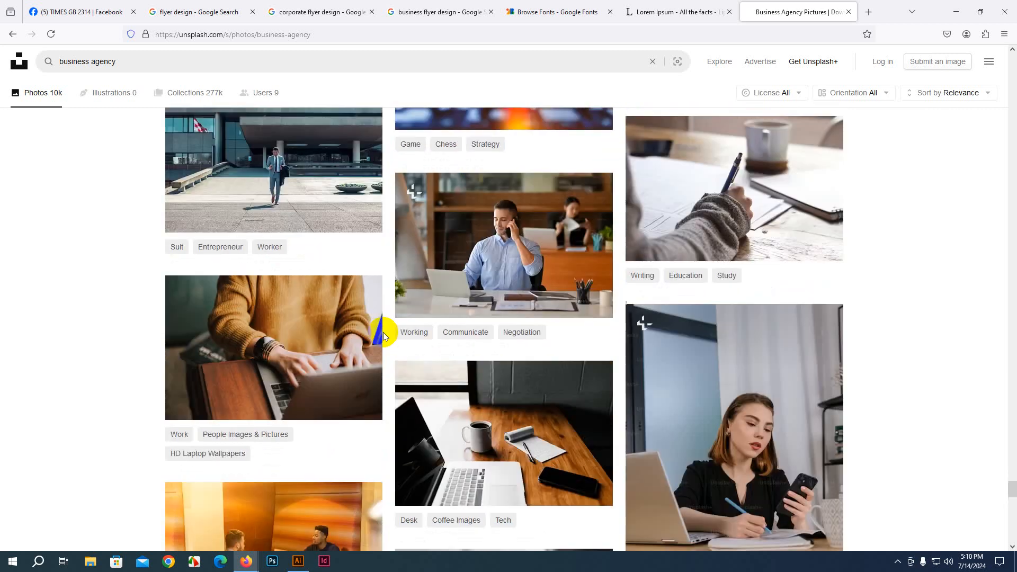
{"action": "scroll", "coordinate": [385, 335], "scroll_direction": "down", "scroll_amount": 4}
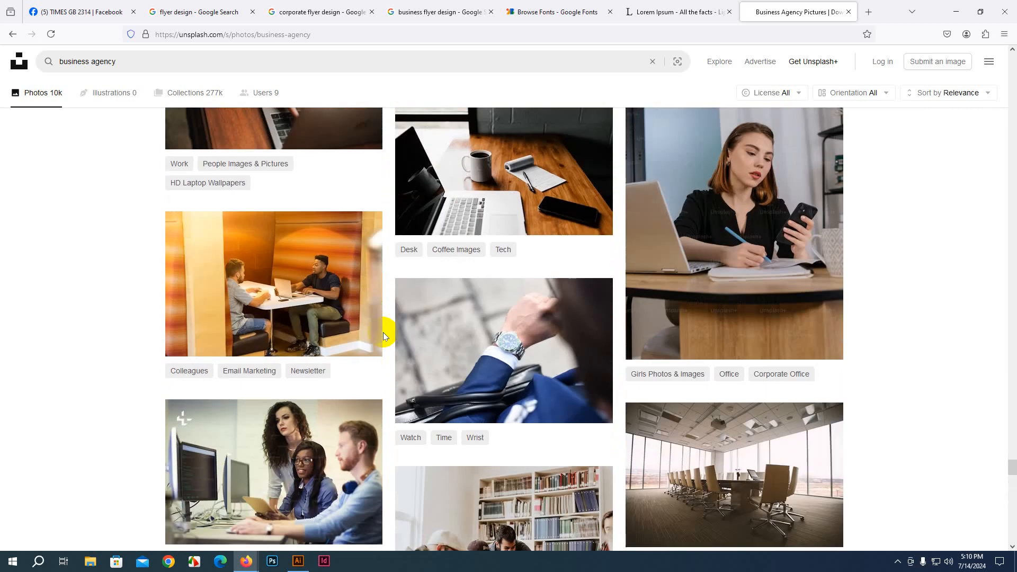
{"action": "scroll", "coordinate": [384, 336], "scroll_direction": "down", "scroll_amount": 4}
{"action": "scroll", "coordinate": [383, 334], "scroll_direction": "down", "scroll_amount": 13}
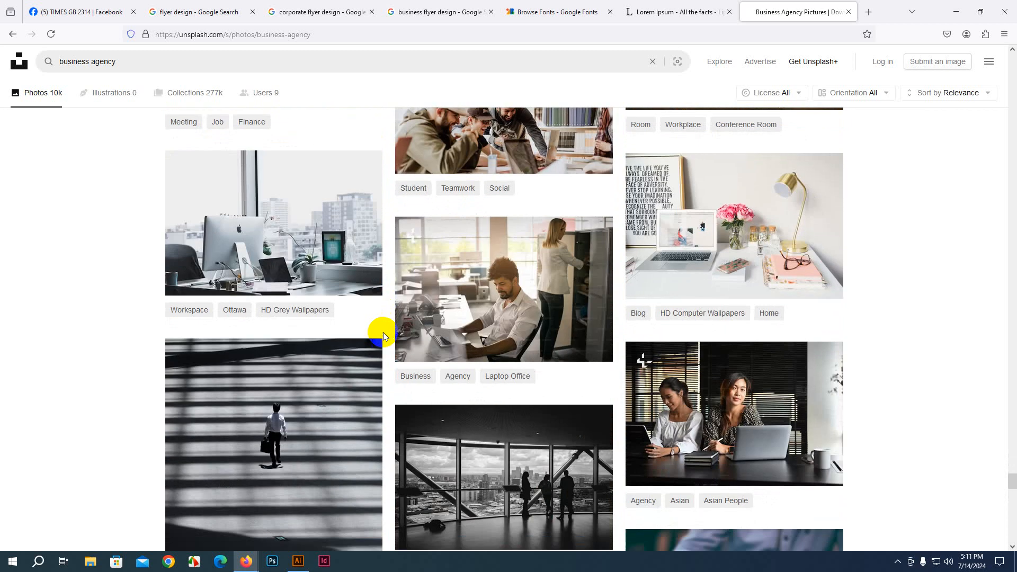
{"action": "scroll", "coordinate": [550, 375], "scroll_direction": "up", "scroll_amount": 2}
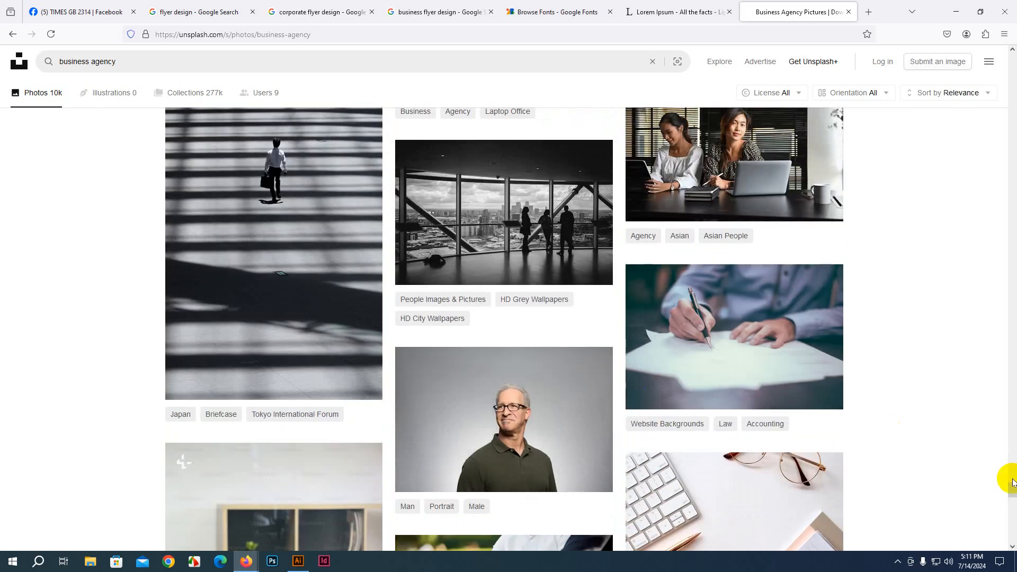
Step: Return to the start of the "business agency" results and review the photos again for a suitable team or office picture
{"action": "left_click_drag", "start_coordinate": [1012, 493], "coordinate": [1009, 64]}
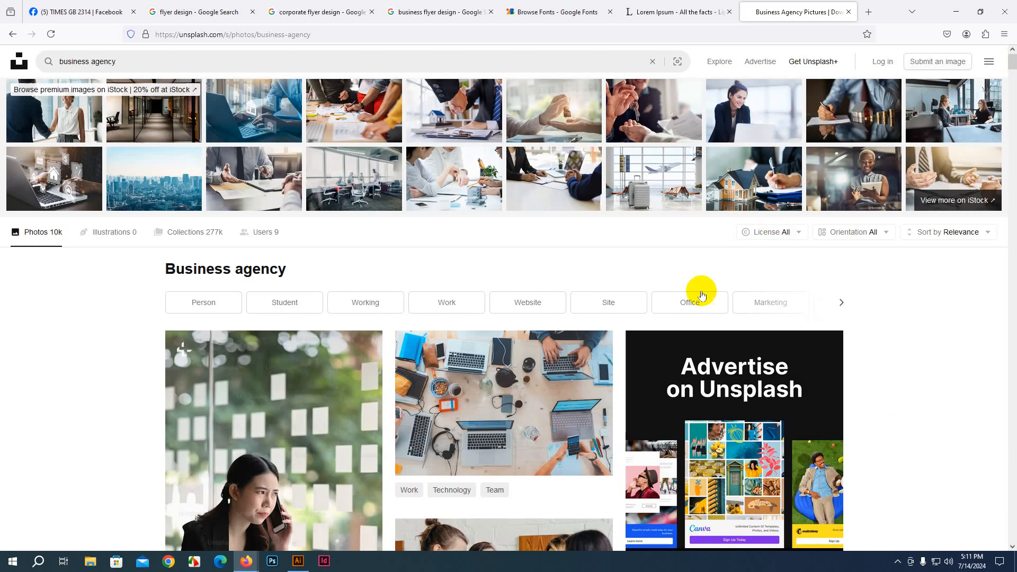
{"action": "scroll", "coordinate": [694, 302], "scroll_direction": "down", "scroll_amount": 5}
{"action": "scroll", "coordinate": [689, 320], "scroll_direction": "down", "scroll_amount": 2}
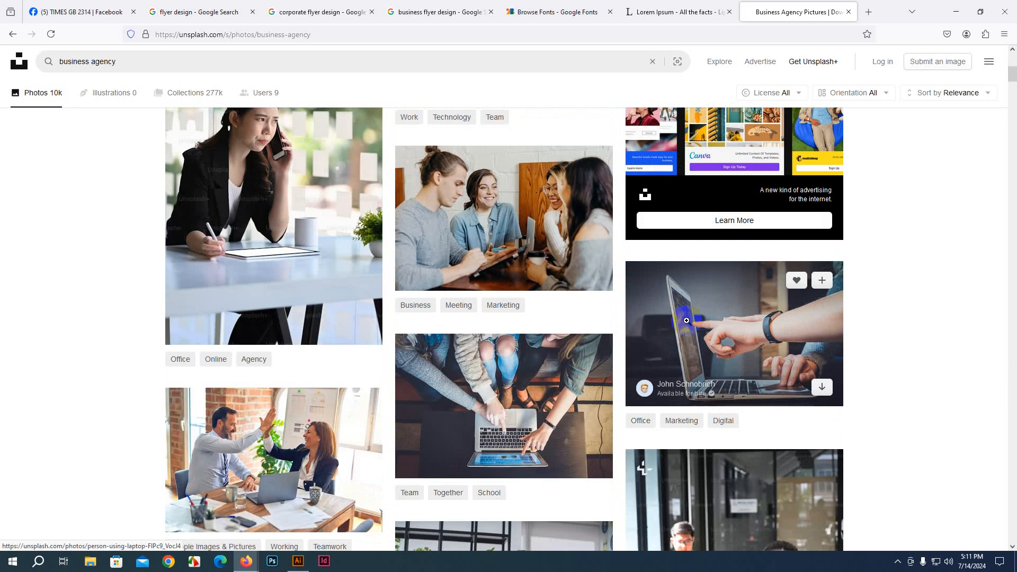
{"action": "scroll", "coordinate": [687, 320], "scroll_direction": "down", "scroll_amount": 5}
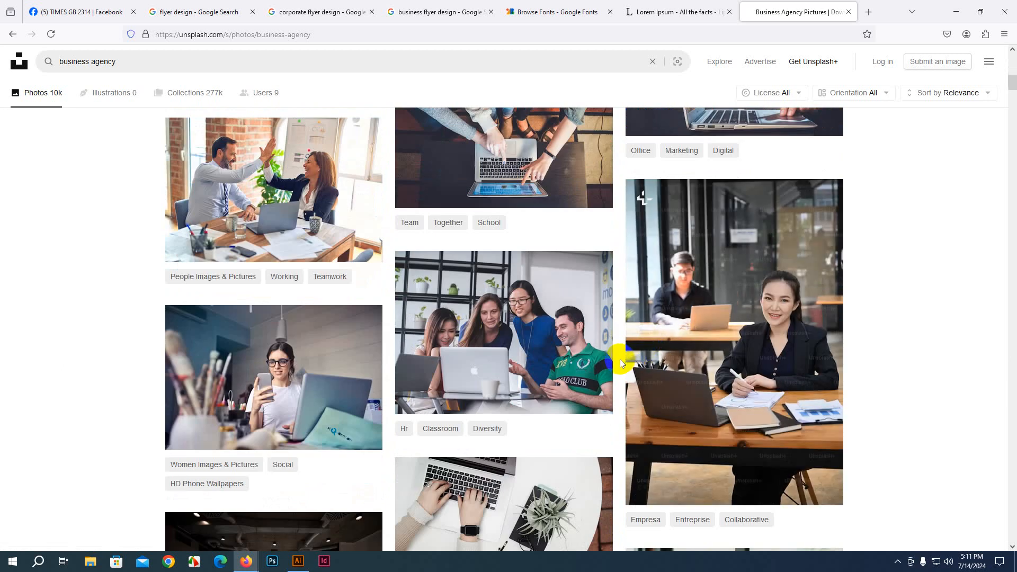
{"action": "scroll", "coordinate": [621, 364], "scroll_direction": "down", "scroll_amount": 11}
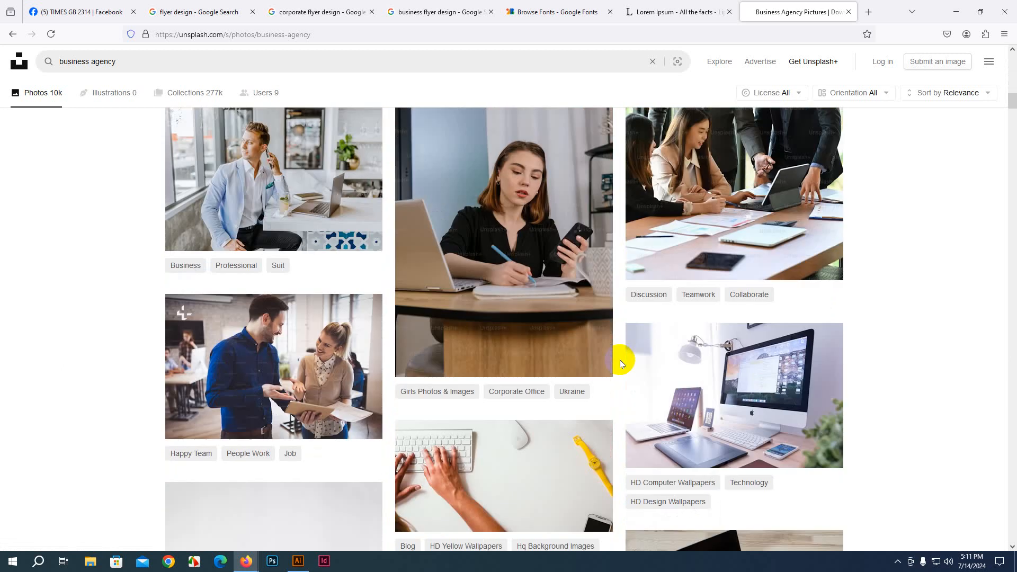
{"action": "scroll", "coordinate": [621, 364], "scroll_direction": "down", "scroll_amount": 12}
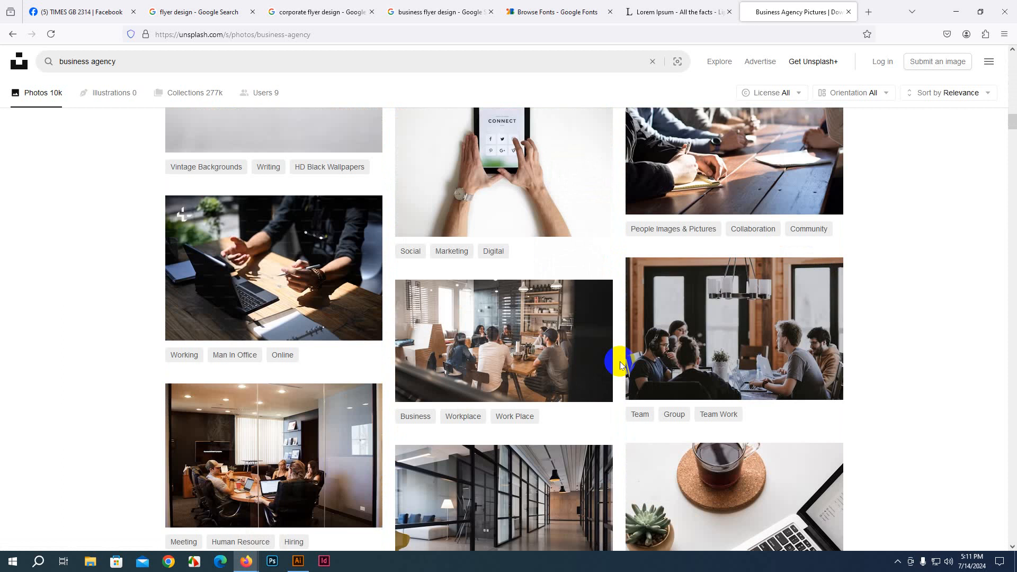
{"action": "scroll", "coordinate": [621, 365], "scroll_direction": "down", "scroll_amount": 4}
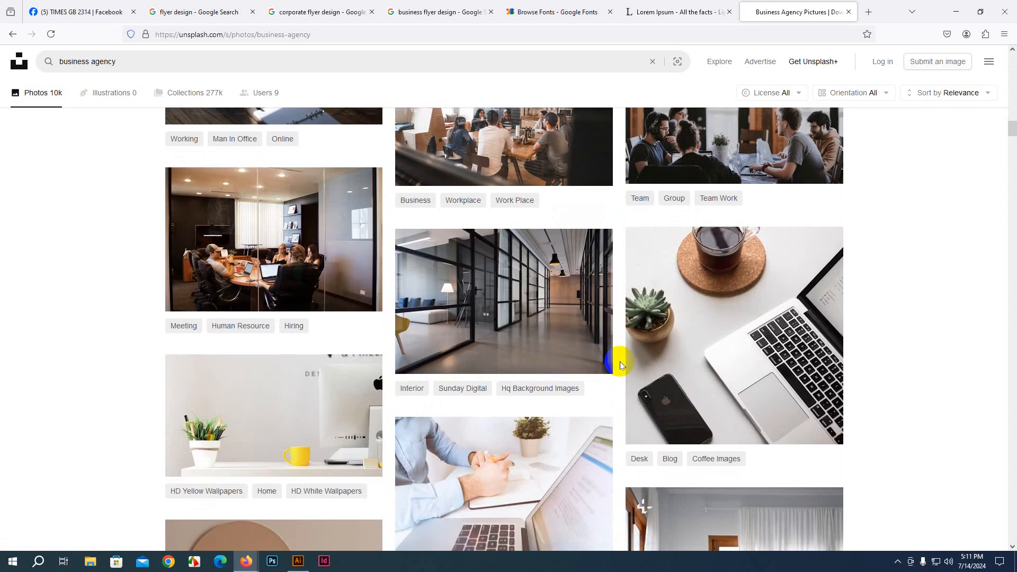
{"action": "scroll", "coordinate": [621, 364], "scroll_direction": "down", "scroll_amount": 4}
{"action": "scroll", "coordinate": [621, 364], "scroll_direction": "up", "scroll_amount": 4}
{"action": "scroll", "coordinate": [621, 364], "scroll_direction": "down", "scroll_amount": 4}
{"action": "scroll", "coordinate": [620, 364], "scroll_direction": "down", "scroll_amount": 4}
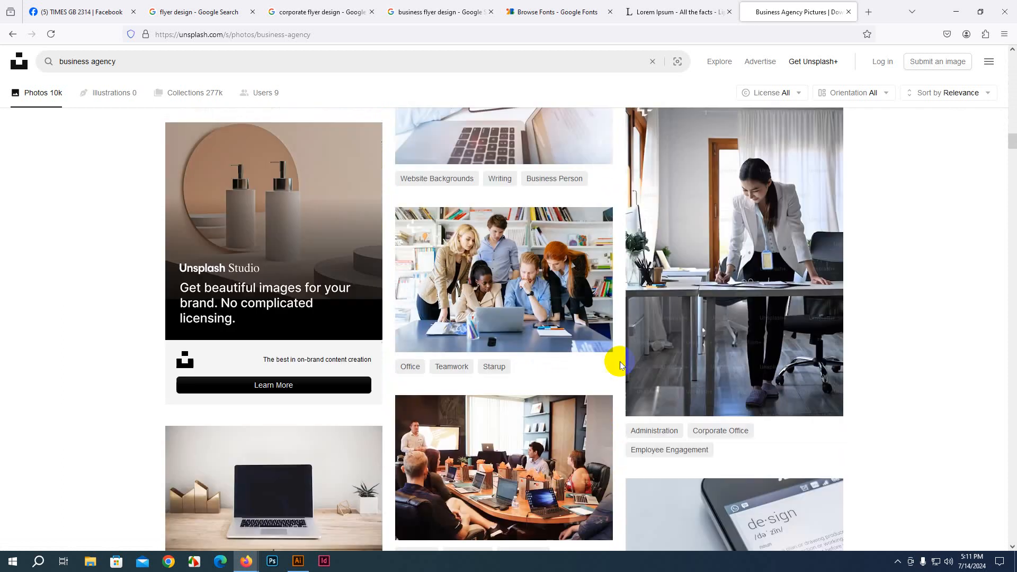
{"action": "scroll", "coordinate": [621, 363], "scroll_direction": "down", "scroll_amount": 8}
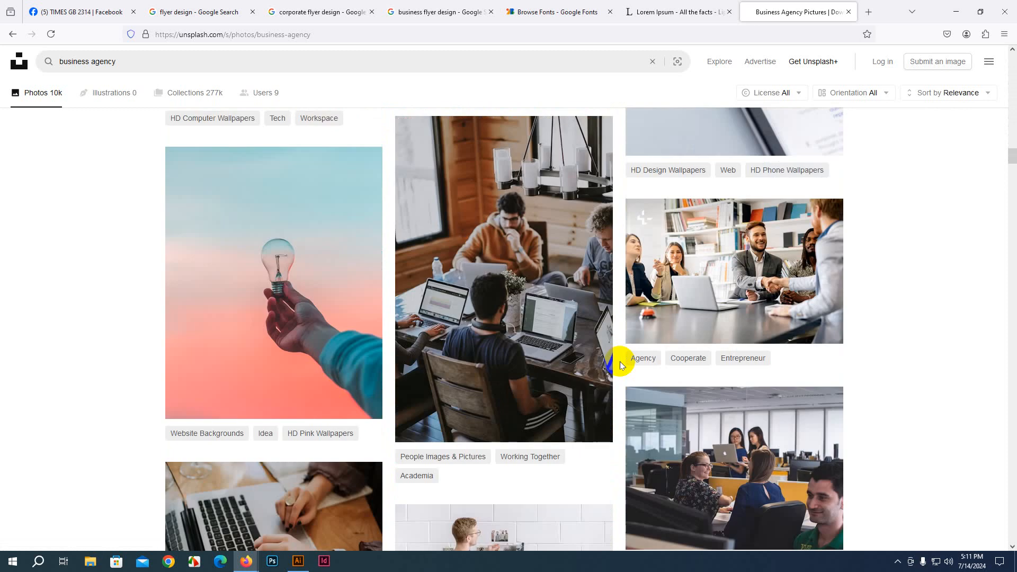
Step: Open the photo of business people shaking hands at a meeting table, review its related images, and return to the search results
{"action": "left_click", "coordinate": [687, 277]}
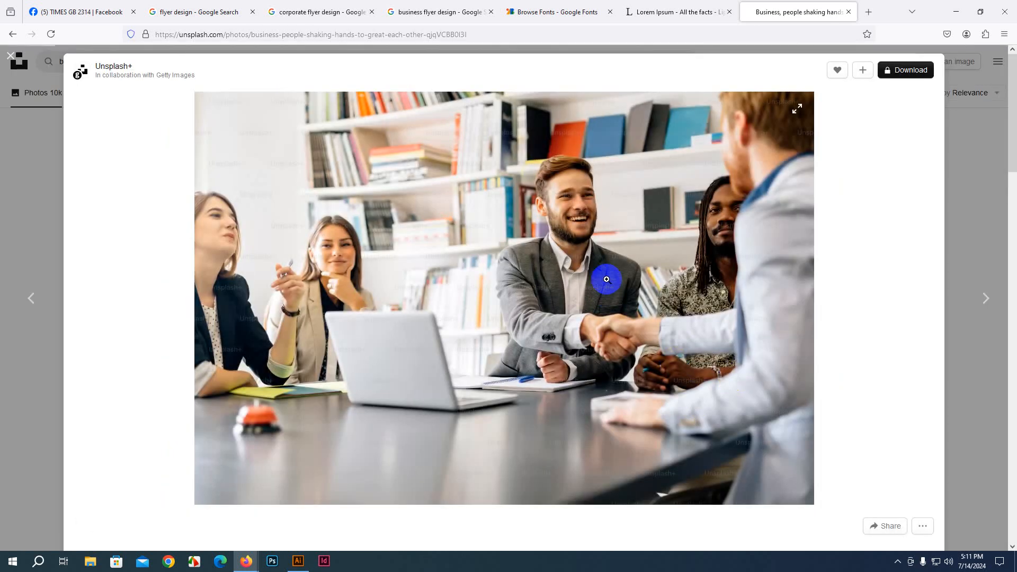
{"action": "scroll", "coordinate": [517, 309], "scroll_direction": "down", "scroll_amount": 9}
{"action": "scroll", "coordinate": [513, 350], "scroll_direction": "down", "scroll_amount": 2}
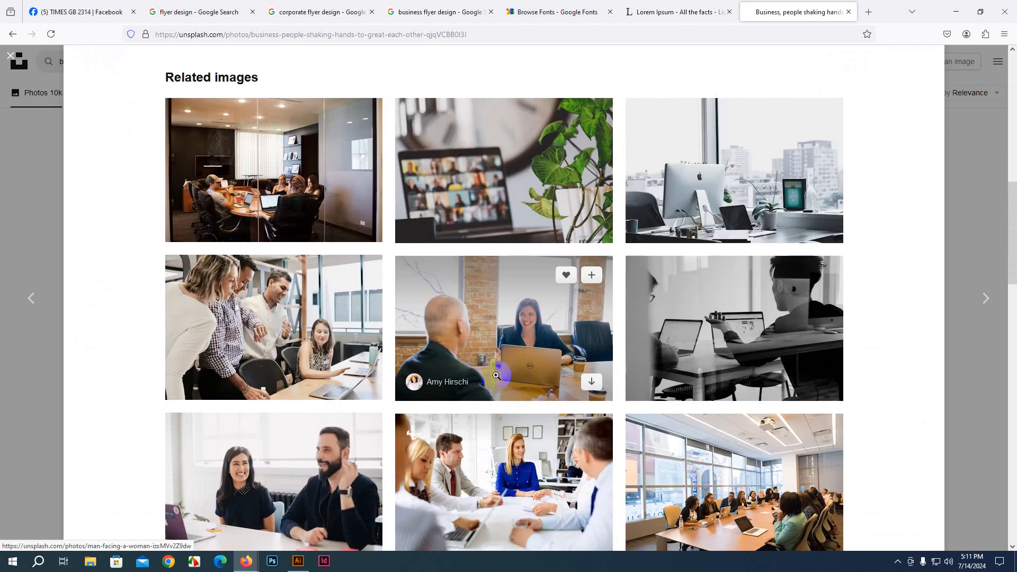
{"action": "scroll", "coordinate": [514, 377], "scroll_direction": "down", "scroll_amount": 5}
{"action": "scroll", "coordinate": [417, 371], "scroll_direction": "down", "scroll_amount": 2}
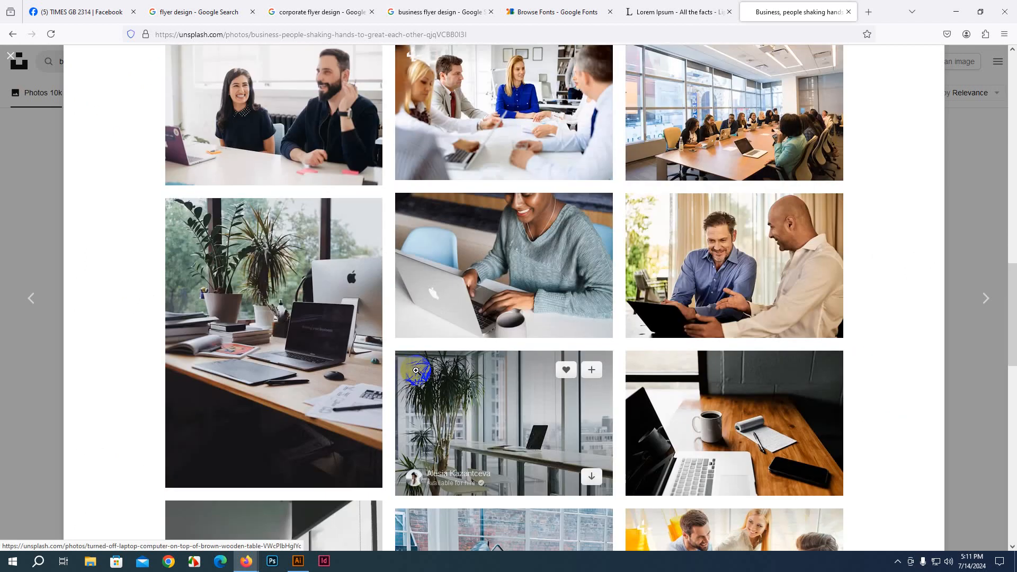
{"action": "scroll", "coordinate": [403, 270], "scroll_direction": "down", "scroll_amount": 7}
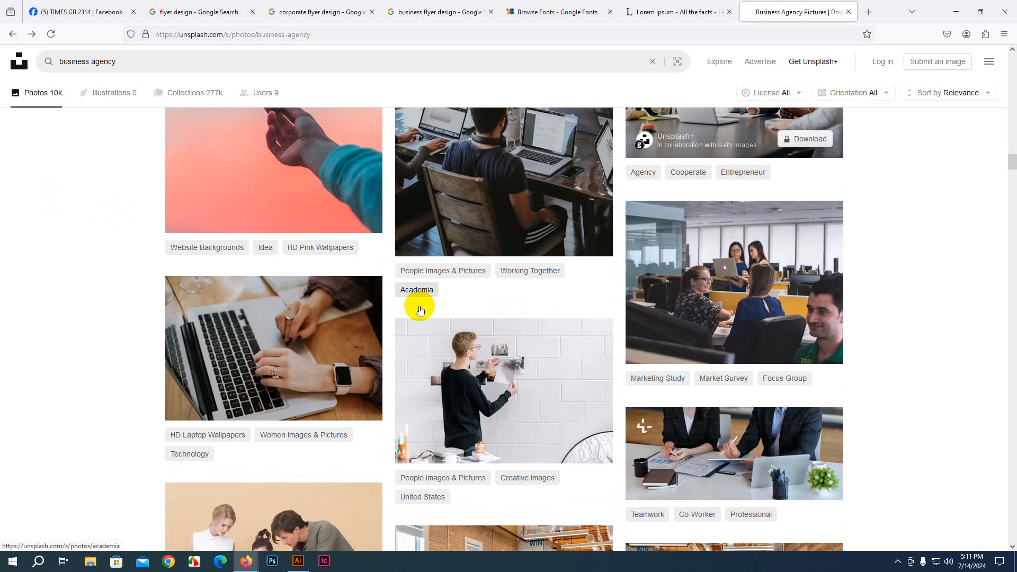
Step: Continue examining the "business agency" results past the handshake photo for a team or office picture that fits the flyer
{"action": "scroll", "coordinate": [403, 270], "scroll_direction": "down", "scroll_amount": 5}
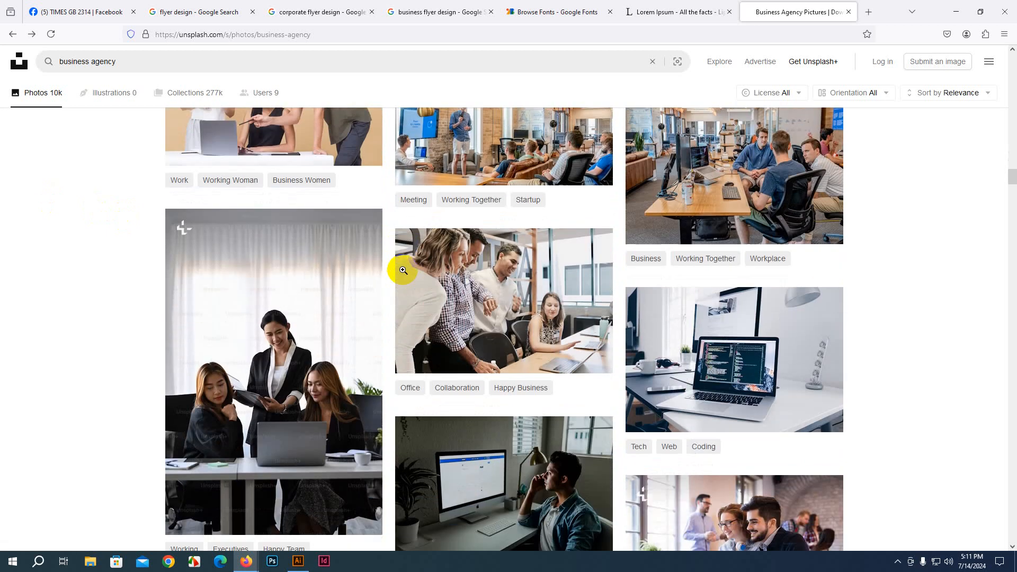
{"action": "left_click", "coordinate": [417, 270]}
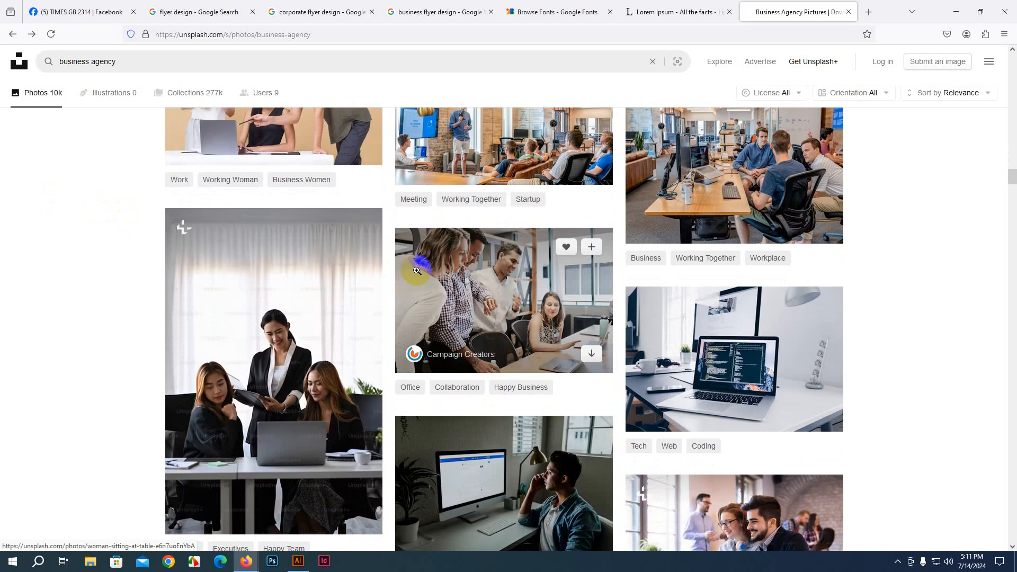
{"action": "scroll", "coordinate": [417, 270], "scroll_direction": "down", "scroll_amount": 4}
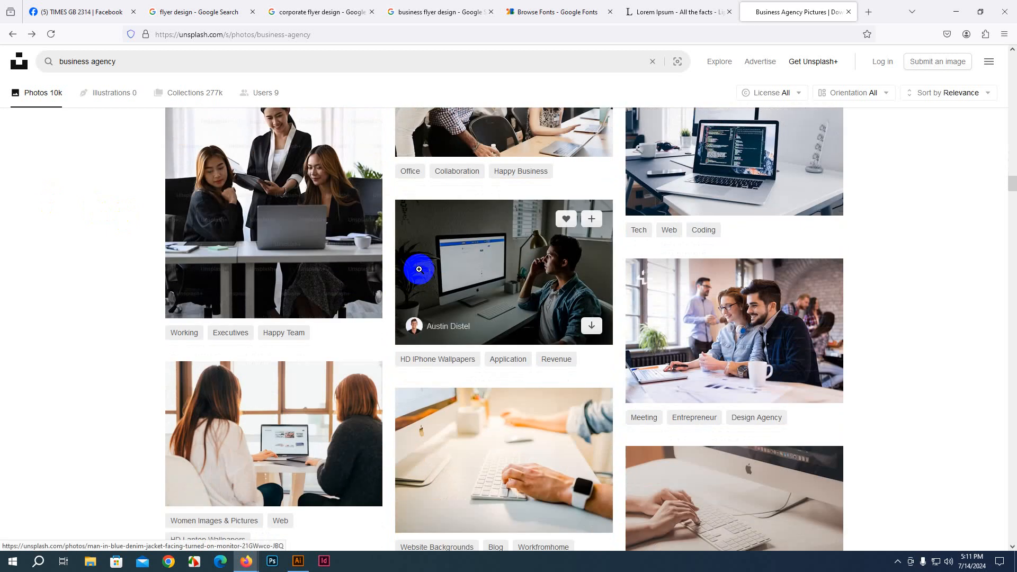
{"action": "scroll", "coordinate": [421, 267], "scroll_direction": "down", "scroll_amount": 6}
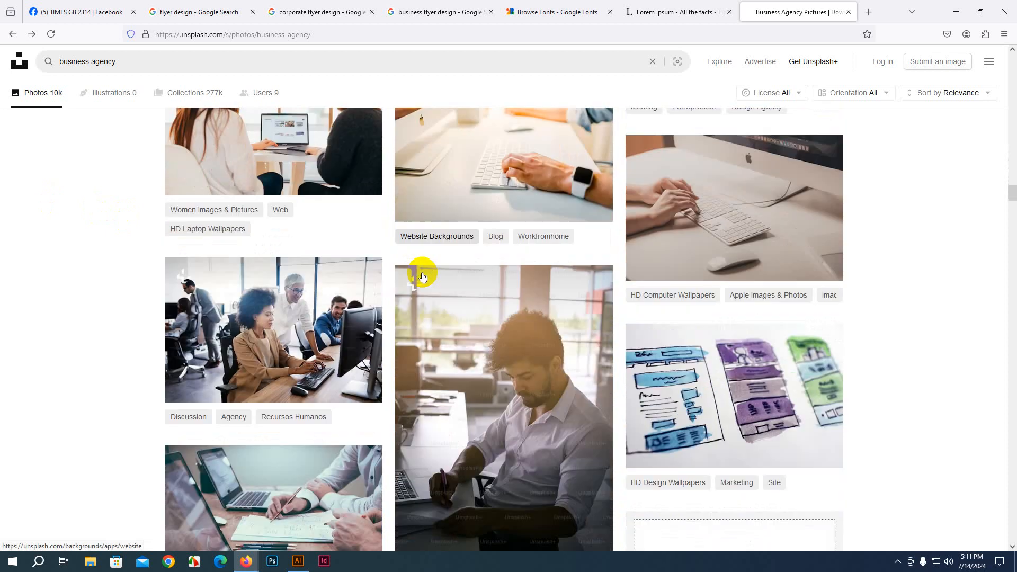
{"action": "scroll", "coordinate": [422, 274], "scroll_direction": "down", "scroll_amount": 9}
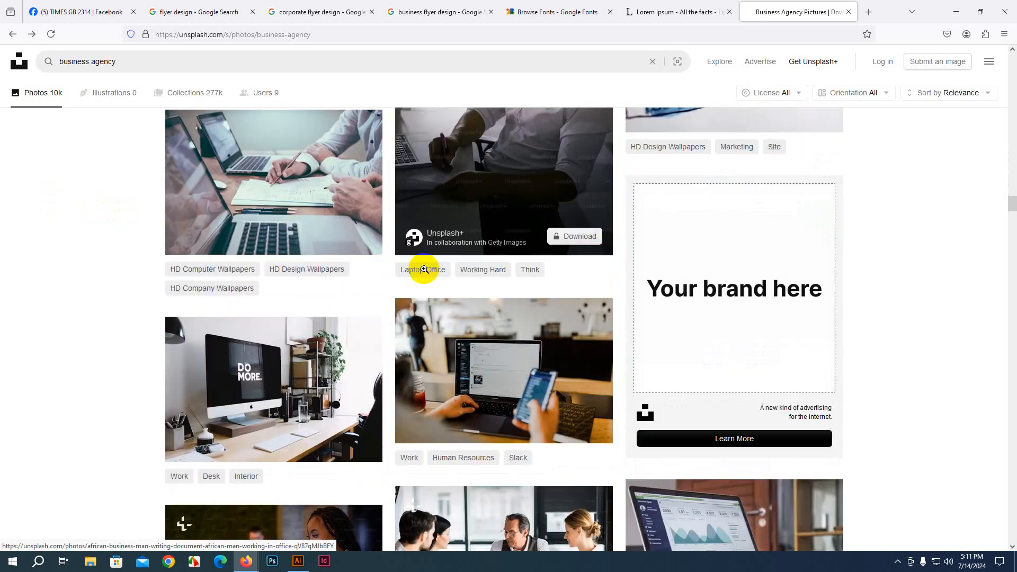
{"action": "scroll", "coordinate": [424, 269], "scroll_direction": "down", "scroll_amount": 11}
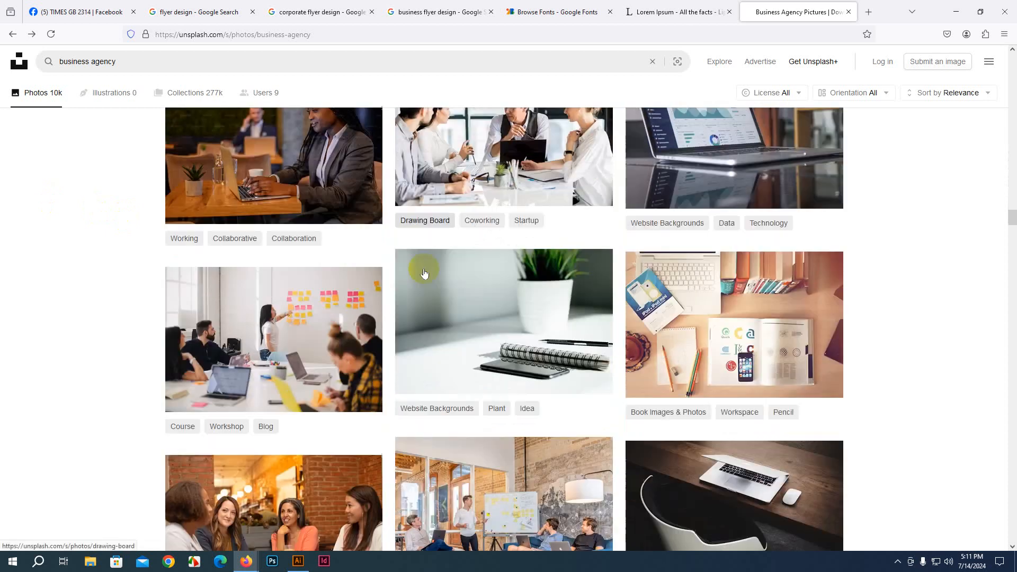
{"action": "scroll", "coordinate": [424, 269], "scroll_direction": "down", "scroll_amount": 3}
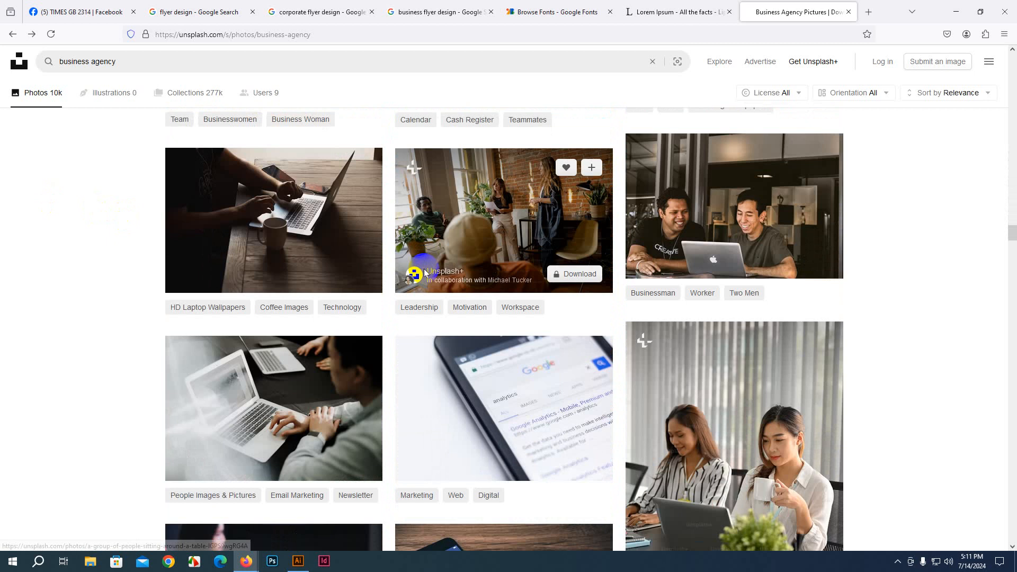
{"action": "scroll", "coordinate": [423, 268], "scroll_direction": "down", "scroll_amount": 7}
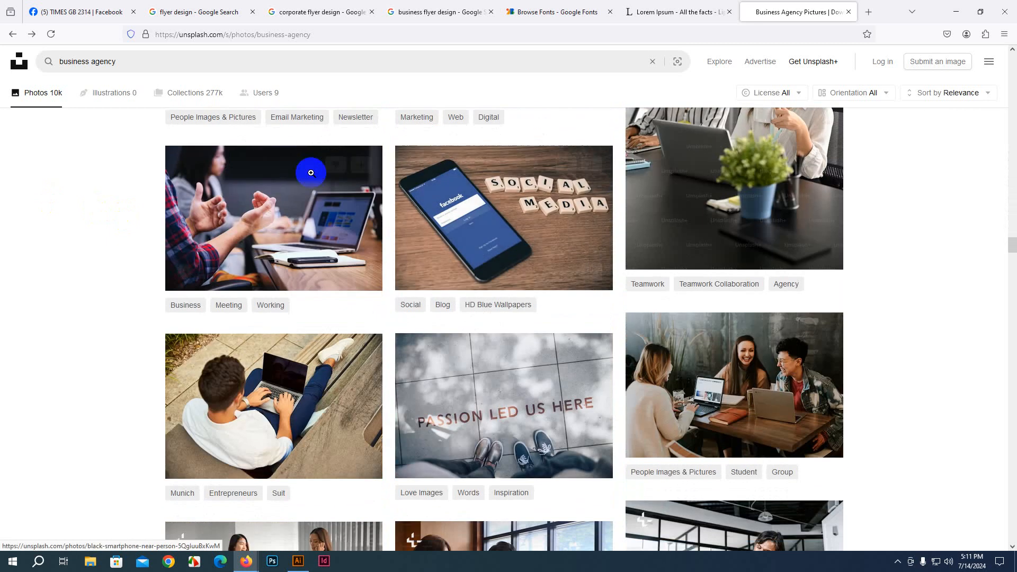
Step: Show the image results of the Google "flyer design" search and examine how the sample flyers use photos
{"action": "left_click", "coordinate": [187, 13]}
{"action": "left_click", "coordinate": [663, 207]}
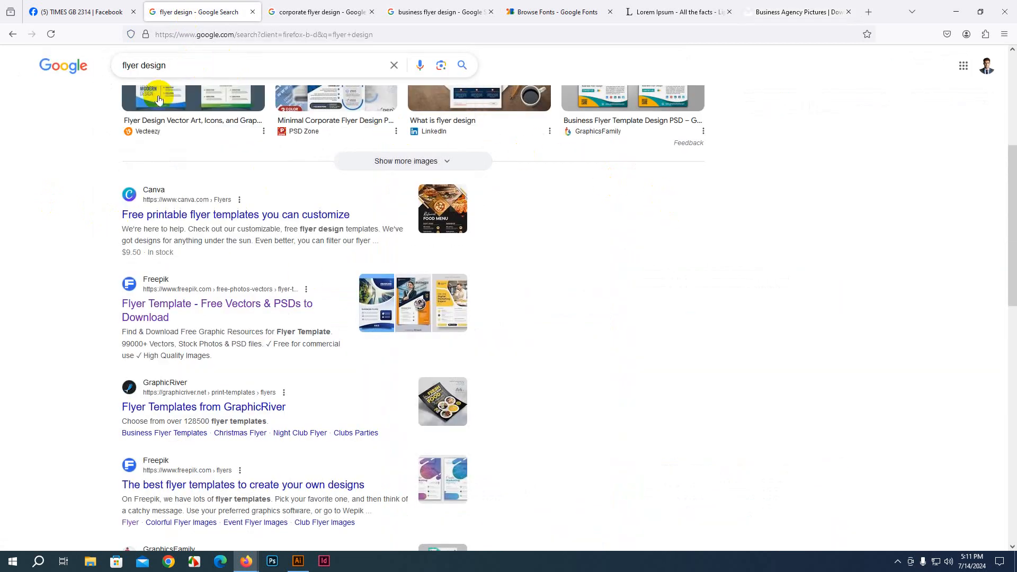
{"action": "scroll", "coordinate": [188, 140], "scroll_direction": "up", "scroll_amount": 4}
{"action": "scroll", "coordinate": [188, 141], "scroll_direction": "up", "scroll_amount": 2}
{"action": "left_click", "coordinate": [159, 106]}
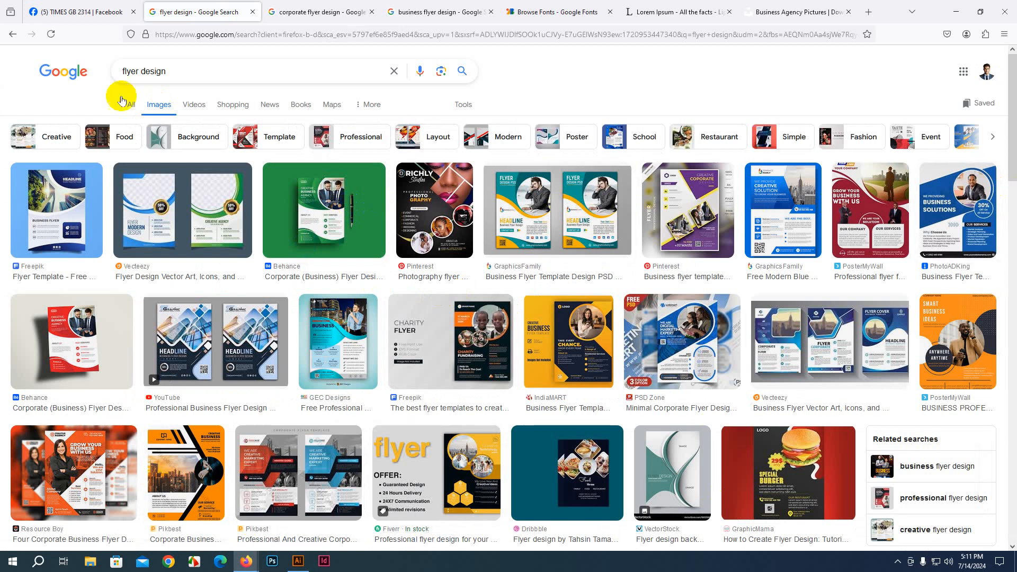
{"action": "mouse_move", "coordinate": [249, 566]}
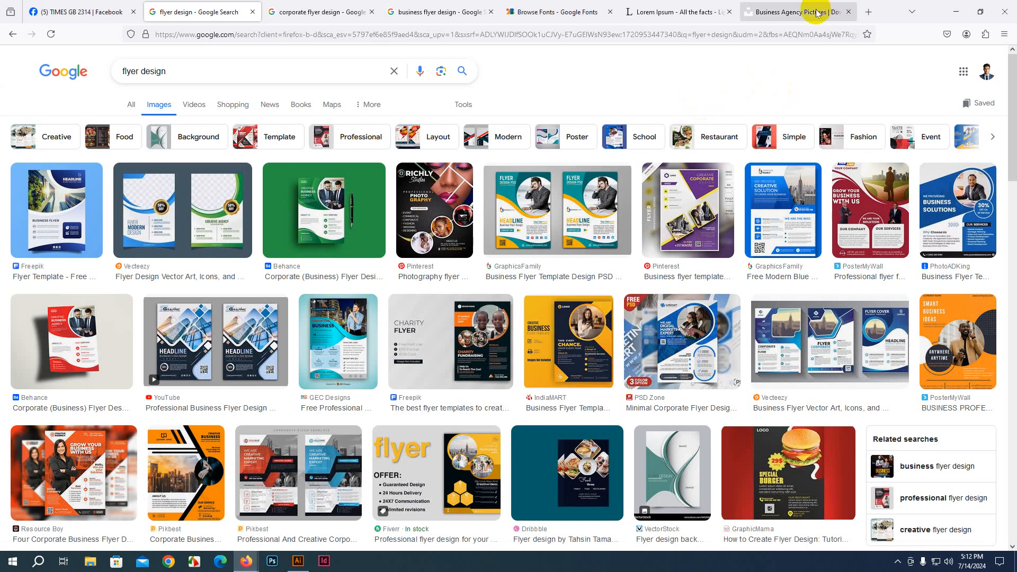
Step: Return to the Unsplash "business agency" results and examine the photos further down for a team or office picture that fits the flyer
{"action": "left_click", "coordinate": [758, 10]}
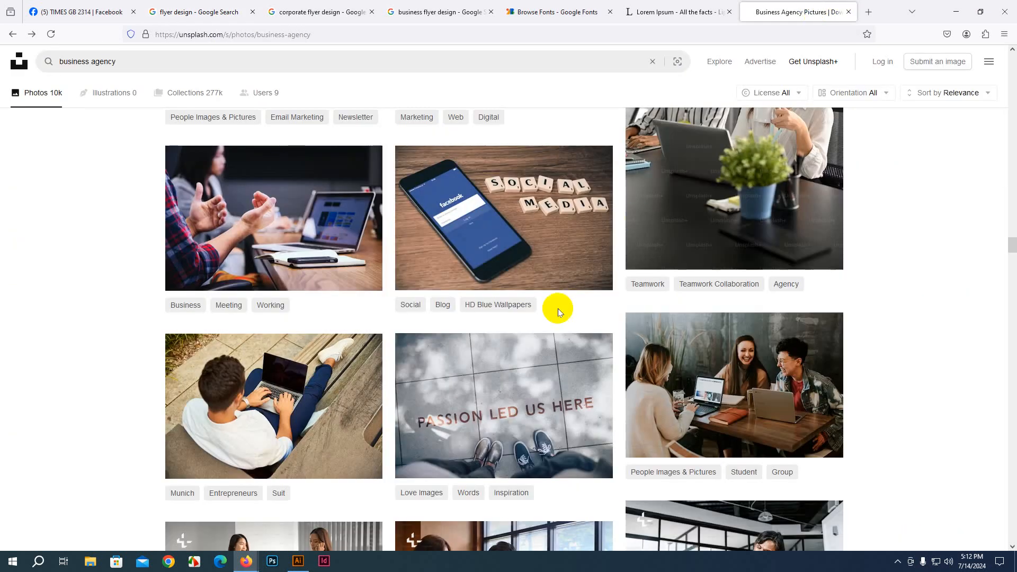
{"action": "scroll", "coordinate": [558, 313], "scroll_direction": "down", "scroll_amount": 4}
{"action": "scroll", "coordinate": [558, 312], "scroll_direction": "down", "scroll_amount": 4}
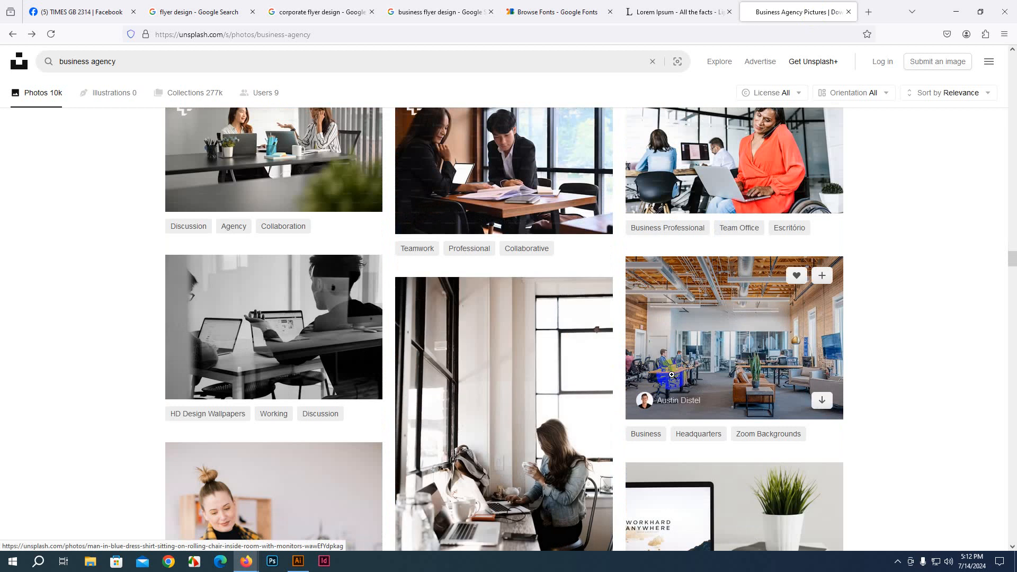
{"action": "scroll", "coordinate": [672, 375], "scroll_direction": "down", "scroll_amount": 12}
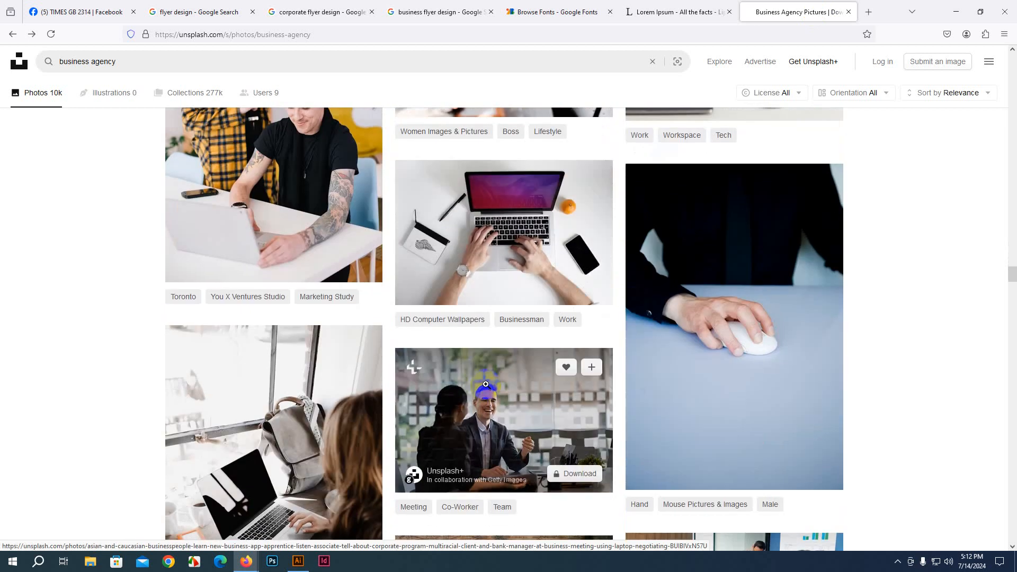
{"action": "scroll", "coordinate": [486, 385], "scroll_direction": "down", "scroll_amount": 2}
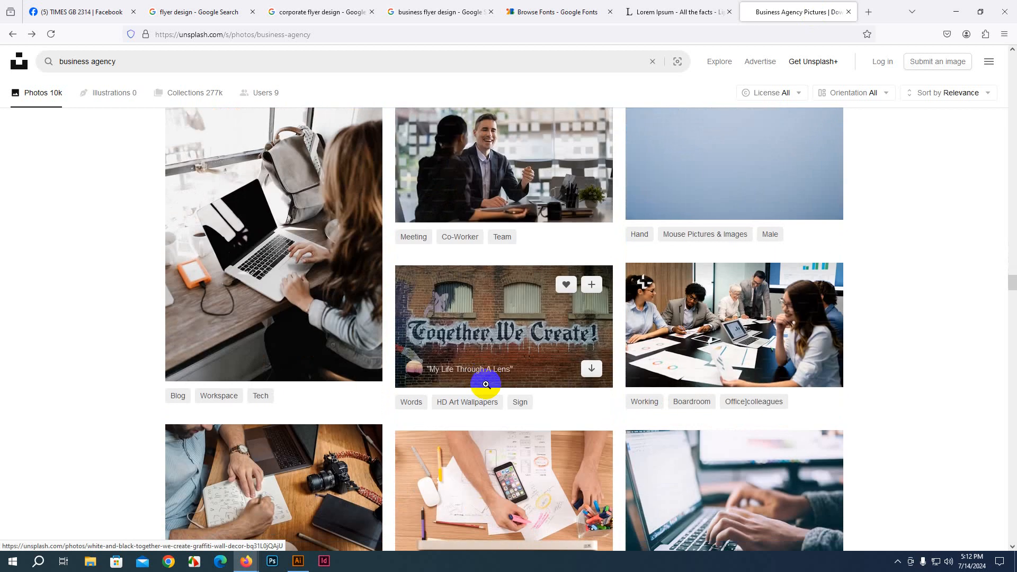
{"action": "scroll", "coordinate": [486, 385], "scroll_direction": "down", "scroll_amount": 7}
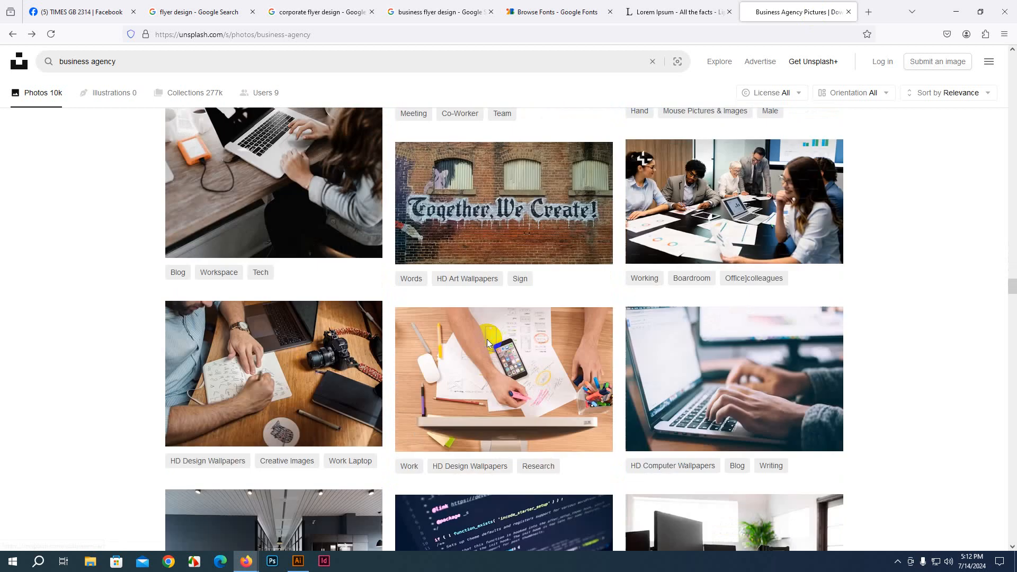
{"action": "scroll", "coordinate": [488, 344], "scroll_direction": "down", "scroll_amount": 4}
{"action": "scroll", "coordinate": [487, 339], "scroll_direction": "down", "scroll_amount": 5}
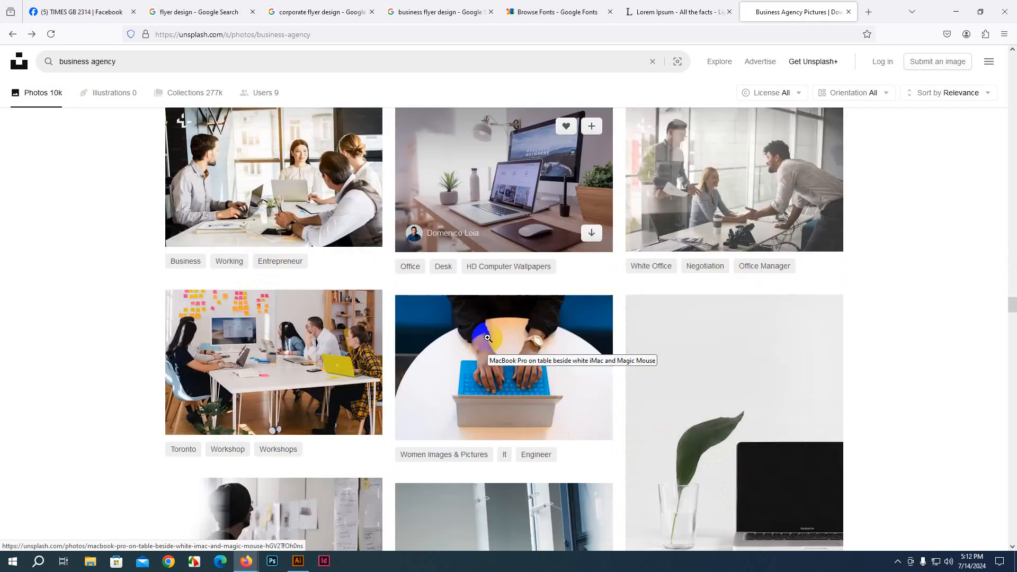
{"action": "scroll", "coordinate": [488, 338], "scroll_direction": "down", "scroll_amount": 11}
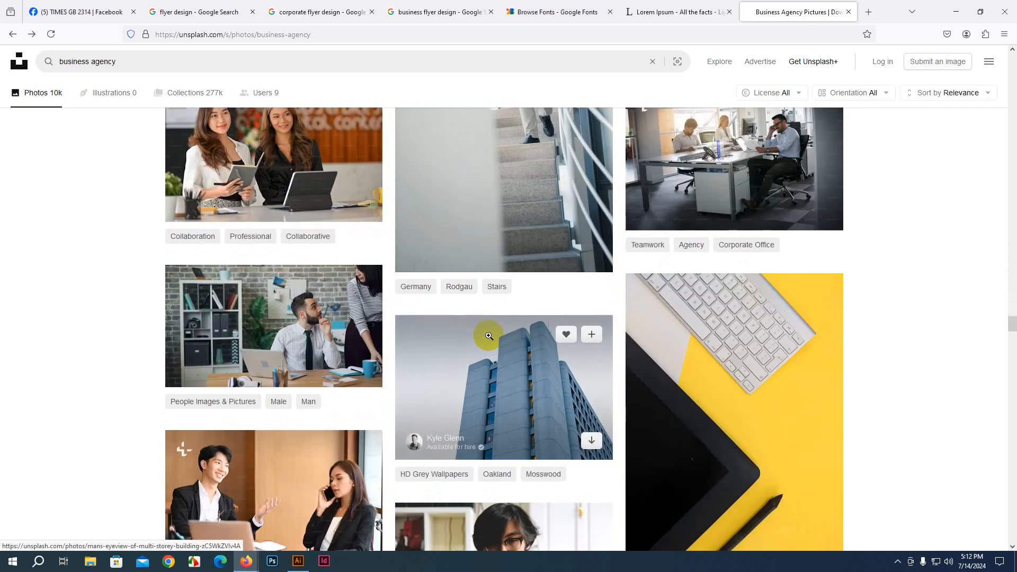
{"action": "scroll", "coordinate": [488, 338], "scroll_direction": "down", "scroll_amount": 12}
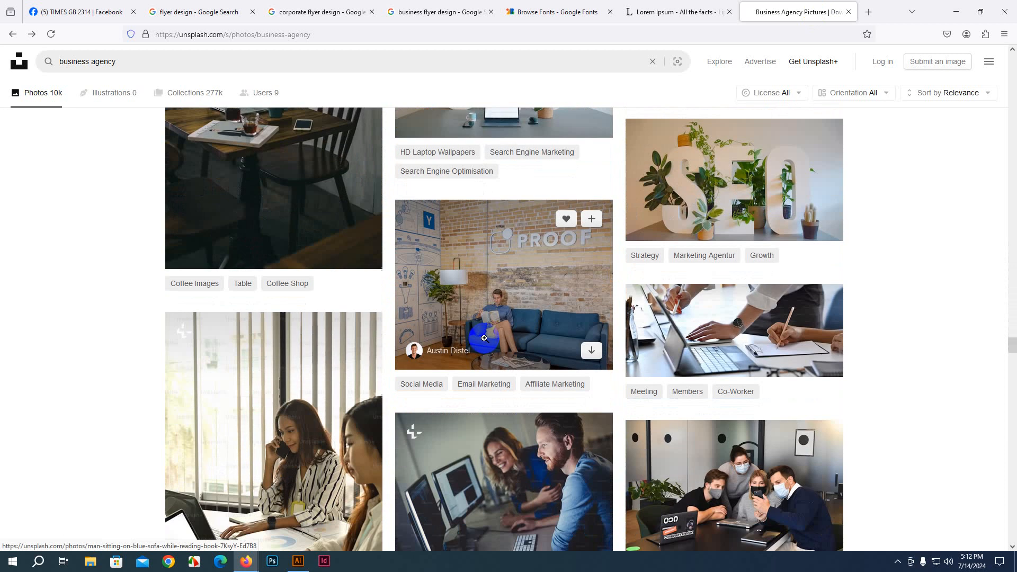
{"action": "scroll", "coordinate": [485, 338], "scroll_direction": "down", "scroll_amount": 16}
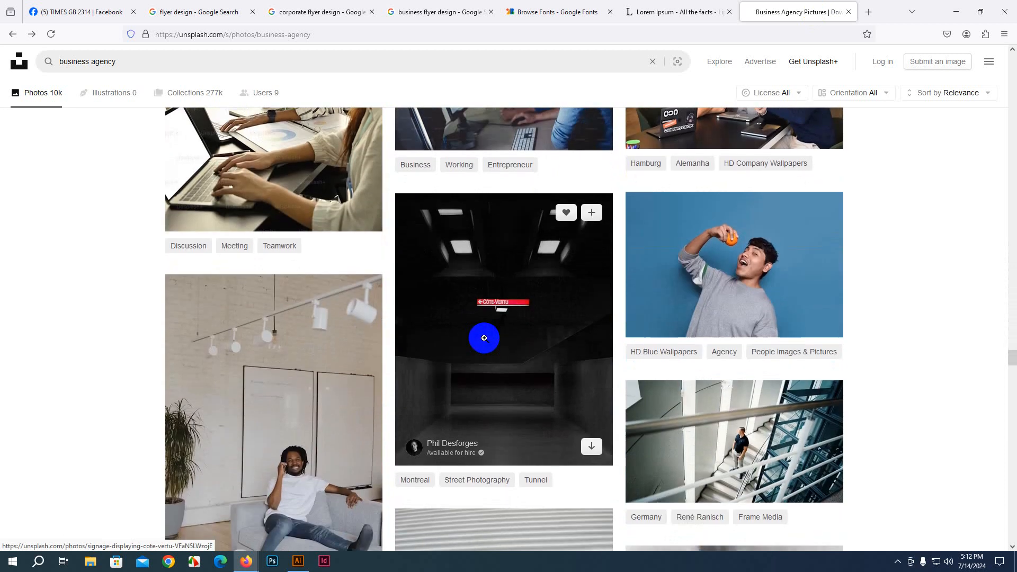
{"action": "scroll", "coordinate": [484, 338], "scroll_direction": "down", "scroll_amount": 9}
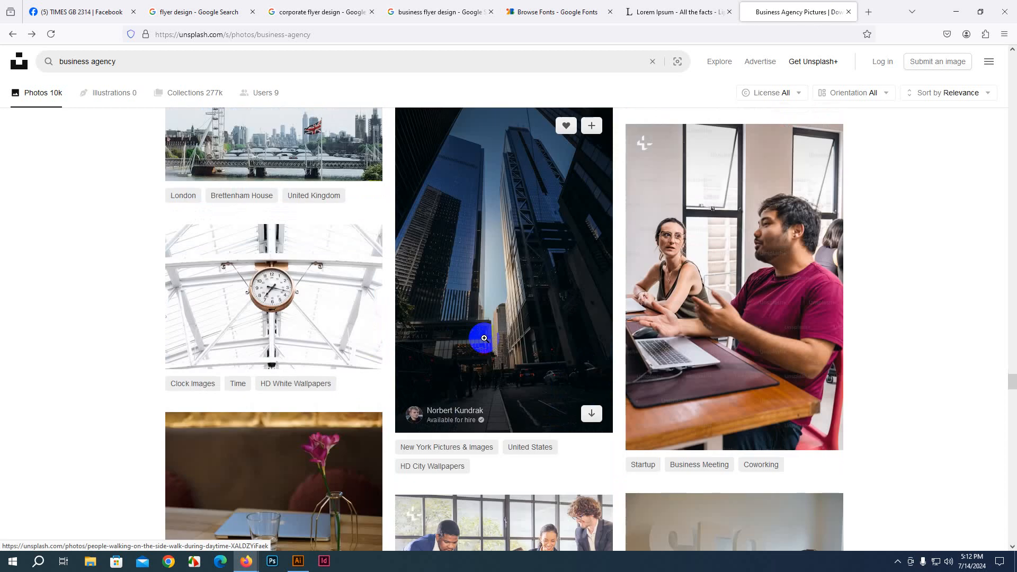
{"action": "scroll", "coordinate": [485, 338], "scroll_direction": "down", "scroll_amount": 3}
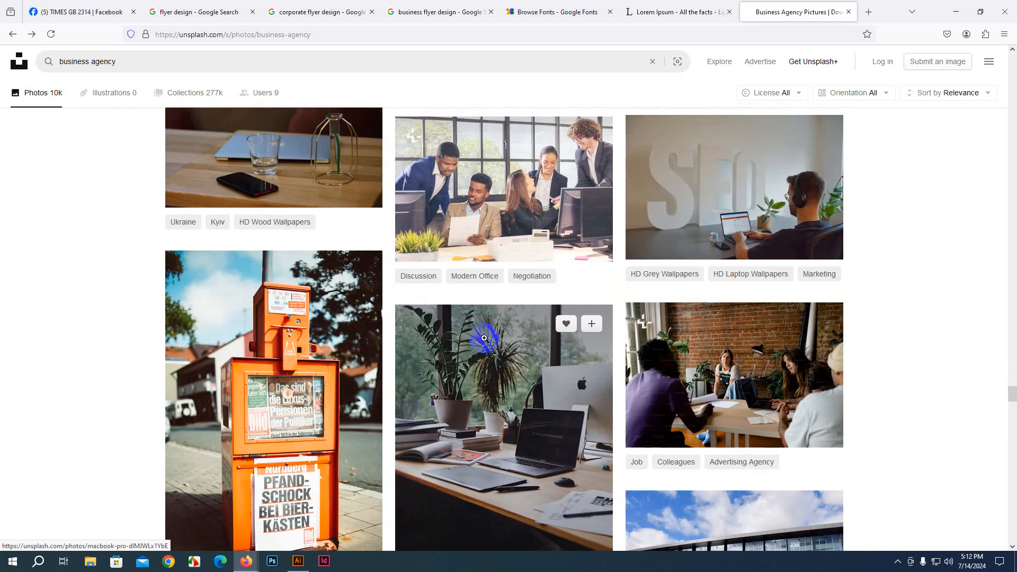
Step: Go back to the earlier "business agency" results and look through them again for the meeting-table handshake photo
{"action": "left_click_drag", "start_coordinate": [1008, 400], "coordinate": [997, 120]}
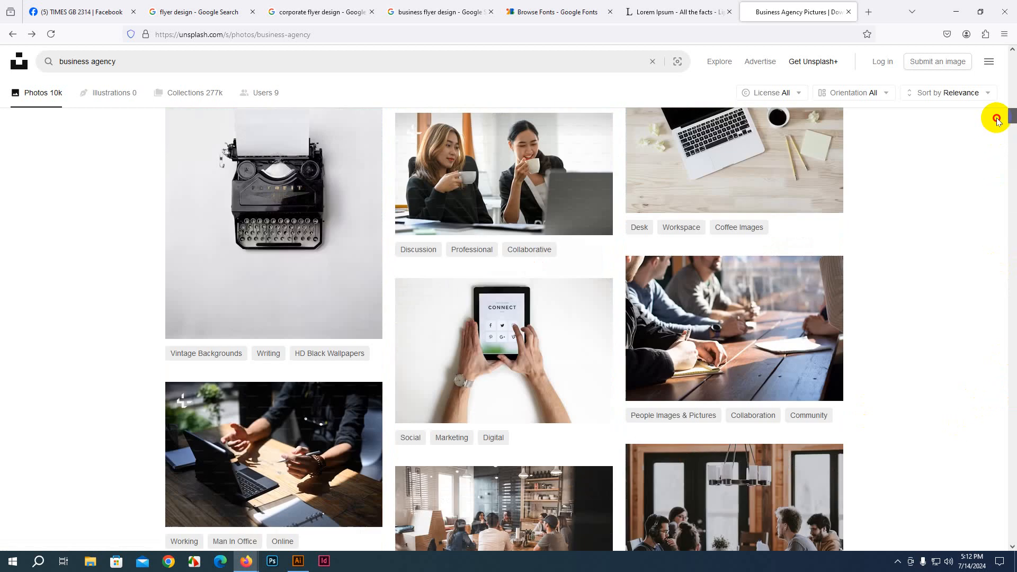
{"action": "scroll", "coordinate": [683, 345], "scroll_direction": "up", "scroll_amount": 15}
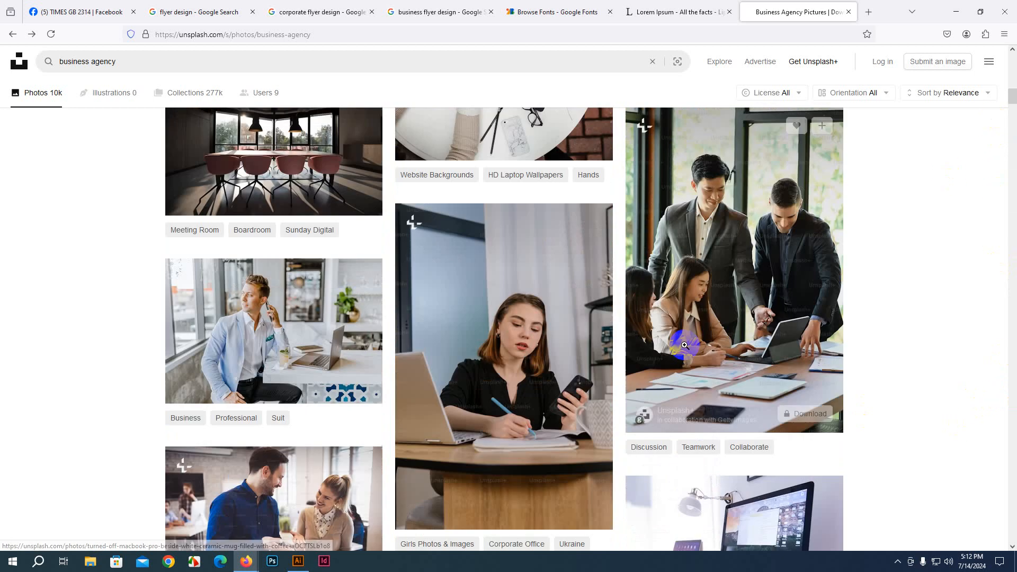
{"action": "scroll", "coordinate": [685, 346], "scroll_direction": "up", "scroll_amount": 12}
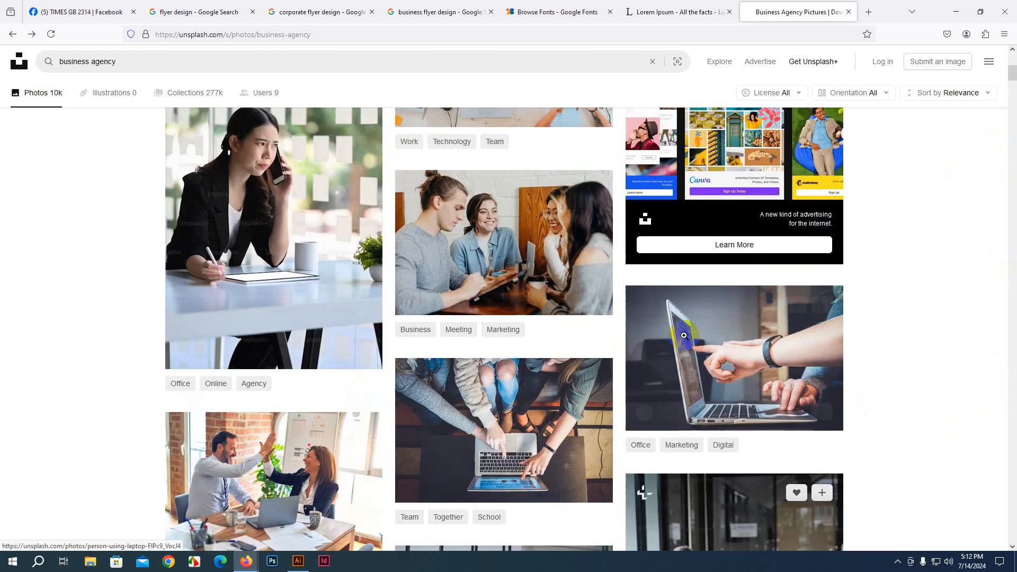
{"action": "scroll", "coordinate": [674, 336], "scroll_direction": "down", "scroll_amount": 20}
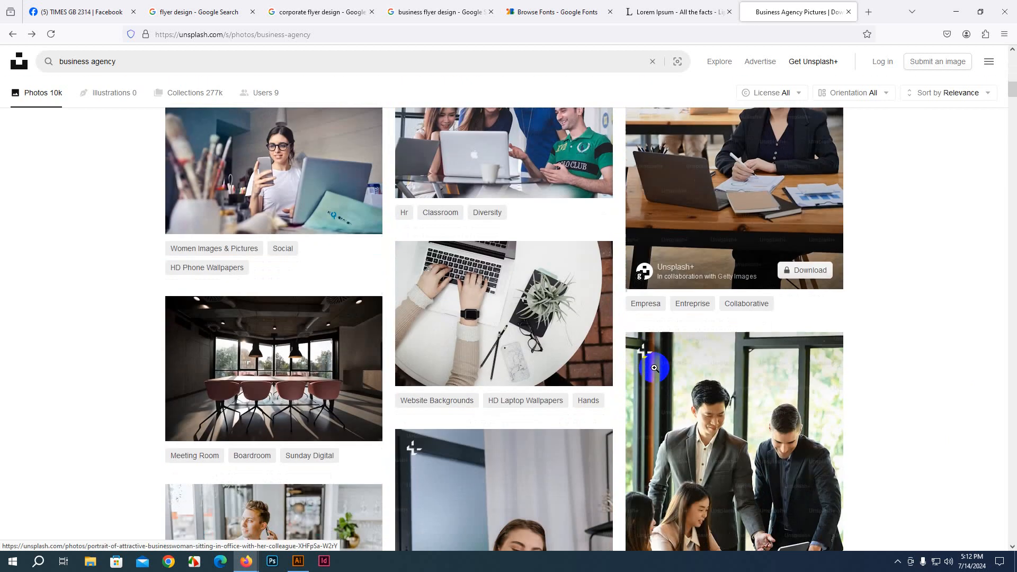
{"action": "scroll", "coordinate": [654, 369], "scroll_direction": "down", "scroll_amount": 10}
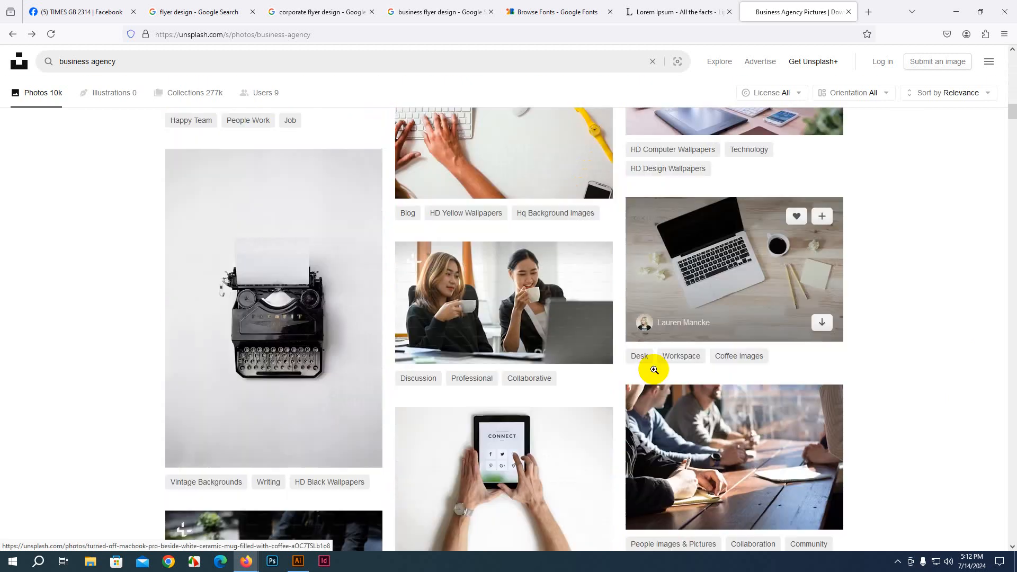
{"action": "scroll", "coordinate": [654, 370], "scroll_direction": "down", "scroll_amount": 12}
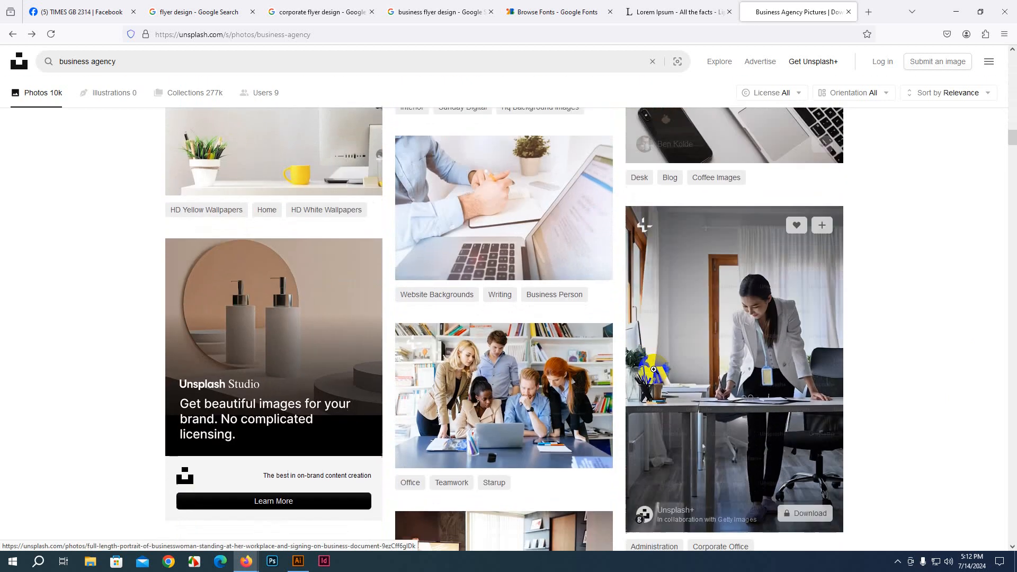
{"action": "scroll", "coordinate": [653, 370], "scroll_direction": "down", "scroll_amount": 7}
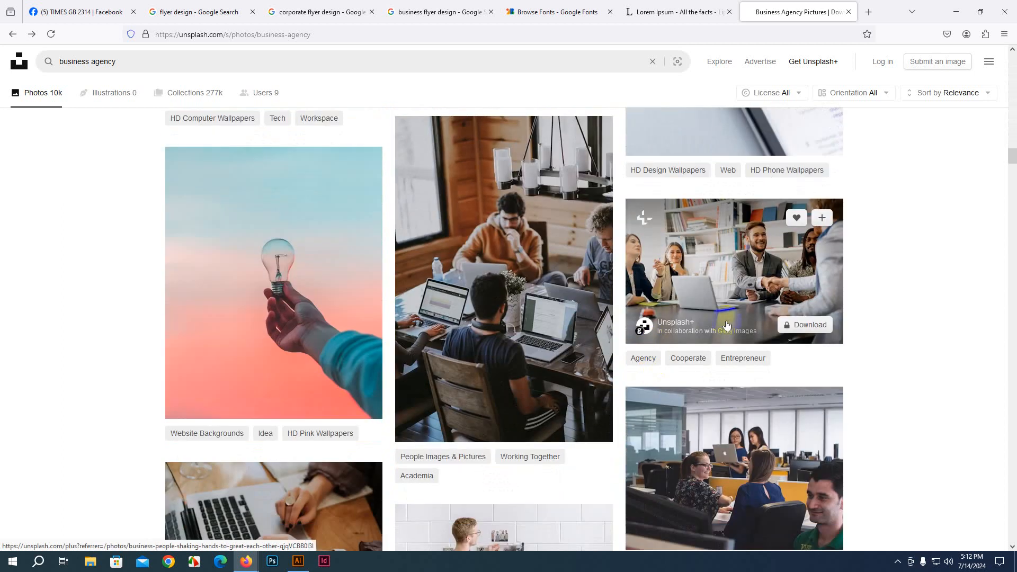
Step: Open the photo of business people shaking hands and copy a browser screenshot of just the picture area
{"action": "left_click", "coordinate": [735, 296]}
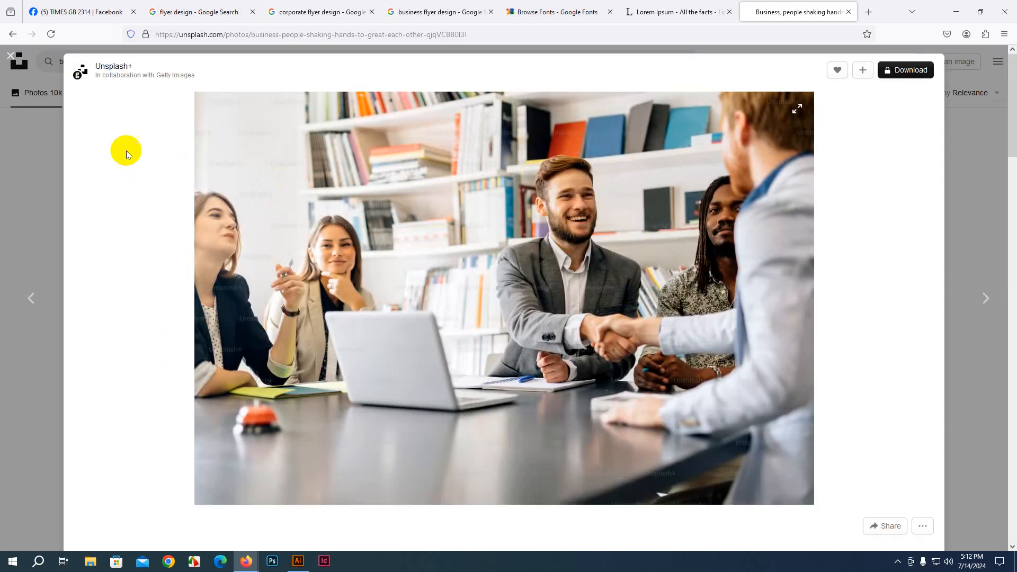
{"action": "right_click", "coordinate": [29, 147]}
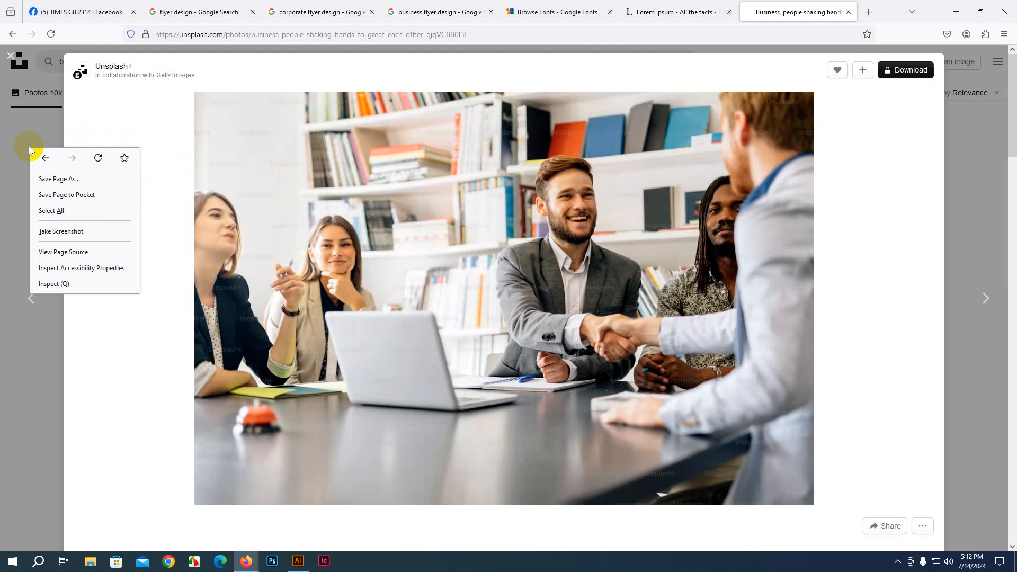
{"action": "left_click", "coordinate": [44, 232]}
{"action": "left_click", "coordinate": [403, 215]}
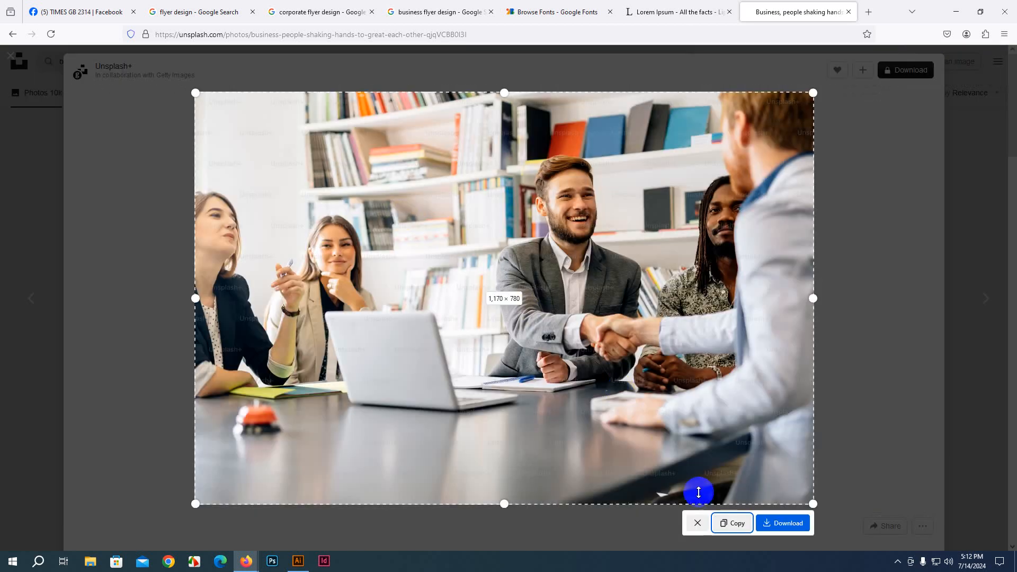
{"action": "left_click", "coordinate": [729, 523]}
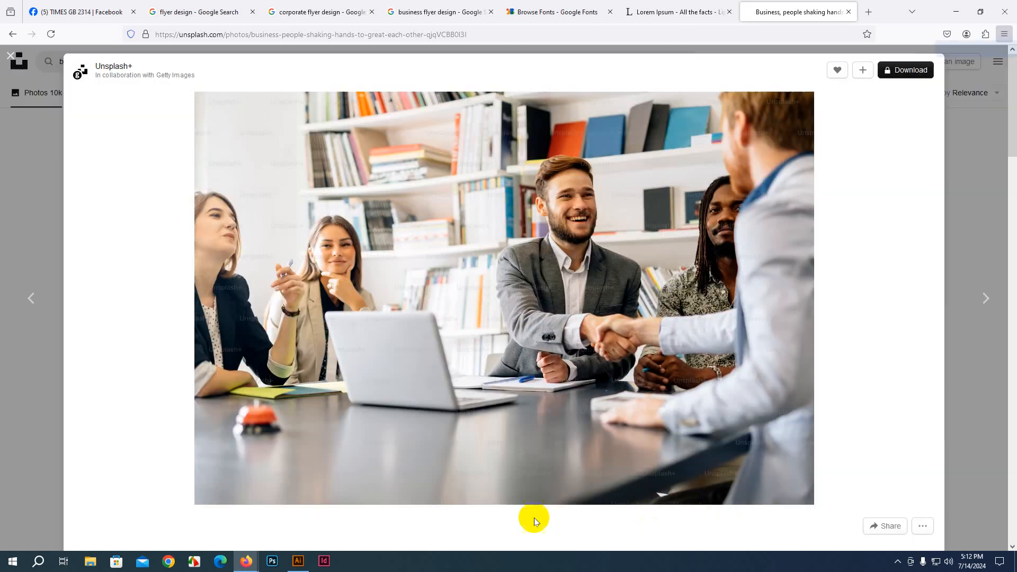
Step: Switch to Illustrator, paste the copied handshake photo into the flyer document and move it over the page
{"action": "left_click", "coordinate": [297, 562]}
{"action": "key", "text": "ctrl+v"}
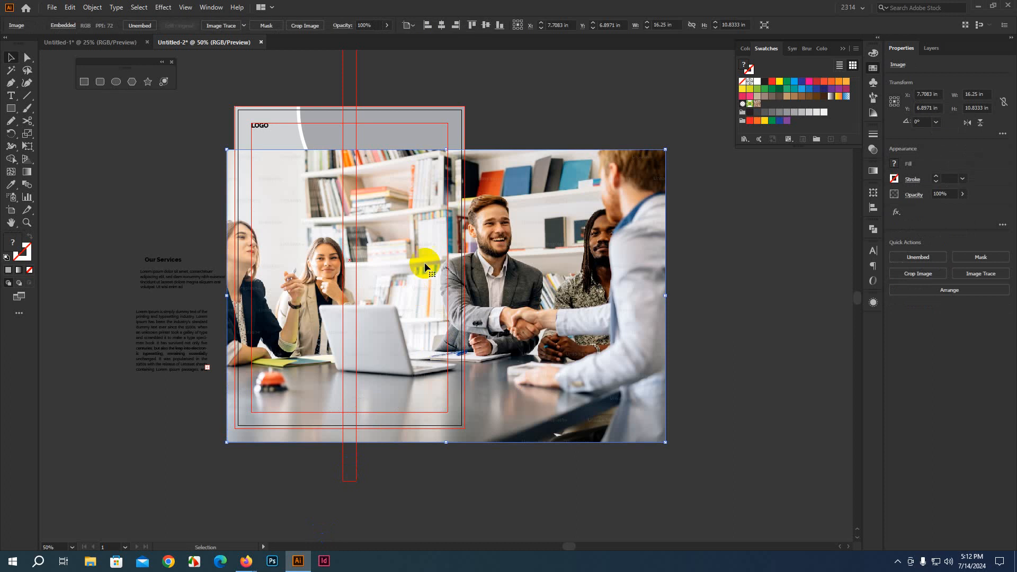
{"action": "left_click_drag", "start_coordinate": [449, 318], "coordinate": [450, 375]}
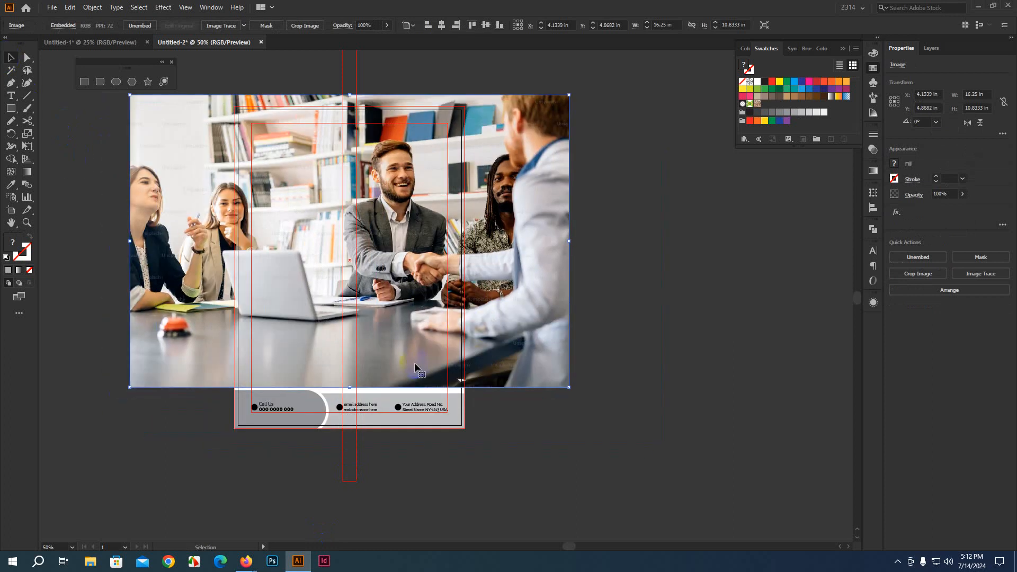
Step: Scale the handshake photo down proportionally to about 10.88 × 7.26 in and position it over the flyer's header
{"action": "scroll", "coordinate": [409, 339], "scroll_direction": "up", "scroll_amount": 1}
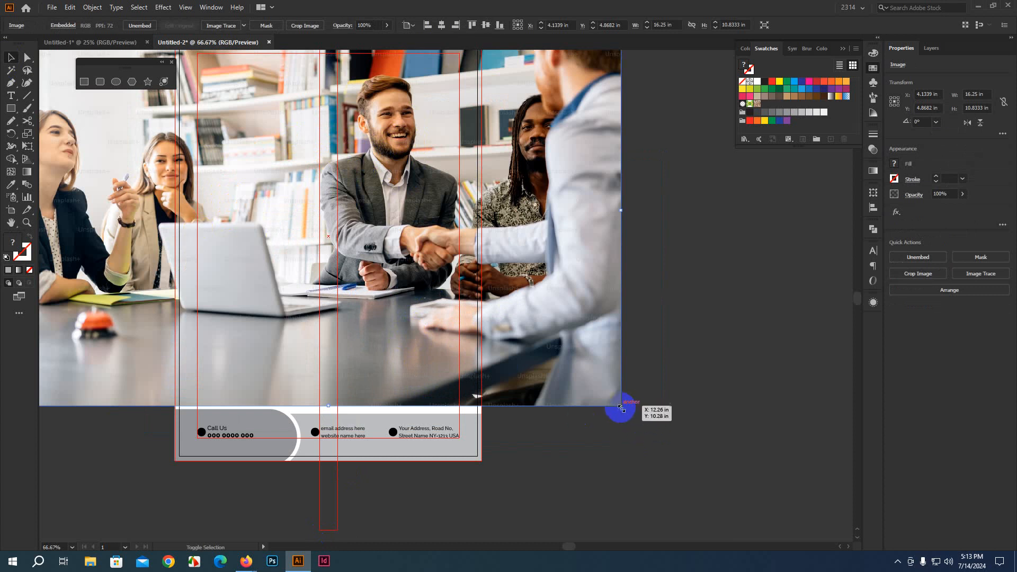
{"action": "left_click_drag", "start_coordinate": [621, 403], "coordinate": [473, 325]}
{"action": "left_click_drag", "start_coordinate": [309, 134], "coordinate": [335, 156]}
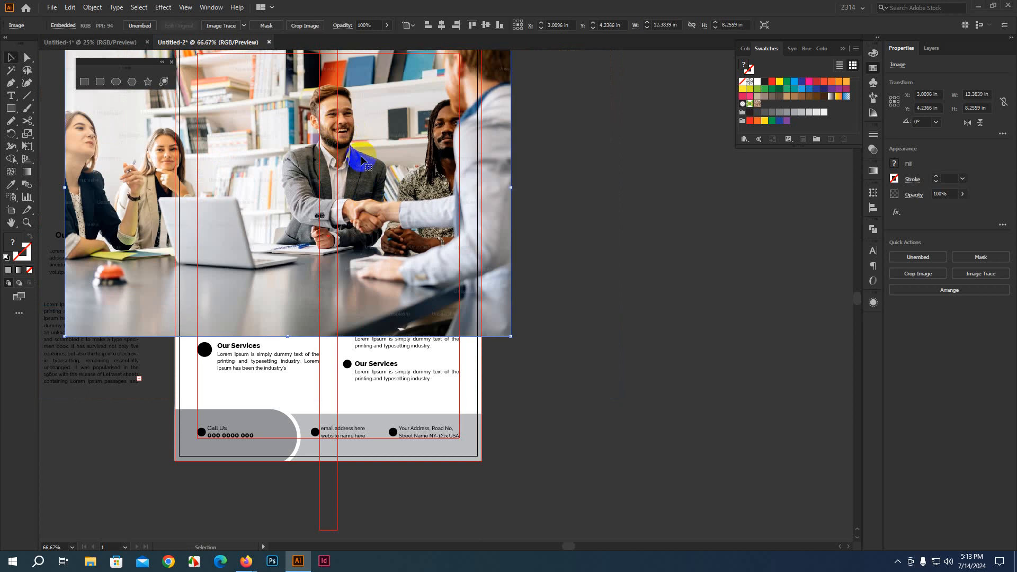
{"action": "left_click_drag", "start_coordinate": [510, 344], "coordinate": [457, 300]}
{"action": "left_click_drag", "start_coordinate": [376, 233], "coordinate": [470, 182]}
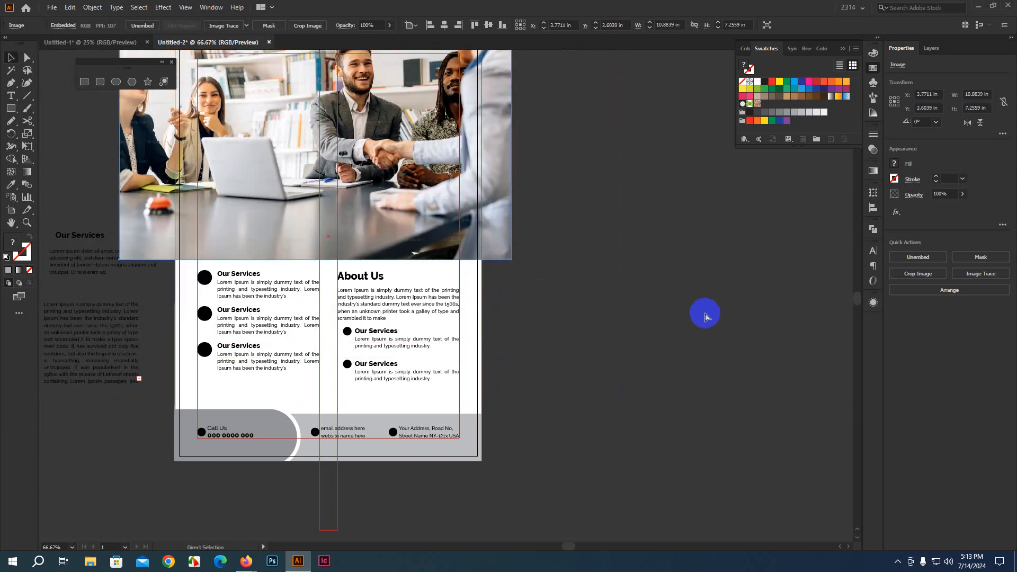
Step: Send the handshake photo to the back and clip it into the dark grey curved shape of the header
{"action": "key", "text": "ctrl+shift+bracketleft"}
{"action": "scroll", "coordinate": [697, 325], "scroll_direction": "down", "scroll_amount": 1}
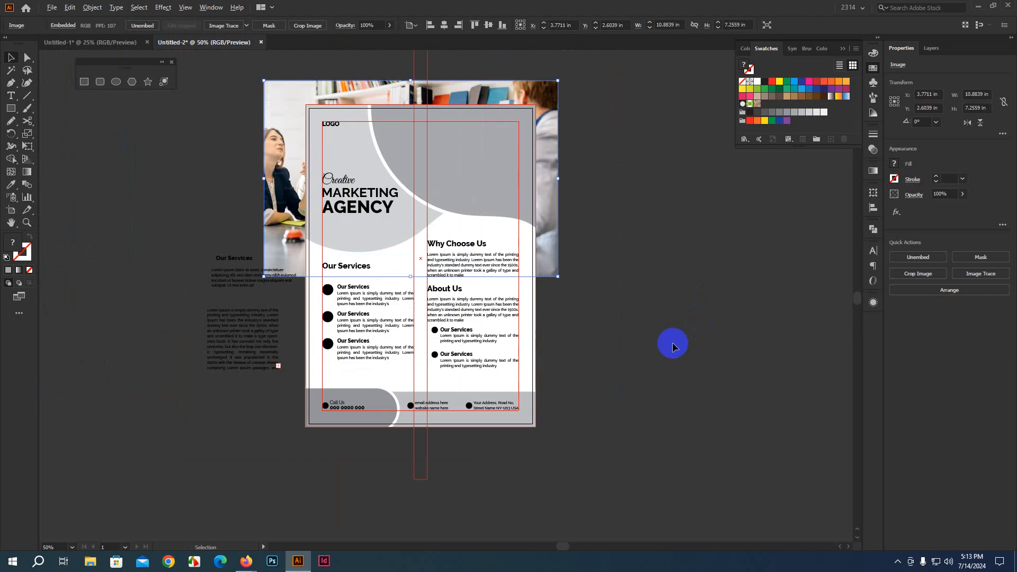
{"action": "left_click", "coordinate": [467, 172], "text": "shift"}
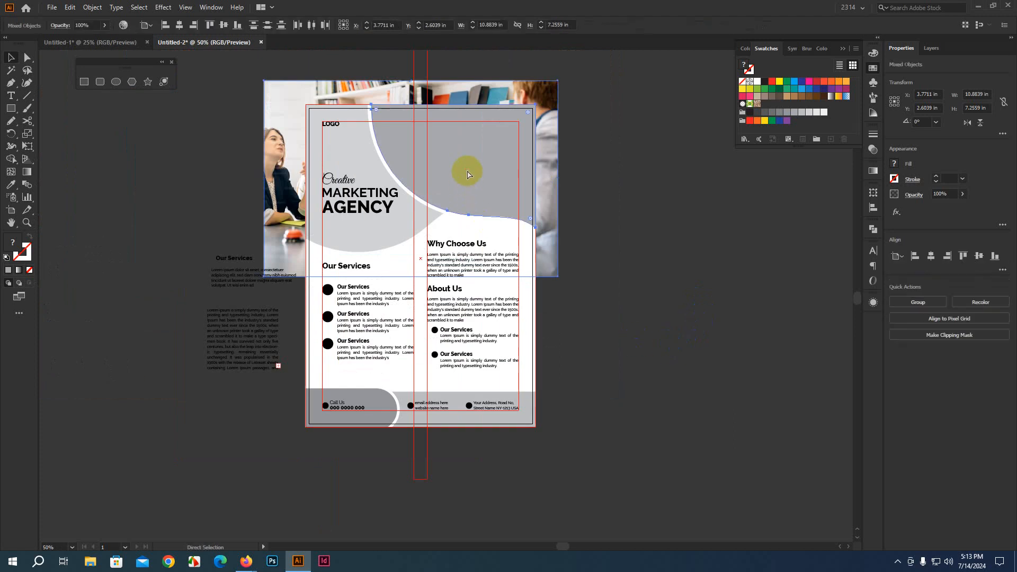
{"action": "key", "text": "ctrl+7"}
Step: Inside the header's clipping mask, enlarge the photo to about 12.15 × 8.10 in and shift it so the smiling man and handshake fill the shape
{"action": "scroll", "coordinate": [467, 173], "scroll_direction": "up", "scroll_amount": 1}
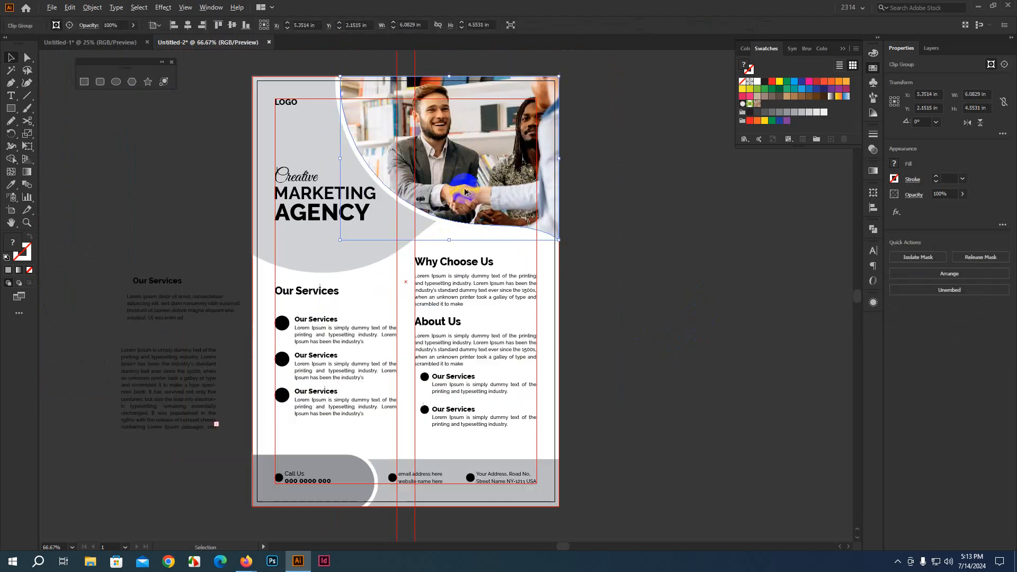
{"action": "double_click", "coordinate": [460, 181]}
{"action": "left_click", "coordinate": [460, 179]}
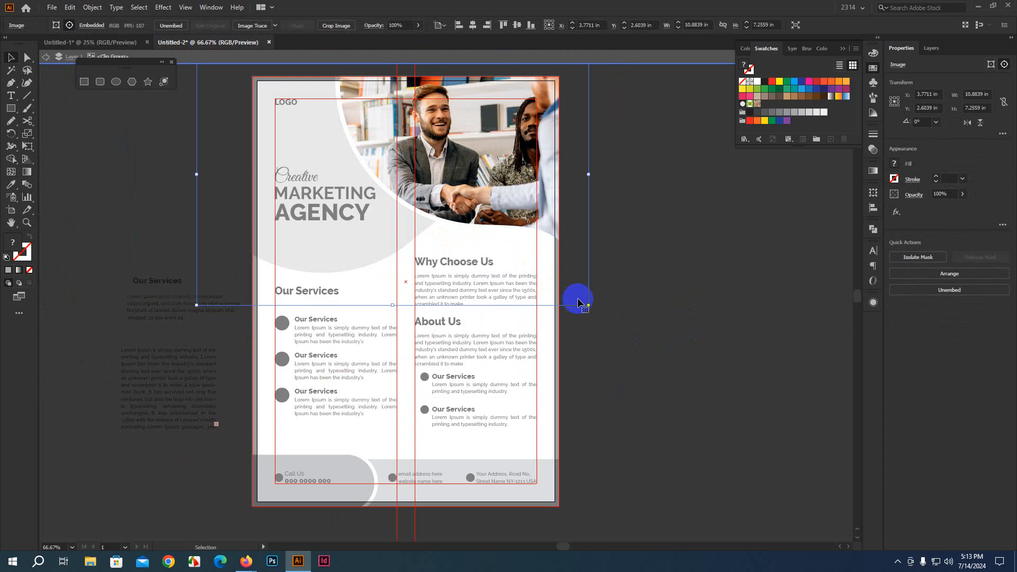
{"action": "left_click_drag", "start_coordinate": [589, 305], "coordinate": [611, 320]}
{"action": "left_click_drag", "start_coordinate": [501, 179], "coordinate": [521, 184]}
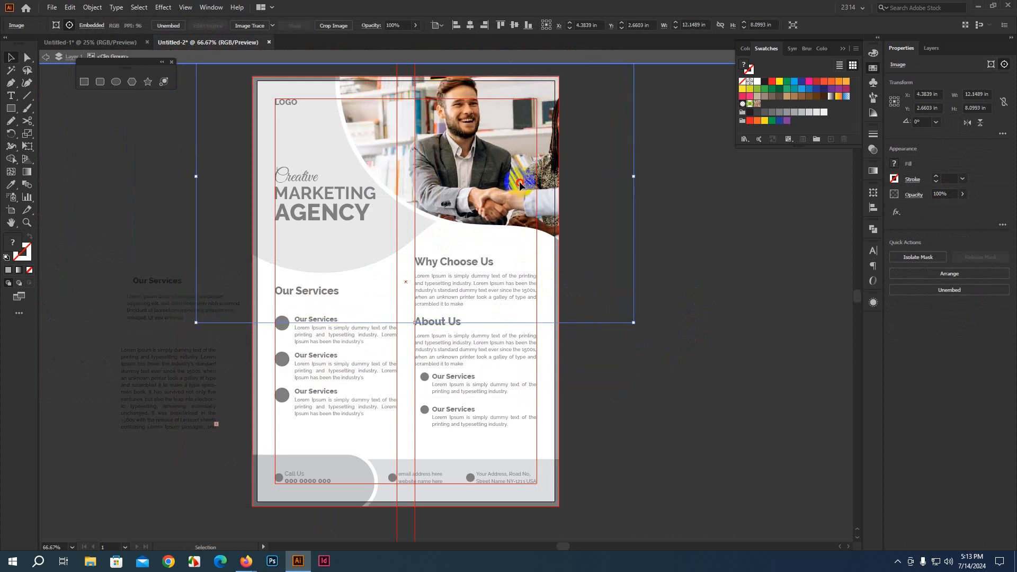
{"action": "double_click", "coordinate": [716, 347]}
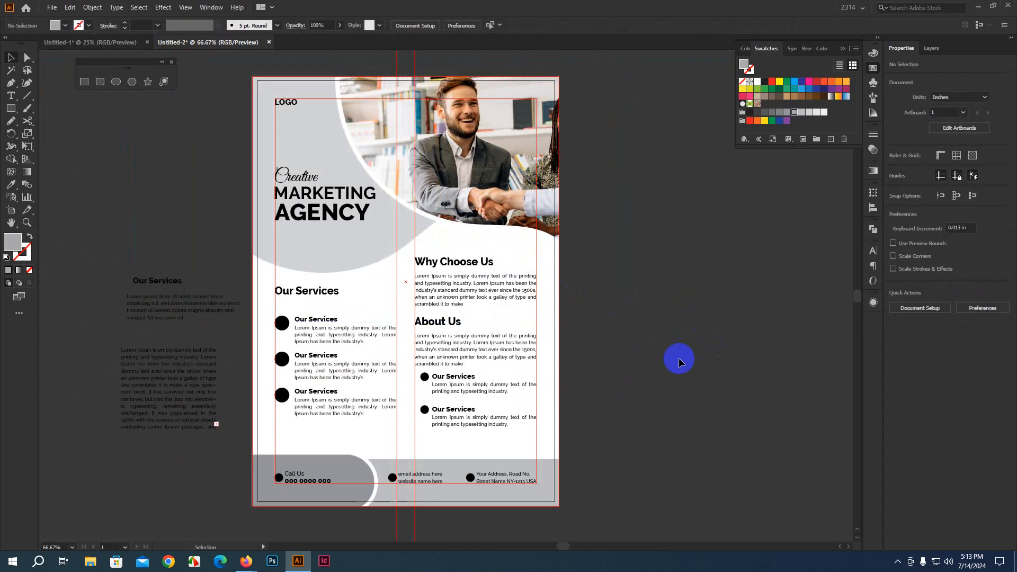
{"action": "left_click", "coordinate": [478, 215]}
{"action": "double_click", "coordinate": [478, 214]}
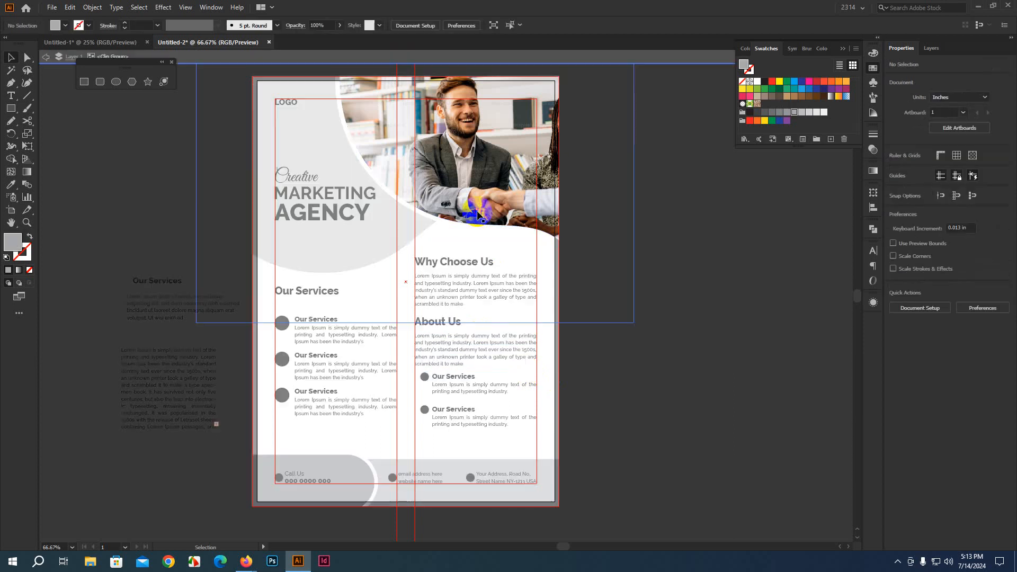
{"action": "left_click", "coordinate": [482, 194]}
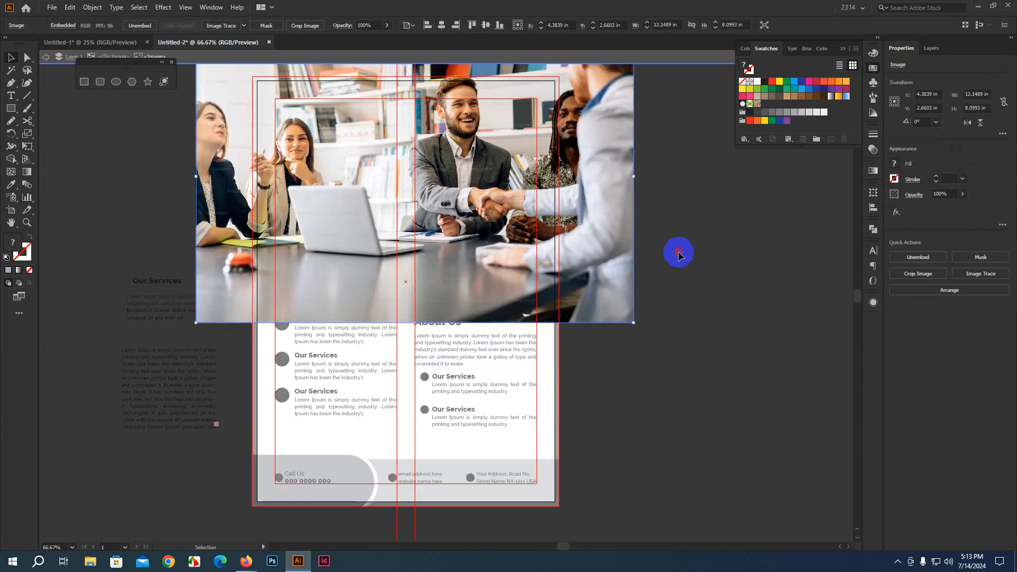
{"action": "left_click", "coordinate": [679, 253]}
{"action": "left_click", "coordinate": [561, 259]}
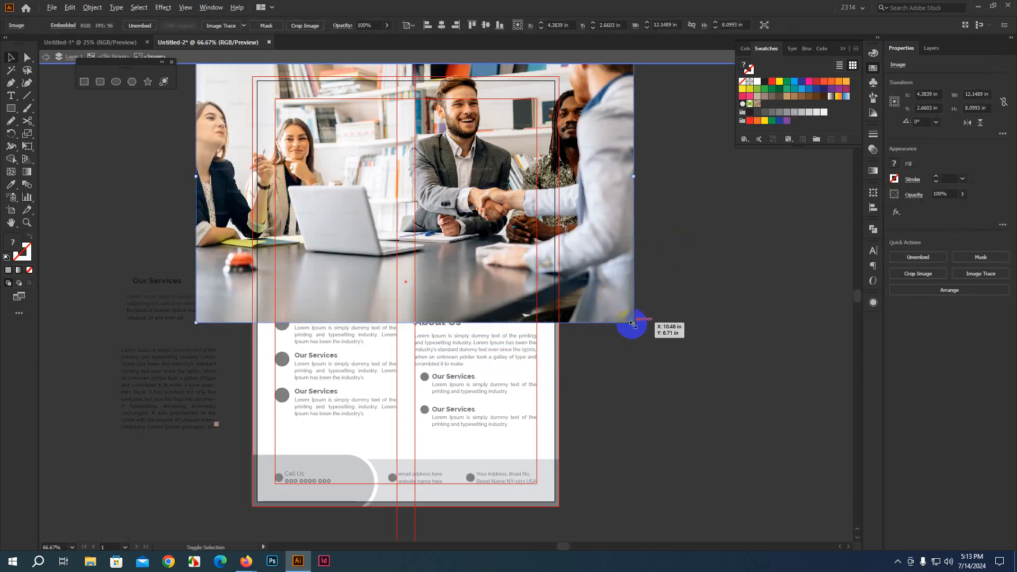
{"action": "double_click", "coordinate": [665, 313]}
Step: Inside the header's clipping mask, scale the handshake photo down proportionally to about 9.56 × 6.37 in and shift it within the shape
{"action": "left_click", "coordinate": [496, 189]}
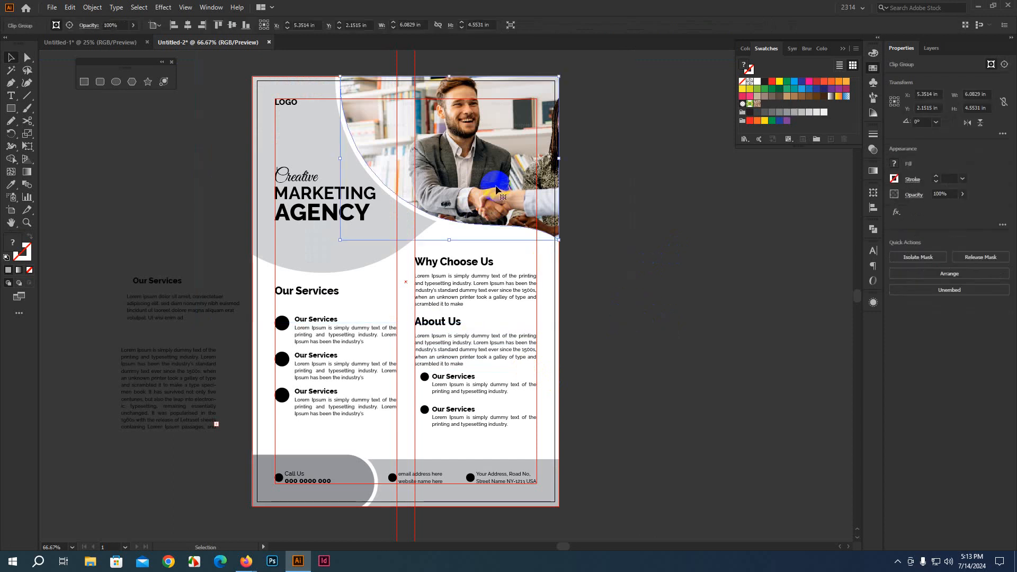
{"action": "double_click", "coordinate": [460, 175]}
{"action": "left_click", "coordinate": [628, 315]}
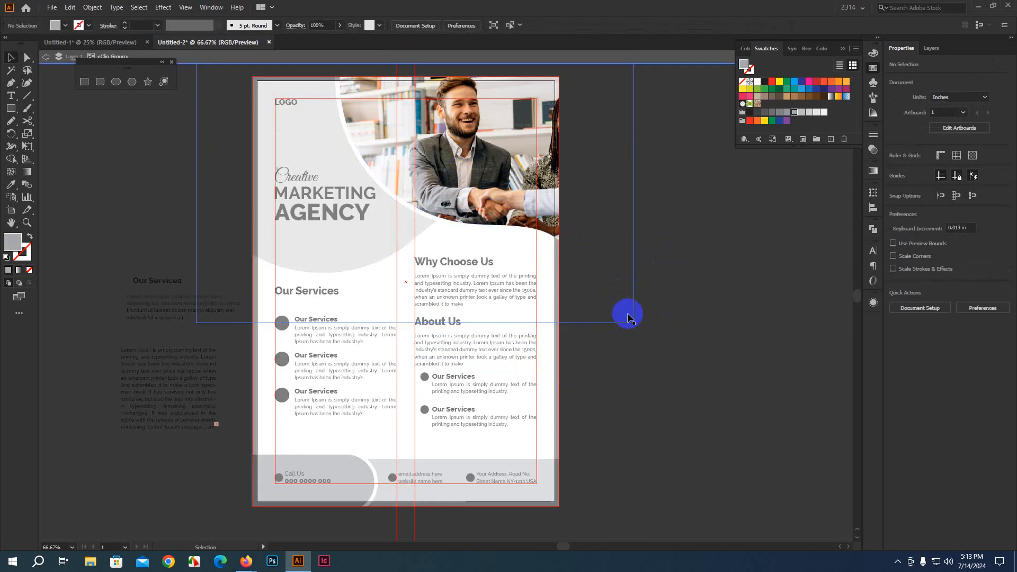
{"action": "left_click", "coordinate": [631, 322]}
{"action": "left_click_drag", "start_coordinate": [631, 322], "coordinate": [610, 293]}
{"action": "mouse_move", "coordinate": [517, 175]}
{"action": "left_mouse_down"}
{"action": "mouse_move", "coordinate": [529, 188]}
{"action": "mouse_move", "coordinate": [511, 176]}
{"action": "left_mouse_up"}
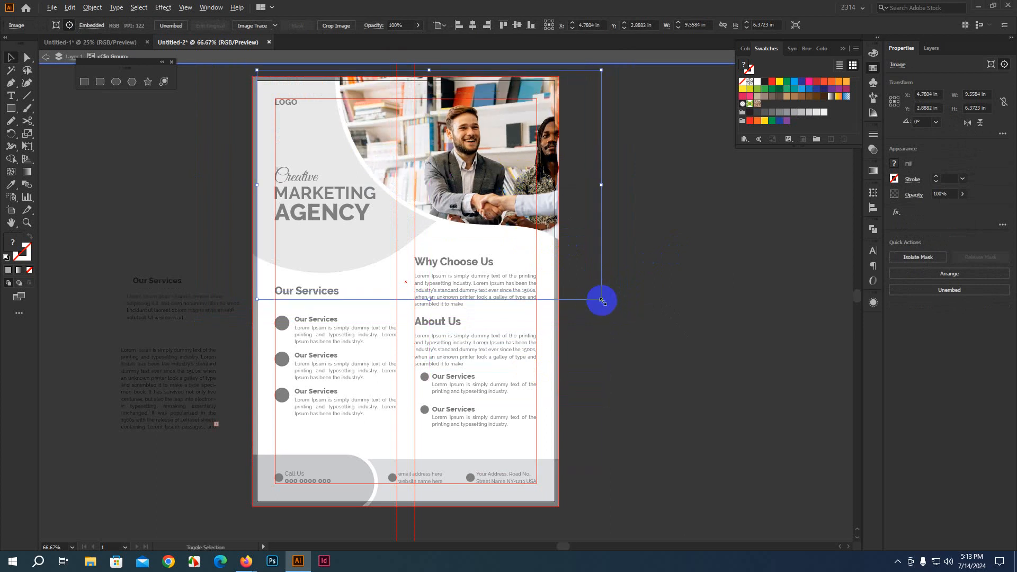
Step: Enlarge the masked handshake photo to about 11.71 × 7.81 in, nudge it to frame the smiling man and handshake, and leave the mask
{"action": "left_click_drag", "start_coordinate": [601, 301], "coordinate": [624, 315]}
{"action": "left_click", "coordinate": [541, 199]}
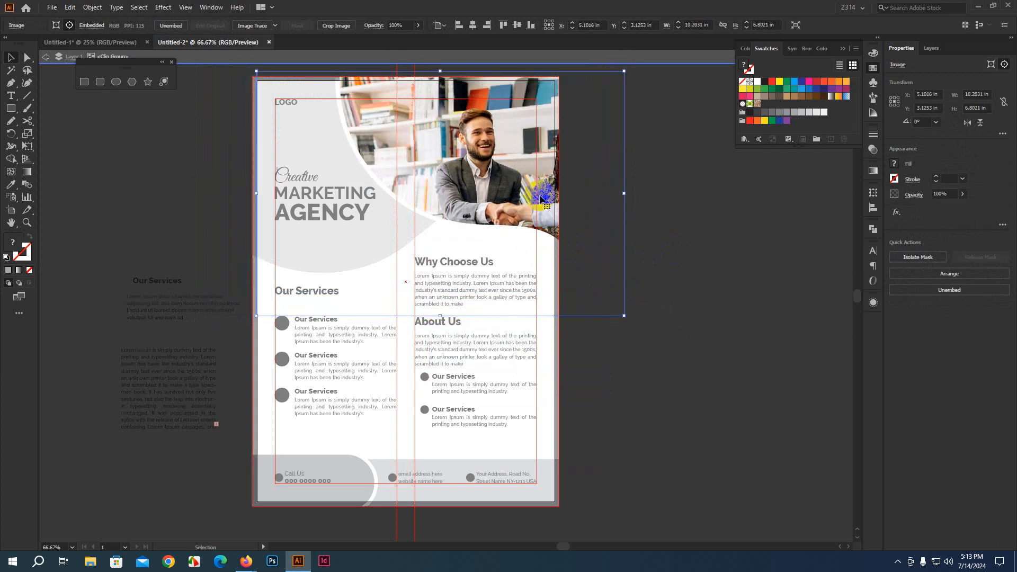
{"action": "left_click_drag", "start_coordinate": [623, 317], "coordinate": [625, 309]}
{"action": "left_click", "coordinate": [501, 186]}
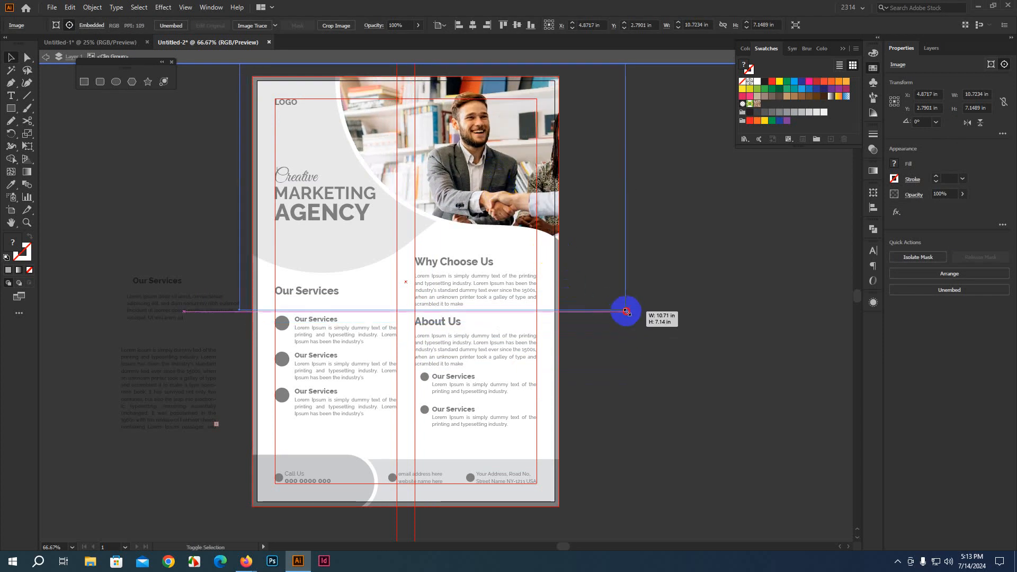
{"action": "mouse_move", "coordinate": [627, 311]}
{"action": "left_mouse_down"}
{"action": "mouse_move", "coordinate": [642, 320]}
{"action": "mouse_move", "coordinate": [636, 325]}
{"action": "left_mouse_up"}
{"action": "left_click", "coordinate": [498, 199]}
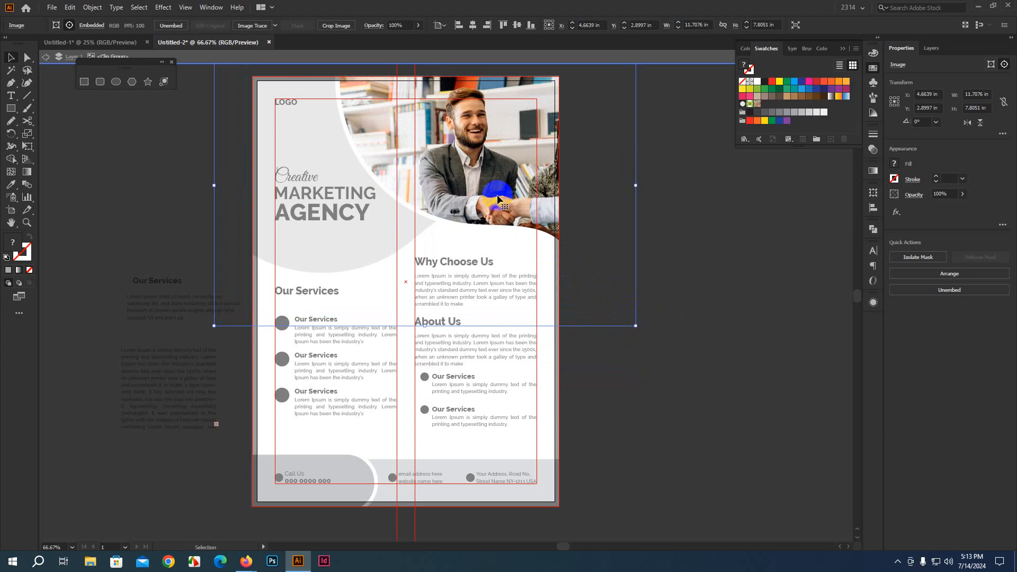
{"action": "mouse_move", "coordinate": [498, 198]}
{"action": "left_mouse_down"}
{"action": "mouse_move", "coordinate": [503, 207]}
{"action": "mouse_move", "coordinate": [494, 196]}
{"action": "left_mouse_up"}
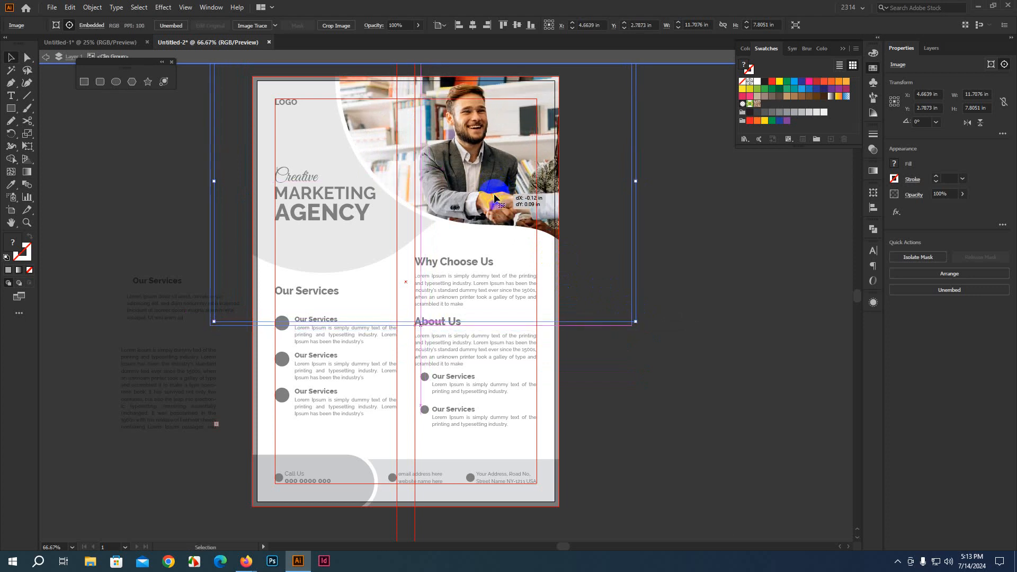
{"action": "left_click", "coordinate": [719, 302]}
Step: Switch to the Freepik flyer template results in Firefox and open the yellow digital marketing agency flyer
{"action": "scroll", "coordinate": [655, 325], "scroll_direction": "down", "scroll_amount": 2}
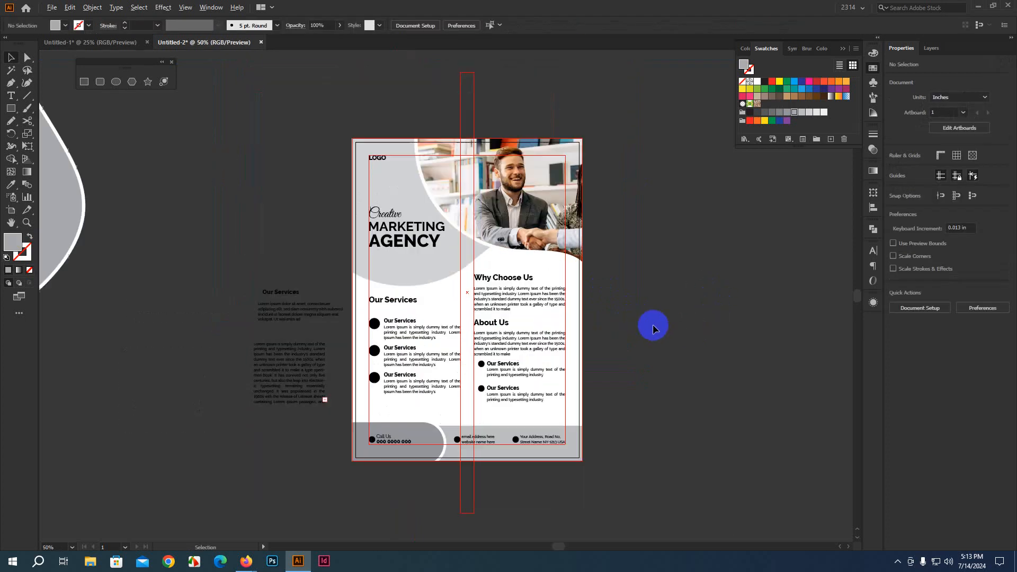
{"action": "left_click_drag", "start_coordinate": [688, 368], "coordinate": [540, 283]}
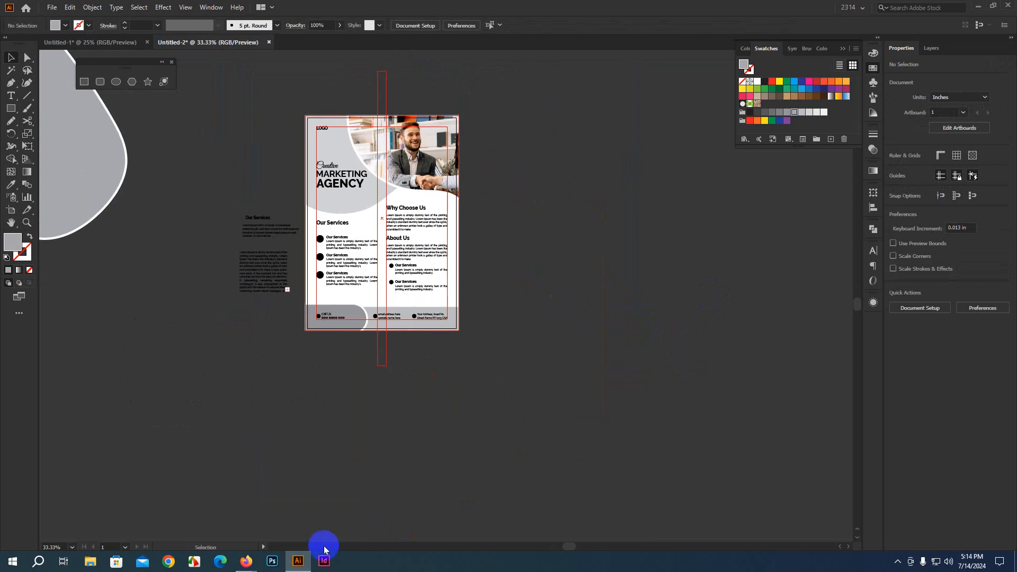
{"action": "mouse_move", "coordinate": [246, 561]}
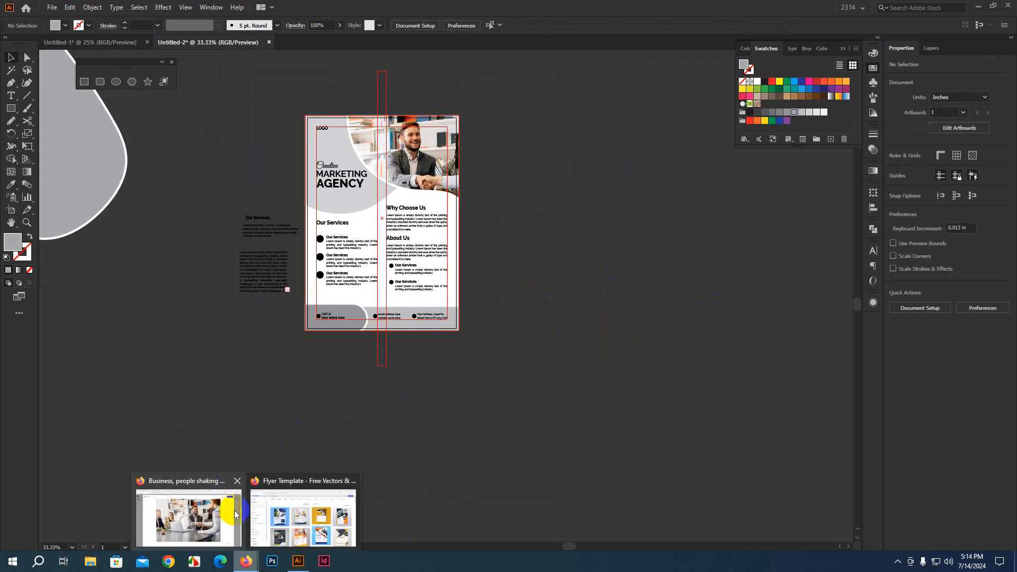
{"action": "left_click", "coordinate": [303, 516]}
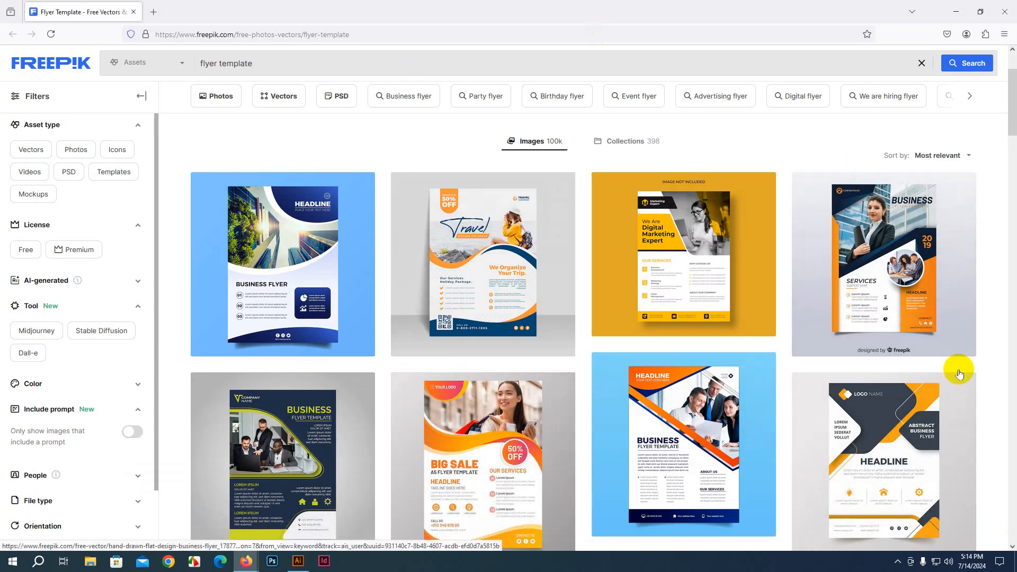
{"action": "scroll", "coordinate": [705, 492], "scroll_direction": "down", "scroll_amount": 2}
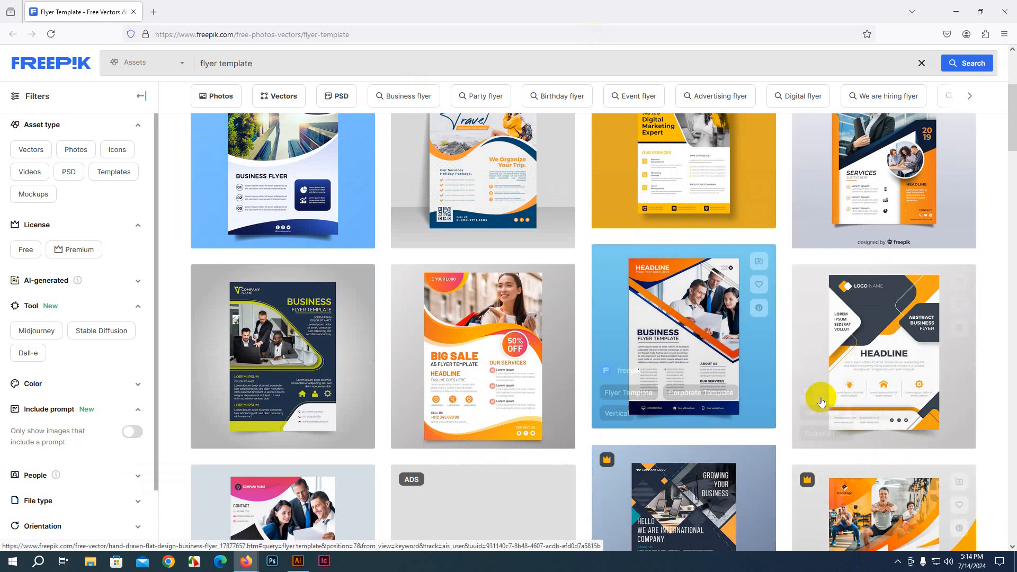
{"action": "scroll", "coordinate": [848, 403], "scroll_direction": "up", "scroll_amount": 2}
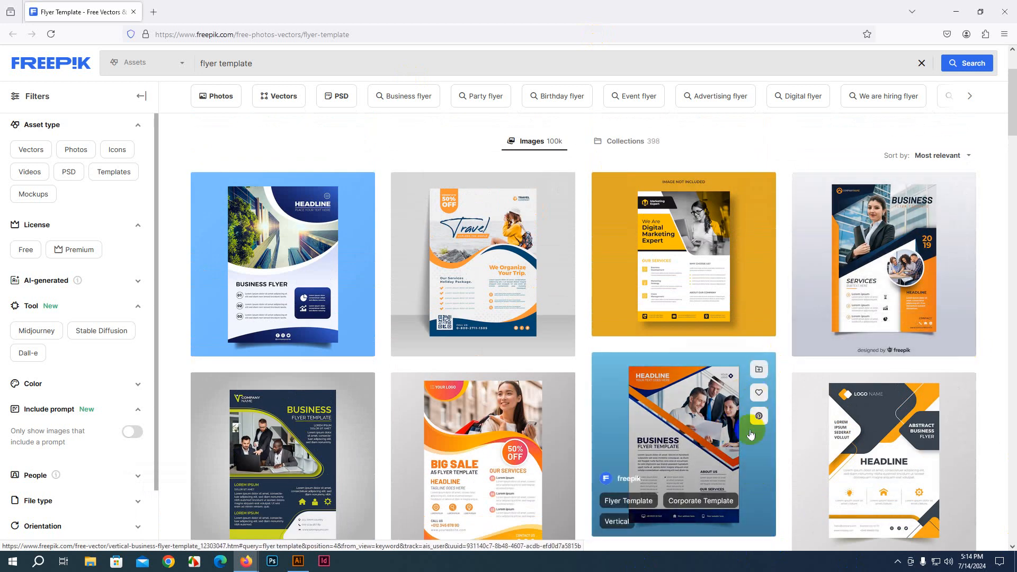
{"action": "left_click", "coordinate": [693, 317]}
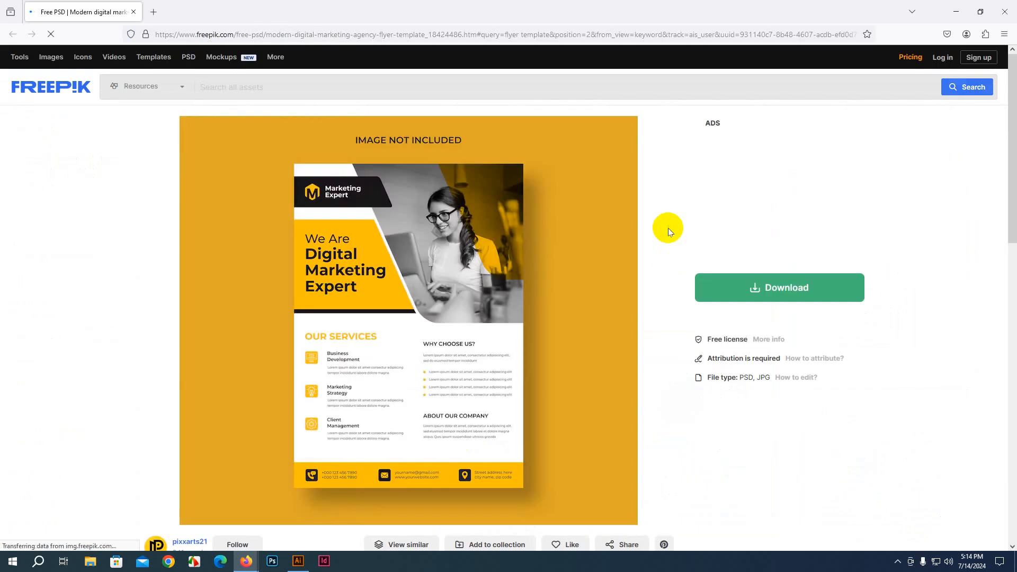
Step: Capture the yellow flyer's preview image with Firefox's screenshot tool and copy it
{"action": "right_click", "coordinate": [144, 155]}
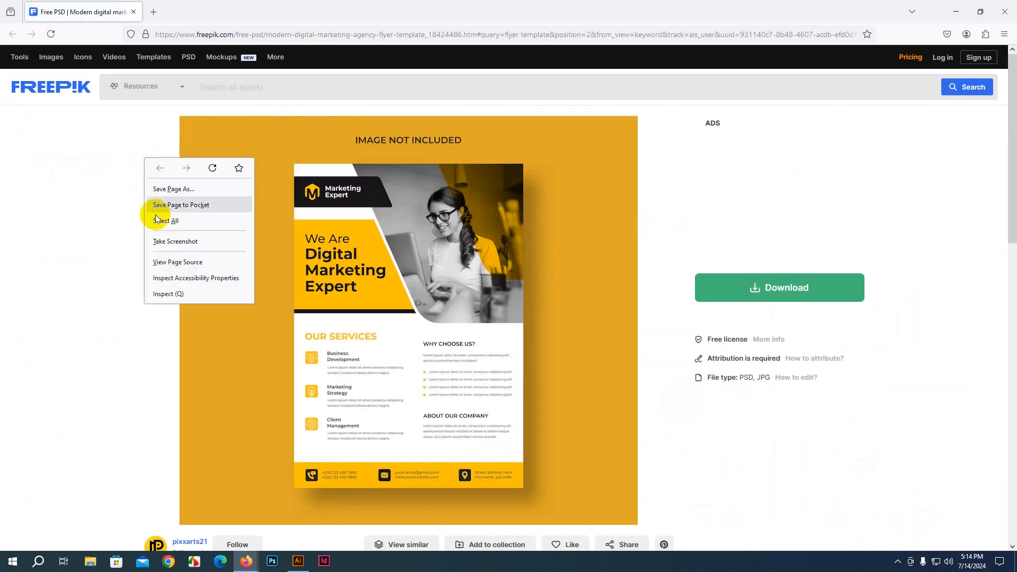
{"action": "left_click", "coordinate": [158, 237]}
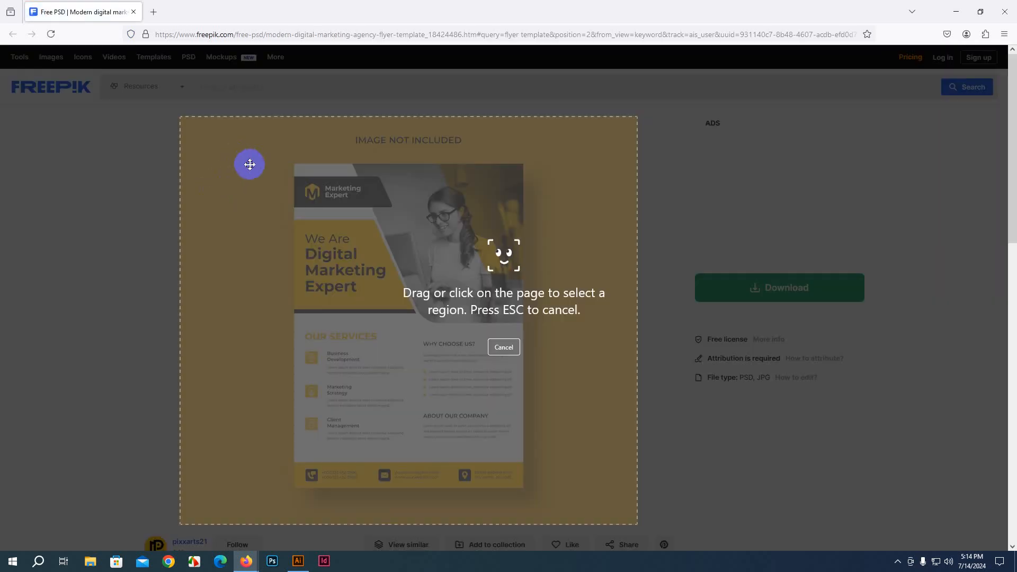
{"action": "left_click", "coordinate": [249, 163]}
{"action": "left_click", "coordinate": [560, 513]}
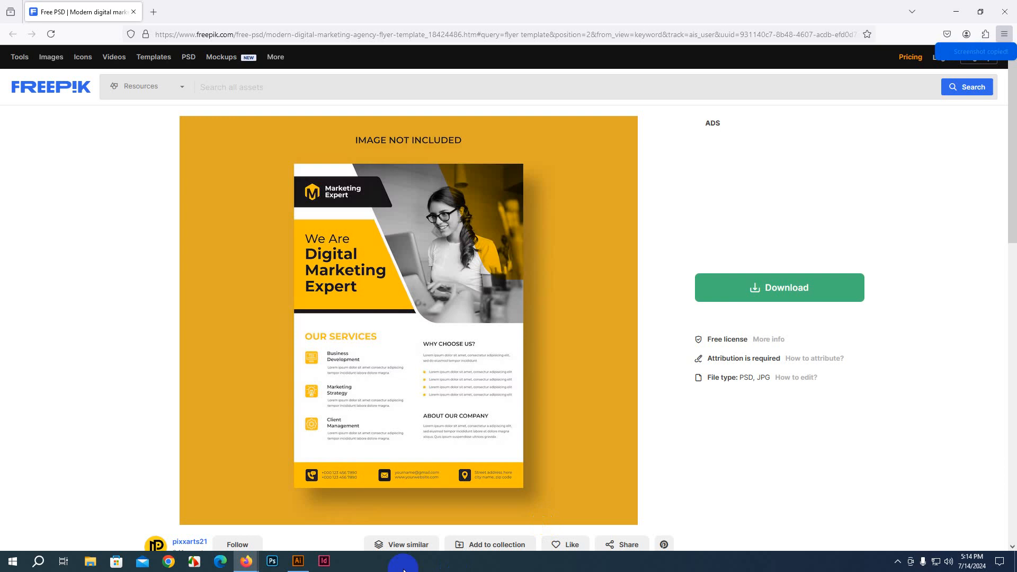
Step: Switch to Illustrator, paste the reference flyer screenshot and place it beside the artboard, clear of the page
{"action": "left_click", "coordinate": [307, 566]}
{"action": "key", "text": "ctrl+v"}
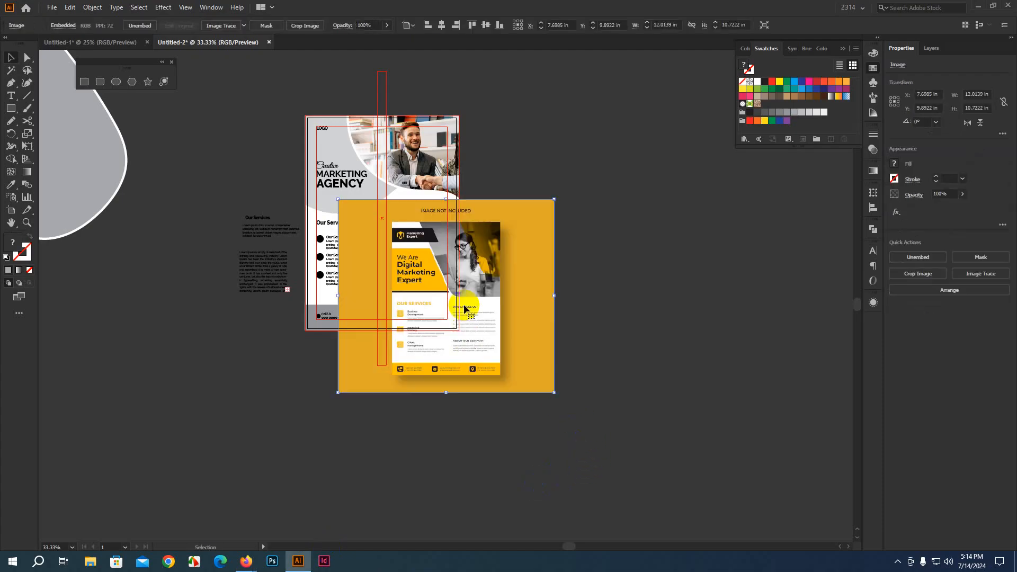
{"action": "left_click_drag", "start_coordinate": [486, 316], "coordinate": [589, 254]}
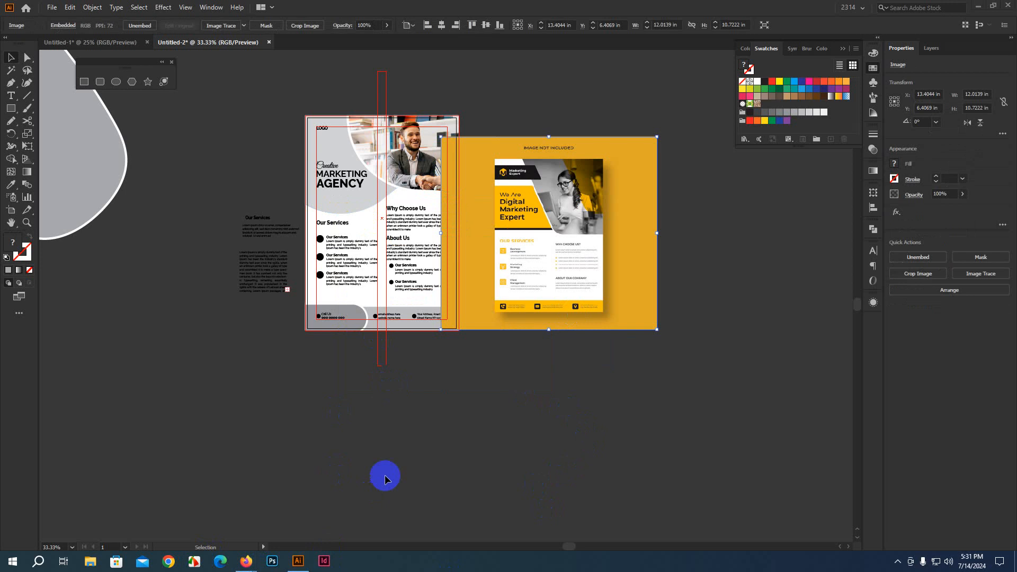
{"action": "scroll", "coordinate": [316, 412], "scroll_direction": "up", "scroll_amount": 1}
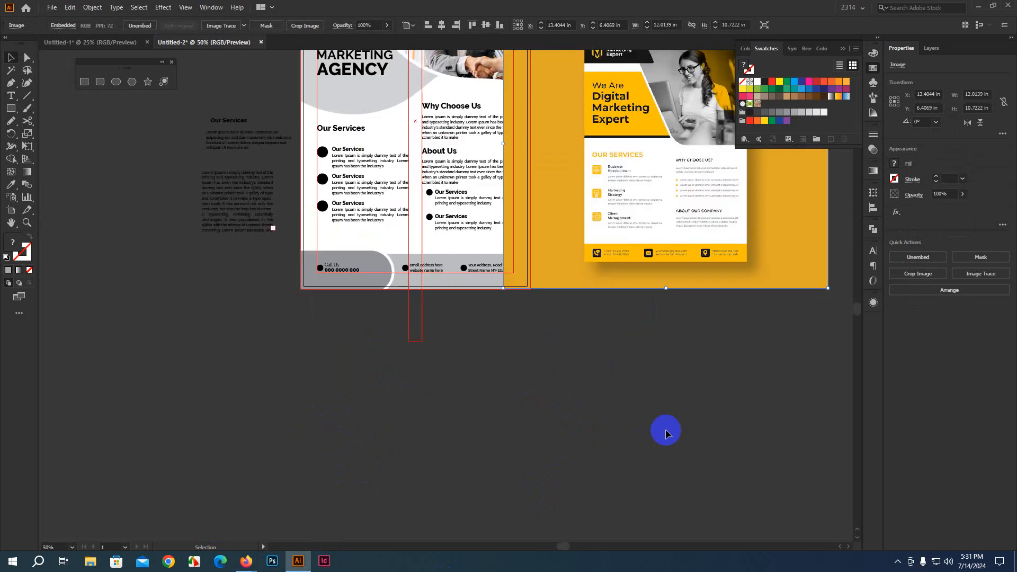
{"action": "left_click_drag", "start_coordinate": [666, 430], "coordinate": [521, 546]}
{"action": "left_click_drag", "start_coordinate": [555, 297], "coordinate": [593, 313]}
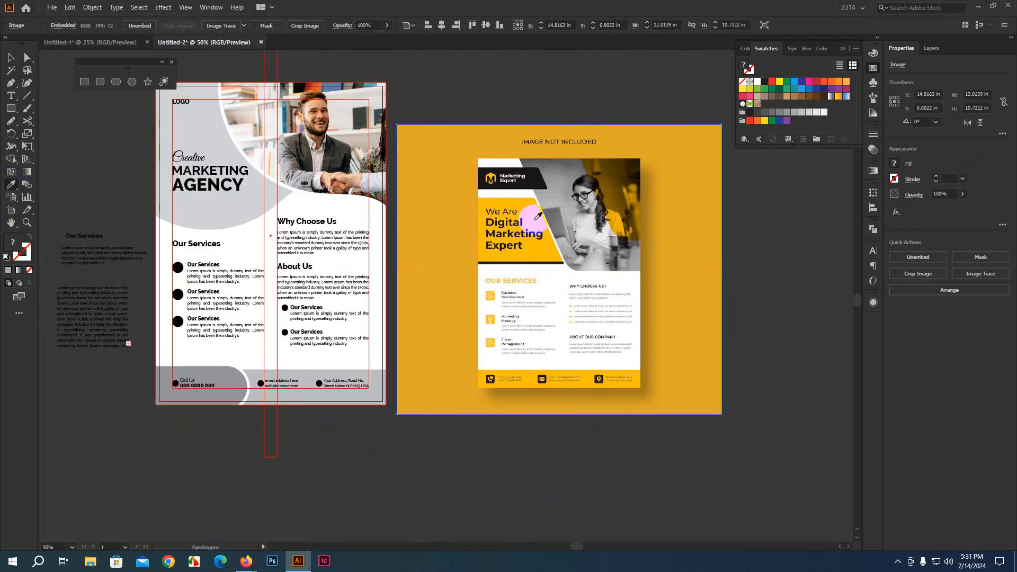
Step: Sample the reference flyer's yellow (R=255 G=192 B=0) and its near-black with the Eyedropper and save each as a global process swatch
{"action": "left_click", "coordinate": [537, 218]}
{"action": "left_click", "coordinate": [832, 140]}
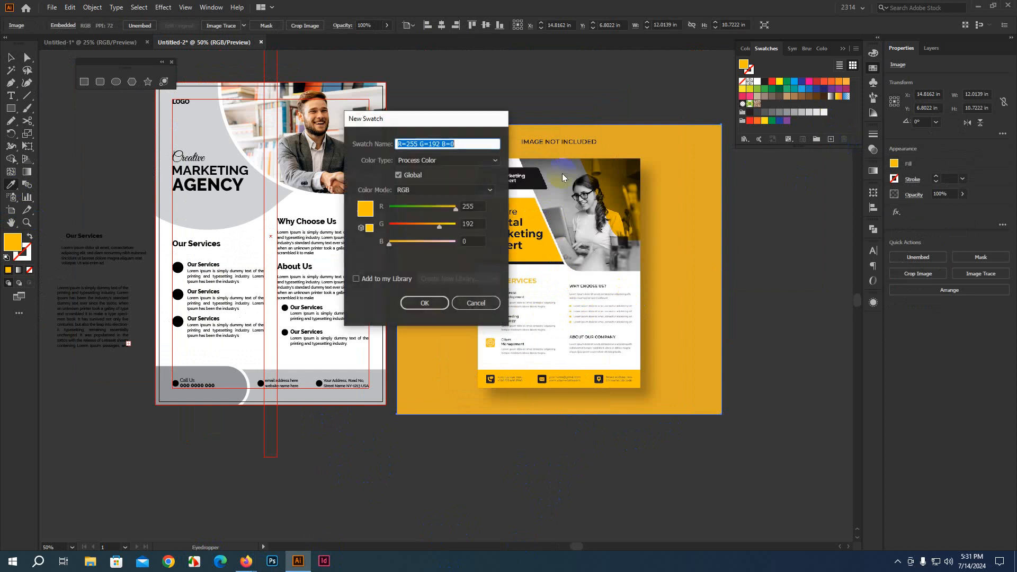
{"action": "left_click", "coordinate": [425, 304]}
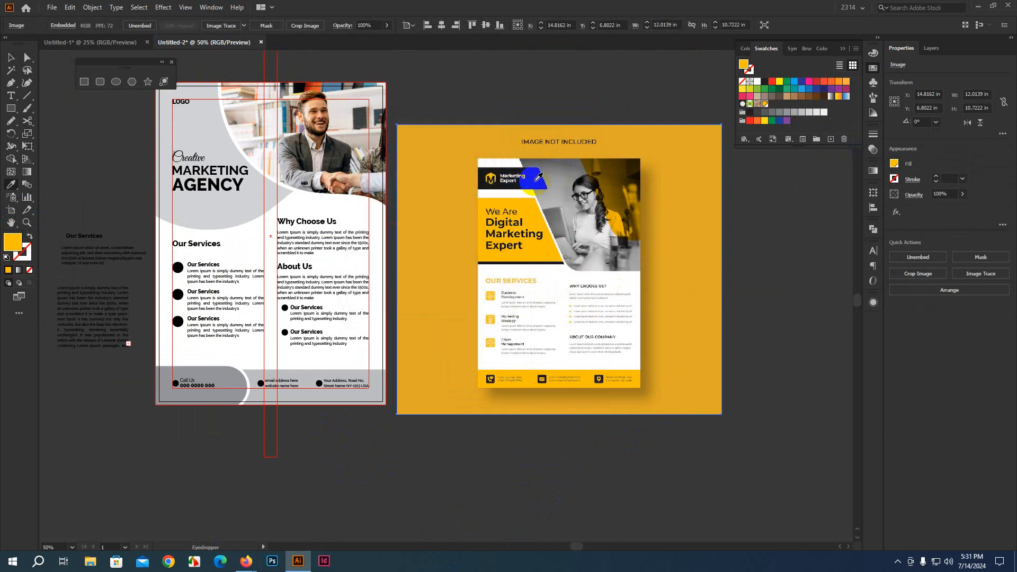
{"action": "left_click", "coordinate": [830, 141]}
{"action": "left_click", "coordinate": [429, 306]}
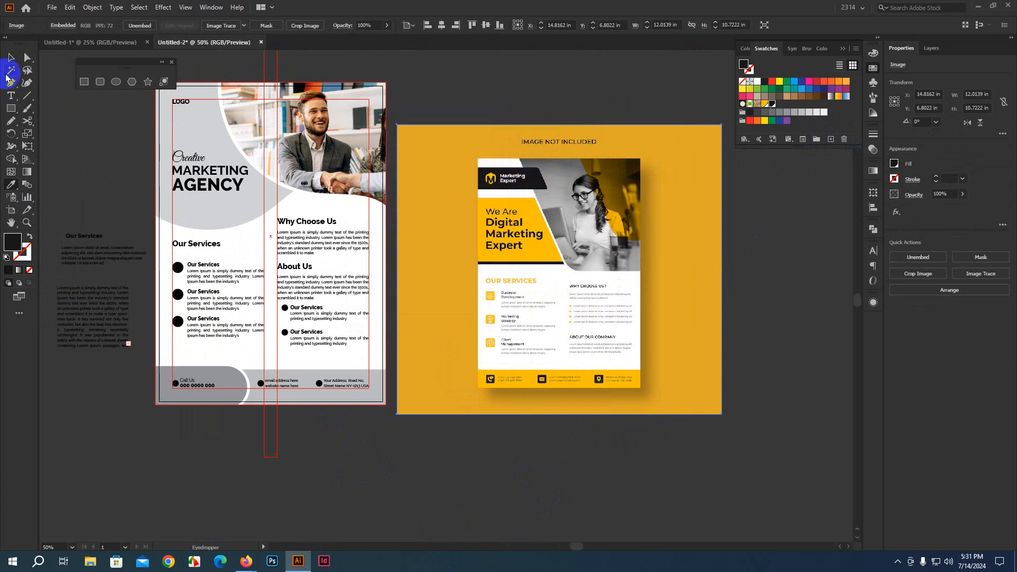
Step: Move the reference image slightly farther away from the flyer and deselect it
{"action": "left_click", "coordinate": [11, 57]}
{"action": "left_click_drag", "start_coordinate": [485, 264], "coordinate": [524, 260]}
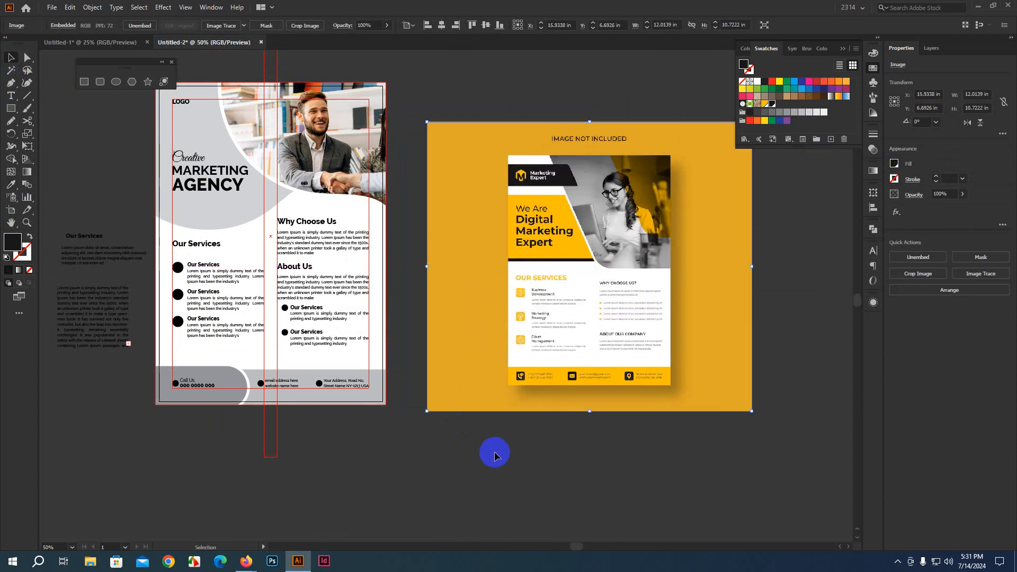
{"action": "scroll", "coordinate": [517, 459], "scroll_direction": "down", "scroll_amount": 1}
{"action": "left_click", "coordinate": [529, 461]}
{"action": "scroll", "coordinate": [169, 152], "scroll_direction": "up", "scroll_amount": 2}
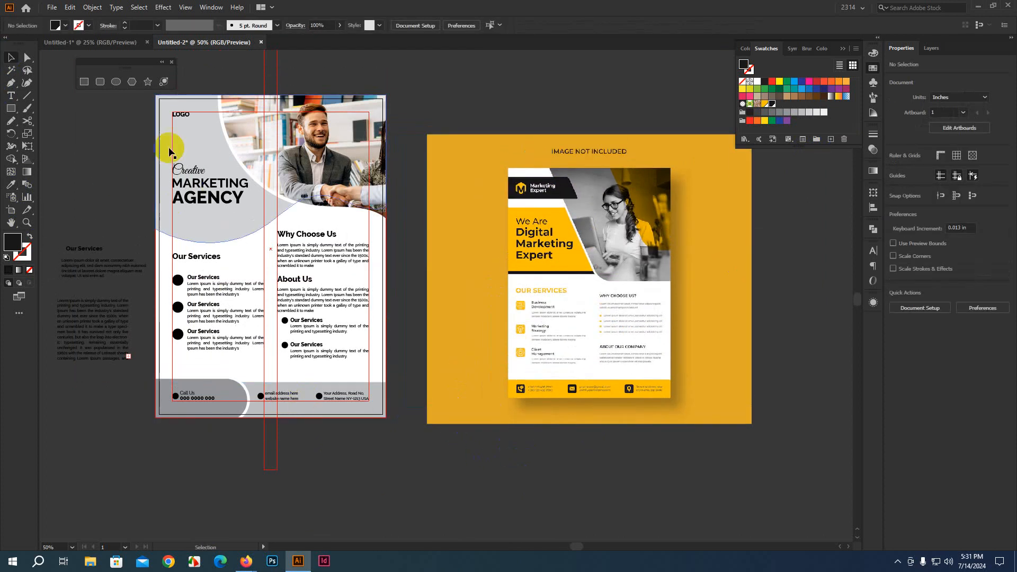
Step: Fill the light grey curved header shape with the saved yellow swatch and deselect it
{"action": "left_click", "coordinate": [185, 139]}
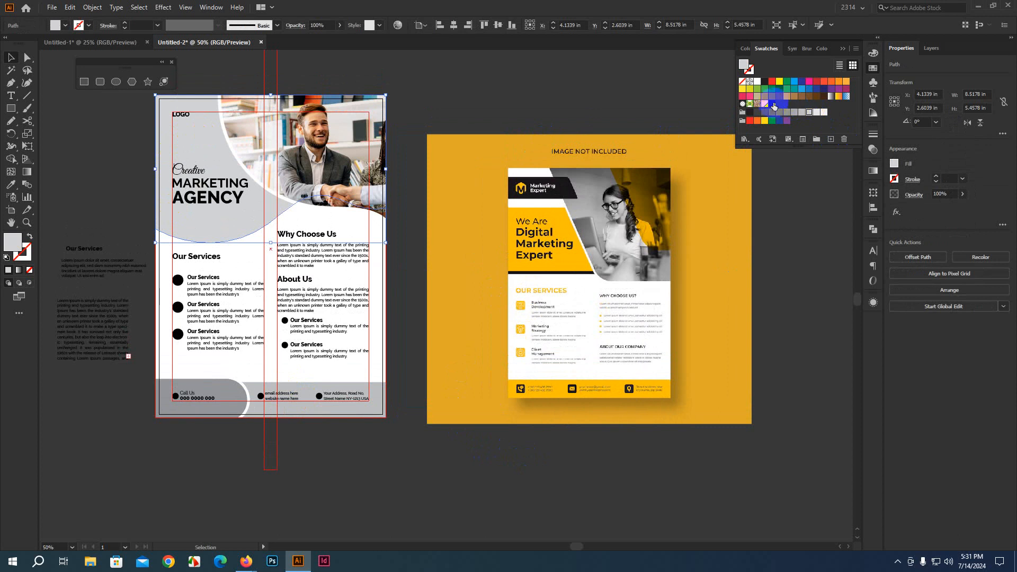
{"action": "left_click", "coordinate": [764, 106]}
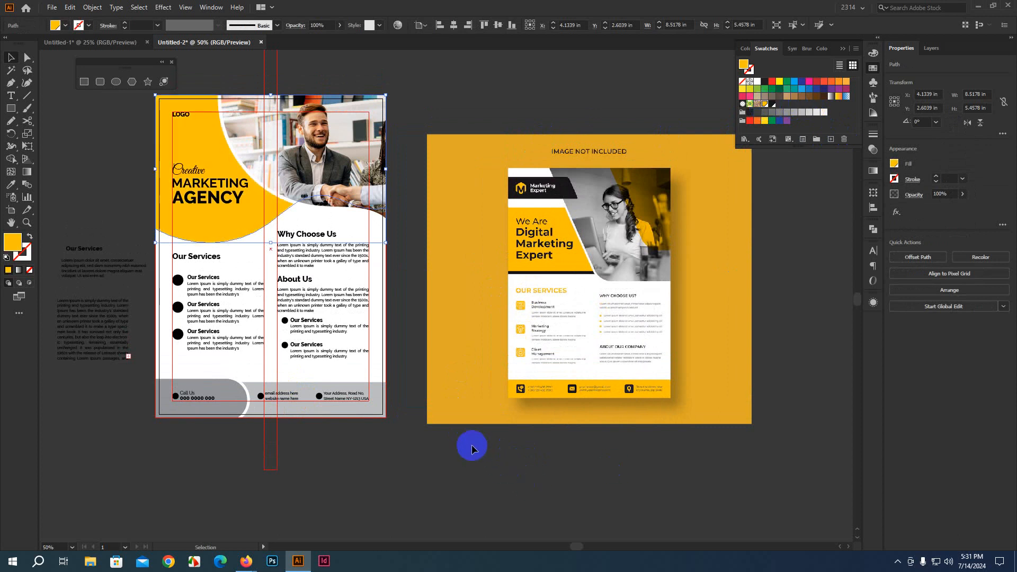
{"action": "scroll", "coordinate": [471, 445], "scroll_direction": "down", "scroll_amount": 3}
{"action": "left_click", "coordinate": [436, 471]}
{"action": "scroll", "coordinate": [417, 477], "scroll_direction": "up", "scroll_amount": 1}
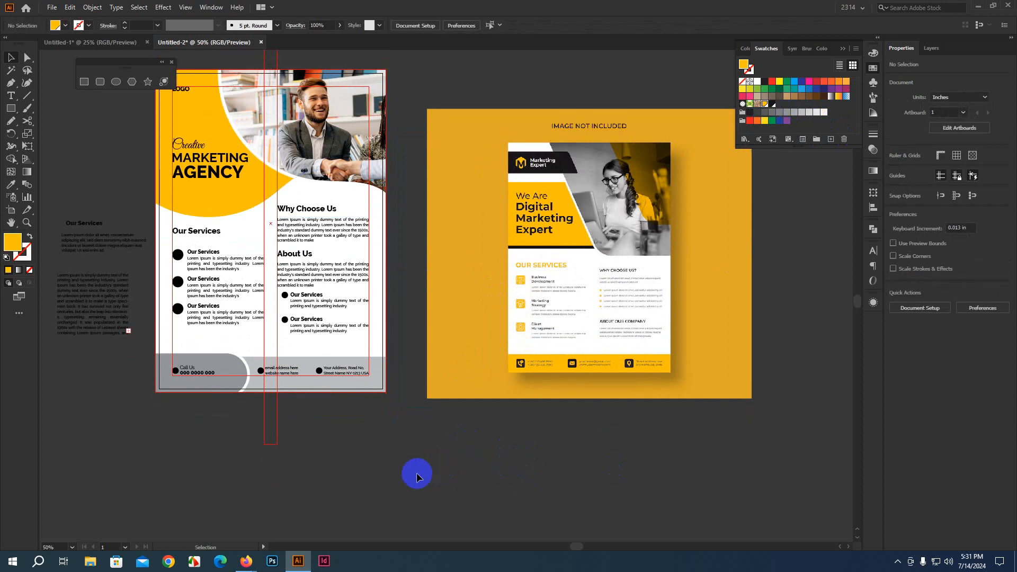
Step: Try the near-black swatch on the footer's light grey bar, then fill the bar with the yellow swatch instead
{"action": "left_click", "coordinate": [337, 390]}
{"action": "left_click", "coordinate": [773, 104]}
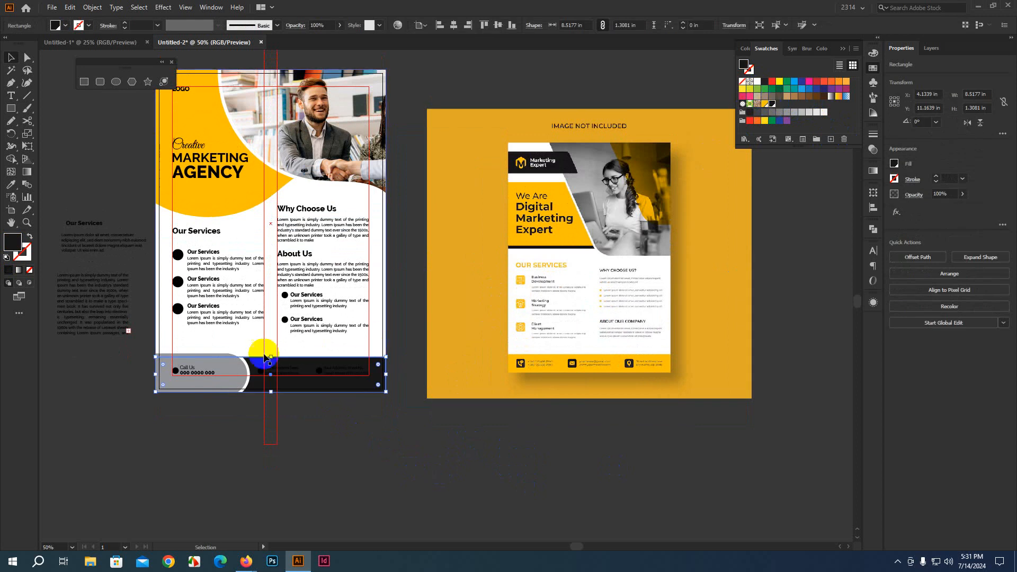
{"action": "left_click", "coordinate": [764, 104]}
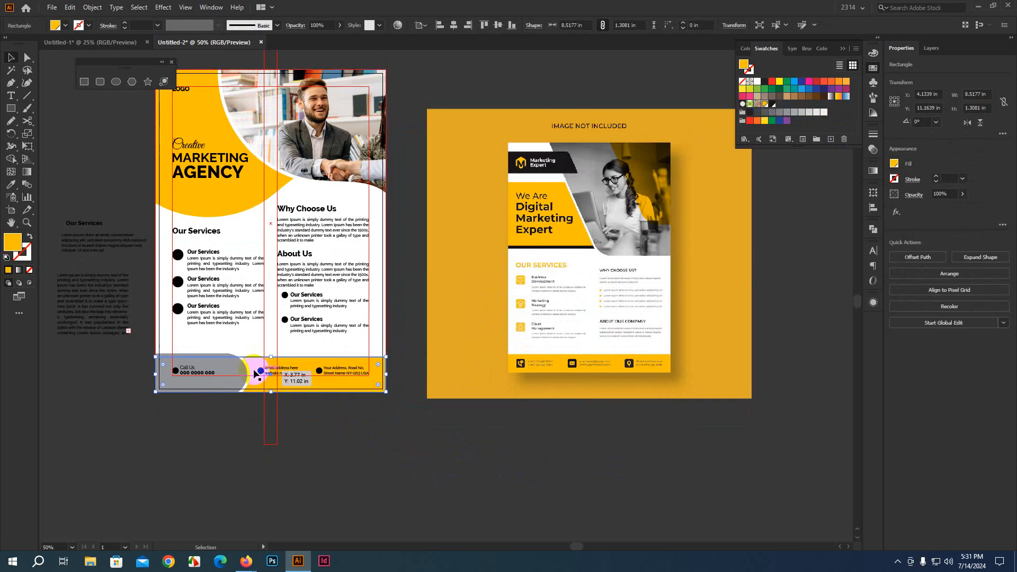
Step: Fill the footer's grey rounded shape behind the phone details with the saved near-black swatch and deselect it
{"action": "left_click", "coordinate": [233, 378]}
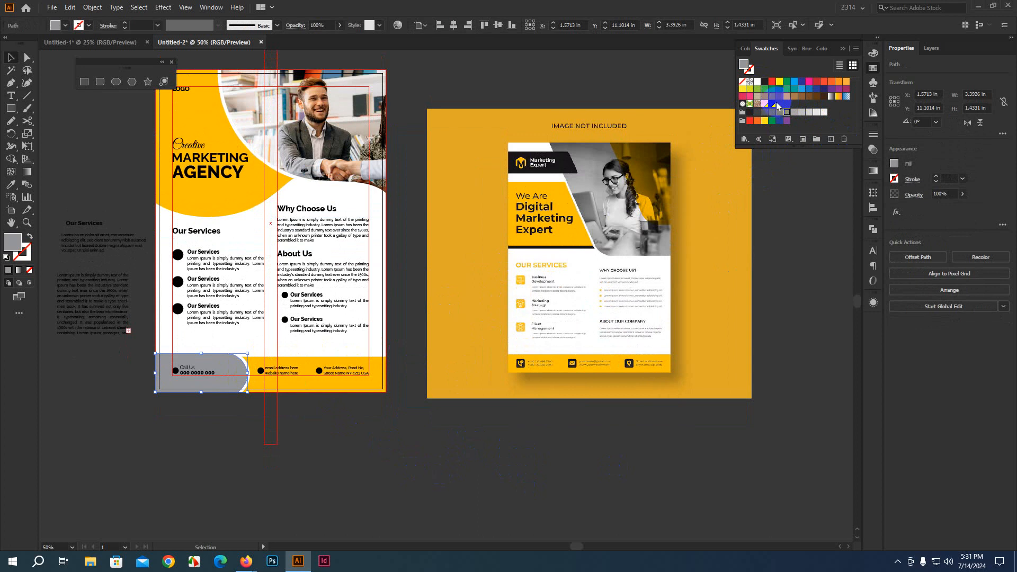
{"action": "left_click", "coordinate": [772, 104]}
{"action": "left_click", "coordinate": [312, 414]}
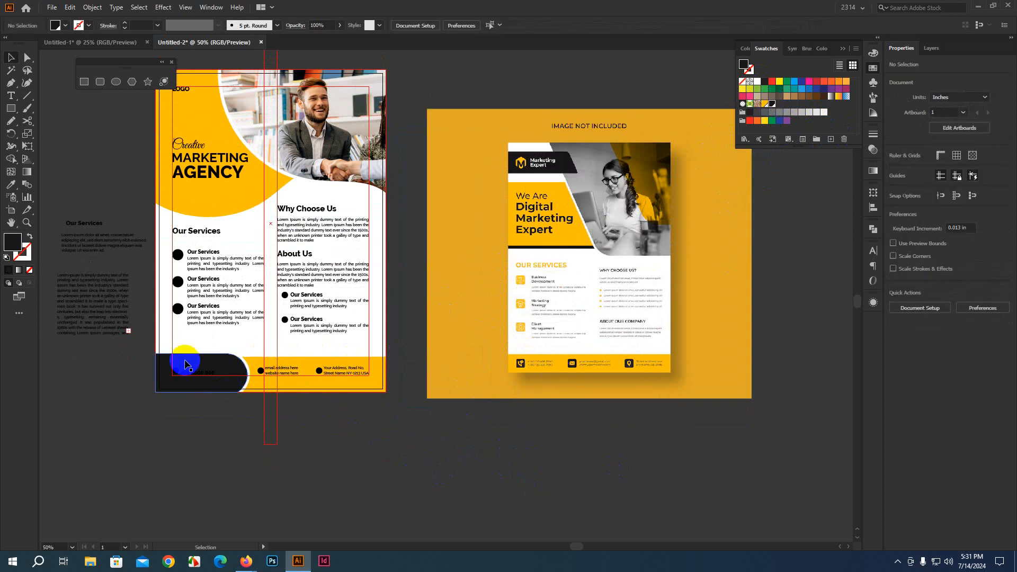
Step: Fill the footer's Call Us text and its icon circle with white and deselect them
{"action": "scroll", "coordinate": [192, 379], "scroll_direction": "up", "scroll_amount": 2}
{"action": "left_click", "coordinate": [184, 374]}
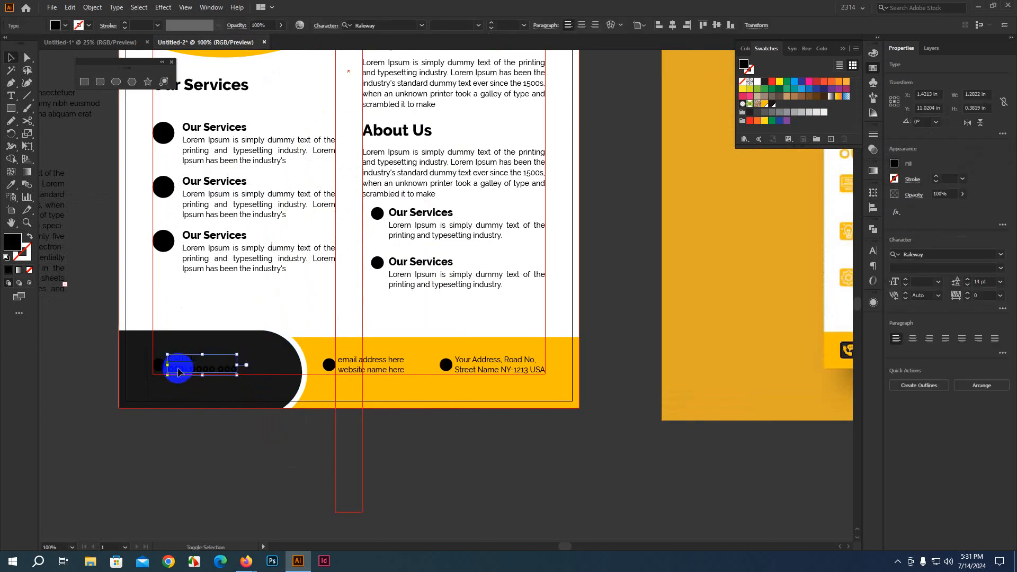
{"action": "scroll", "coordinate": [158, 369], "scroll_direction": "up", "scroll_amount": 3}
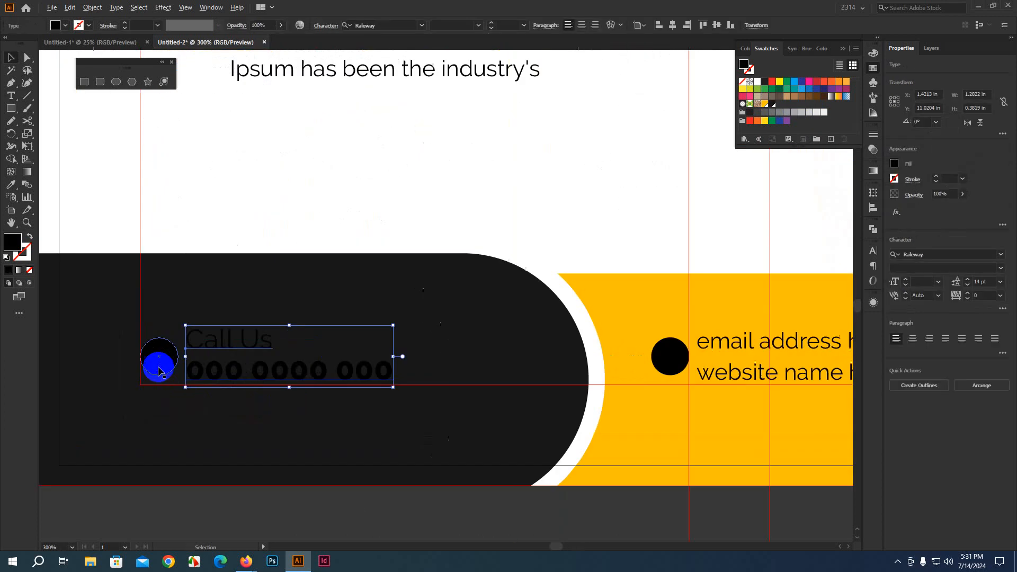
{"action": "left_click", "coordinate": [159, 369], "text": "shift"}
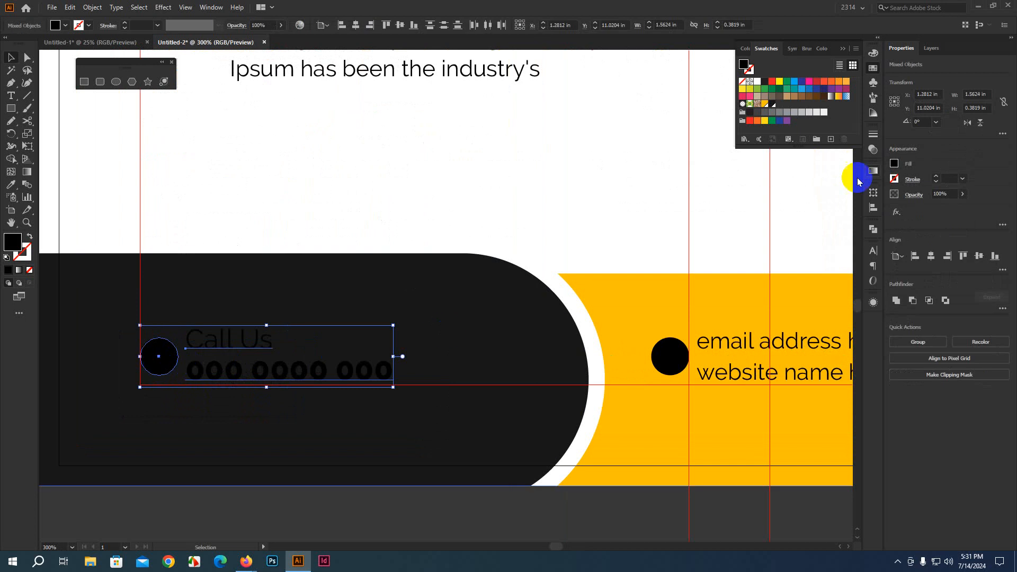
{"action": "left_click", "coordinate": [756, 82]}
{"action": "scroll", "coordinate": [602, 287], "scroll_direction": "down", "scroll_amount": 4}
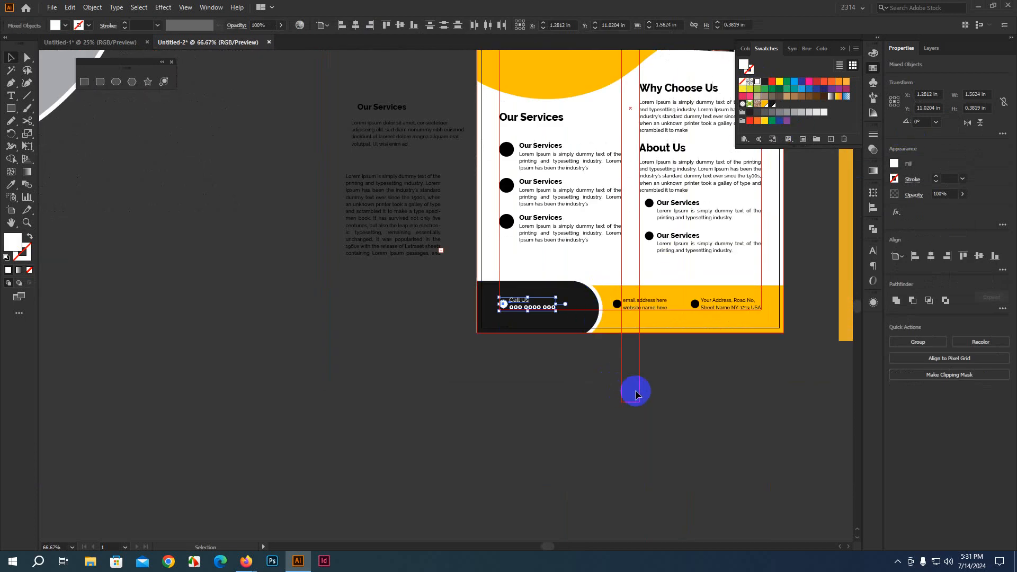
{"action": "left_click_drag", "start_coordinate": [691, 390], "coordinate": [443, 429]}
{"action": "left_click", "coordinate": [510, 447]}
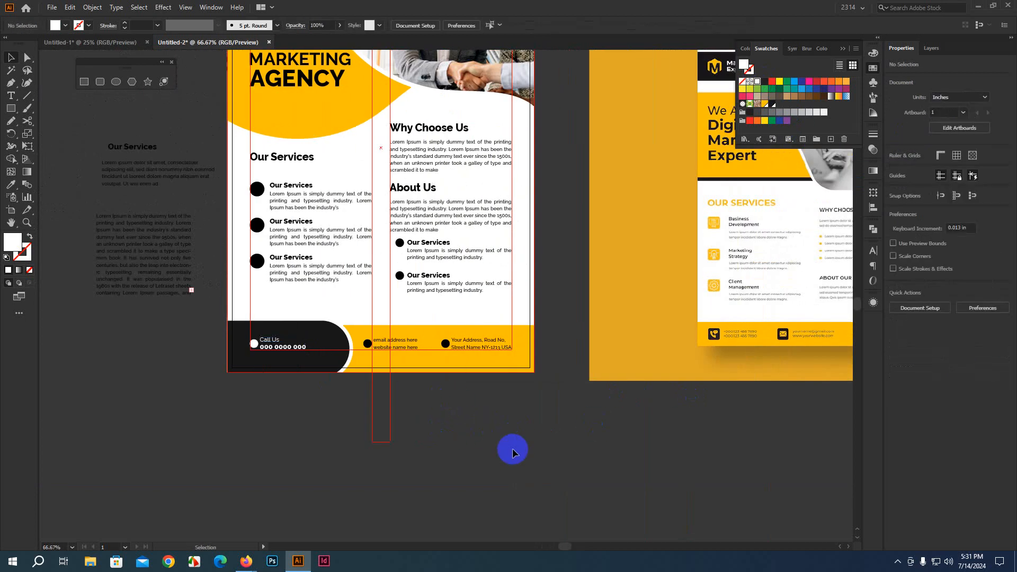
Step: Fill the footer's email/website text, address text and both of their icon circles with white
{"action": "scroll", "coordinate": [419, 392], "scroll_direction": "up", "scroll_amount": 1}
{"action": "scroll", "coordinate": [418, 392], "scroll_direction": "up", "scroll_amount": 3}
{"action": "left_click", "coordinate": [262, 263]}
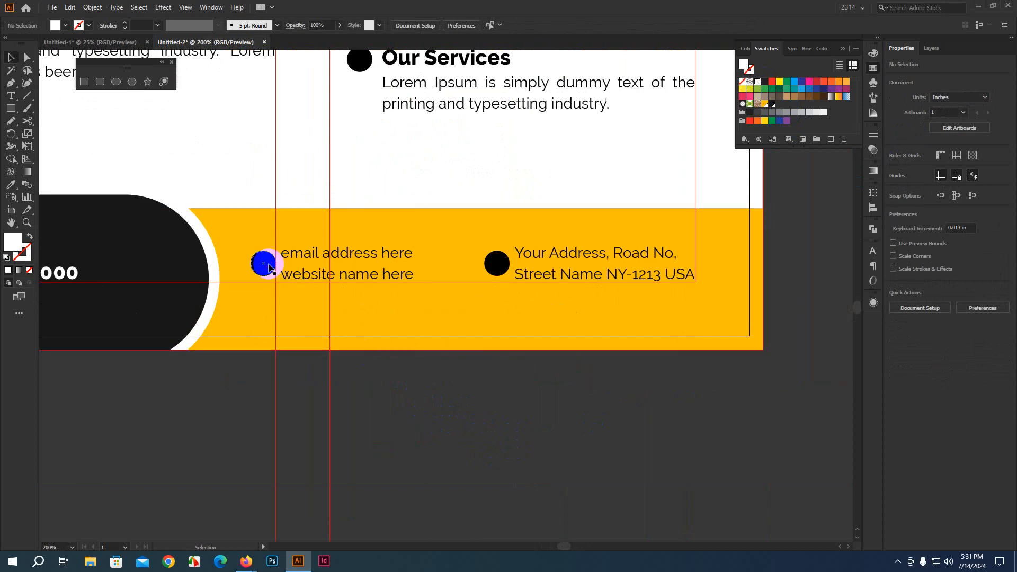
{"action": "left_click", "coordinate": [362, 275], "text": "shift"}
{"action": "left_click", "coordinate": [502, 266], "text": "shift"}
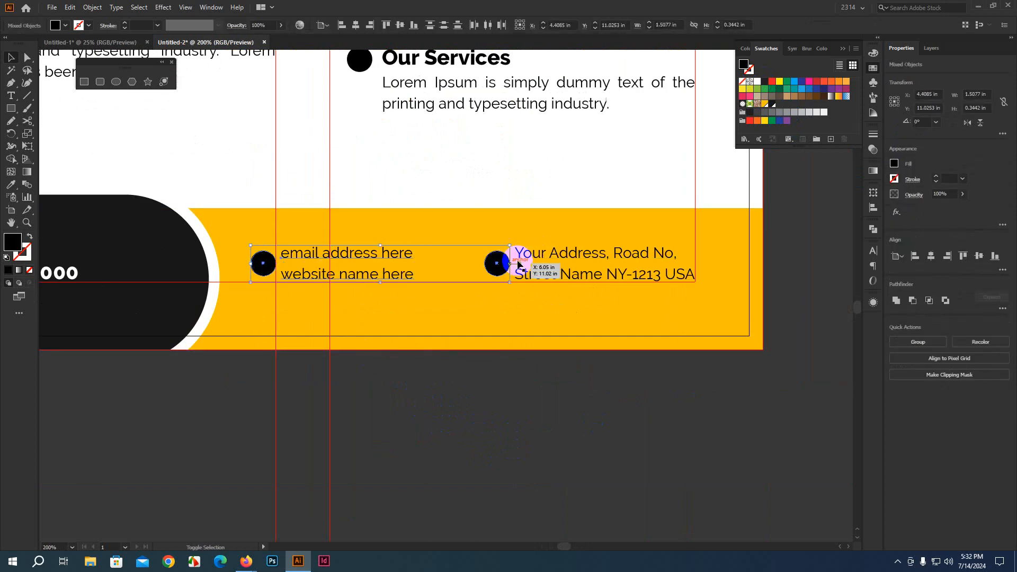
{"action": "left_click", "coordinate": [553, 260], "text": "shift"}
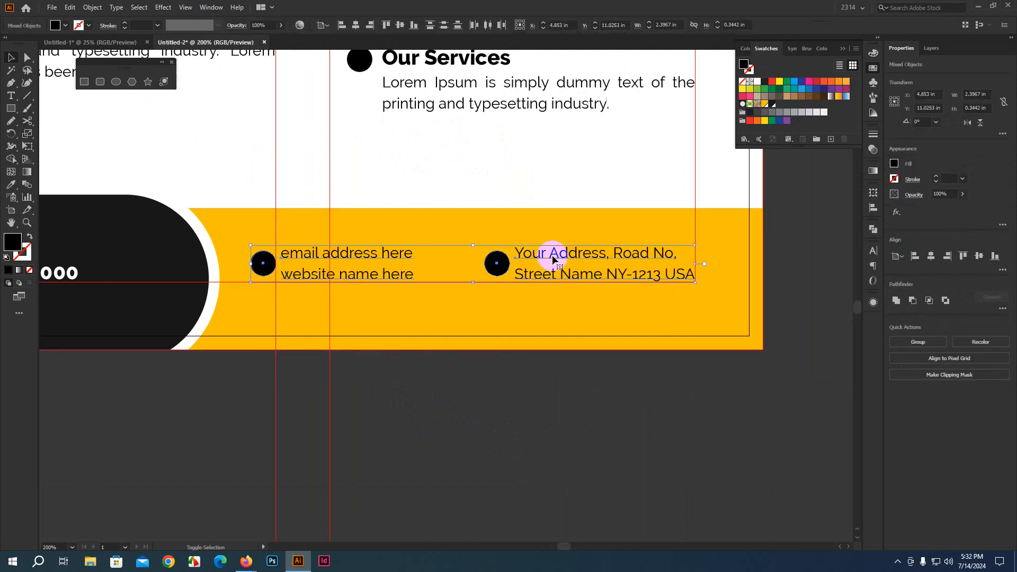
{"action": "left_click", "coordinate": [756, 82]}
{"action": "left_click", "coordinate": [622, 408]}
{"action": "scroll", "coordinate": [621, 408], "scroll_direction": "down", "scroll_amount": 3}
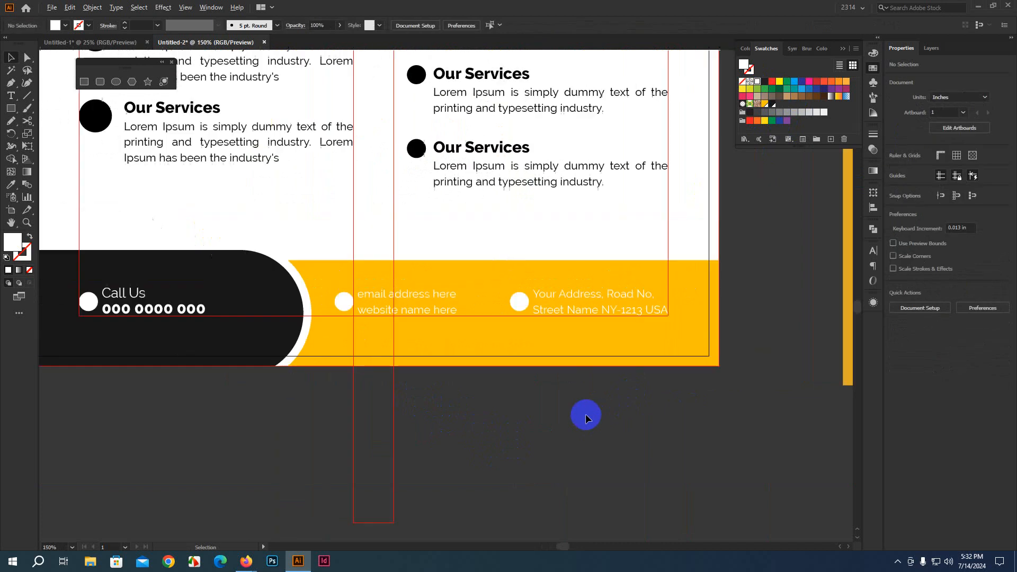
Step: Darken the footer bar's yellow fill to 94% brightness (#EFB000) in the Color Picker and deselect the artwork
{"action": "scroll", "coordinate": [423, 427], "scroll_direction": "up", "scroll_amount": 1}
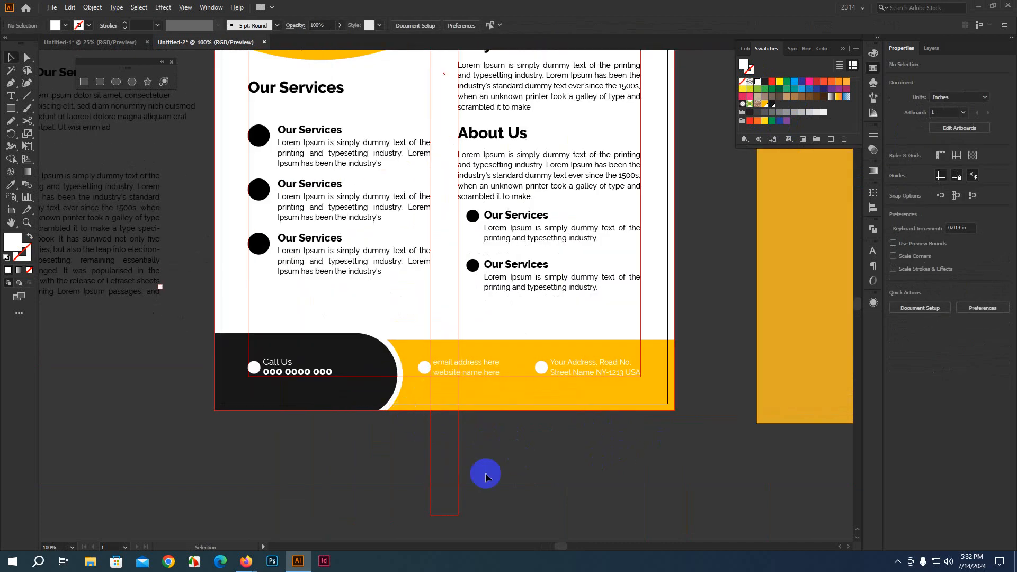
{"action": "scroll", "coordinate": [484, 472], "scroll_direction": "up", "scroll_amount": 2}
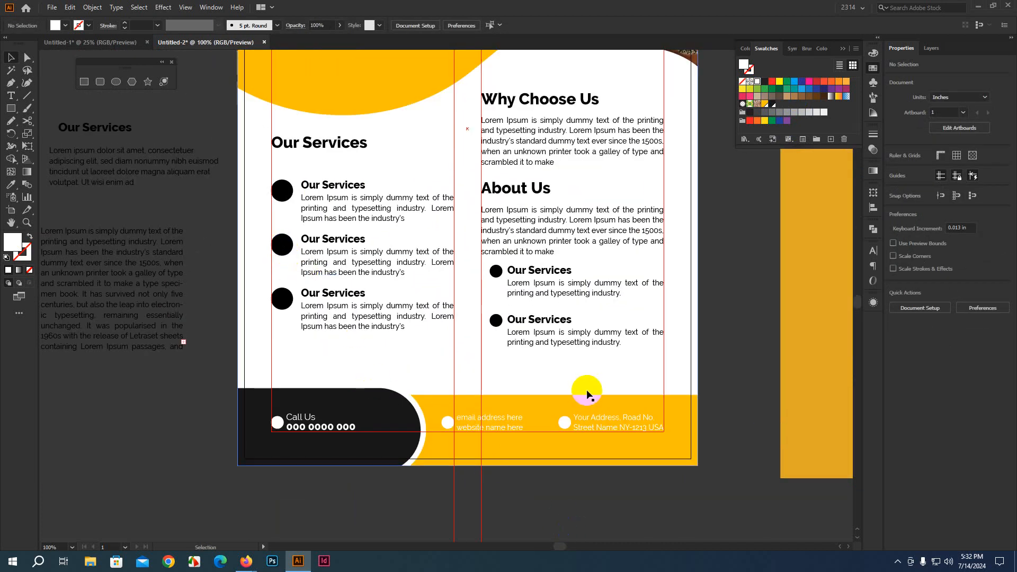
{"action": "left_click", "coordinate": [636, 409]}
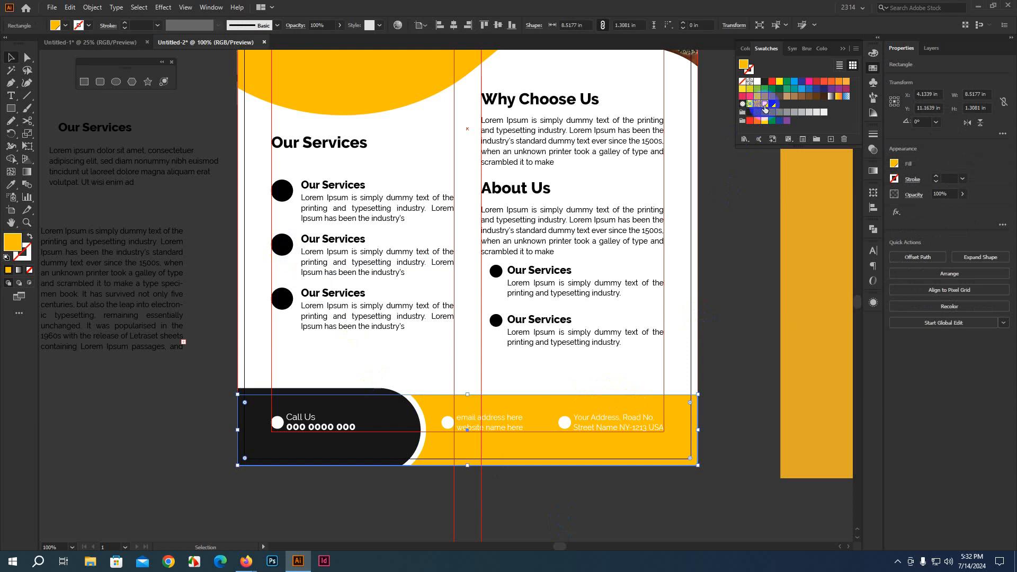
{"action": "double_click", "coordinate": [12, 241]}
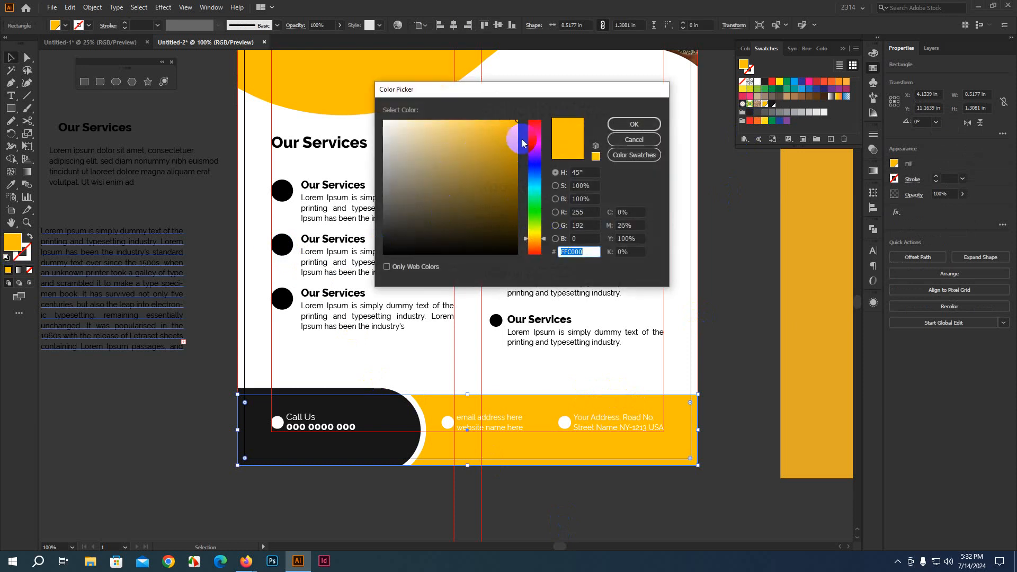
{"action": "left_click", "coordinate": [555, 199]}
{"action": "left_click_drag", "start_coordinate": [536, 150], "coordinate": [533, 128]}
{"action": "left_click", "coordinate": [621, 126]}
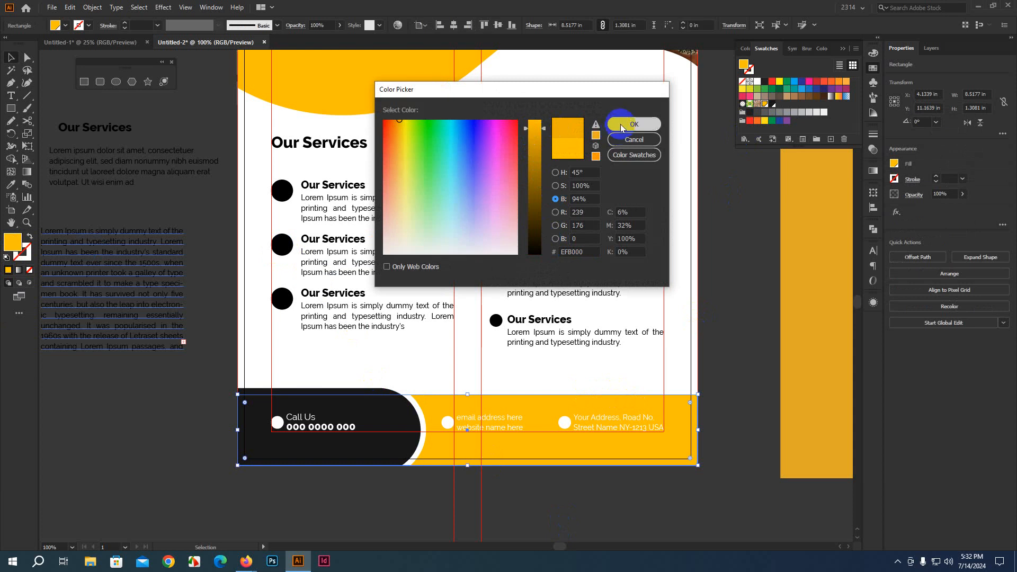
{"action": "scroll", "coordinate": [587, 515], "scroll_direction": "up", "scroll_amount": 2}
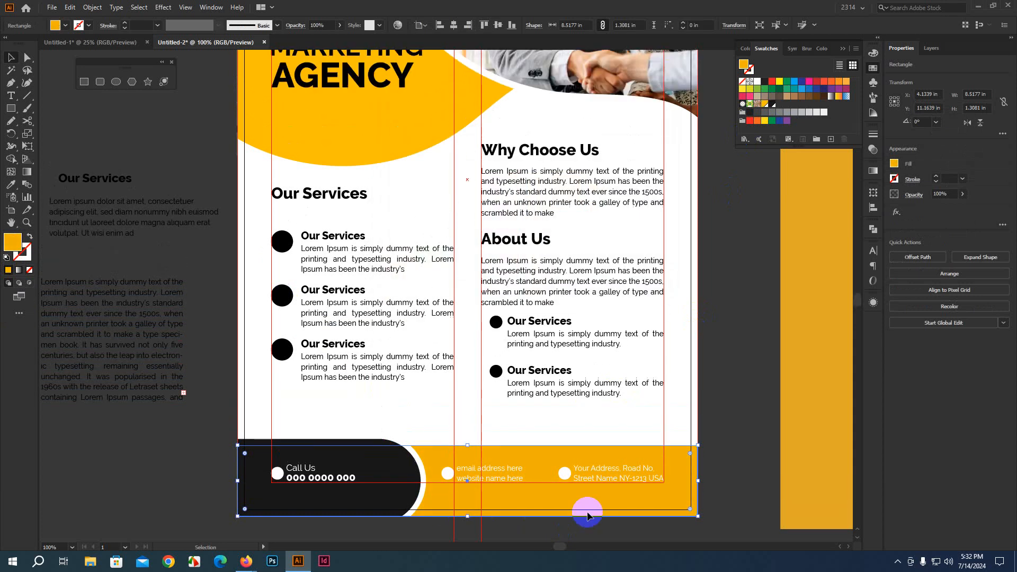
{"action": "left_click", "coordinate": [378, 126]}
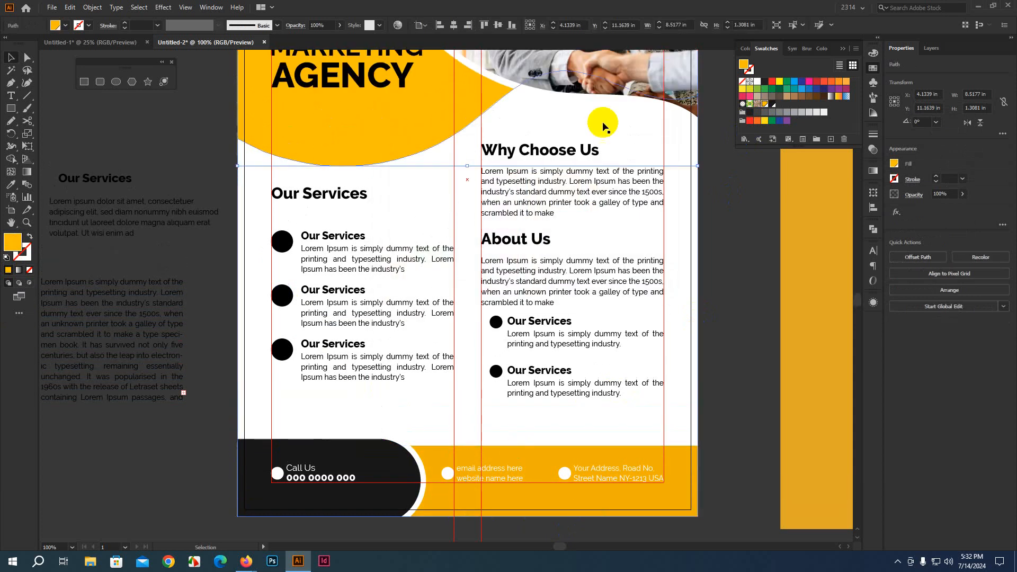
{"action": "left_click", "coordinate": [745, 263]}
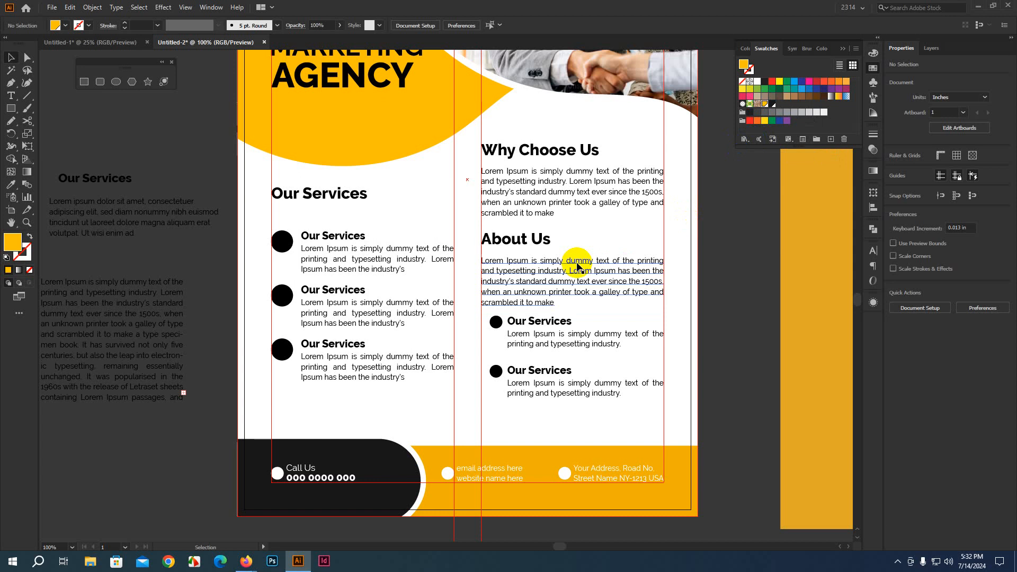
{"action": "scroll", "coordinate": [577, 267], "scroll_direction": "down", "scroll_amount": 2}
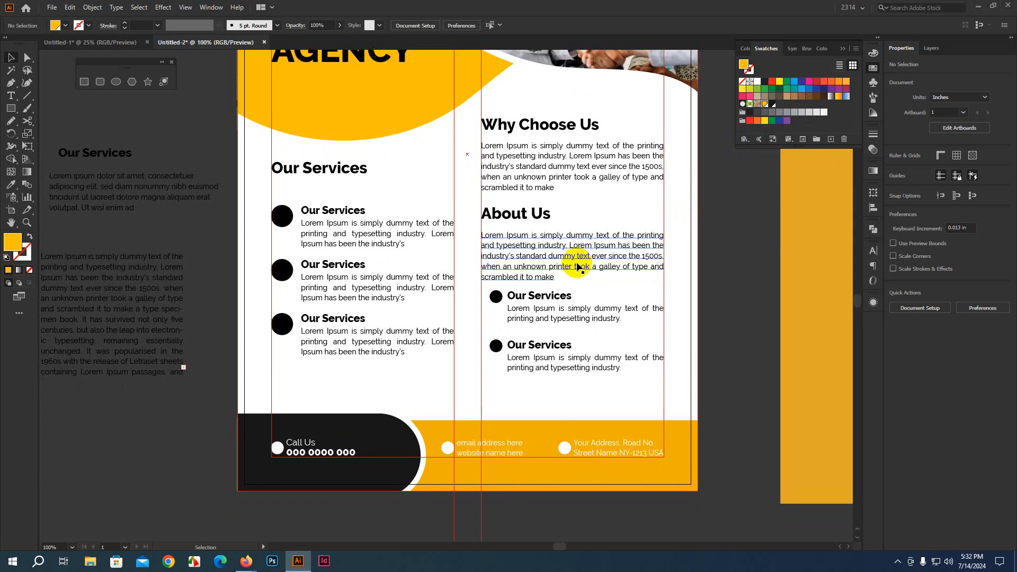
{"action": "scroll", "coordinate": [578, 266], "scroll_direction": "down", "scroll_amount": 6}
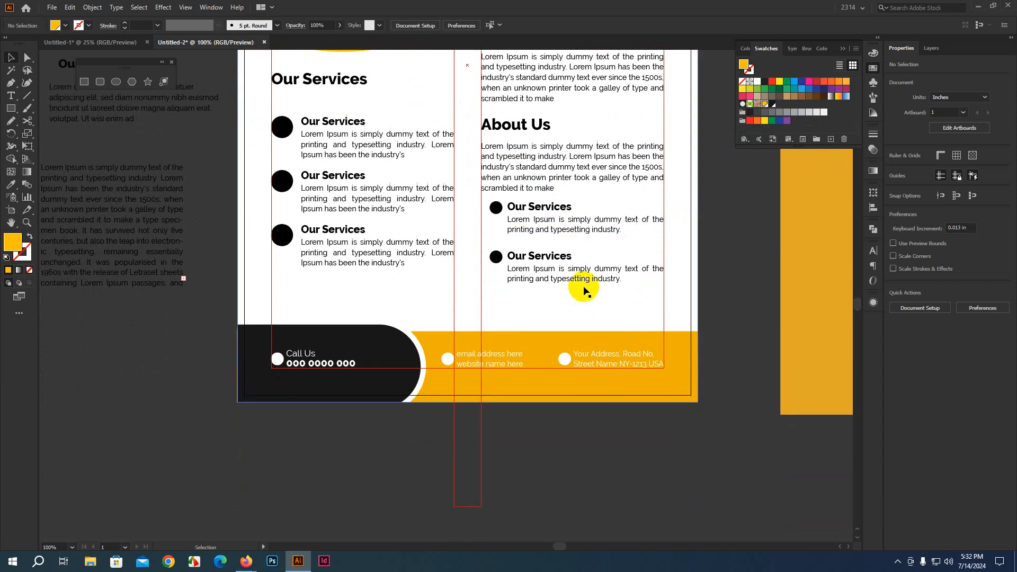
Step: Draw a test rectangle about 1.39 × 0.89 in below the flyer and fill it with a bright blue, #1C17FF
{"action": "left_click_drag", "start_coordinate": [656, 436], "coordinate": [477, 222]}
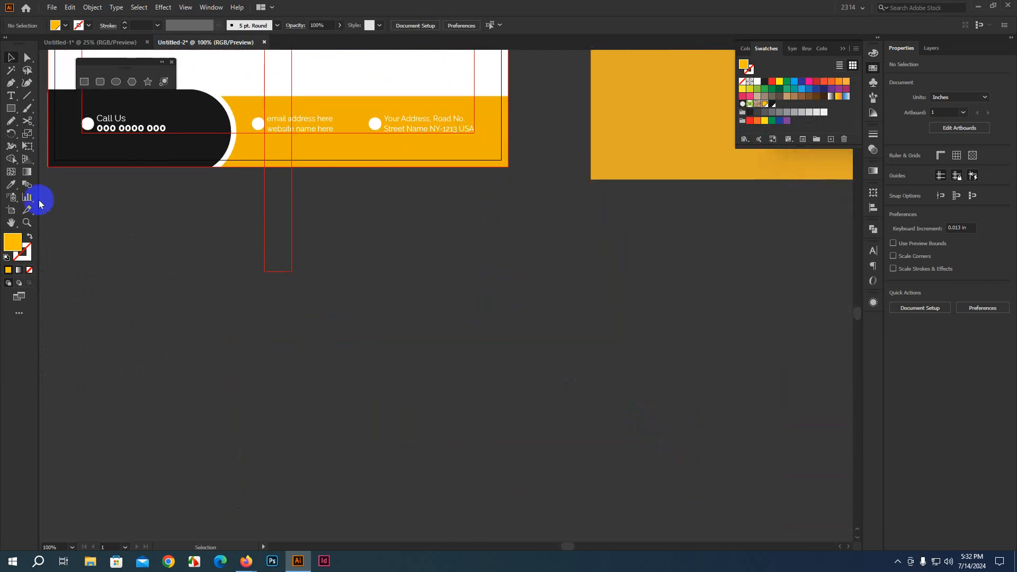
{"action": "left_click", "coordinate": [14, 111]}
{"action": "left_click_drag", "start_coordinate": [280, 354], "coordinate": [358, 399]}
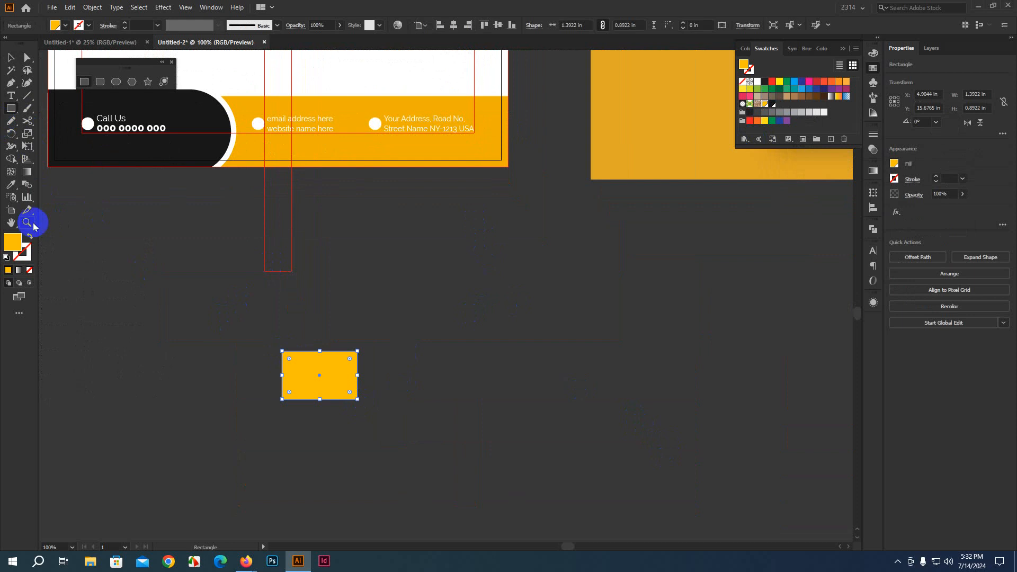
{"action": "double_click", "coordinate": [11, 244]}
{"action": "left_click_drag", "start_coordinate": [470, 182], "coordinate": [498, 138]}
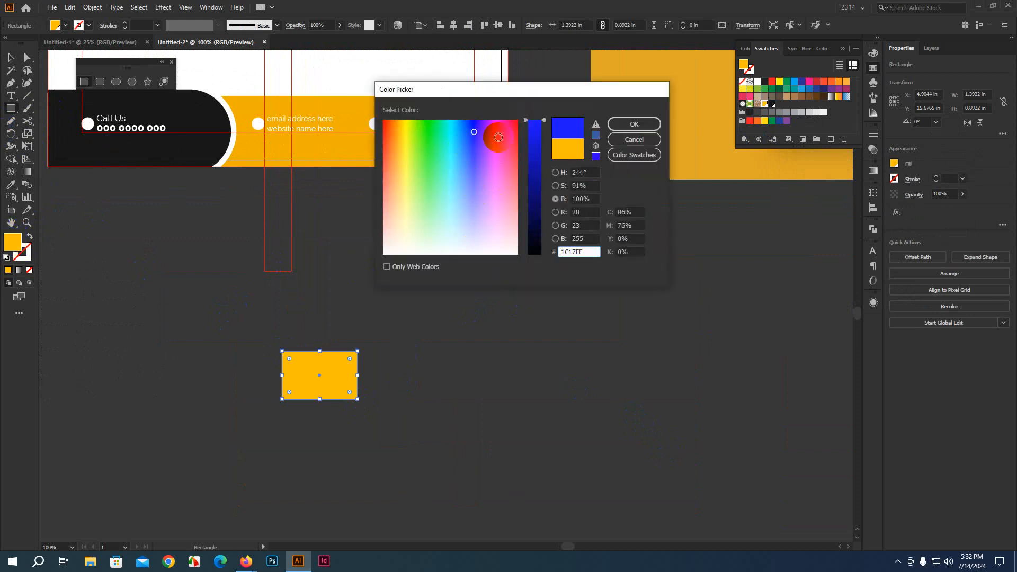
{"action": "left_click", "coordinate": [617, 125]}
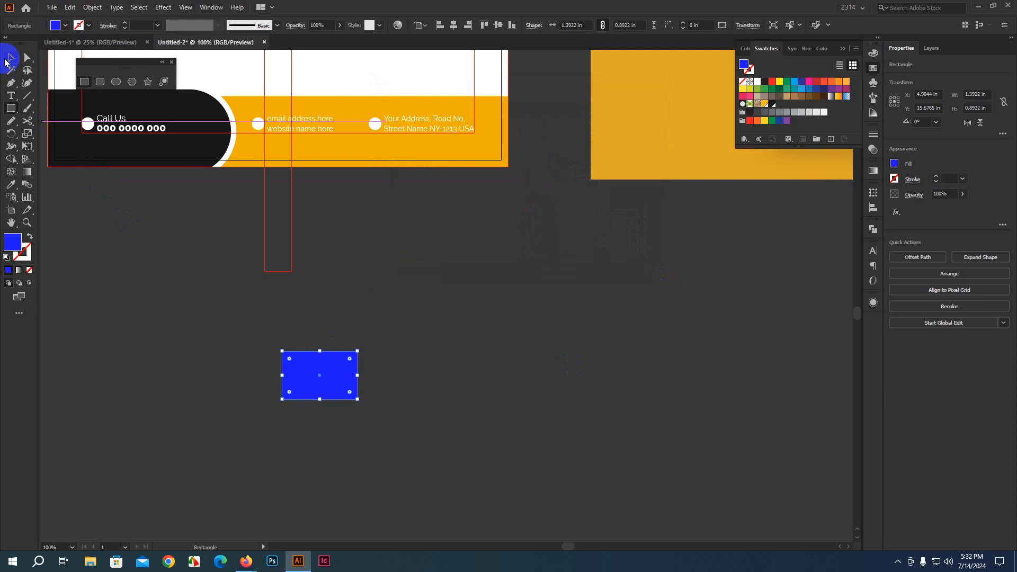
Step: Save the blue as a global process swatch and draw two rounded rectangles, about 0.80 × 0.95 in and 1.31 × 1.55 in, using it
{"action": "left_click", "coordinate": [830, 139]}
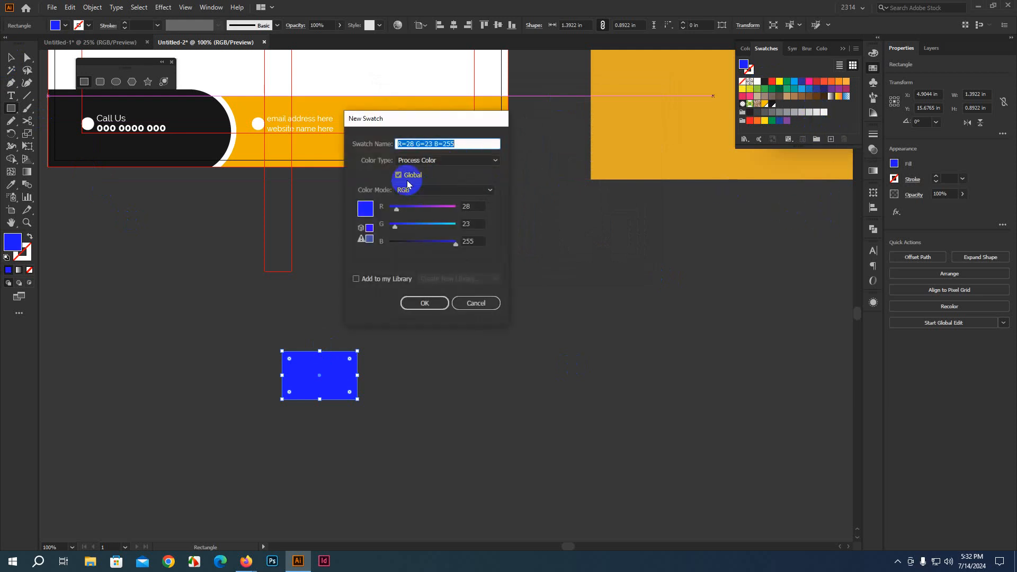
{"action": "left_click", "coordinate": [433, 303]}
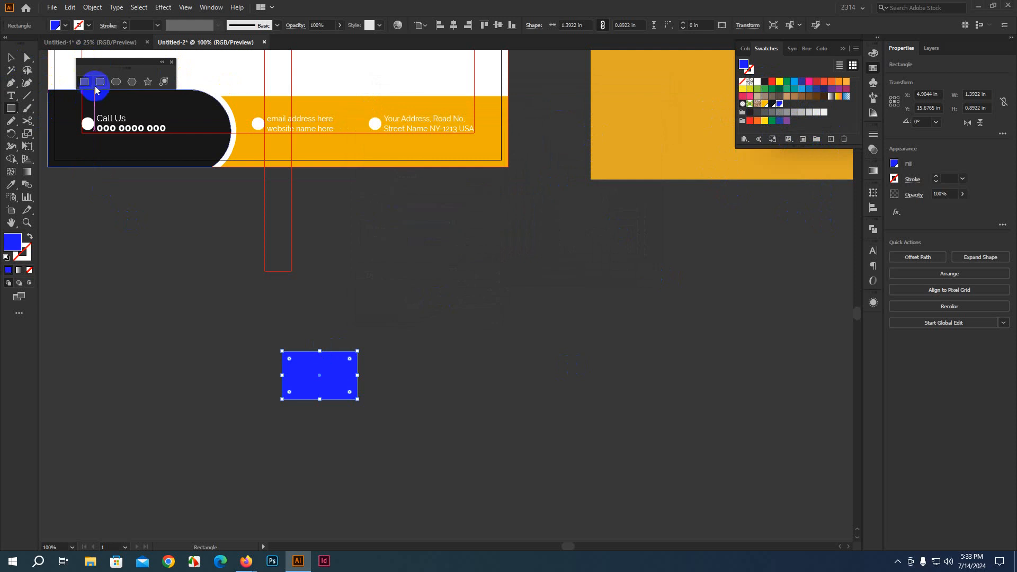
{"action": "left_click_drag", "start_coordinate": [449, 285], "coordinate": [493, 336]}
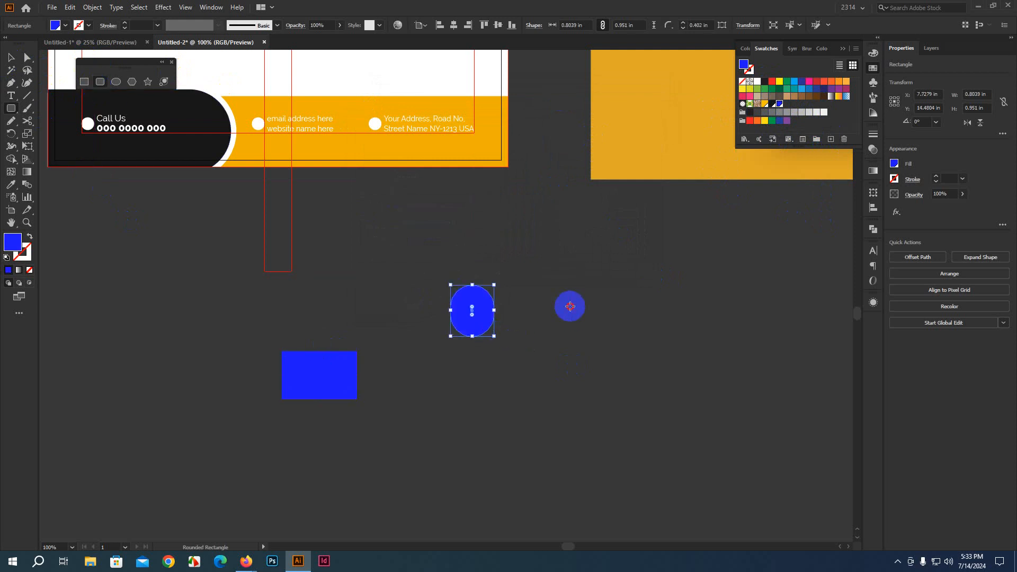
{"action": "left_click_drag", "start_coordinate": [570, 305], "coordinate": [640, 390]}
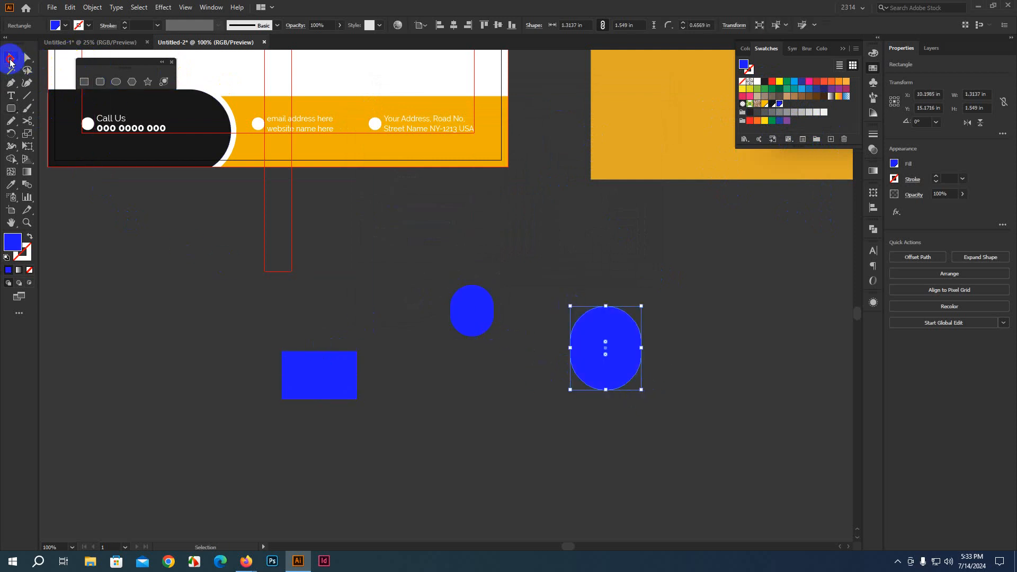
{"action": "left_click", "coordinate": [11, 59]}
{"action": "left_click", "coordinate": [430, 293]}
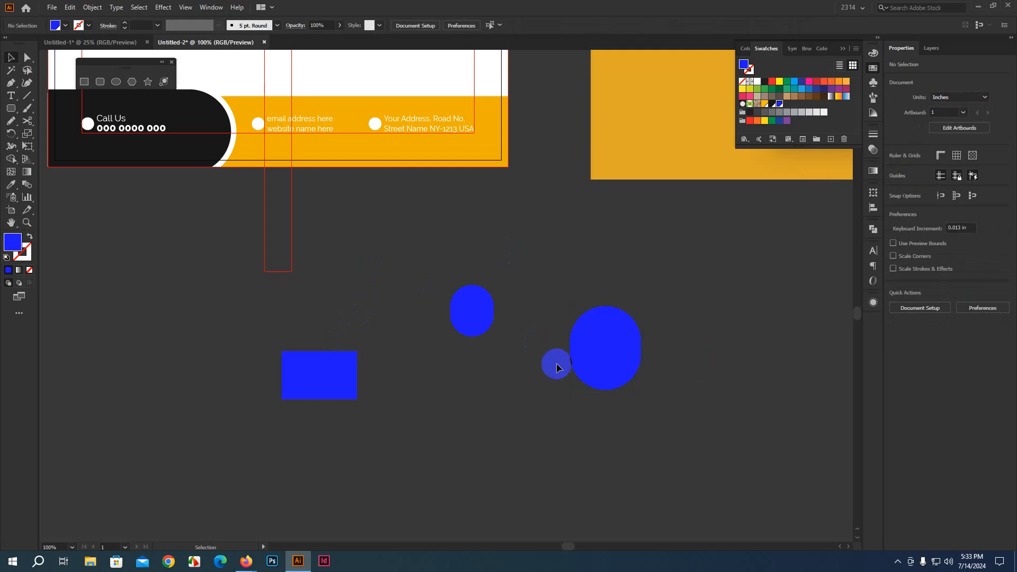
Step: Edit the blue global swatch to turn it magenta by raising its red value to the maximum
{"action": "double_click", "coordinate": [781, 106]}
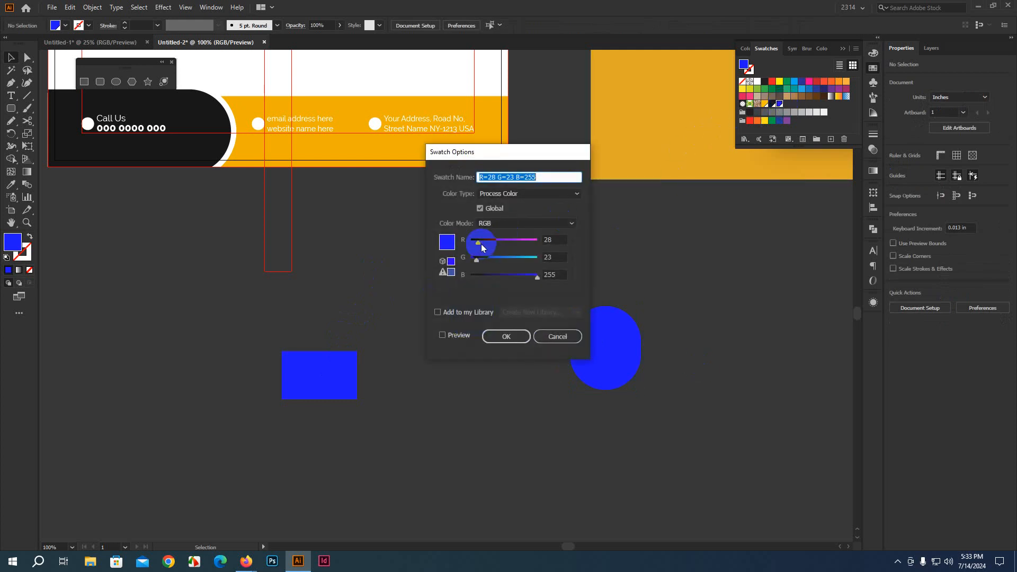
{"action": "left_click_drag", "start_coordinate": [480, 244], "coordinate": [536, 241]}
{"action": "left_click", "coordinate": [506, 335]}
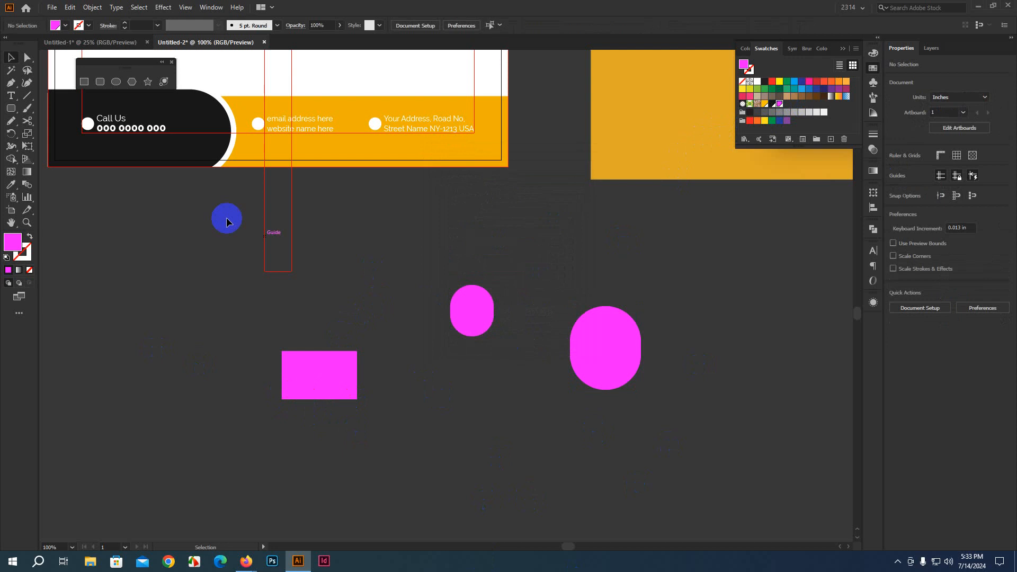
Step: Delete the three test shapes below the flyer and remove the magenta test swatch
{"action": "left_click_drag", "start_coordinate": [282, 311], "coordinate": [640, 465]}
{"action": "key", "text": "Delete"}
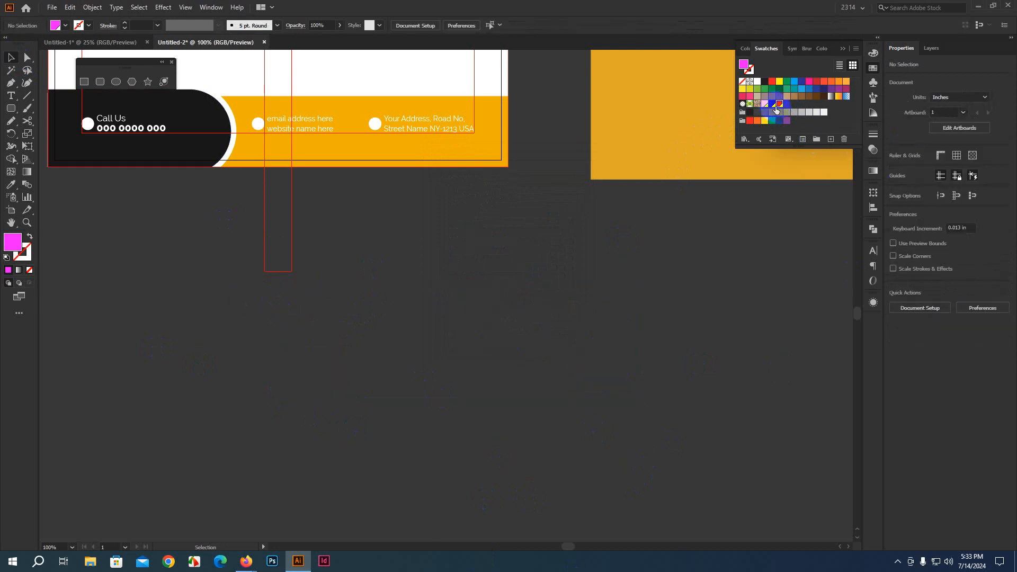
{"action": "left_click", "coordinate": [844, 139]}
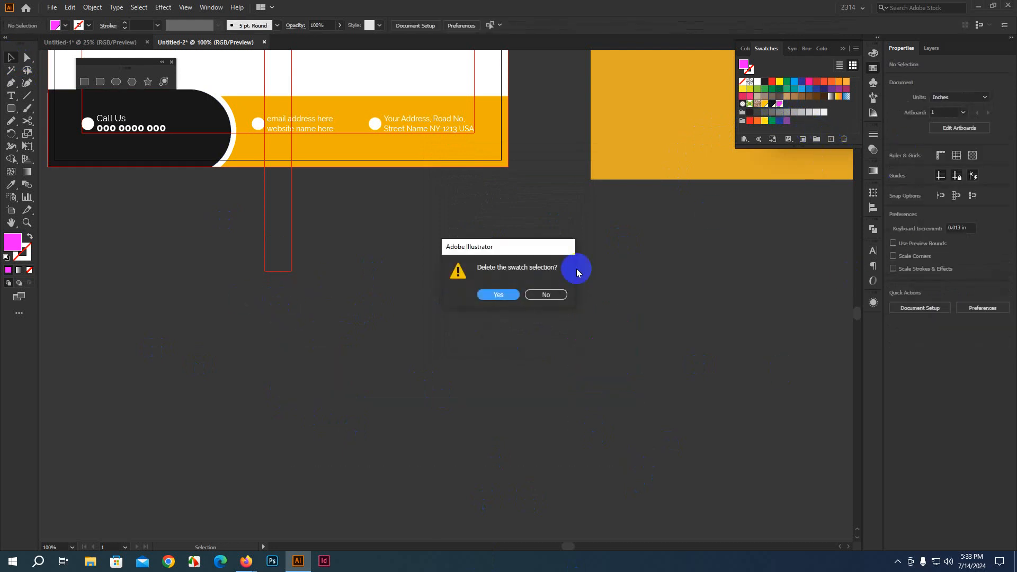
{"action": "left_click", "coordinate": [500, 293]}
{"action": "scroll", "coordinate": [363, 363], "scroll_direction": "up", "scroll_amount": 4}
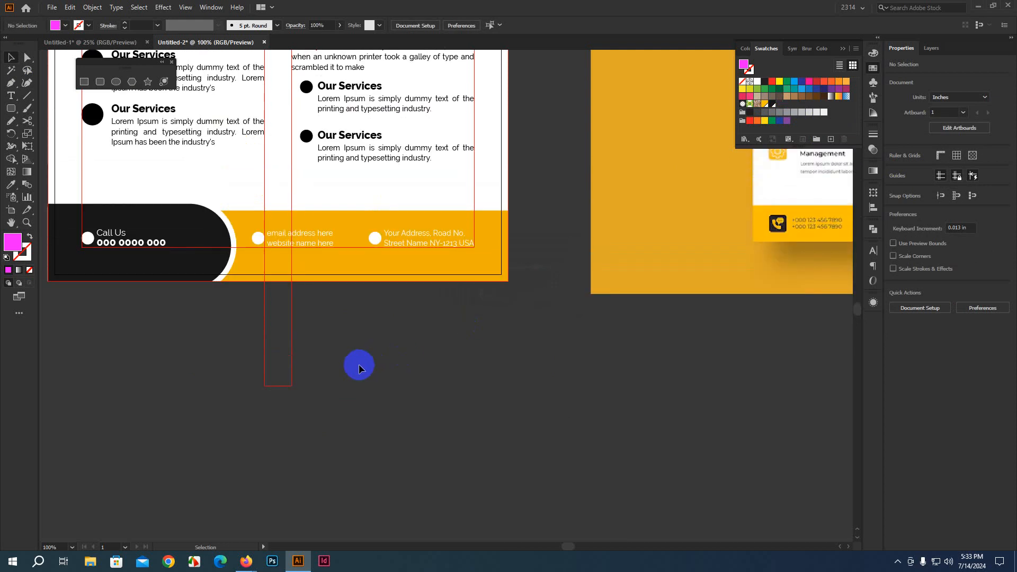
Step: Fill the first and third service bullet circles with the yellow swatch and the middle one with the near-black swatch
{"action": "scroll", "coordinate": [359, 367], "scroll_direction": "down", "scroll_amount": 2}
{"action": "scroll", "coordinate": [408, 395], "scroll_direction": "up", "scroll_amount": 1}
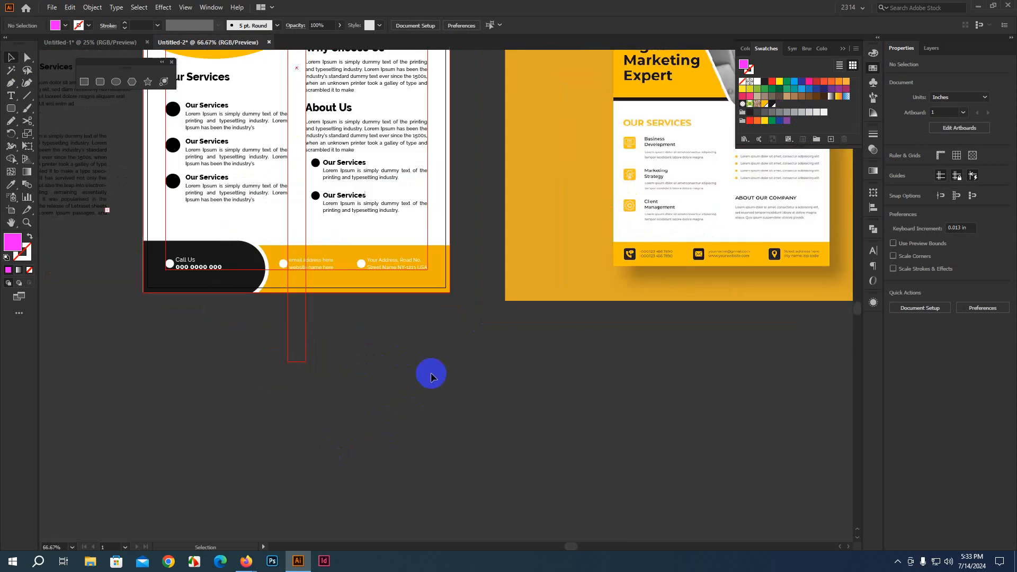
{"action": "scroll", "coordinate": [431, 377], "scroll_direction": "up", "scroll_amount": 3}
{"action": "scroll", "coordinate": [227, 295], "scroll_direction": "up", "scroll_amount": 1}
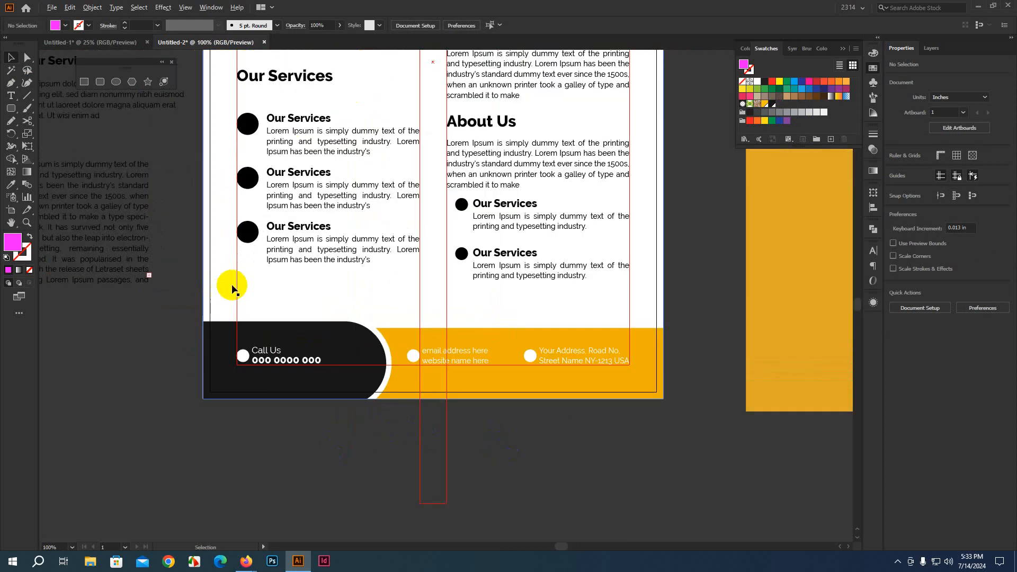
{"action": "left_click", "coordinate": [247, 239]}
{"action": "left_click", "coordinate": [247, 124], "text": "shift"}
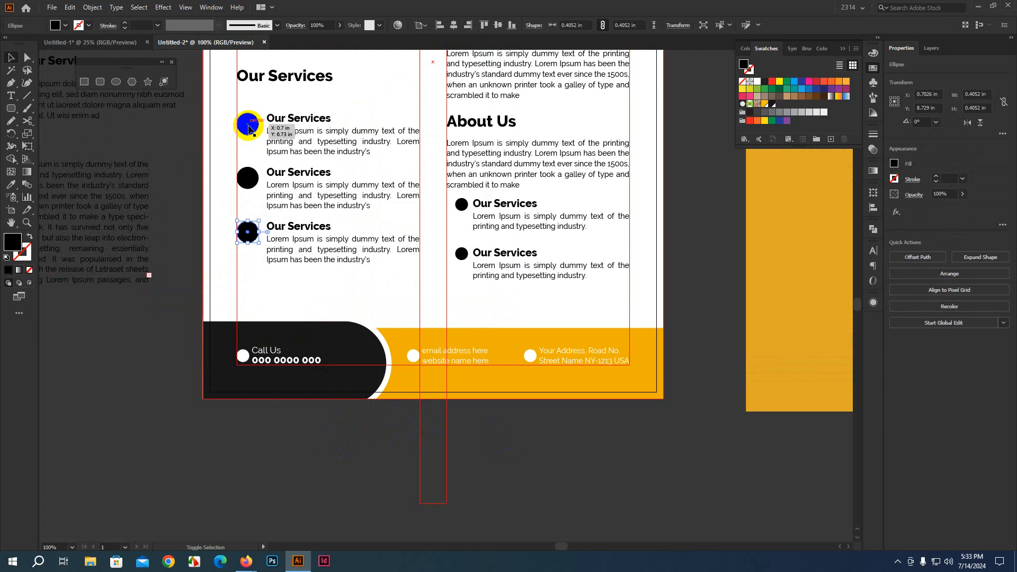
{"action": "left_click", "coordinate": [765, 104]}
{"action": "left_click", "coordinate": [267, 183]}
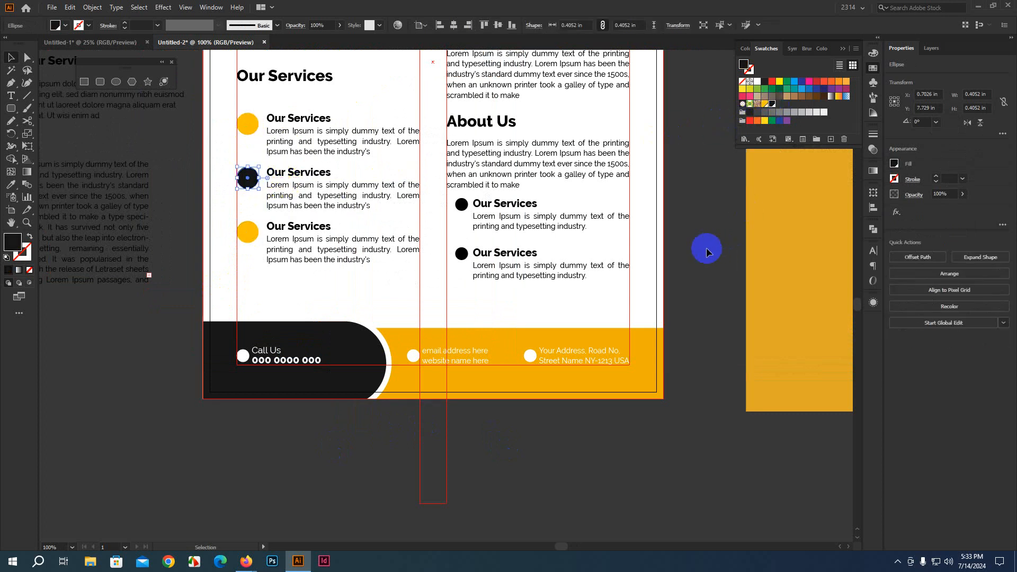
Step: Recolour the "Creative" and "MARKETING AGENCY" title texts white
{"action": "left_click_drag", "start_coordinate": [708, 246], "coordinate": [673, 551]}
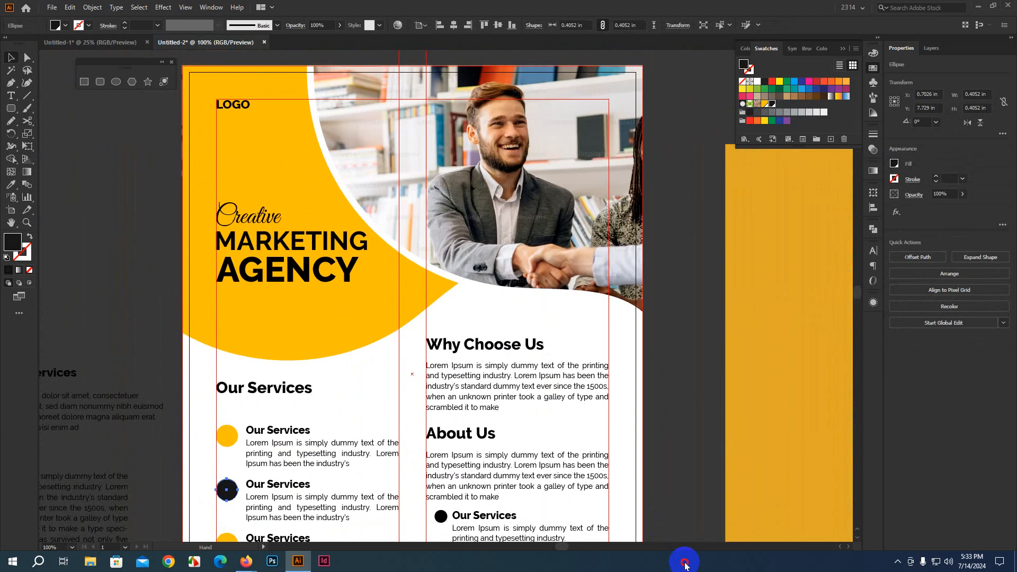
{"action": "left_click", "coordinate": [285, 274]}
{"action": "left_click", "coordinate": [284, 243], "text": "shift"}
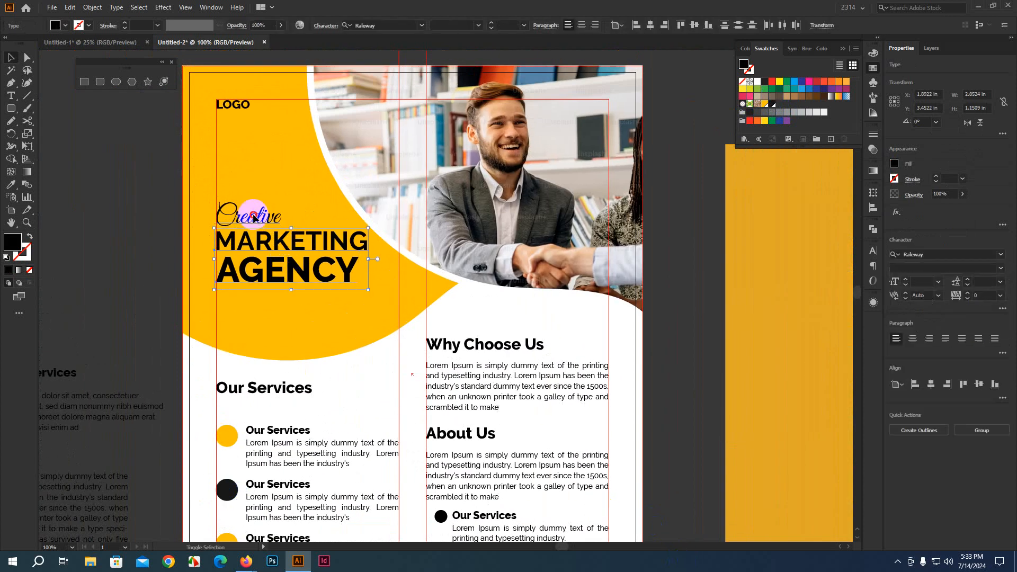
{"action": "left_click", "coordinate": [249, 214], "text": "shift"}
{"action": "scroll", "coordinate": [393, 316], "scroll_direction": "down", "scroll_amount": 3}
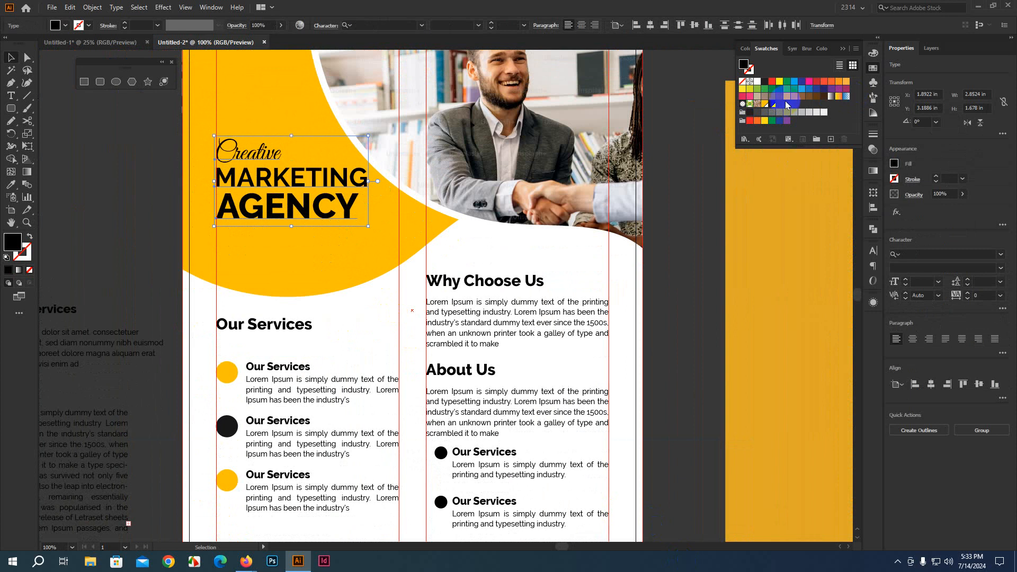
{"action": "left_click", "coordinate": [770, 108]}
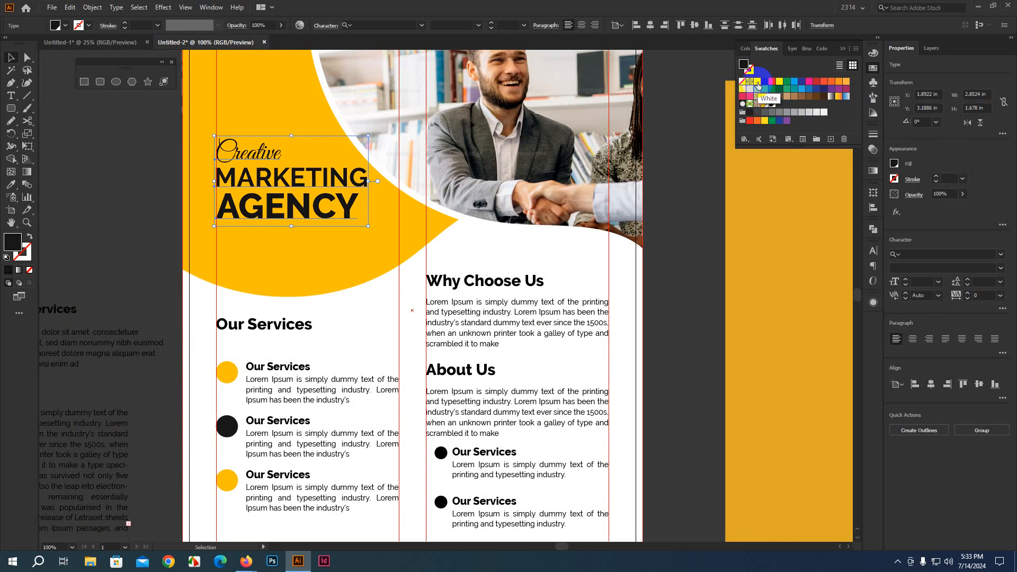
{"action": "left_click", "coordinate": [758, 81]}
{"action": "left_click", "coordinate": [674, 320]}
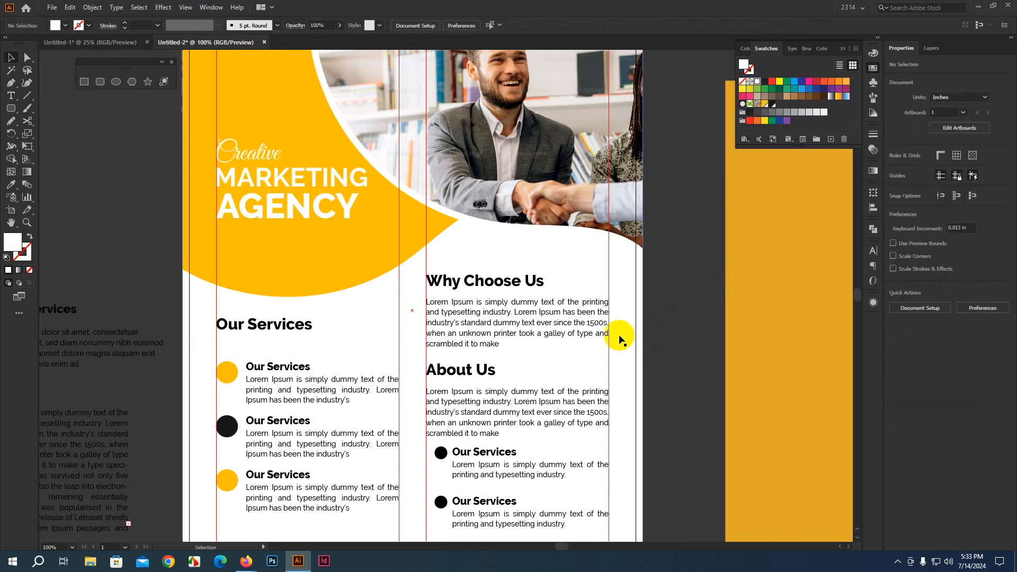
Step: Recolour the "LOGO" text at the top of the flyer white
{"action": "scroll", "coordinate": [617, 336], "scroll_direction": "down", "scroll_amount": 1}
{"action": "key", "text": "super"}
{"action": "key", "text": "Escape"}
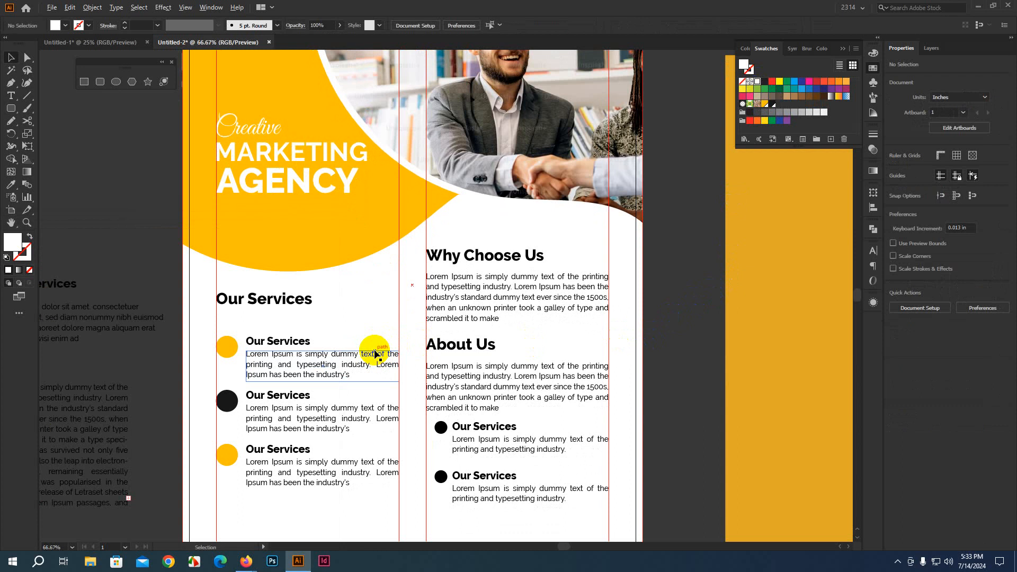
{"action": "scroll", "coordinate": [375, 352], "scroll_direction": "down", "scroll_amount": 1}
{"action": "scroll", "coordinate": [363, 366], "scroll_direction": "up", "scroll_amount": 1}
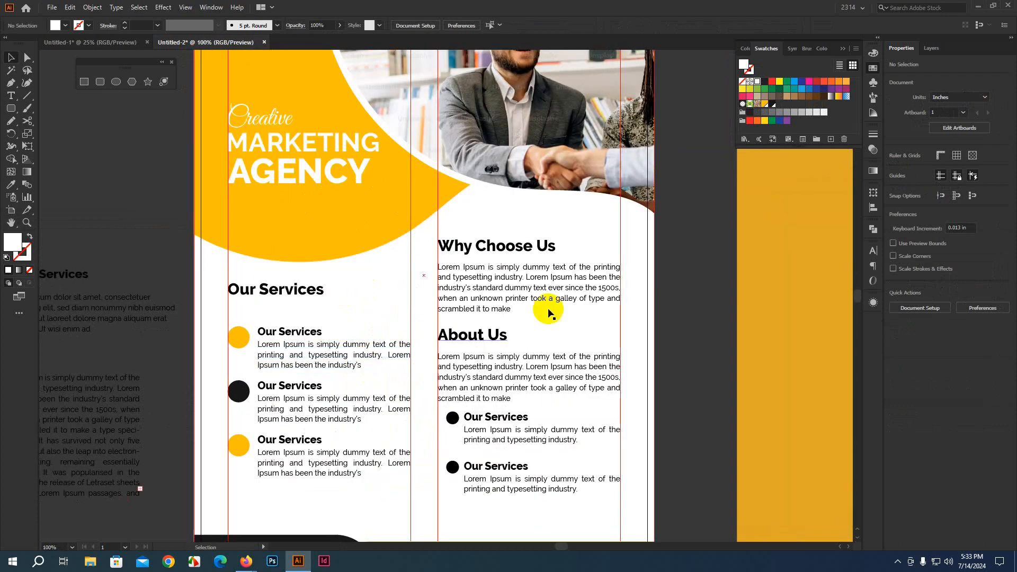
{"action": "scroll", "coordinate": [738, 422], "scroll_direction": "up", "scroll_amount": 5}
{"action": "left_click", "coordinate": [303, 159]}
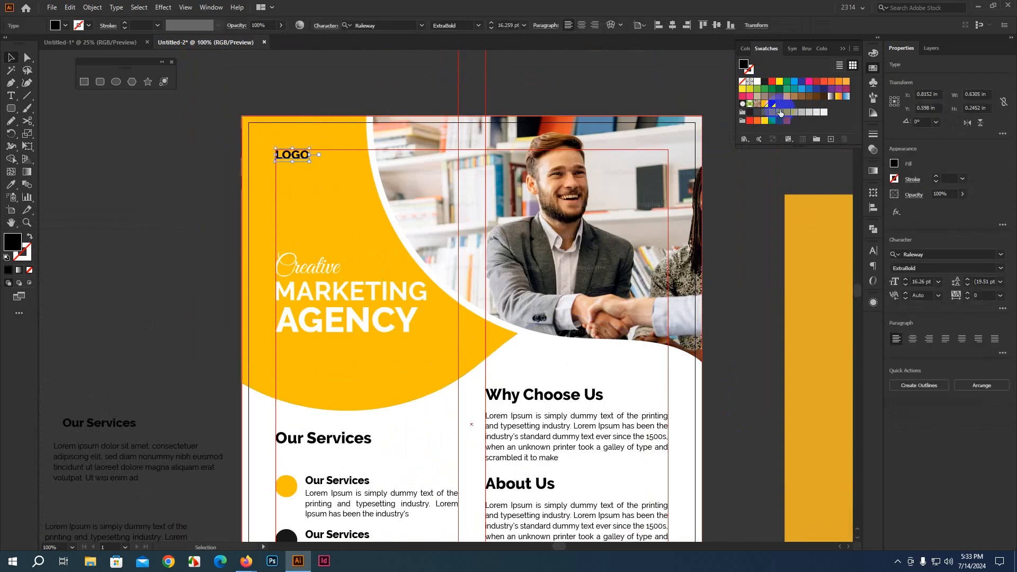
{"action": "left_click", "coordinate": [756, 83]}
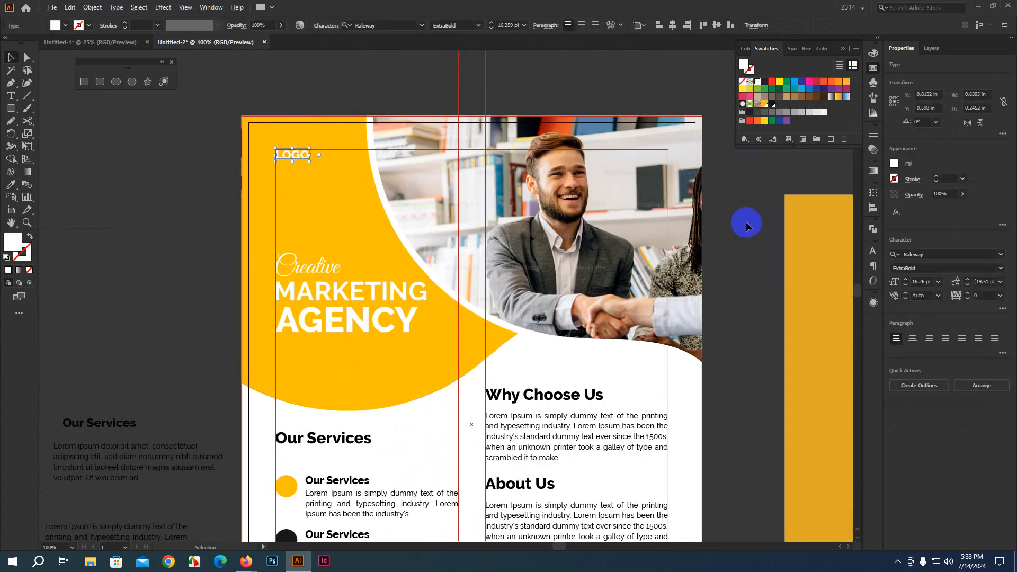
{"action": "left_click", "coordinate": [744, 220]}
Step: Draw a horizontal line about 1.81 in long directly beneath the large "Our Services" heading
{"action": "scroll", "coordinate": [726, 317], "scroll_direction": "down", "scroll_amount": 1}
{"action": "left_click_drag", "start_coordinate": [740, 357], "coordinate": [587, 225]}
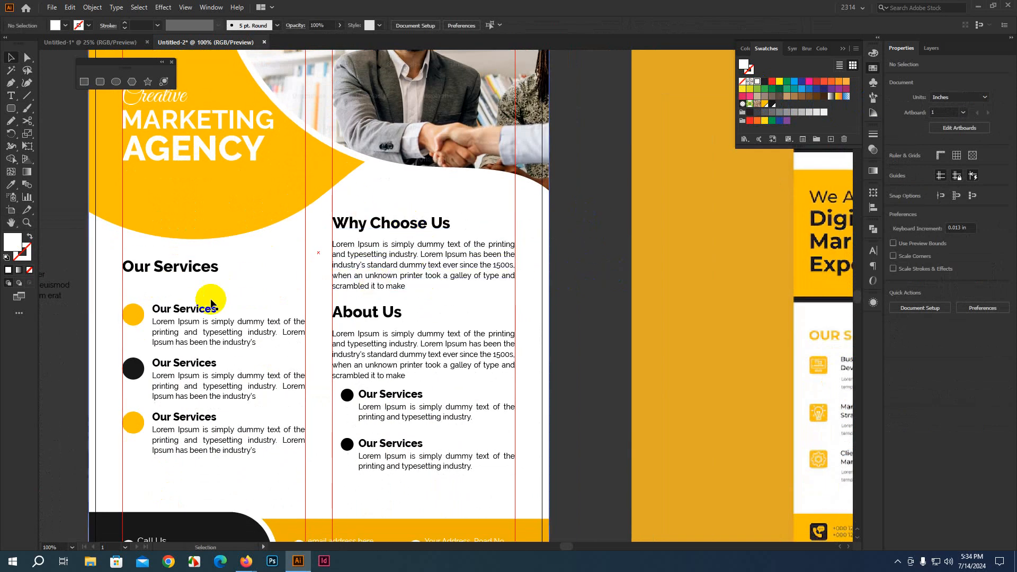
{"action": "scroll", "coordinate": [215, 286], "scroll_direction": "down", "scroll_amount": 2}
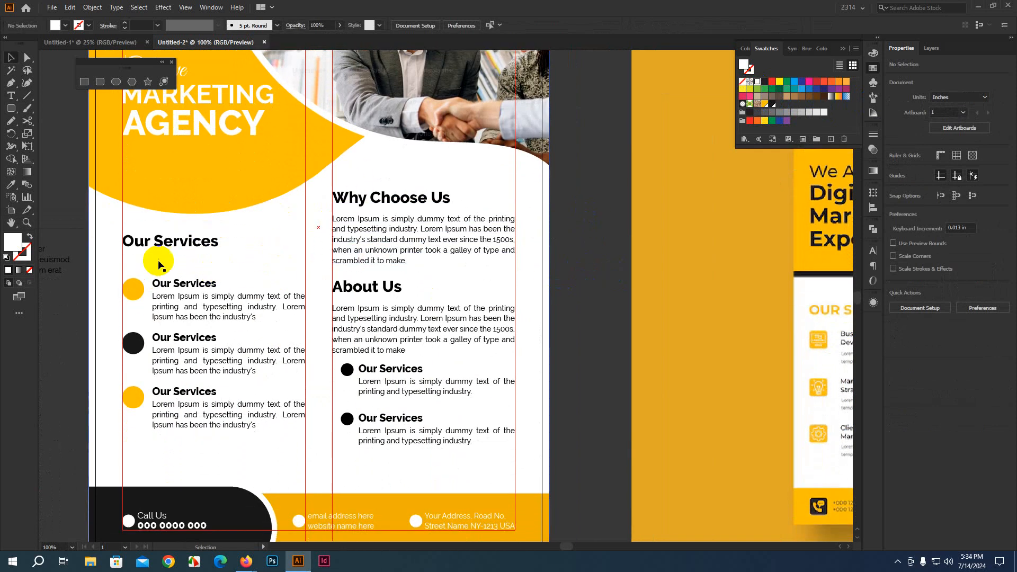
{"action": "left_click", "coordinate": [25, 99]}
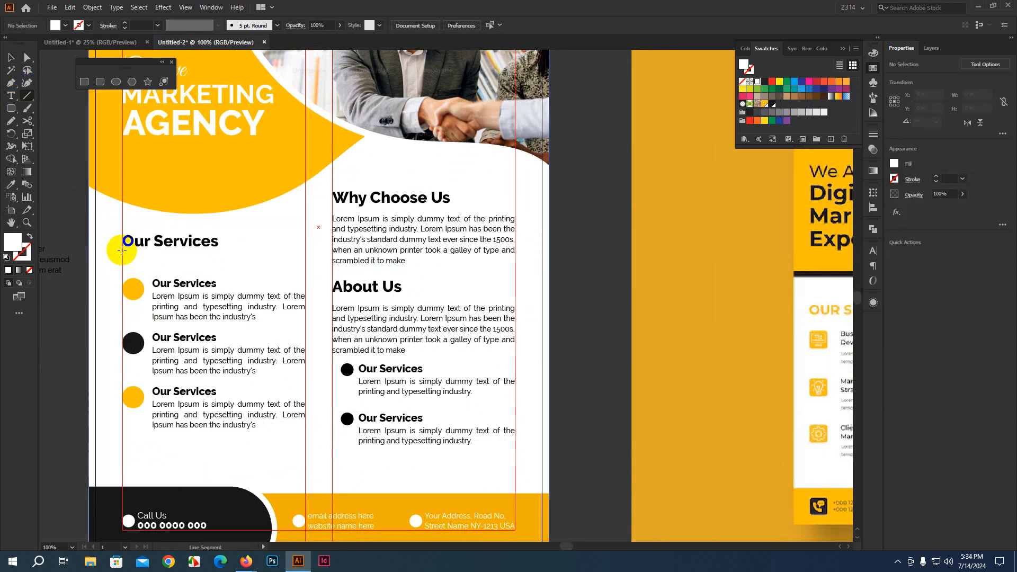
{"action": "left_click_drag", "start_coordinate": [121, 250], "coordinate": [219, 250]}
Step: Give the heading underline a 1 pt stroke in the yellow swatch
{"action": "left_click", "coordinate": [100, 81]}
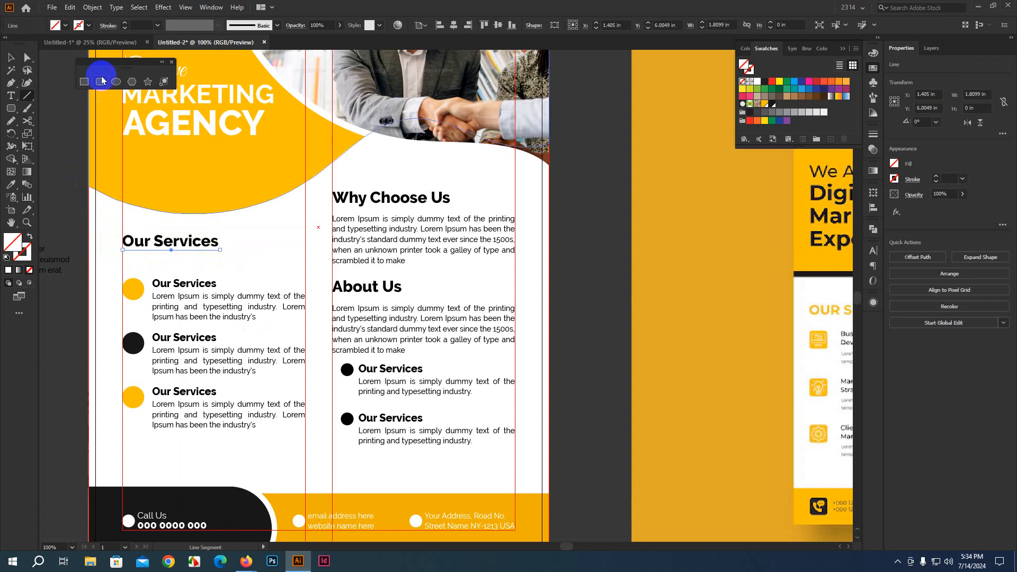
{"action": "left_click", "coordinate": [125, 25]}
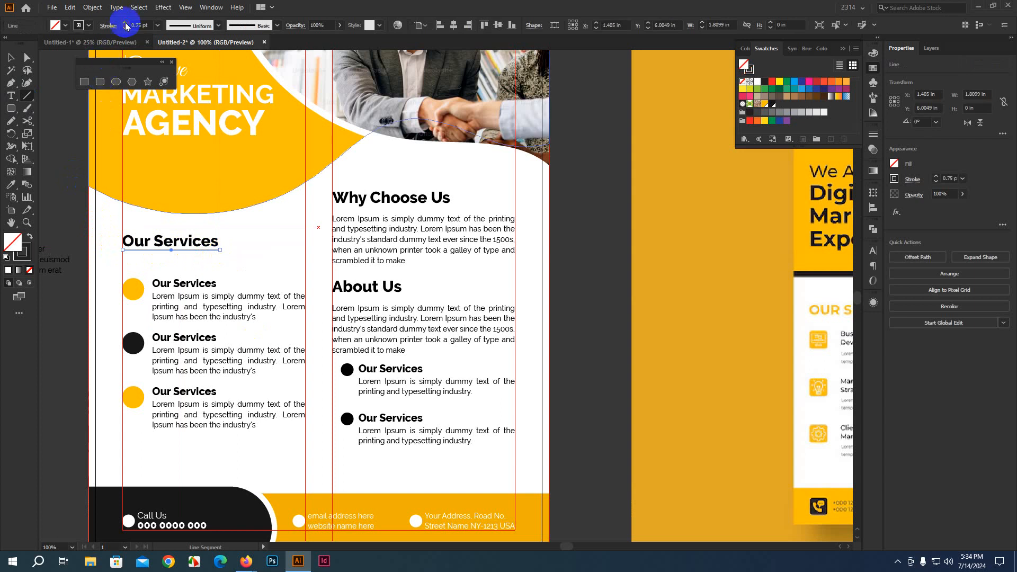
{"action": "left_click", "coordinate": [126, 25]}
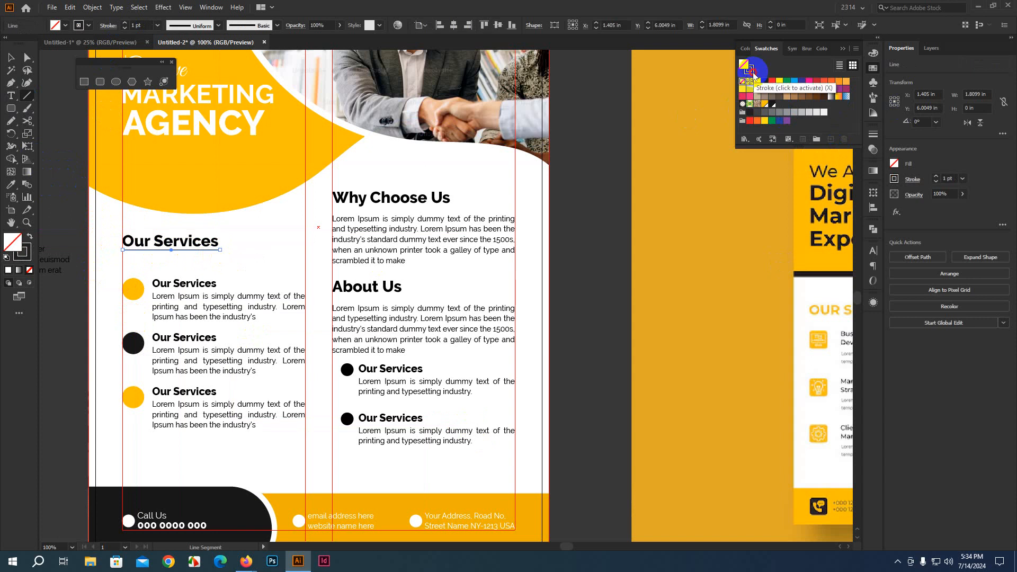
{"action": "left_click", "coordinate": [764, 104]}
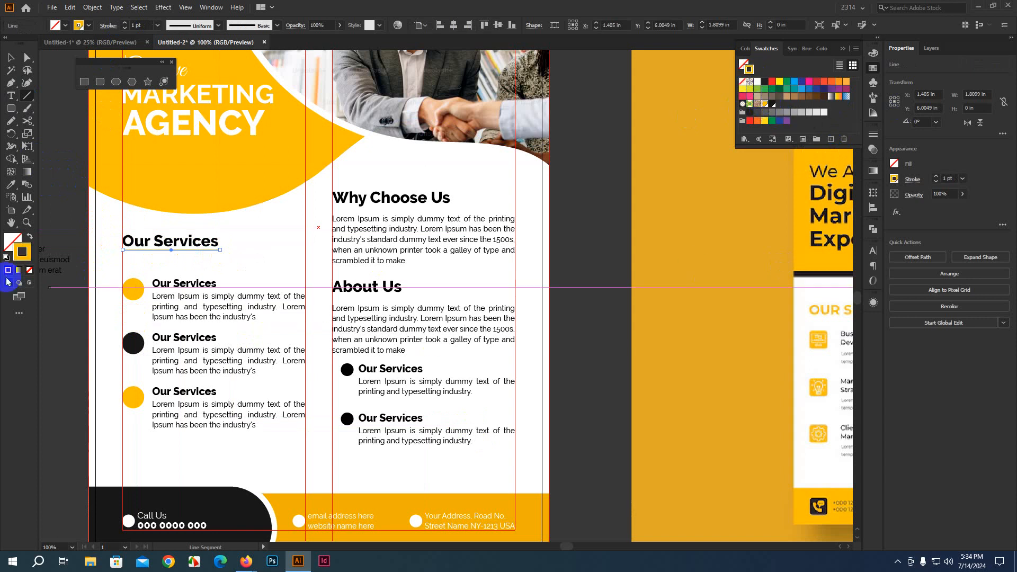
{"action": "left_click", "coordinate": [10, 58]}
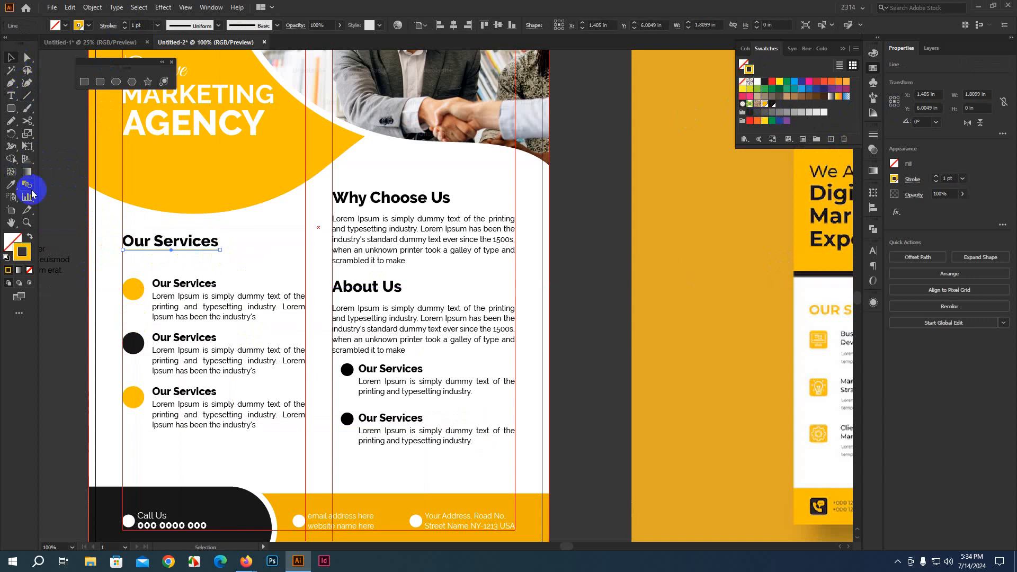
{"action": "left_click", "coordinate": [59, 193]}
Step: Move the yellow underline slightly lower beneath the "Our Services" heading, to a Y position of 6.0309 in
{"action": "scroll", "coordinate": [129, 278], "scroll_direction": "up", "scroll_amount": 2}
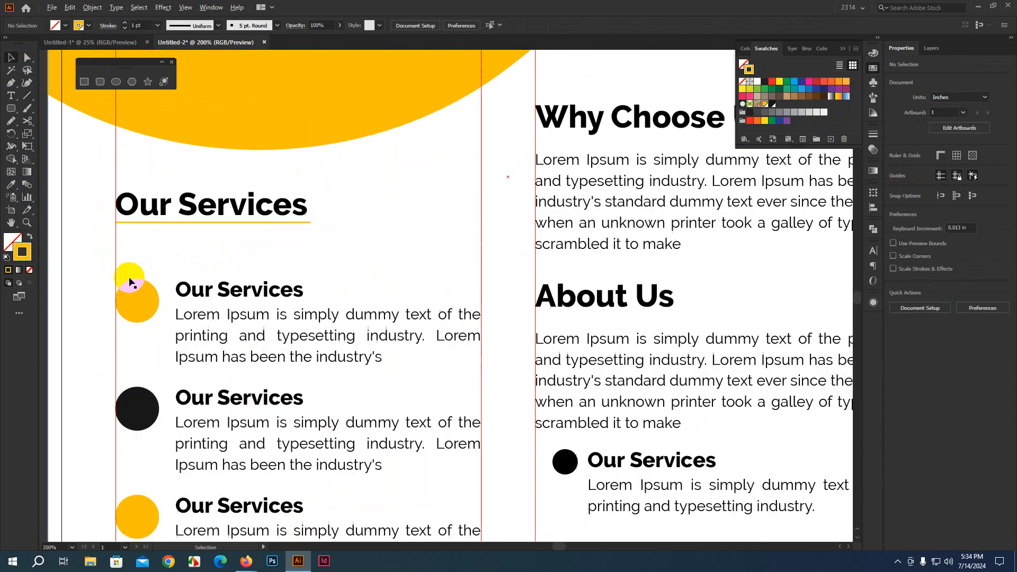
{"action": "left_click", "coordinate": [180, 223]}
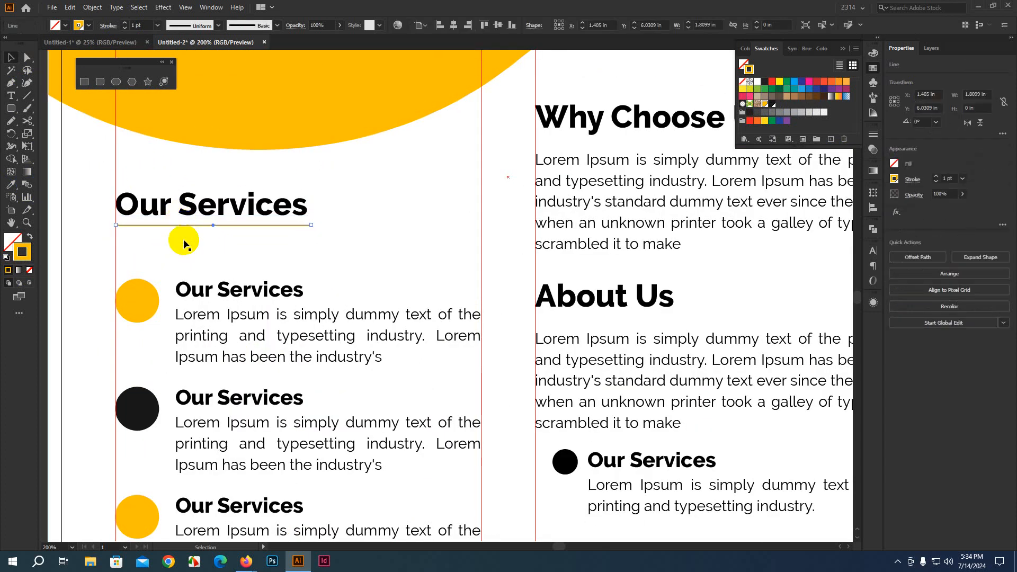
{"action": "mouse_move", "coordinate": [312, 227]}
{"action": "left_mouse_down"}
{"action": "mouse_move", "coordinate": [182, 224]}
{"action": "mouse_move", "coordinate": [321, 227]}
{"action": "mouse_move", "coordinate": [311, 227]}
{"action": "left_mouse_up"}
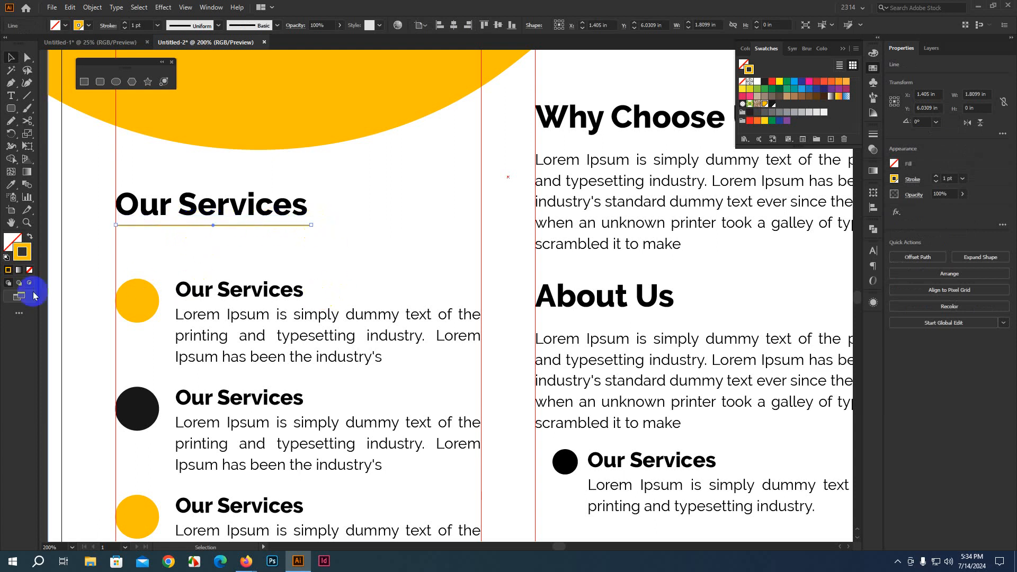
{"action": "scroll", "coordinate": [104, 309], "scroll_direction": "down", "scroll_amount": 2}
{"action": "scroll", "coordinate": [112, 312], "scroll_direction": "down", "scroll_amount": 1}
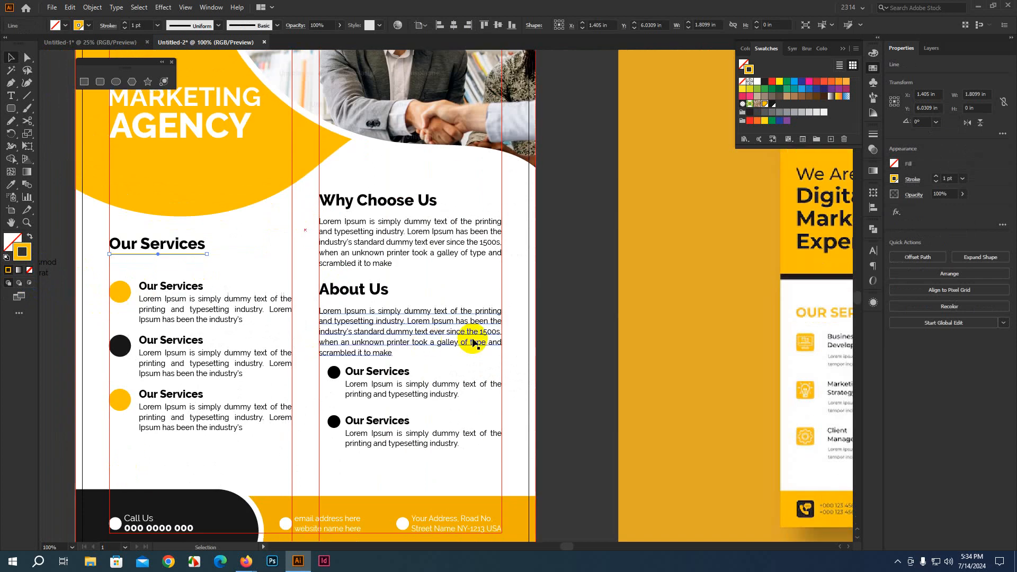
{"action": "left_click", "coordinate": [557, 327]}
Step: Colour the words "Choose Us" in the "Why Choose Us" heading with the yellow swatch
{"action": "scroll", "coordinate": [558, 328], "scroll_direction": "down", "scroll_amount": 1}
{"action": "scroll", "coordinate": [539, 330], "scroll_direction": "up", "scroll_amount": 1}
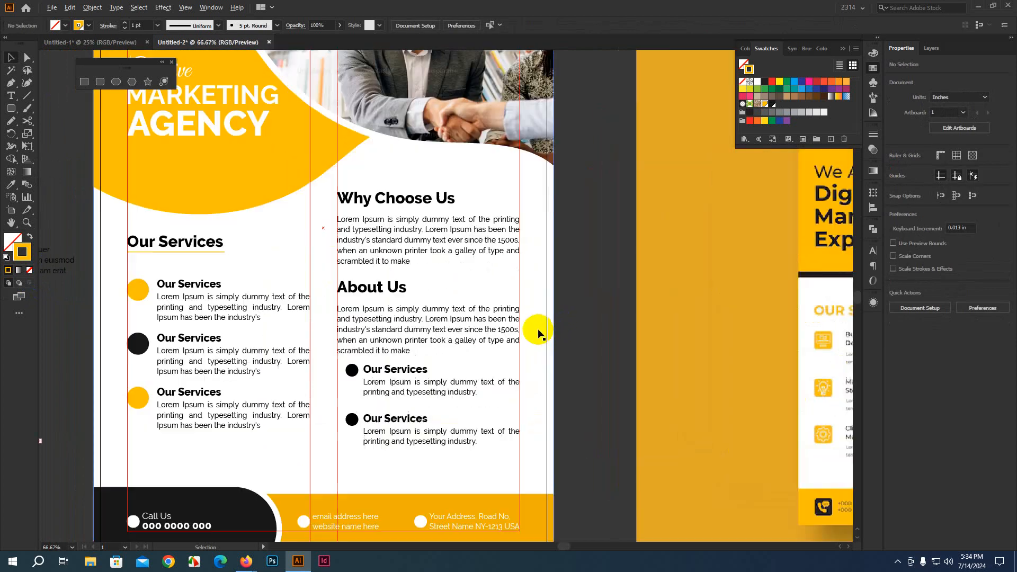
{"action": "scroll", "coordinate": [150, 267], "scroll_direction": "up", "scroll_amount": 1}
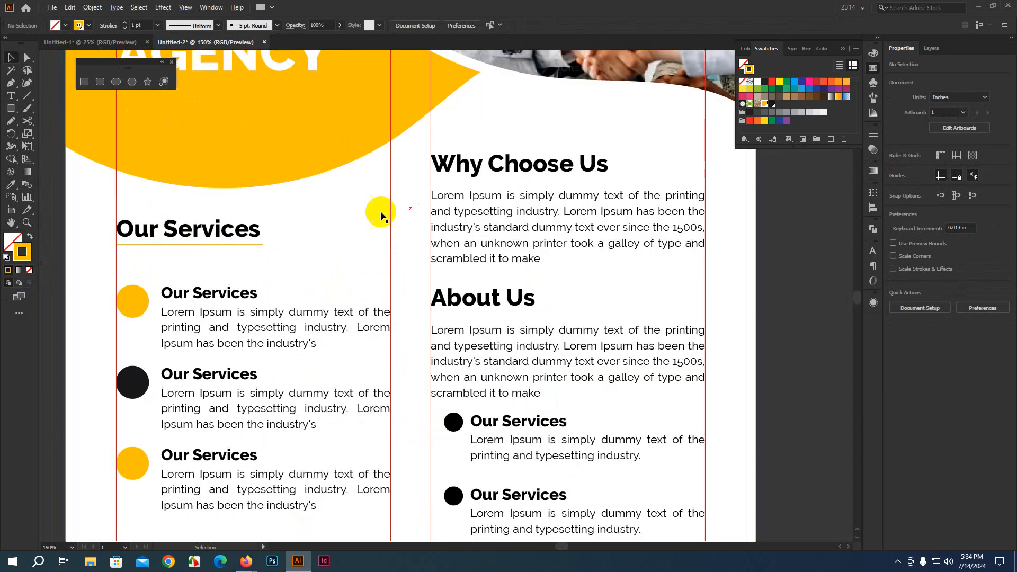
{"action": "double_click", "coordinate": [512, 167]}
{"action": "key", "text": "ctrl+a"}
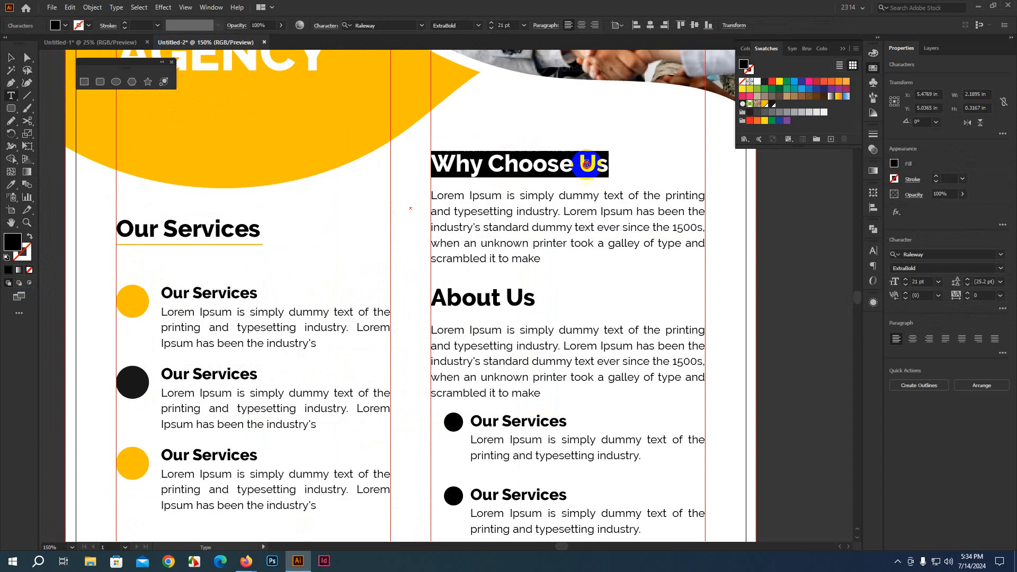
{"action": "left_click", "coordinate": [569, 164]}
{"action": "left_click_drag", "start_coordinate": [488, 165], "coordinate": [614, 165]}
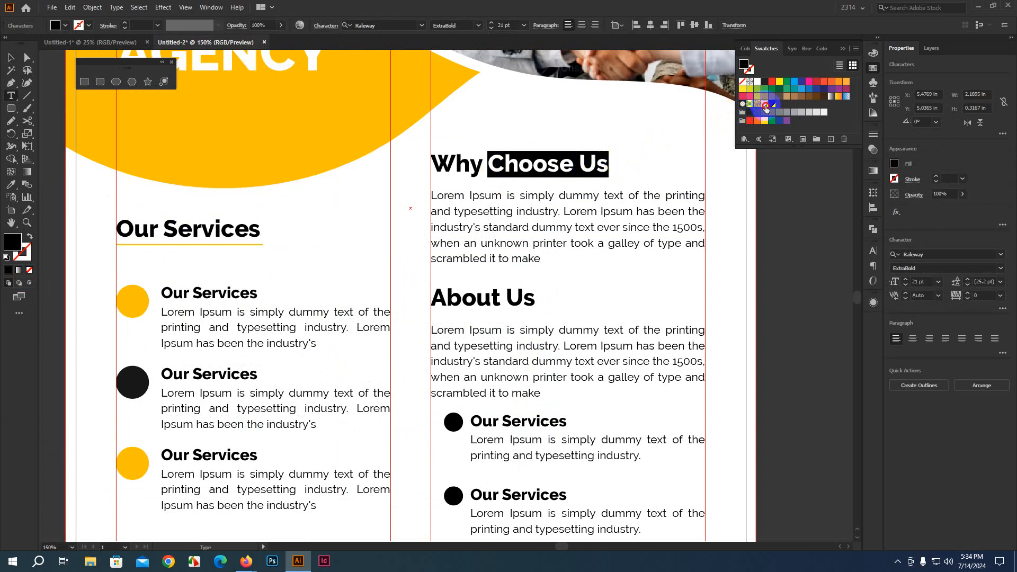
{"action": "left_click", "coordinate": [761, 105]}
Step: Colour "About" in the "About Us" heading and "Services" in the large "Our Services" heading with the yellow swatch
{"action": "left_click_drag", "start_coordinate": [483, 292], "coordinate": [416, 297]}
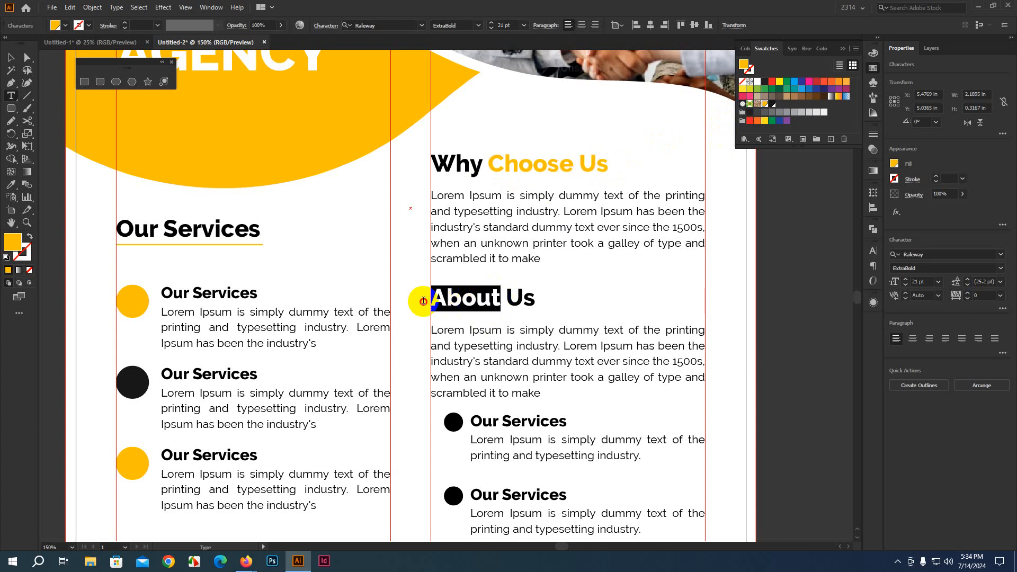
{"action": "left_click", "coordinate": [765, 104]}
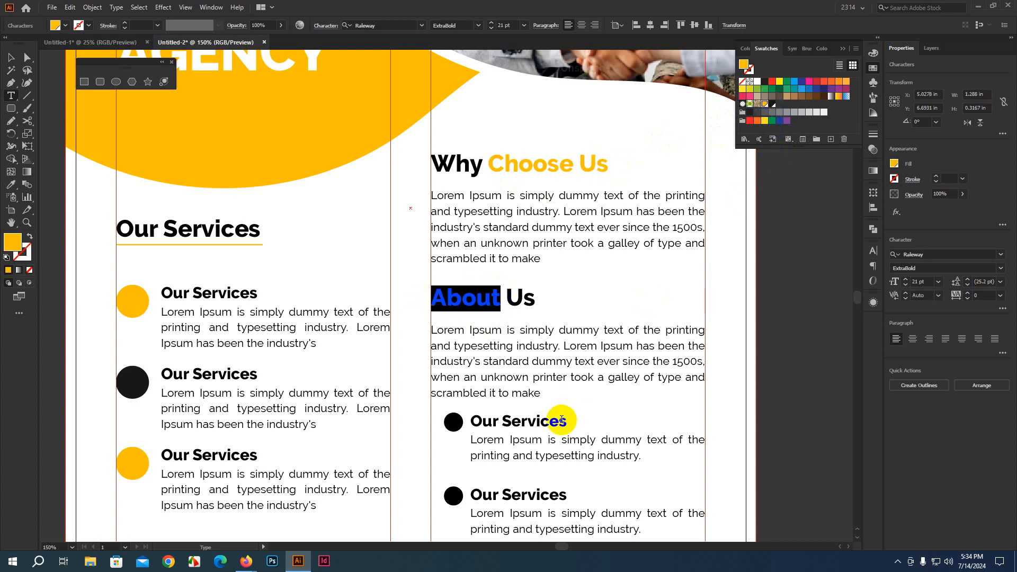
{"action": "scroll", "coordinate": [262, 292], "scroll_direction": "down", "scroll_amount": 1}
{"action": "left_click_drag", "start_coordinate": [160, 215], "coordinate": [260, 219]}
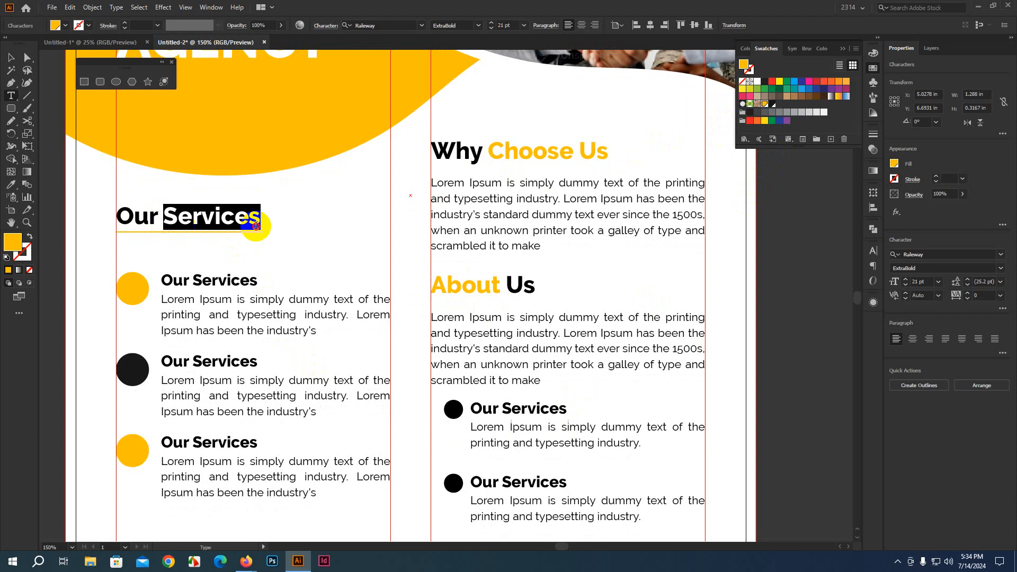
{"action": "left_click", "coordinate": [767, 105]}
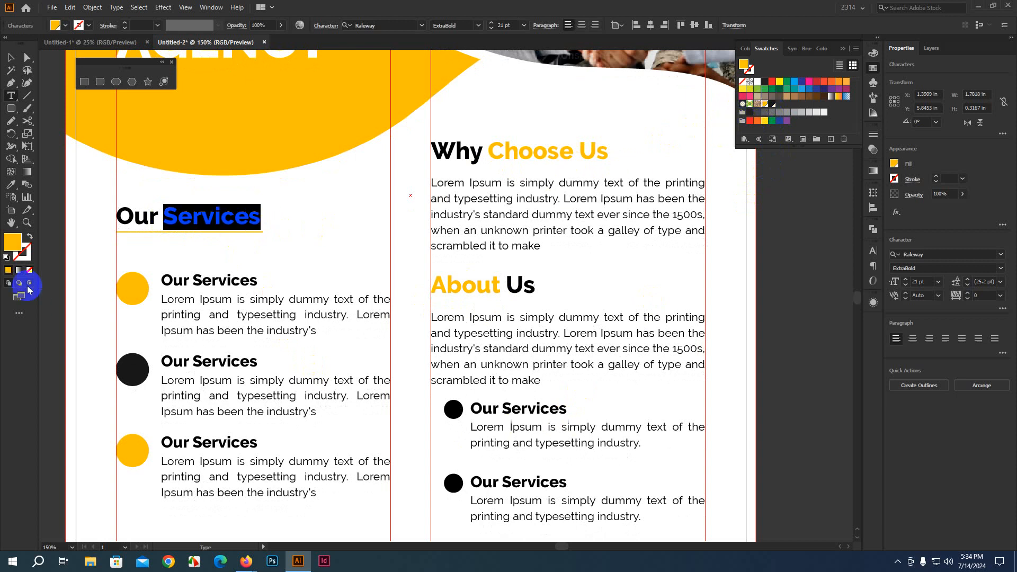
{"action": "left_click", "coordinate": [11, 57]}
{"action": "left_click", "coordinate": [776, 325]}
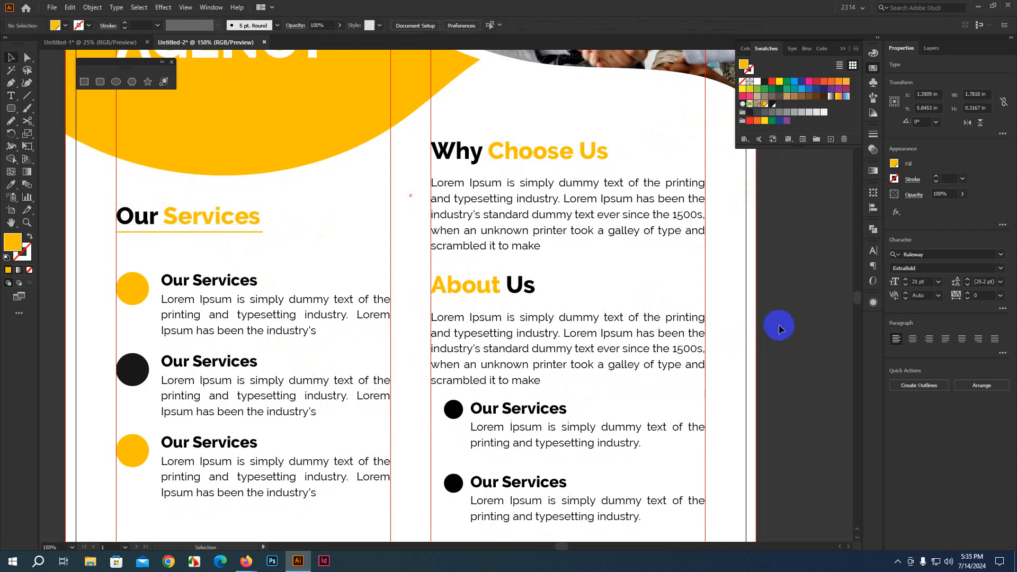
{"action": "scroll", "coordinate": [438, 415], "scroll_direction": "down", "scroll_amount": 2}
{"action": "left_click_drag", "start_coordinate": [570, 457], "coordinate": [552, 321]}
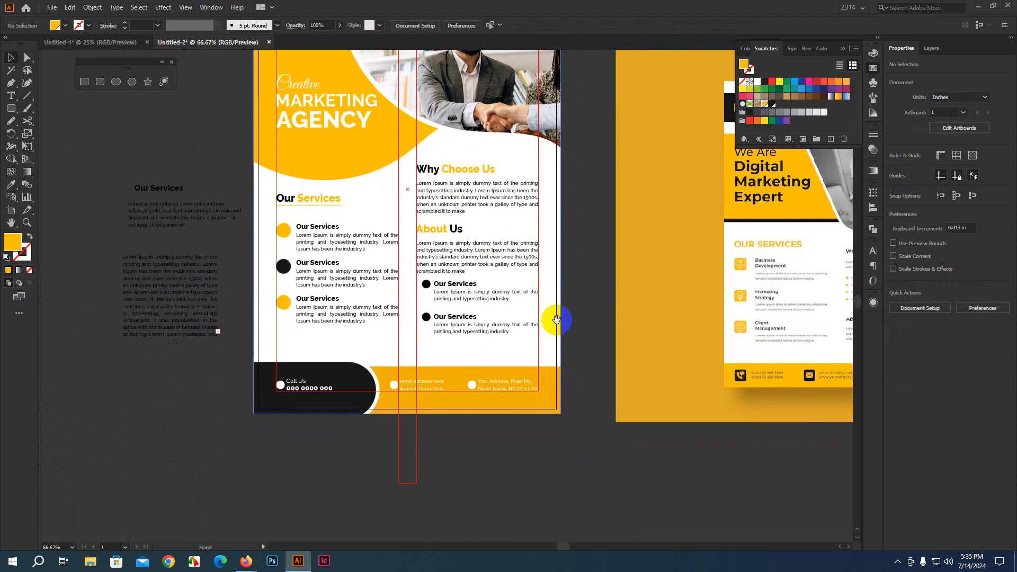
Step: Show the document's layers and expand Layer 1 to list its individual objects
{"action": "scroll", "coordinate": [544, 472], "scroll_direction": "up", "scroll_amount": 4}
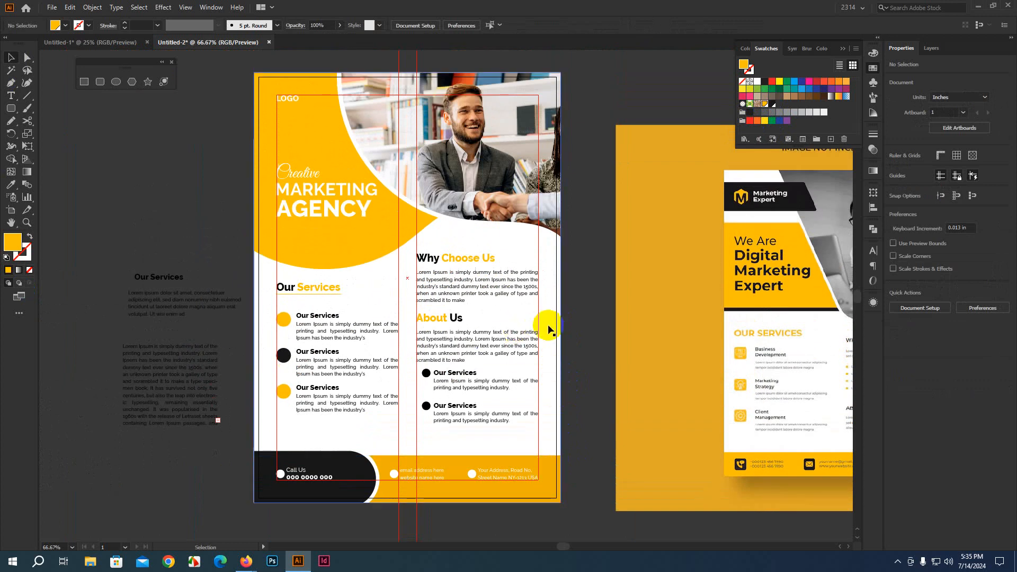
{"action": "left_click", "coordinate": [485, 177]}
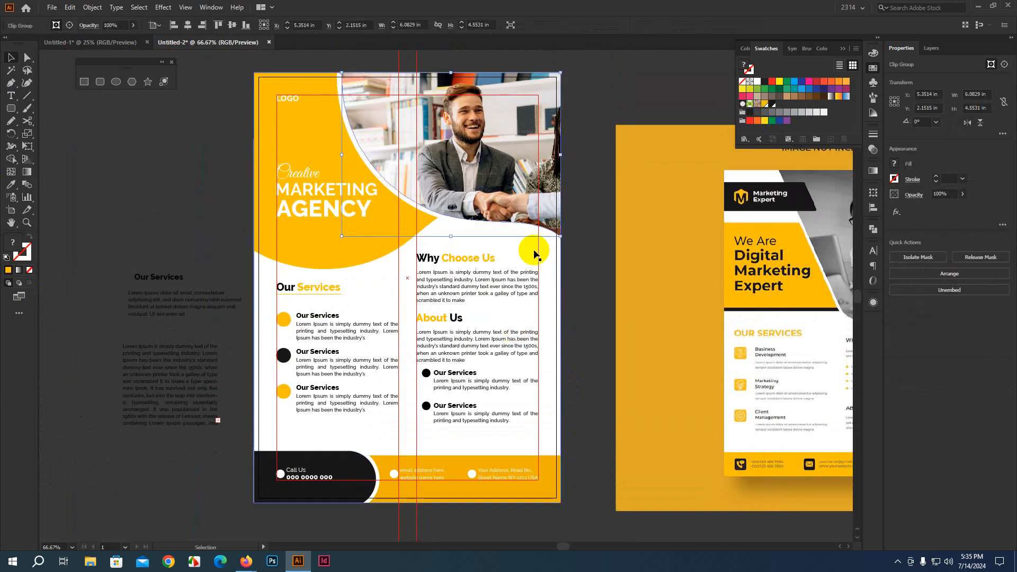
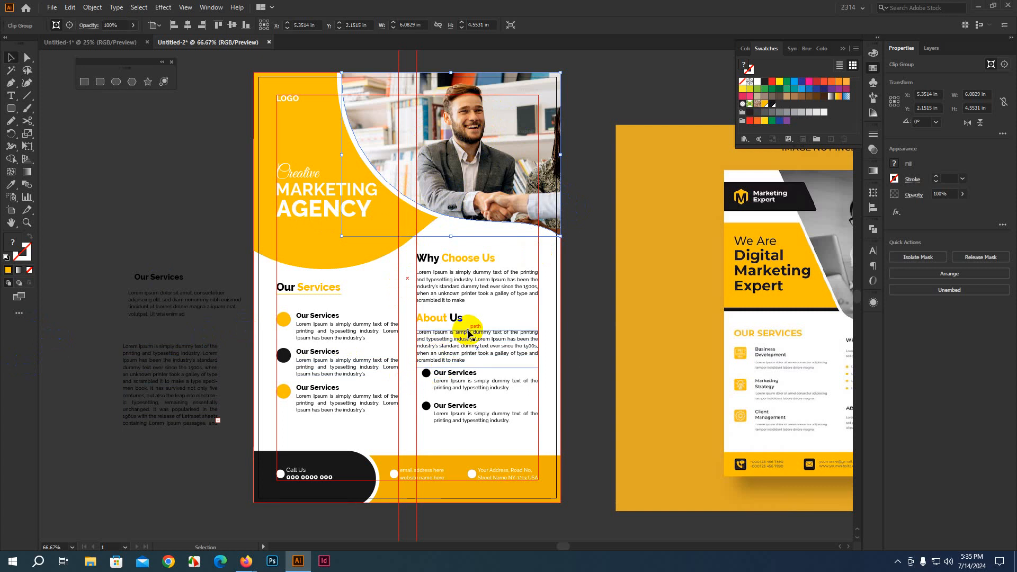
{"action": "left_click", "coordinate": [931, 49]}
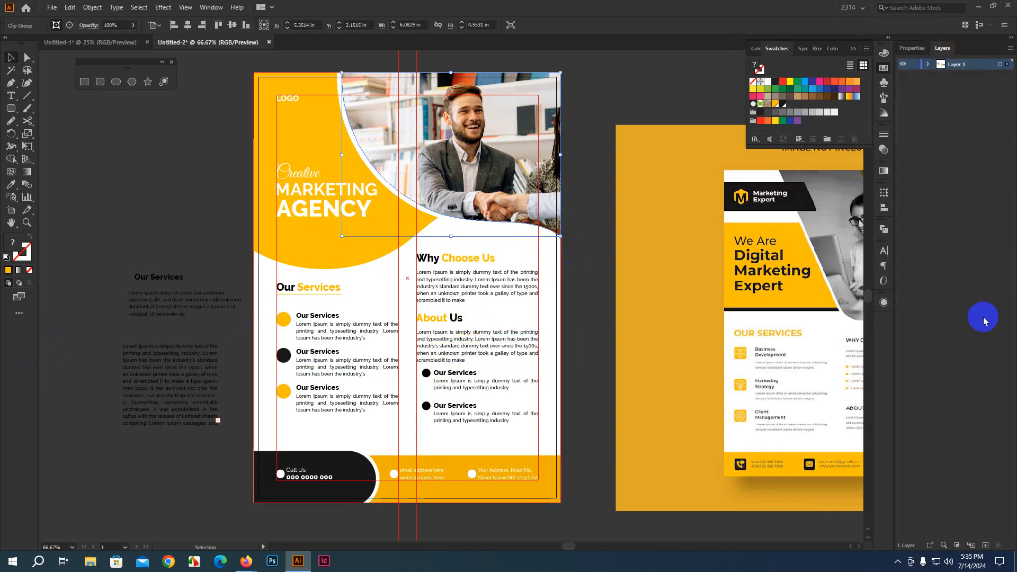
{"action": "left_click", "coordinate": [929, 65]}
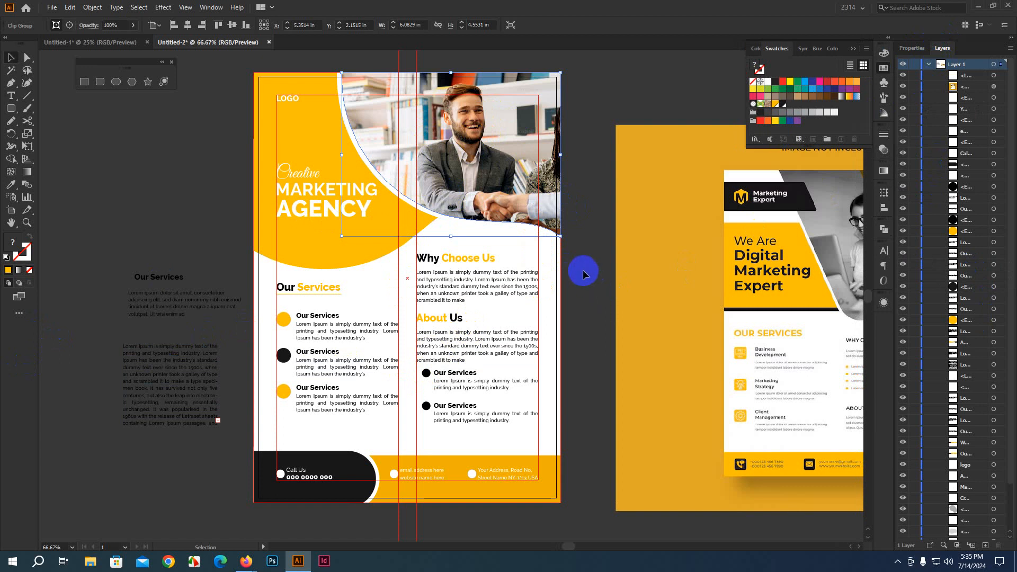
{"action": "left_click", "coordinate": [583, 291]}
Step: Enlarge the white LOGO text on the flyer's yellow shape to about 22.8 pt, keeping its left edge in place
{"action": "left_click_drag", "start_coordinate": [572, 320], "coordinate": [470, 392]}
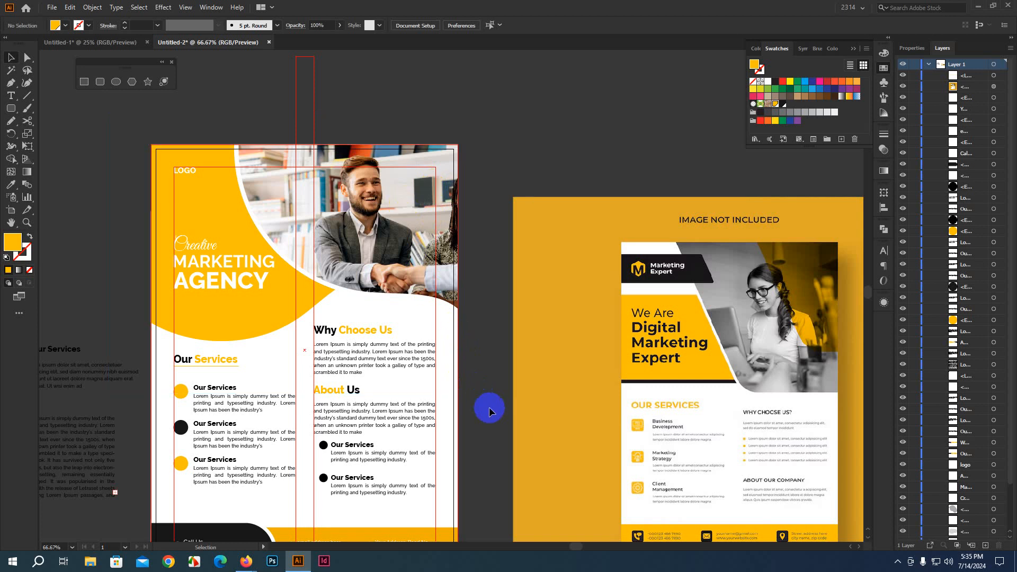
{"action": "left_click", "coordinate": [194, 171]}
{"action": "left_click_drag", "start_coordinate": [200, 176], "coordinate": [215, 179]}
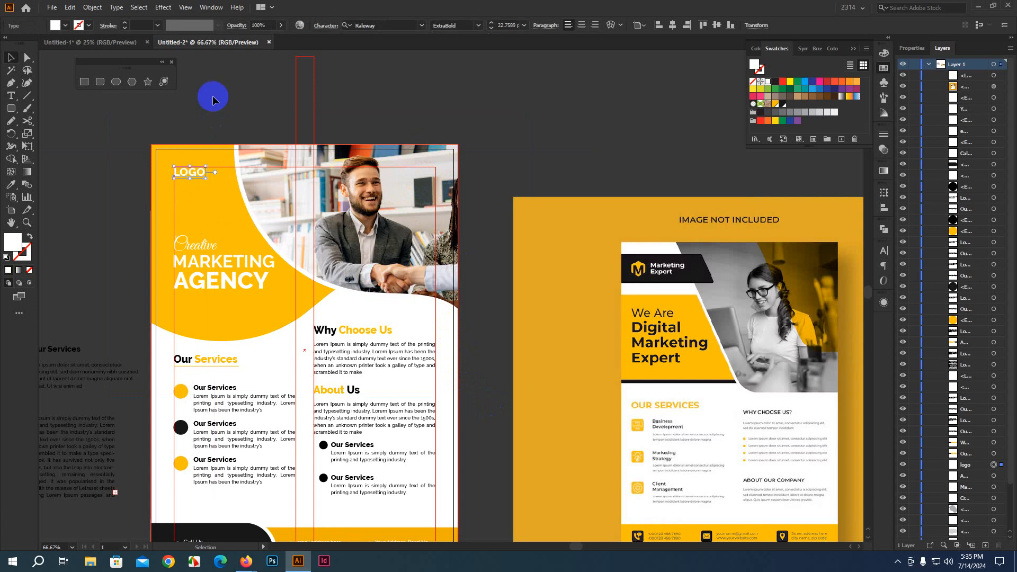
{"action": "left_click", "coordinate": [198, 87]}
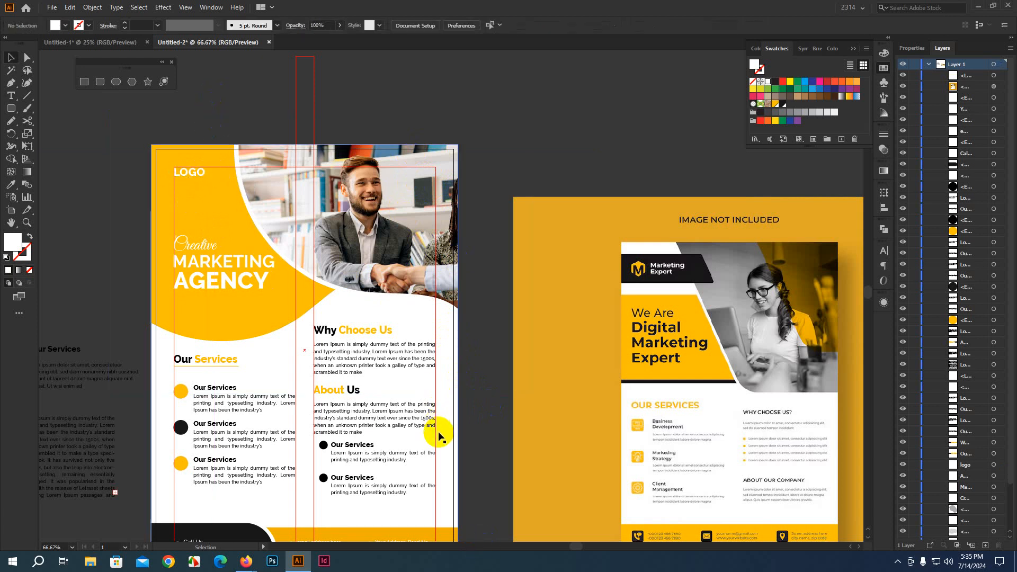
Step: Select the masked handshake photo's clip group on the flyer
{"action": "scroll", "coordinate": [462, 412], "scroll_direction": "down", "scroll_amount": 1}
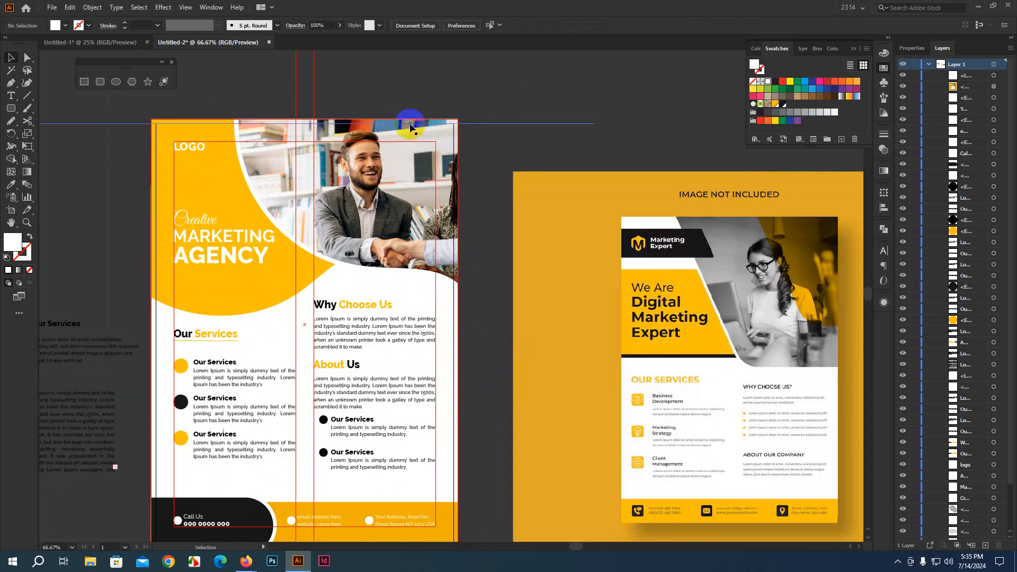
{"action": "left_click", "coordinate": [420, 228]}
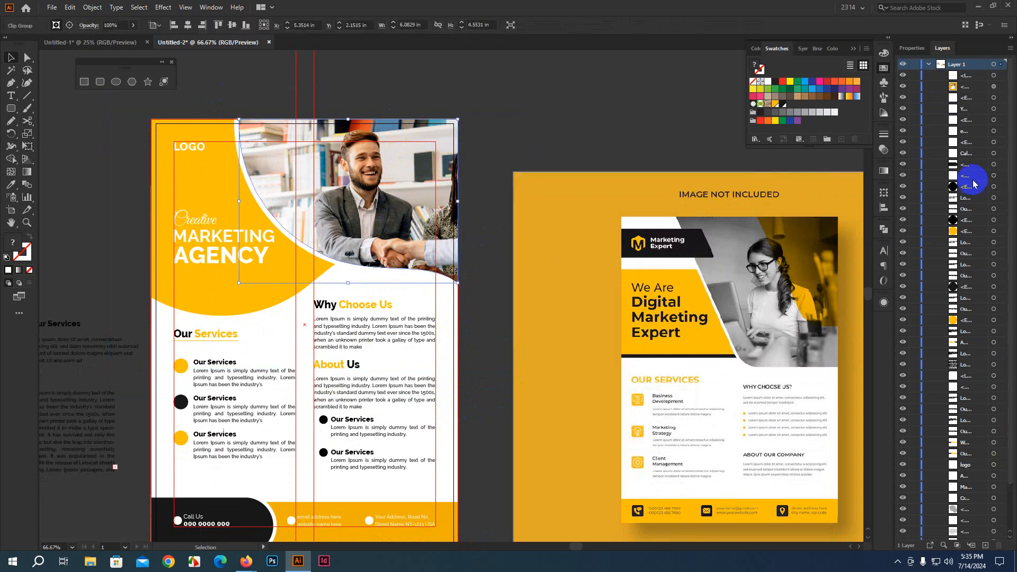
Step: Duplicate the header photo's clipping path above its clip group and fill the copy with the yellow swatch
{"action": "scroll", "coordinate": [974, 184], "scroll_direction": "down", "scroll_amount": 2}
{"action": "left_click", "coordinate": [941, 510]}
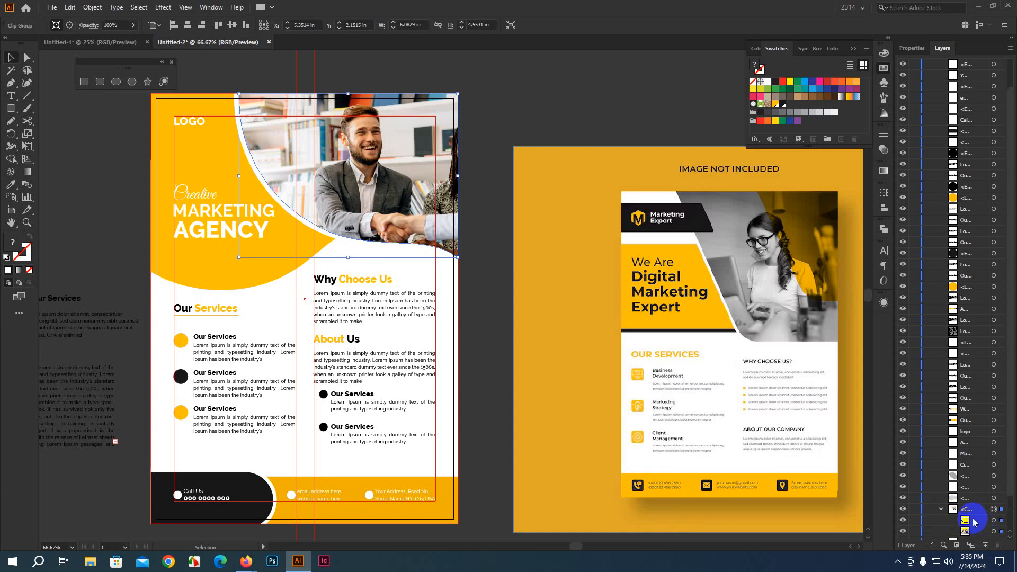
{"action": "left_click", "coordinate": [994, 520]}
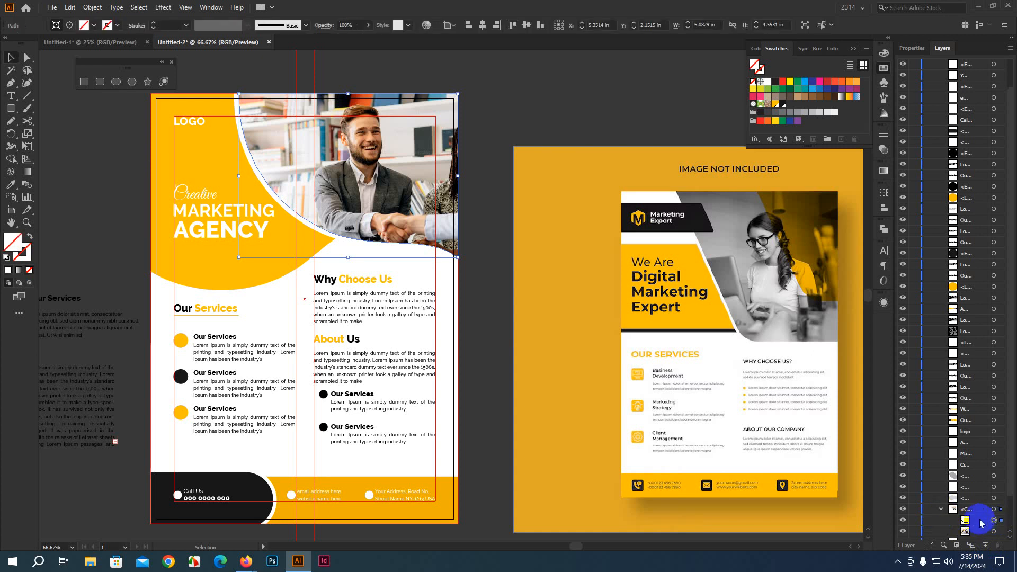
{"action": "left_click_drag", "start_coordinate": [982, 522], "coordinate": [979, 505]}
{"action": "left_click", "coordinate": [334, 223]}
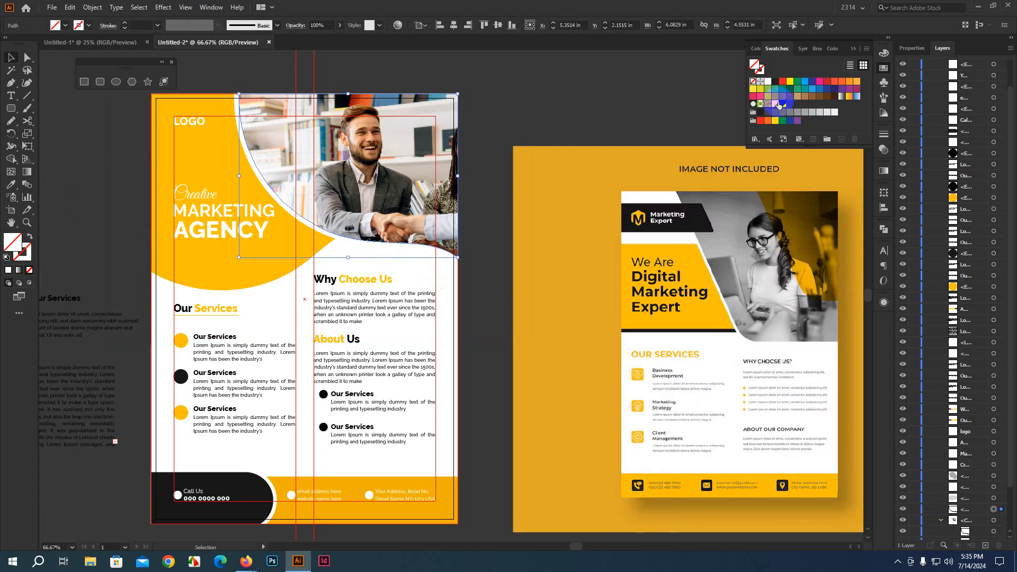
{"action": "left_click_drag", "start_coordinate": [769, 114], "coordinate": [355, 226]}
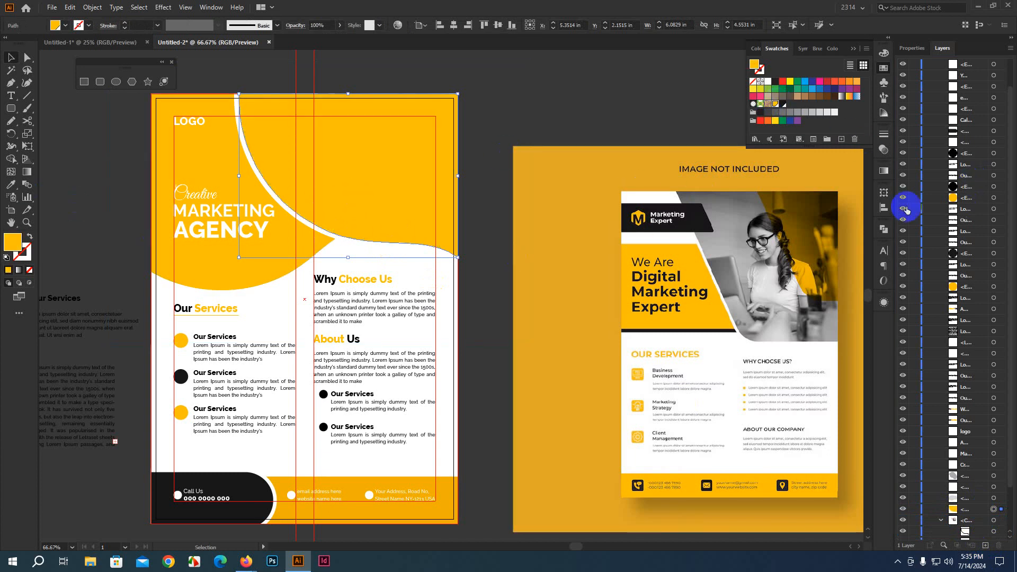
Step: Set the blend mode of the yellow shape over the photo to Multiply
{"action": "left_click", "coordinate": [884, 152]}
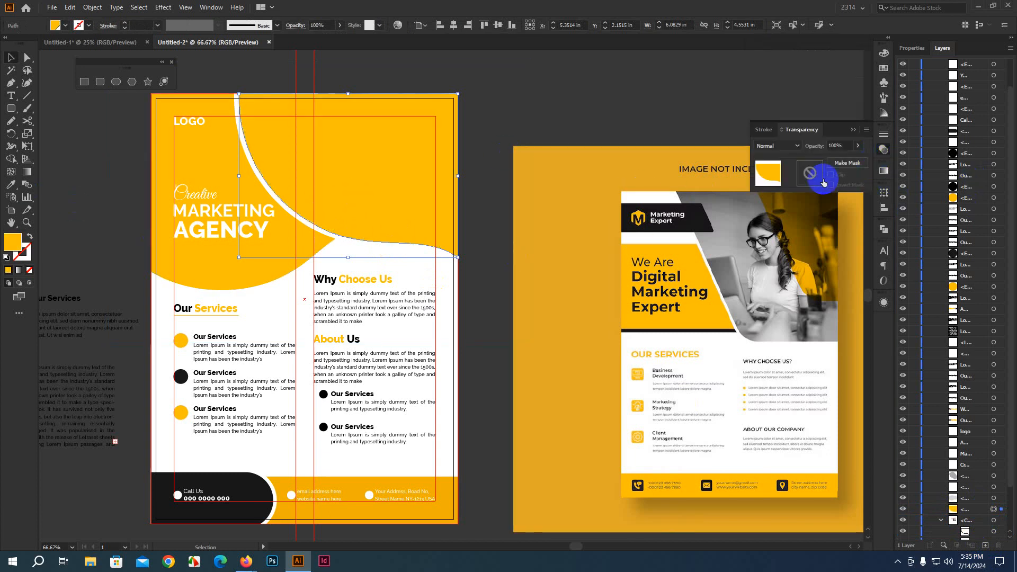
{"action": "left_click", "coordinate": [785, 148]}
{"action": "left_click", "coordinate": [775, 183]}
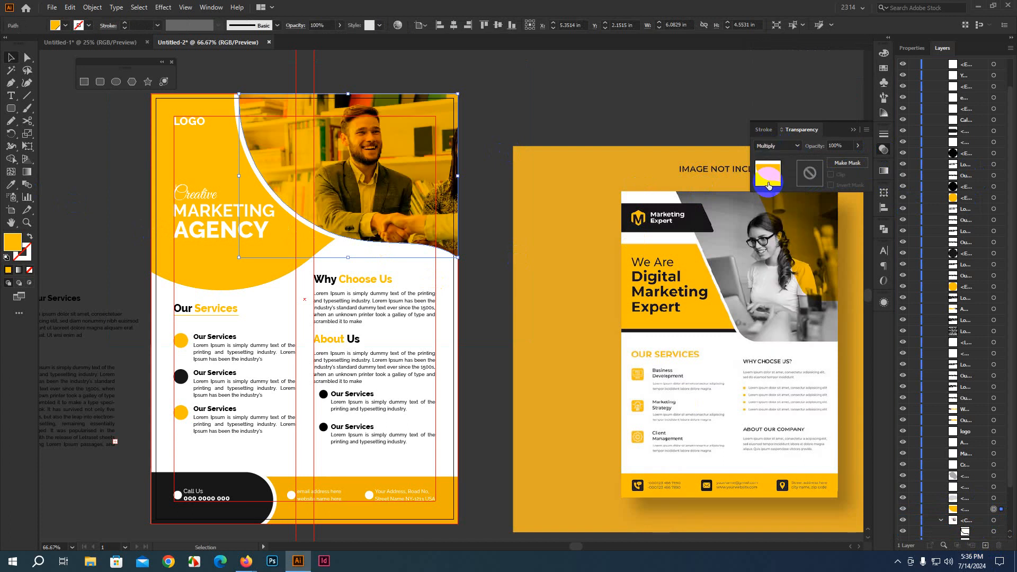
Step: Try the Overlay blend mode on the yellow shape and return it to Multiply
{"action": "left_click", "coordinate": [780, 146]}
{"action": "left_click", "coordinate": [775, 246]}
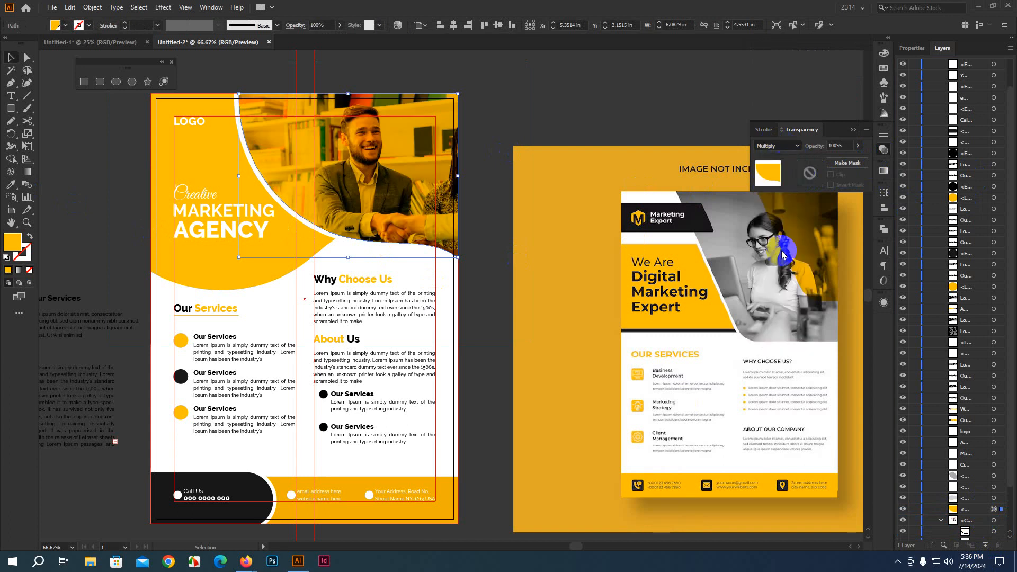
{"action": "left_click", "coordinate": [775, 146]}
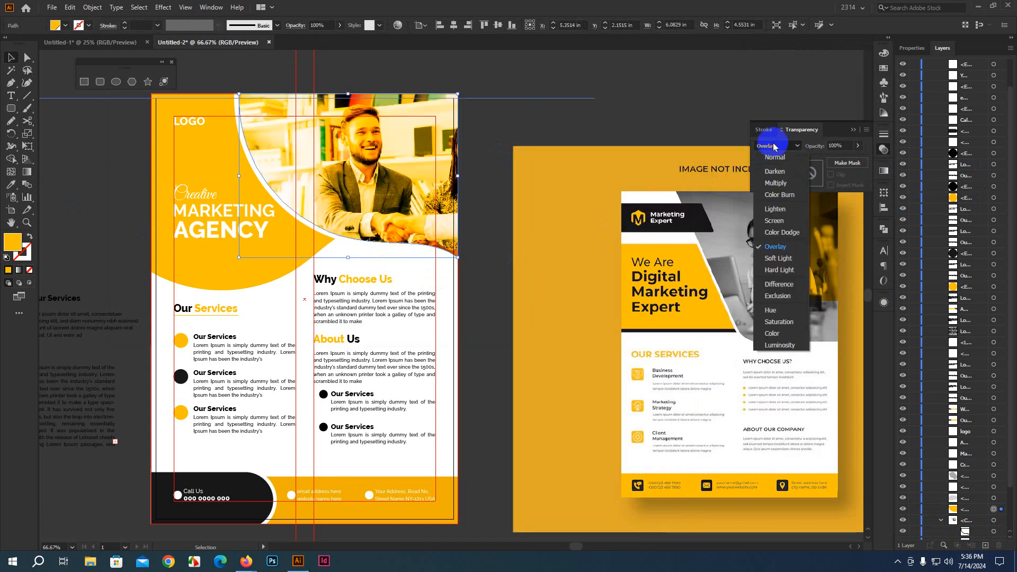
{"action": "left_click", "coordinate": [775, 183]}
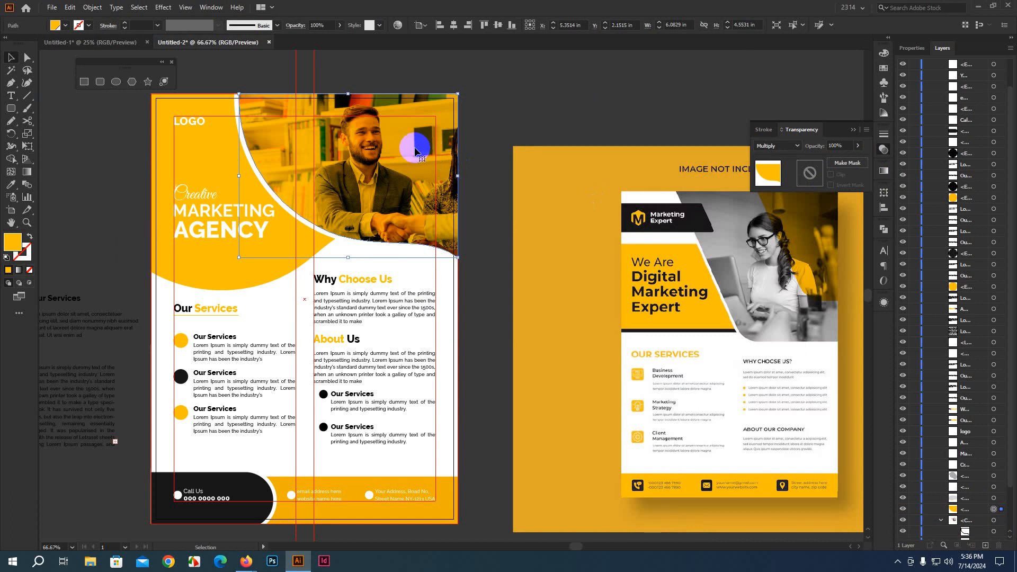
Step: Move the yellow shape diagonally up beyond the flyer so it overlaps only the photo's upper-right corner
{"action": "left_click_drag", "start_coordinate": [407, 150], "coordinate": [522, 69]}
{"action": "left_click_drag", "start_coordinate": [491, 236], "coordinate": [391, 336]}
{"action": "left_click_drag", "start_coordinate": [416, 228], "coordinate": [413, 224]}
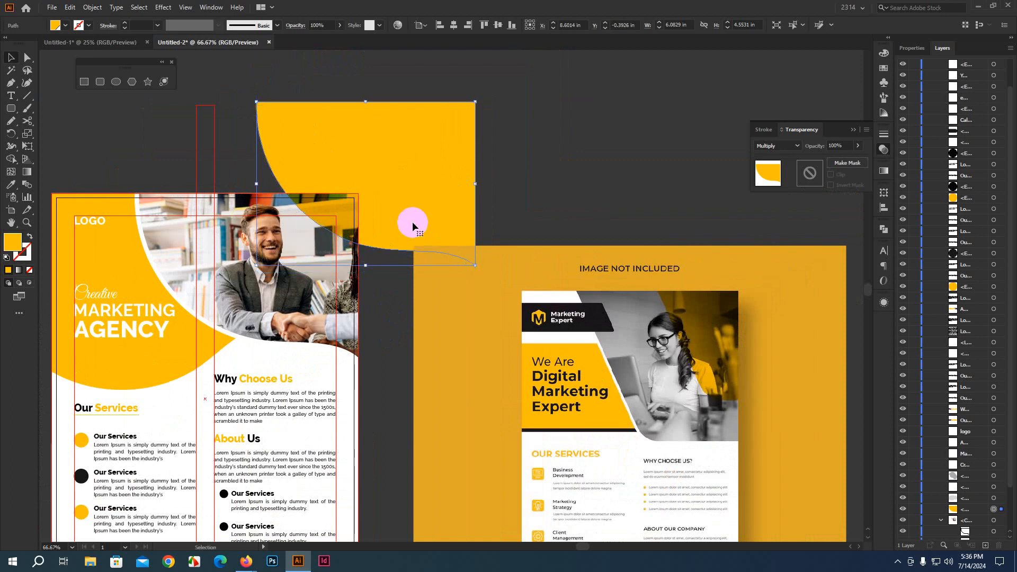
Step: Trim away the part of the yellow shape outside the flyer background with Shape Builder, leaving only the corner accent
{"action": "left_click", "coordinate": [326, 373], "text": "shift"}
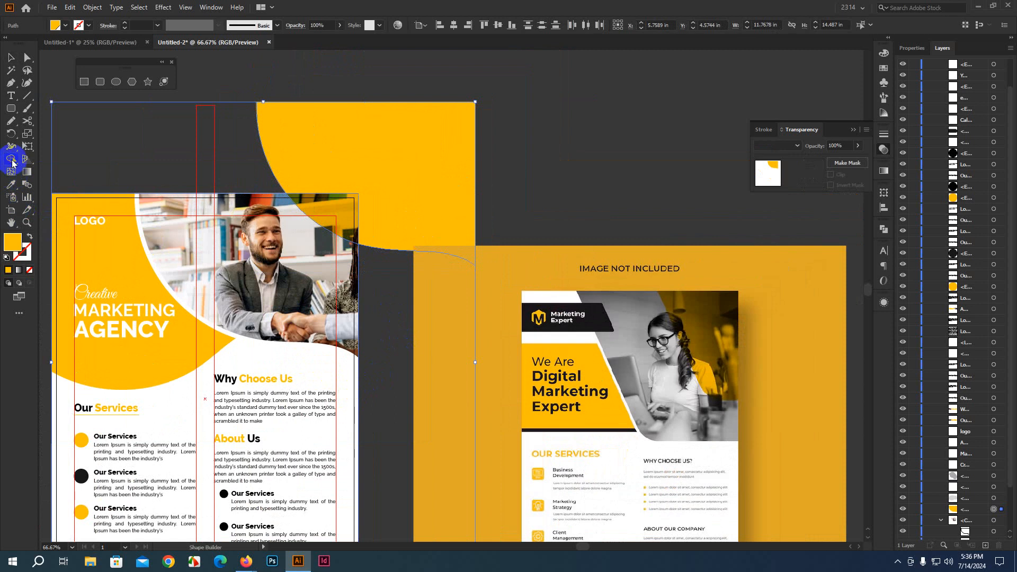
{"action": "left_click", "coordinate": [321, 117], "text": "alt"}
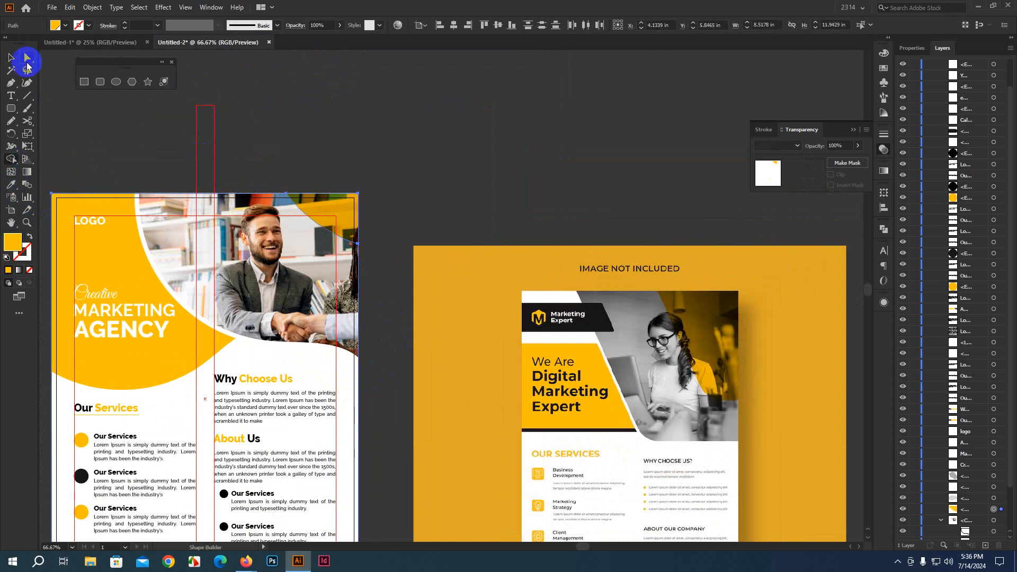
{"action": "left_click", "coordinate": [11, 57]}
{"action": "left_click", "coordinate": [317, 148]}
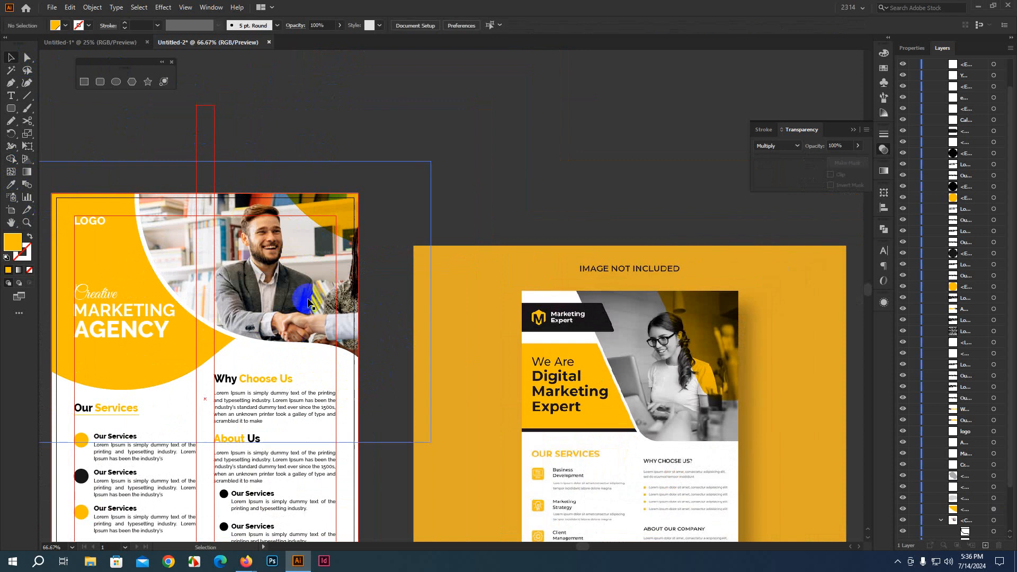
Step: Fill the first circle bullet under About Us with the yellow swatch
{"action": "left_click_drag", "start_coordinate": [390, 364], "coordinate": [484, 290]}
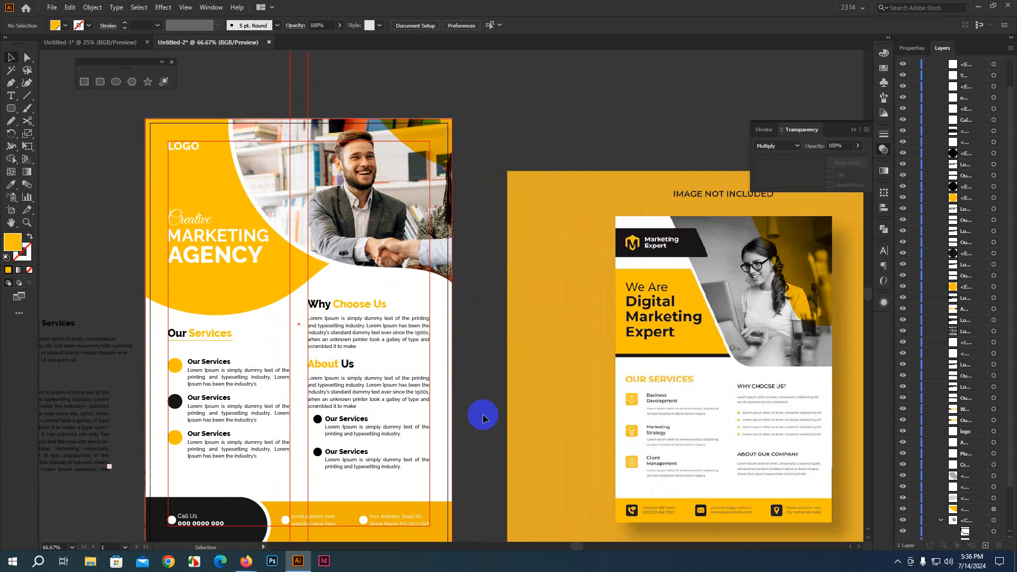
{"action": "left_click_drag", "start_coordinate": [483, 414], "coordinate": [449, 347]}
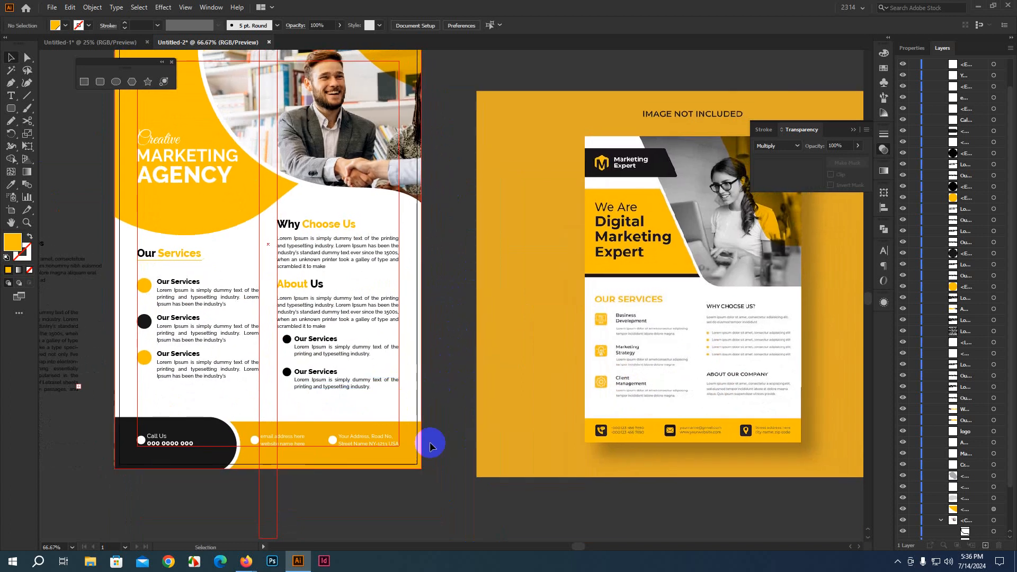
{"action": "scroll", "coordinate": [458, 494], "scroll_direction": "down", "scroll_amount": 1}
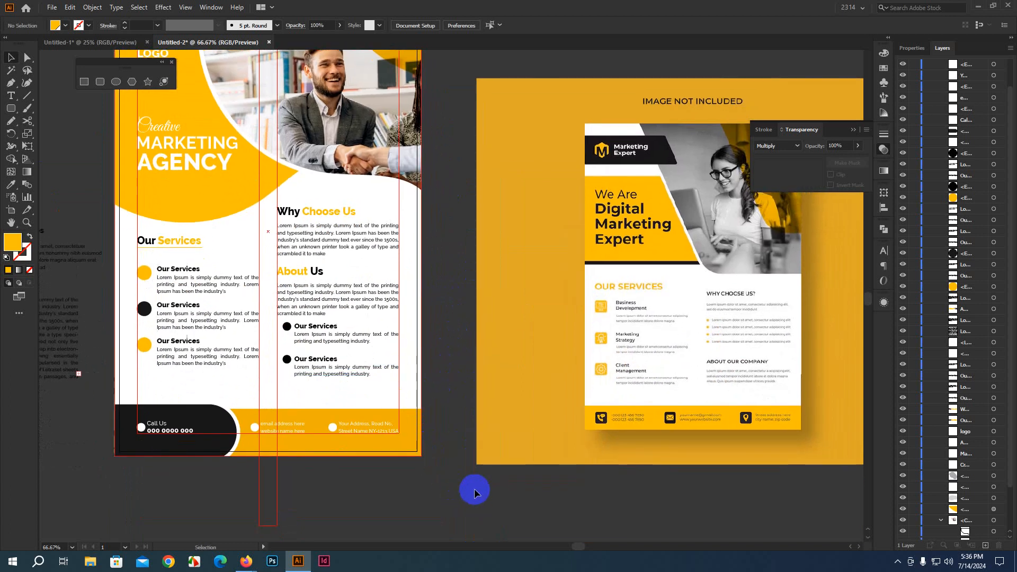
{"action": "scroll", "coordinate": [475, 489], "scroll_direction": "down", "scroll_amount": 1}
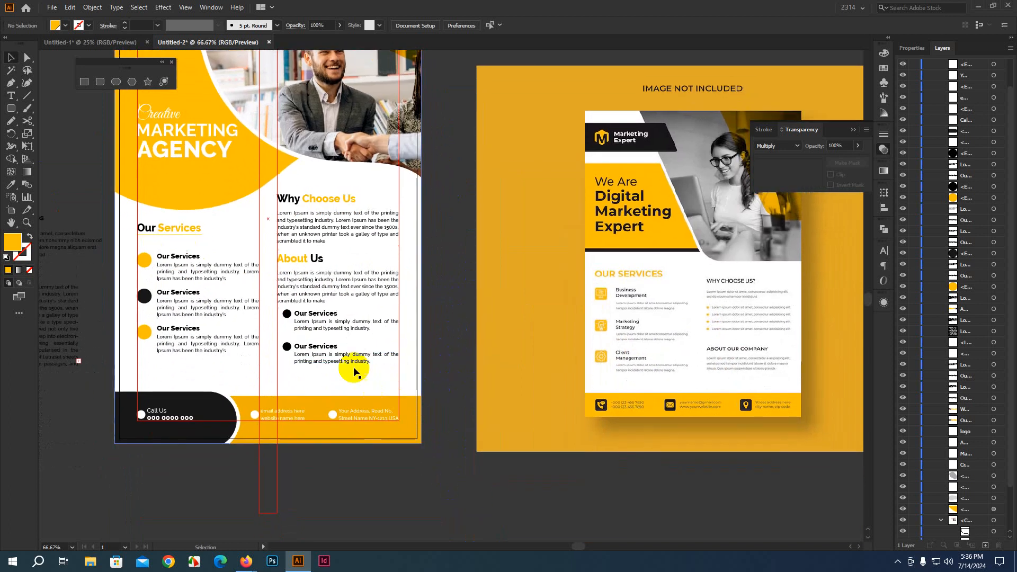
{"action": "left_click", "coordinate": [290, 314]}
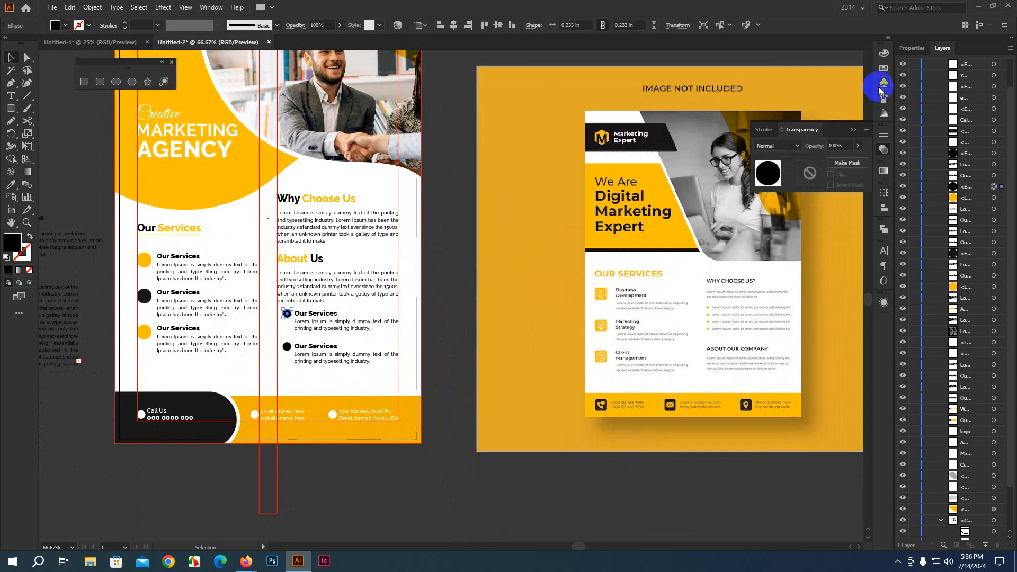
{"action": "left_click", "coordinate": [885, 69]}
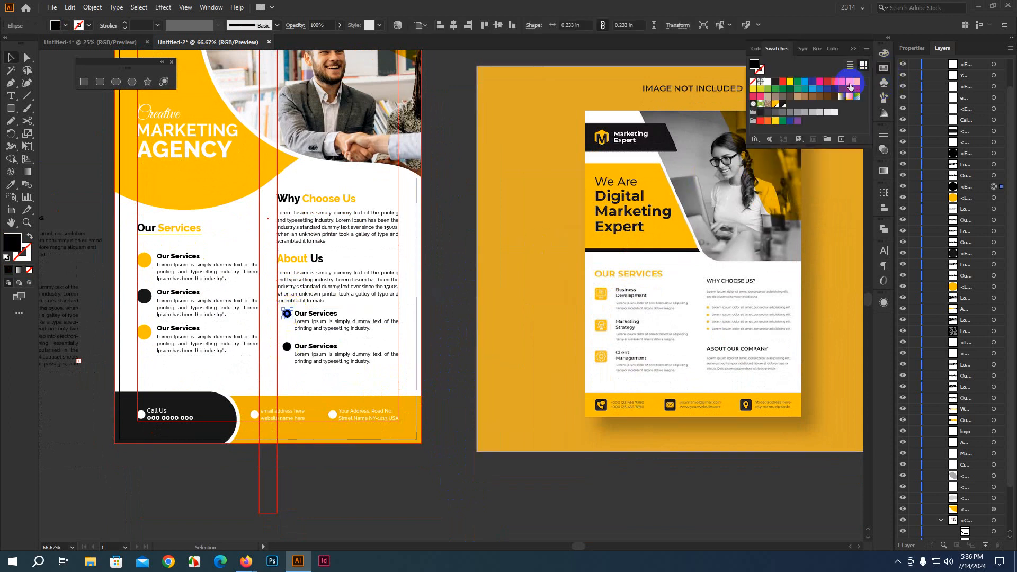
{"action": "left_click", "coordinate": [776, 105]}
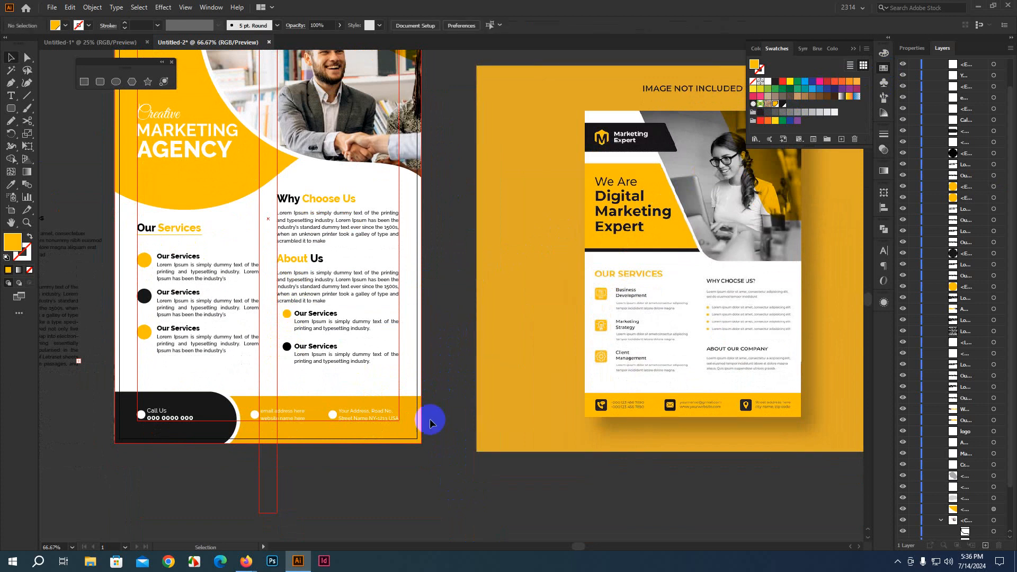
{"action": "left_click", "coordinate": [343, 451]}
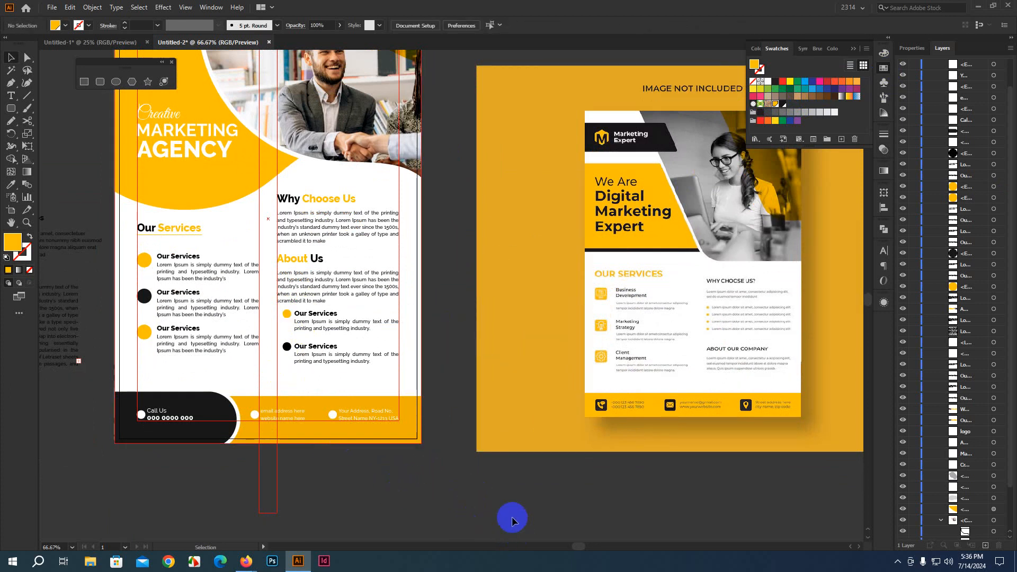
Step: Duplicate the photo's clipping path again, place it between the yellow accent and the clip group, and fill it near-black (#070707)
{"action": "left_click_drag", "start_coordinate": [656, 488], "coordinate": [675, 538]}
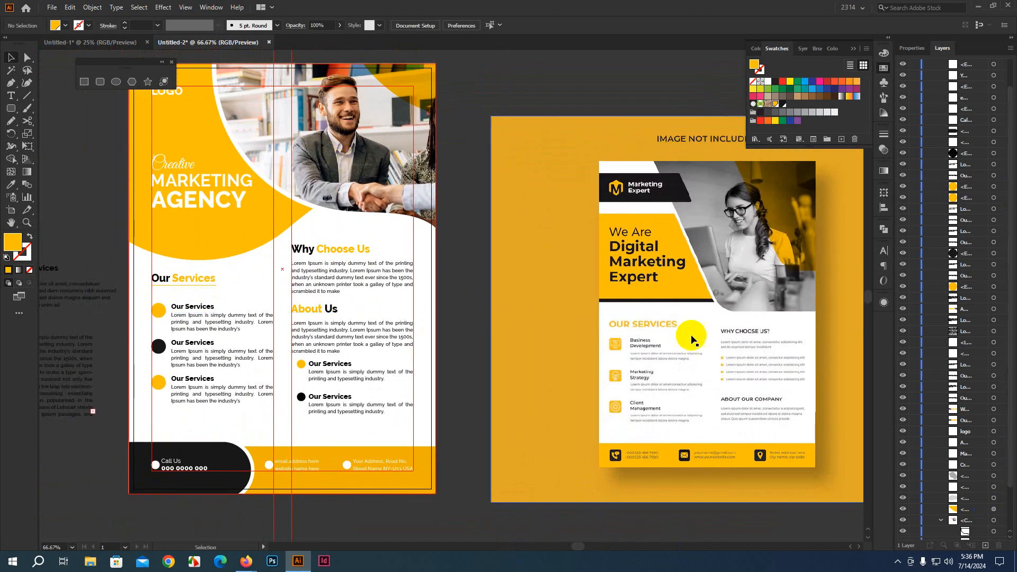
{"action": "left_click", "coordinate": [363, 142]}
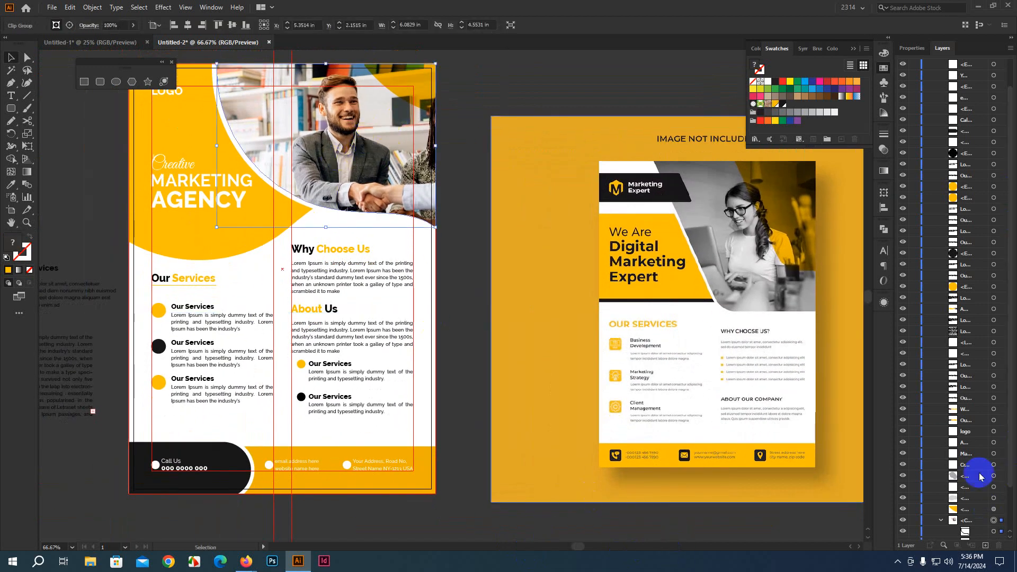
{"action": "left_click", "coordinate": [977, 536]}
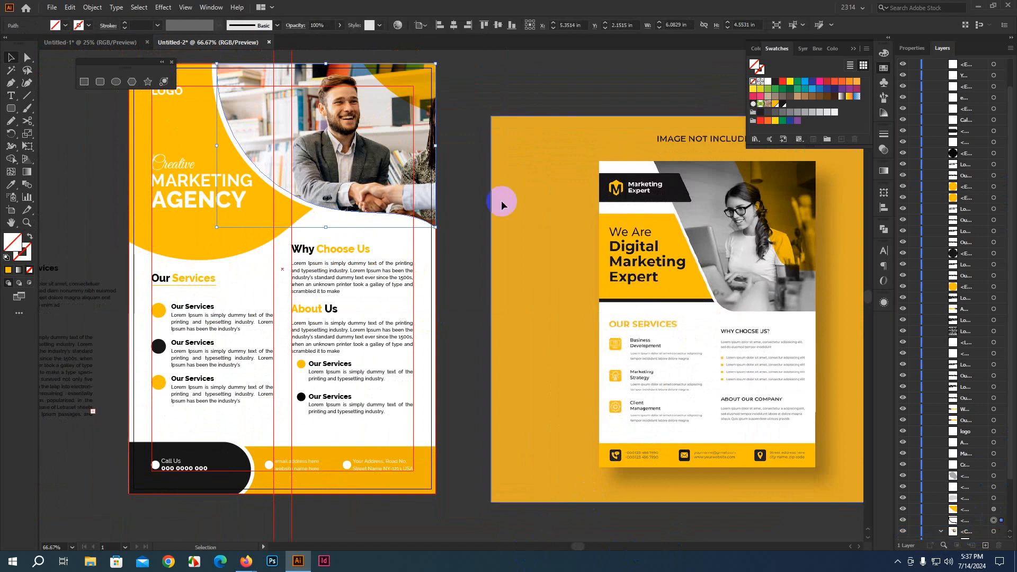
{"action": "double_click", "coordinate": [7, 243]}
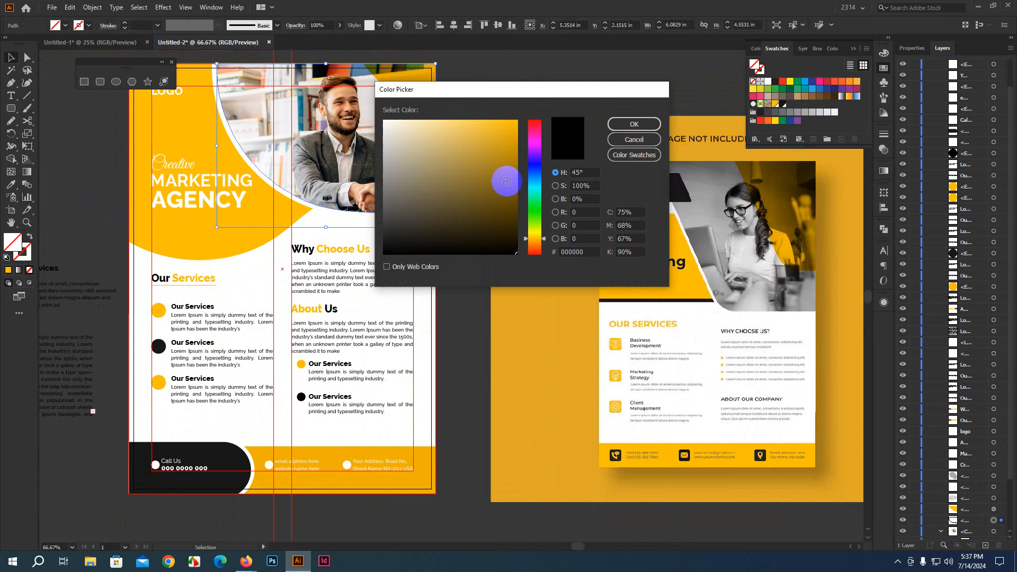
{"action": "mouse_move", "coordinate": [425, 197]}
{"action": "left_mouse_down"}
{"action": "mouse_move", "coordinate": [362, 258]}
{"action": "mouse_move", "coordinate": [364, 231]}
{"action": "mouse_move", "coordinate": [360, 247]}
{"action": "mouse_move", "coordinate": [386, 250]}
{"action": "left_mouse_up"}
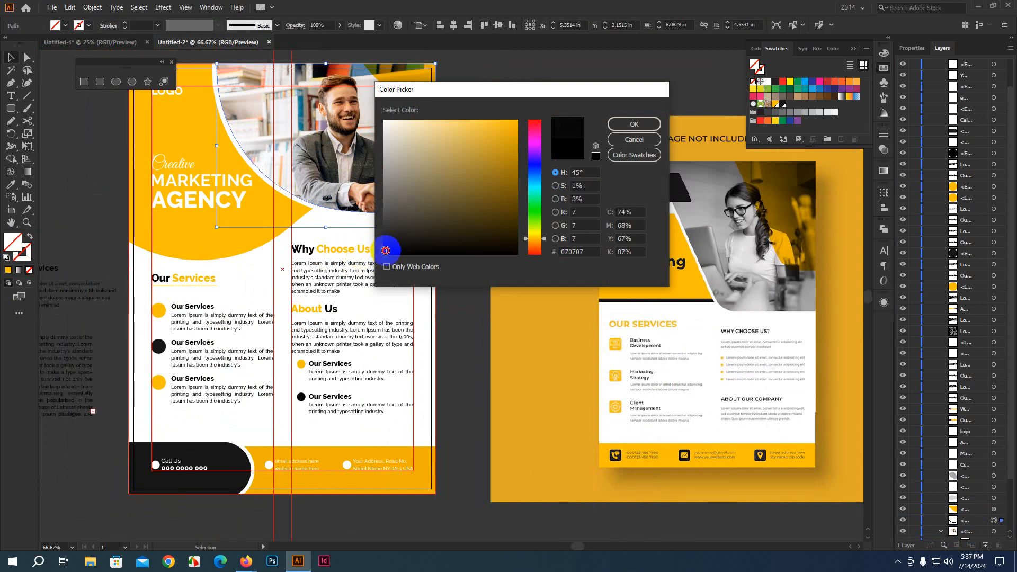
{"action": "left_click", "coordinate": [634, 124]}
Step: Set the near-black shape's blend mode to Color to turn the header photo black and white
{"action": "left_click", "coordinate": [889, 148]}
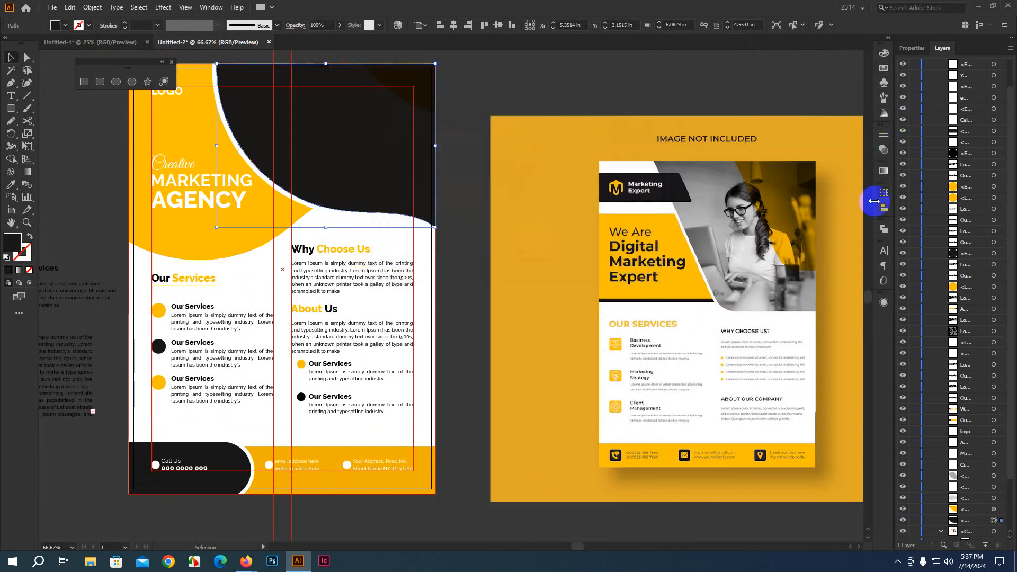
{"action": "left_click", "coordinate": [887, 157]}
{"action": "left_click", "coordinate": [778, 146]}
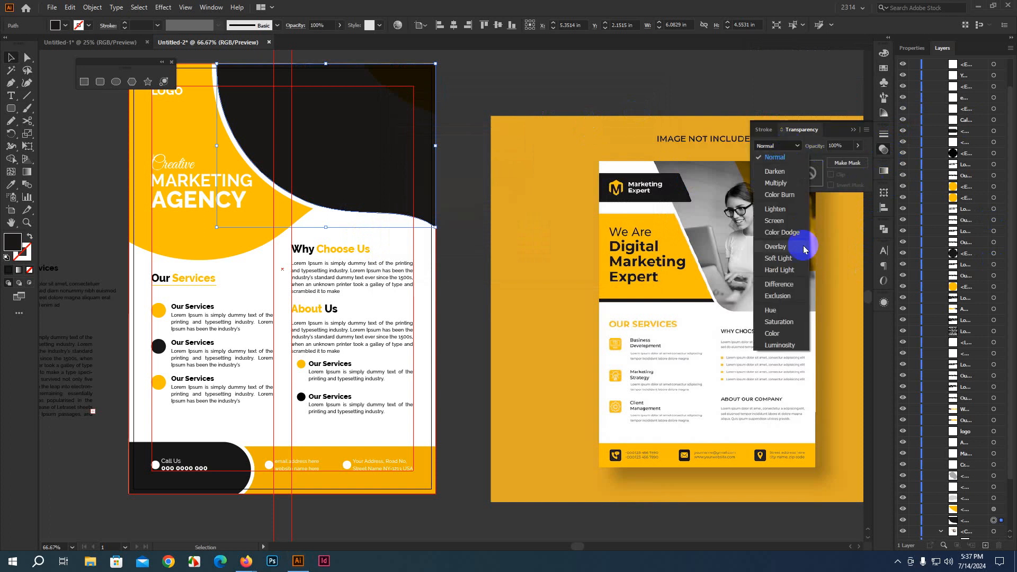
{"action": "left_click", "coordinate": [783, 333]}
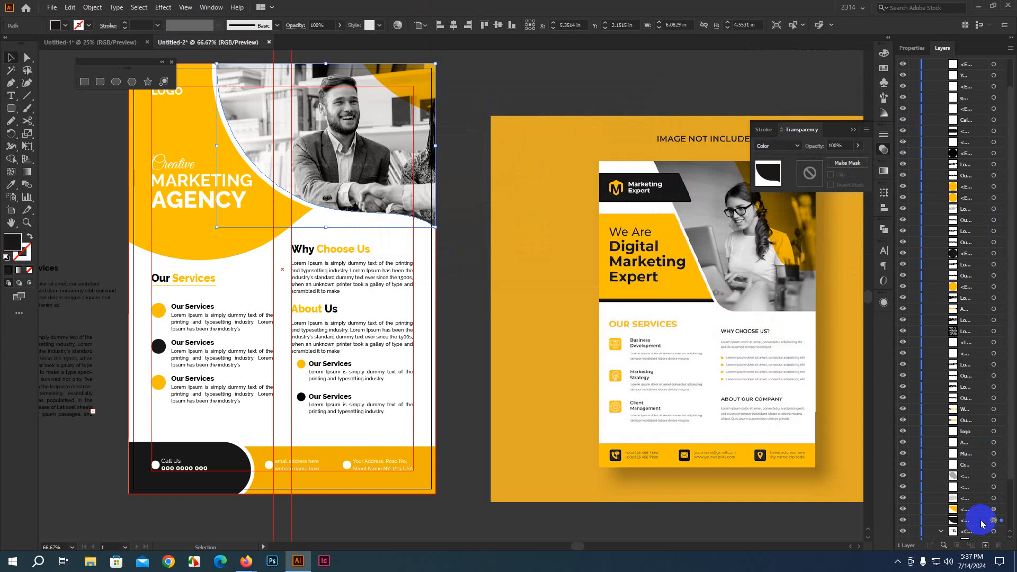
Step: Move the near-black shape into the photo's clip group in the layer order, collapse the group and deselect everything
{"action": "scroll", "coordinate": [982, 525], "scroll_direction": "down", "scroll_amount": 3}
{"action": "left_click_drag", "start_coordinate": [974, 459], "coordinate": [973, 474]}
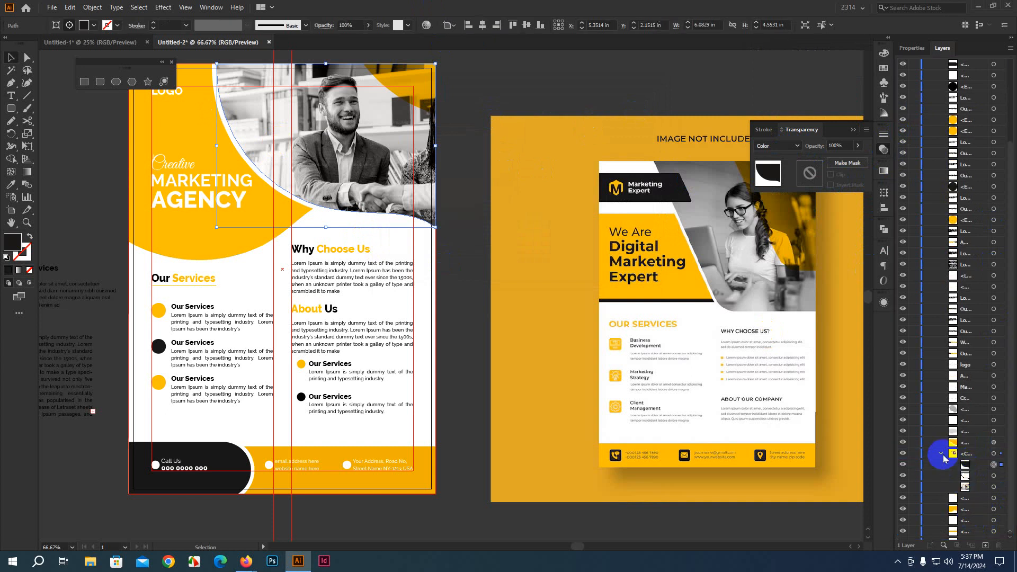
{"action": "left_click", "coordinate": [943, 454]}
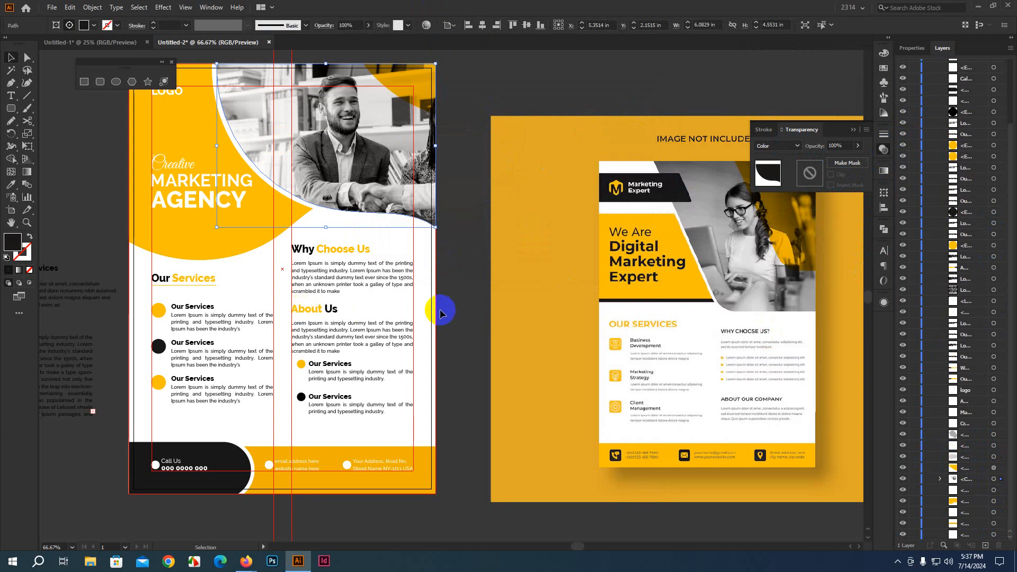
{"action": "left_click", "coordinate": [432, 346]}
{"action": "scroll", "coordinate": [439, 342], "scroll_direction": "down", "scroll_amount": 2}
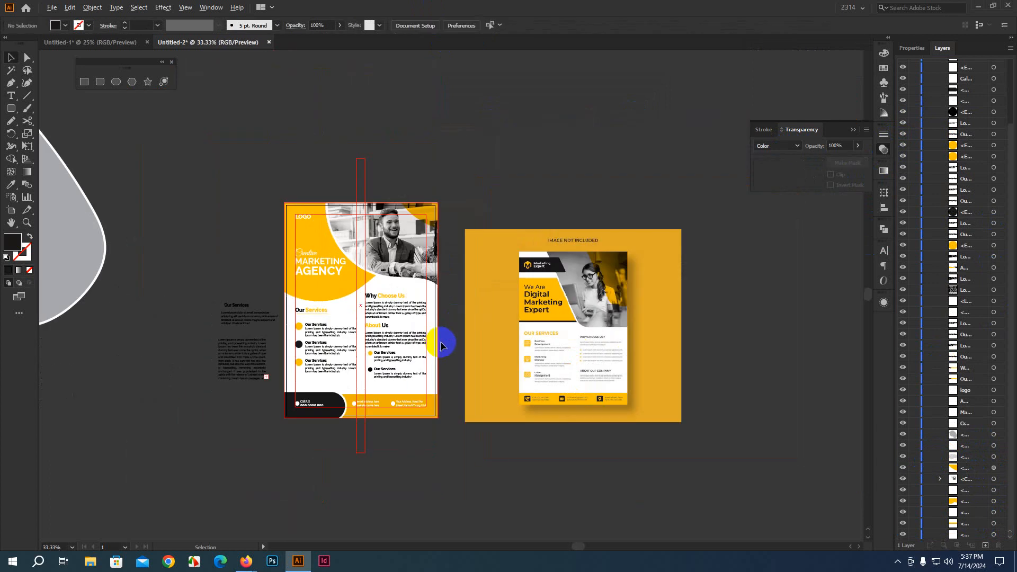
{"action": "left_click_drag", "start_coordinate": [570, 431], "coordinate": [625, 400]}
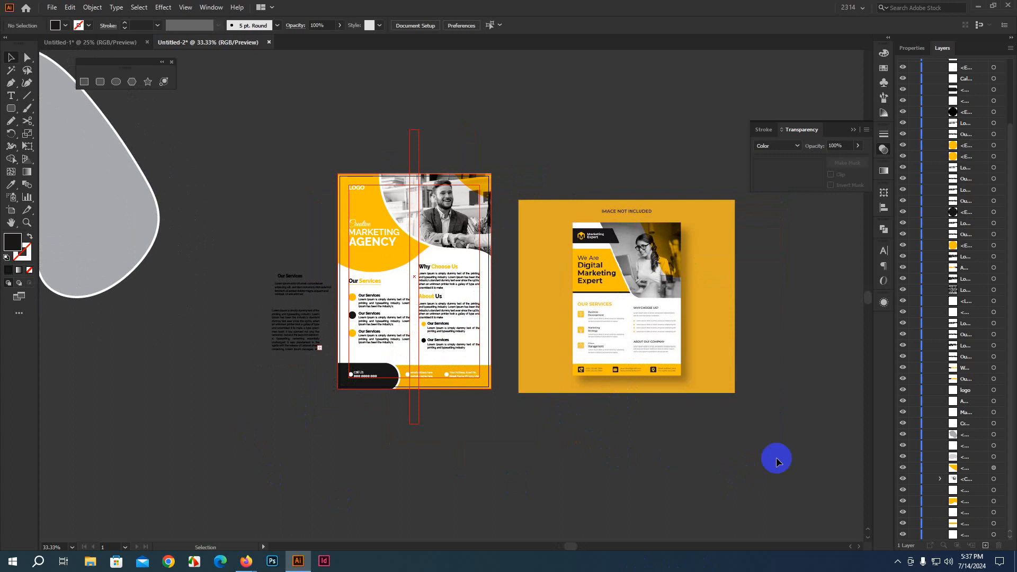
{"action": "left_click_drag", "start_coordinate": [539, 499], "coordinate": [648, 520]}
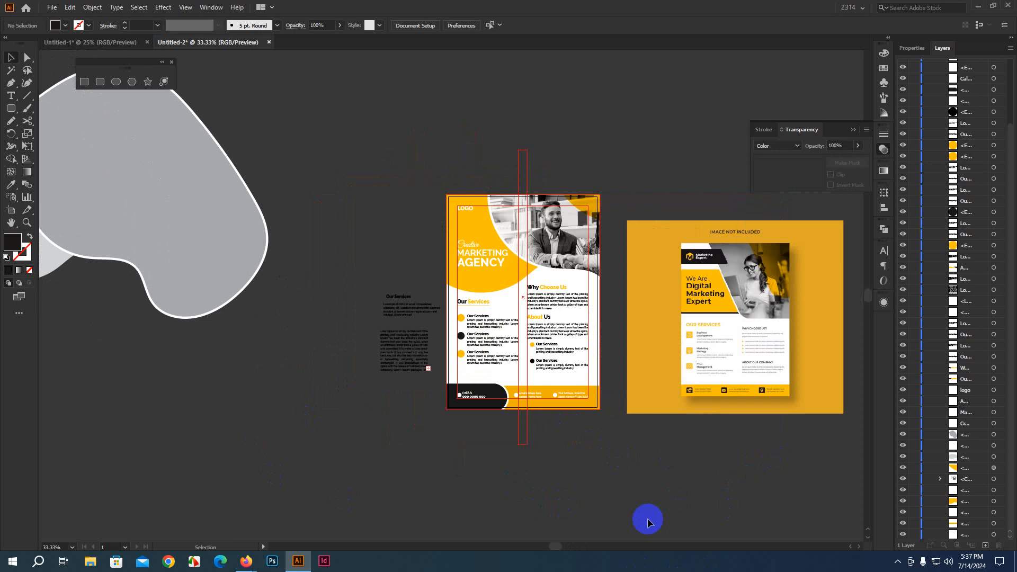
Step: Switch to Firefox and look over the Freepik flyer template, the Unsplash handshake photo and the Google flyer design image results
{"action": "left_click", "coordinate": [239, 563]}
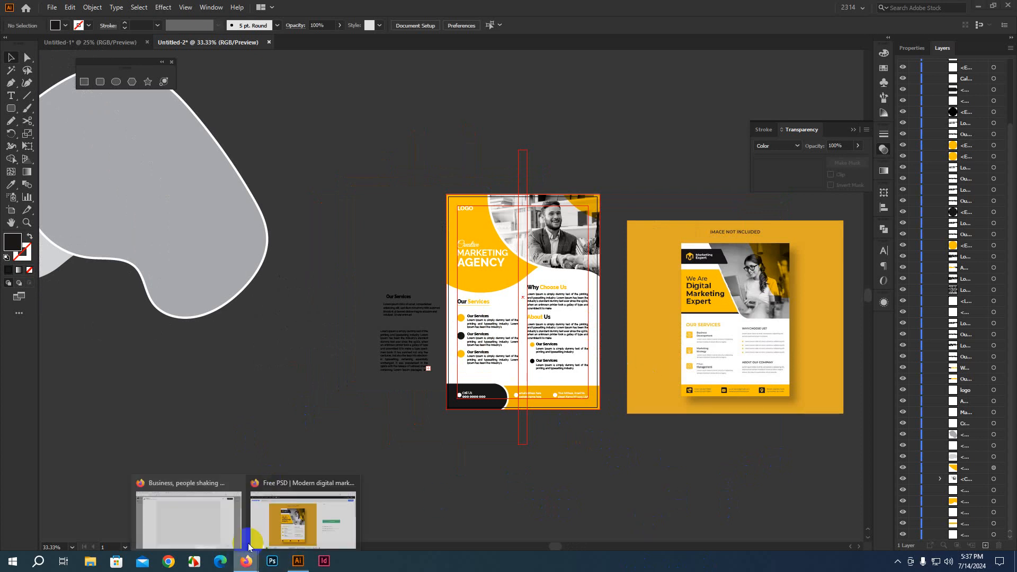
{"action": "left_click", "coordinate": [284, 518]}
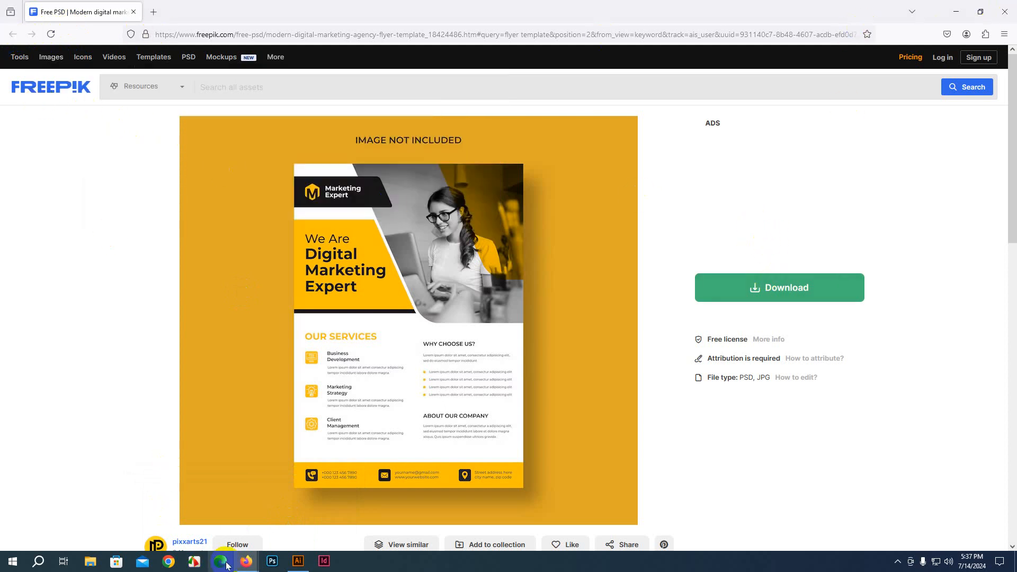
{"action": "mouse_move", "coordinate": [240, 566]}
{"action": "left_click", "coordinate": [212, 509]}
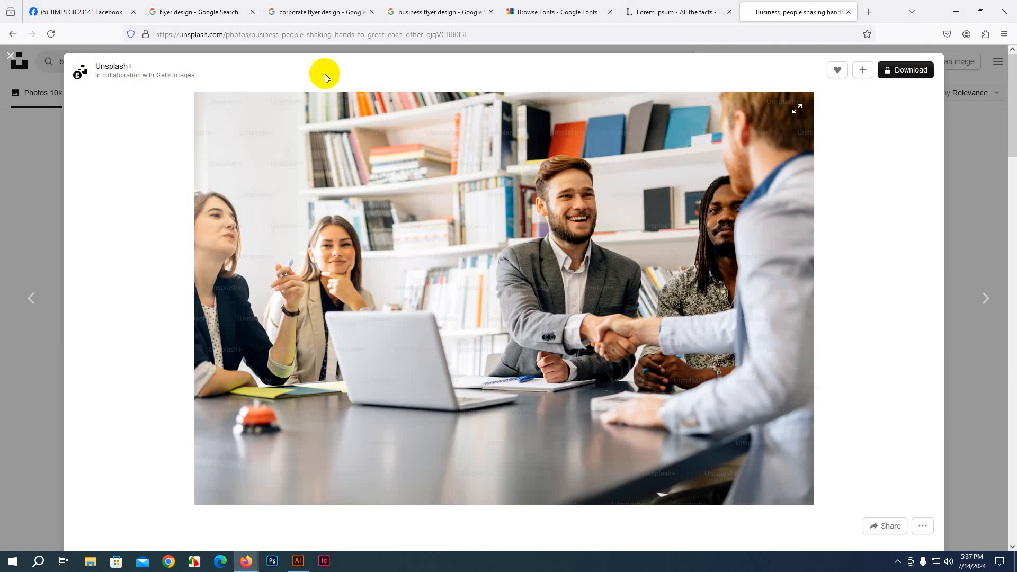
{"action": "left_click", "coordinate": [222, 9]}
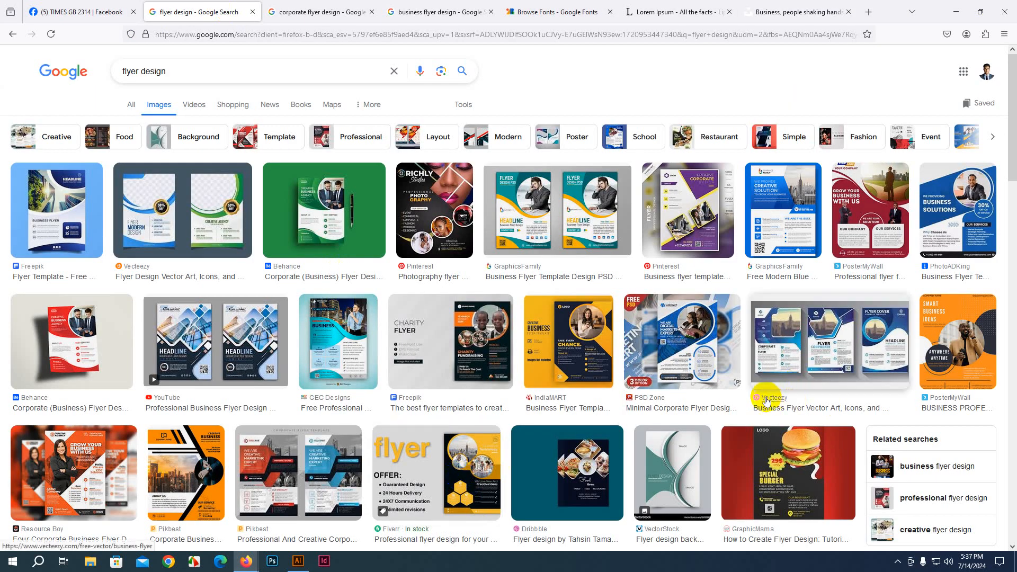
{"action": "scroll", "coordinate": [861, 346], "scroll_direction": "down", "scroll_amount": 3}
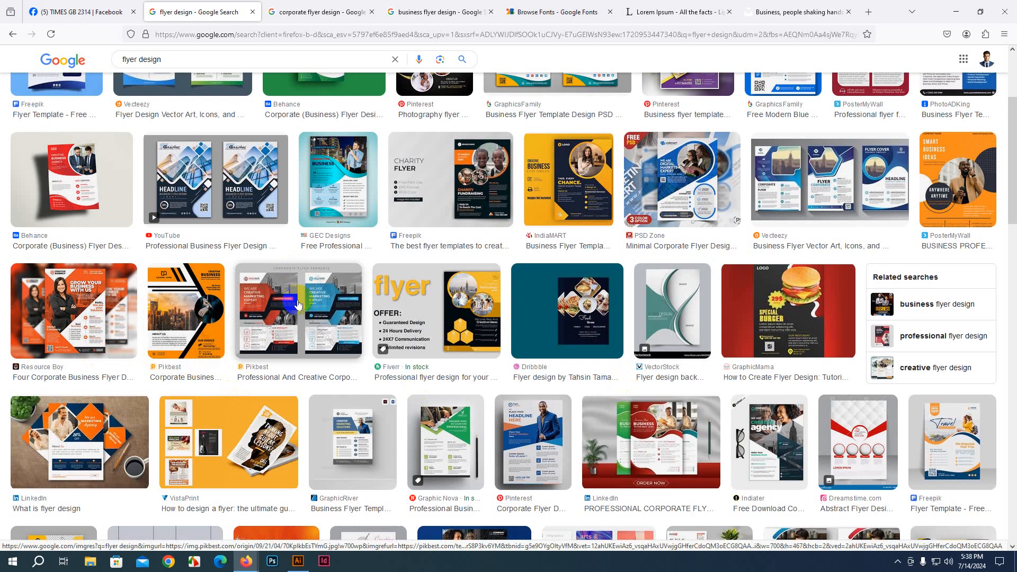
{"action": "scroll", "coordinate": [297, 304], "scroll_direction": "down", "scroll_amount": 3}
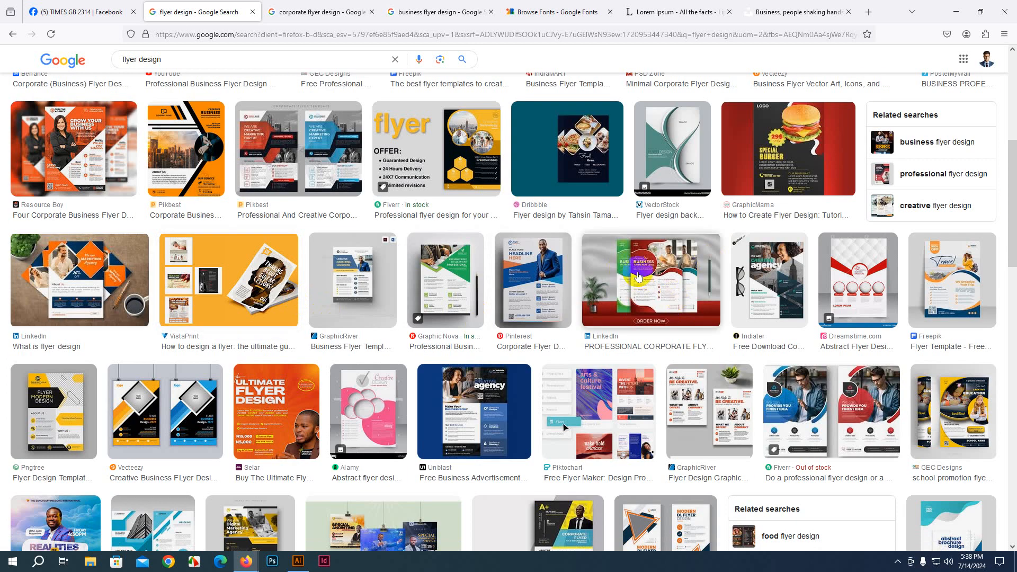
Step: Return to Illustrator, unlock the guides, delete the two vertical column guides through the flyer's middle and lock the guides again
{"action": "left_click", "coordinate": [299, 563]}
{"action": "left_click_drag", "start_coordinate": [669, 467], "coordinate": [492, 471]}
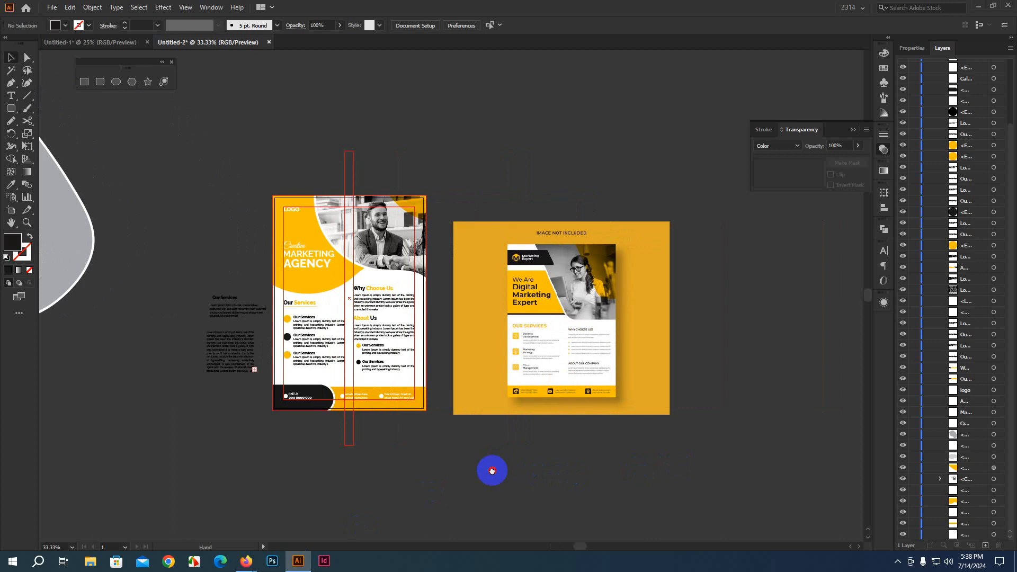
{"action": "right_click", "coordinate": [378, 151]}
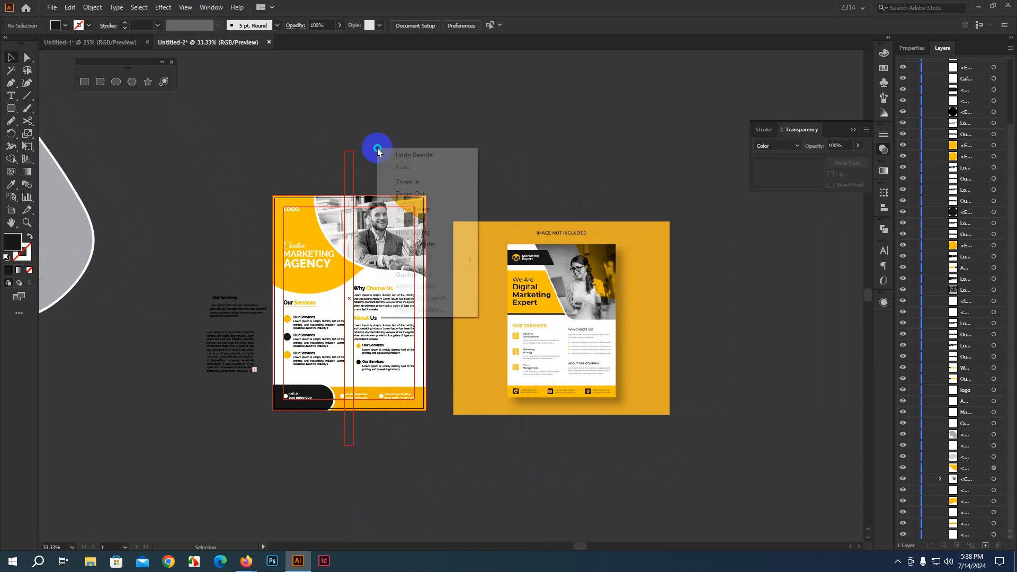
{"action": "left_click", "coordinate": [417, 244]}
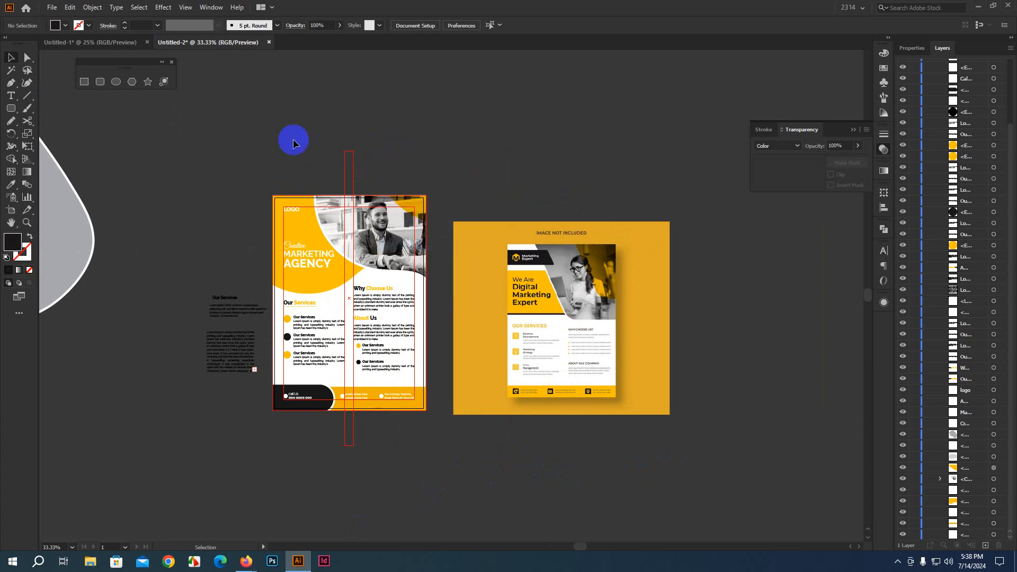
{"action": "left_click_drag", "start_coordinate": [291, 139], "coordinate": [397, 167]}
{"action": "key", "text": "Delete"}
{"action": "right_click", "coordinate": [347, 137]}
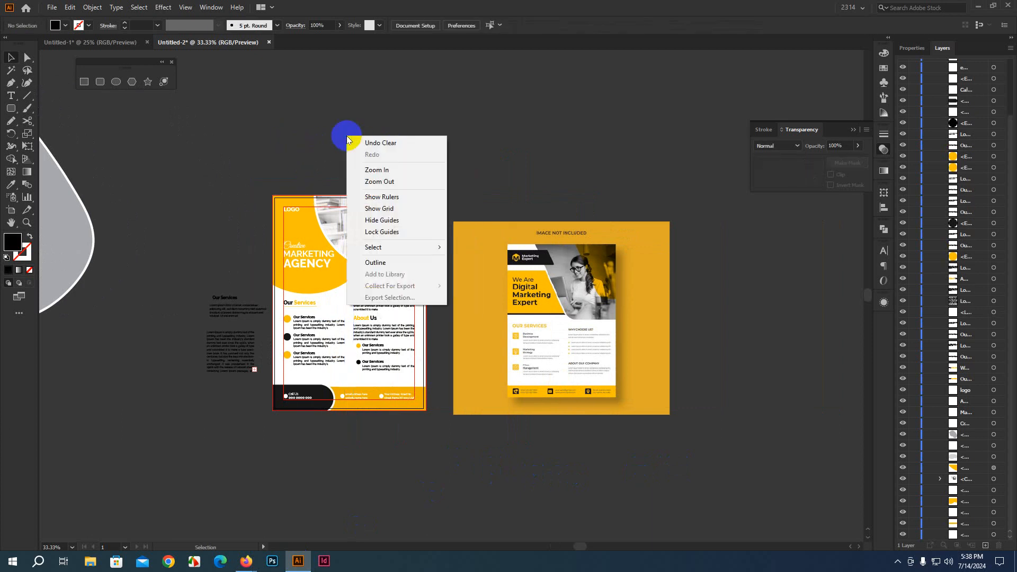
{"action": "left_click", "coordinate": [393, 229]}
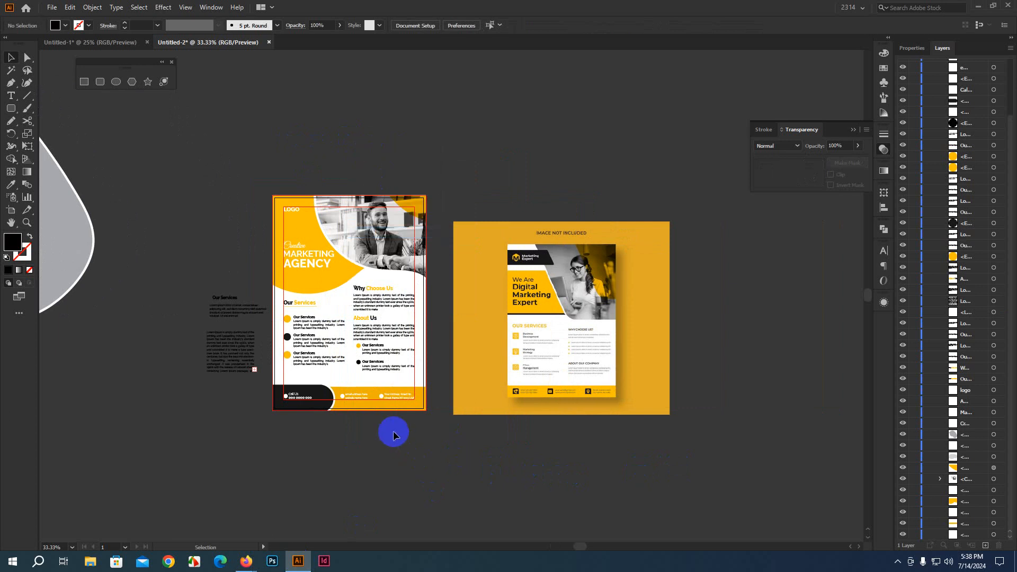
Step: Delete the reference template image and the leftover grey shapes and spare text blocks beside the flyer
{"action": "scroll", "coordinate": [380, 435], "scroll_direction": "up", "scroll_amount": 1}
{"action": "scroll", "coordinate": [438, 462], "scroll_direction": "down", "scroll_amount": 2}
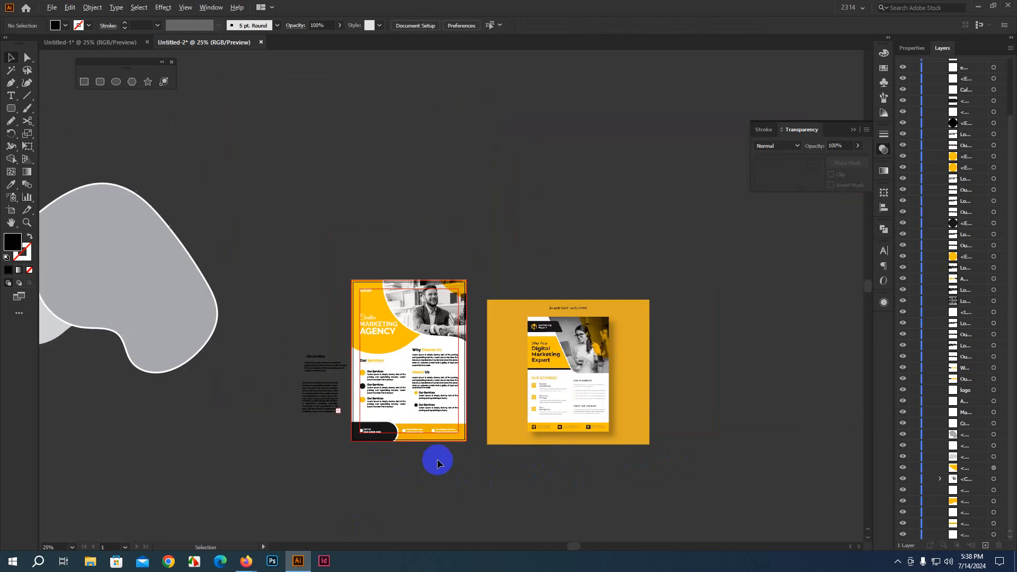
{"action": "left_click_drag", "start_coordinate": [540, 196], "coordinate": [660, 410]}
{"action": "key", "text": "Delete"}
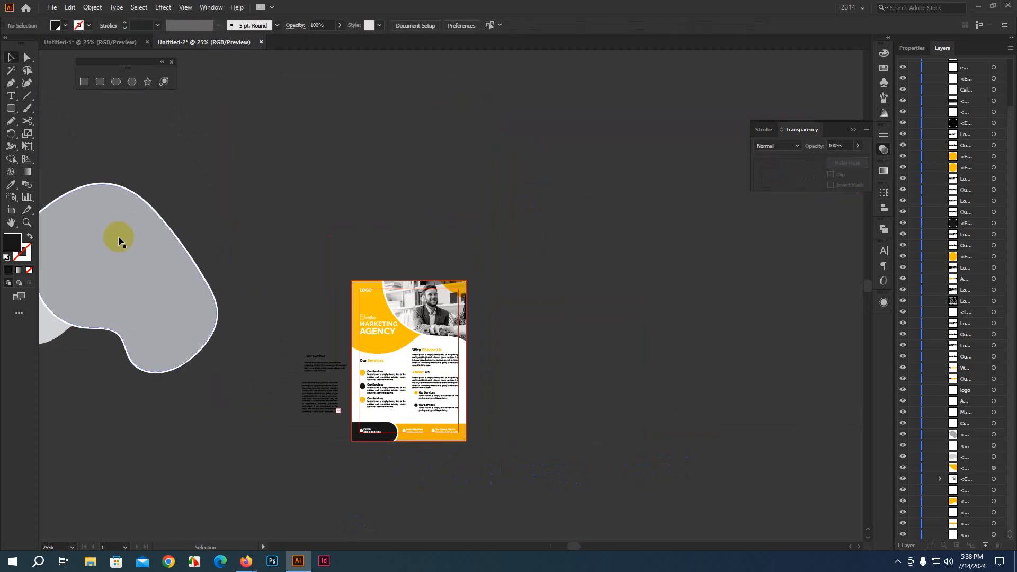
{"action": "left_click_drag", "start_coordinate": [58, 148], "coordinate": [325, 483]}
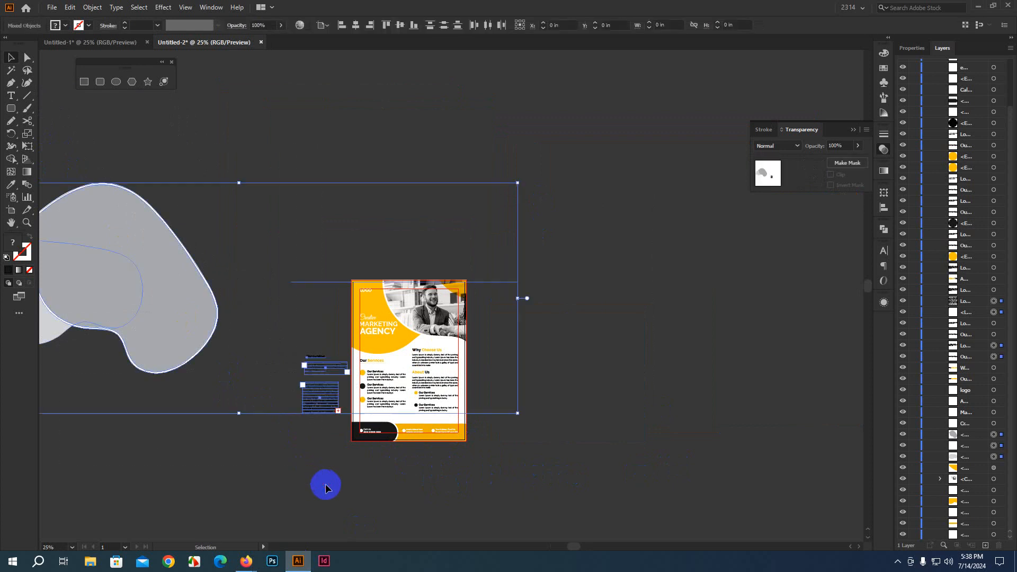
{"action": "key", "text": "Delete"}
Step: Check the whole canvas for stray objects by selecting everything, then clear the selection
{"action": "key", "text": "ctrl+minus"}
{"action": "key", "text": "ctrl+minus"}
{"action": "key", "text": "ctrl+minus"}
{"action": "key", "text": "ctrl+minus"}
{"action": "key", "text": "ctrl+minus"}
{"action": "key", "text": "ctrl+minus"}
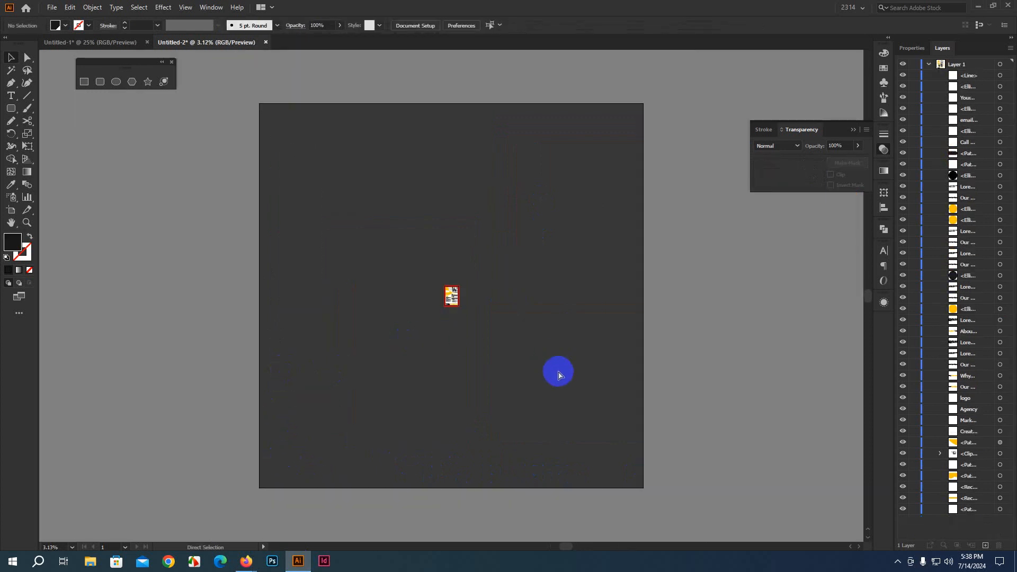
{"action": "key", "text": "ctrl+a"}
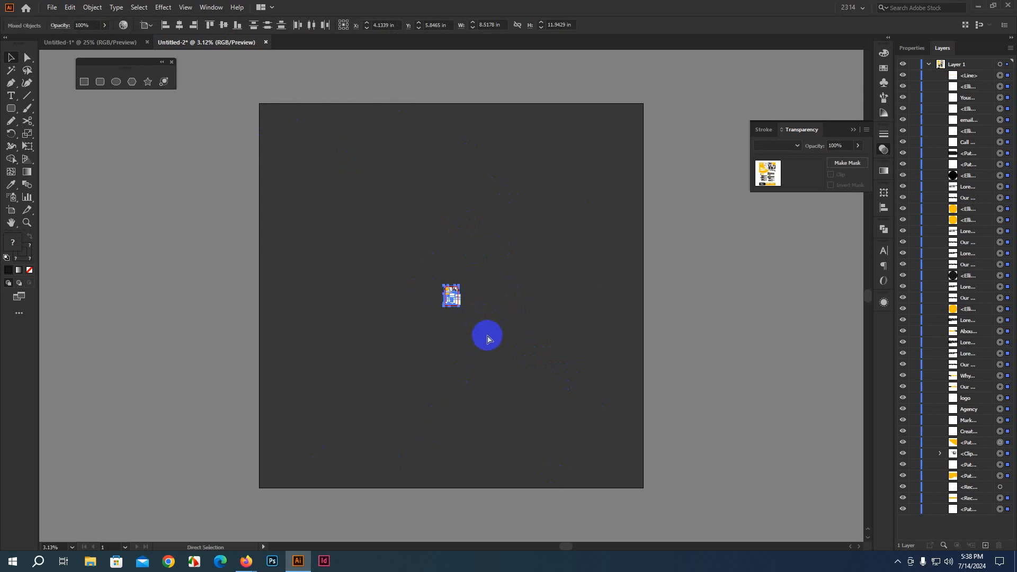
{"action": "left_click", "coordinate": [555, 359]}
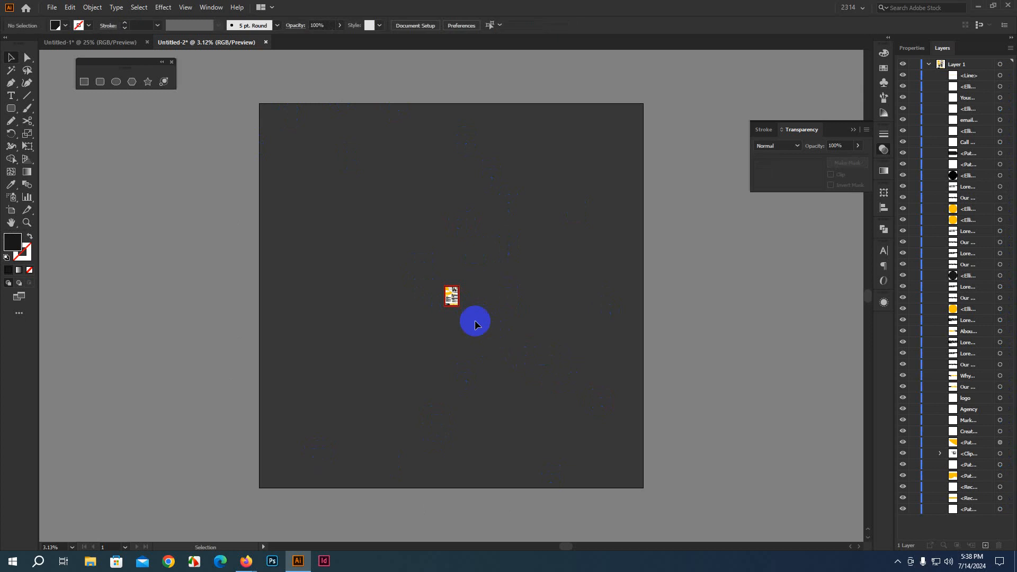
Step: Group the LOGO text in the flyer's upper corner and name the group Logo
{"action": "scroll", "coordinate": [466, 308], "scroll_direction": "up", "scroll_amount": 7}
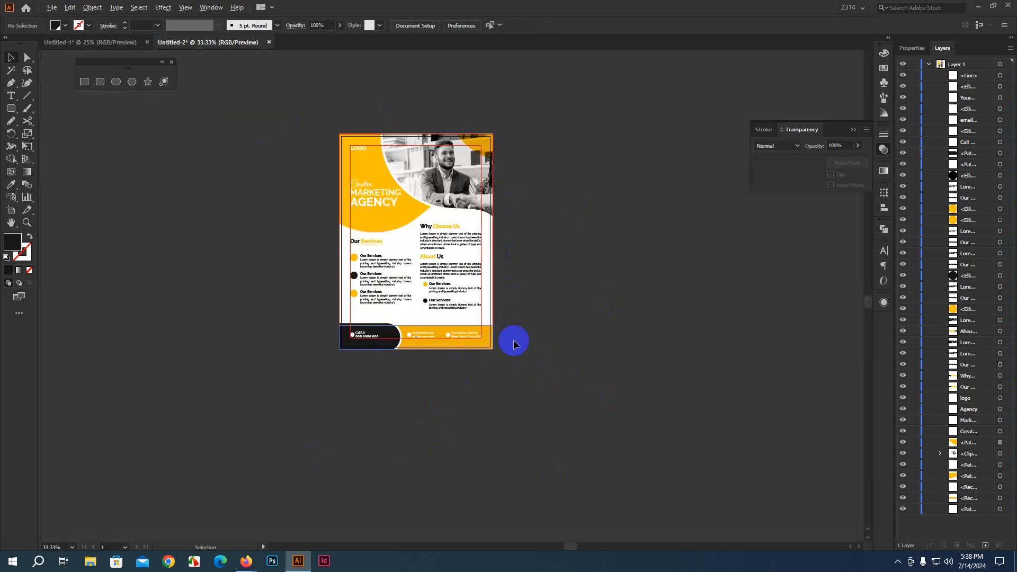
{"action": "left_click_drag", "start_coordinate": [553, 282], "coordinate": [447, 416]}
{"action": "scroll", "coordinate": [440, 392], "scroll_direction": "down", "scroll_amount": 3}
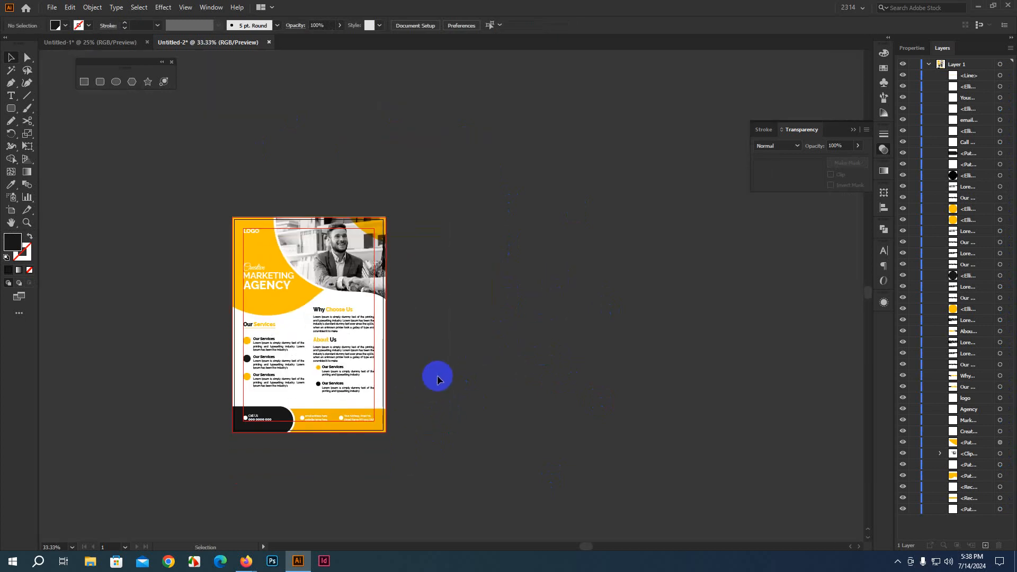
{"action": "scroll", "coordinate": [318, 415], "scroll_direction": "up", "scroll_amount": 2}
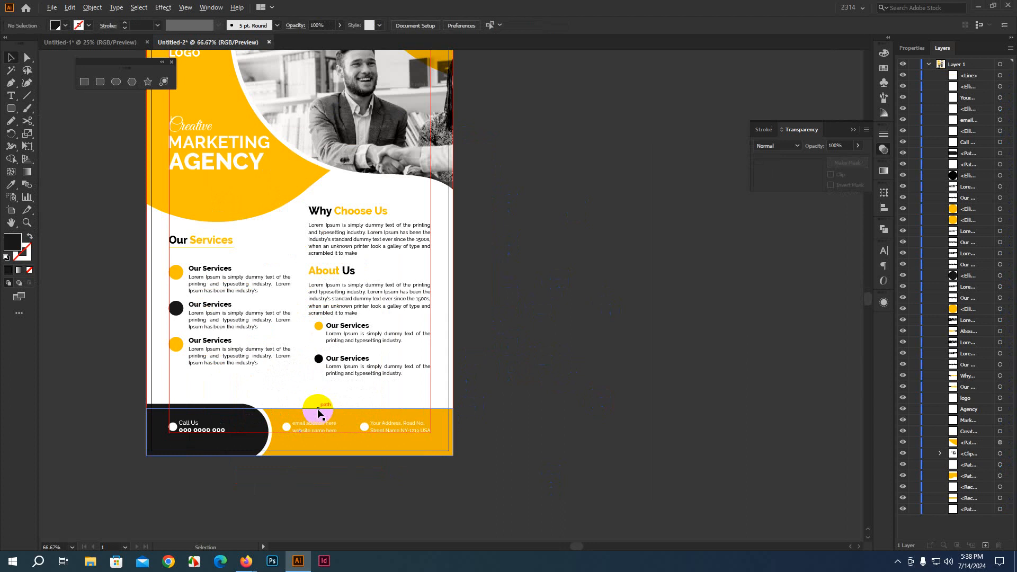
{"action": "left_click_drag", "start_coordinate": [511, 329], "coordinate": [601, 325]}
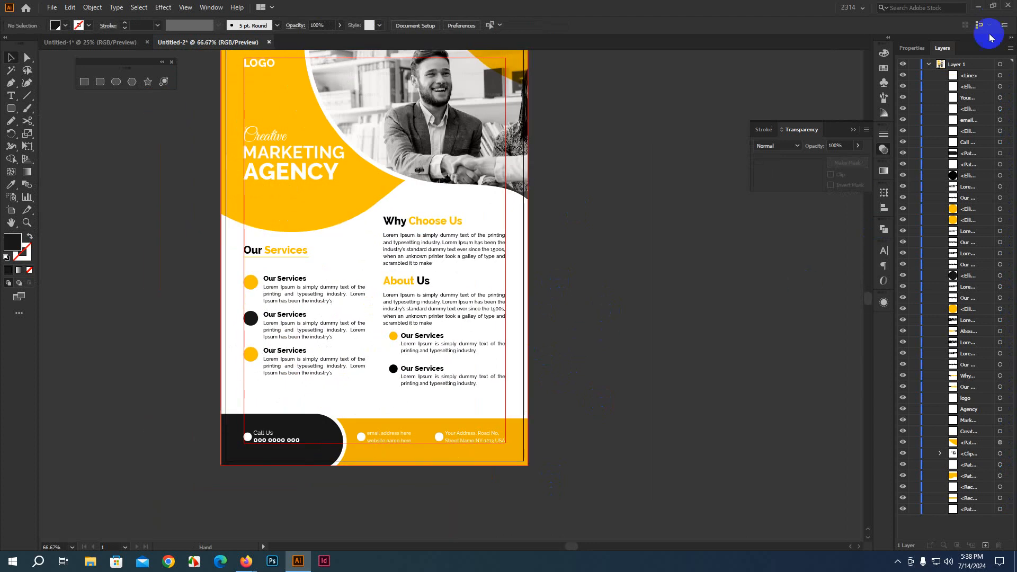
{"action": "left_click_drag", "start_coordinate": [786, 293], "coordinate": [573, 408]}
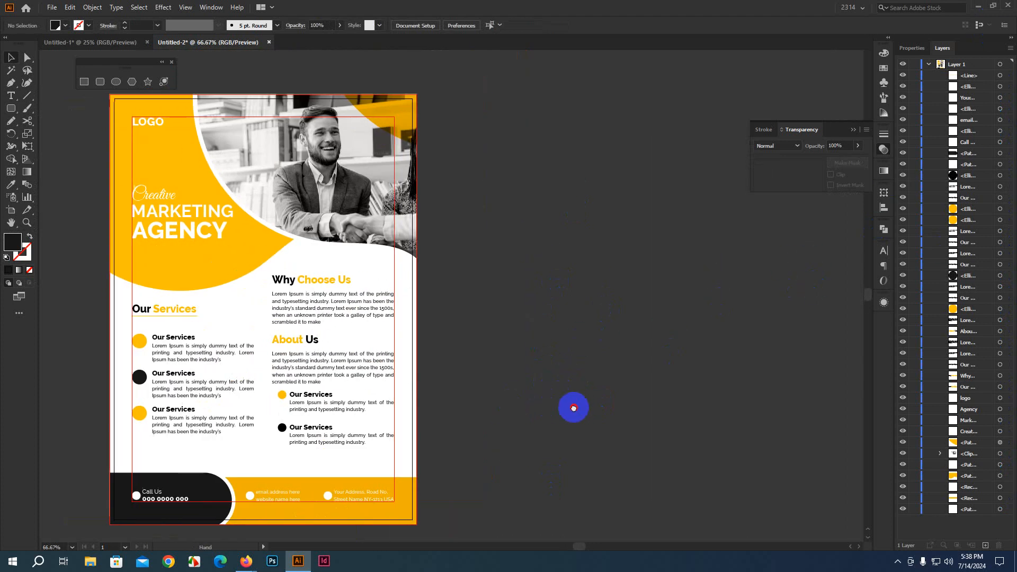
{"action": "left_click", "coordinate": [149, 121]}
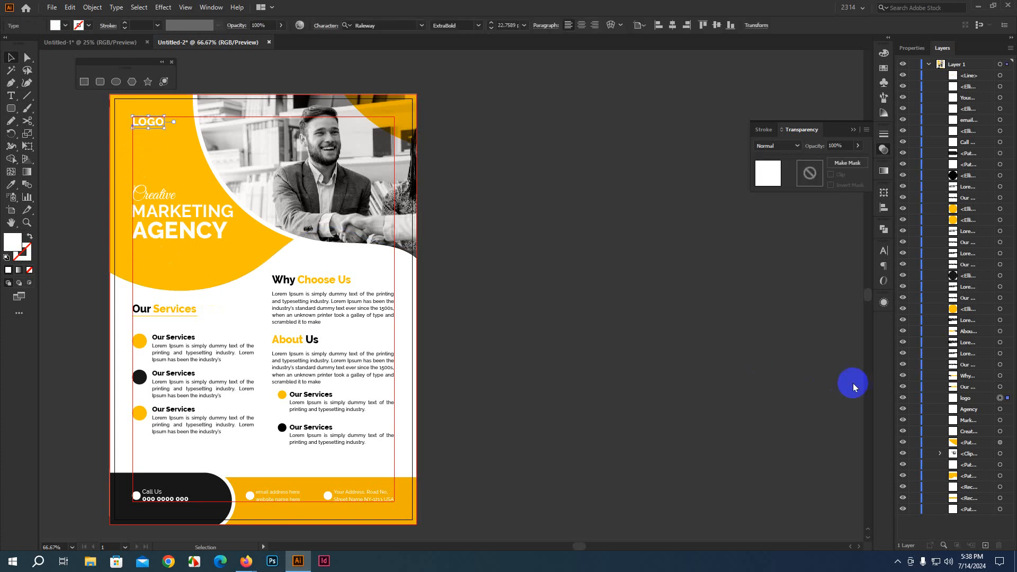
{"action": "left_click", "coordinate": [966, 399]}
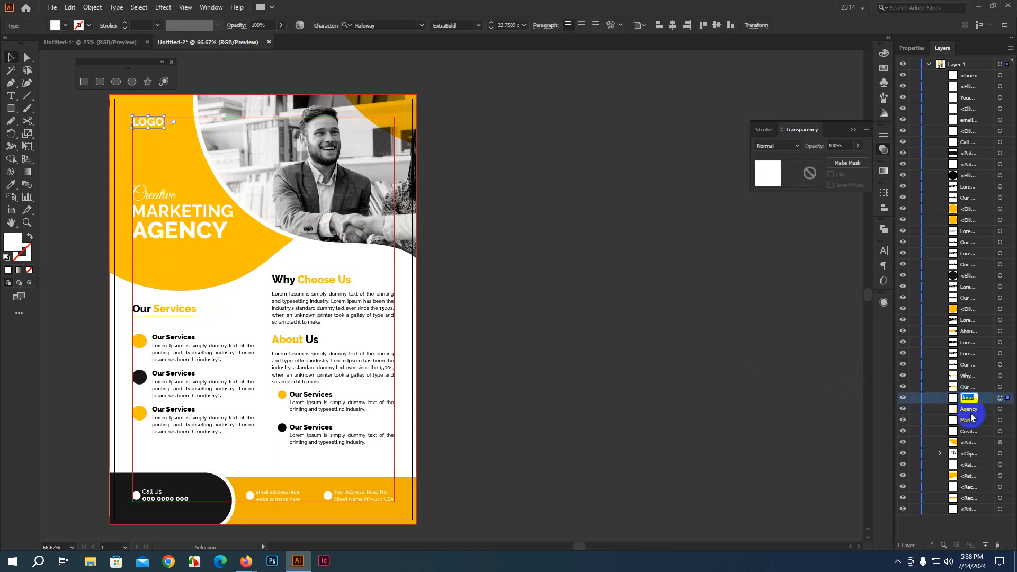
{"action": "double_click", "coordinate": [968, 398]}
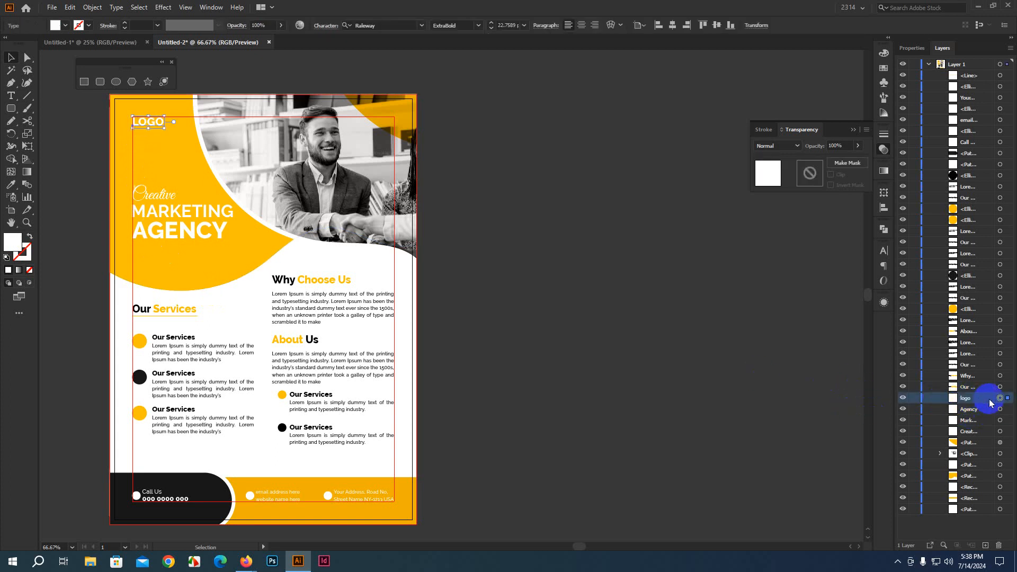
{"action": "key", "text": "ctrl+g"}
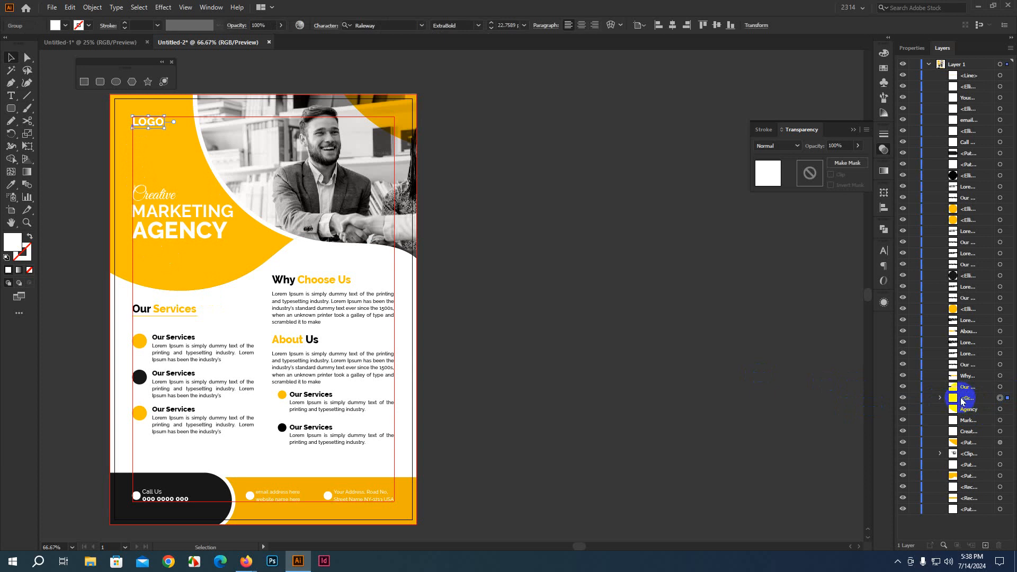
{"action": "double_click", "coordinate": [962, 399]}
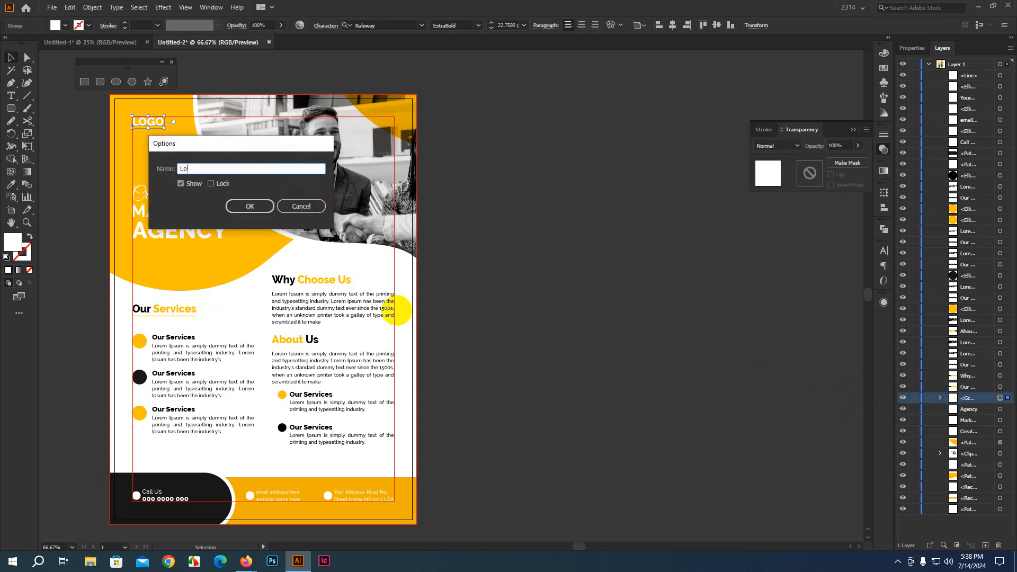
{"action": "left_click", "coordinate": [231, 206]}
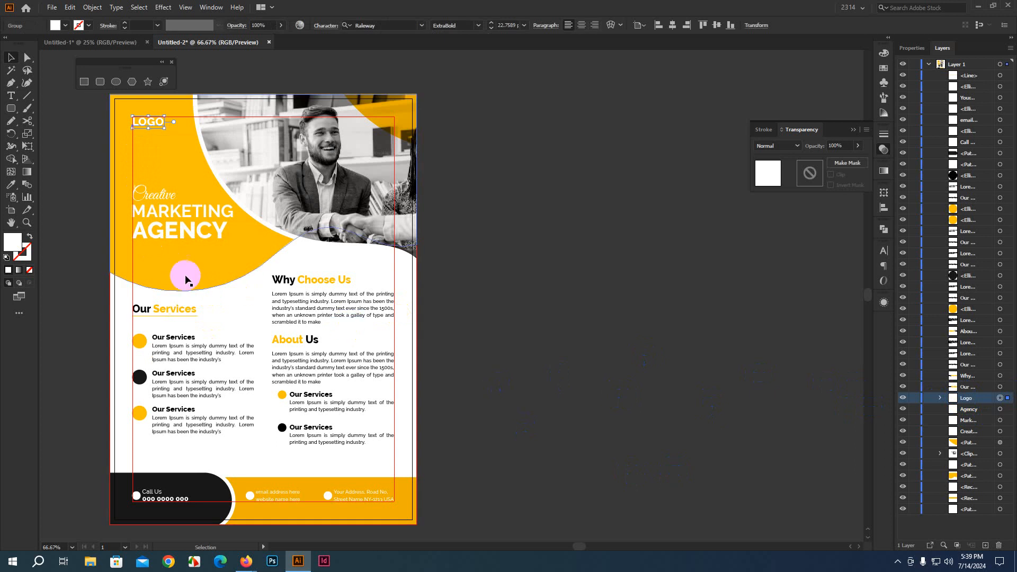
Step: Group the Creative, MARKETING and AGENCY title texts and name the group Headline
{"action": "left_click", "coordinate": [164, 233]}
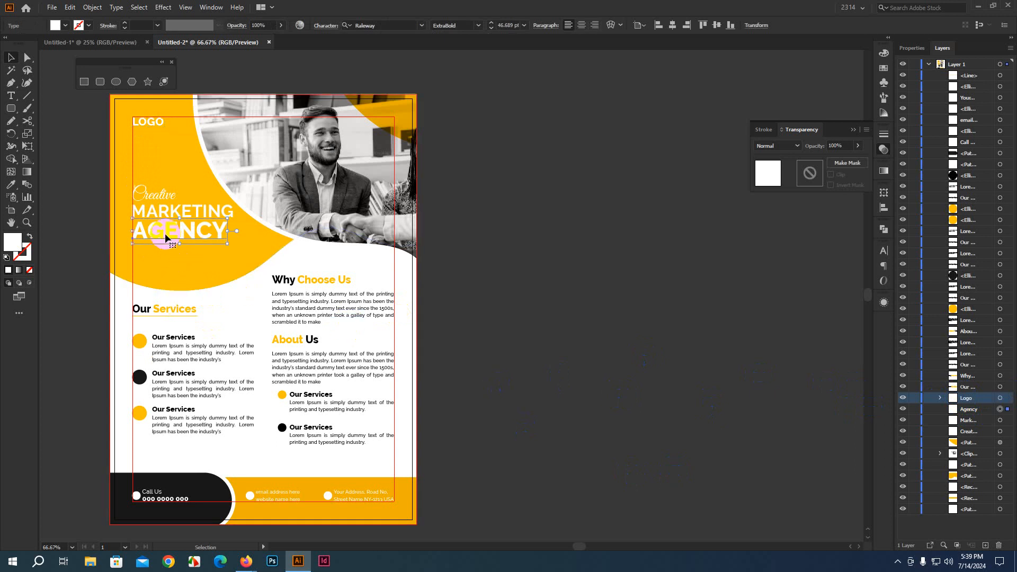
{"action": "left_click", "coordinate": [152, 194], "text": "shift"}
{"action": "key", "text": "ctrl+g"}
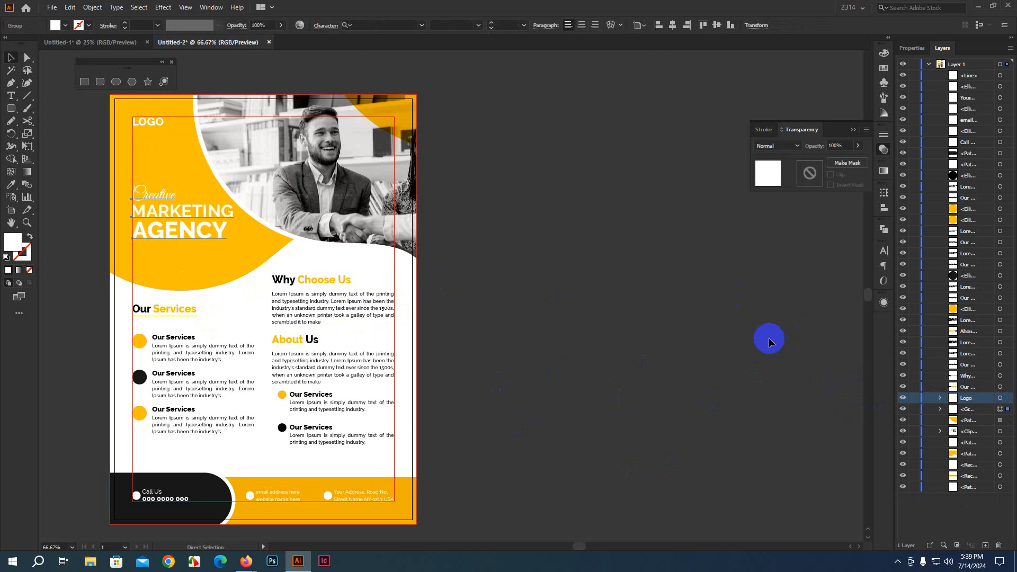
{"action": "double_click", "coordinate": [961, 411]}
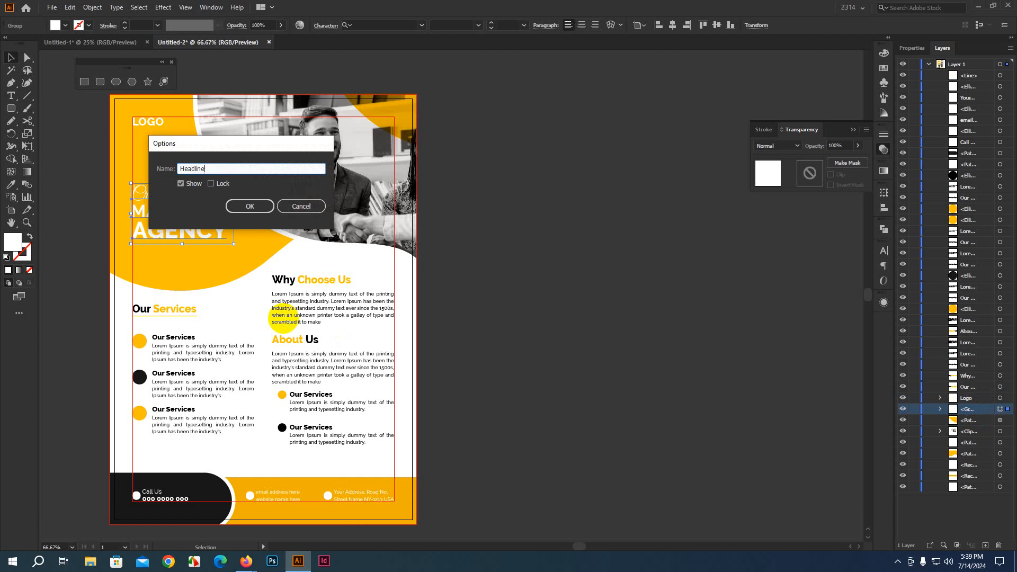
{"action": "left_click", "coordinate": [250, 206]}
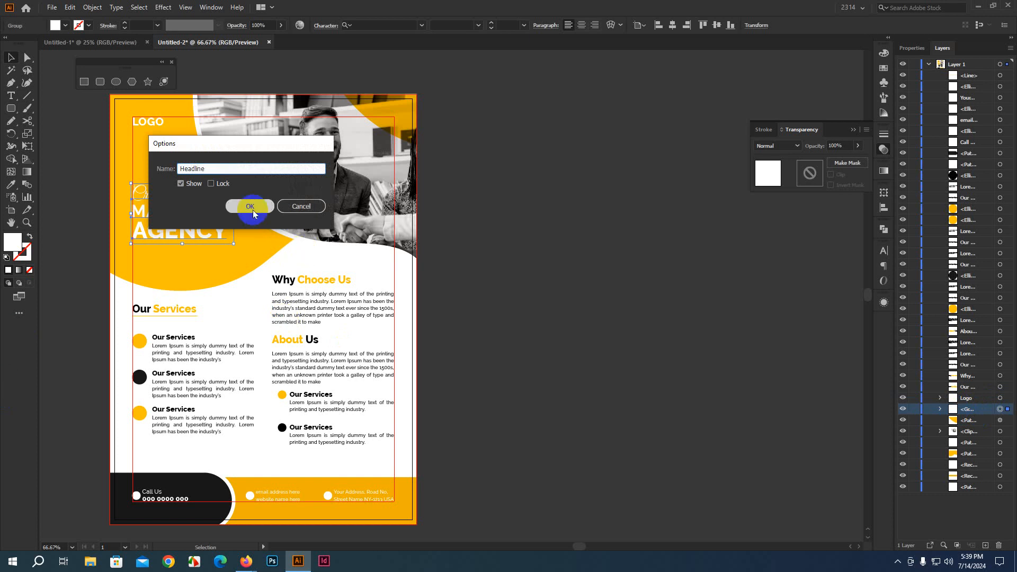
Step: Lock the Logo and Headline groups
{"action": "scroll", "coordinate": [473, 259], "scroll_direction": "down", "scroll_amount": 1}
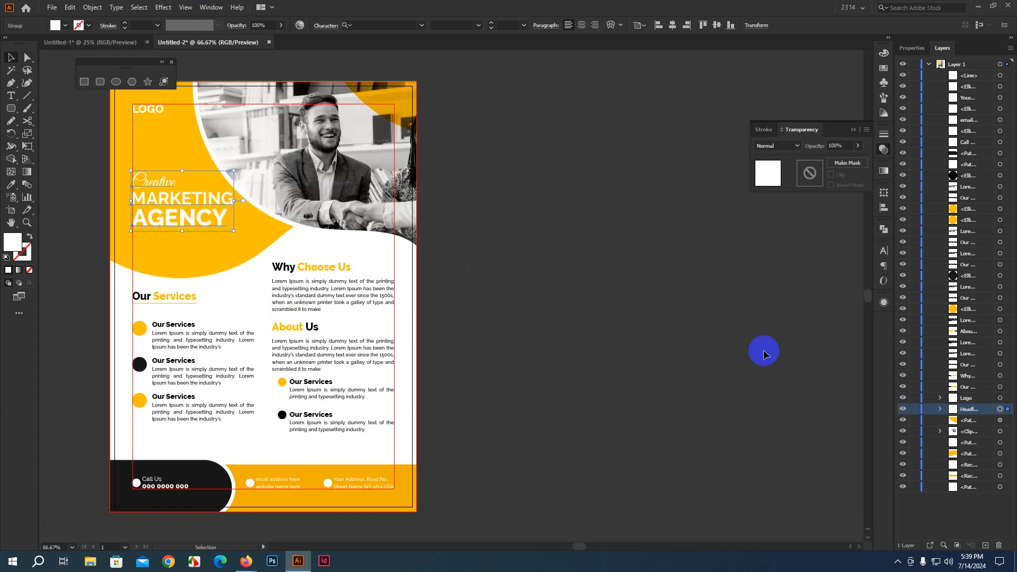
{"action": "left_click", "coordinate": [915, 399]}
{"action": "left_click", "coordinate": [915, 410]}
{"action": "scroll", "coordinate": [673, 425], "scroll_direction": "down", "scroll_amount": 2}
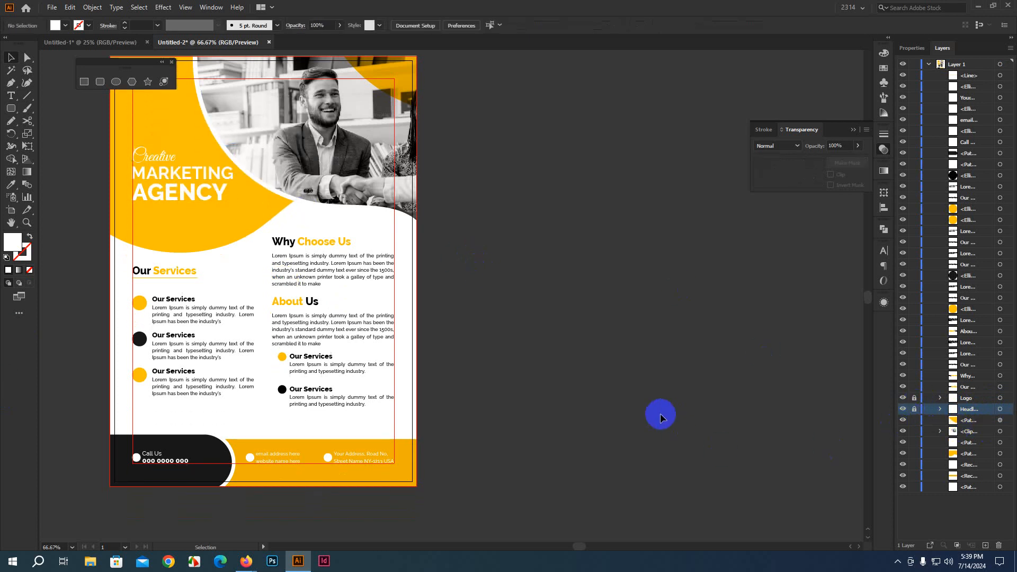
Step: Rename the clip group holding the handshake photo as Image and lock it
{"action": "left_click_drag", "start_coordinate": [644, 426], "coordinate": [689, 430]}
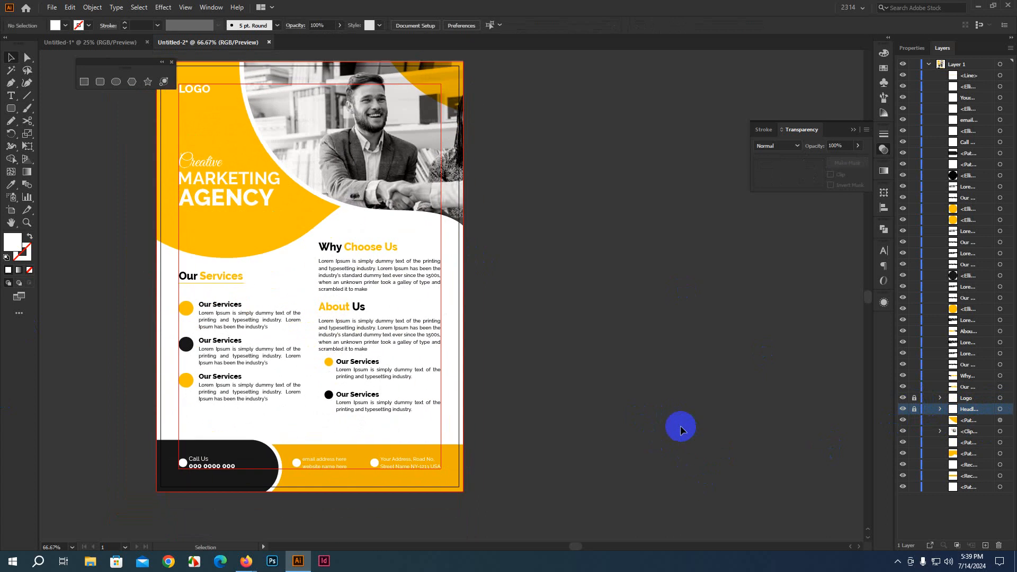
{"action": "left_click", "coordinate": [397, 182]}
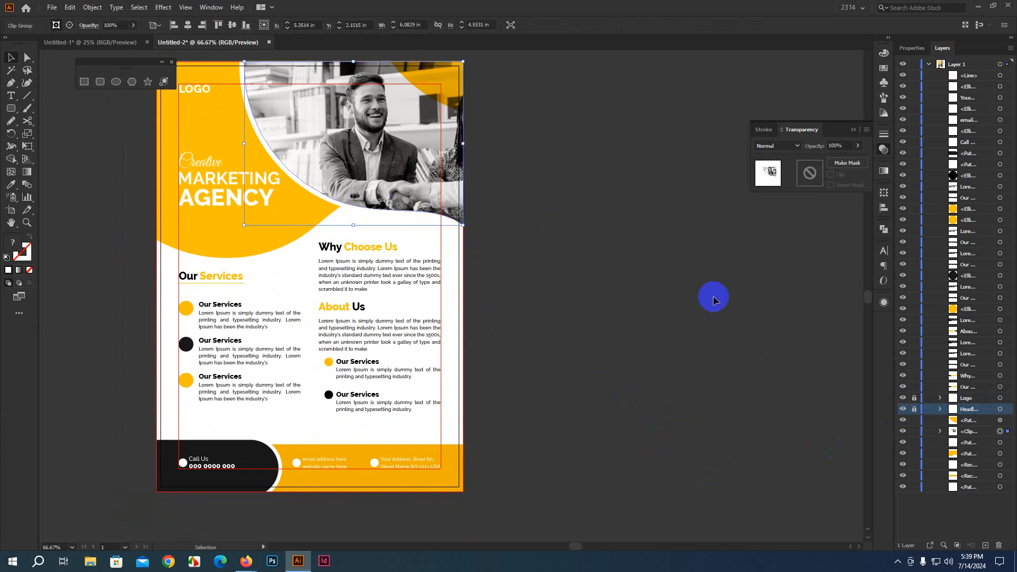
{"action": "double_click", "coordinate": [967, 432]}
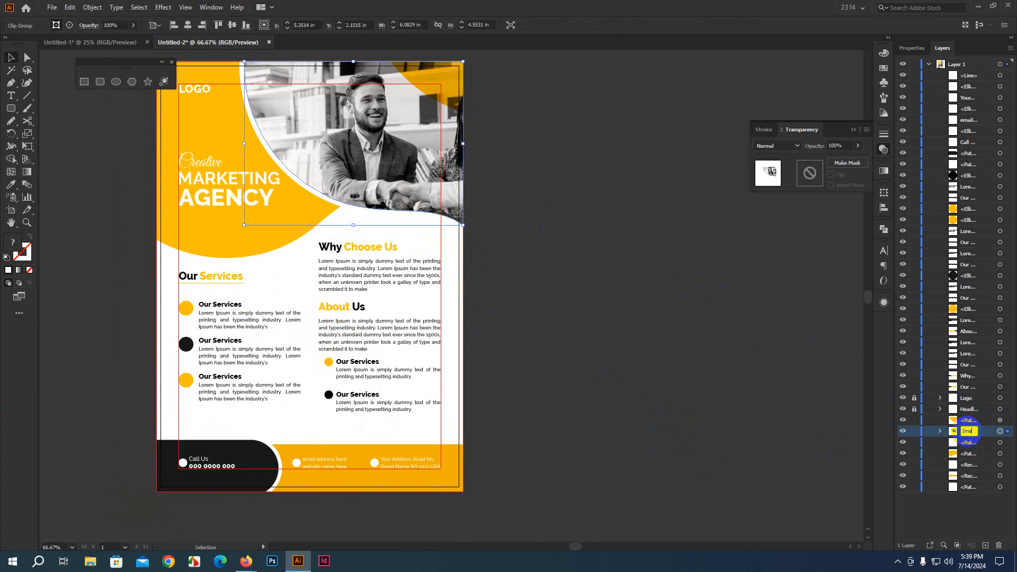
{"action": "left_click", "coordinate": [915, 432]}
Step: Group the flyer's white background shape, name the group BG and lock it
{"action": "scroll", "coordinate": [625, 404], "scroll_direction": "down", "scroll_amount": 1}
{"action": "left_click_drag", "start_coordinate": [615, 415], "coordinate": [663, 453]}
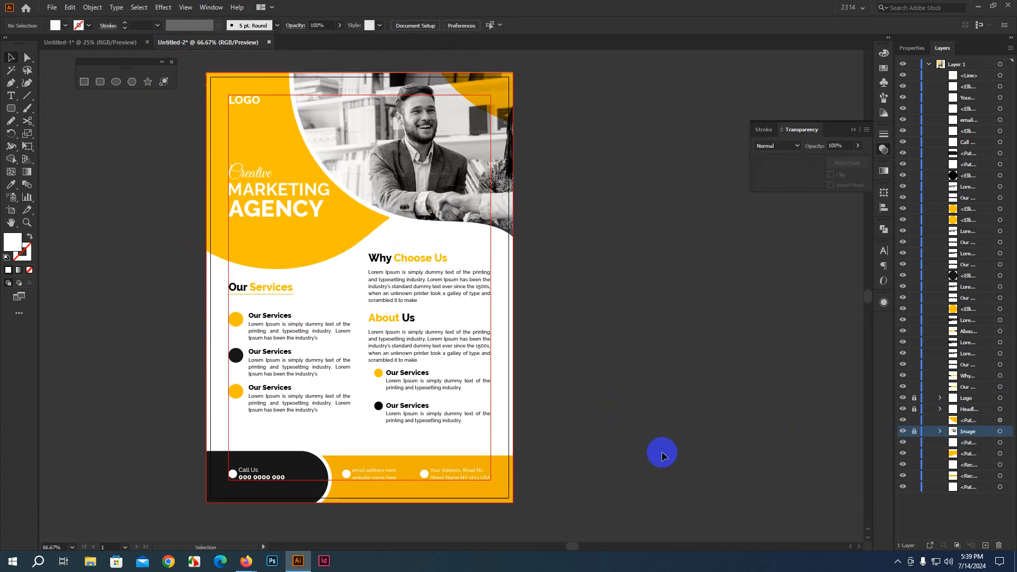
{"action": "left_click", "coordinate": [420, 249]}
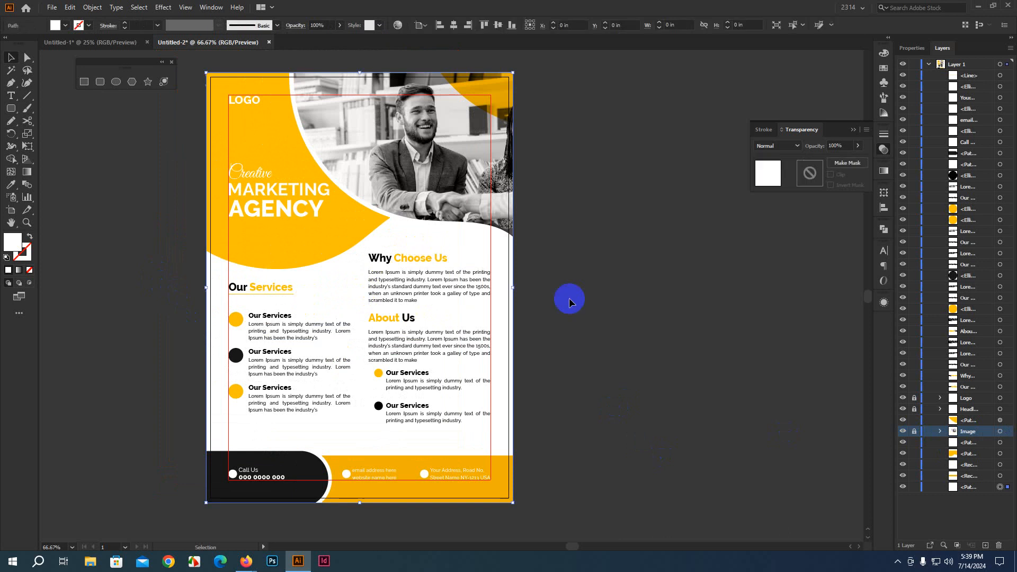
{"action": "key", "text": "ctrl+g"}
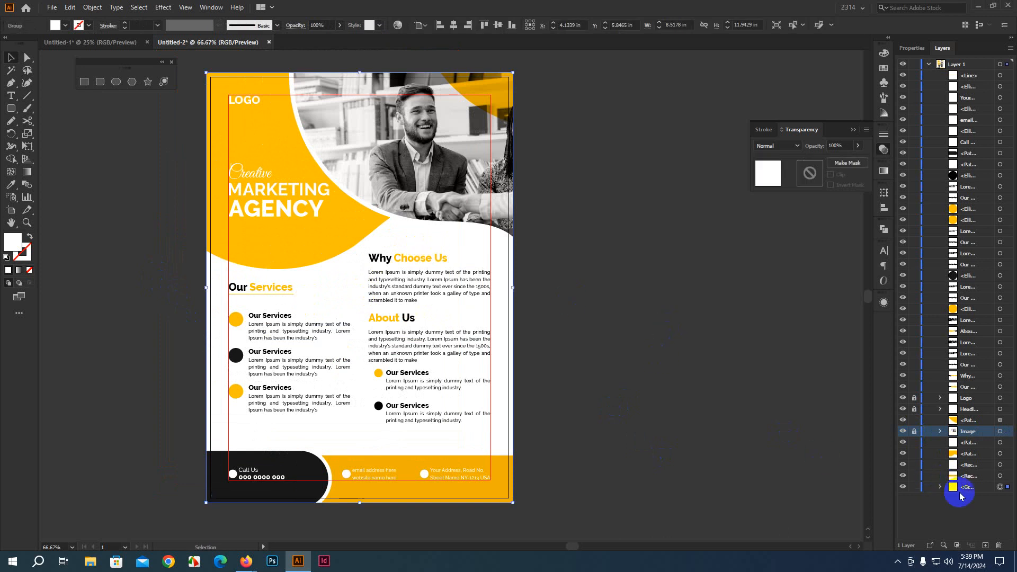
{"action": "left_click", "coordinate": [968, 488]}
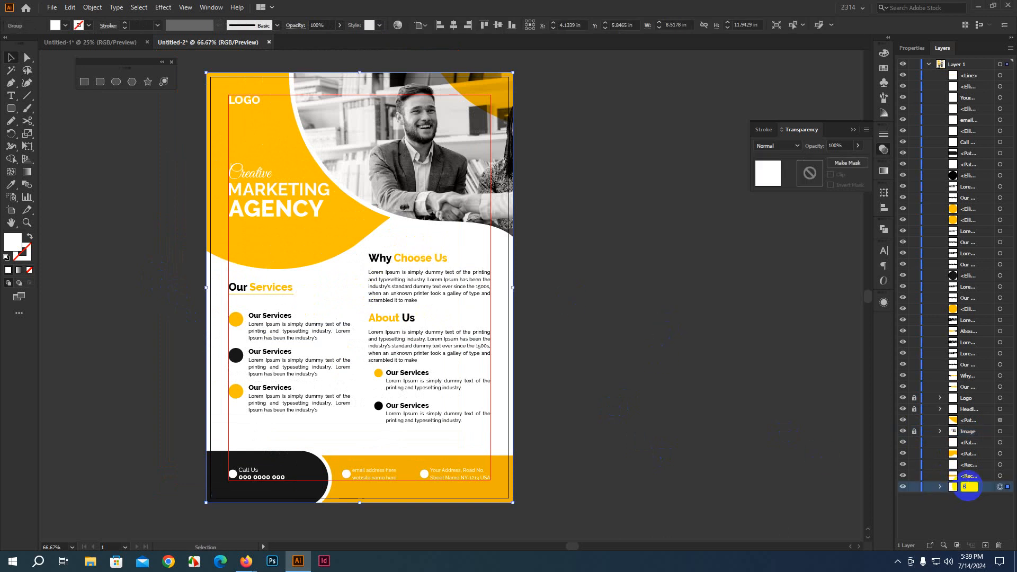
{"action": "left_click", "coordinate": [915, 487]}
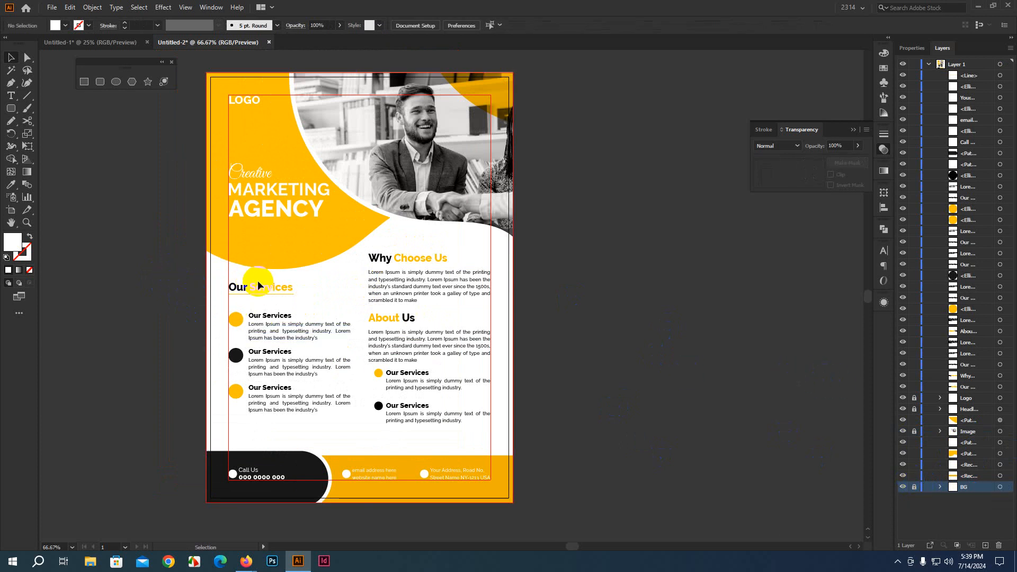
Step: Group the Our Services, Why Choose Us and About Us texts with the heading underline, and name the group All Text
{"action": "left_click_drag", "start_coordinate": [257, 280], "coordinate": [288, 414]}
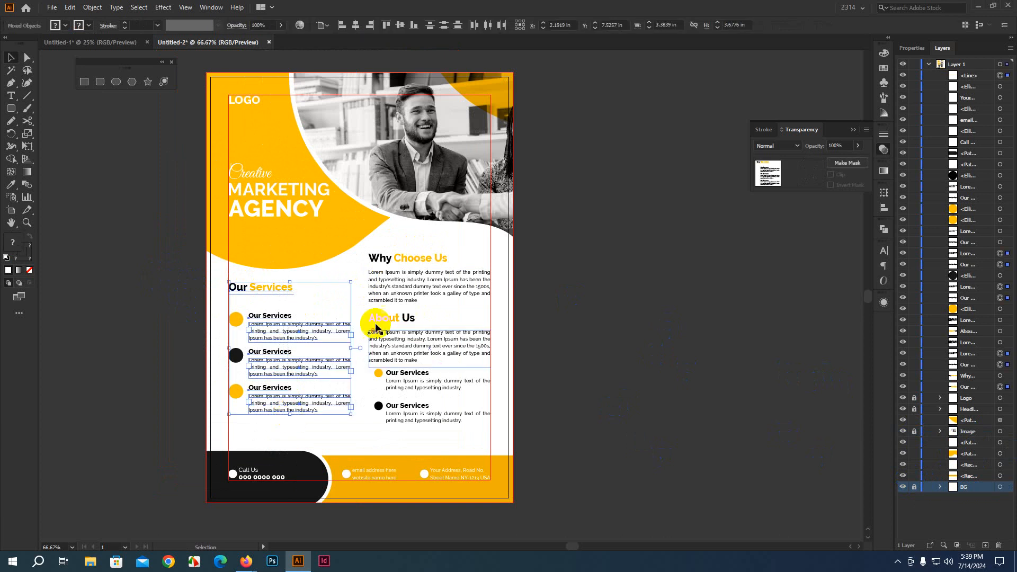
{"action": "left_click_drag", "start_coordinate": [397, 240], "coordinate": [414, 431]}
{"action": "key", "text": "a"}
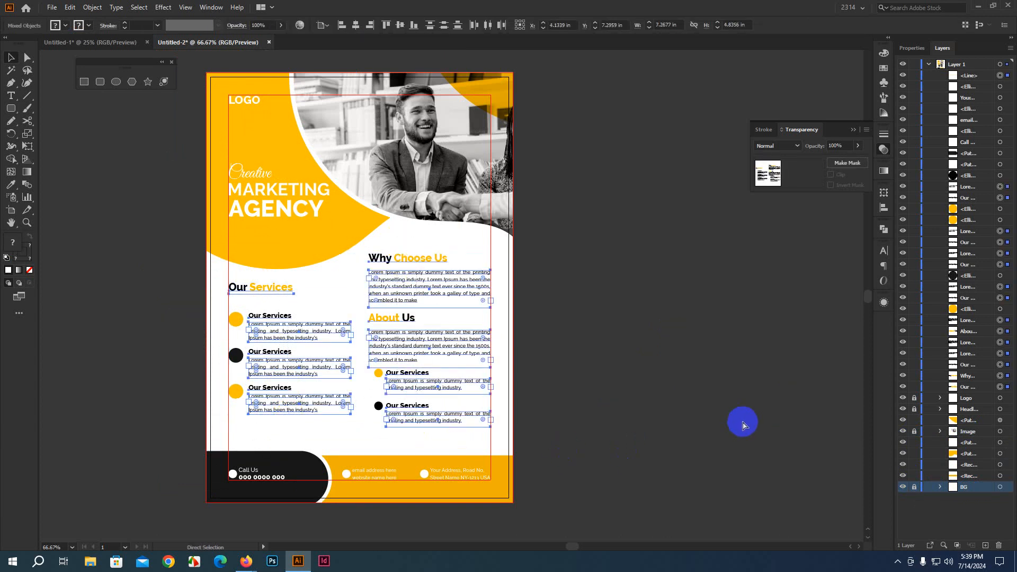
{"action": "key", "text": "ctrl+g"}
{"action": "key", "text": "v"}
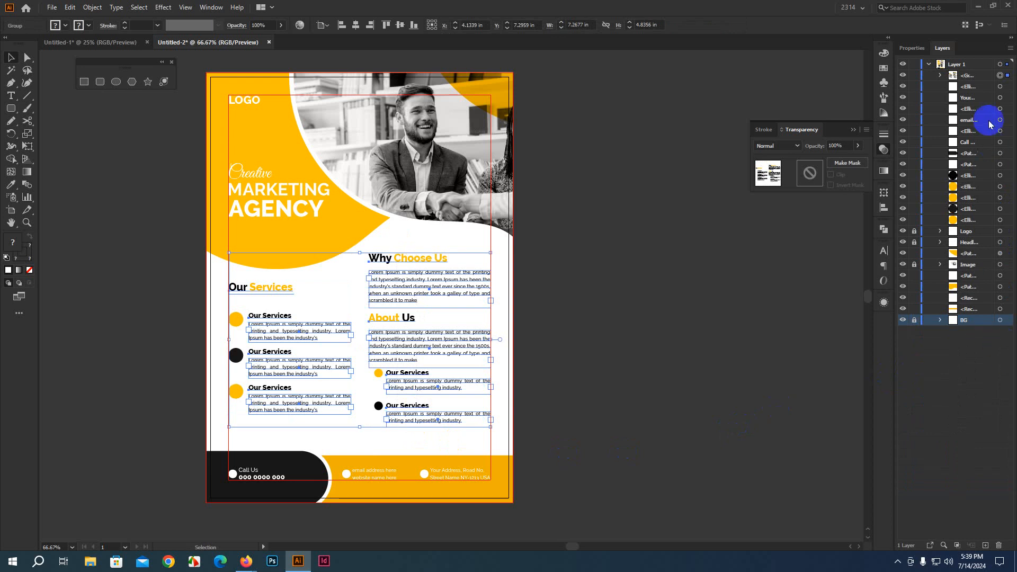
{"action": "double_click", "coordinate": [966, 77]}
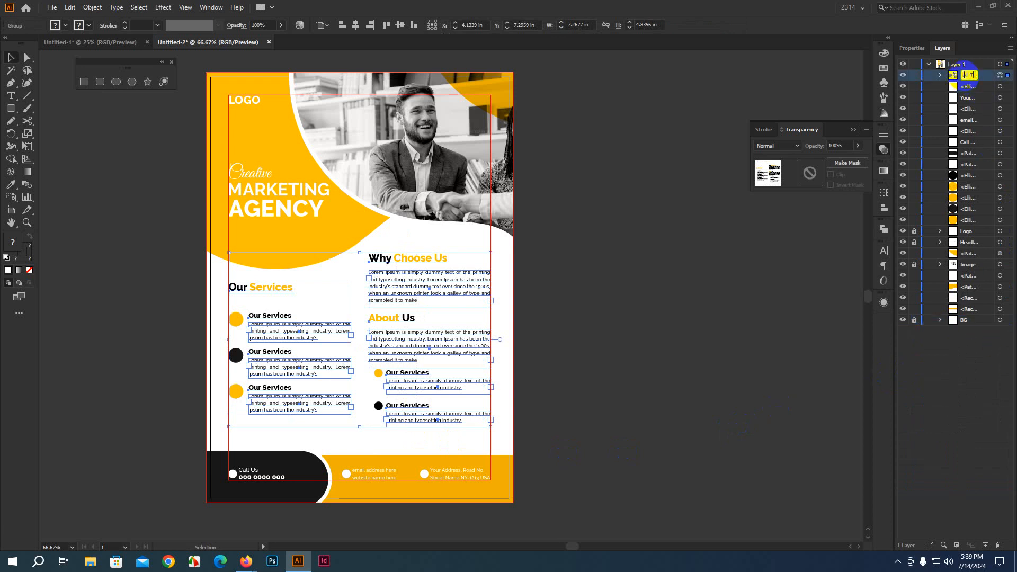
{"action": "key", "text": "Return"}
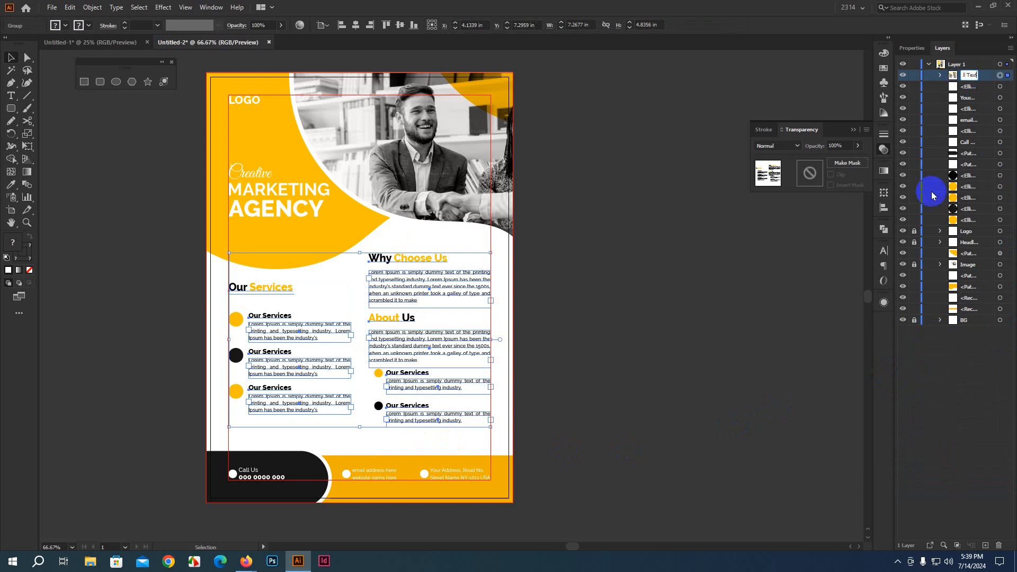
{"action": "left_click", "coordinate": [704, 297]}
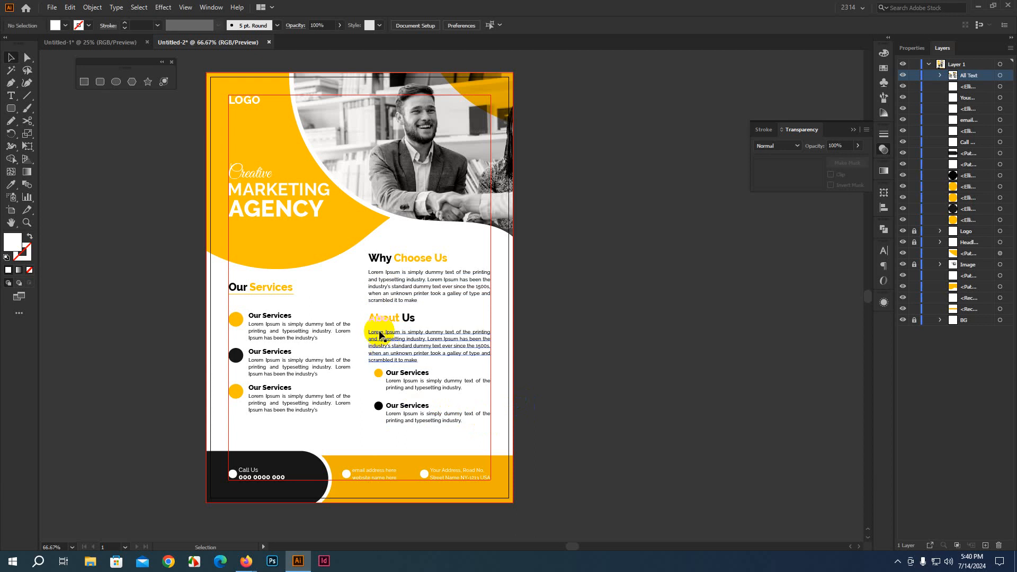
Step: Group the phone, email and address texts in the footer as Cotact, and lock both that group and All Text
{"action": "scroll", "coordinate": [623, 394], "scroll_direction": "down", "scroll_amount": 2}
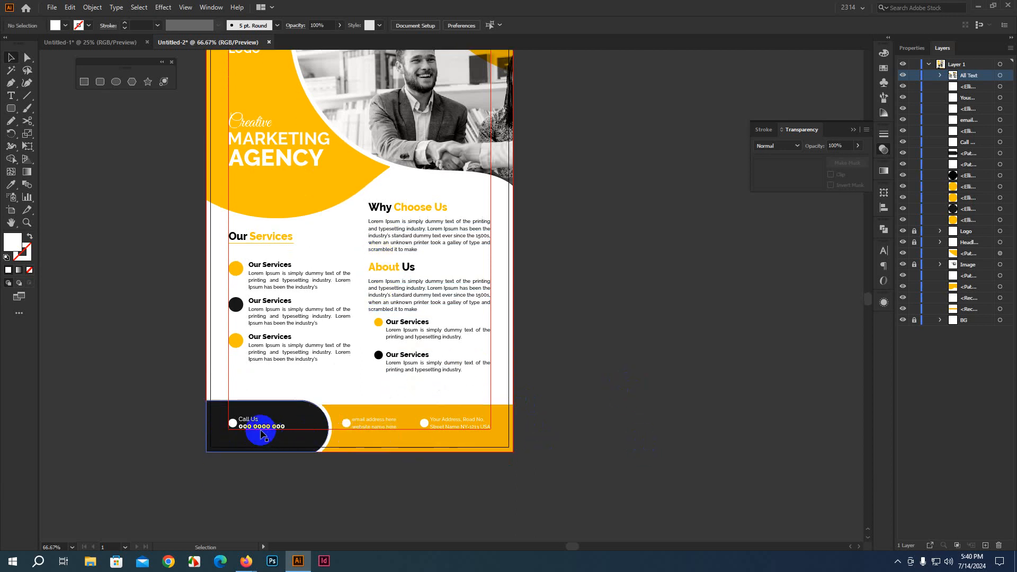
{"action": "left_click", "coordinate": [269, 432]}
{"action": "left_click", "coordinate": [373, 427], "text": "shift"}
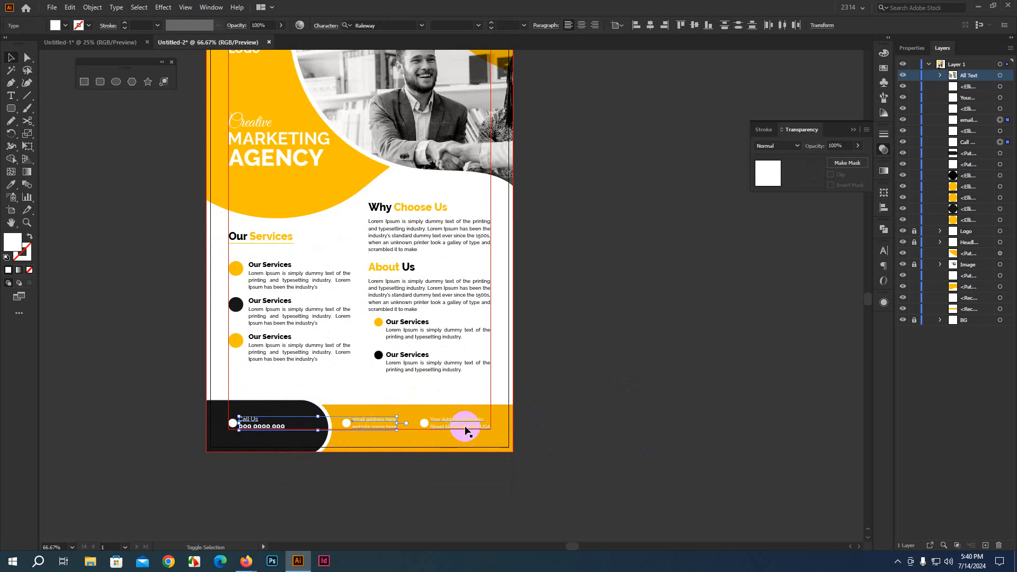
{"action": "key", "text": "ctrl+g"}
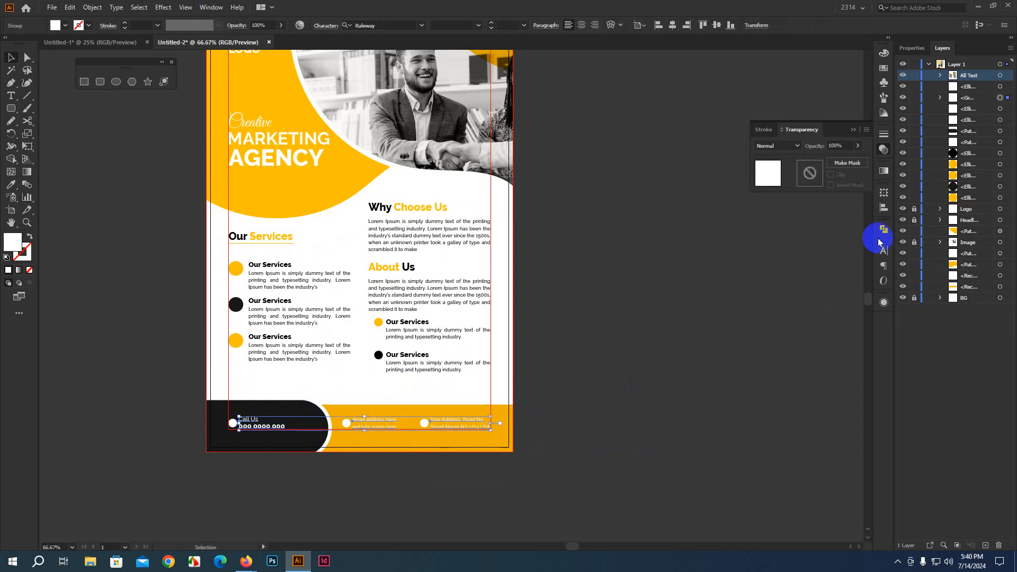
{"action": "left_click", "coordinate": [968, 99]}
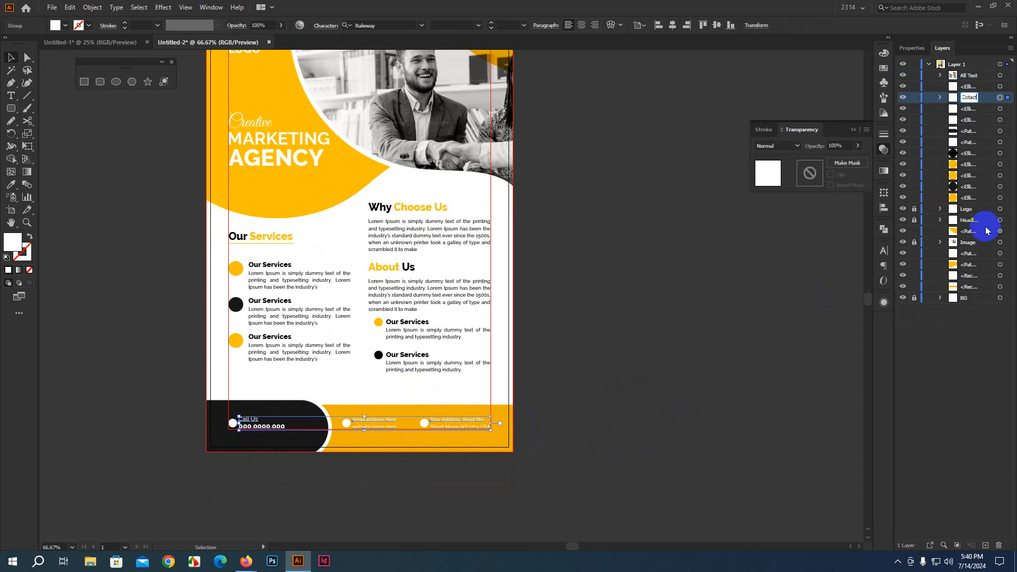
{"action": "left_click", "coordinate": [980, 351]}
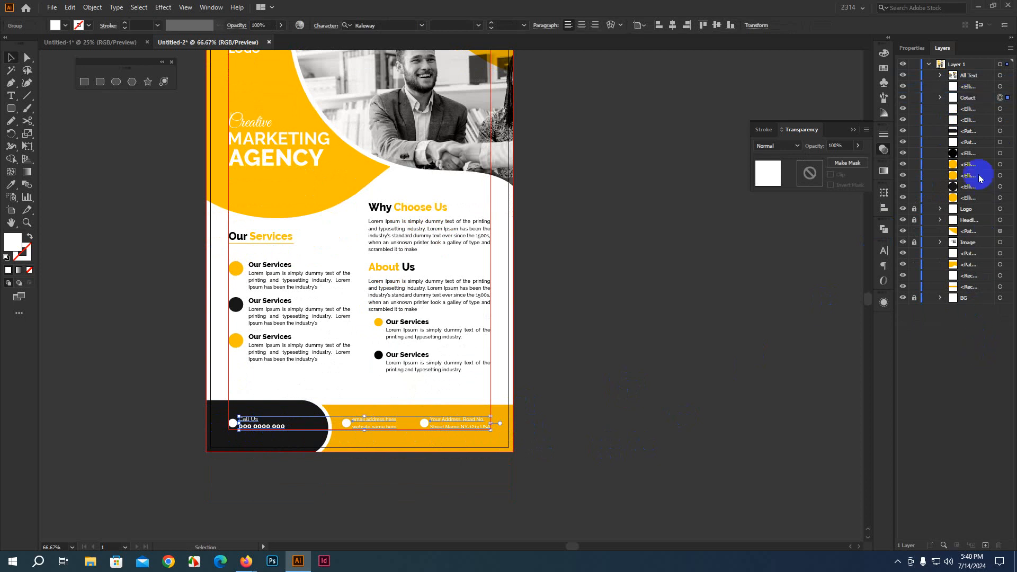
{"action": "left_click", "coordinate": [915, 97]}
{"action": "left_click", "coordinate": [914, 75]}
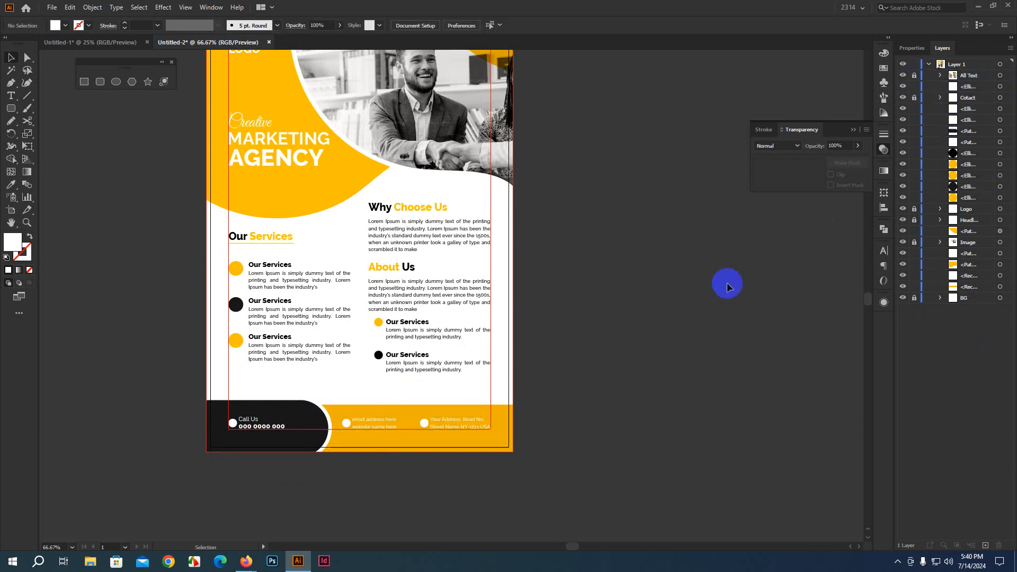
Step: Group all the remaining unlocked yellow, black and white shapes on the flyer and name the group Shape
{"action": "scroll", "coordinate": [629, 314], "scroll_direction": "down", "scroll_amount": 1}
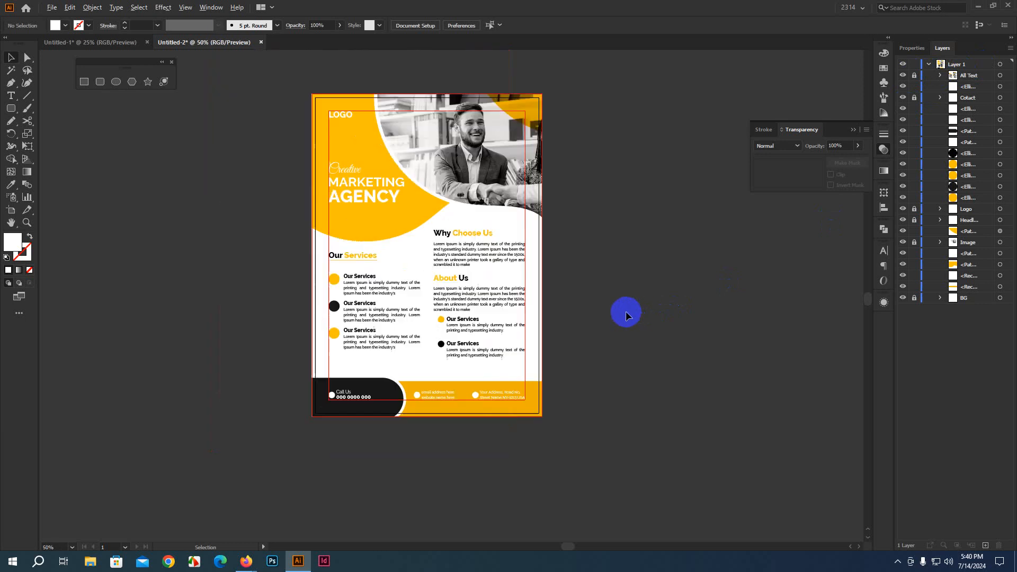
{"action": "left_click_drag", "start_coordinate": [625, 311], "coordinate": [546, 330]}
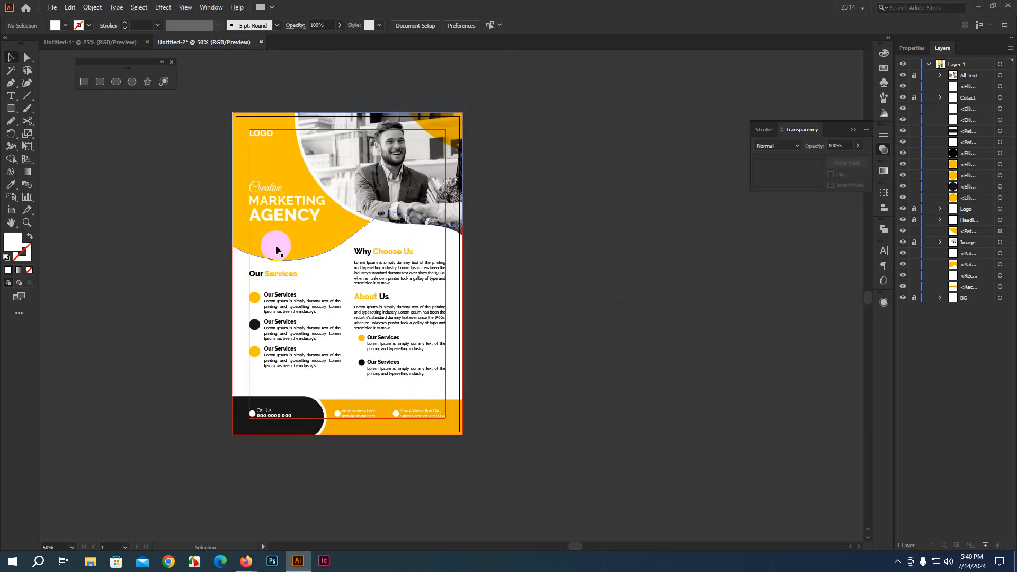
{"action": "key", "text": "a"}
{"action": "left_click_drag", "start_coordinate": [191, 106], "coordinate": [551, 454]}
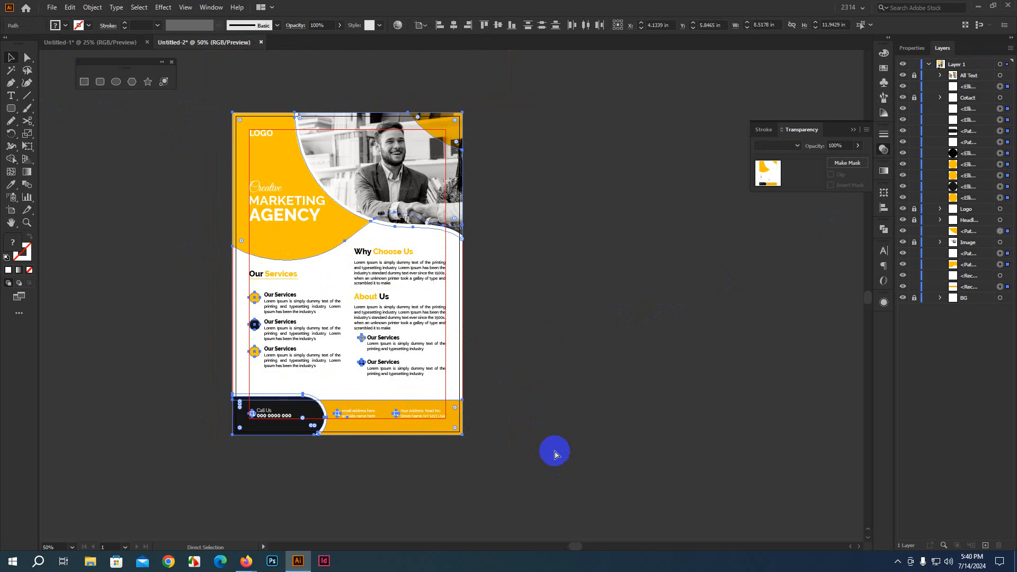
{"action": "key", "text": "ctrl+g"}
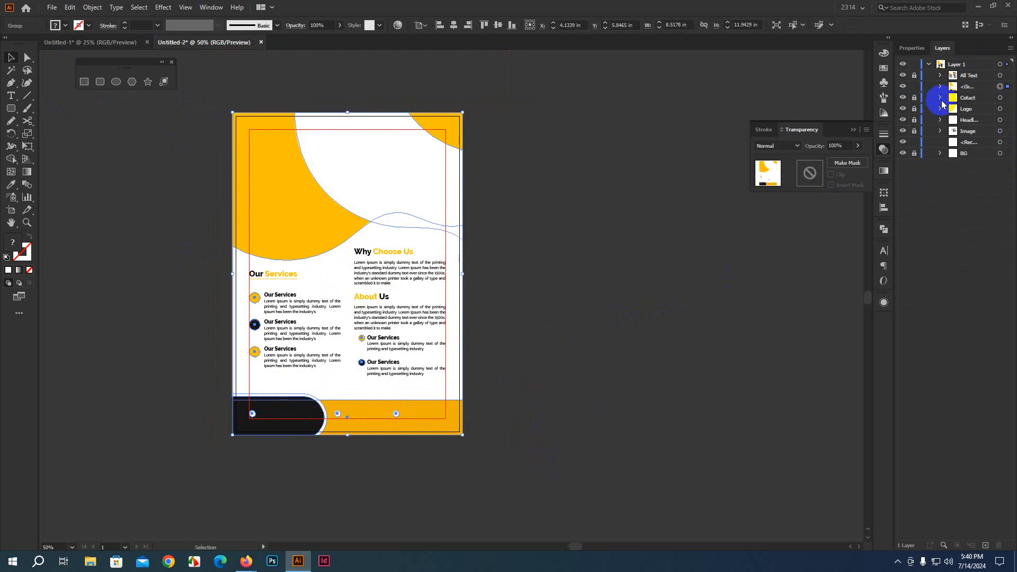
{"action": "left_click", "coordinate": [967, 90]}
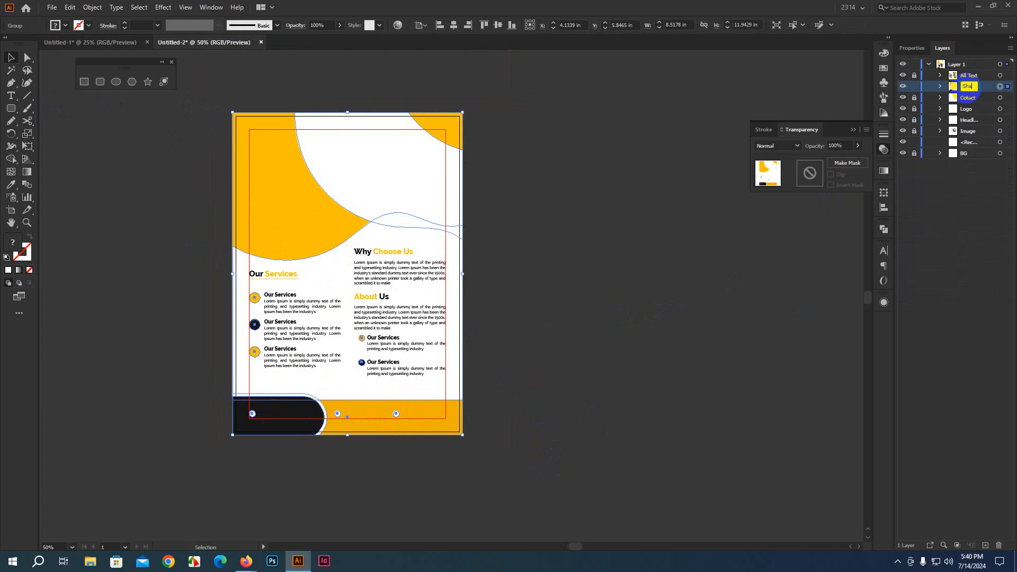
{"action": "left_click", "coordinate": [990, 175]}
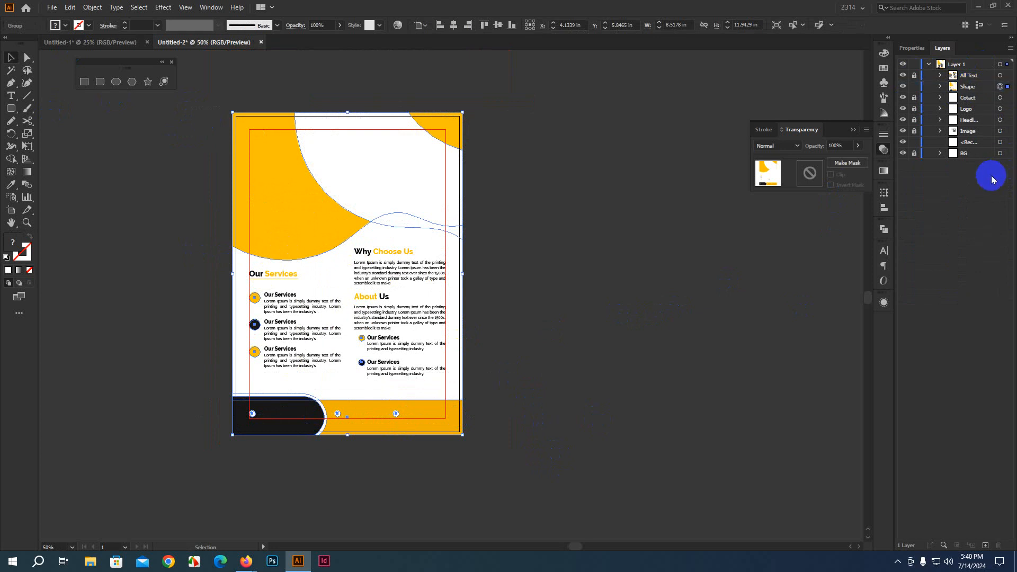
Step: Move the Shape group directly below the Image group in the stacking order
{"action": "left_click", "coordinate": [974, 86]}
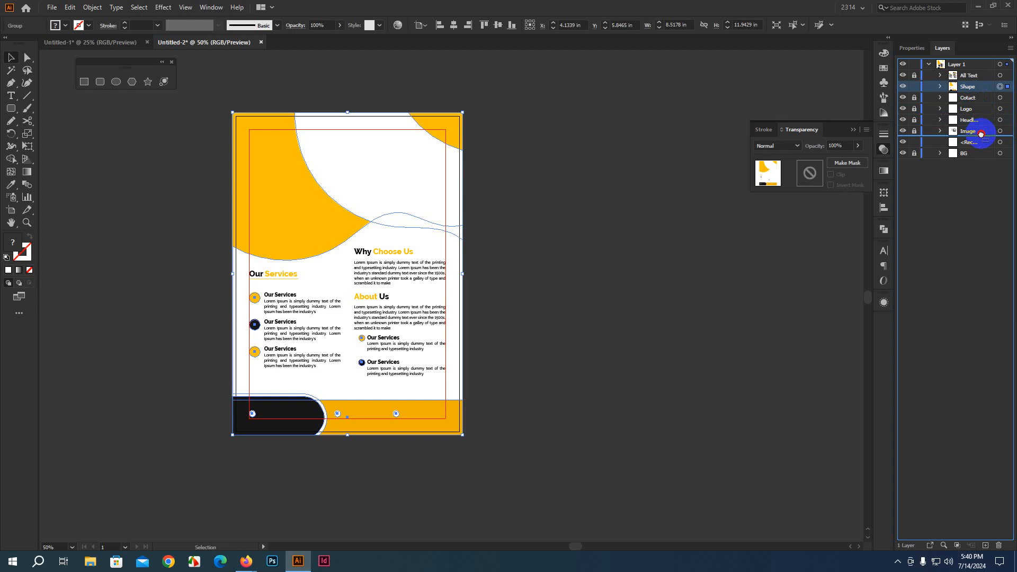
{"action": "left_click_drag", "start_coordinate": [981, 134], "coordinate": [981, 135]}
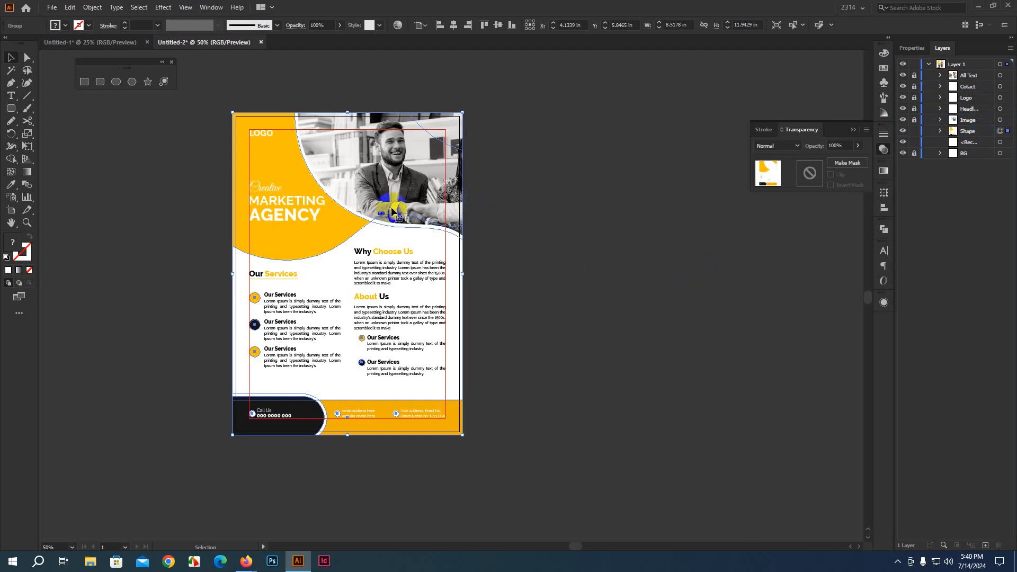
Step: Move the yellow shape at the photo's upper right corner out of the Shape group to directly above the Image group, and group it
{"action": "scroll", "coordinate": [445, 233], "scroll_direction": "up", "scroll_amount": 1}
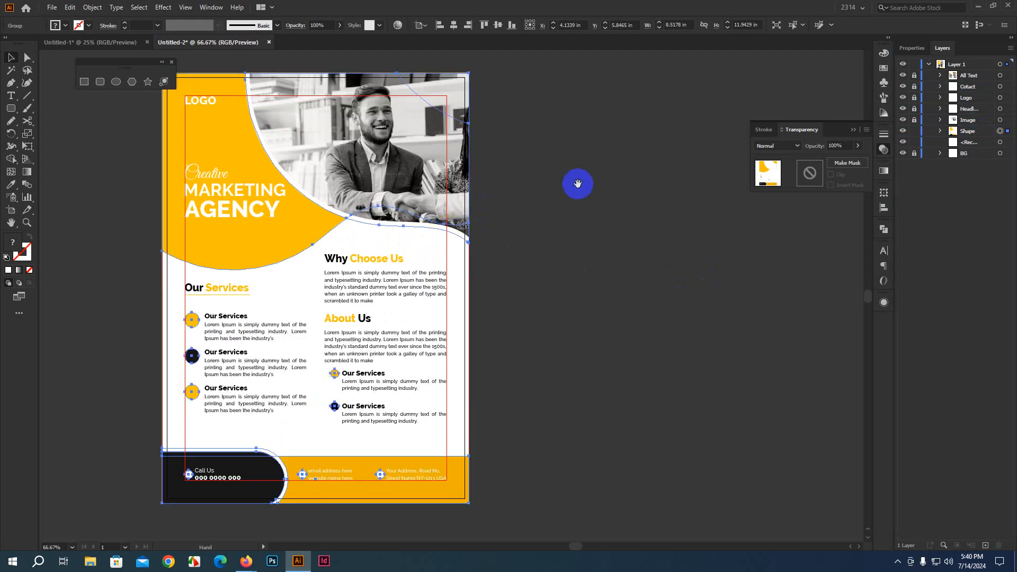
{"action": "left_click_drag", "start_coordinate": [577, 185], "coordinate": [545, 302]}
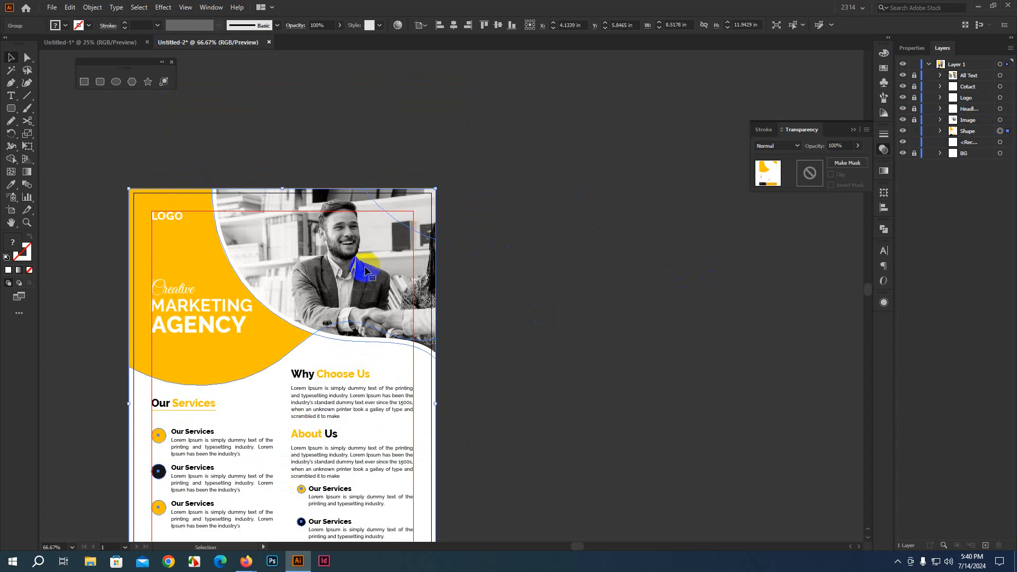
{"action": "scroll", "coordinate": [351, 284], "scroll_direction": "down", "scroll_amount": 1}
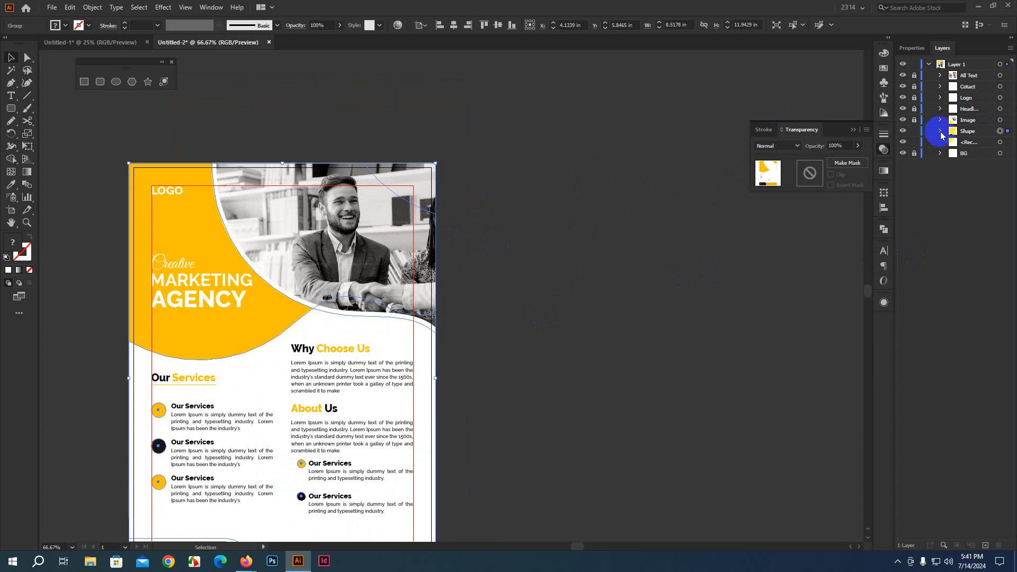
{"action": "left_click", "coordinate": [941, 132]}
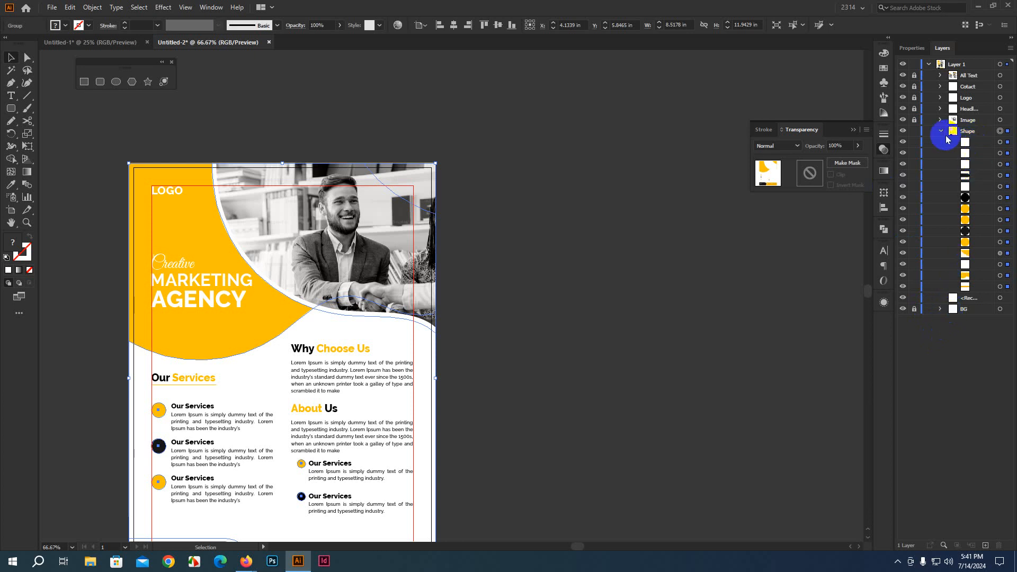
{"action": "left_click", "coordinate": [1001, 253]}
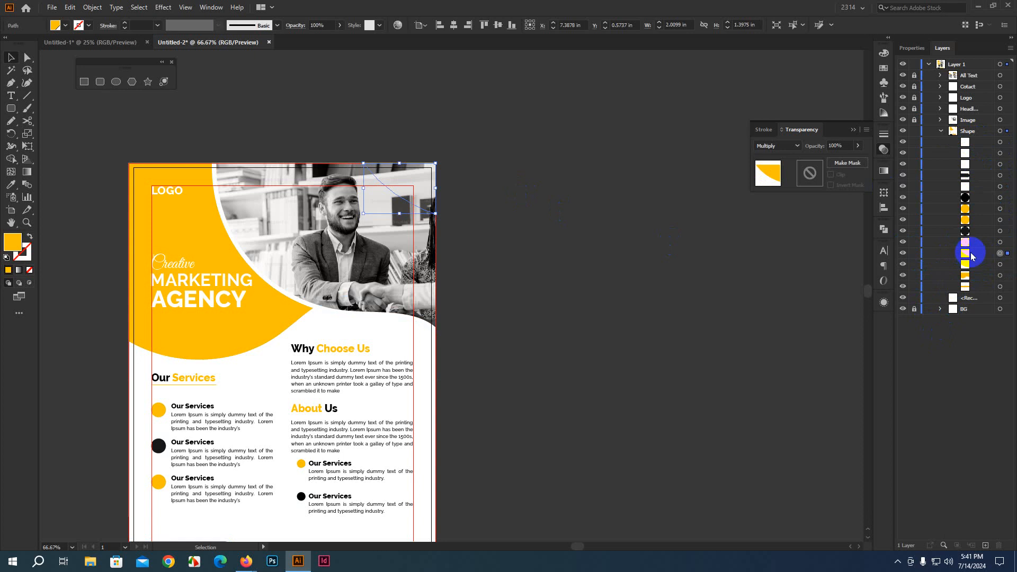
{"action": "left_click_drag", "start_coordinate": [973, 256], "coordinate": [953, 116]}
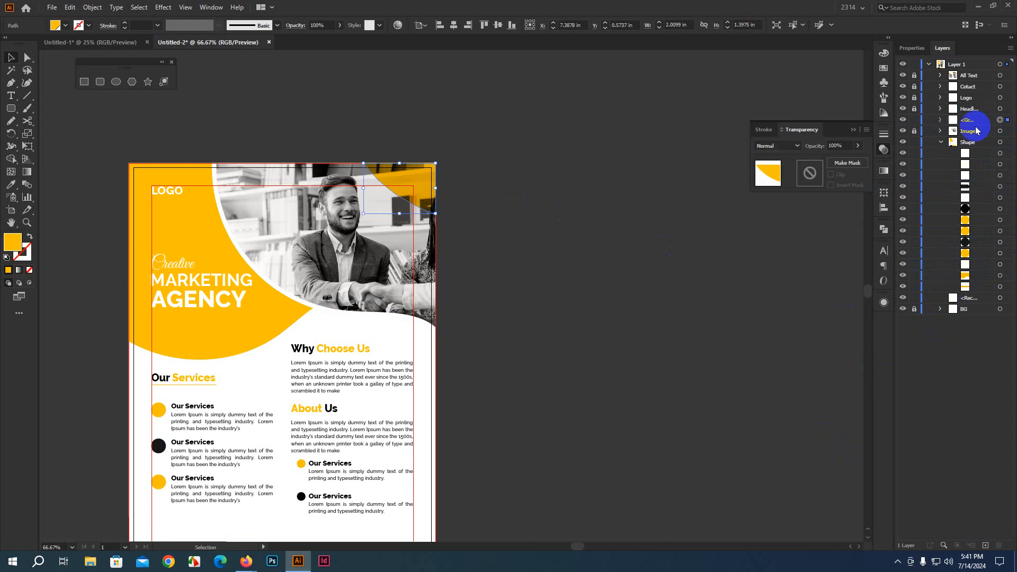
Step: Name the corner shape's group Shape 2, and lock both it and the Shape group
{"action": "double_click", "coordinate": [968, 120]}
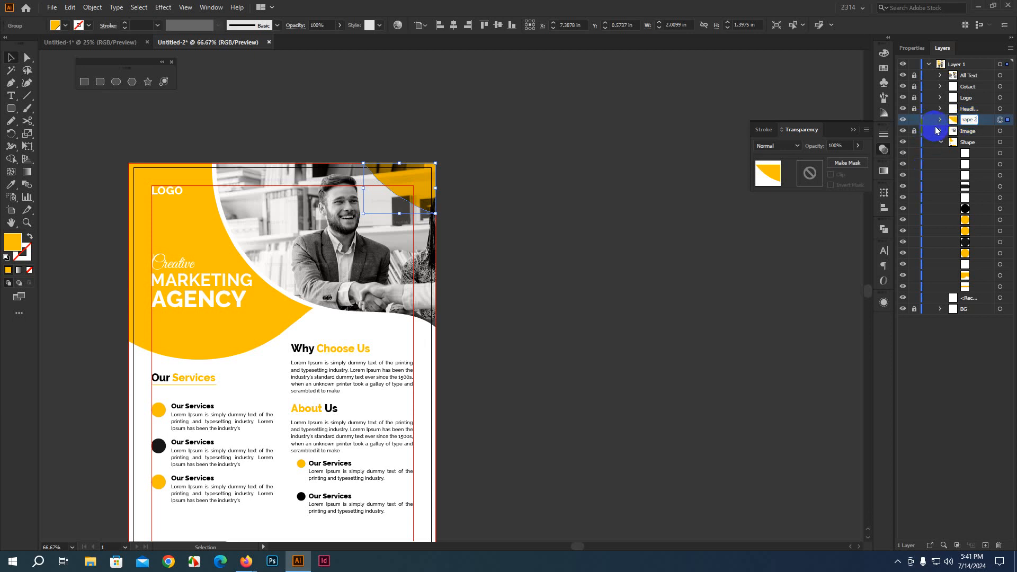
{"action": "left_click", "coordinate": [914, 121]}
{"action": "left_click", "coordinate": [940, 120]}
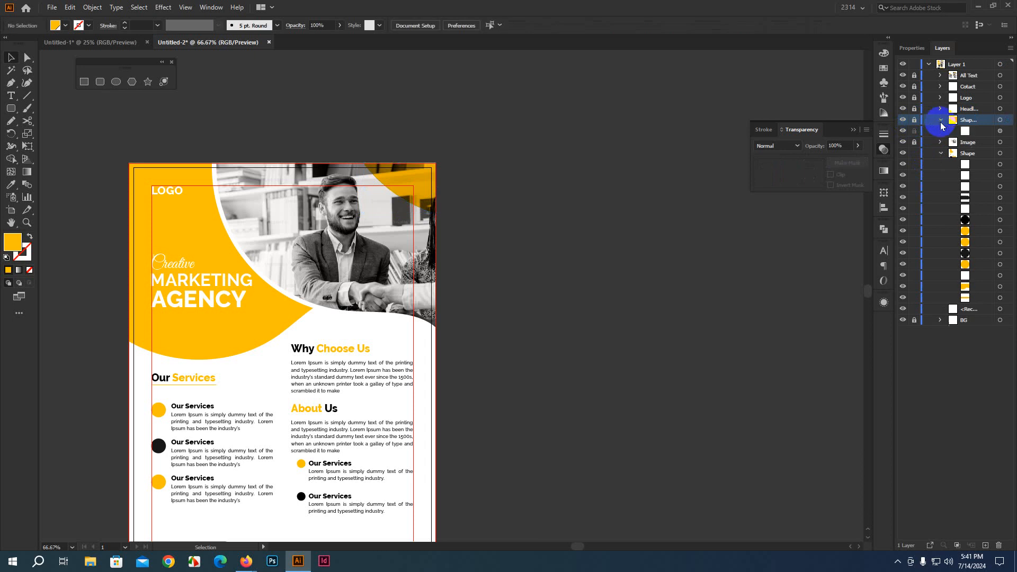
{"action": "left_click", "coordinate": [940, 121]}
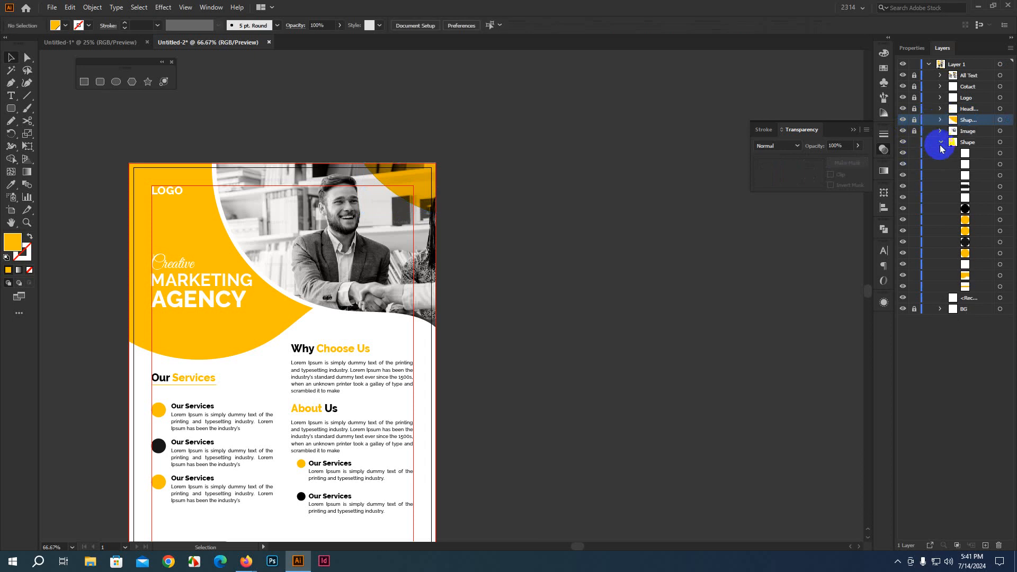
{"action": "left_click", "coordinate": [940, 143]}
{"action": "left_click", "coordinate": [914, 142]}
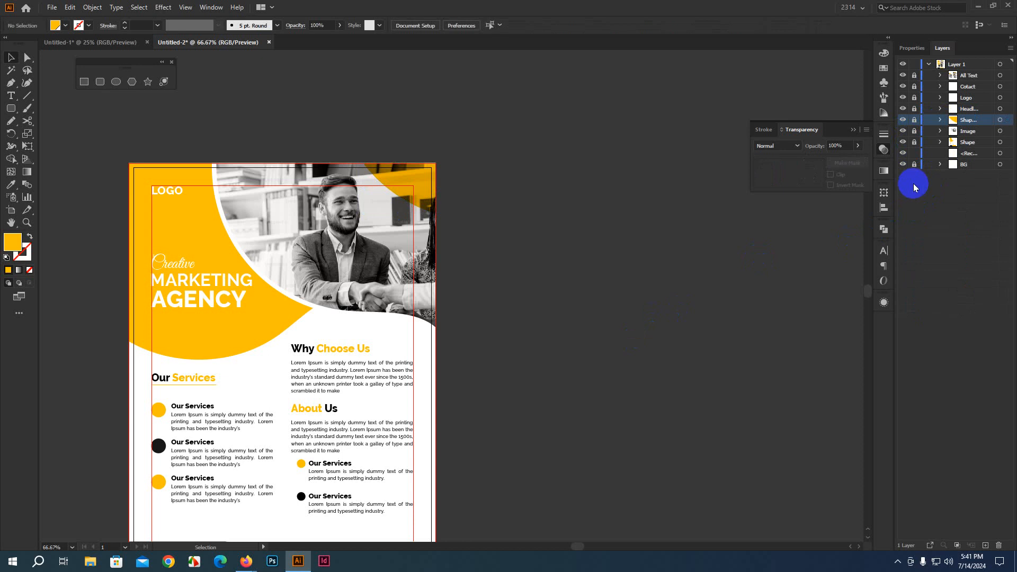
{"action": "scroll", "coordinate": [250, 364], "scroll_direction": "down", "scroll_amount": 3}
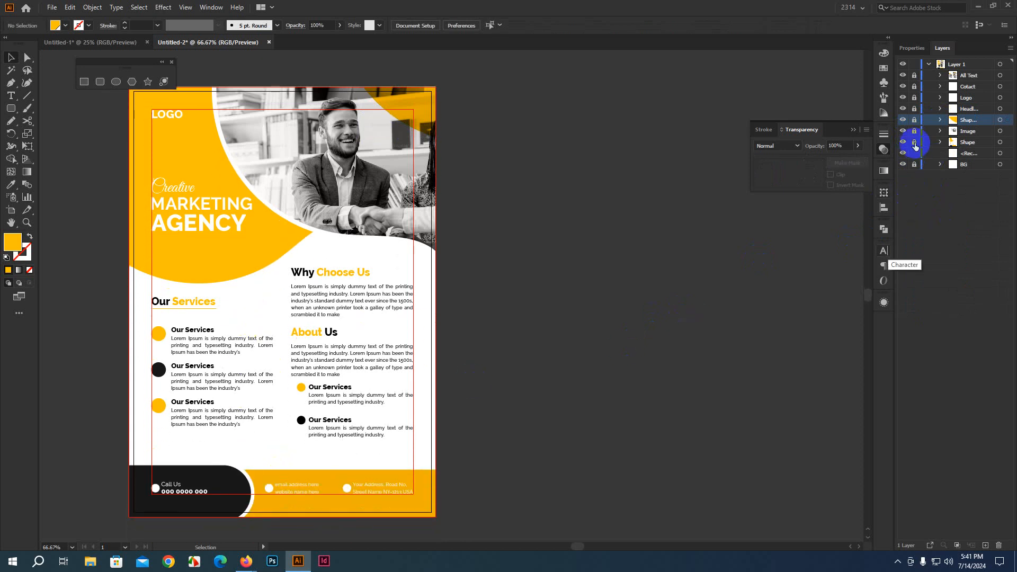
Step: Unlock the Shape, Image, Shape 2, headline, Logo, Cotact and All Text groups
{"action": "left_click", "coordinate": [914, 142]}
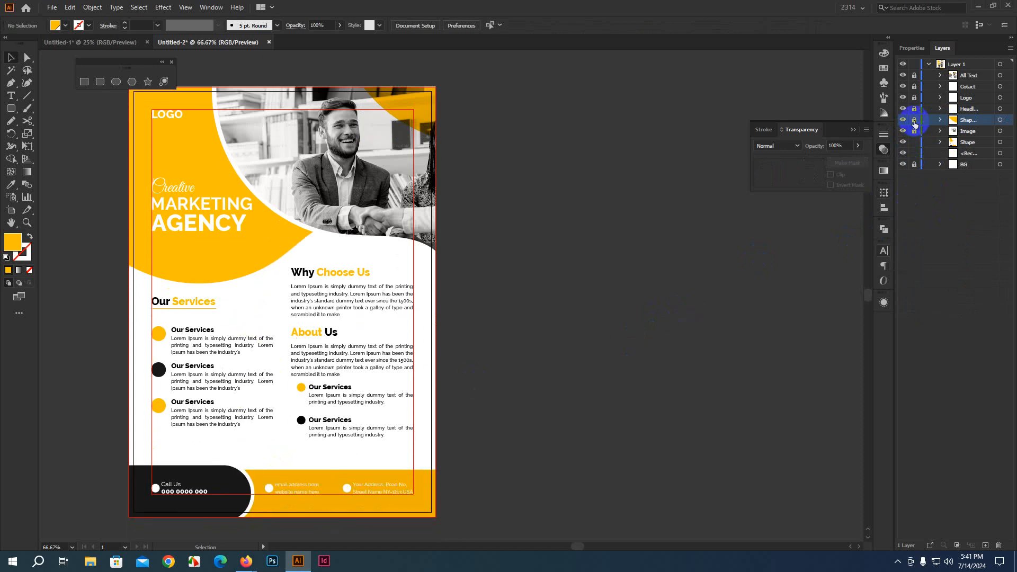
{"action": "left_click", "coordinate": [915, 131]}
{"action": "left_click", "coordinate": [914, 108]}
{"action": "left_click", "coordinate": [914, 97]}
{"action": "left_click", "coordinate": [914, 75]}
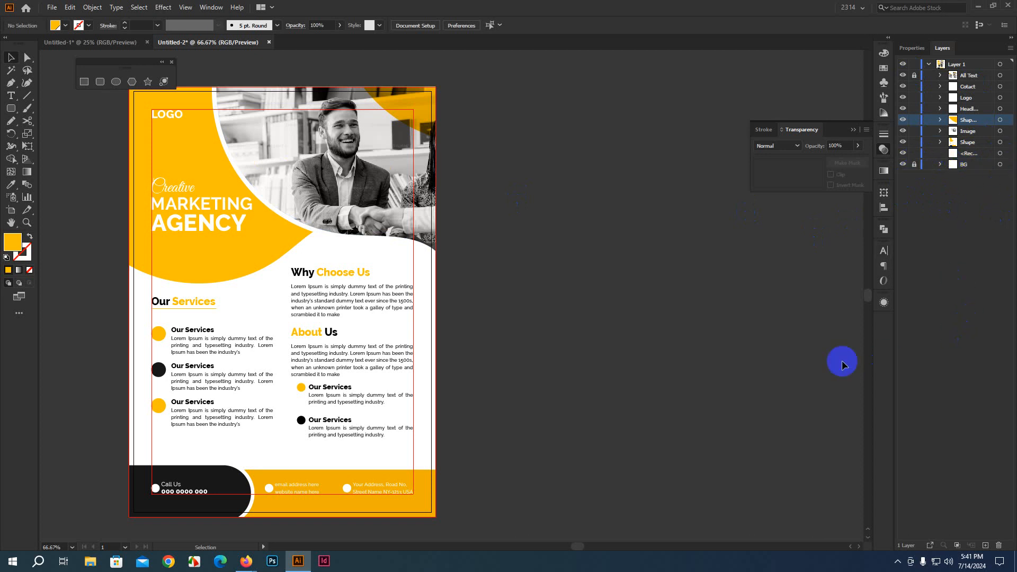
{"action": "scroll", "coordinate": [840, 364], "scroll_direction": "up", "scroll_amount": 1}
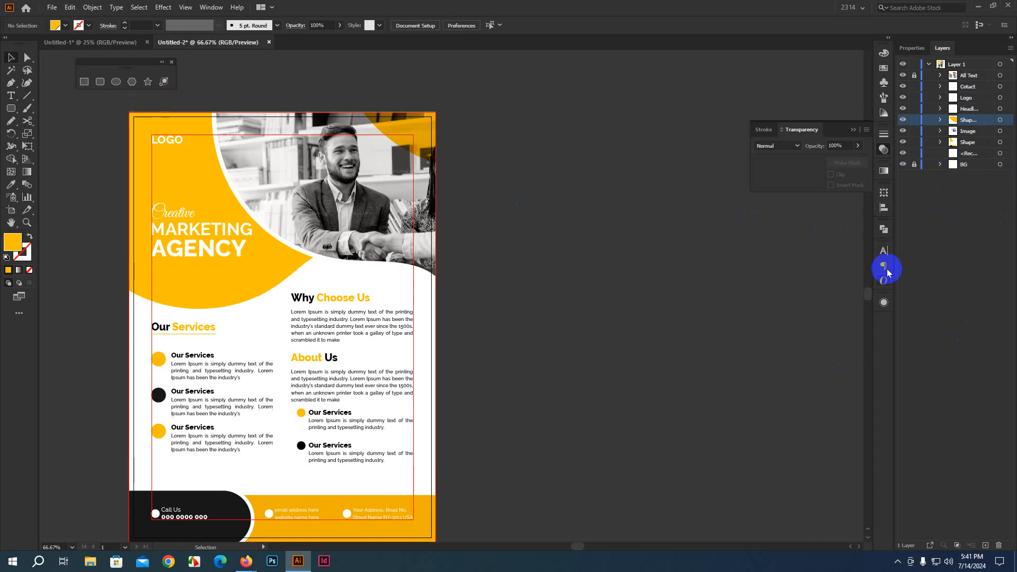
{"action": "left_click", "coordinate": [914, 75]}
Step: Place the Logo group at the top of the stacking order with the headline group directly below it, and unlock the BG group
{"action": "left_click_drag", "start_coordinate": [965, 99], "coordinate": [972, 73]}
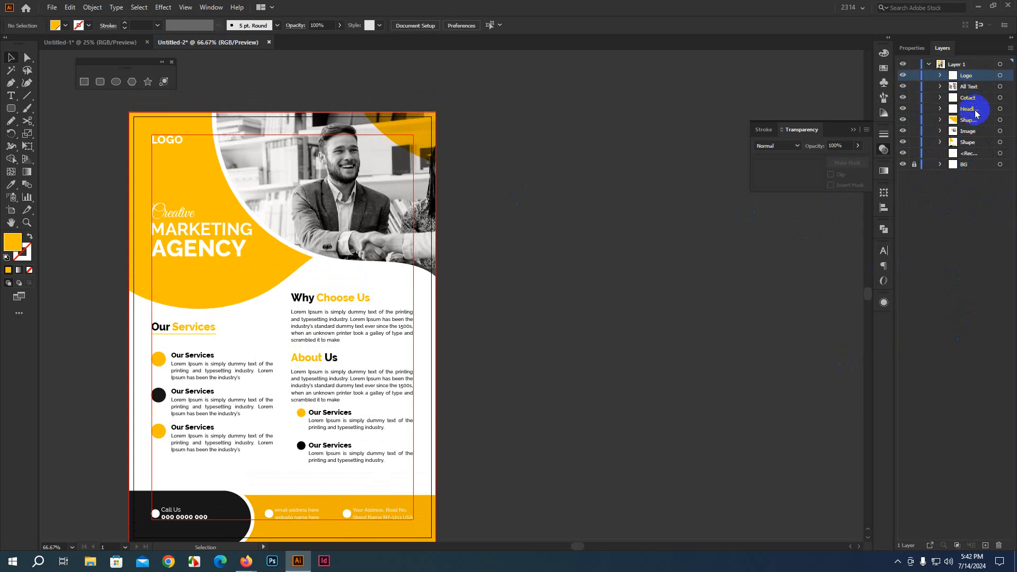
{"action": "left_click", "coordinate": [968, 104]}
{"action": "left_click_drag", "start_coordinate": [967, 101], "coordinate": [968, 83]}
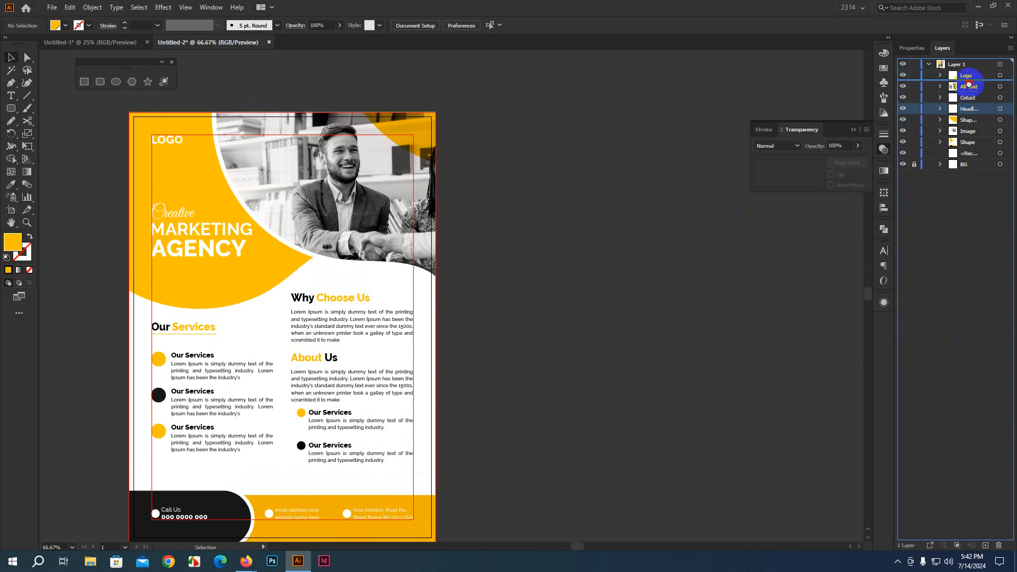
{"action": "left_click", "coordinate": [970, 99]}
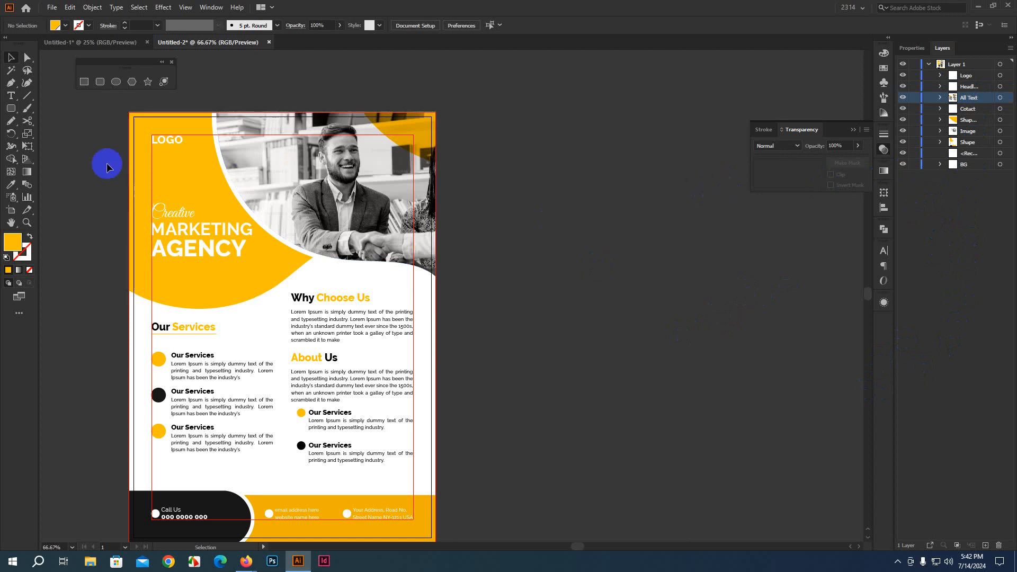
Step: Combine all the flyer's named groups, including BG, into one group named Flyer, and deselect it
{"action": "left_click_drag", "start_coordinate": [98, 110], "coordinate": [482, 538]}
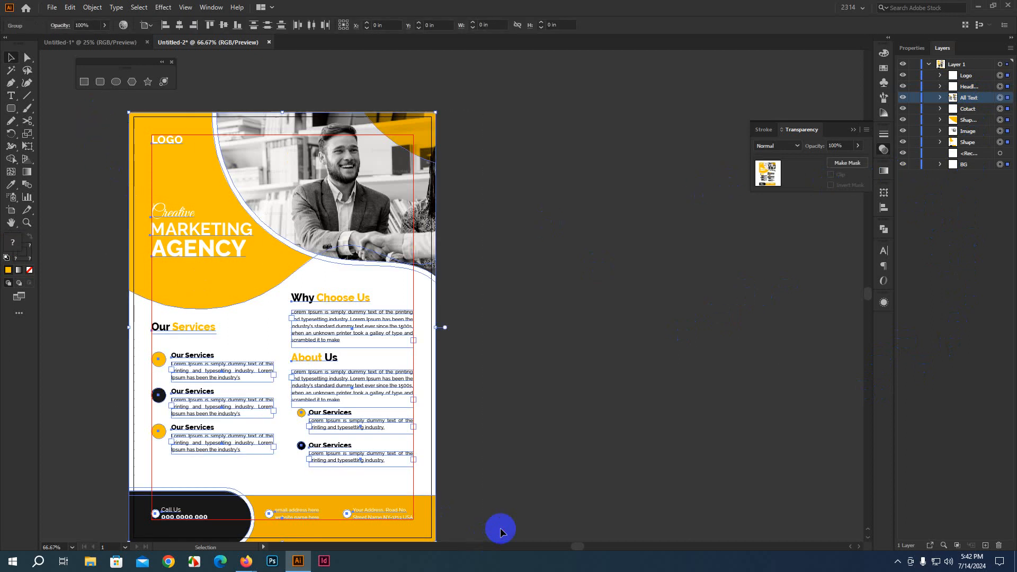
{"action": "key", "text": "ctrl+g"}
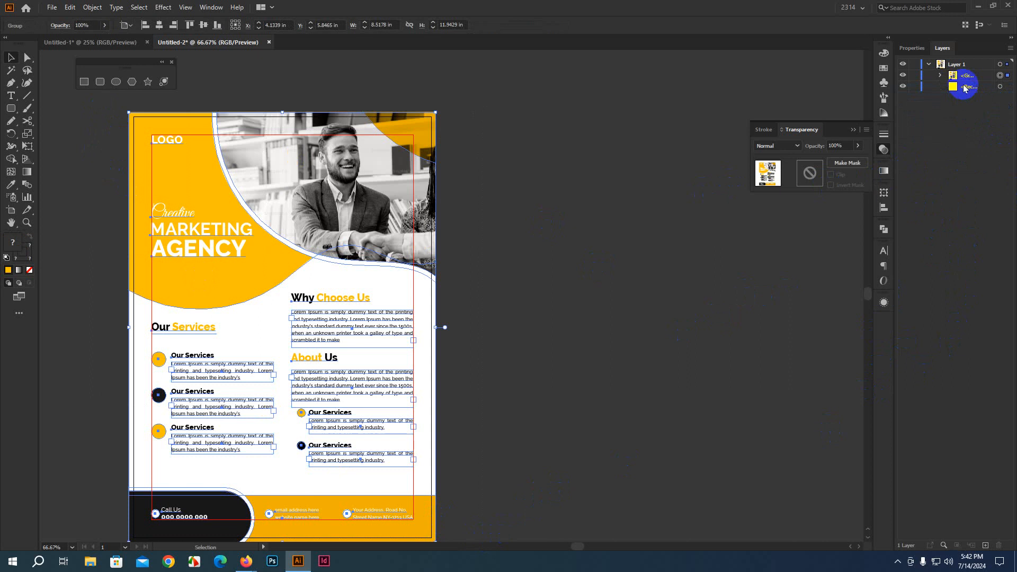
{"action": "double_click", "coordinate": [969, 76]}
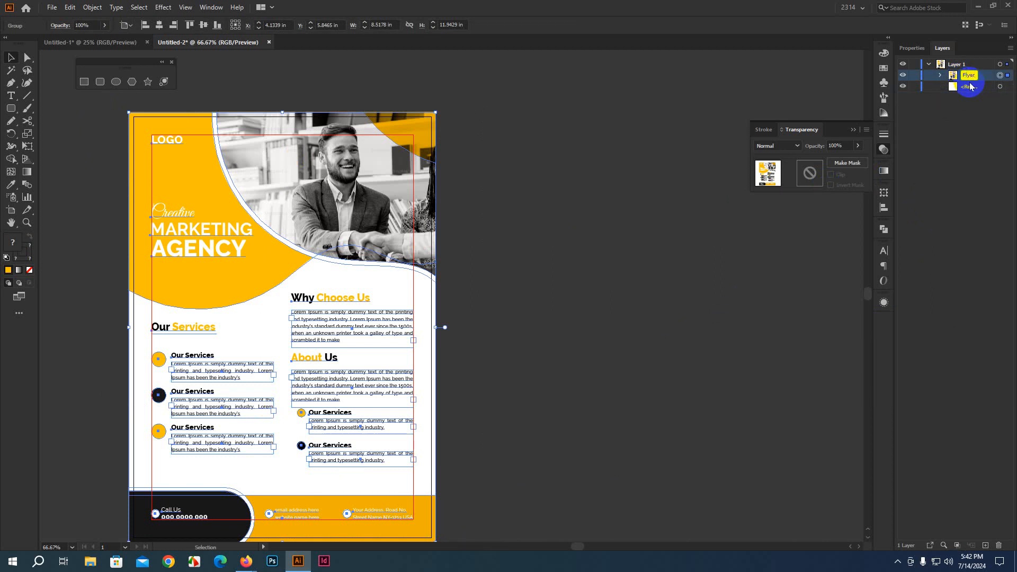
{"action": "key", "text": "Return"}
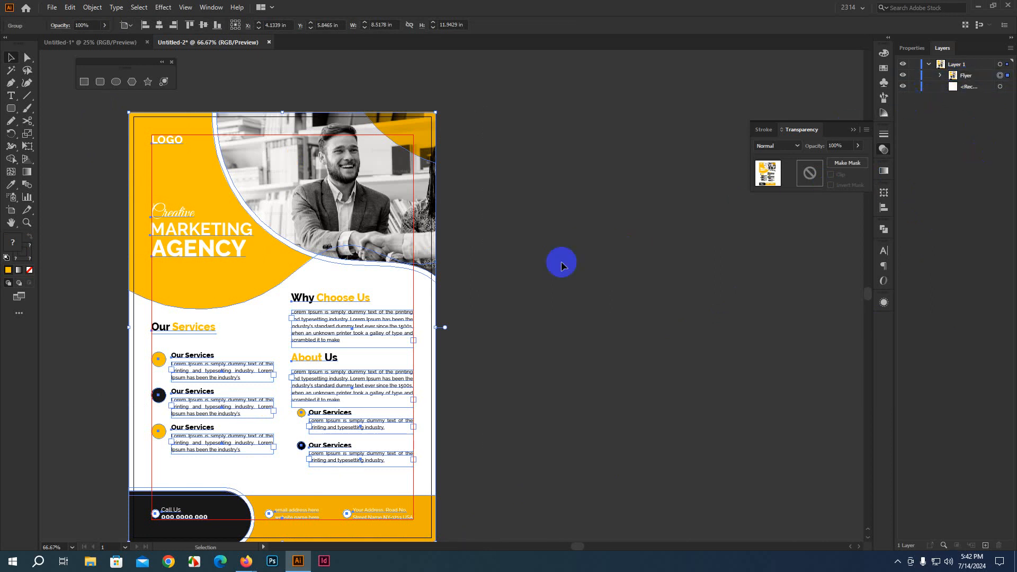
{"action": "scroll", "coordinate": [562, 265], "scroll_direction": "down", "scroll_amount": 1}
{"action": "scroll", "coordinate": [563, 264], "scroll_direction": "down", "scroll_amount": 1}
{"action": "scroll", "coordinate": [581, 288], "scroll_direction": "right", "scroll_amount": 2}
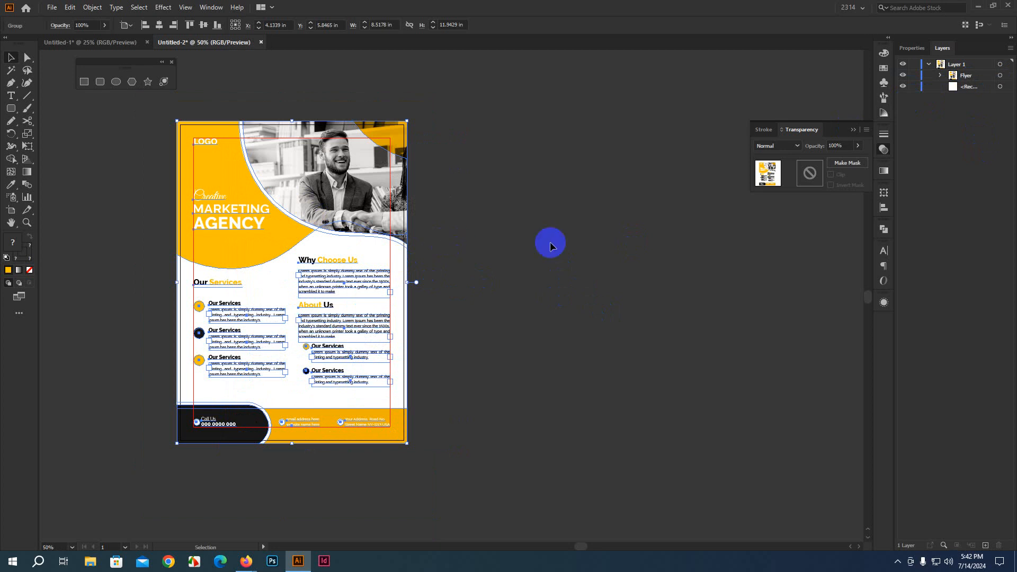
{"action": "left_click", "coordinate": [550, 242]}
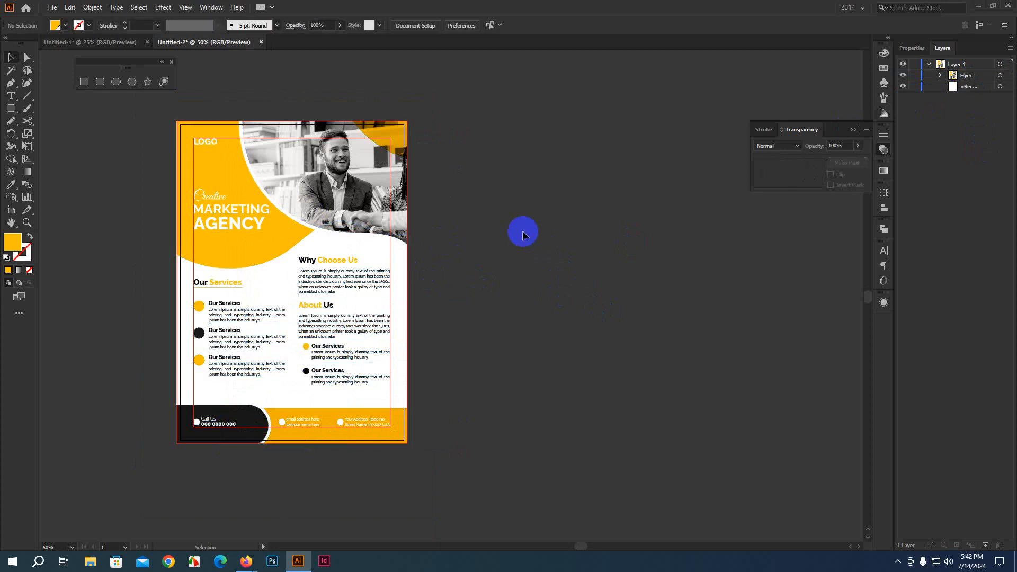
Step: Switch to Firefox and open the yellow and black Flyer Modern Design template from the flyer design image results as a reference
{"action": "mouse_move", "coordinate": [248, 561]}
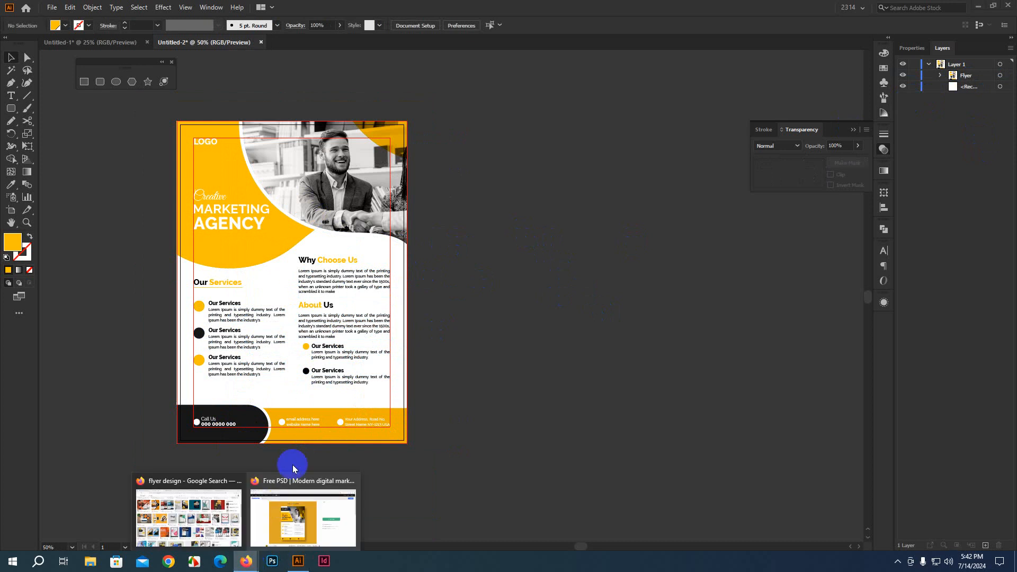
{"action": "left_click", "coordinate": [188, 508]}
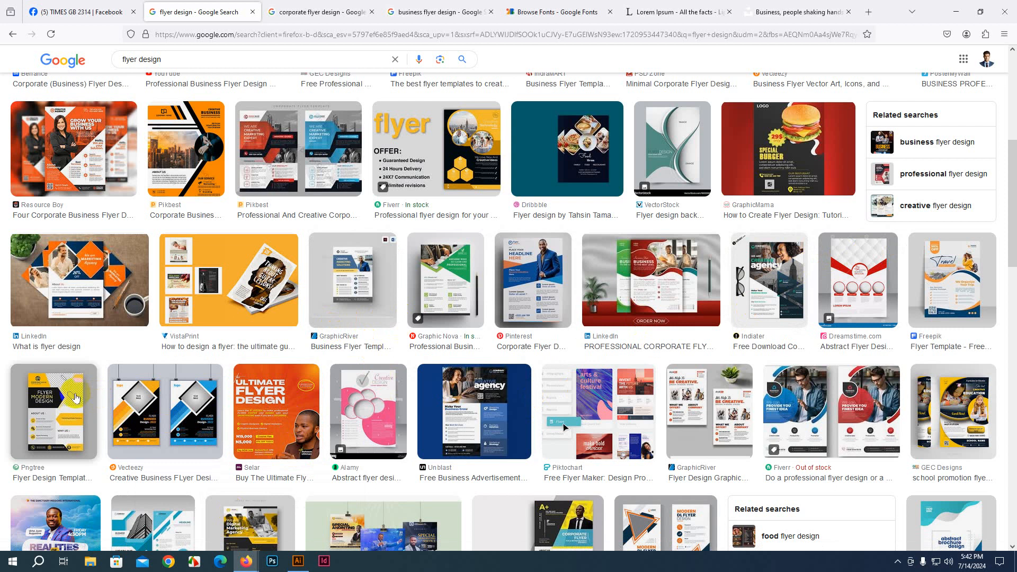
{"action": "left_click", "coordinate": [73, 396]}
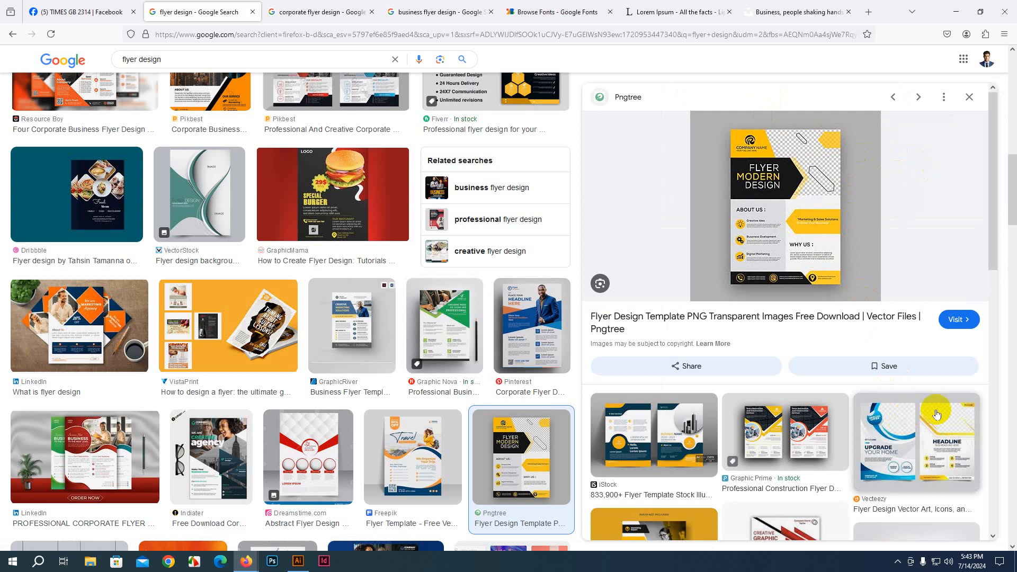
Step: Return to Illustrator, draw a square of about 0.2 in outside the flyer's upper right corner, and fill it with light grey
{"action": "left_click", "coordinate": [298, 561]}
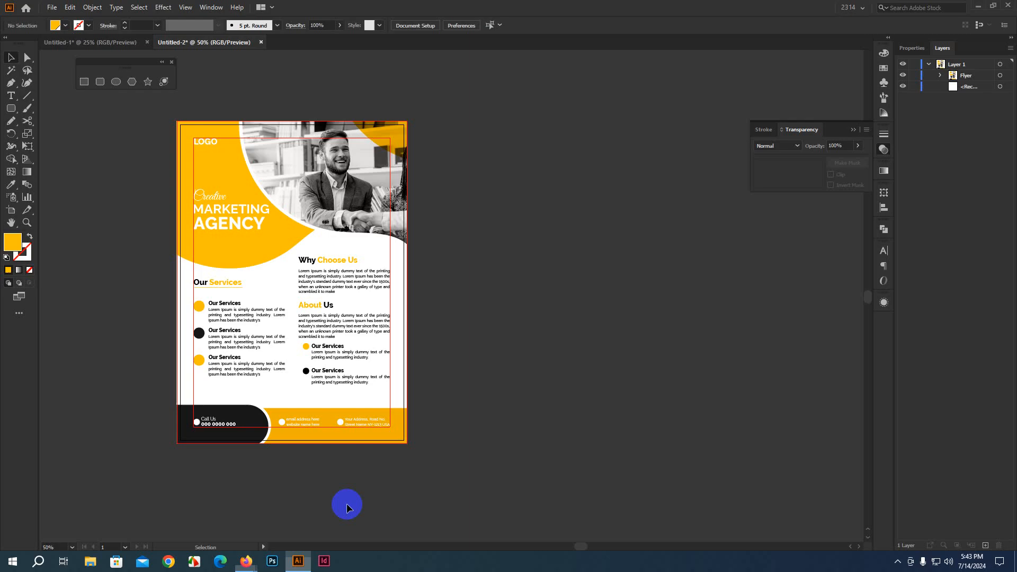
{"action": "scroll", "coordinate": [352, 155], "scroll_direction": "up", "scroll_amount": 3}
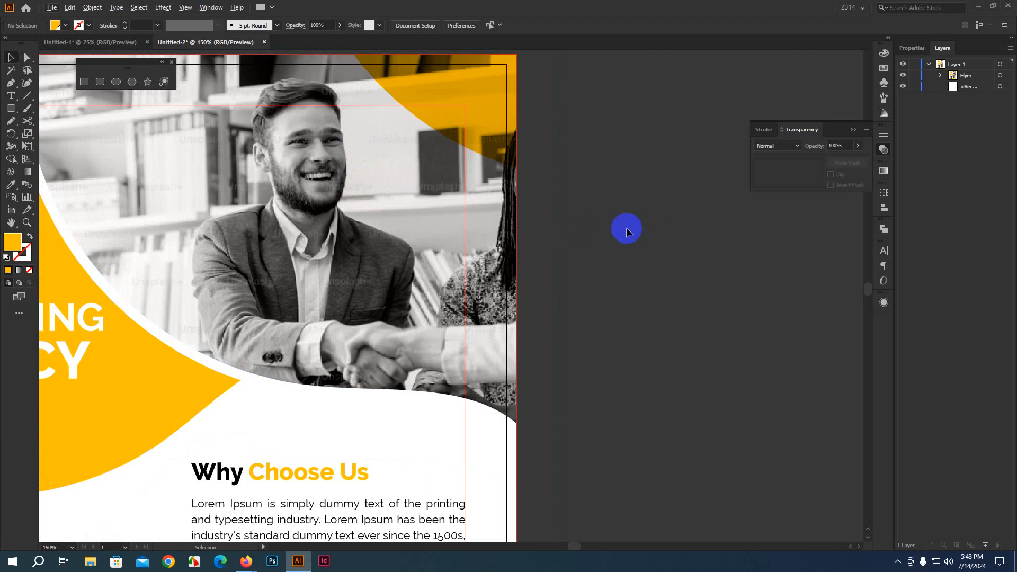
{"action": "left_click_drag", "start_coordinate": [626, 228], "coordinate": [472, 345]}
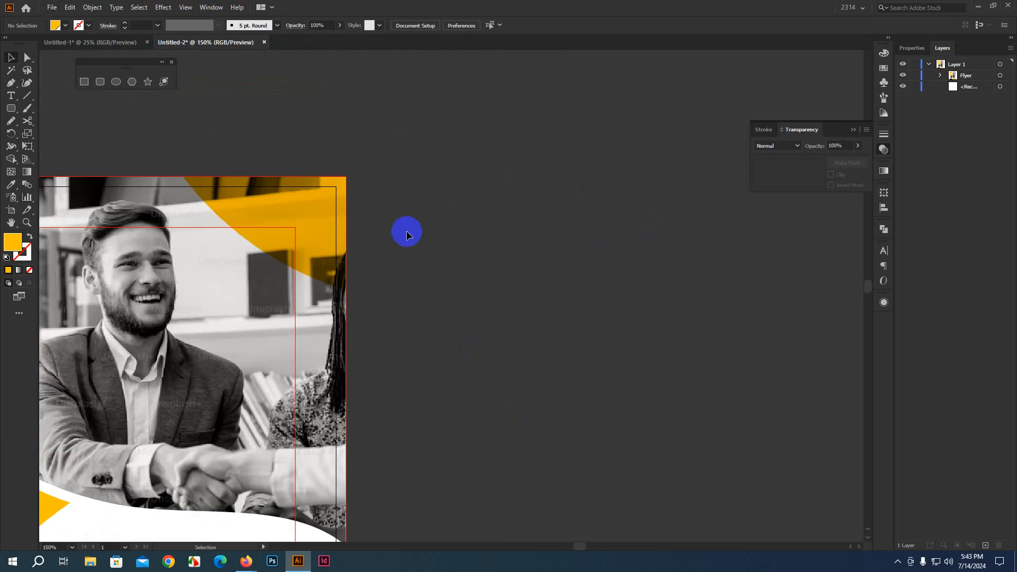
{"action": "scroll", "coordinate": [426, 215], "scroll_direction": "up", "scroll_amount": 2}
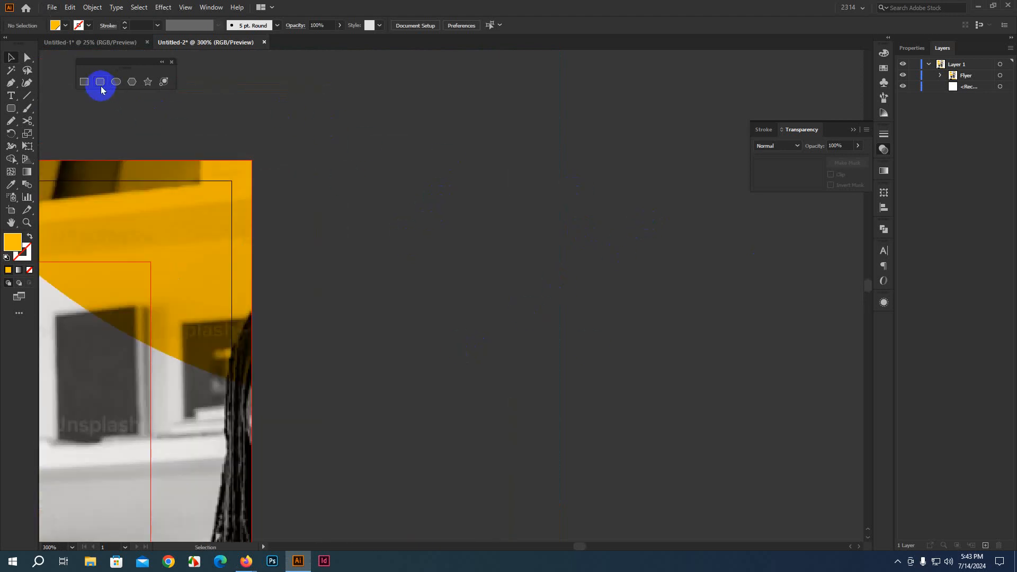
{"action": "left_click", "coordinate": [86, 82]}
{"action": "left_click_drag", "start_coordinate": [397, 160], "coordinate": [431, 193]}
{"action": "left_click", "coordinate": [884, 67]}
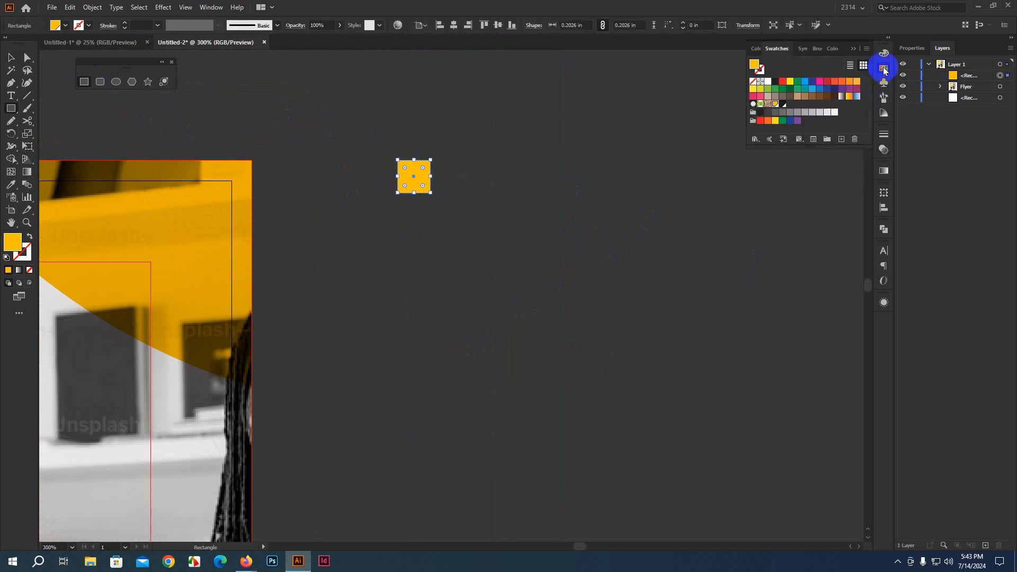
{"action": "left_click", "coordinate": [827, 112]}
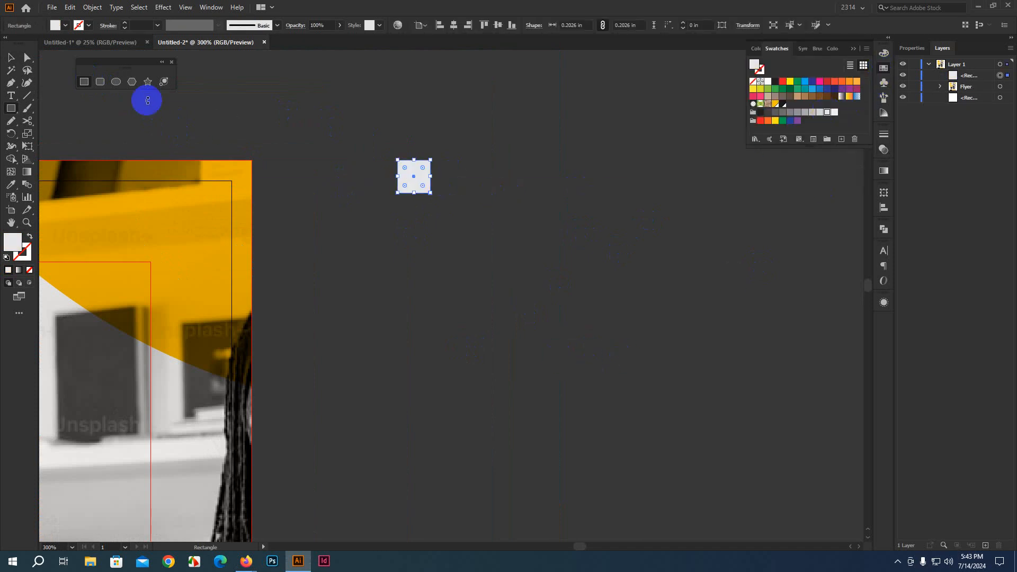
Step: Duplicate the light grey square directly to its right so that the two squares touch edge to edge
{"action": "left_click", "coordinate": [12, 59]}
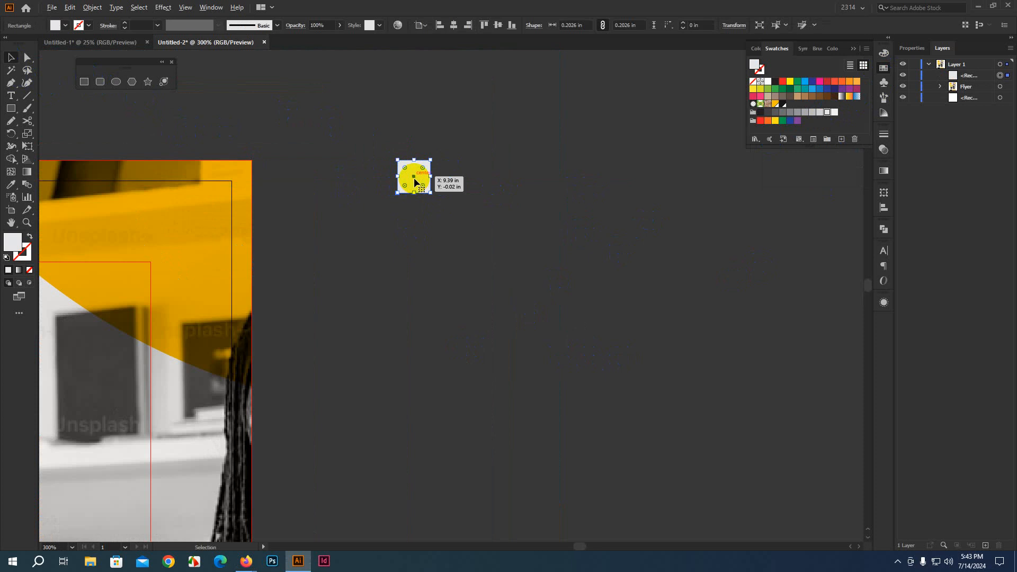
{"action": "scroll", "coordinate": [422, 180], "scroll_direction": "up", "scroll_amount": 2}
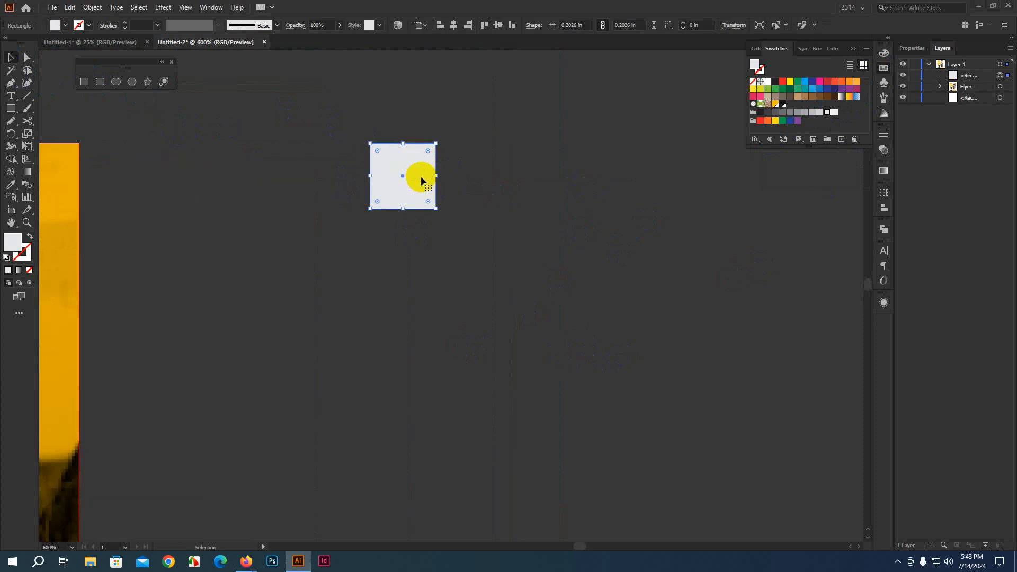
{"action": "left_click_drag", "start_coordinate": [422, 180], "coordinate": [488, 183]}
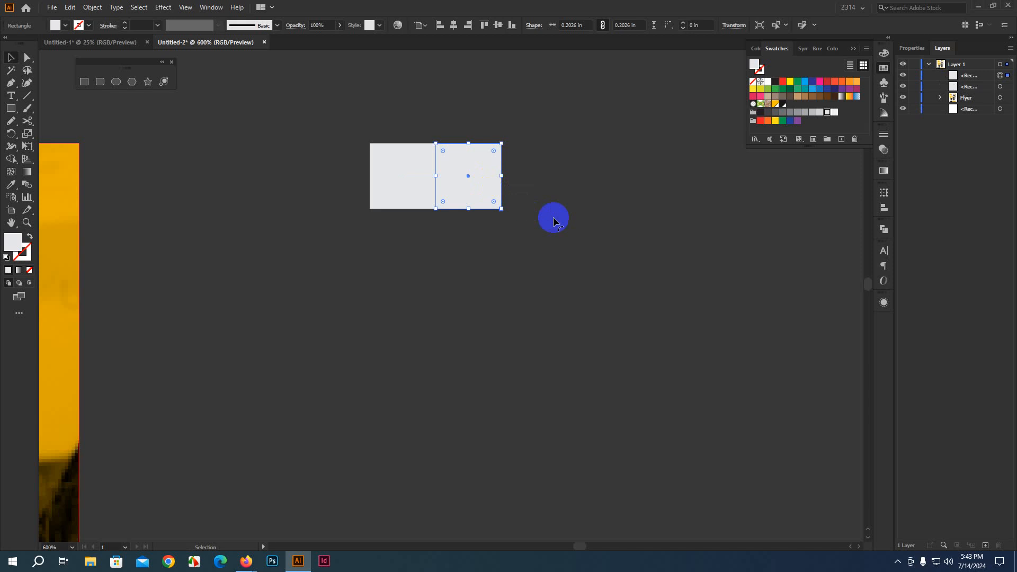
Step: Fill the right square with a darker grey and copy the pair directly below, rotated 180° to form a two-by-two checkerboard
{"action": "left_click", "coordinate": [814, 113]}
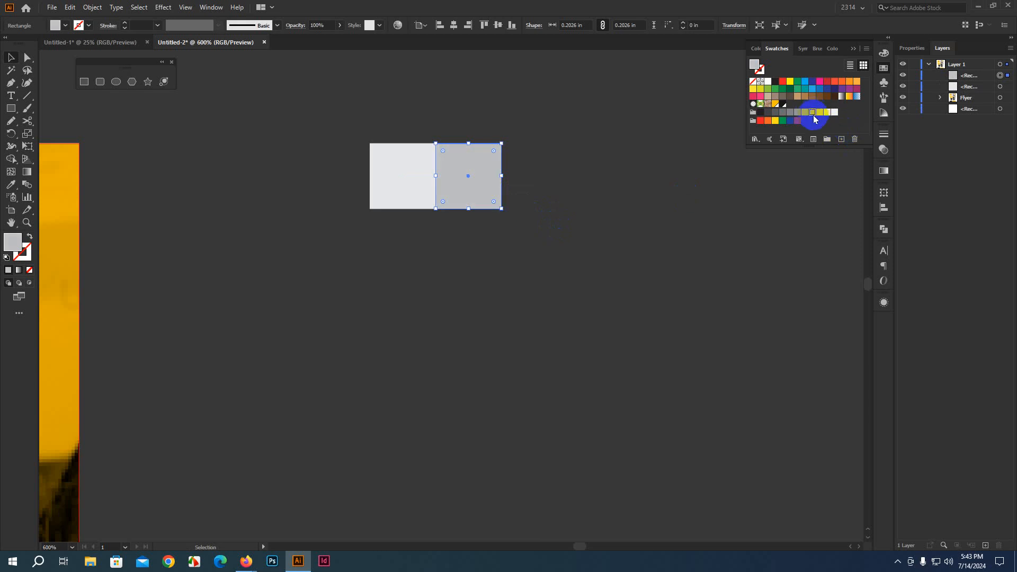
{"action": "left_click", "coordinate": [631, 225]}
{"action": "left_click_drag", "start_coordinate": [348, 126], "coordinate": [456, 238]}
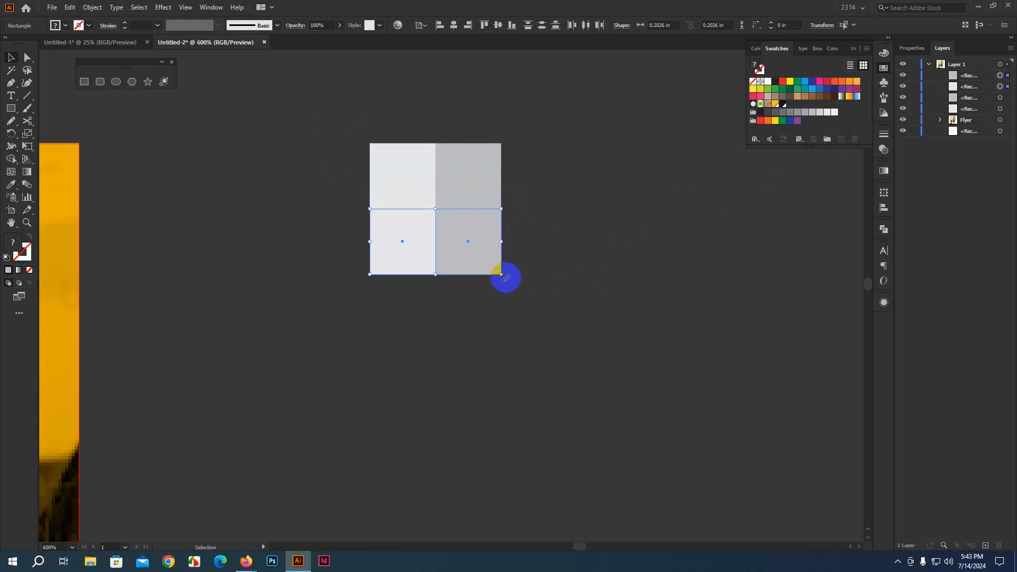
{"action": "left_click_drag", "start_coordinate": [506, 277], "coordinate": [365, 205]}
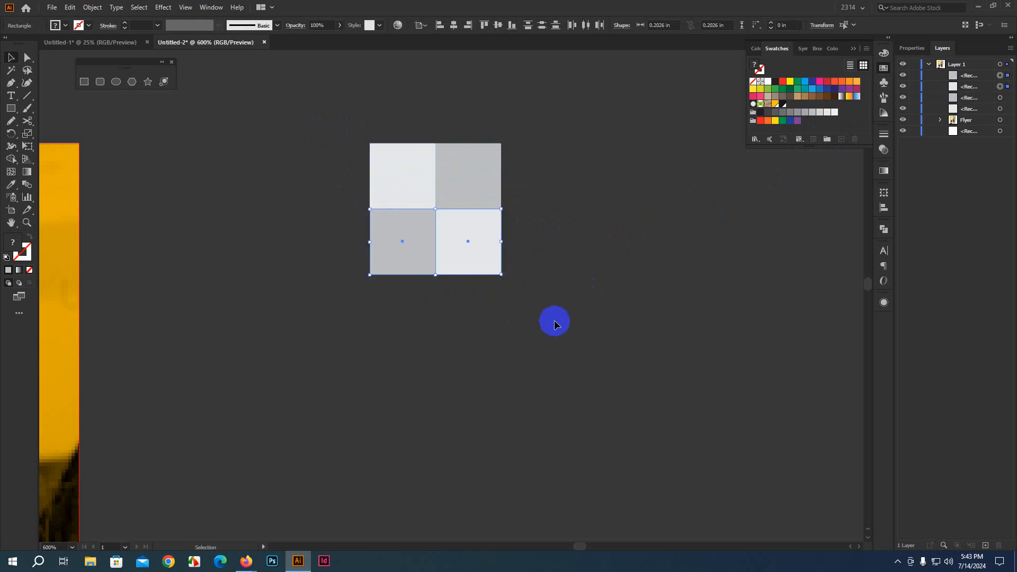
{"action": "left_click", "coordinate": [555, 320]}
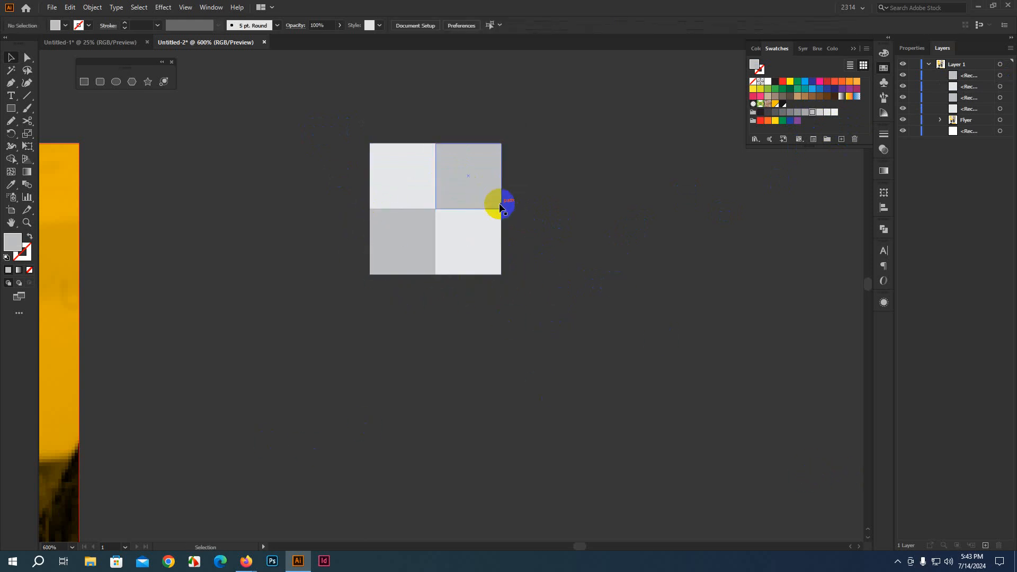
Step: Save the four-square grey checkerboard as a pattern swatch and delete the original squares beside the flyer
{"action": "scroll", "coordinate": [465, 198], "scroll_direction": "up", "scroll_amount": 3}
{"action": "scroll", "coordinate": [363, 264], "scroll_direction": "down", "scroll_amount": 2}
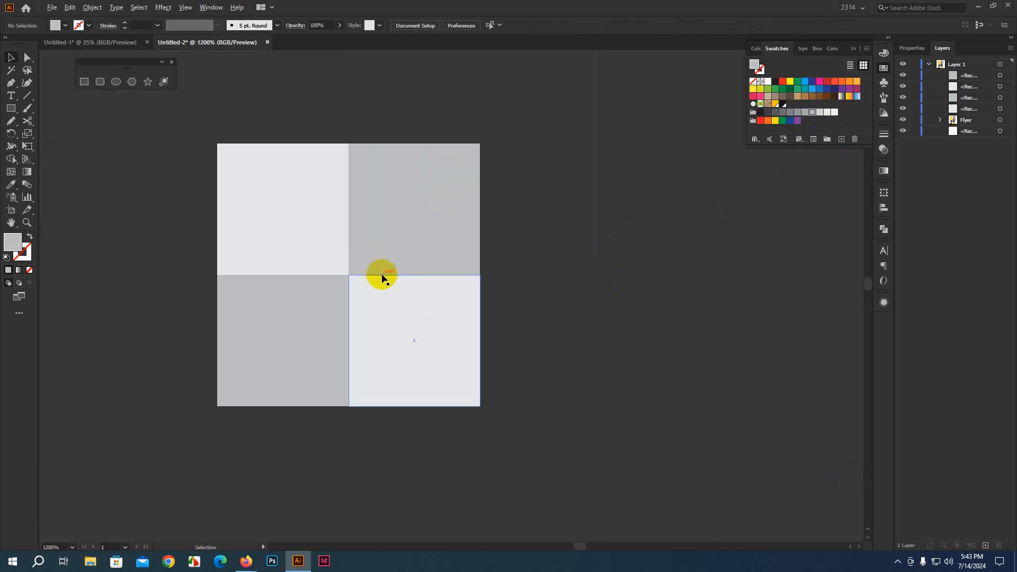
{"action": "scroll", "coordinate": [383, 277], "scroll_direction": "down", "scroll_amount": 3}
{"action": "scroll", "coordinate": [387, 204], "scroll_direction": "right", "scroll_amount": 1}
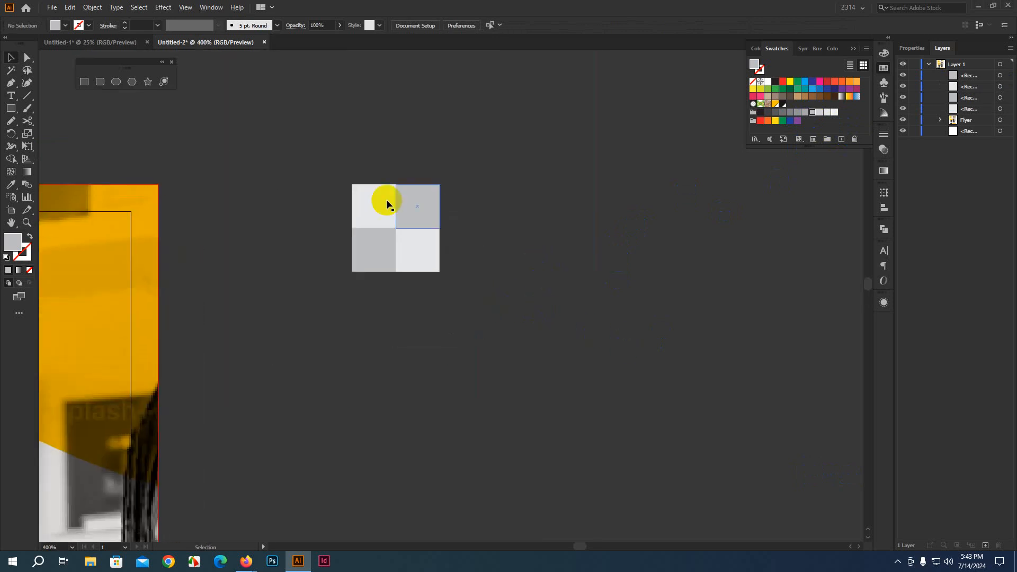
{"action": "left_click_drag", "start_coordinate": [333, 156], "coordinate": [476, 318]}
{"action": "left_click_drag", "start_coordinate": [425, 243], "coordinate": [796, 122]}
{"action": "left_click", "coordinate": [631, 265]}
{"action": "left_click_drag", "start_coordinate": [352, 158], "coordinate": [550, 364]}
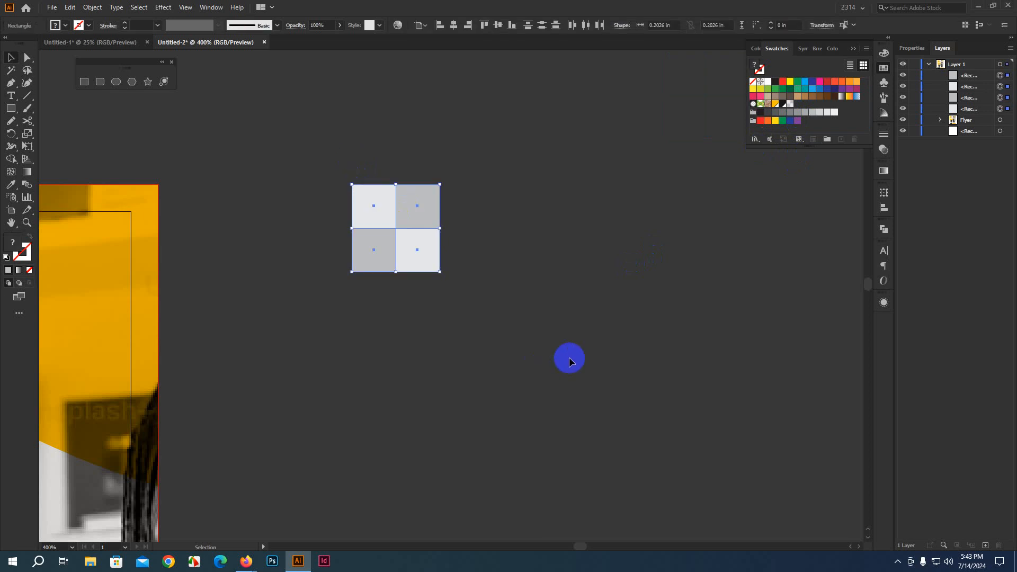
{"action": "key", "text": "Delete"}
Step: Within the Flyer group's Image group, duplicate the clipping path directly beneath itself, above the photo
{"action": "scroll", "coordinate": [376, 321], "scroll_direction": "down", "scroll_amount": 3, "text": "alt"}
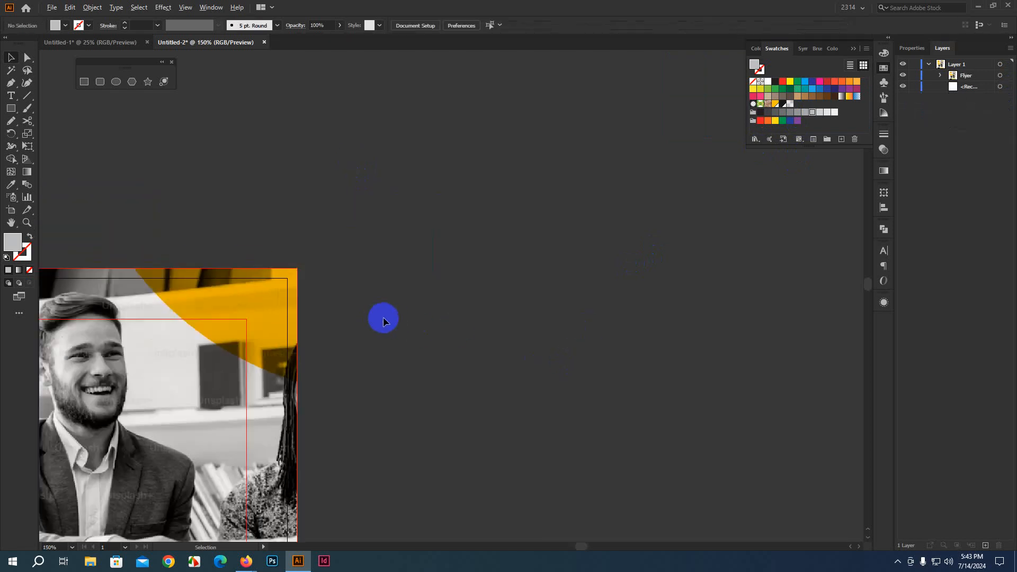
{"action": "scroll", "coordinate": [461, 366], "scroll_direction": "down", "scroll_amount": 2, "text": "alt"}
{"action": "left_click_drag", "start_coordinate": [602, 352], "coordinate": [614, 195]}
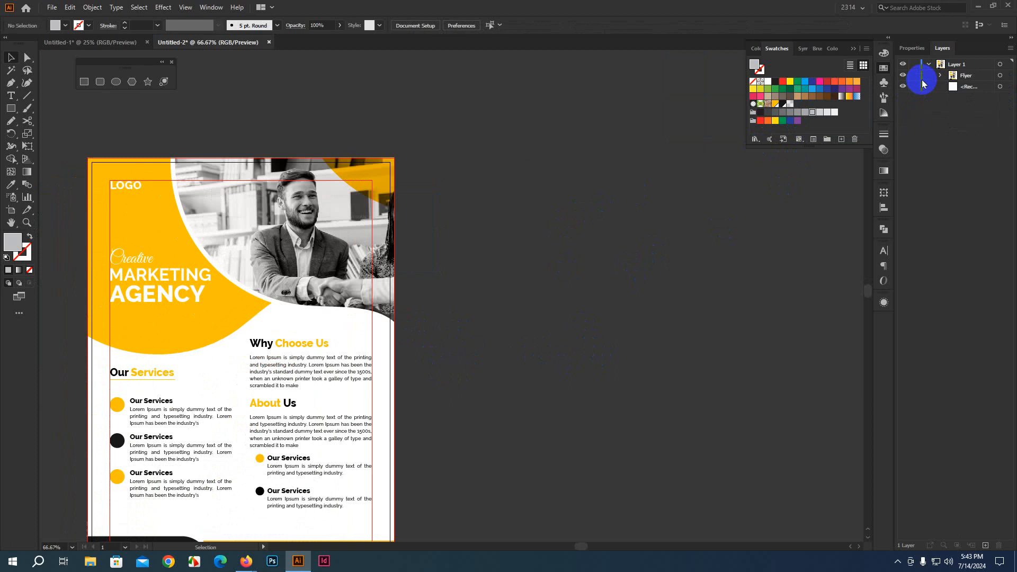
{"action": "left_click", "coordinate": [941, 76]}
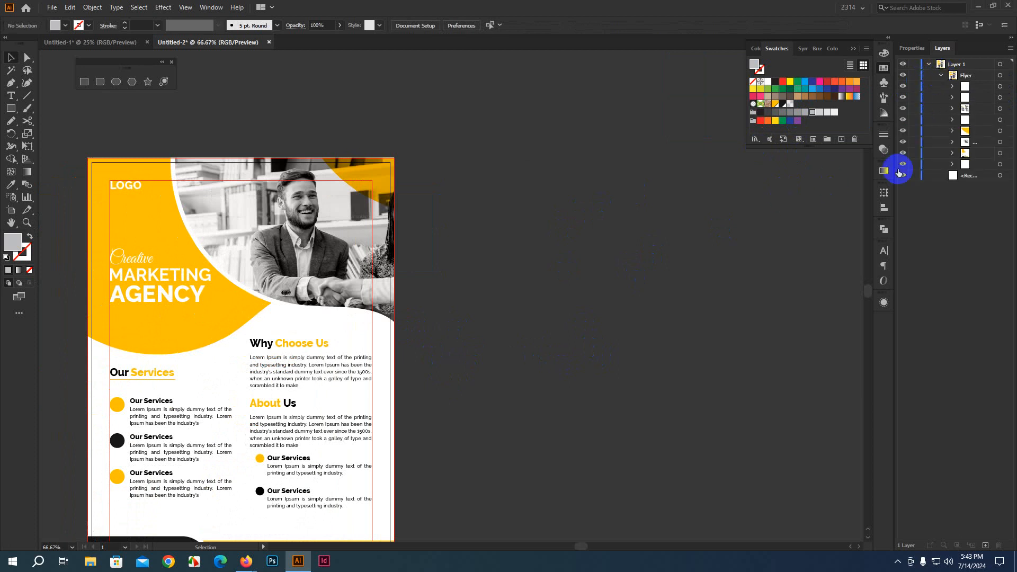
{"action": "left_click_drag", "start_coordinate": [899, 150], "coordinate": [874, 153]}
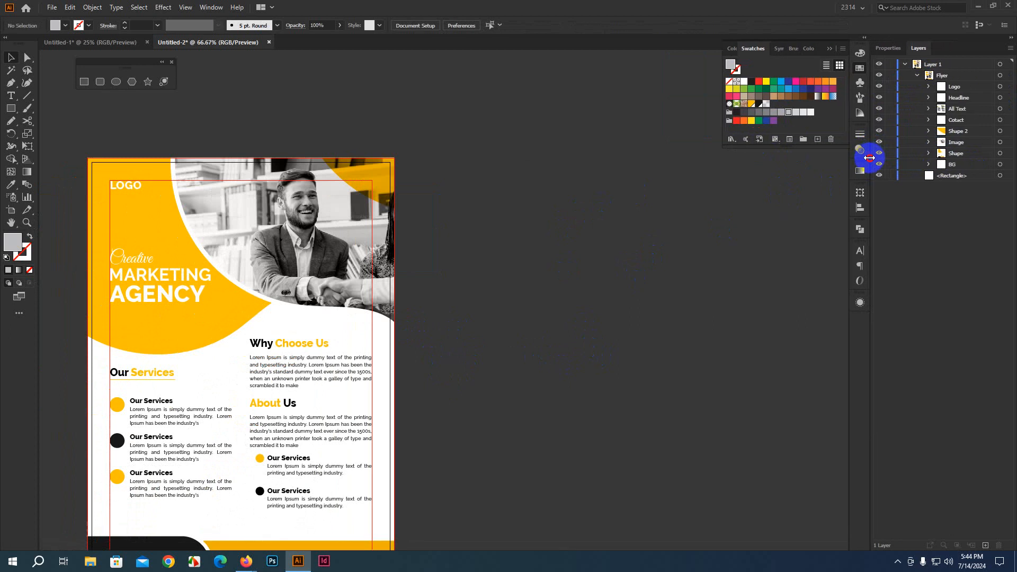
{"action": "left_click", "coordinate": [966, 142]}
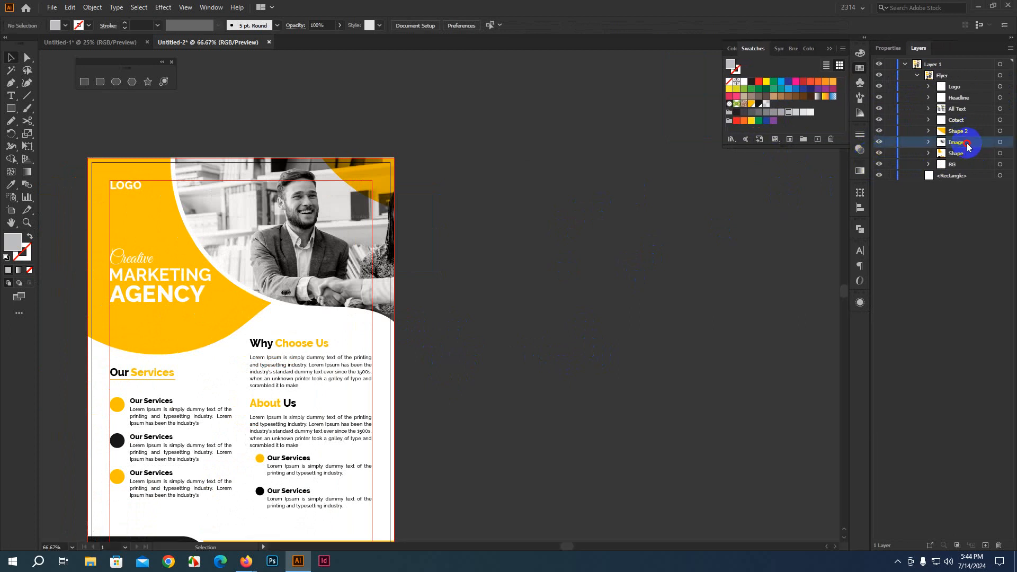
{"action": "left_click", "coordinate": [929, 143]}
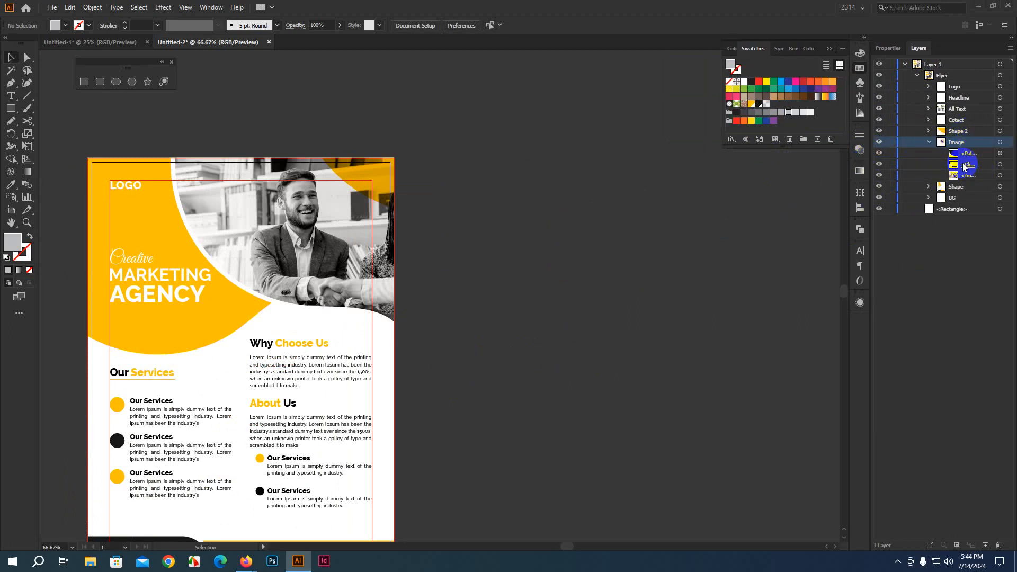
{"action": "left_click", "coordinate": [998, 175]}
{"action": "left_click", "coordinate": [1000, 165]}
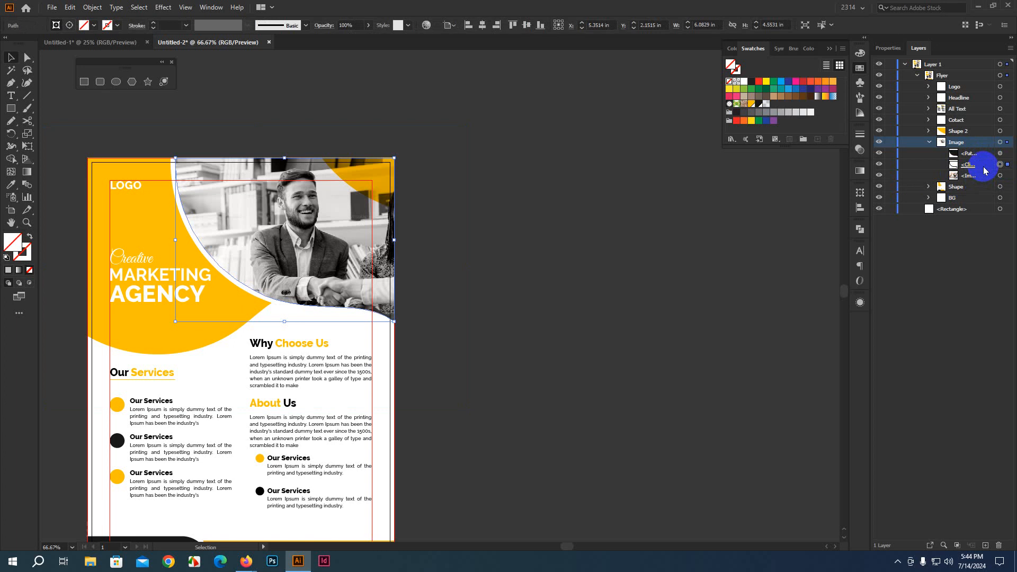
{"action": "left_click", "coordinate": [984, 168]}
{"action": "left_click_drag", "start_coordinate": [983, 168], "coordinate": [986, 175]}
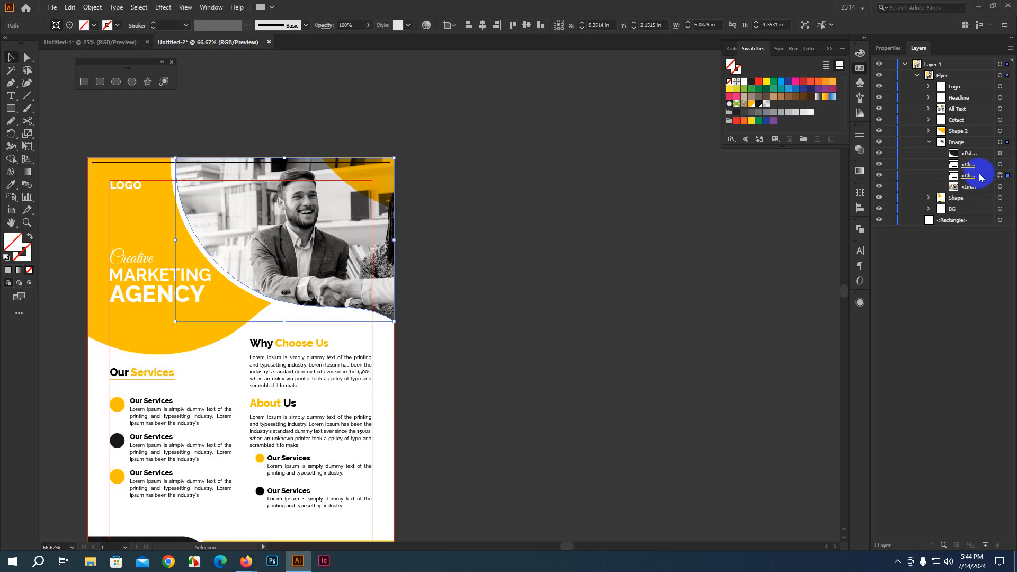
Step: Fill the duplicated clipping path with the grey checkerboard pattern and delete the photo from the Image group
{"action": "left_click_drag", "start_coordinate": [1010, 179], "coordinate": [768, 106]}
{"action": "left_click", "coordinate": [768, 106]}
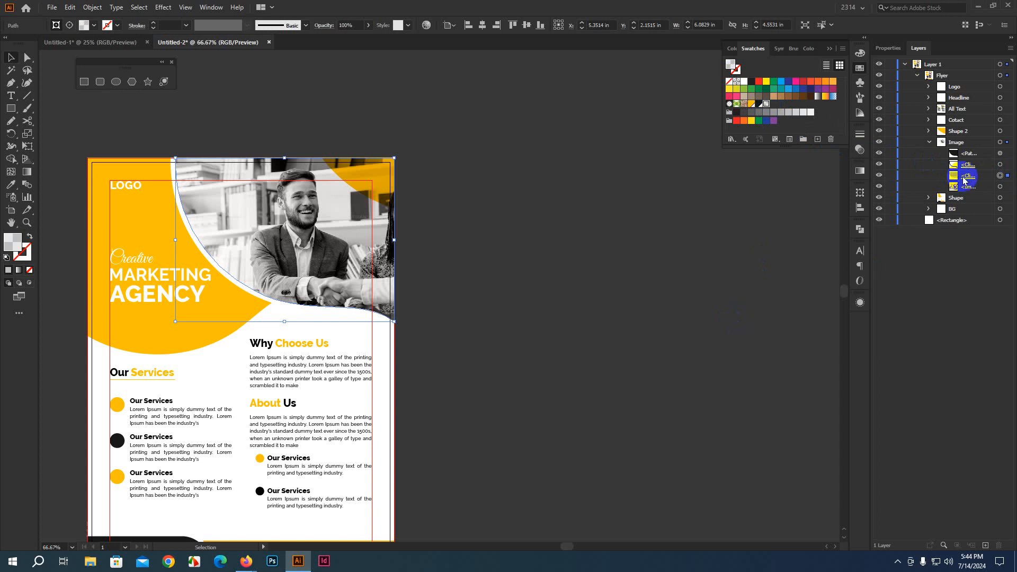
{"action": "left_click", "coordinate": [1003, 189]}
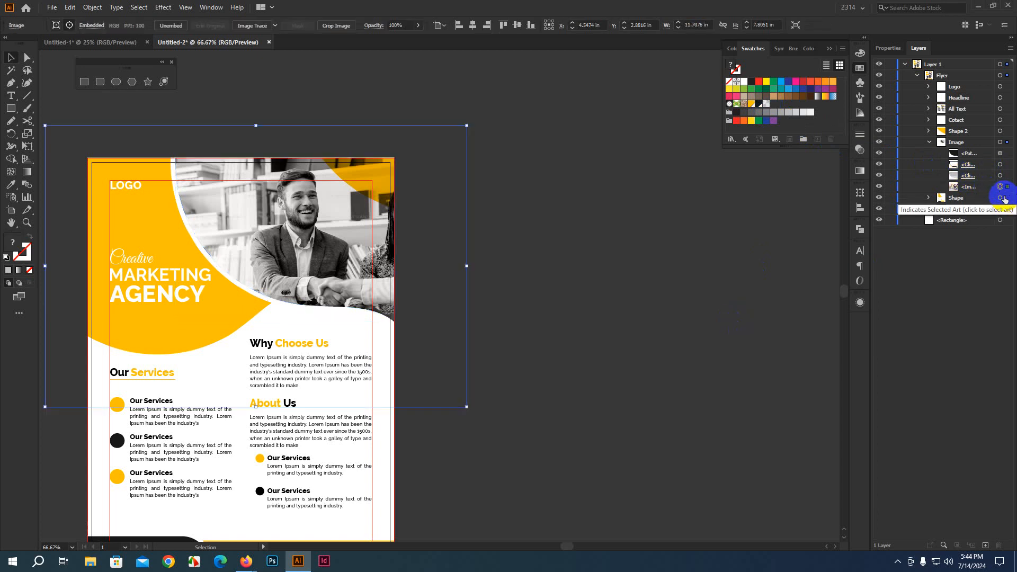
{"action": "key", "text": "Delete"}
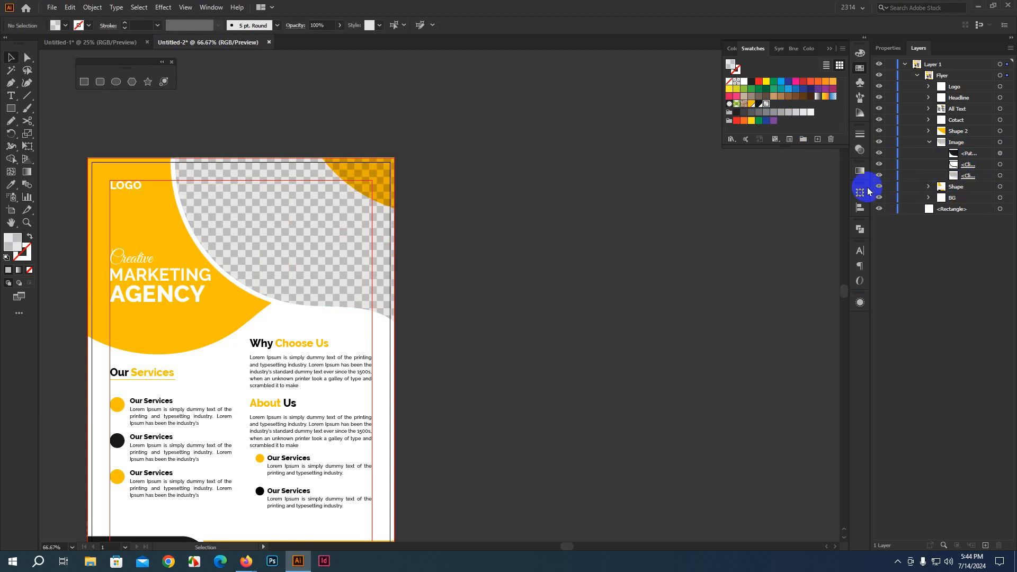
Step: Rename the upper clipping path in the Image group as Place Image Here
{"action": "left_click_drag", "start_coordinate": [870, 189], "coordinate": [842, 189]}
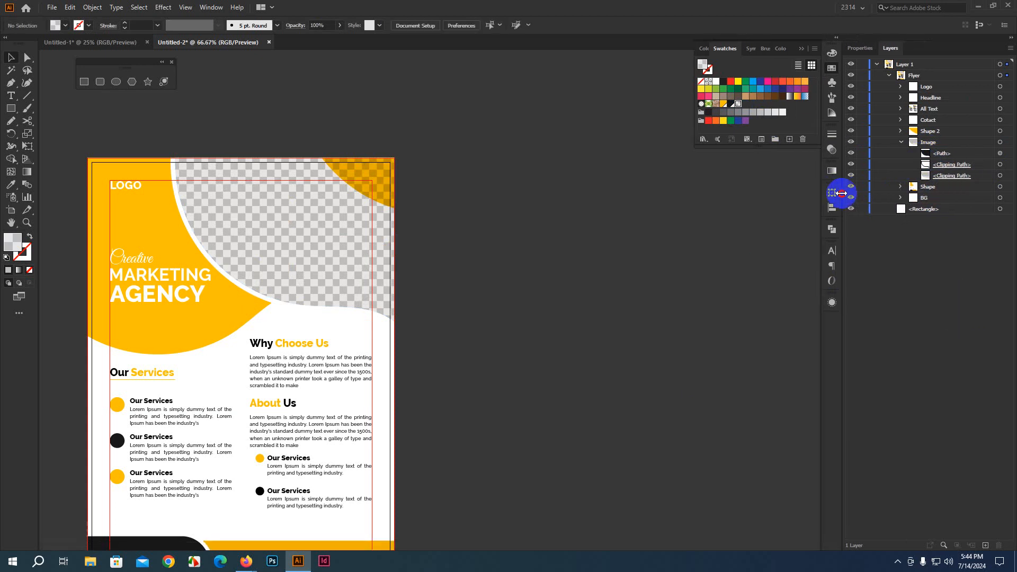
{"action": "double_click", "coordinate": [951, 165]}
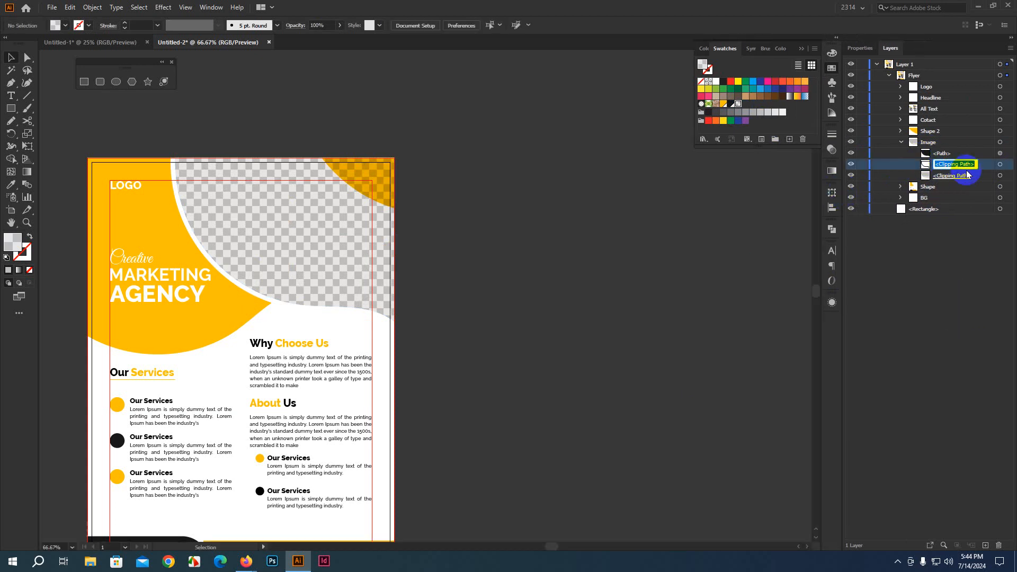
{"action": "type", "text": "1"}
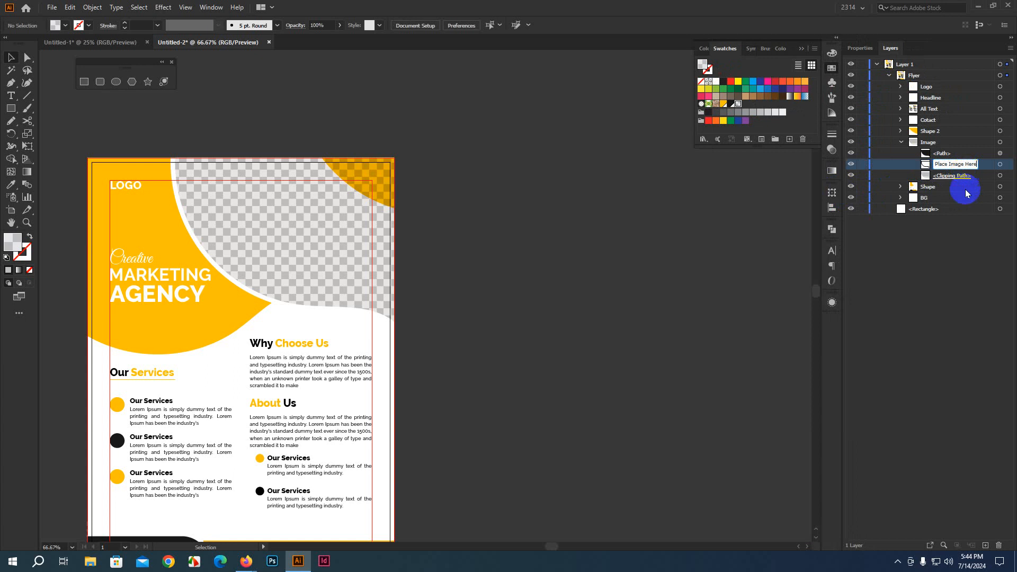
{"action": "left_click", "coordinate": [911, 321]}
Step: Switch to File Explorer and place the photo of a team in front of bookshelves from the Downloads folder into the document
{"action": "key", "text": "ctrl+minus"}
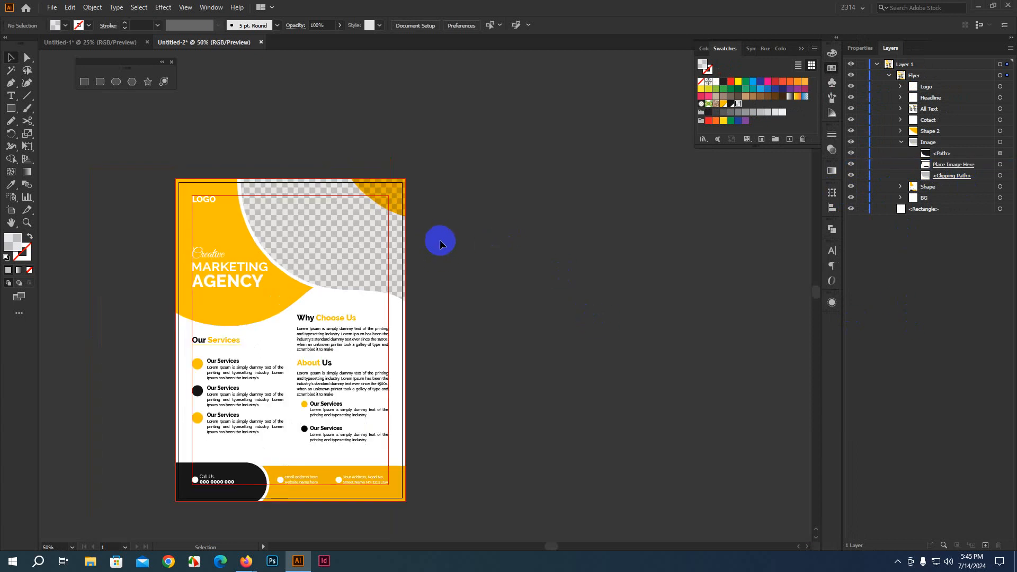
{"action": "left_click", "coordinate": [90, 562]}
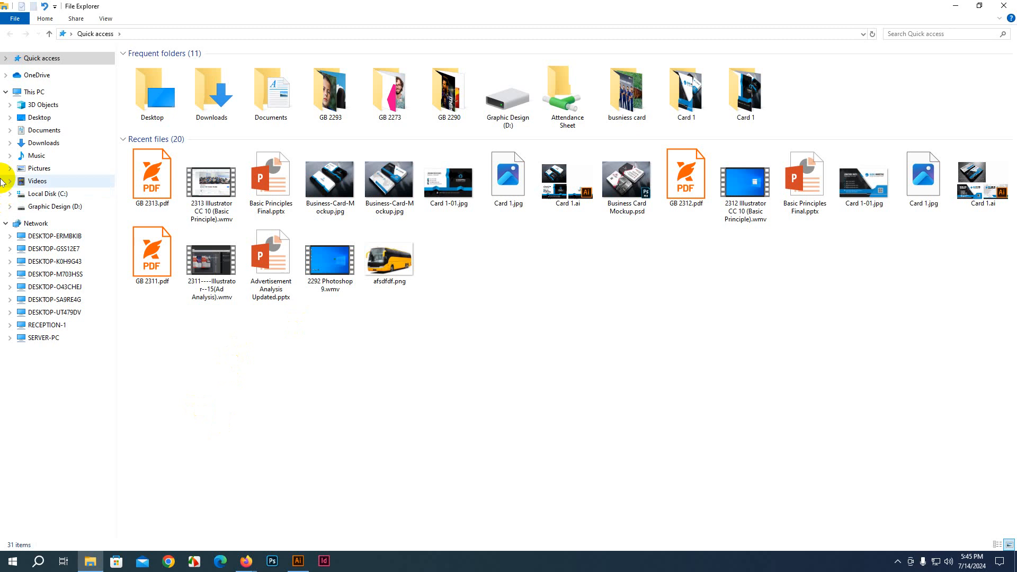
{"action": "left_click", "coordinate": [37, 143]}
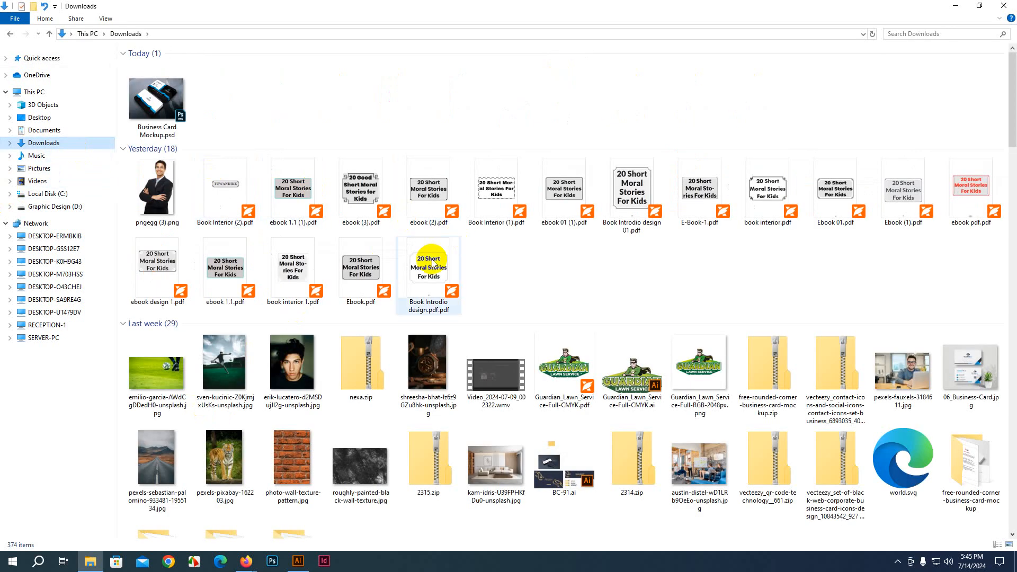
{"action": "scroll", "coordinate": [432, 262], "scroll_direction": "down", "scroll_amount": 5}
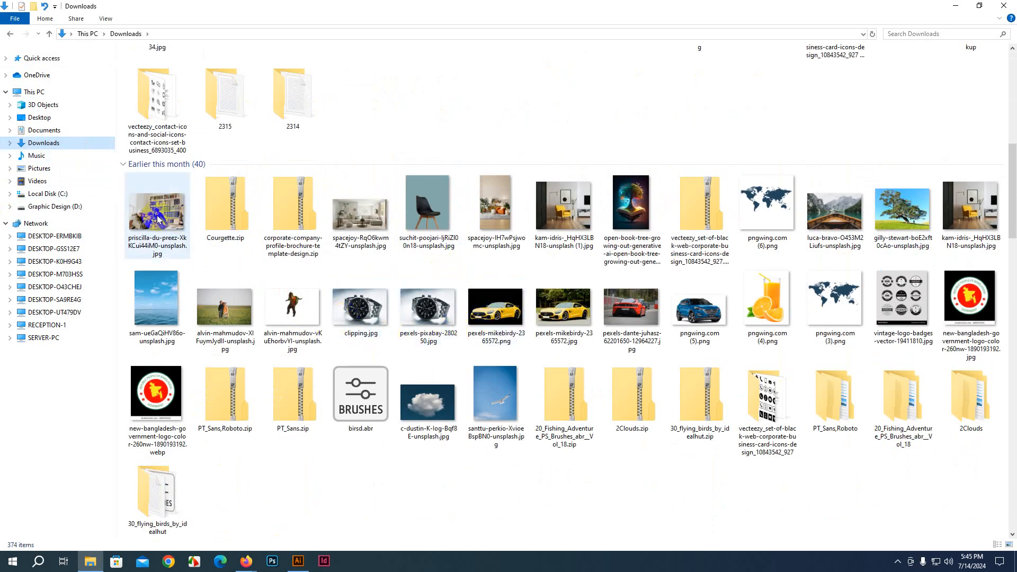
{"action": "left_click_drag", "start_coordinate": [180, 222], "coordinate": [429, 317]}
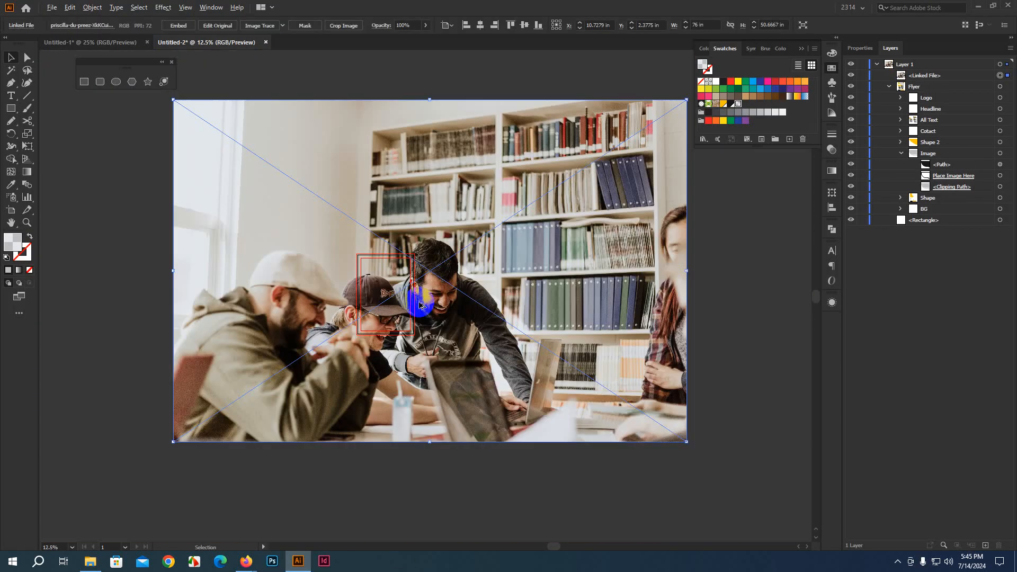
Step: Scale the placed photo down to about 10.4 × 7 in and position it over the upper part of the flyer
{"action": "scroll", "coordinate": [427, 313], "scroll_direction": "down", "scroll_amount": 4}
{"action": "left_click_drag", "start_coordinate": [688, 272], "coordinate": [466, 289]}
{"action": "scroll", "coordinate": [418, 304], "scroll_direction": "up", "scroll_amount": 4}
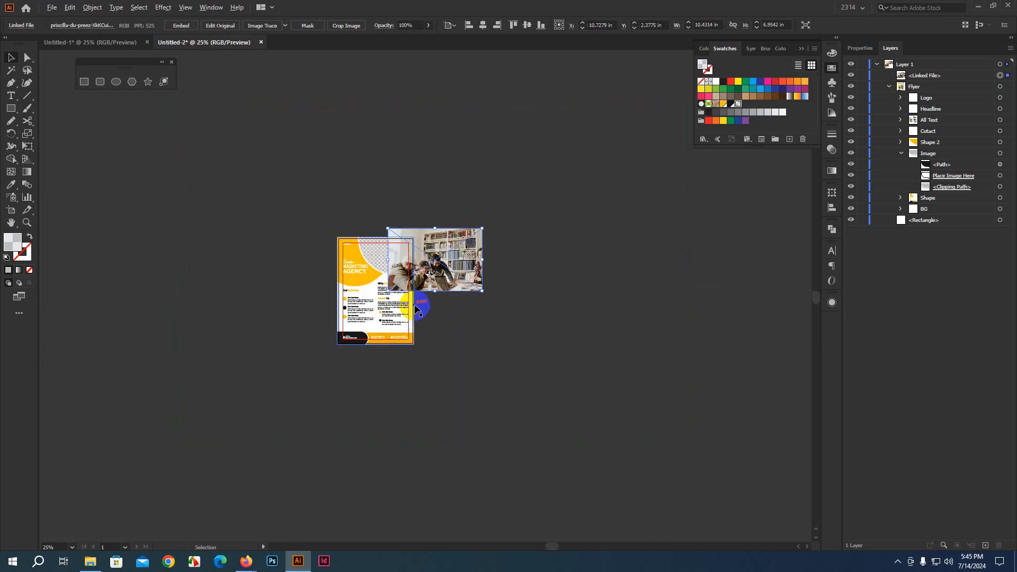
{"action": "left_click_drag", "start_coordinate": [522, 208], "coordinate": [369, 190]}
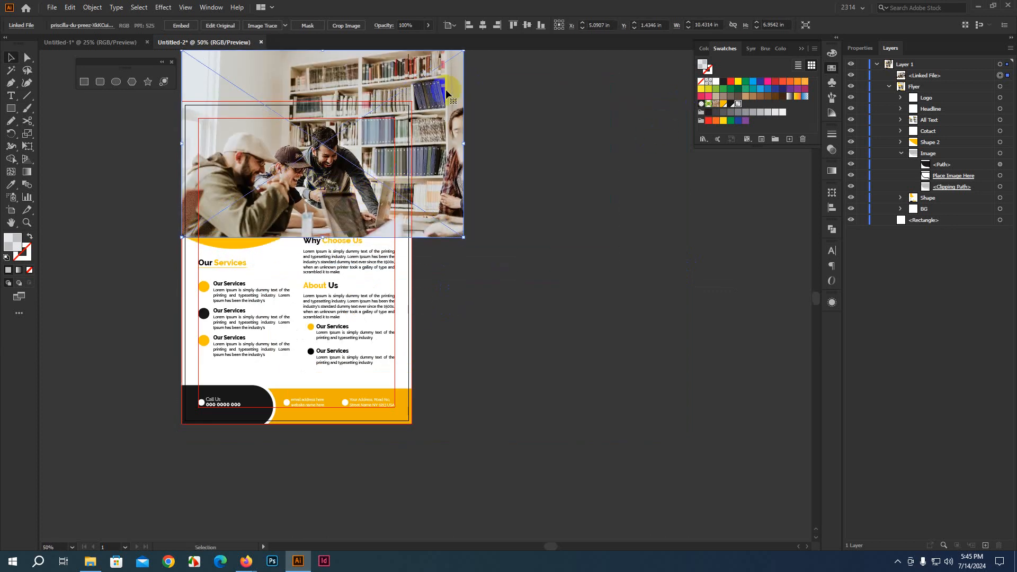
Step: Embed the photo and move it into the Image group between Place Image Here and the lower clipping path
{"action": "left_click", "coordinate": [181, 25]}
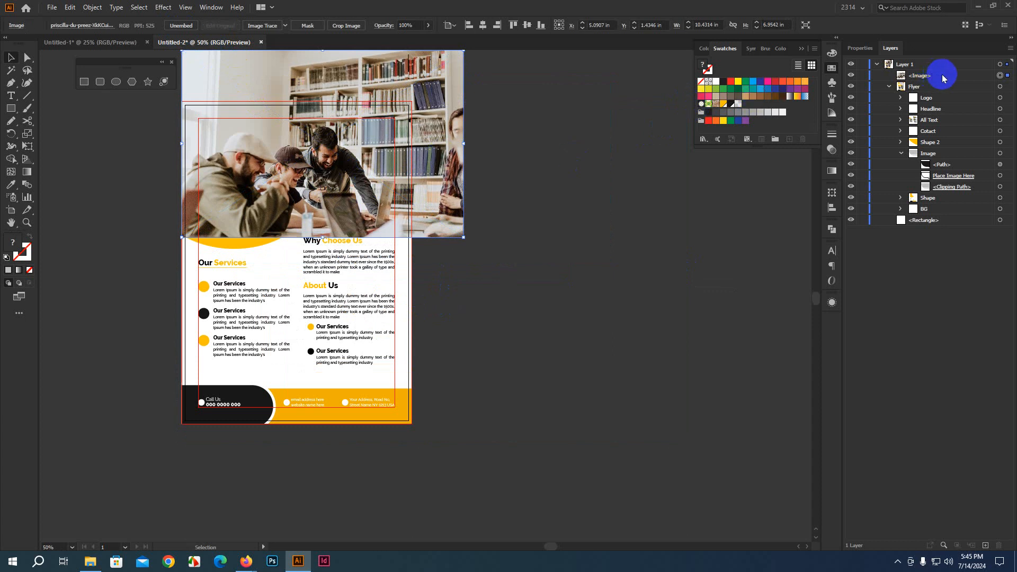
{"action": "left_click_drag", "start_coordinate": [944, 77], "coordinate": [959, 184]}
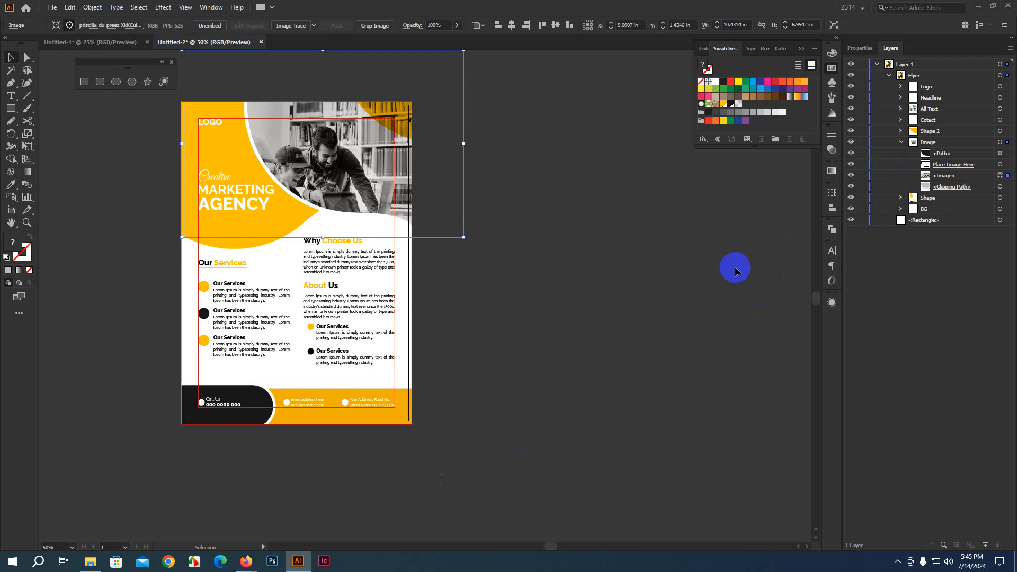
Step: Undo the photo's move into the Image group, its embedding, positioning, scaling and placement
{"action": "key", "text": "ctrl+z"}
{"action": "key", "text": "ctrl+z"}
{"action": "key", "text": "ctrl+z"}
{"action": "key", "text": "ctrl+z"}
{"action": "key", "text": "ctrl+z"}
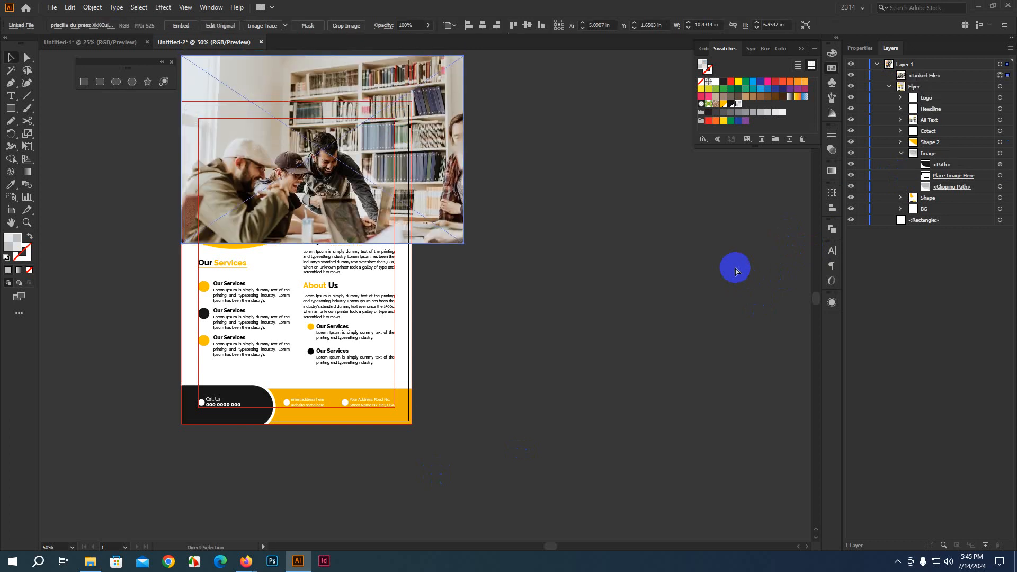
{"action": "key", "text": "ctrl+z"}
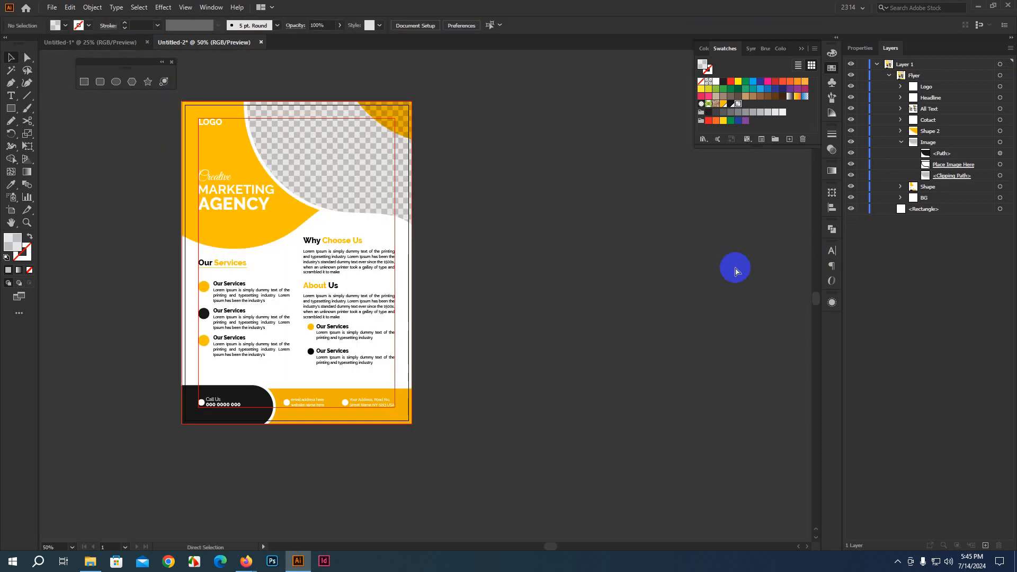
Step: Try renaming Place Image Here in the Image group as clipping path and the lower clipping path as Place Image Here
{"action": "left_click", "coordinate": [962, 165]}
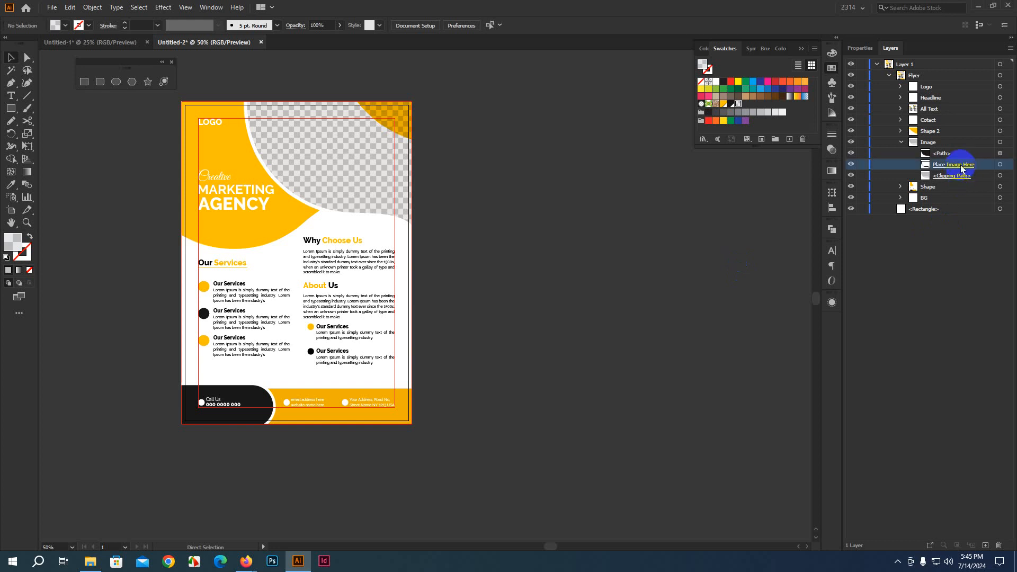
{"action": "left_click", "coordinate": [961, 178]}
{"action": "left_click", "coordinate": [950, 165]}
{"action": "double_click", "coordinate": [968, 164]}
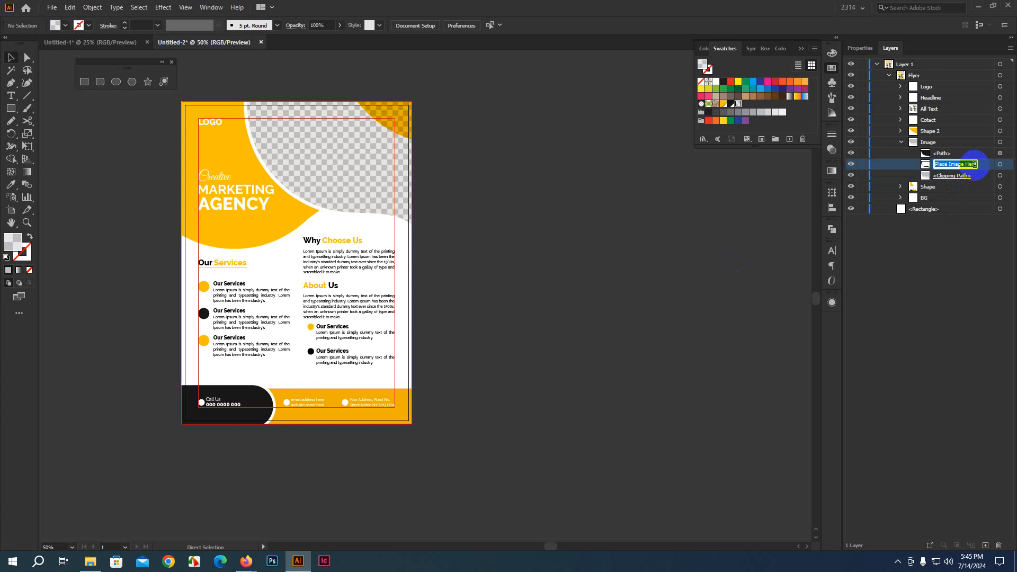
{"action": "key", "text": "BackSpace"}
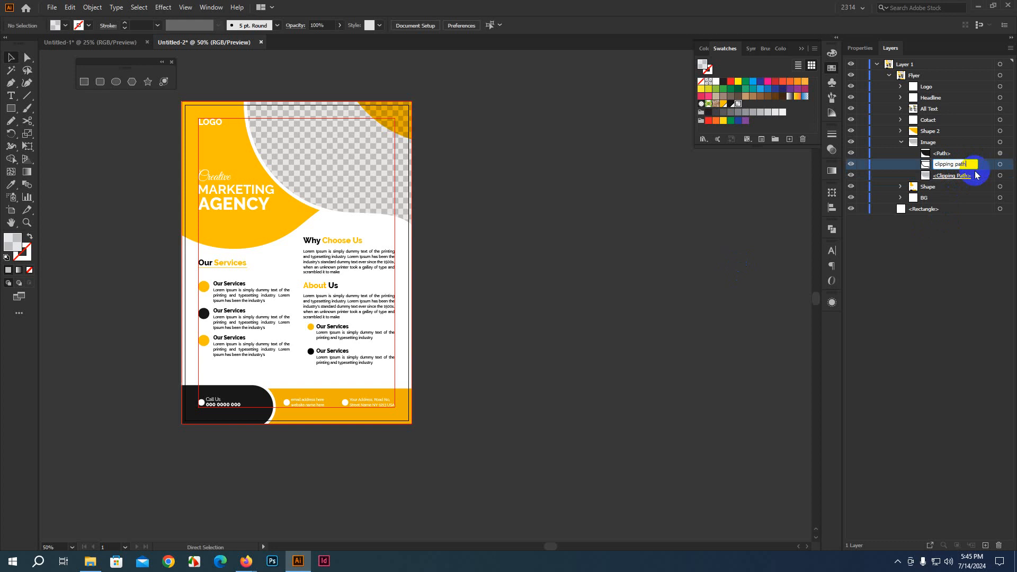
{"action": "type", "text": "clipping path"}
{"action": "double_click", "coordinate": [957, 175]}
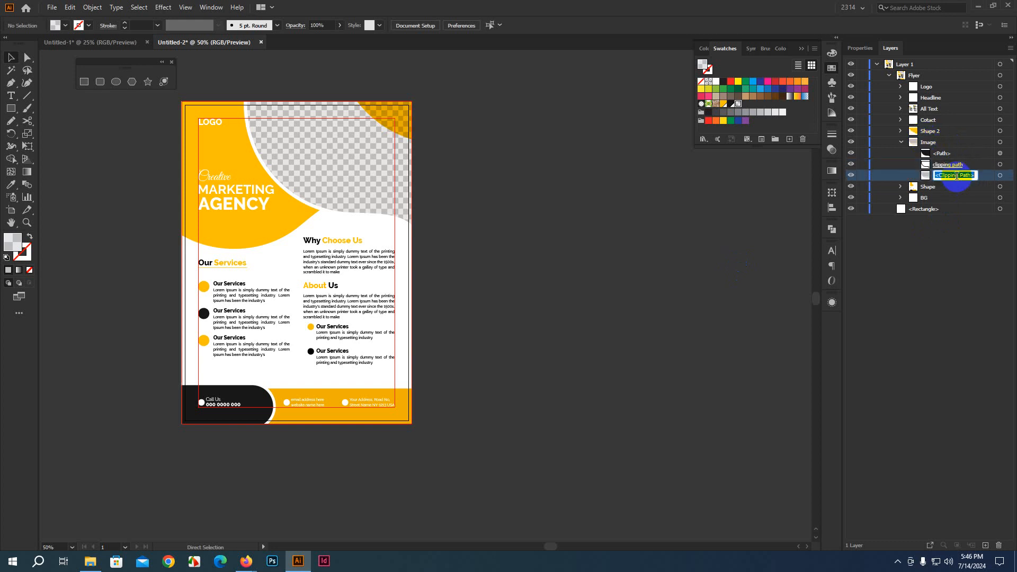
{"action": "type", "text": "Place Image Here"}
{"action": "left_click", "coordinate": [961, 253]}
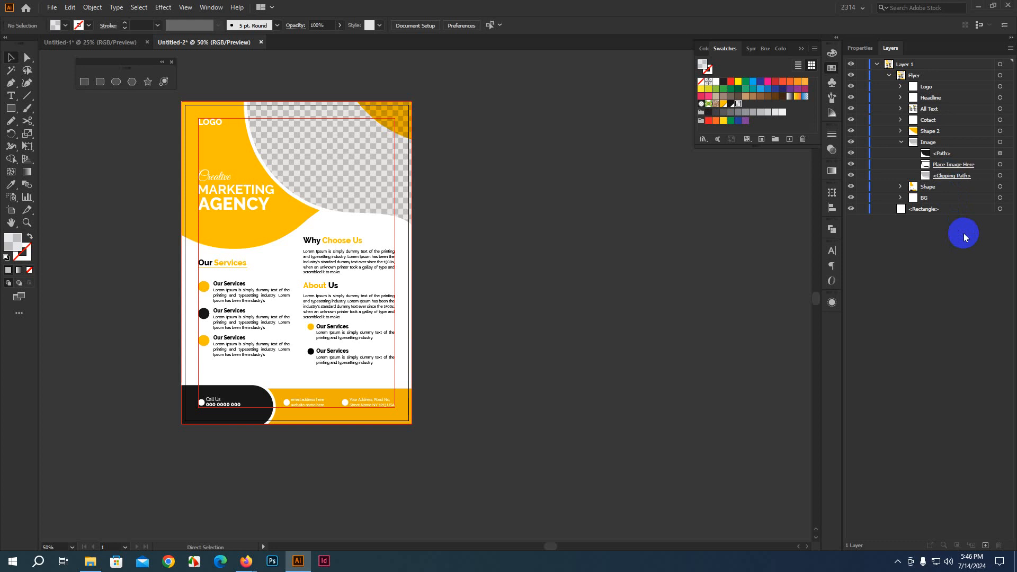
Step: Undo earlier edits back to the embedded businessman handshake photo inside the Image group, and clear the selection
{"action": "key", "text": "ctrl+z"}
{"action": "key", "text": "ctrl+z"}
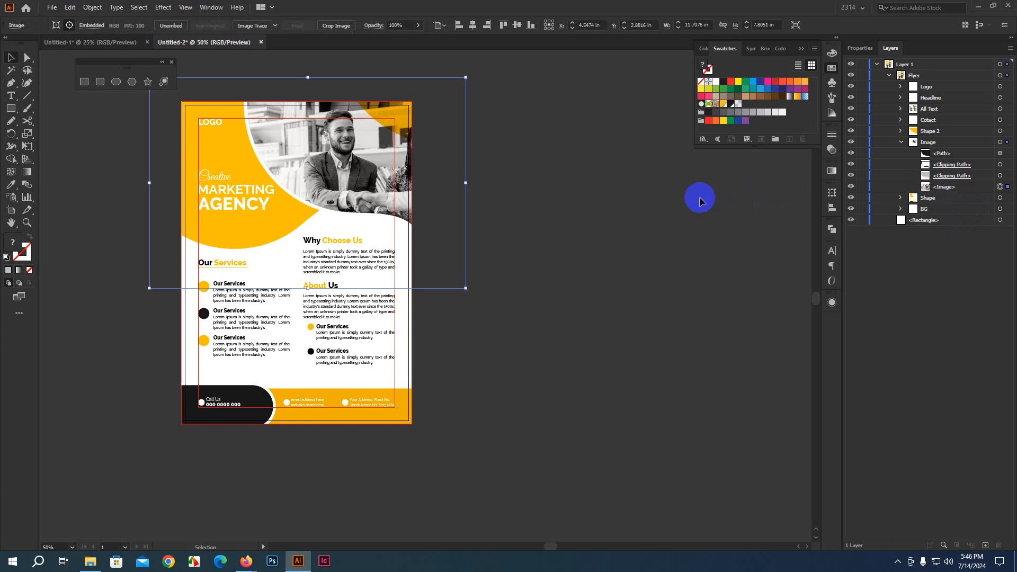
{"action": "left_click", "coordinate": [649, 199]}
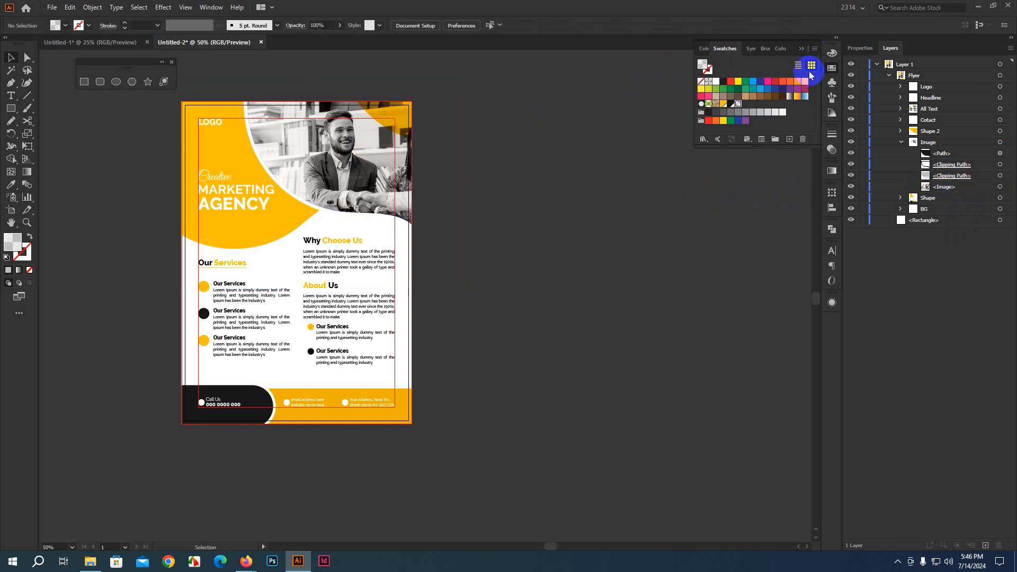
Step: Rename the lower clipping path in the Image group as Place Image Here, and collapse the Image and Flyer groups
{"action": "double_click", "coordinate": [950, 175]}
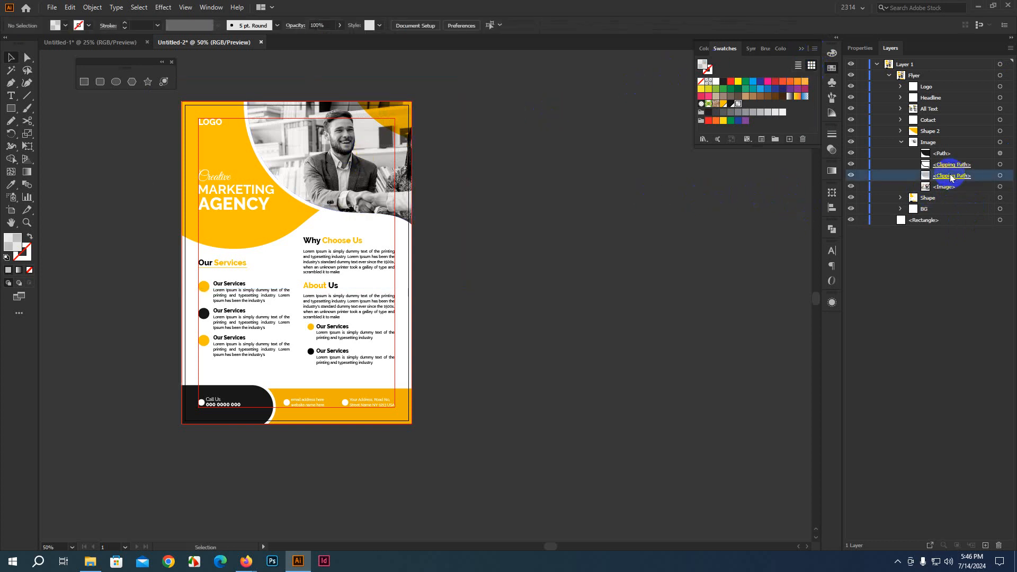
{"action": "type", "text": "Place Image Here"}
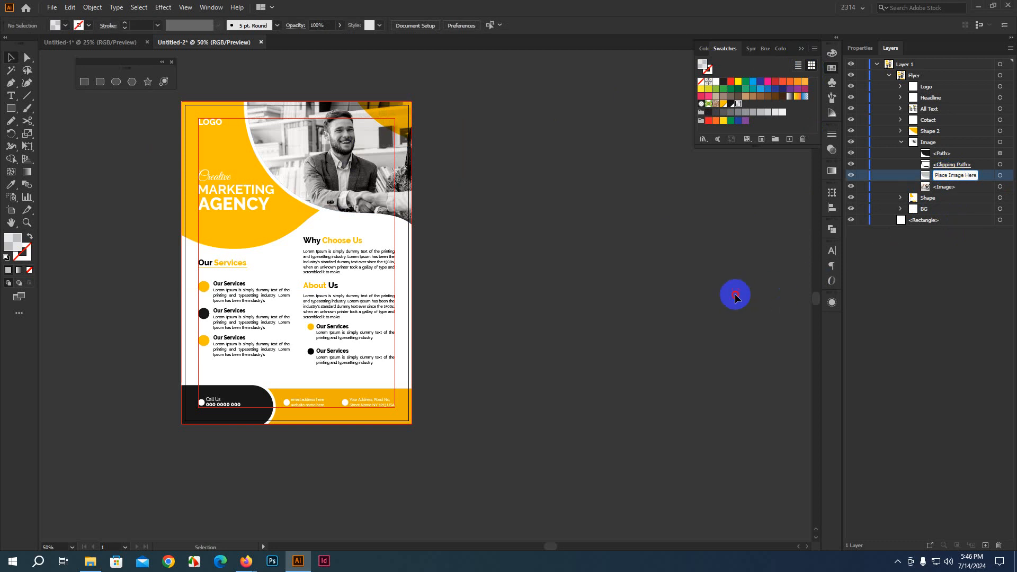
{"action": "key", "text": "Return"}
{"action": "left_click", "coordinate": [902, 143]}
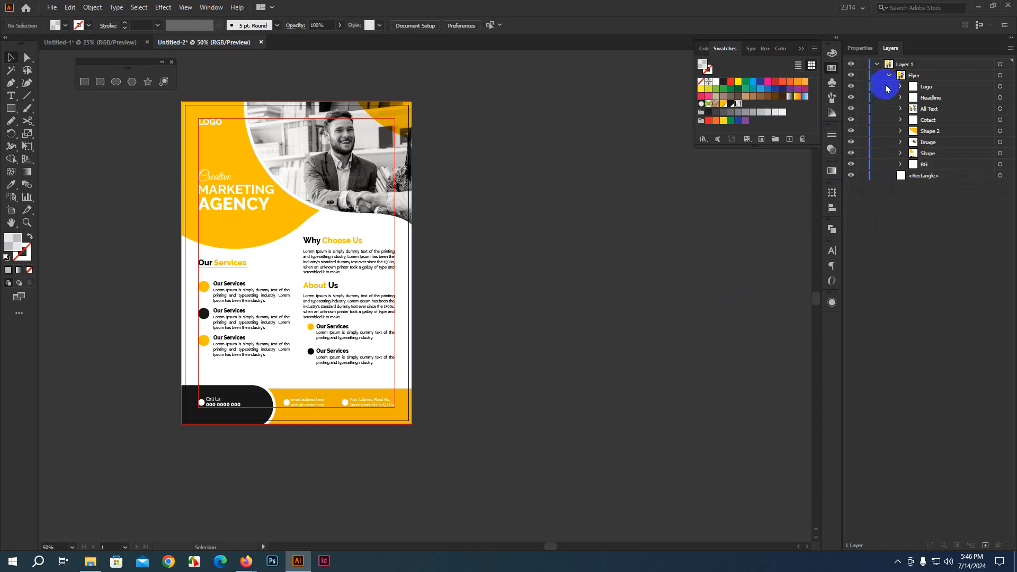
{"action": "left_click", "coordinate": [888, 76]}
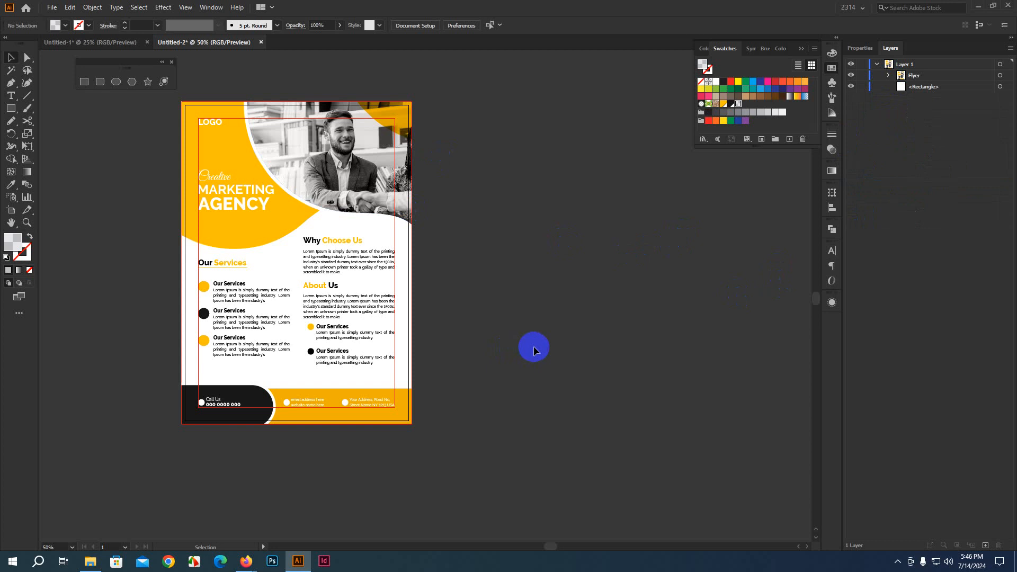
Step: Examine the Flyer group's structure and check which text objects on the page belong to the All Text entries
{"action": "scroll", "coordinate": [543, 373], "scroll_direction": "down", "scroll_amount": 2}
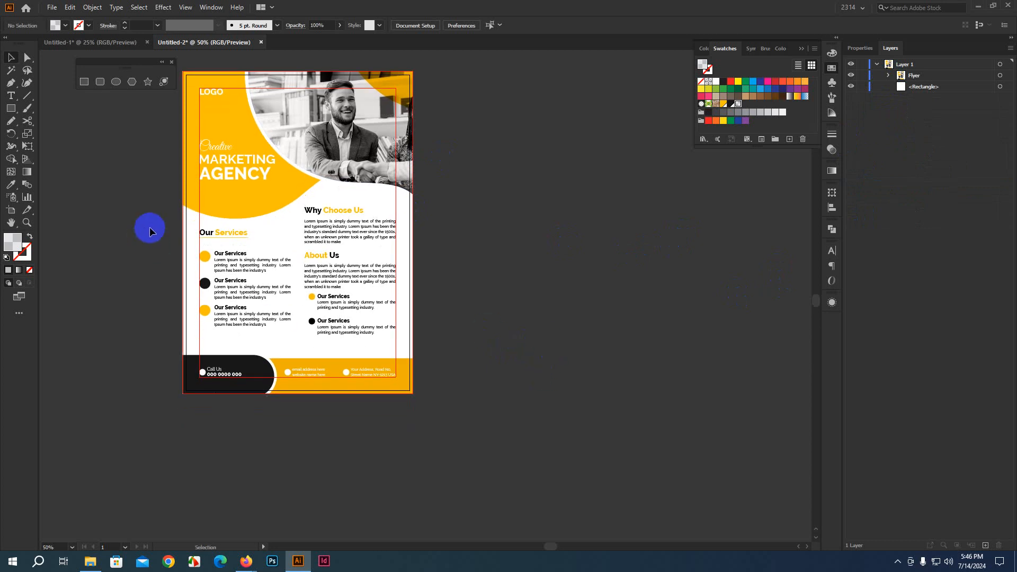
{"action": "left_click", "coordinate": [227, 323]}
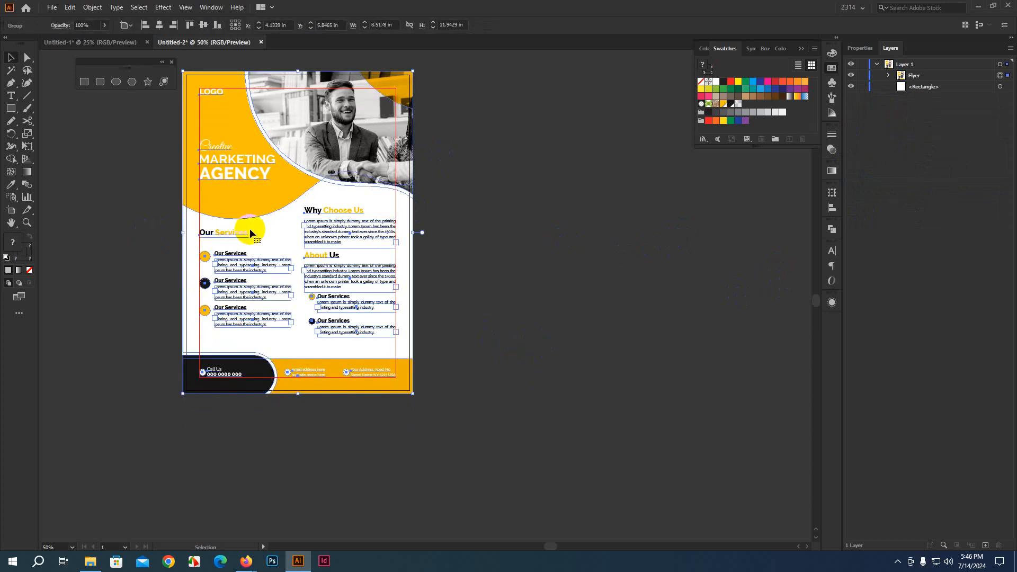
{"action": "left_click", "coordinate": [889, 75]}
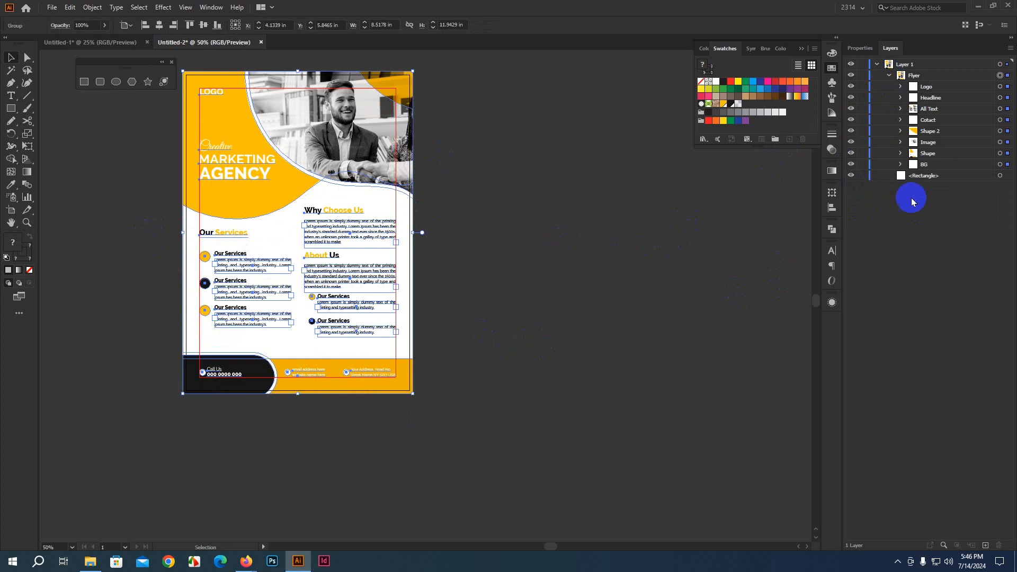
{"action": "left_click", "coordinate": [497, 291]}
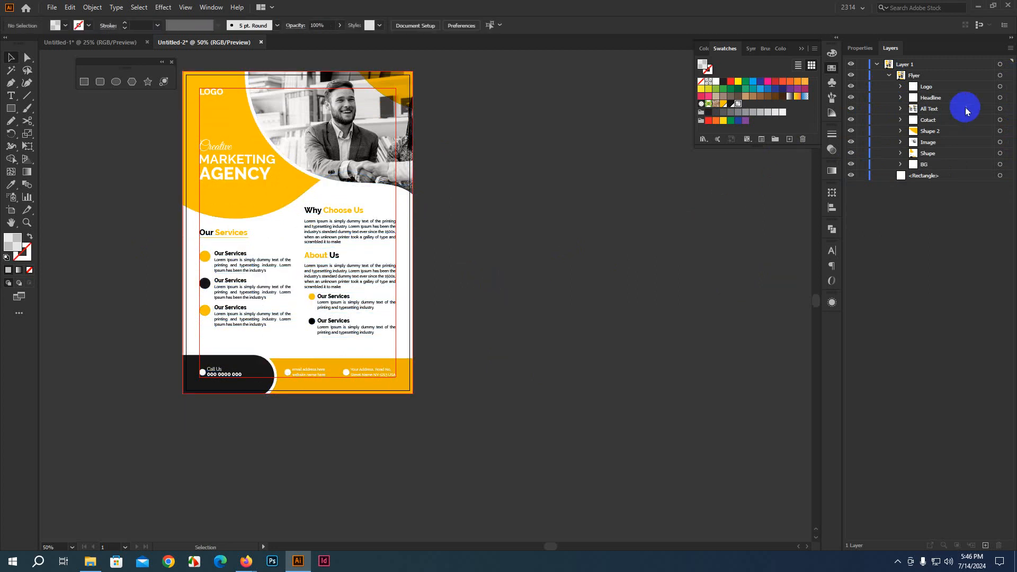
{"action": "left_click", "coordinate": [899, 109]}
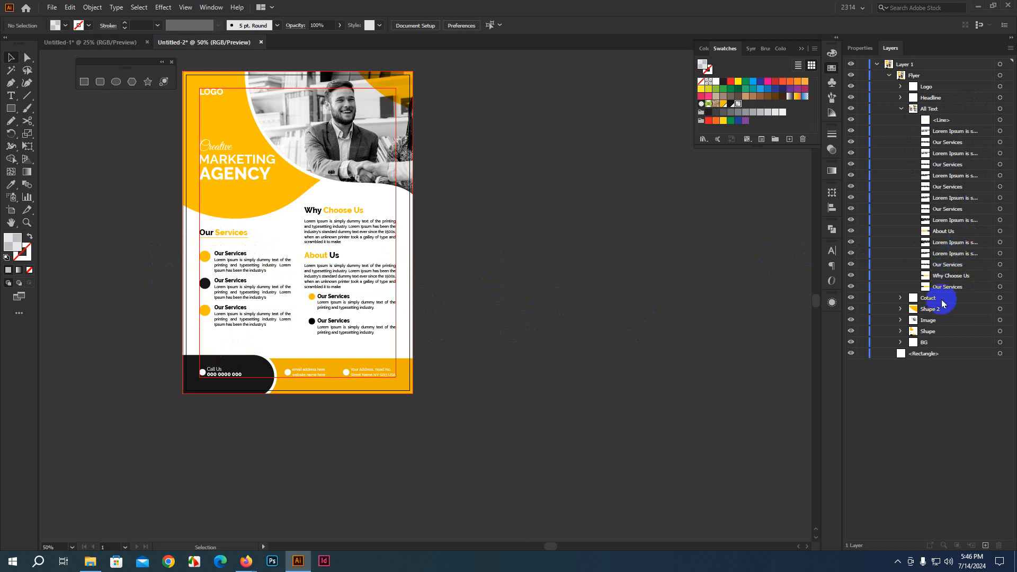
{"action": "left_click", "coordinate": [1001, 287]}
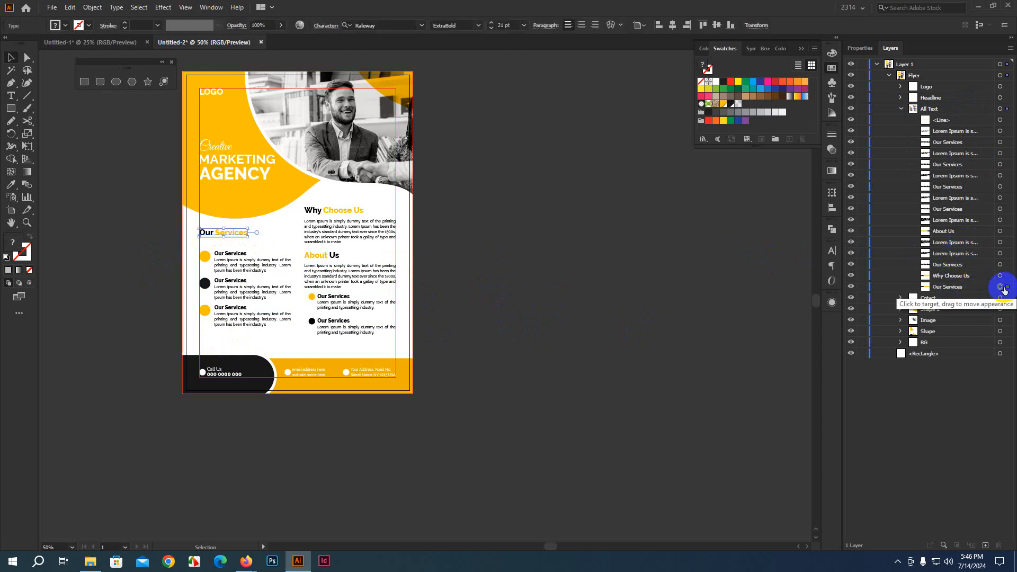
{"action": "left_click", "coordinate": [1002, 254]}
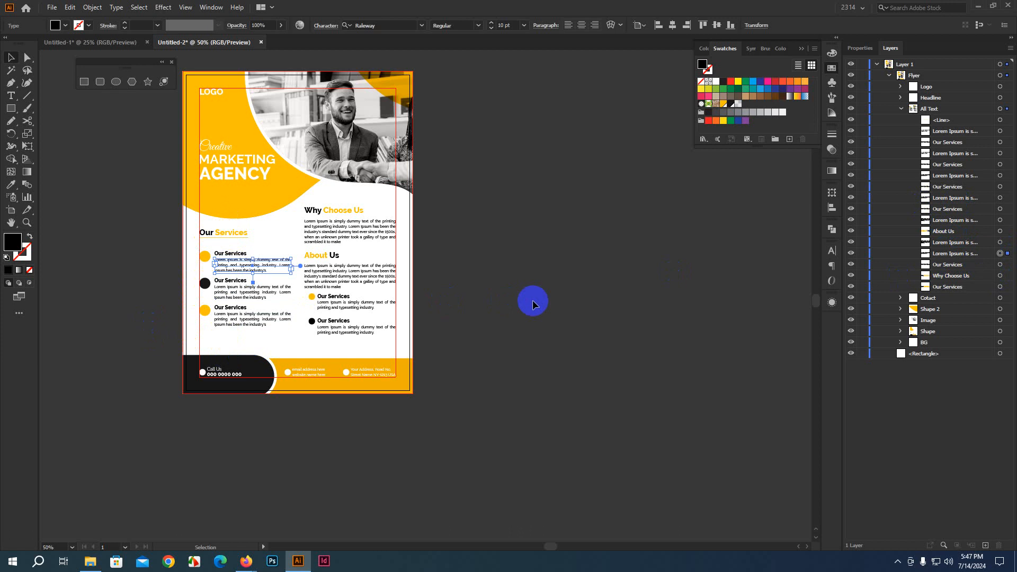
{"action": "left_click", "coordinate": [533, 304]}
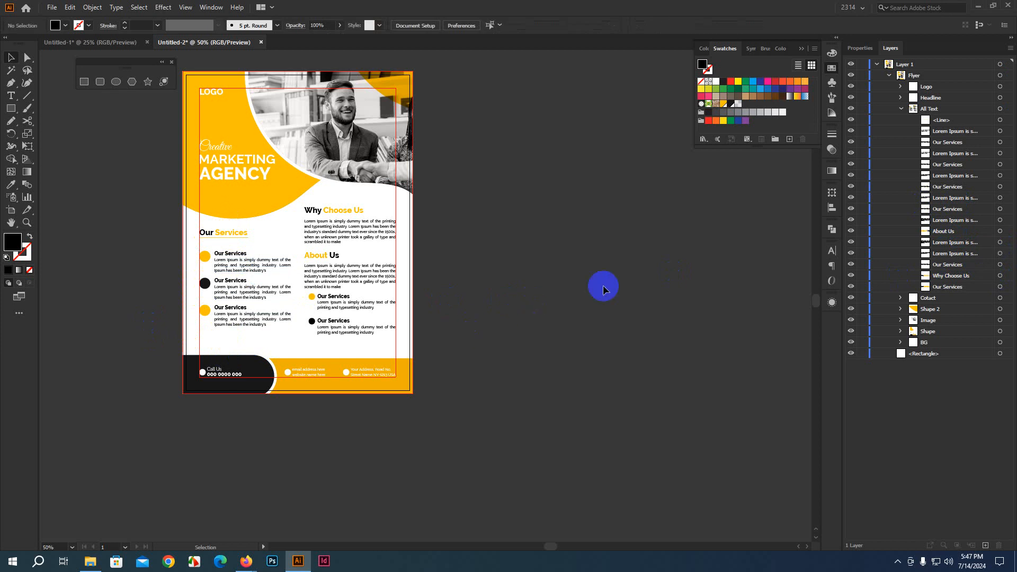
{"action": "left_click", "coordinate": [902, 108]}
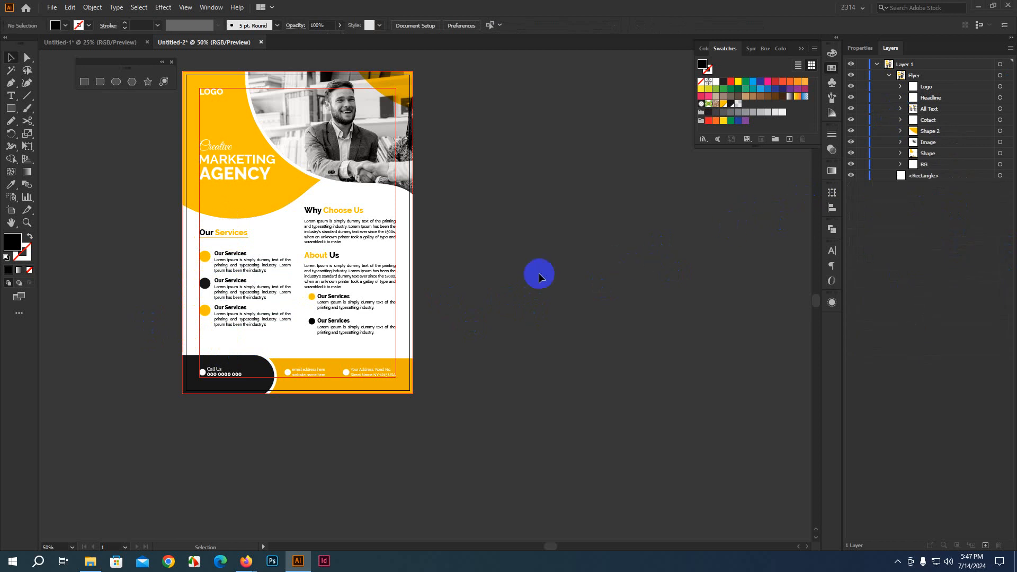
{"action": "left_click", "coordinate": [890, 76]}
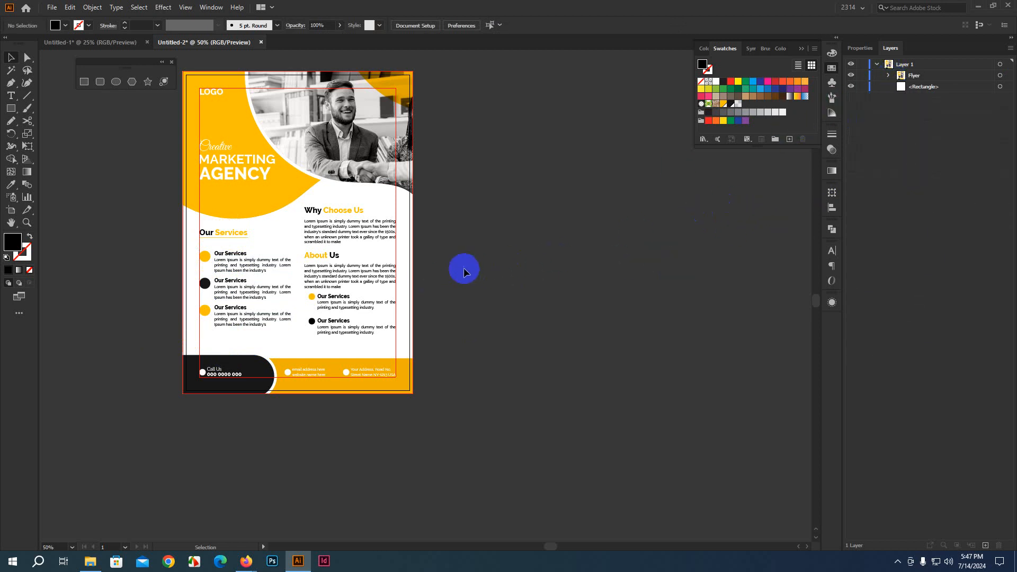
Step: Unlock the document's guides
{"action": "scroll", "coordinate": [462, 260], "scroll_direction": "down", "scroll_amount": 2}
{"action": "left_click_drag", "start_coordinate": [539, 282], "coordinate": [455, 359]}
{"action": "scroll", "coordinate": [232, 276], "scroll_direction": "up", "scroll_amount": 1}
{"action": "scroll", "coordinate": [232, 276], "scroll_direction": "up", "scroll_amount": 1}
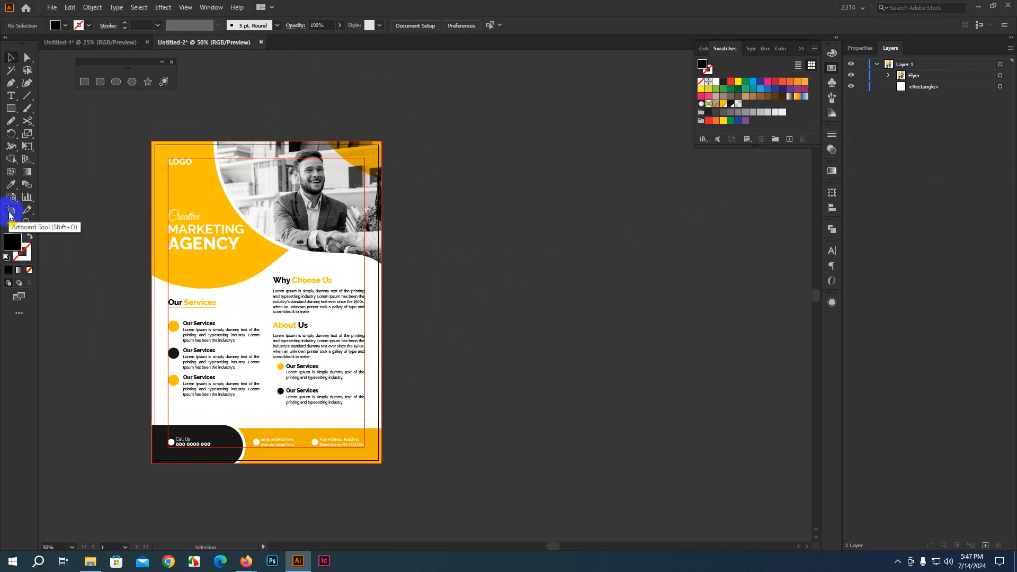
{"action": "right_click", "coordinate": [456, 172]}
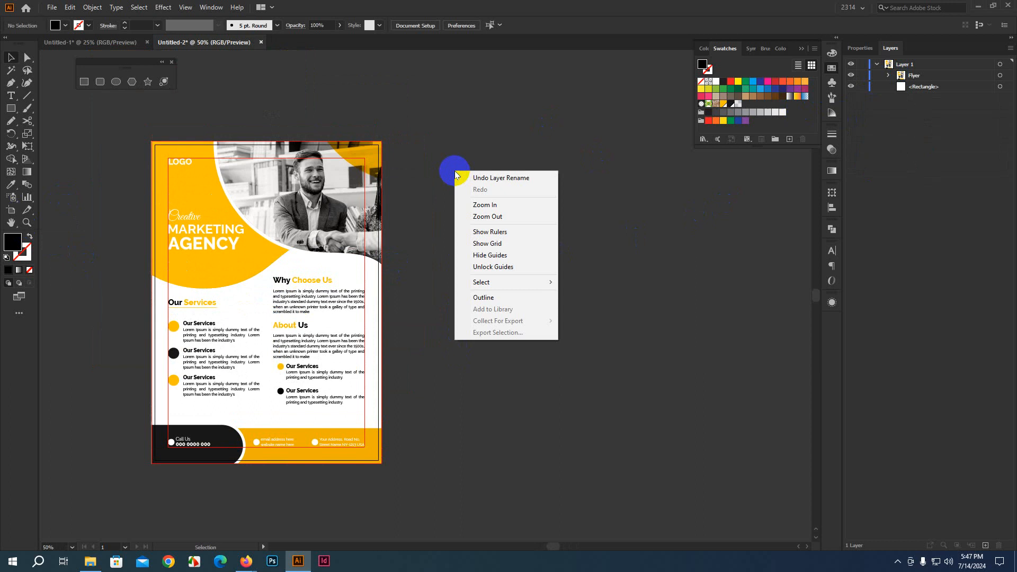
{"action": "left_click", "coordinate": [479, 267]}
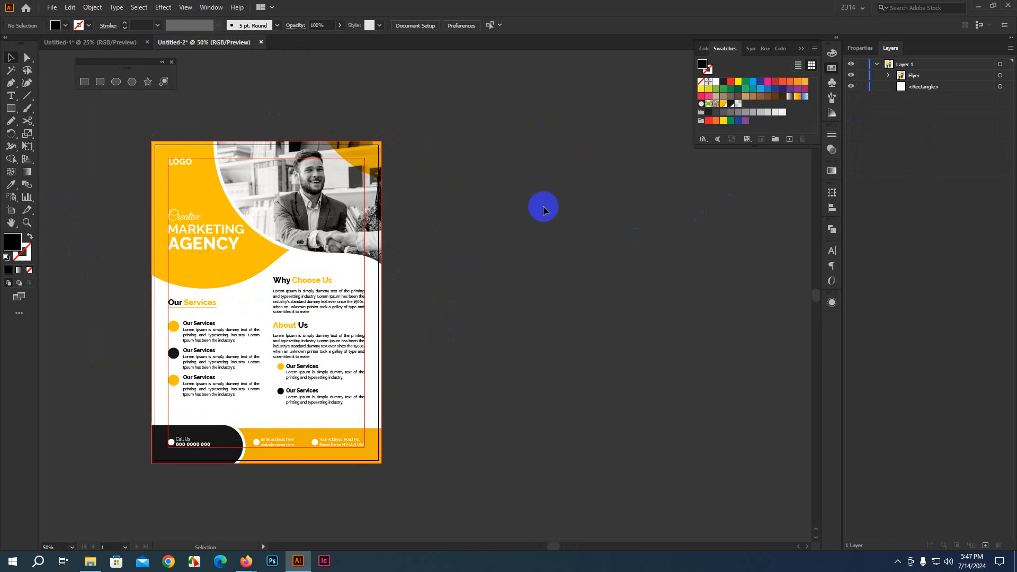
Step: Duplicate the flyer's artboard together with its artwork and guides, placing the copy beside the original
{"action": "left_click", "coordinate": [889, 77]}
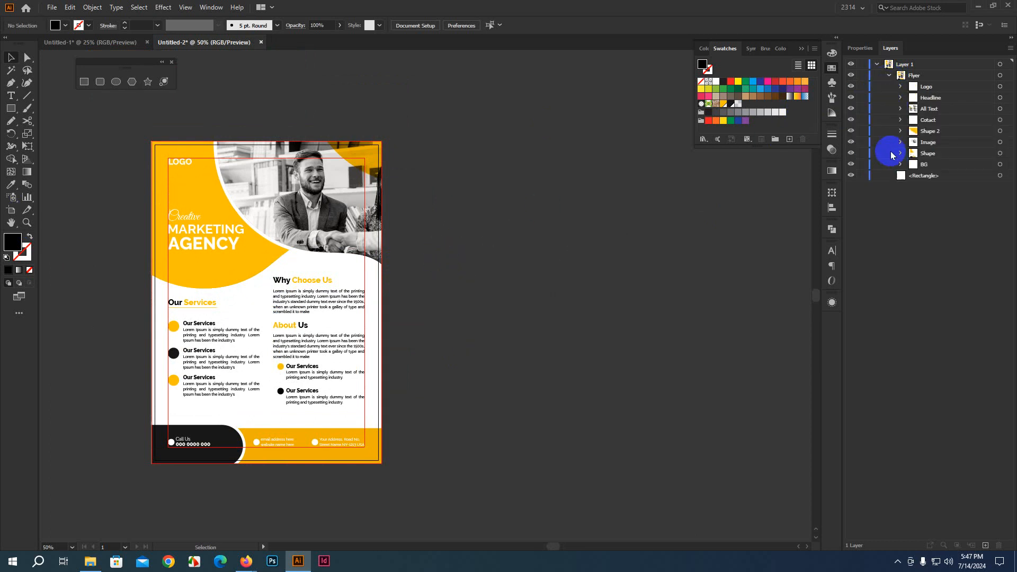
{"action": "left_click", "coordinate": [889, 77]}
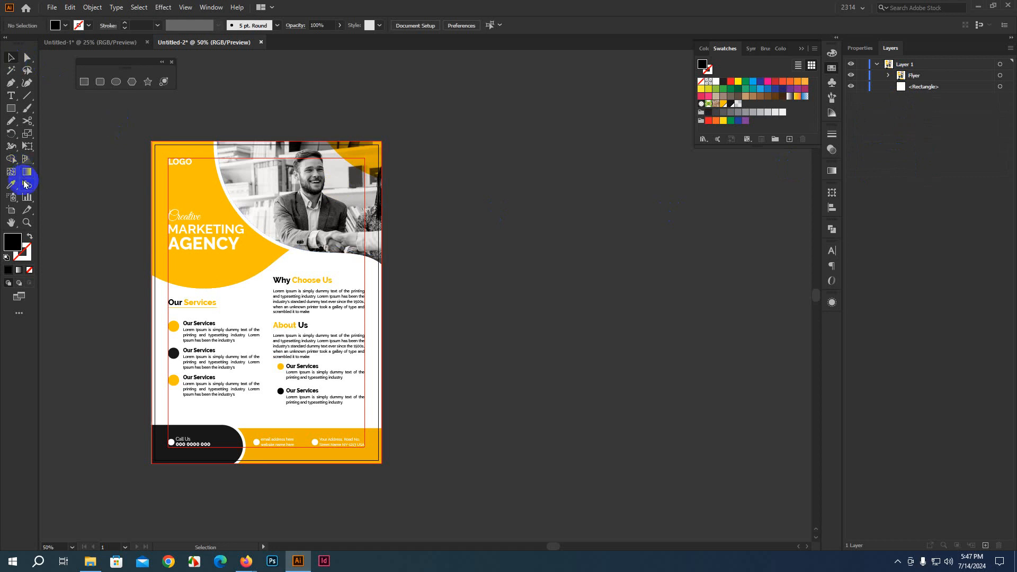
{"action": "left_click", "coordinate": [11, 210]}
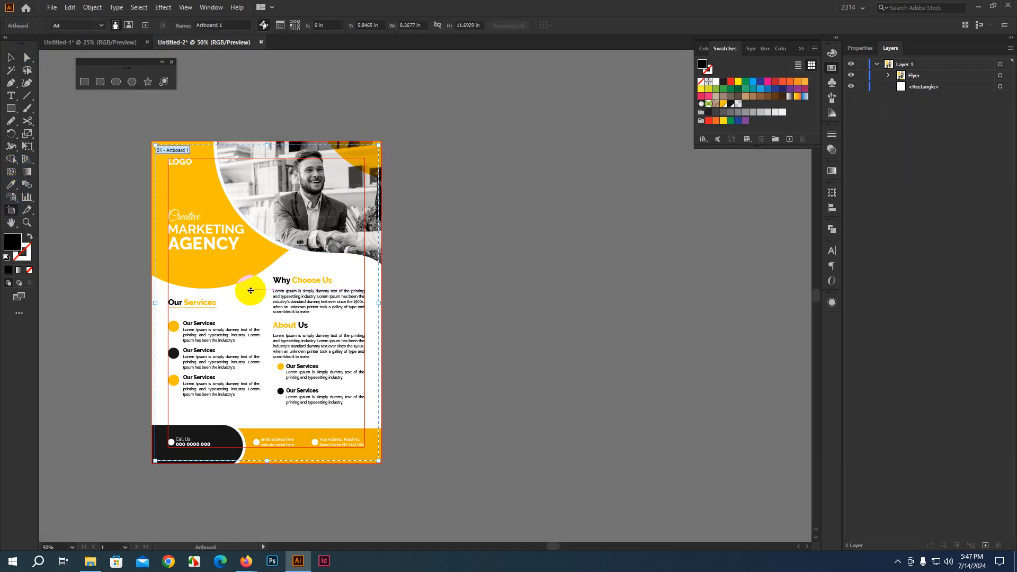
{"action": "left_click_drag", "start_coordinate": [251, 291], "coordinate": [518, 282]}
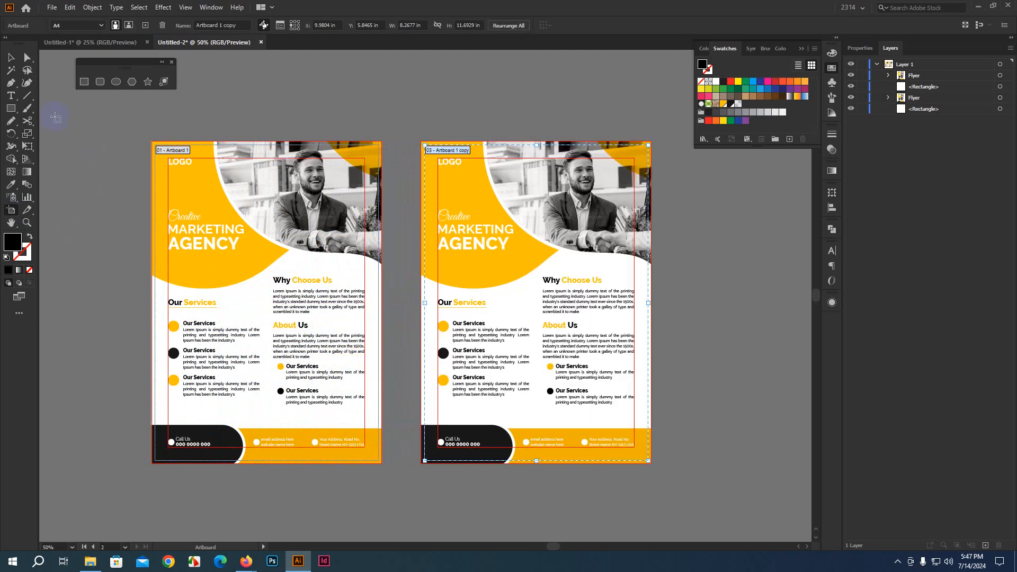
{"action": "left_click", "coordinate": [10, 59]}
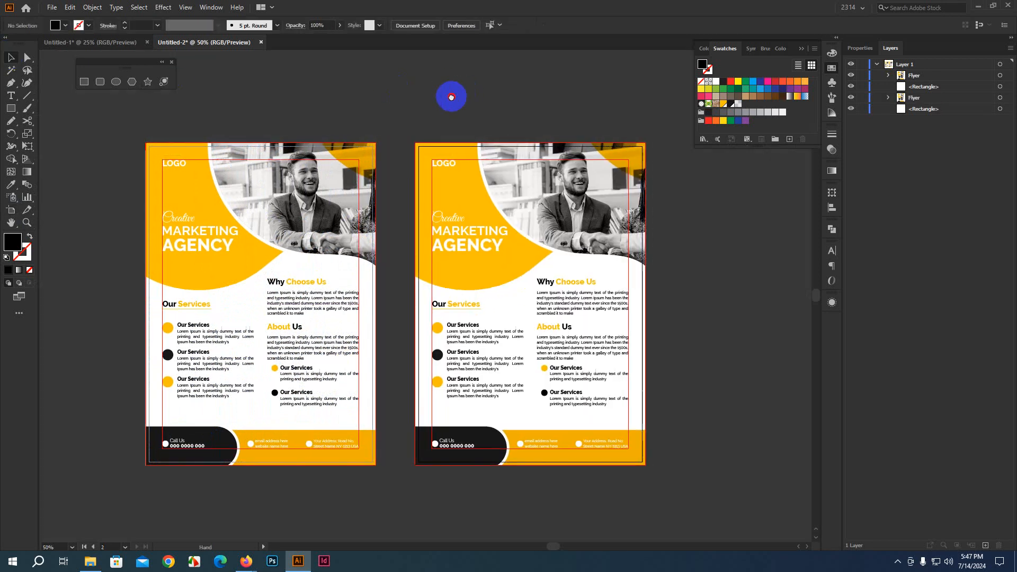
Step: Select all artwork on the duplicated flyer and display the Color Guide
{"action": "left_click_drag", "start_coordinate": [452, 95], "coordinate": [291, 66]}
{"action": "left_click_drag", "start_coordinate": [250, 95], "coordinate": [523, 434]}
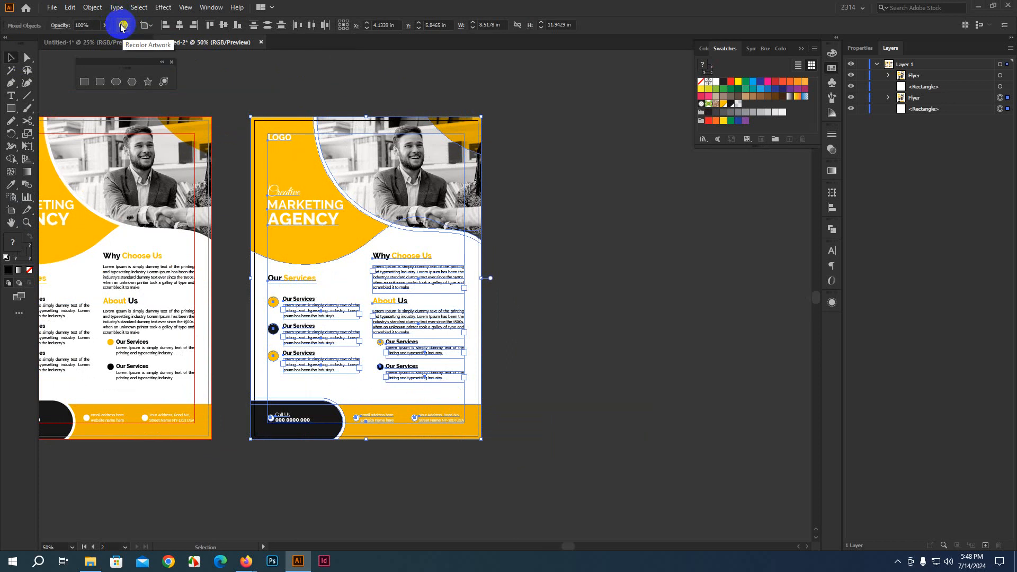
{"action": "left_click", "coordinate": [210, 8]}
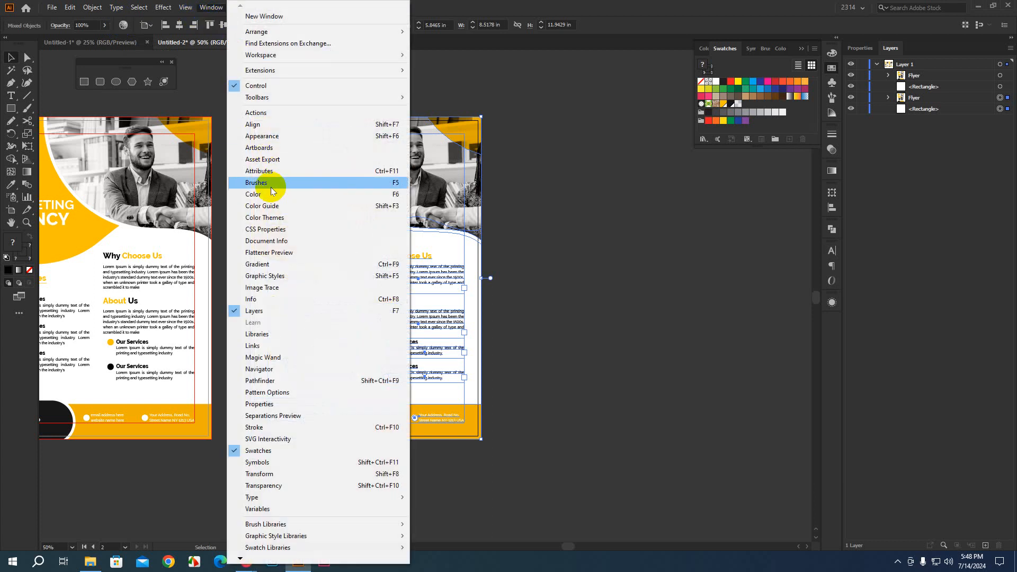
{"action": "left_click", "coordinate": [265, 206]}
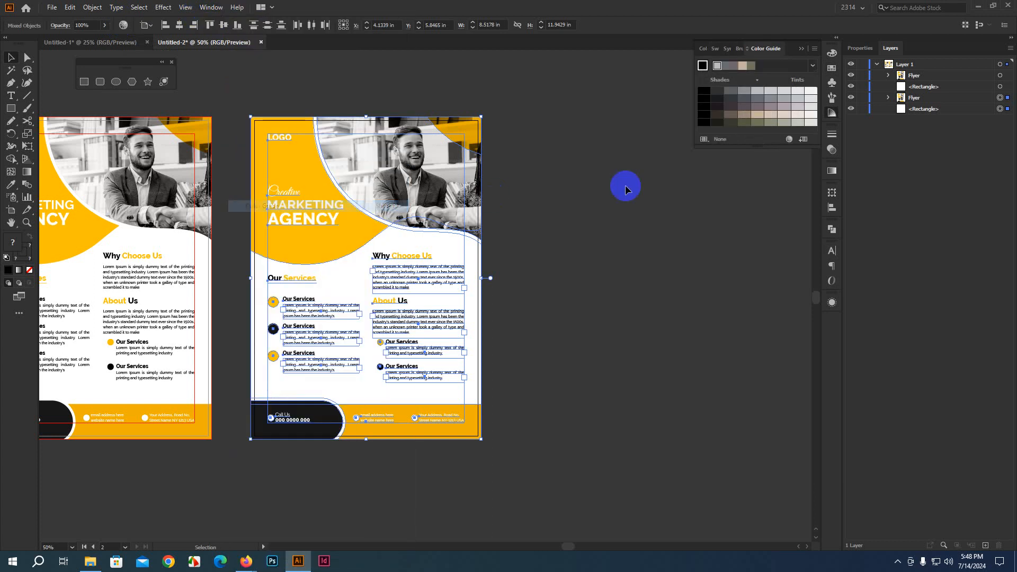
Step: Recolor the duplicated flyer's yellow elements to a blue of about 210° hue, based on the artwork's original colors
{"action": "left_click", "coordinate": [789, 139]}
{"action": "left_click_drag", "start_coordinate": [737, 64], "coordinate": [641, 106]}
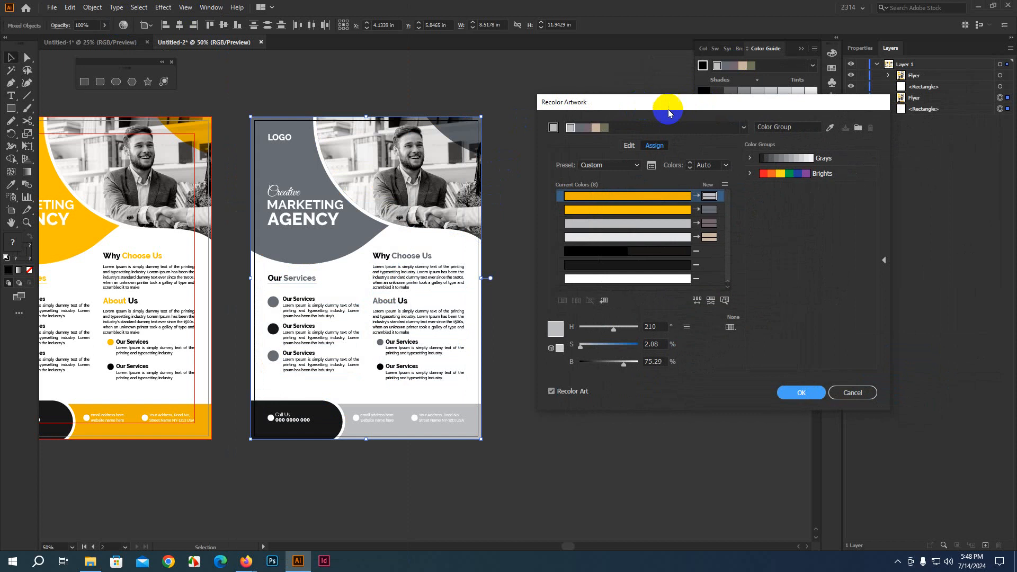
{"action": "left_click", "coordinate": [830, 132]}
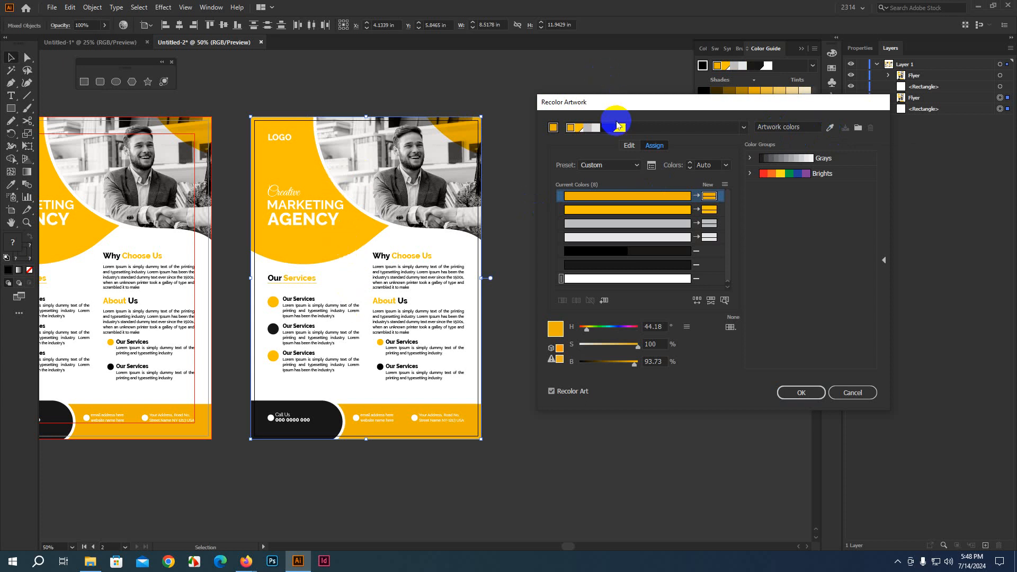
{"action": "left_click", "coordinate": [628, 146]}
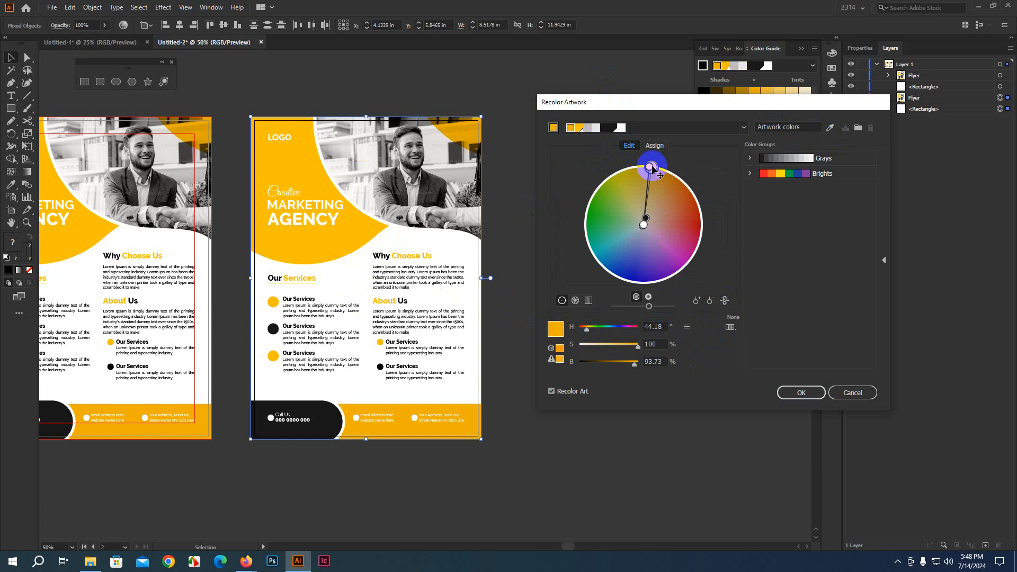
{"action": "left_click_drag", "start_coordinate": [653, 169], "coordinate": [696, 264]}
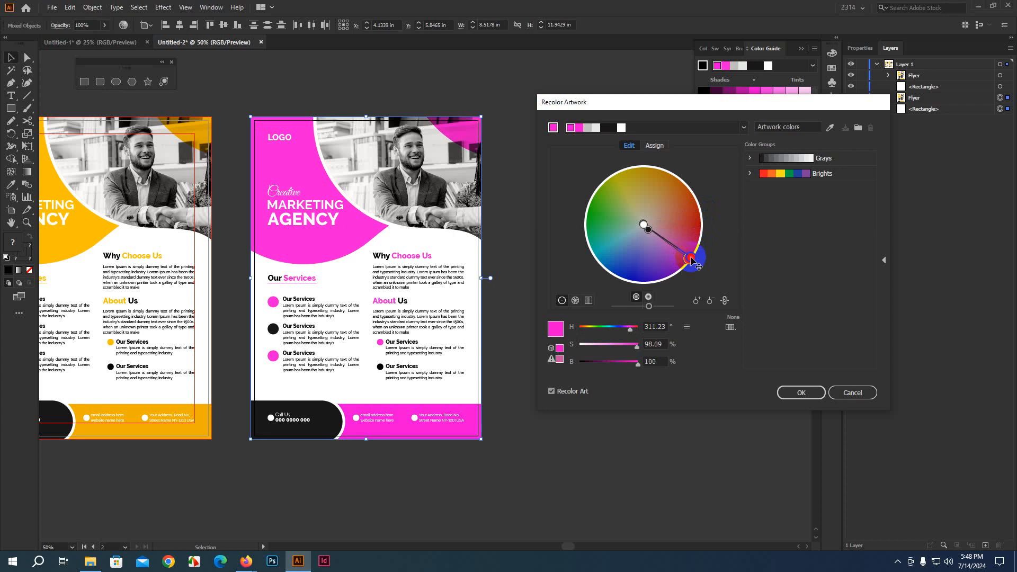
{"action": "left_click_drag", "start_coordinate": [691, 258], "coordinate": [620, 272]}
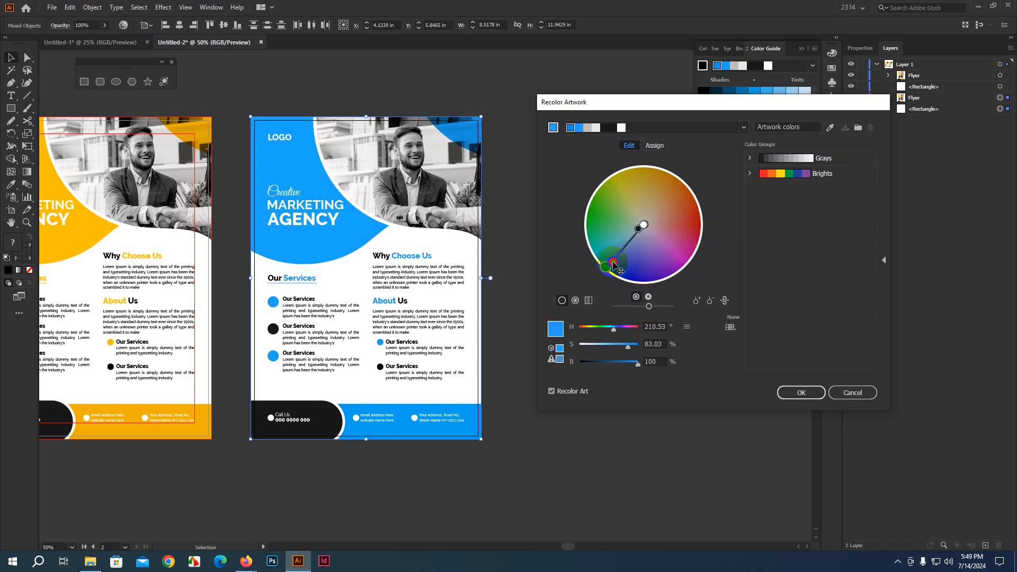
{"action": "left_click", "coordinate": [798, 392]}
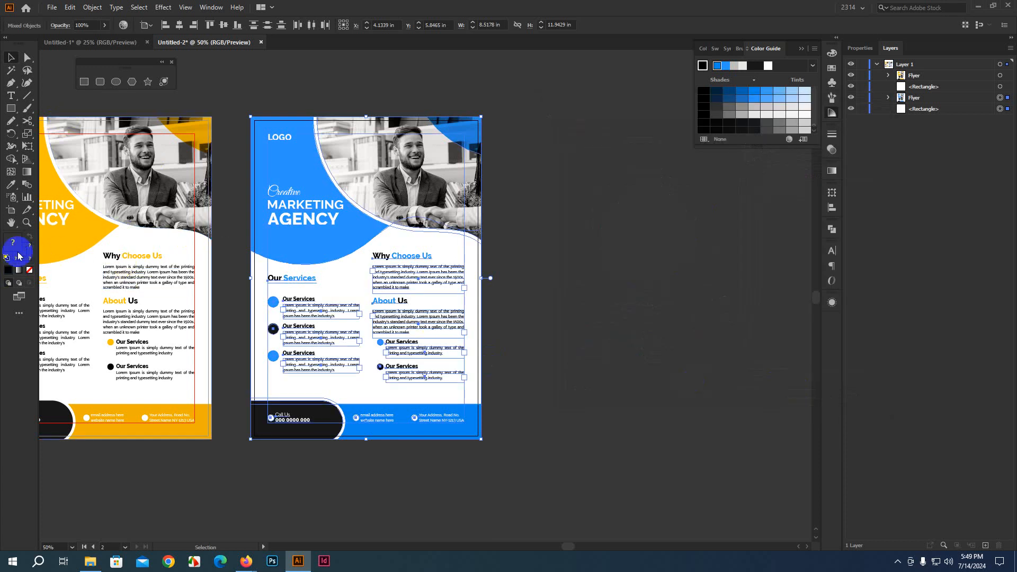
Step: Duplicate the blue flyer's artboard together with its artwork and guides, placing the third copy beside it
{"action": "left_click", "coordinate": [11, 210]}
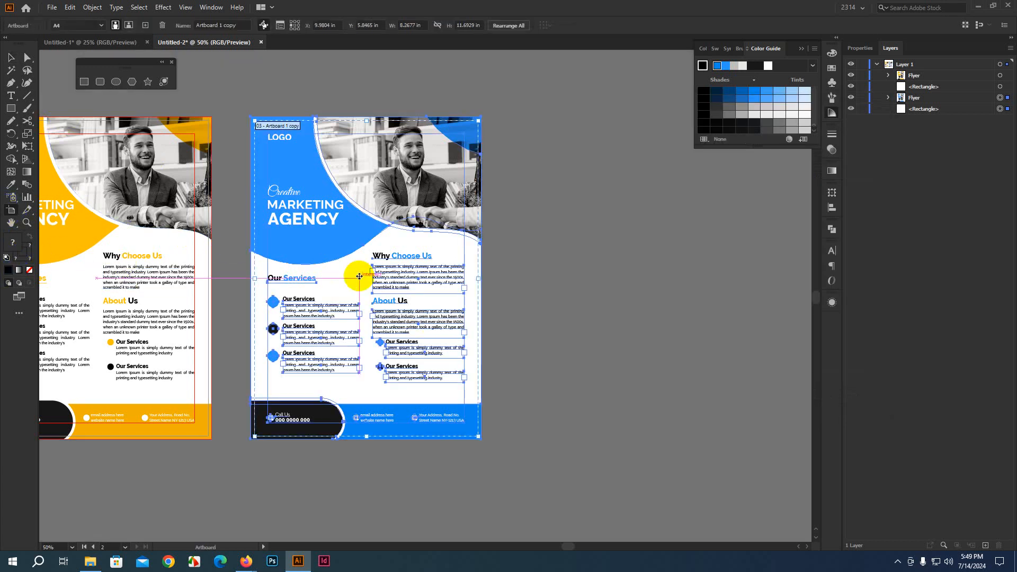
{"action": "left_click_drag", "start_coordinate": [360, 279], "coordinate": [627, 281]}
{"action": "key", "text": "Escape"}
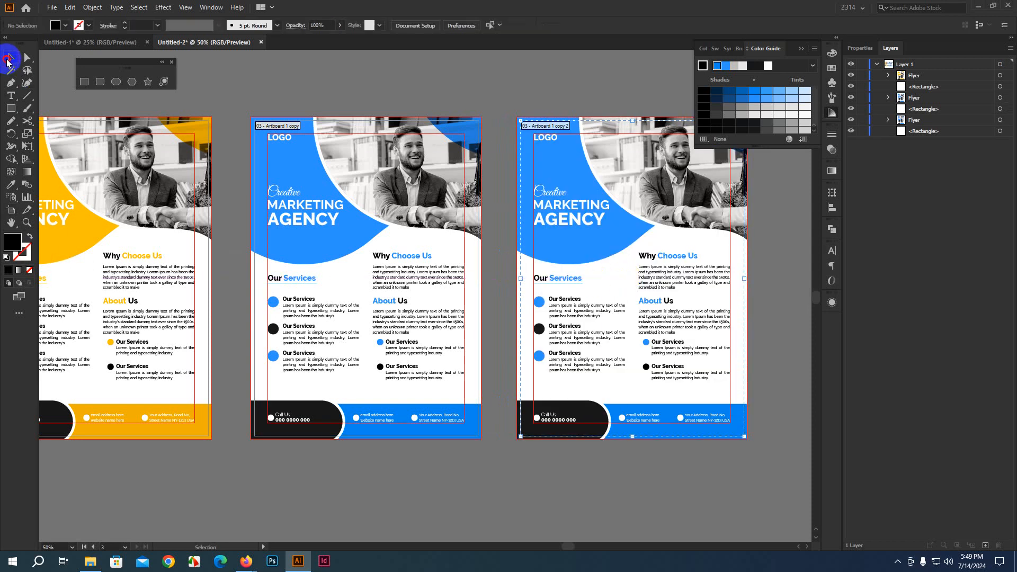
Step: Select all artwork on the third flyer and shift its blue elements to a red-orange of about 14° hue with Recolor Artwork
{"action": "left_click_drag", "start_coordinate": [505, 100], "coordinate": [648, 388]}
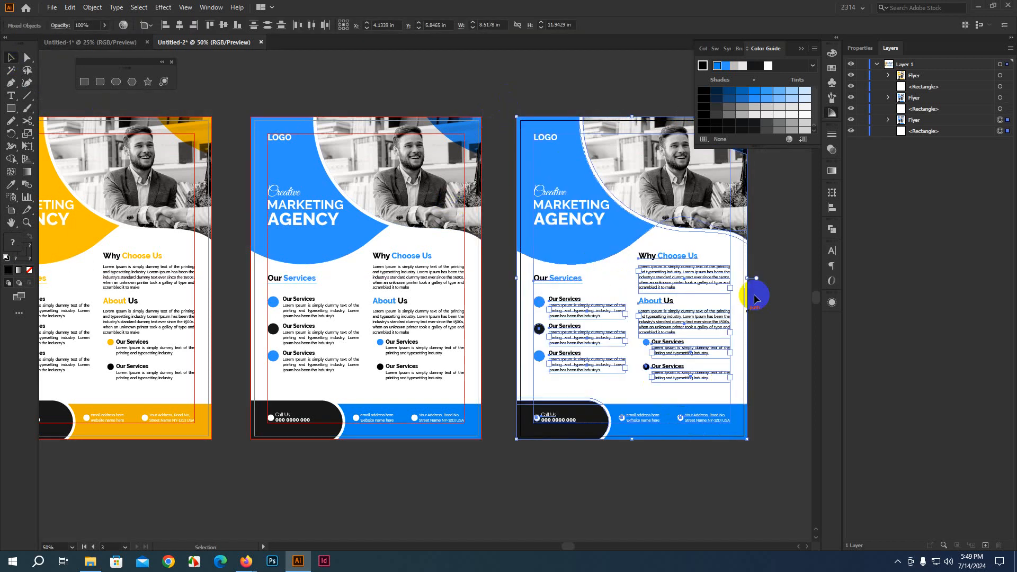
{"action": "left_click", "coordinate": [789, 139]}
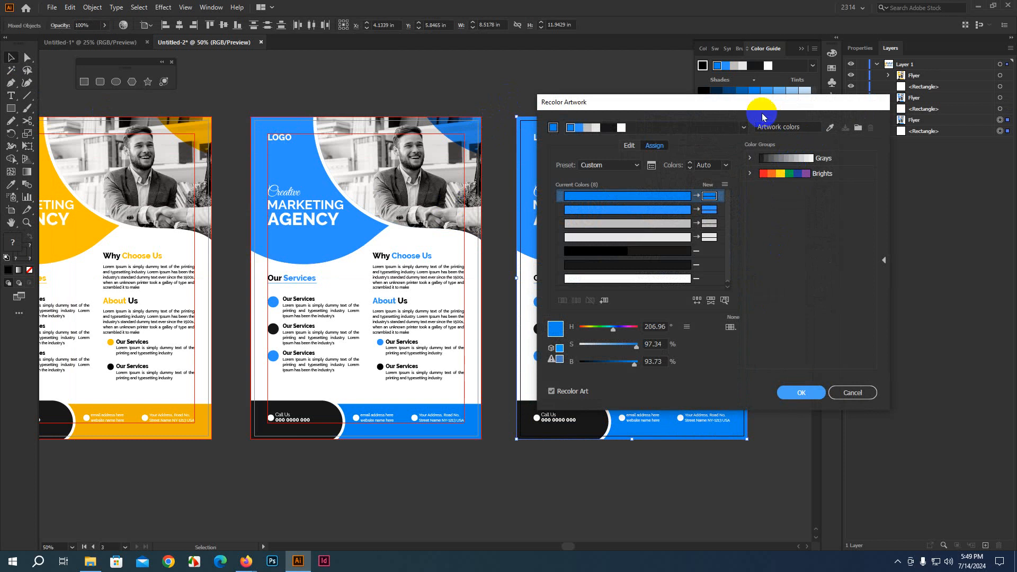
{"action": "left_click_drag", "start_coordinate": [756, 102], "coordinate": [905, 111]}
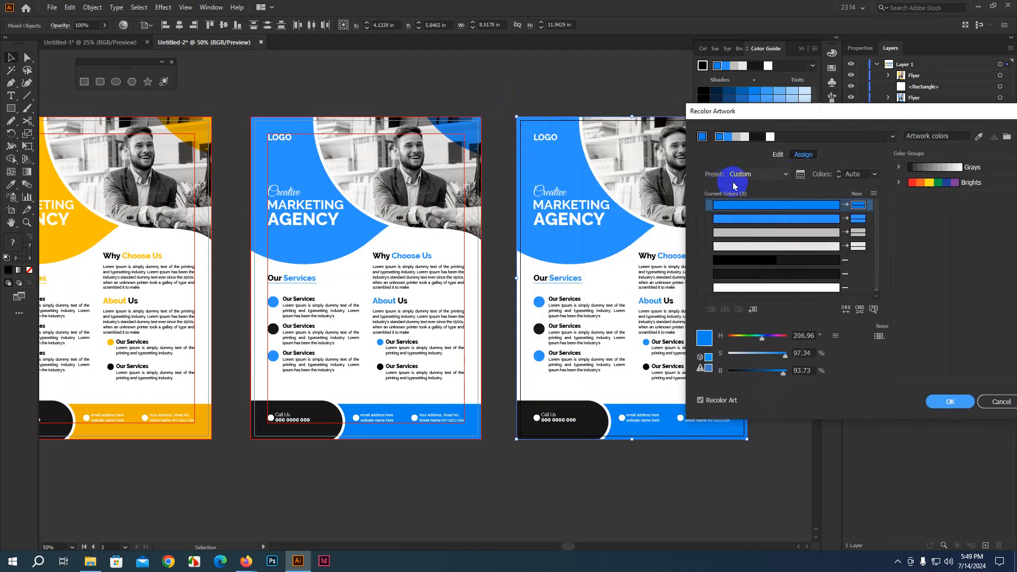
{"action": "left_click", "coordinate": [779, 156]}
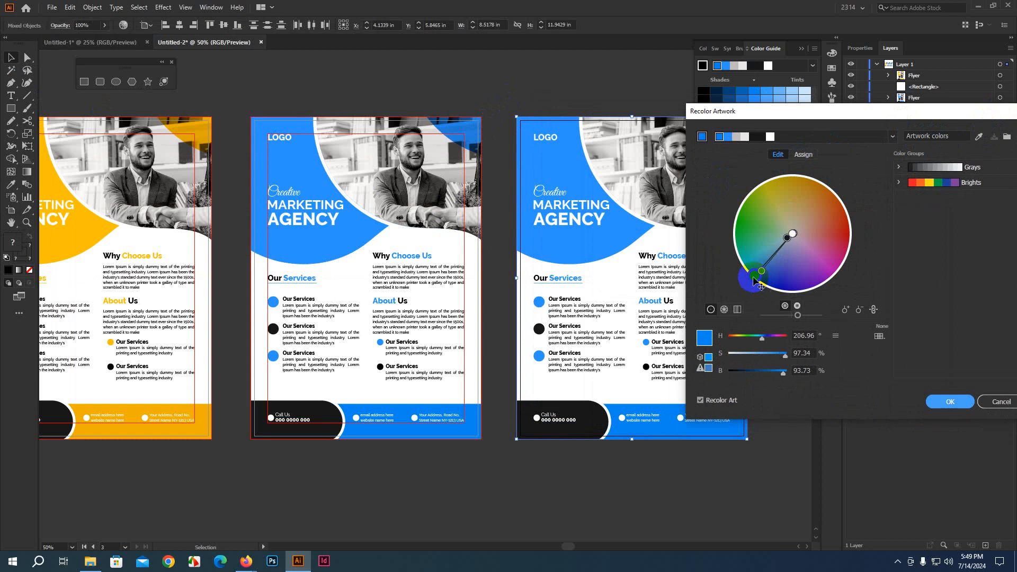
{"action": "left_click_drag", "start_coordinate": [759, 284], "coordinate": [849, 218]}
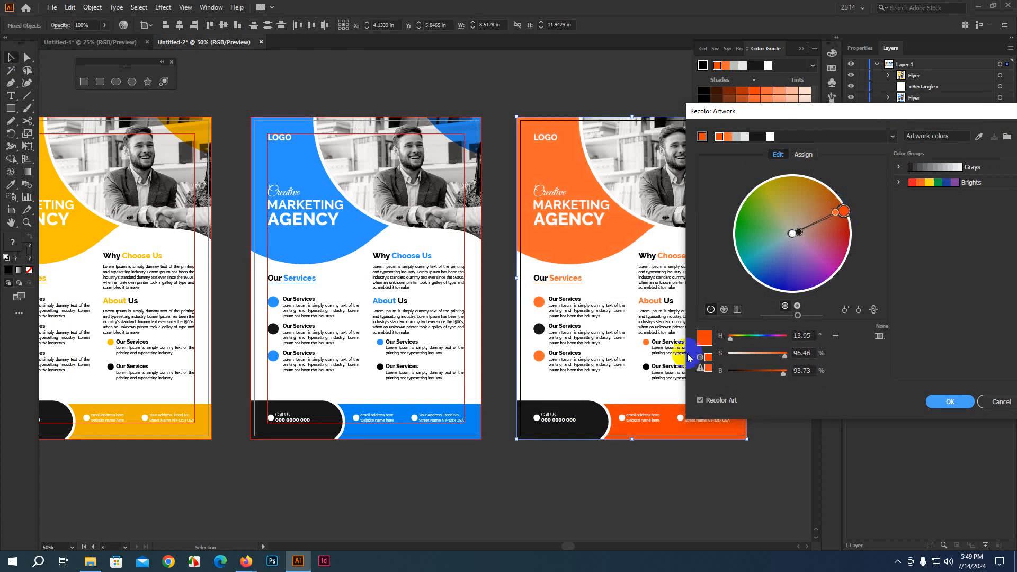
Step: Fine-tune the third flyer's main color to an orange of about 23° hue, apply the recolor and deselect the artwork
{"action": "left_click", "coordinate": [704, 339]}
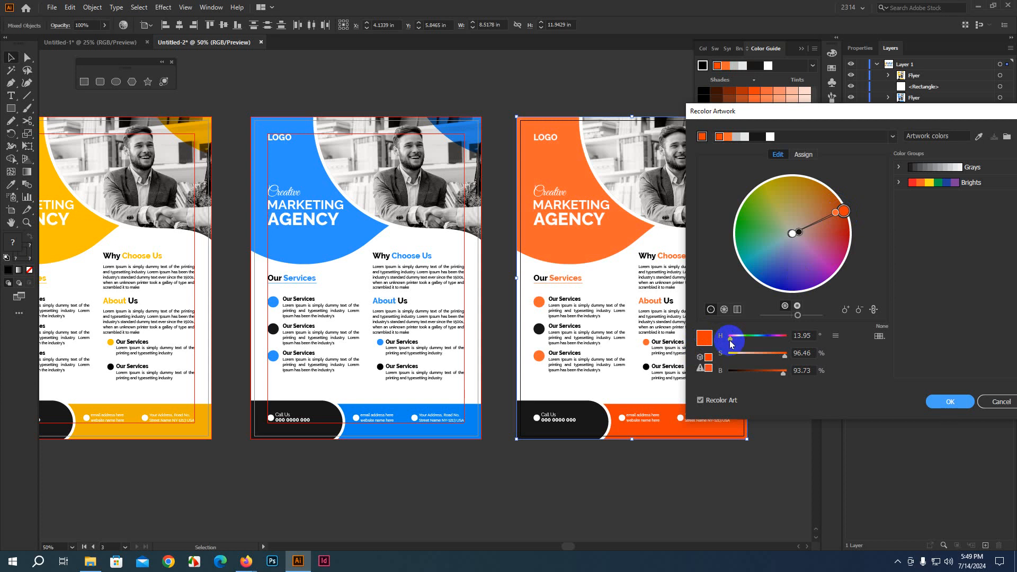
{"action": "mouse_move", "coordinate": [730, 342]}
{"action": "left_mouse_down"}
{"action": "mouse_move", "coordinate": [756, 339]}
{"action": "mouse_move", "coordinate": [736, 341]}
{"action": "left_mouse_up"}
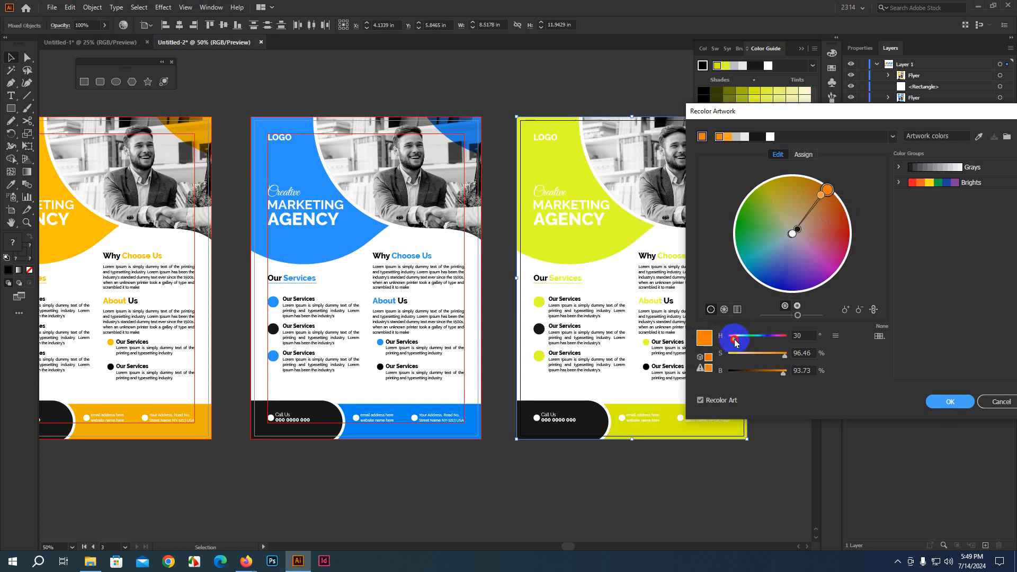
{"action": "left_click_drag", "start_coordinate": [828, 189], "coordinate": [835, 203]}
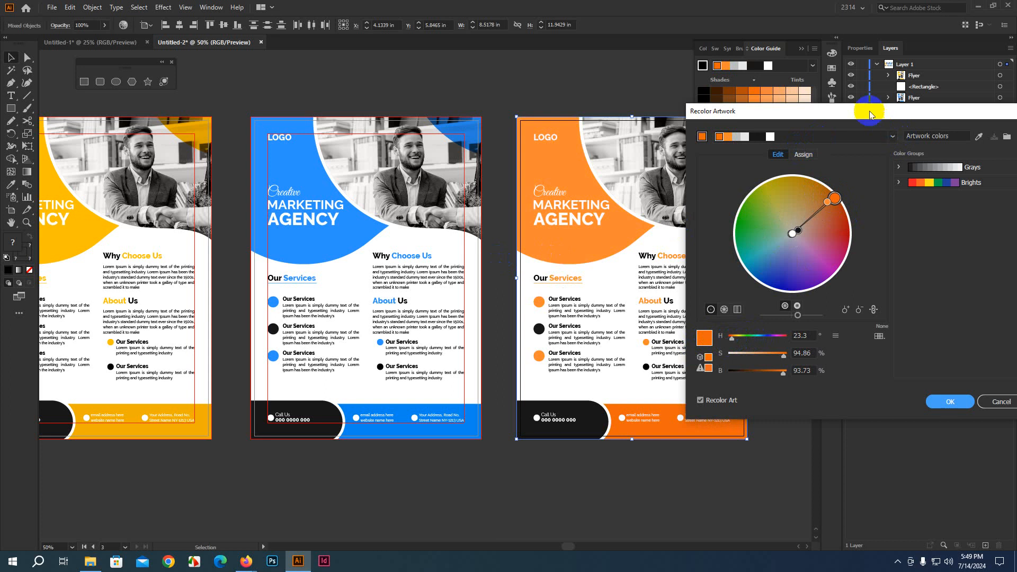
{"action": "left_click_drag", "start_coordinate": [869, 108], "coordinate": [801, 117]}
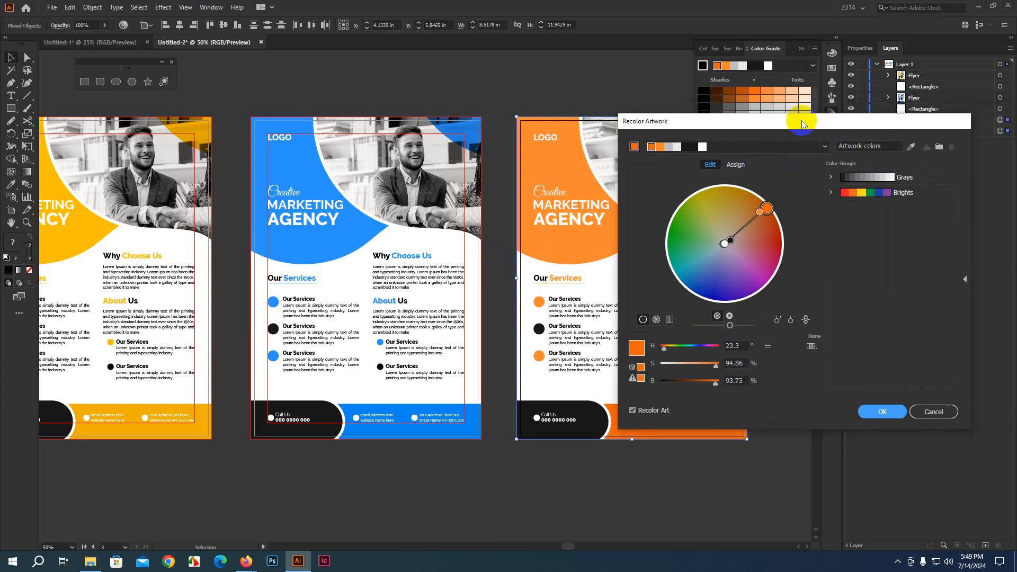
{"action": "left_click", "coordinate": [882, 411]}
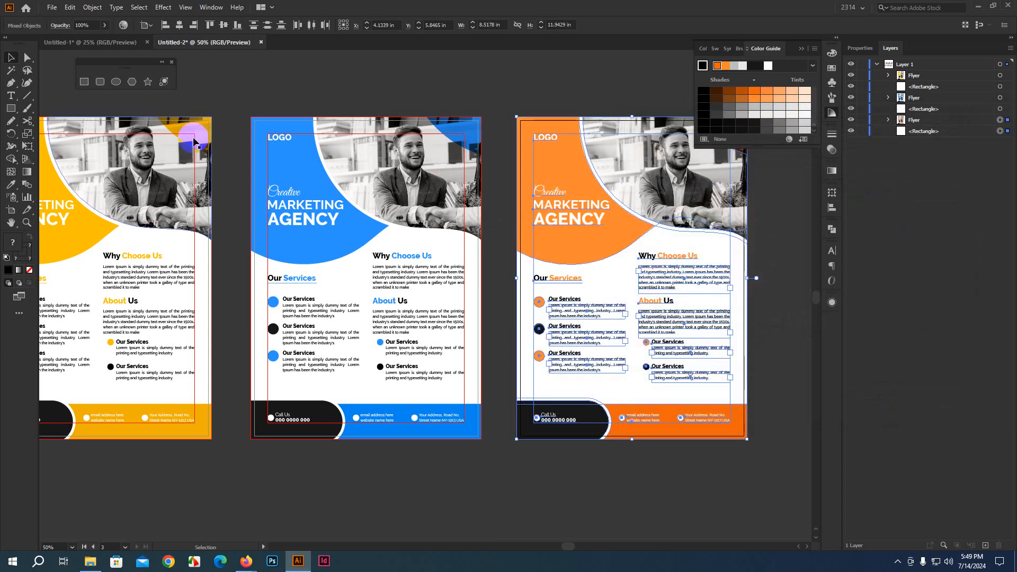
{"action": "left_click", "coordinate": [469, 153]}
{"action": "left_click", "coordinate": [470, 98]}
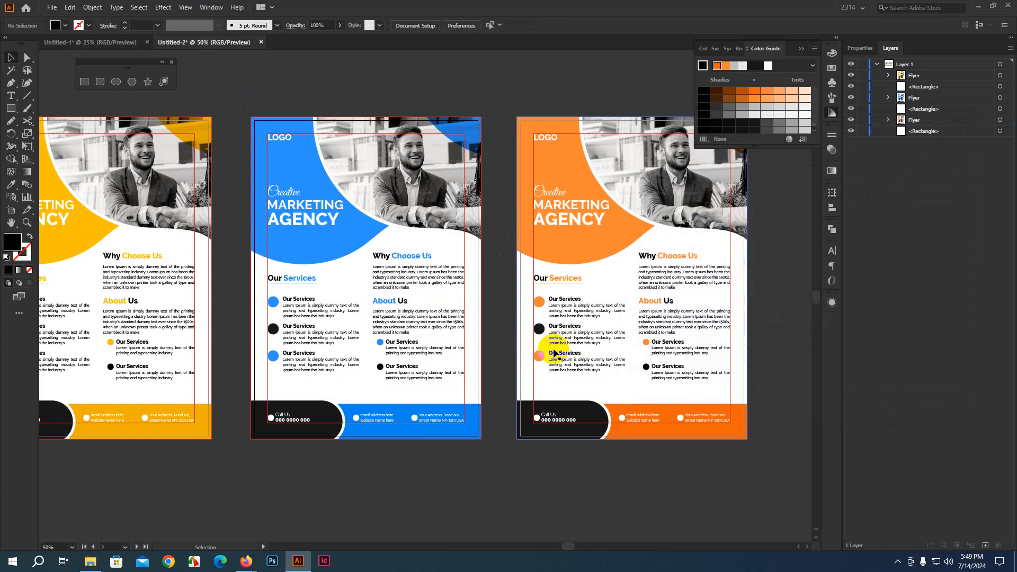
Step: Rename the orange flyer's group as Orange Flyer
{"action": "left_click", "coordinate": [905, 209]}
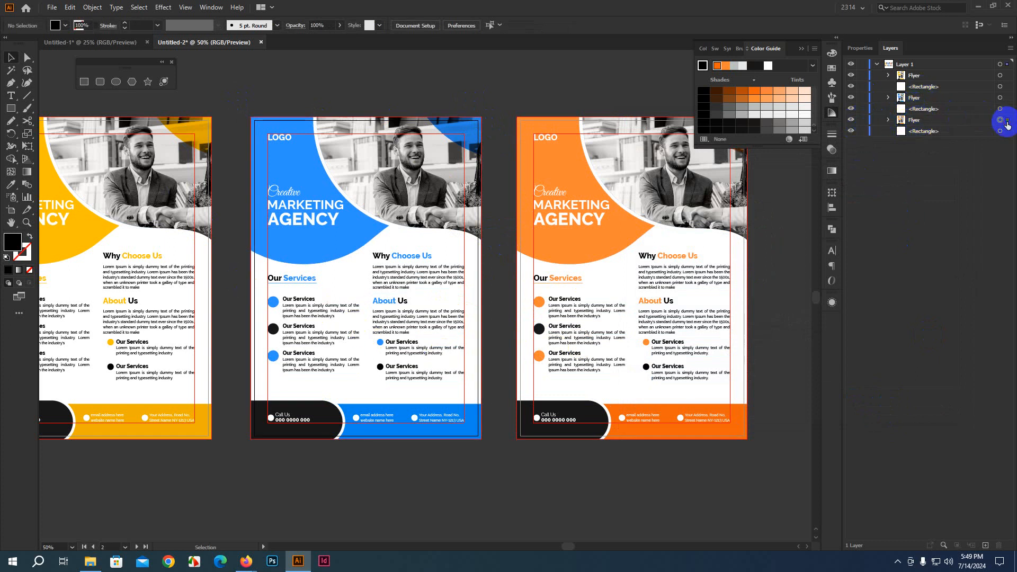
{"action": "left_click", "coordinate": [1007, 122]}
{"action": "left_click", "coordinate": [911, 123]}
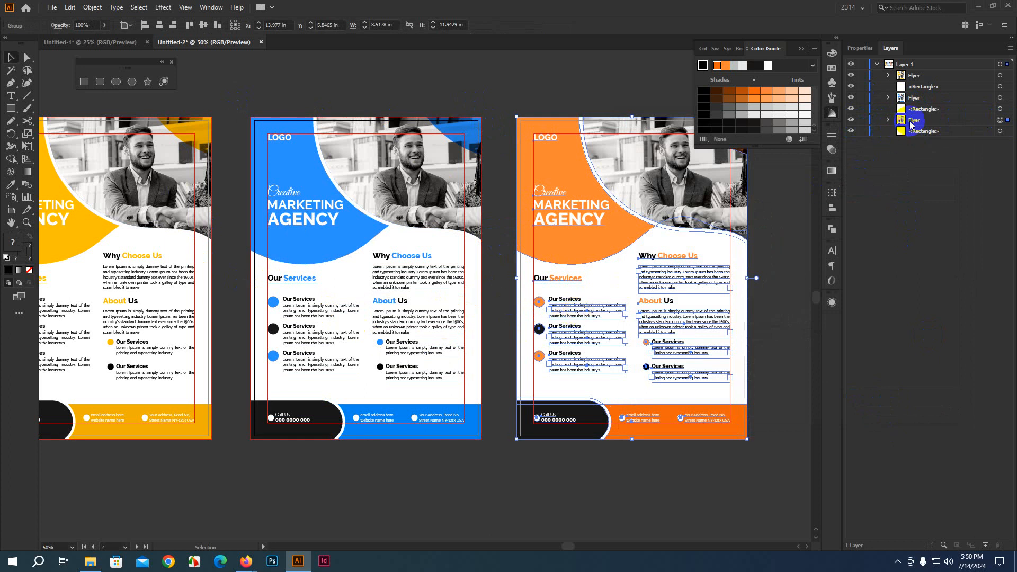
{"action": "double_click", "coordinate": [911, 123]}
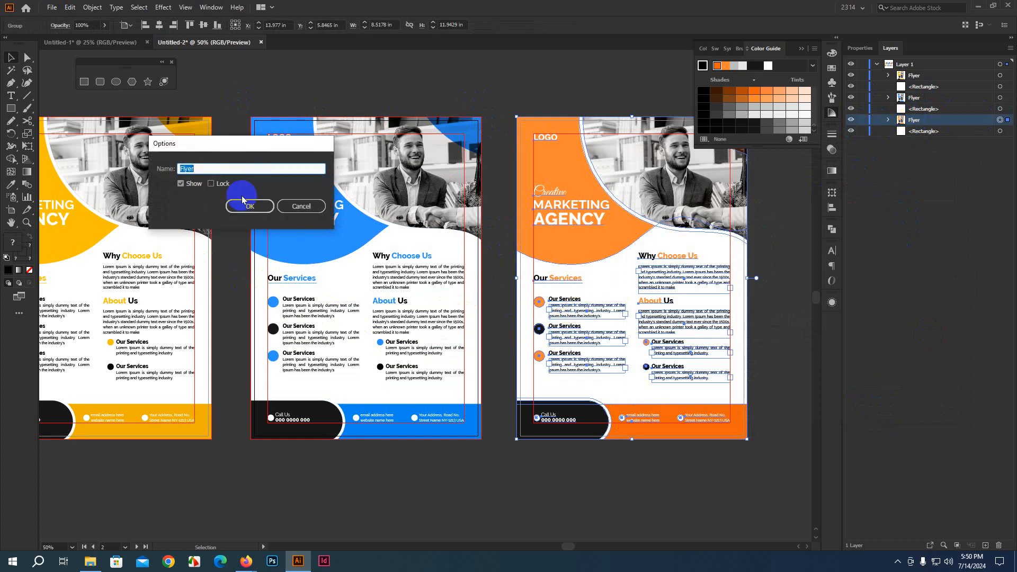
{"action": "key", "text": "Home"}
{"action": "type", "text": "Orange"}
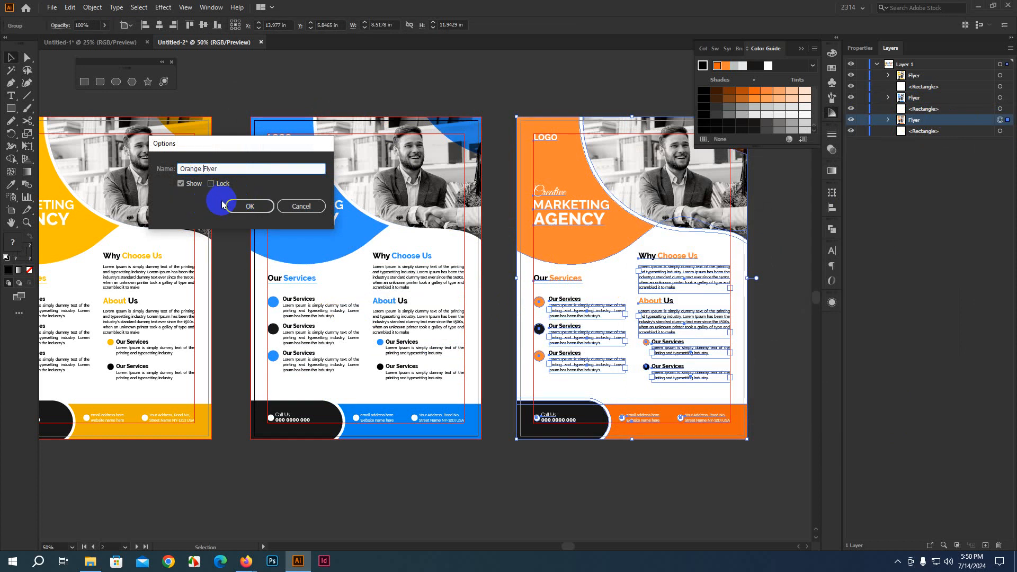
{"action": "left_click", "coordinate": [245, 206]}
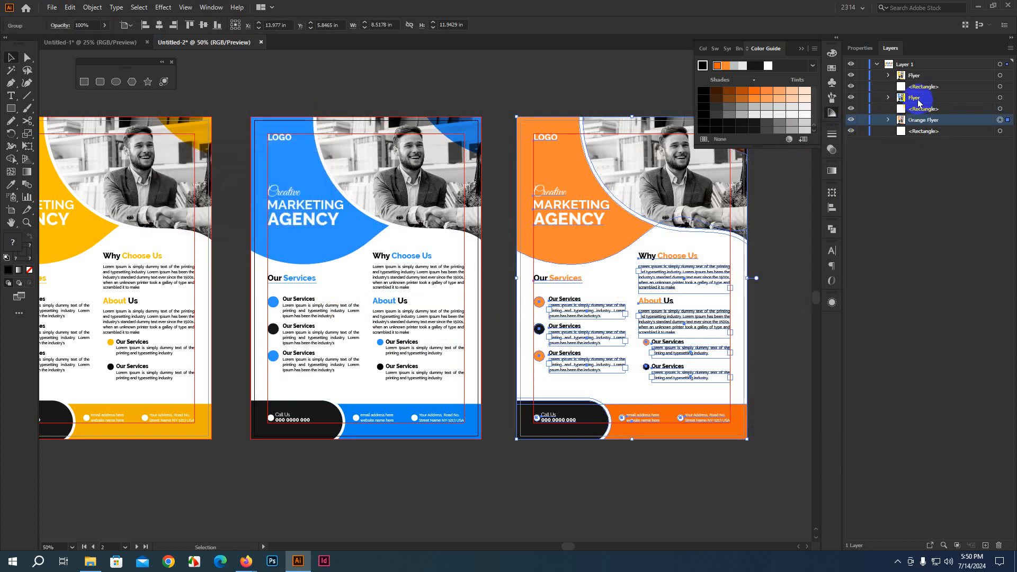
Step: Rename the blue flyer's group as Blue Flyer and the original flyer's group as YellowFlyer
{"action": "left_click", "coordinate": [1000, 97]}
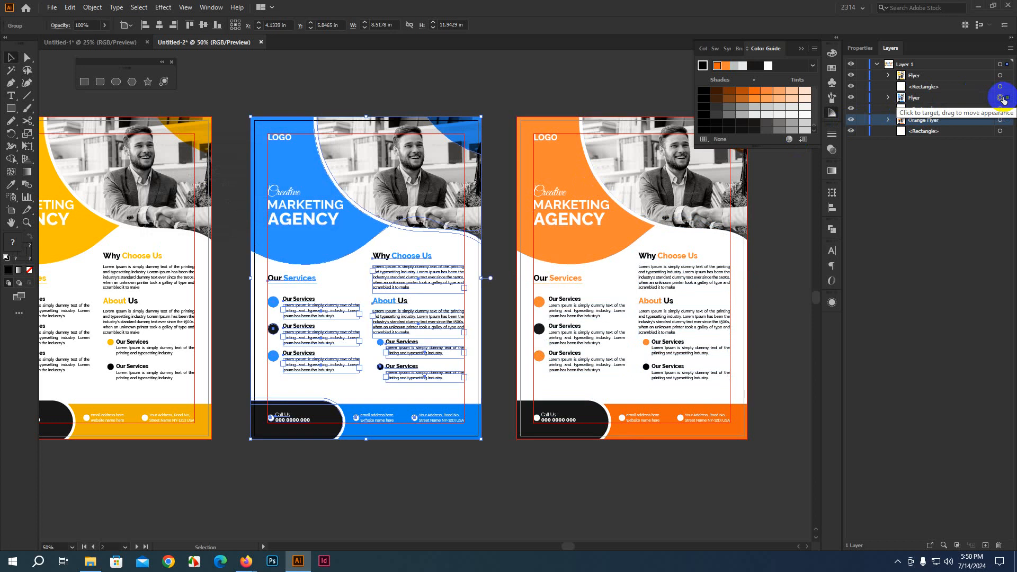
{"action": "double_click", "coordinate": [914, 97]}
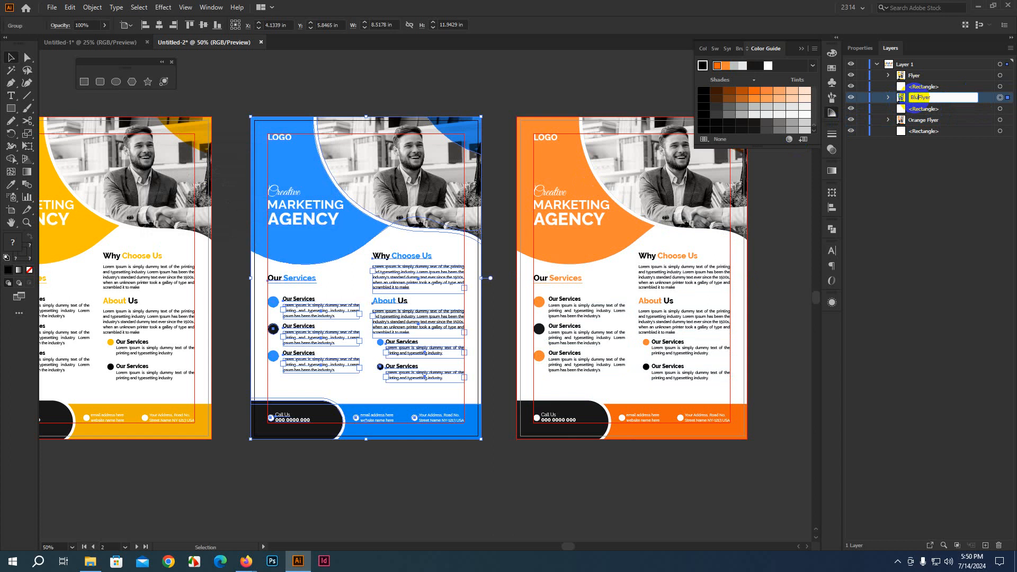
{"action": "type", "text": "Blue"}
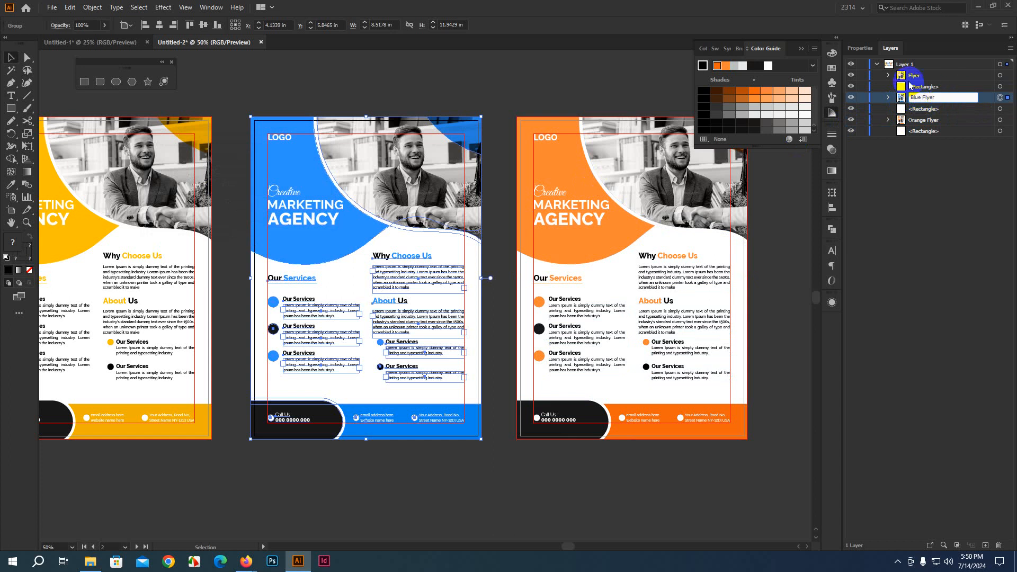
{"action": "double_click", "coordinate": [913, 77]}
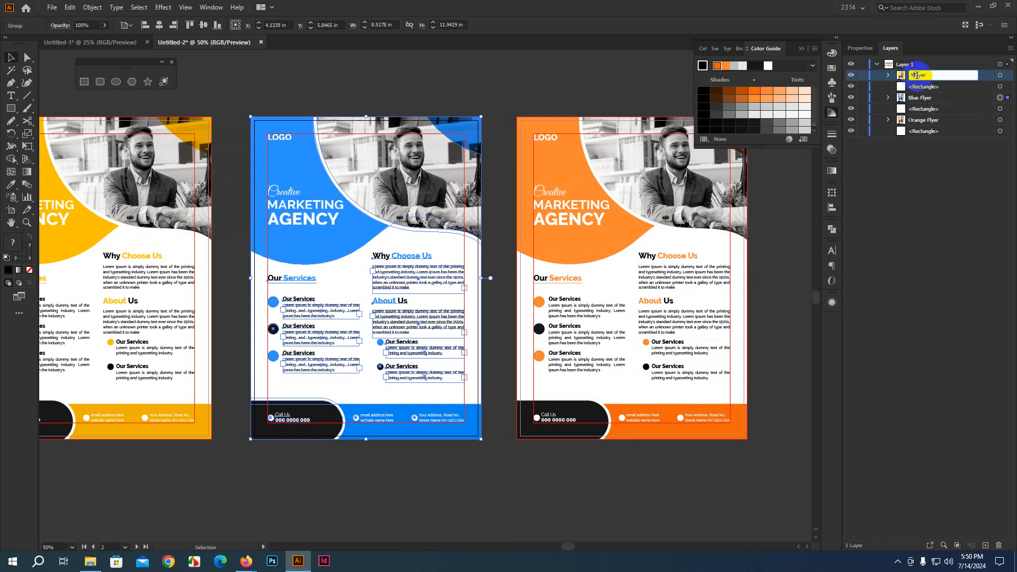
{"action": "type", "text": "Yellow"}
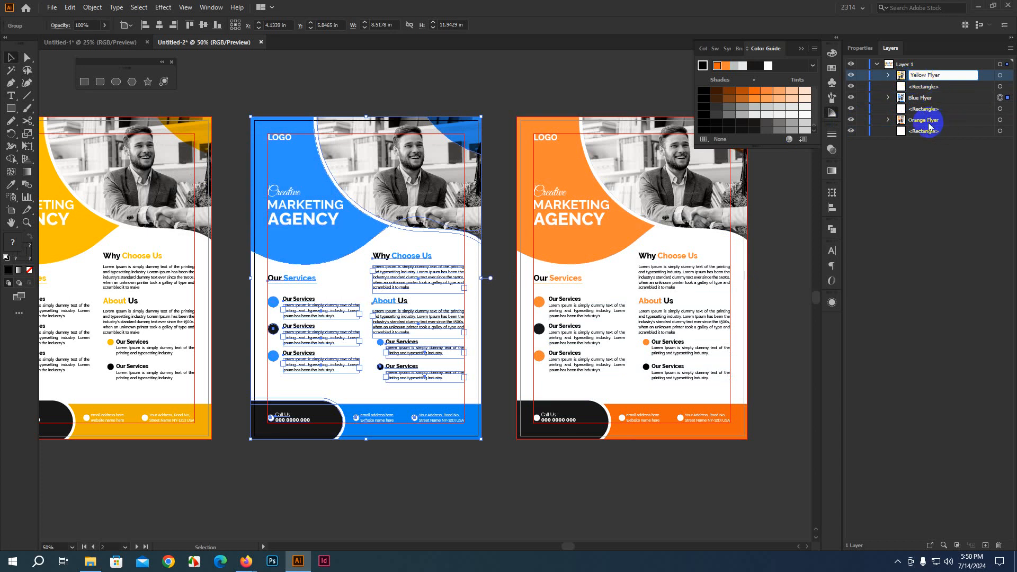
{"action": "left_click", "coordinate": [926, 186]}
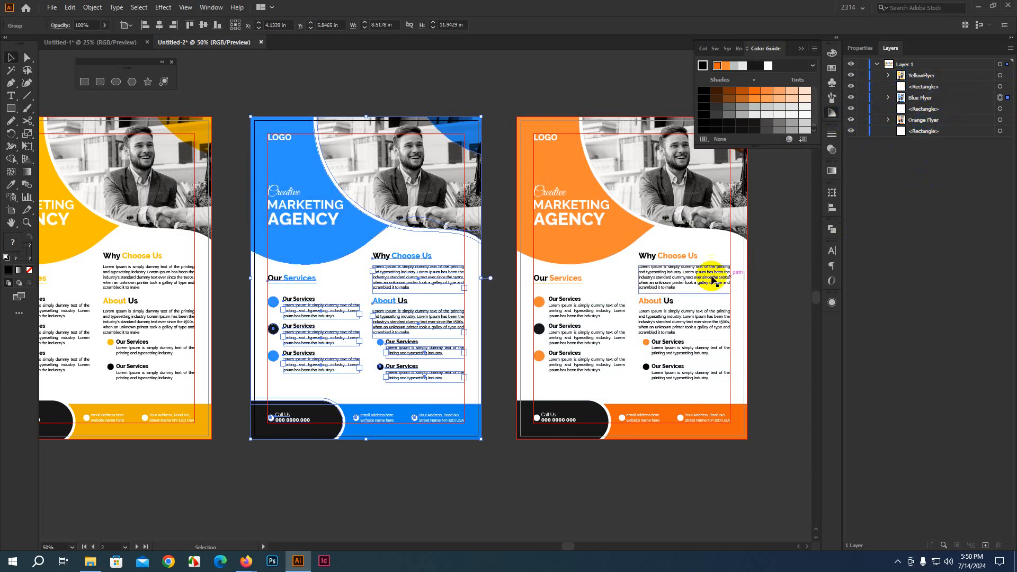
{"action": "left_click", "coordinate": [266, 87]}
Step: Display the Links panel beside the Color Guide, keeping the yellow and blue flyers uncovered
{"action": "scroll", "coordinate": [209, 157], "scroll_direction": "down", "scroll_amount": 2}
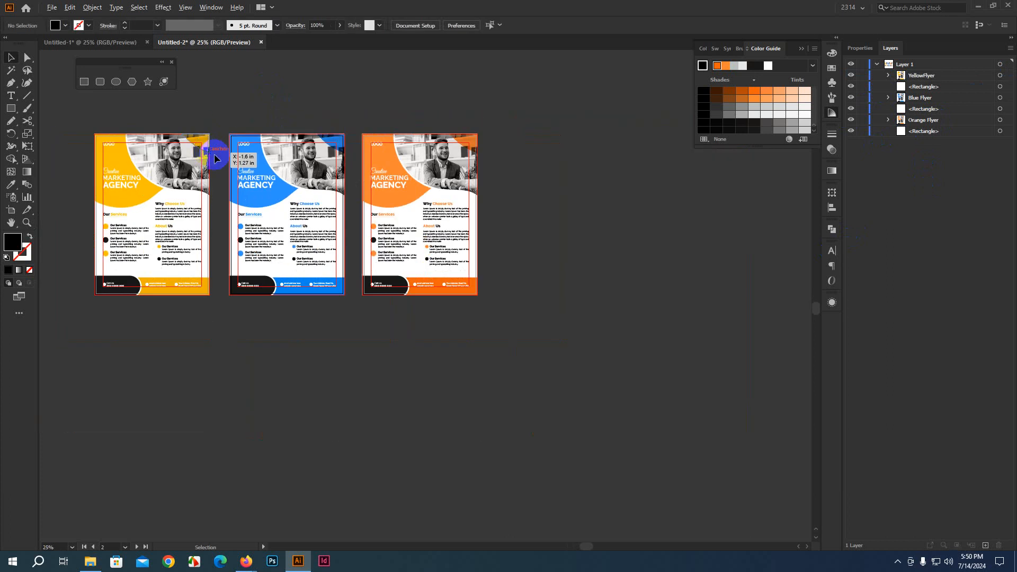
{"action": "scroll", "coordinate": [215, 158], "scroll_direction": "up", "scroll_amount": 1}
{"action": "left_click_drag", "start_coordinate": [255, 87], "coordinate": [306, 129]}
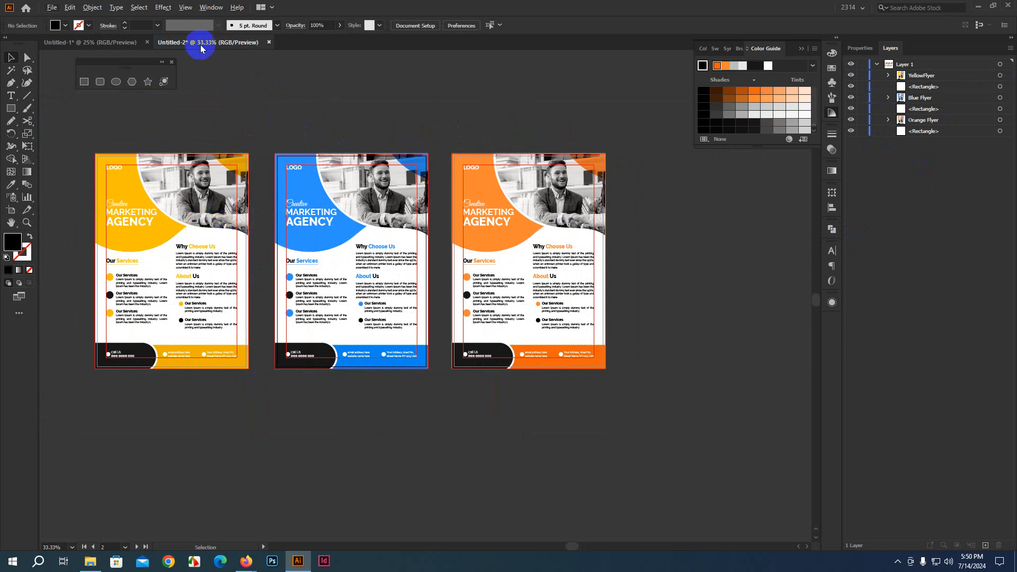
{"action": "left_click", "coordinate": [205, 9]}
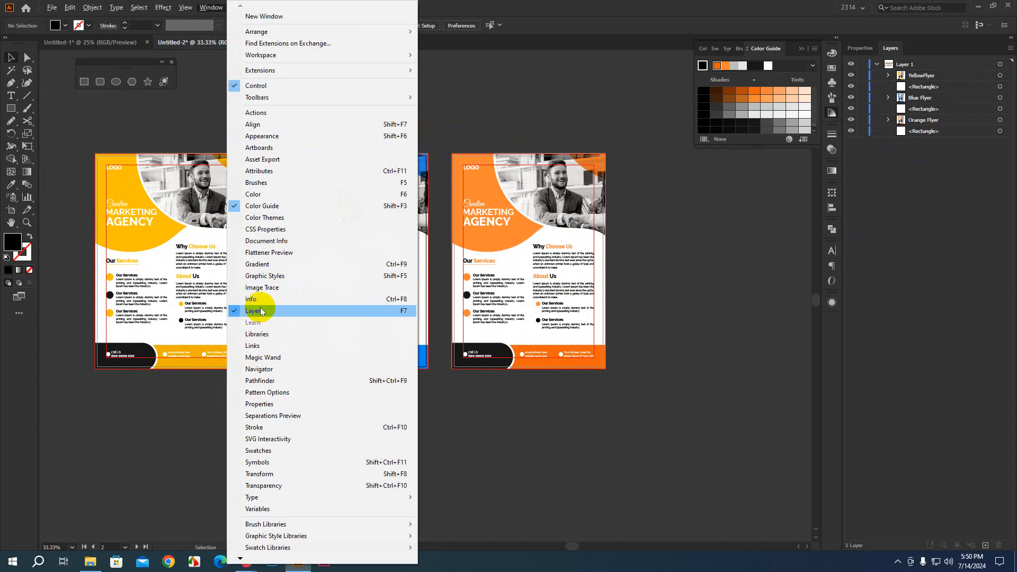
{"action": "left_click", "coordinate": [260, 345]}
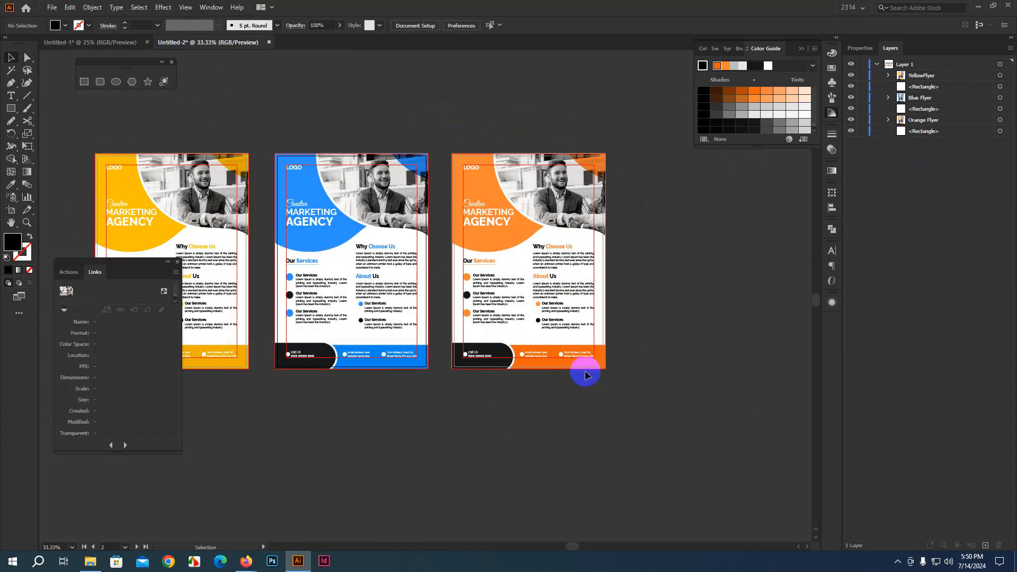
{"action": "left_click_drag", "start_coordinate": [117, 264], "coordinate": [616, 152]}
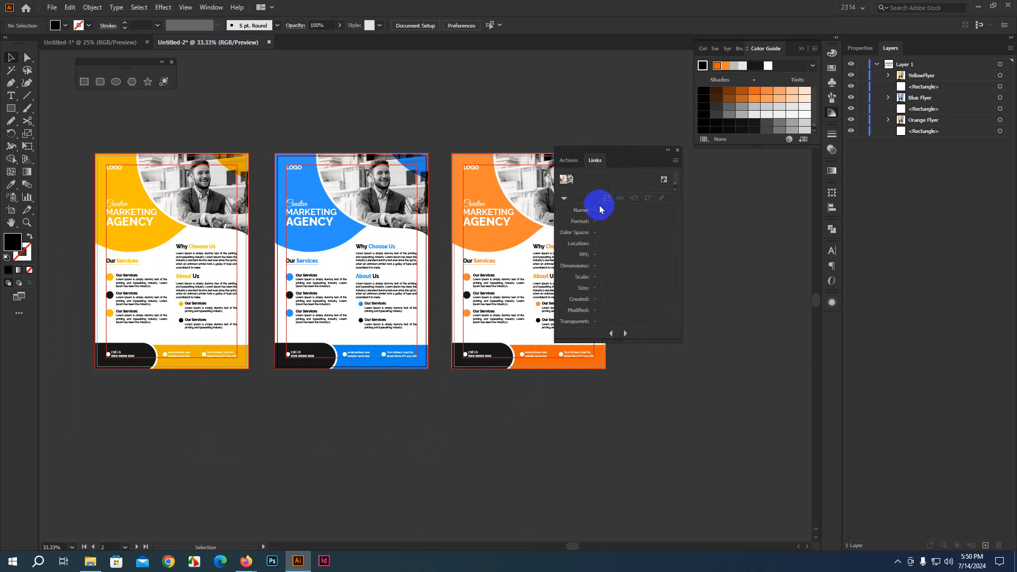
Step: Select the linked photos of all three flyers through the Links panel, delete them and close the panel
{"action": "left_click", "coordinate": [678, 150]}
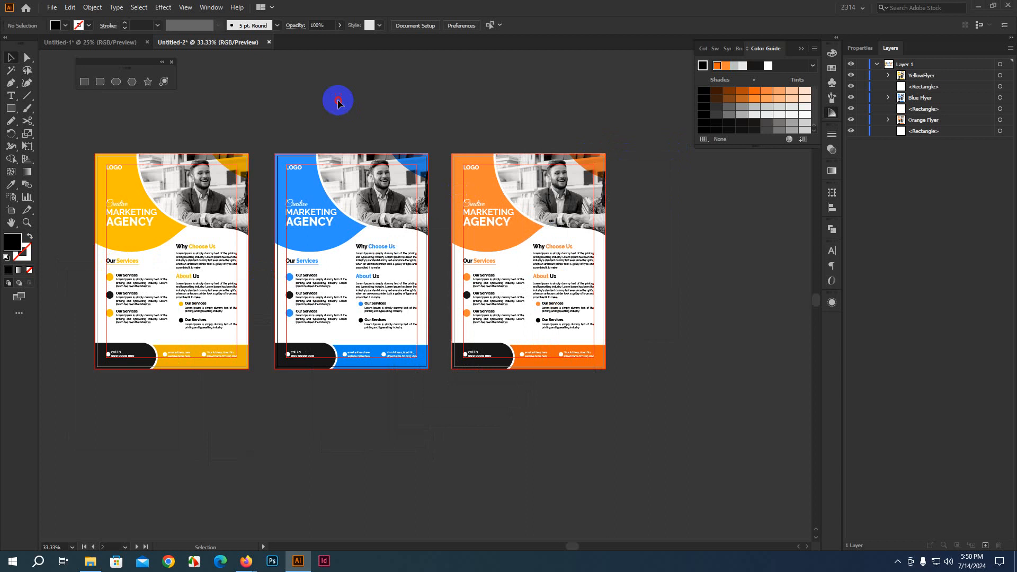
{"action": "left_click_drag", "start_coordinate": [94, 137], "coordinate": [639, 410]}
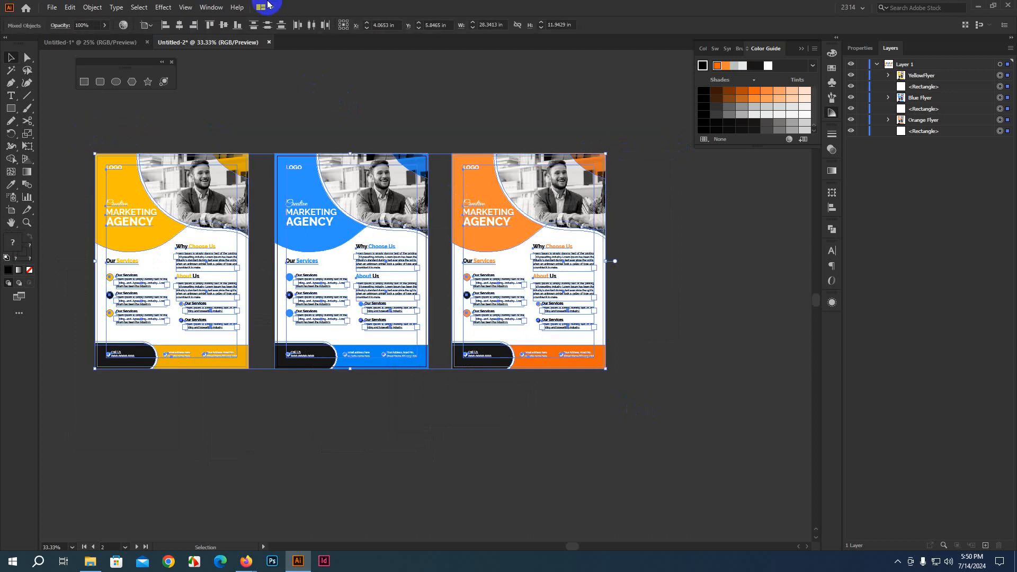
{"action": "left_click", "coordinate": [210, 7]}
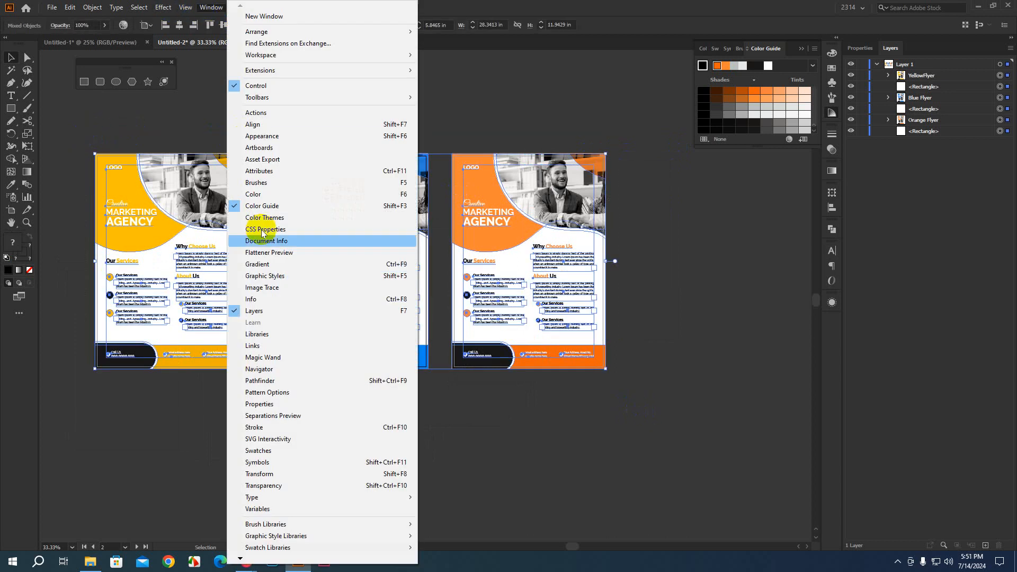
{"action": "left_click", "coordinate": [256, 345]}
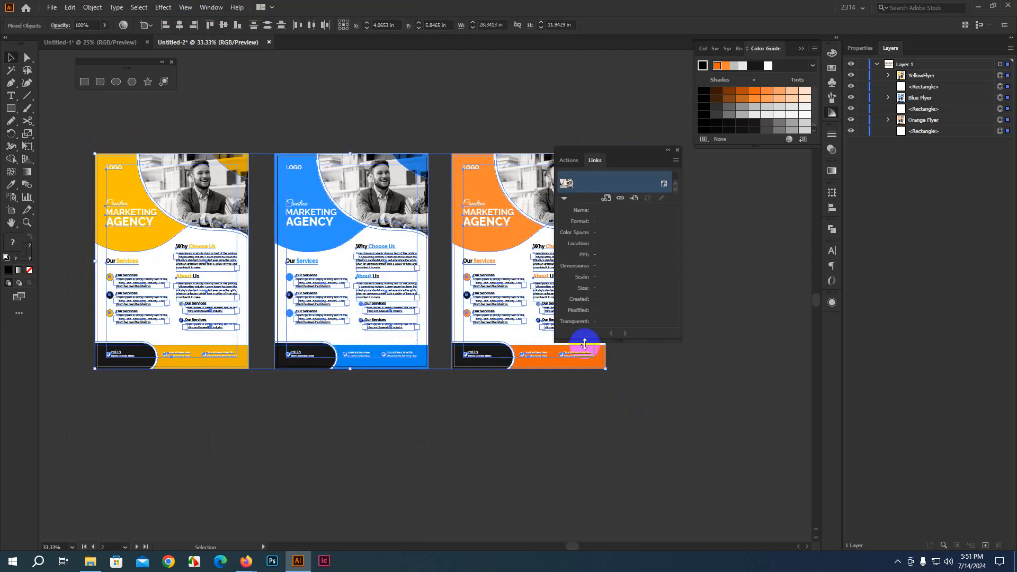
{"action": "left_click", "coordinate": [634, 200]}
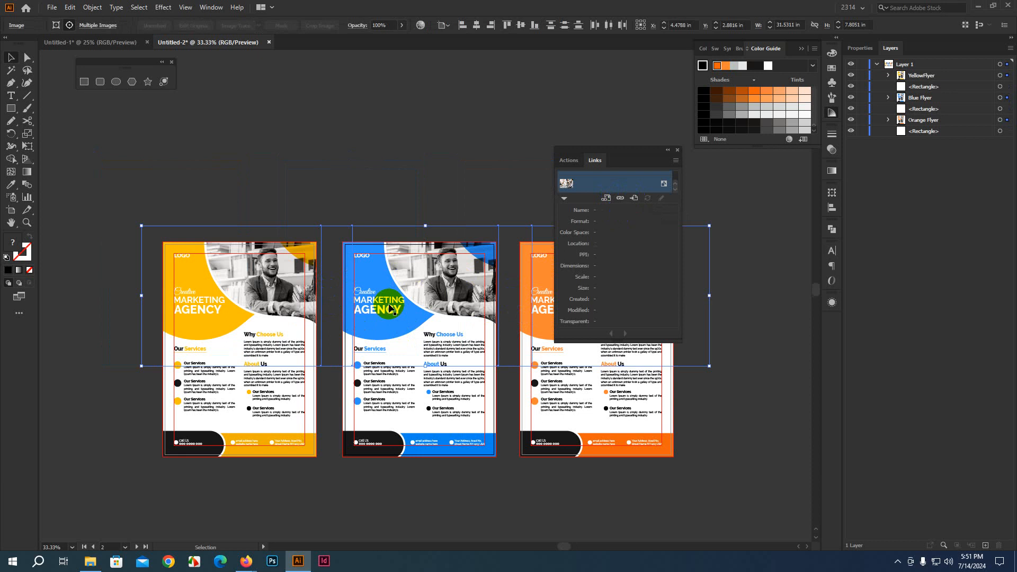
{"action": "key", "text": "Delete"}
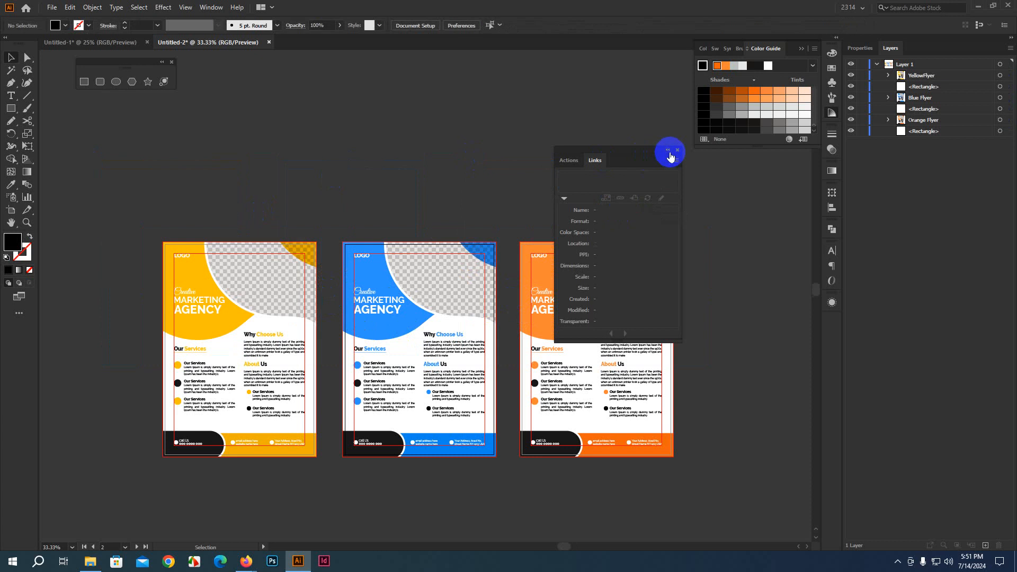
{"action": "left_click", "coordinate": [677, 150]}
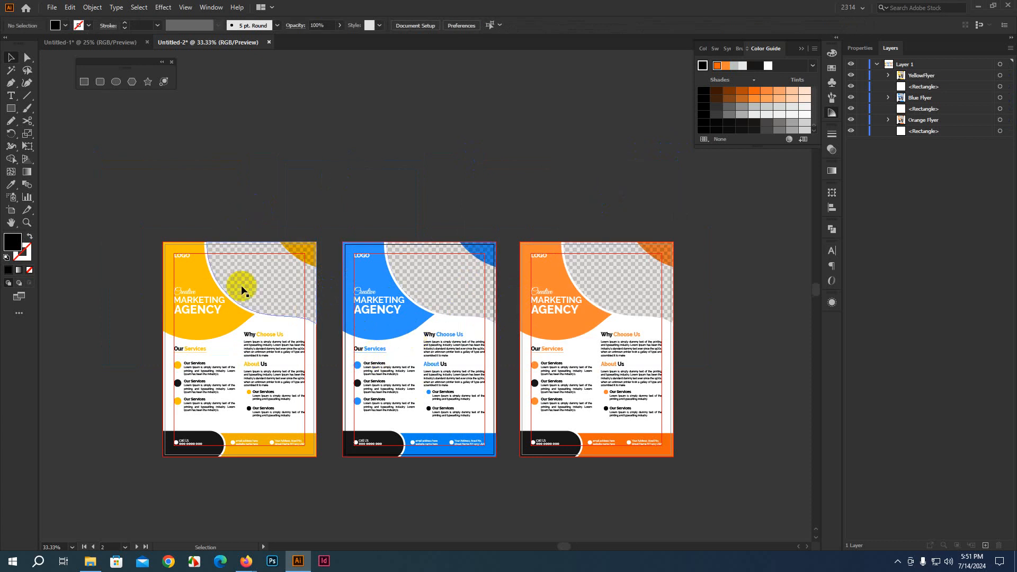
{"action": "scroll", "coordinate": [252, 291], "scroll_direction": "down", "scroll_amount": 3}
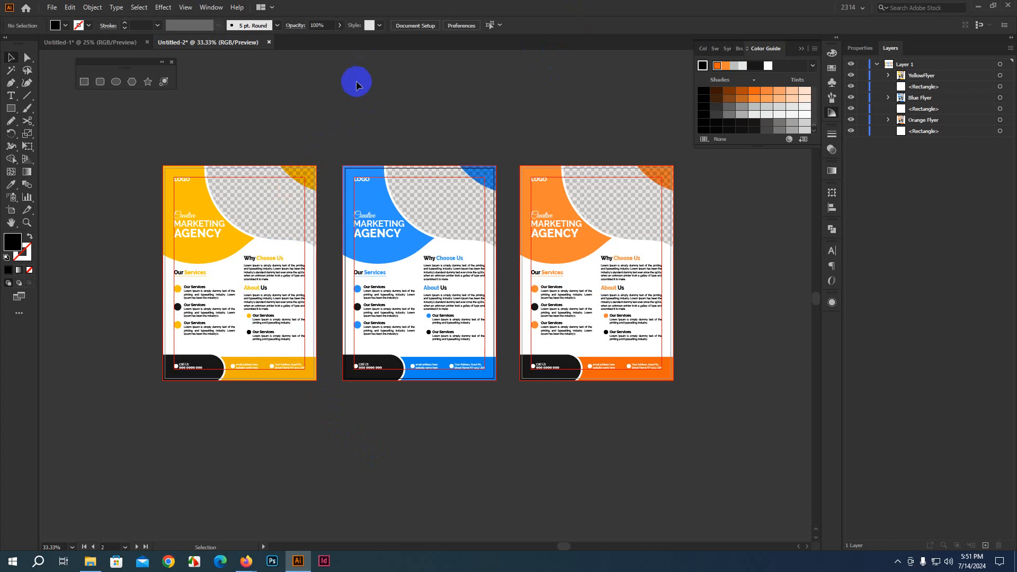
Step: Create a new document 2400 px wide and 2000 px high
{"action": "left_click", "coordinate": [53, 8]}
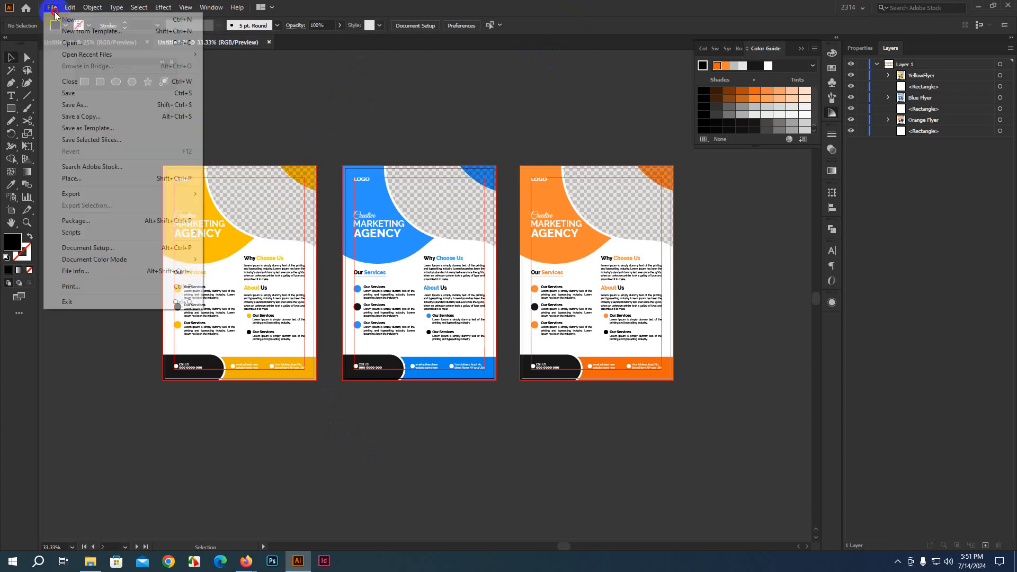
{"action": "left_click", "coordinate": [79, 19]}
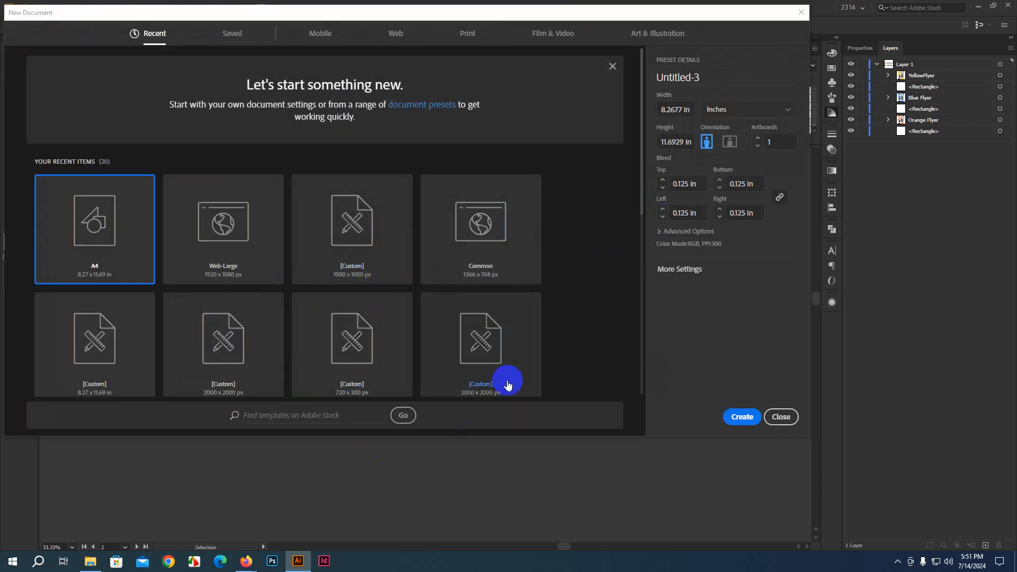
{"action": "left_click", "coordinate": [696, 111]}
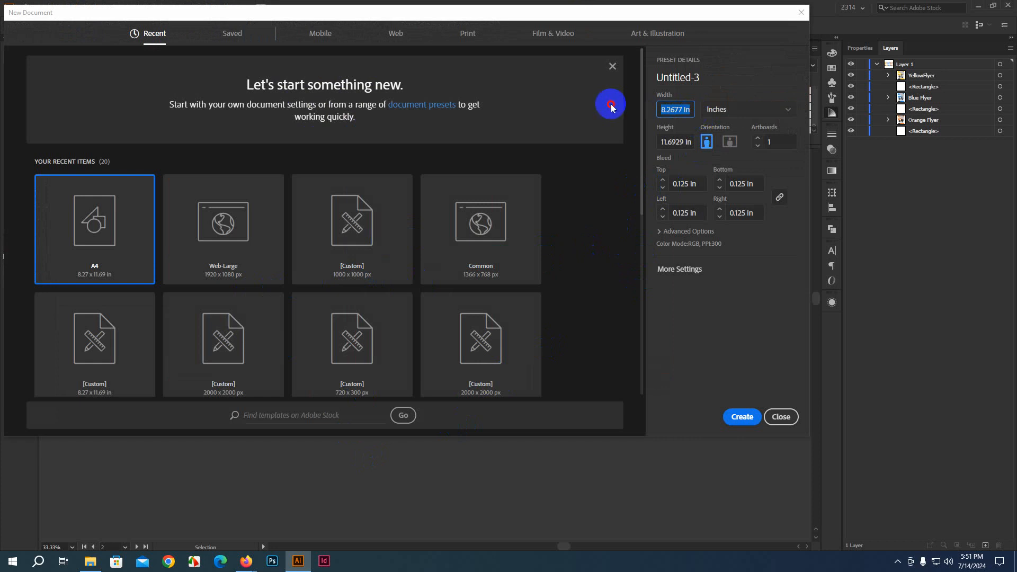
{"action": "type", "text": "2000"}
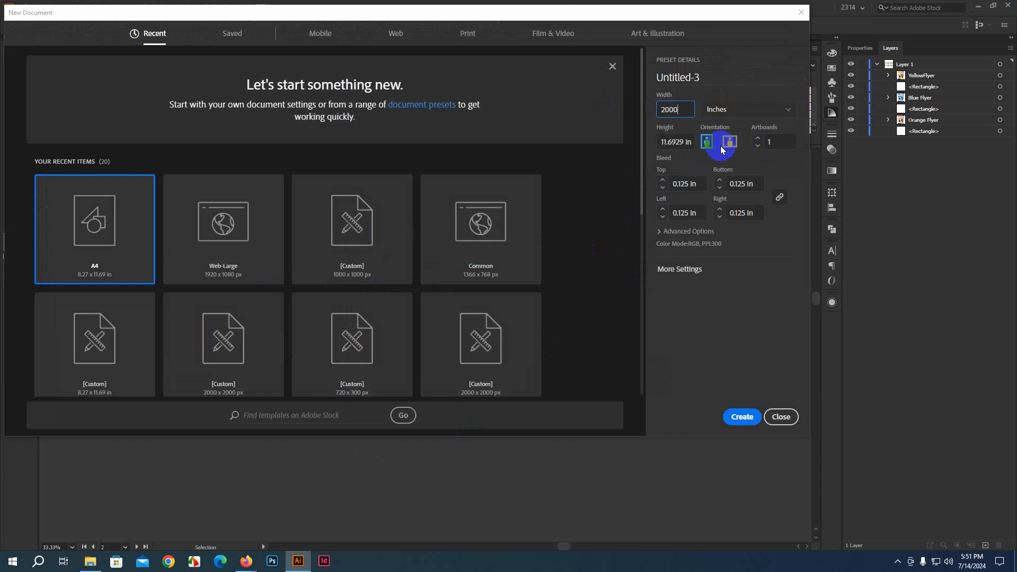
{"action": "left_click", "coordinate": [721, 110]}
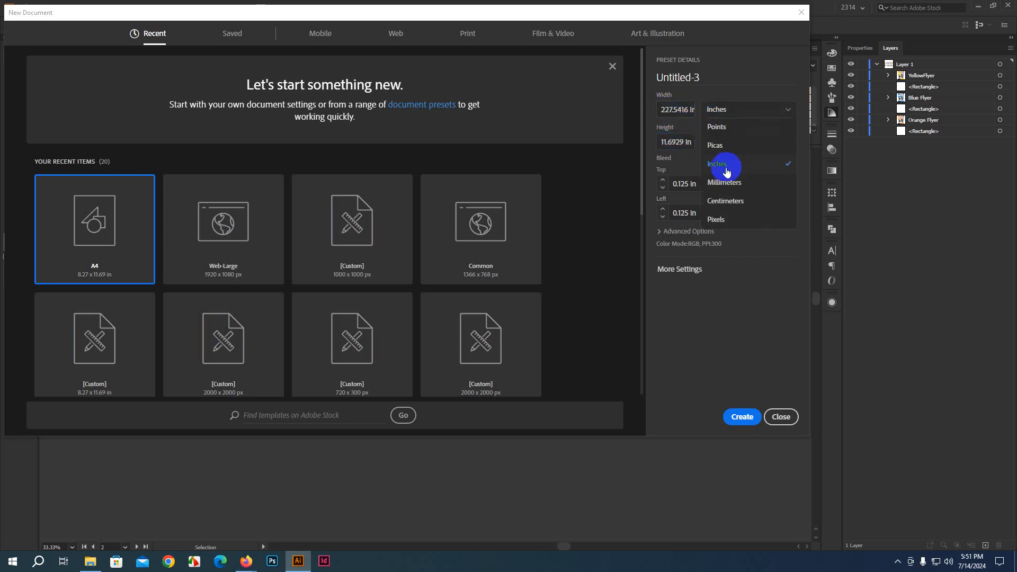
{"action": "left_click", "coordinate": [717, 220]}
{"action": "left_click", "coordinate": [658, 109]}
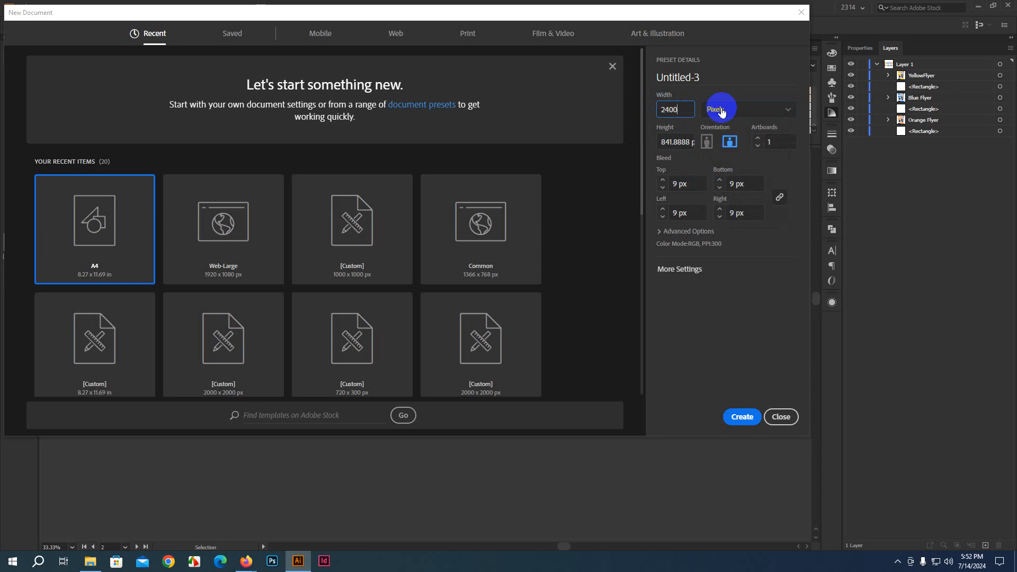
{"action": "left_click", "coordinate": [663, 143]}
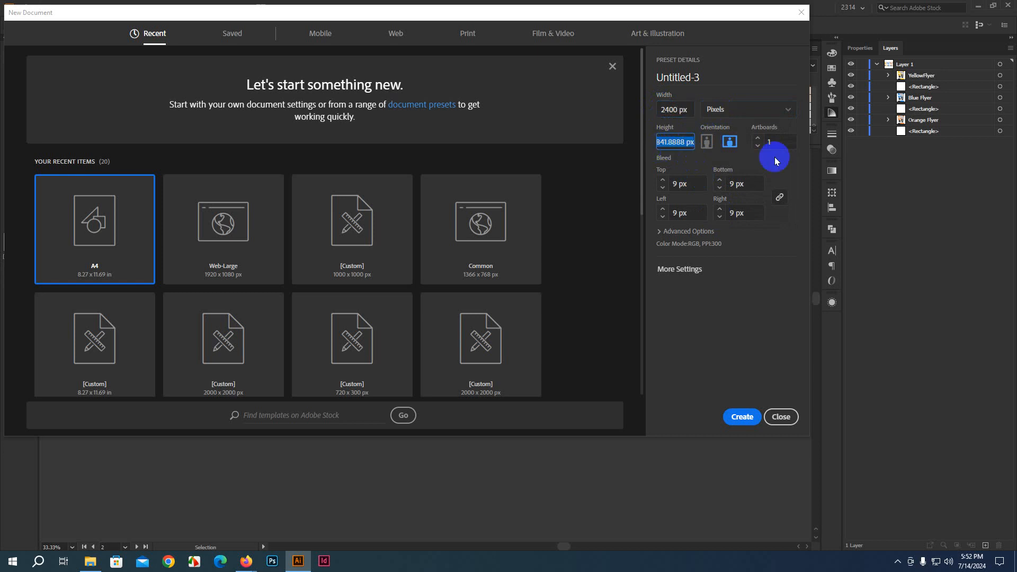
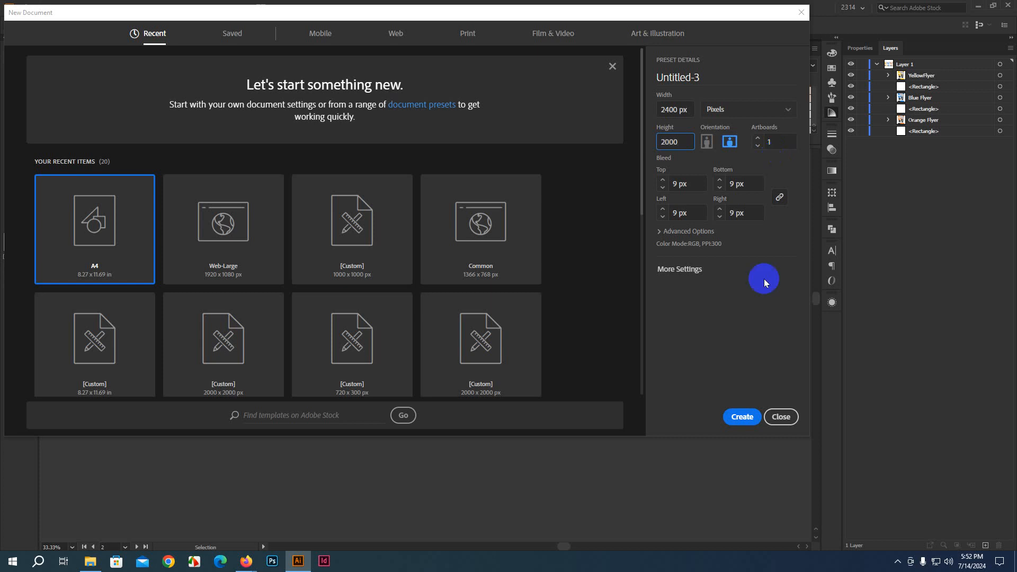
{"action": "left_click", "coordinate": [740, 416]}
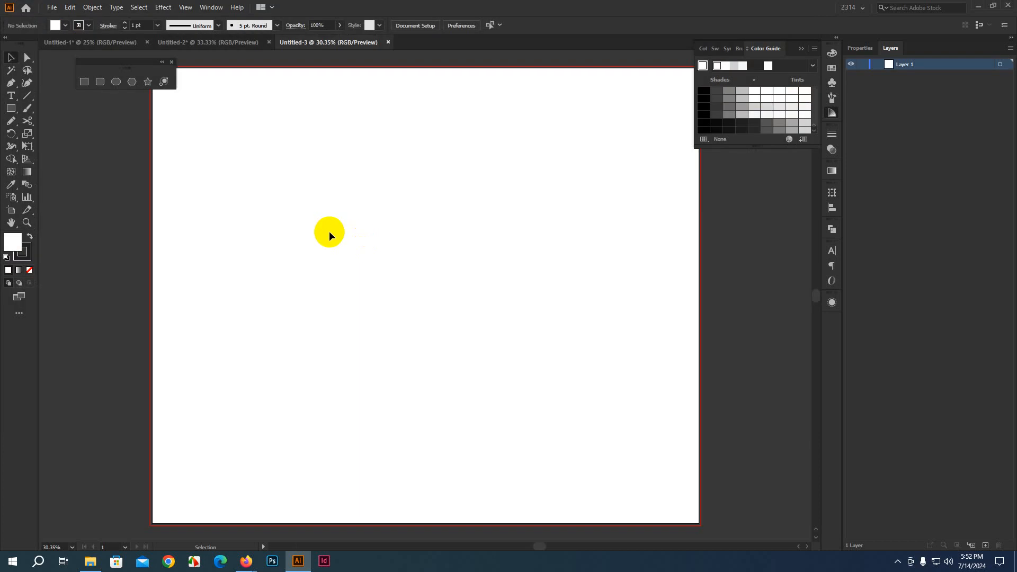
Step: Remove the bleed from all sides of the new document in Document Setup
{"action": "scroll", "coordinate": [320, 228], "scroll_direction": "down", "scroll_amount": 1}
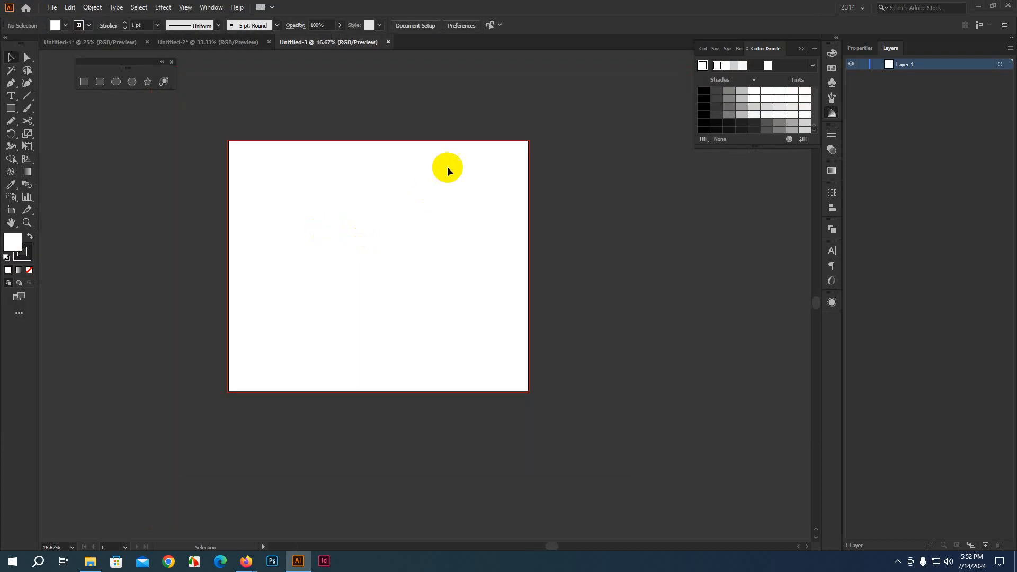
{"action": "left_click", "coordinate": [418, 27]}
{"action": "left_click", "coordinate": [212, 114]}
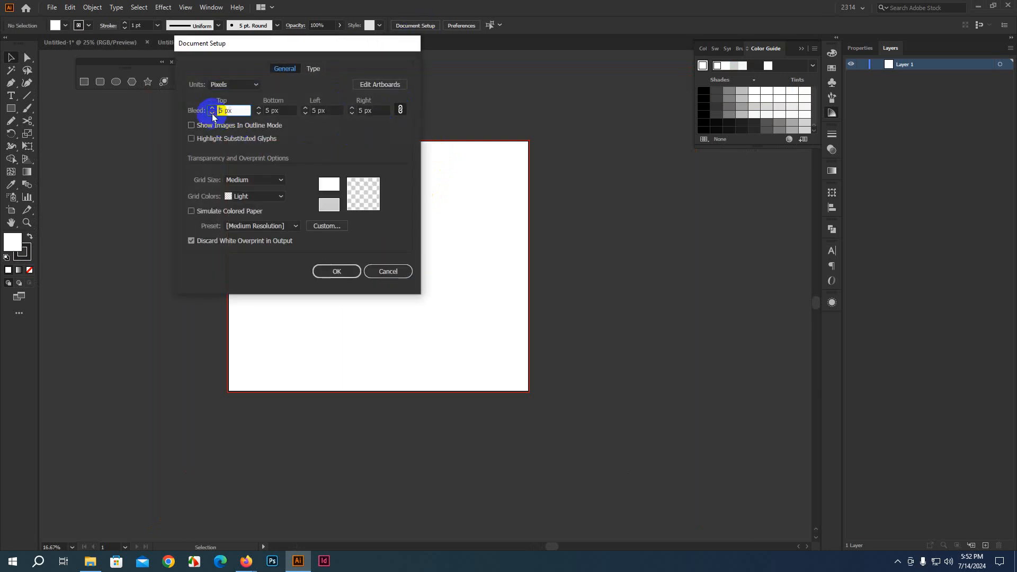
{"action": "left_click", "coordinate": [338, 271]}
{"action": "scroll", "coordinate": [452, 227], "scroll_direction": "down", "scroll_amount": 2}
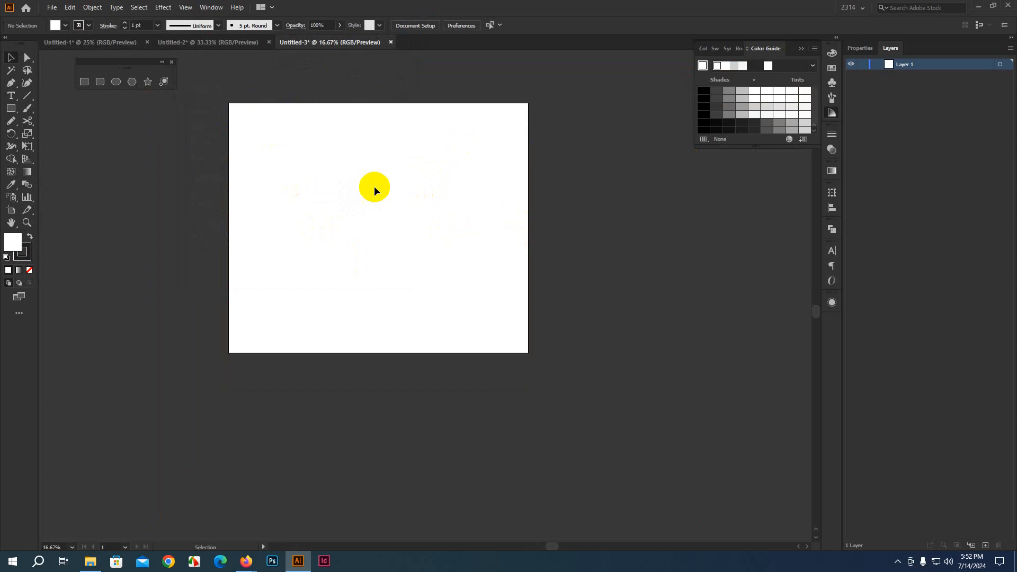
{"action": "scroll", "coordinate": [230, 165], "scroll_direction": "up", "scroll_amount": 1}
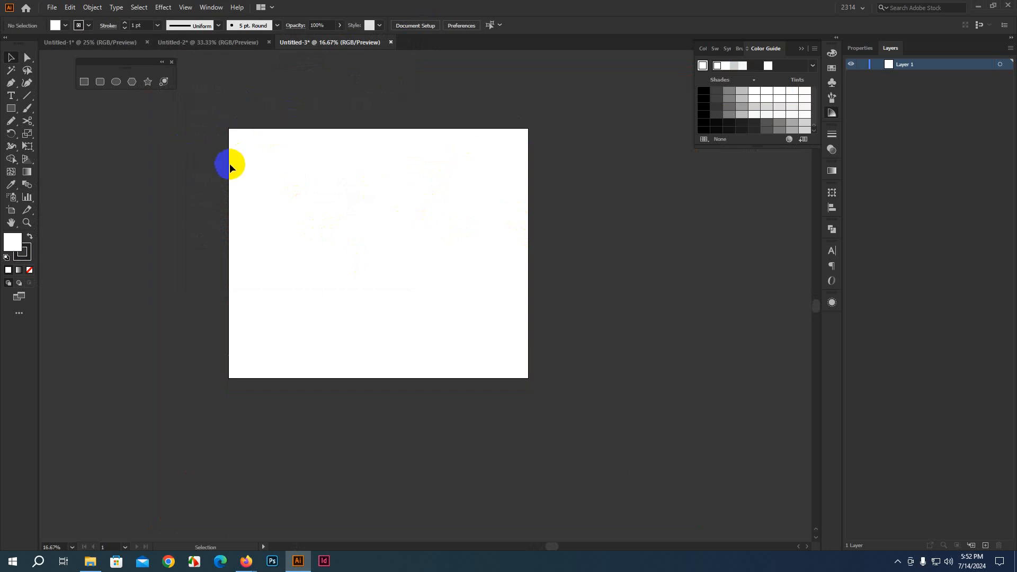
Step: Try placing a copy of the unclipped yellow flyer in Untitled-3 and enlarging it to about 932 × 1307 px
{"action": "left_click", "coordinate": [214, 48]}
{"action": "left_click_drag", "start_coordinate": [152, 145], "coordinate": [322, 437]}
{"action": "left_click_drag", "start_coordinate": [286, 343], "coordinate": [385, 287]}
{"action": "scroll", "coordinate": [382, 289], "scroll_direction": "up", "scroll_amount": 2}
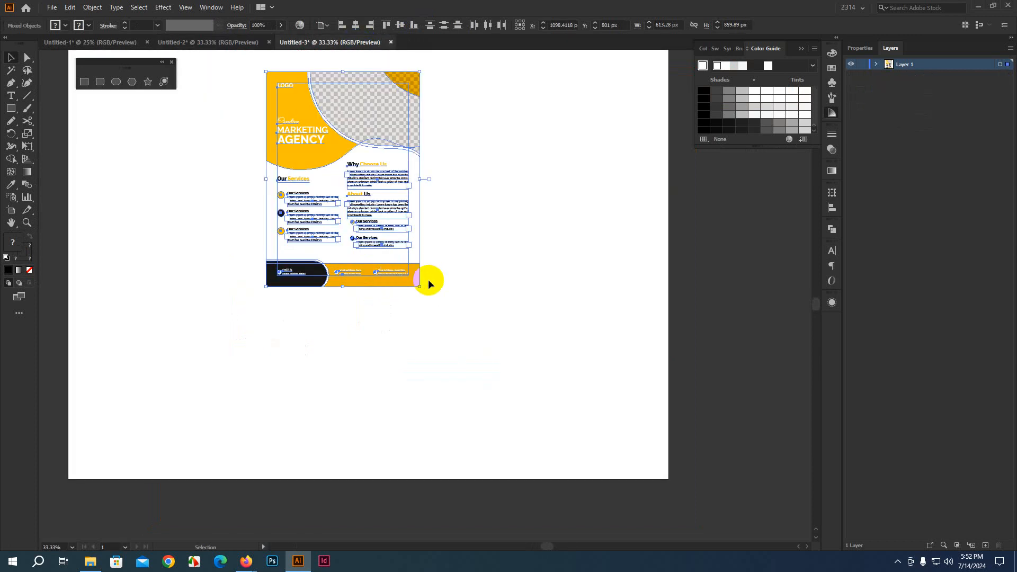
{"action": "scroll", "coordinate": [427, 278], "scroll_direction": "down", "scroll_amount": 1}
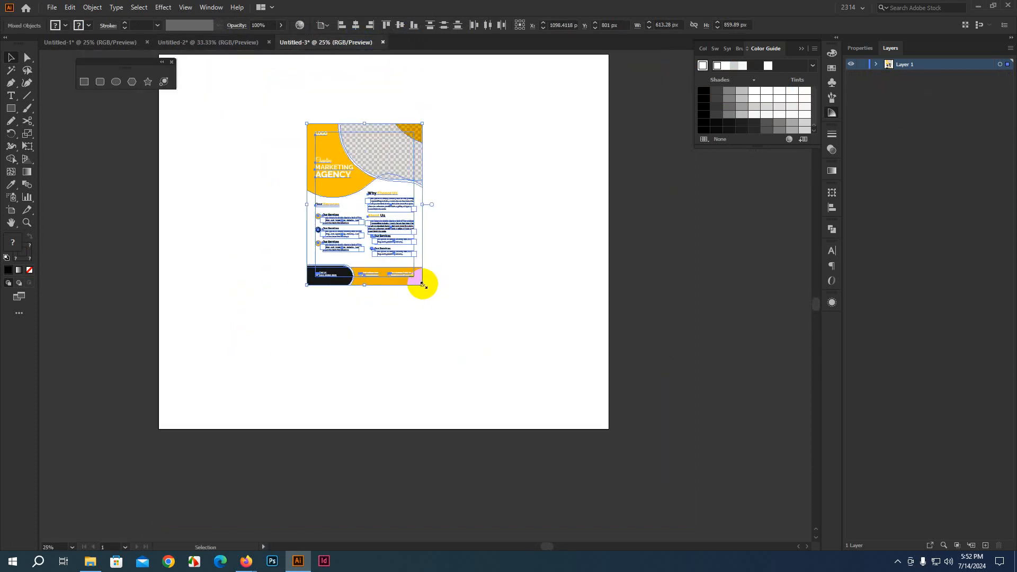
{"action": "left_click_drag", "start_coordinate": [423, 285], "coordinate": [452, 327]}
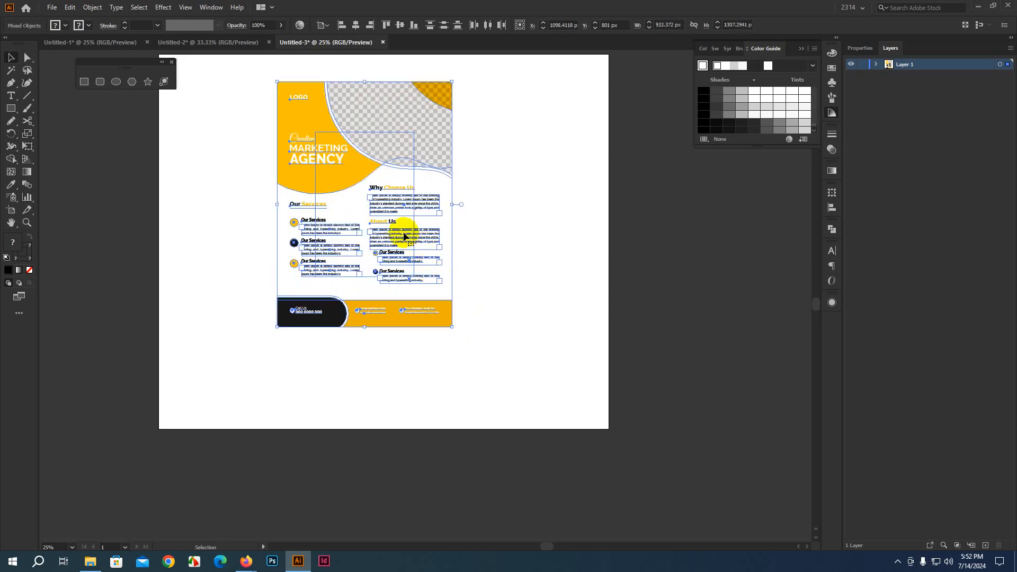
{"action": "left_click_drag", "start_coordinate": [403, 233], "coordinate": [407, 251]}
{"action": "left_click", "coordinate": [639, 294]}
{"action": "left_click_drag", "start_coordinate": [661, 295], "coordinate": [584, 288]}
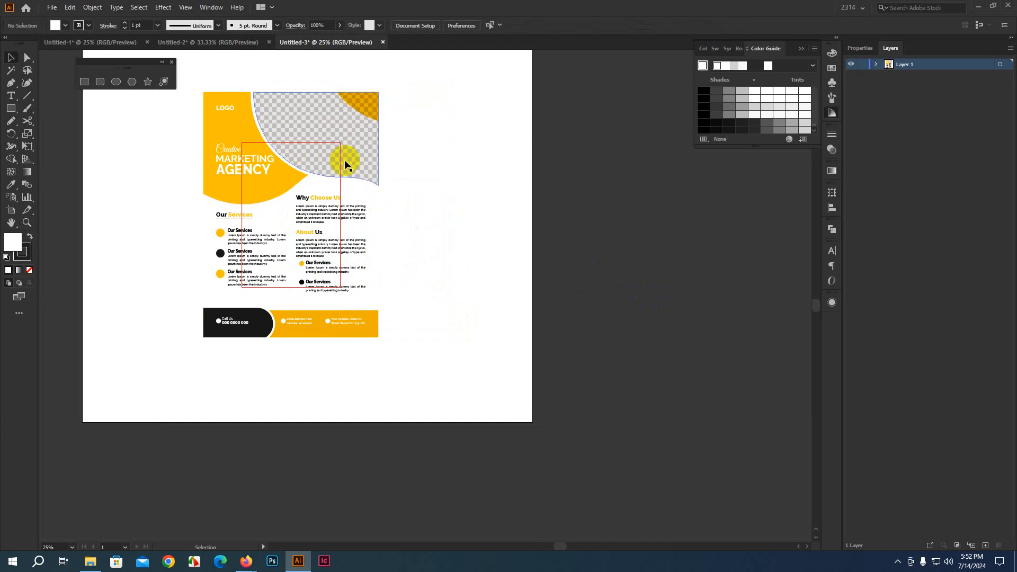
Step: Undo the moving, scaling and placement of the yellow flyer in Untitled-3
{"action": "key", "text": "ctrl+z"}
{"action": "key", "text": "ctrl+z"}
{"action": "key", "text": "ctrl+z"}
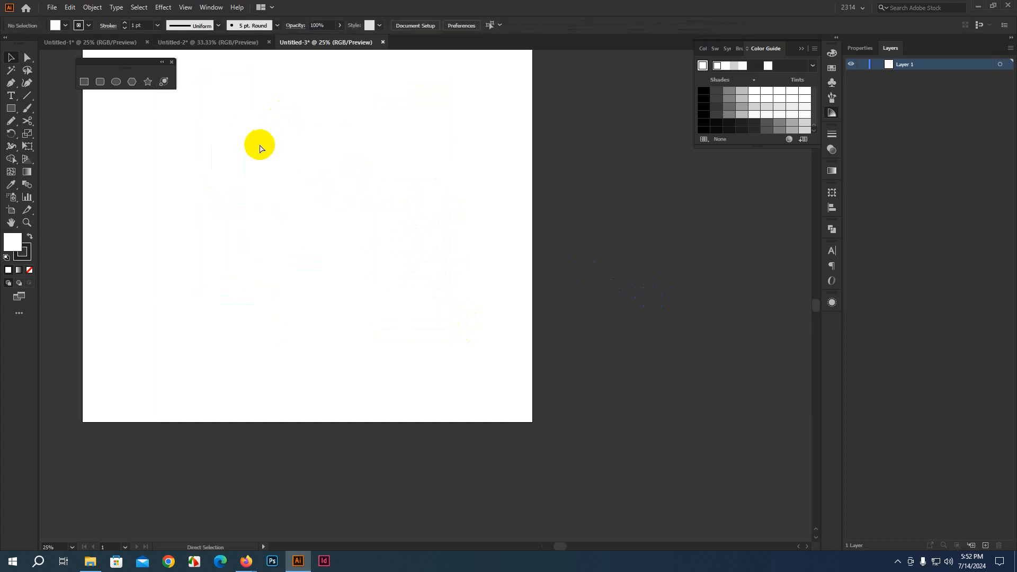
Step: In Untitled-2, draw an 8.2677 × 11.6929 in rectangle over the yellow flyer, matching its artboard edges
{"action": "left_click", "coordinate": [247, 43]}
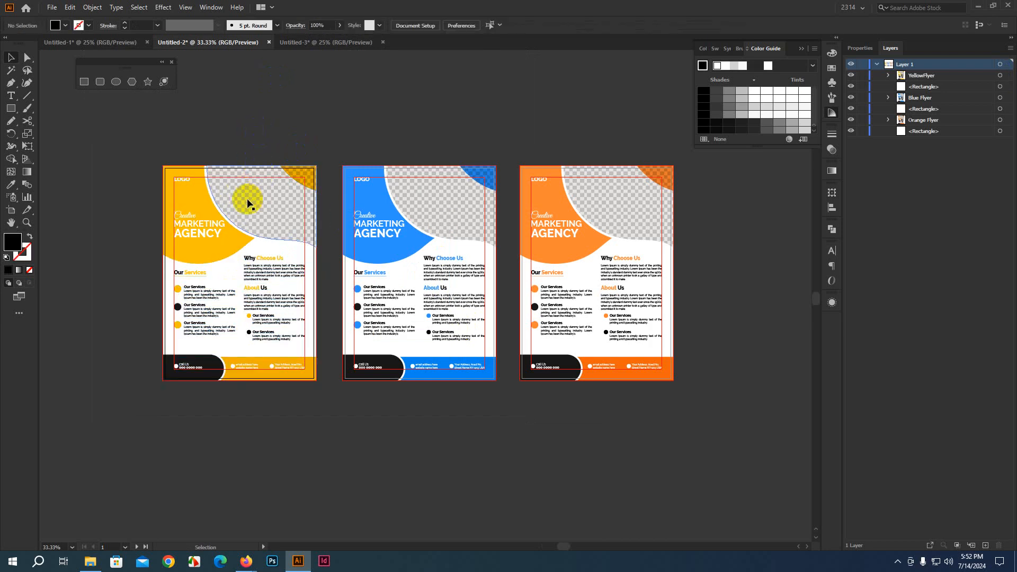
{"action": "scroll", "coordinate": [237, 197], "scroll_direction": "up", "scroll_amount": 2}
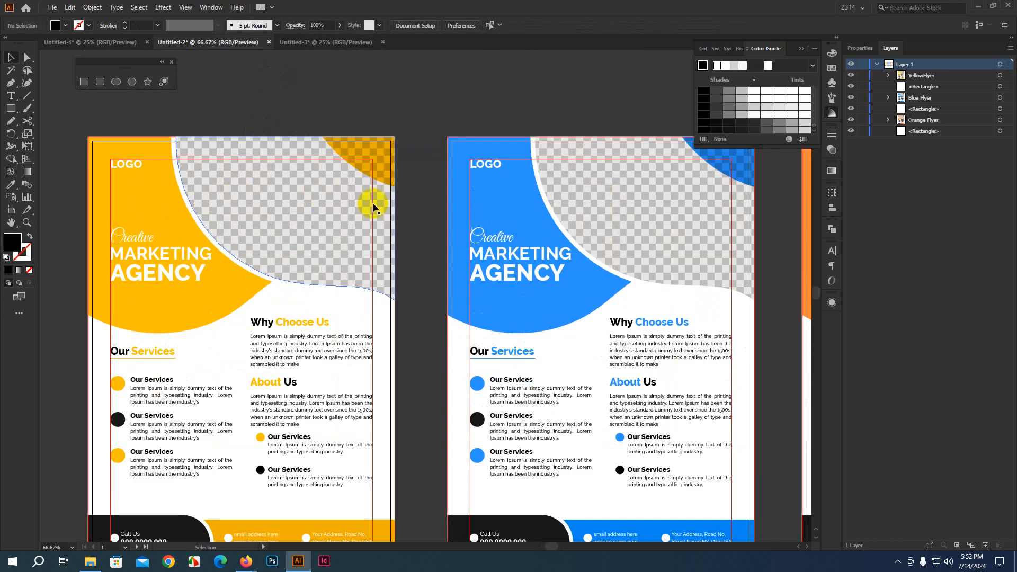
{"action": "left_click_drag", "start_coordinate": [404, 195], "coordinate": [452, 166]}
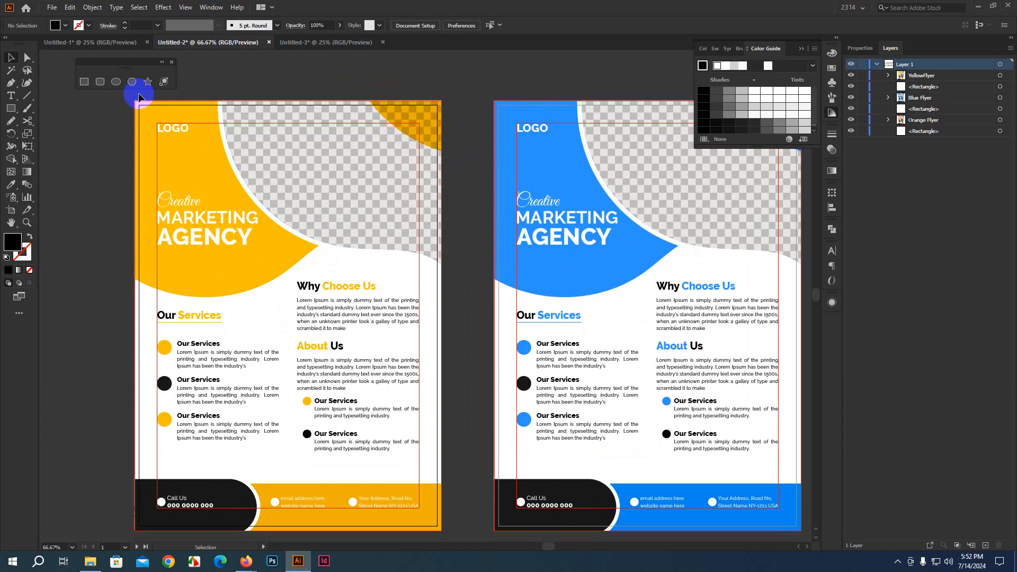
{"action": "left_click", "coordinate": [89, 82]}
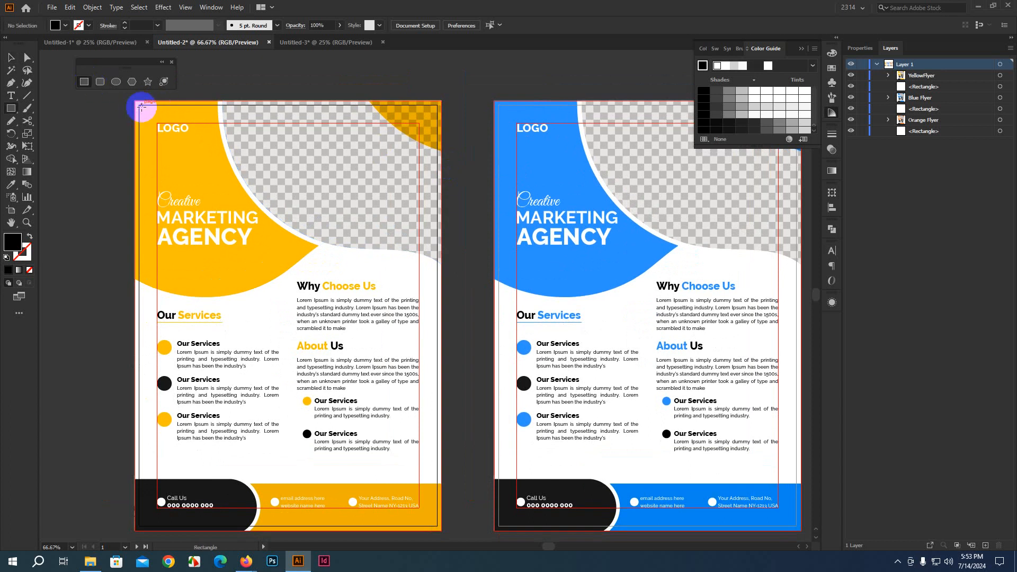
{"action": "left_click_drag", "start_coordinate": [139, 105], "coordinate": [437, 526]}
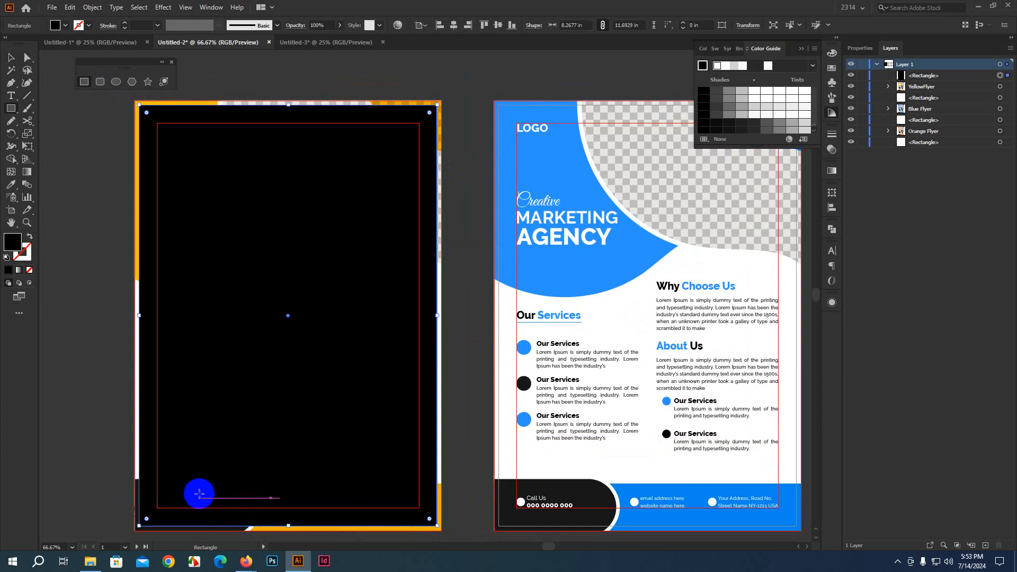
Step: Clip the yellow flyer and its background with the new rectangle, then place a copy of the clipped flyer in Untitled-3
{"action": "left_click", "coordinate": [10, 58]}
{"action": "left_click", "coordinate": [79, 143]}
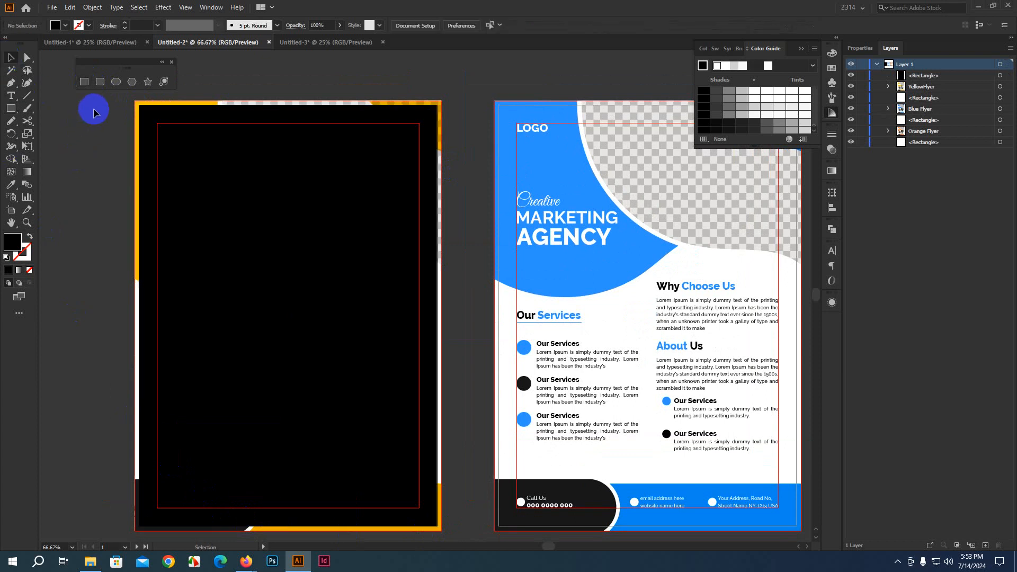
{"action": "left_click_drag", "start_coordinate": [102, 101], "coordinate": [455, 532]}
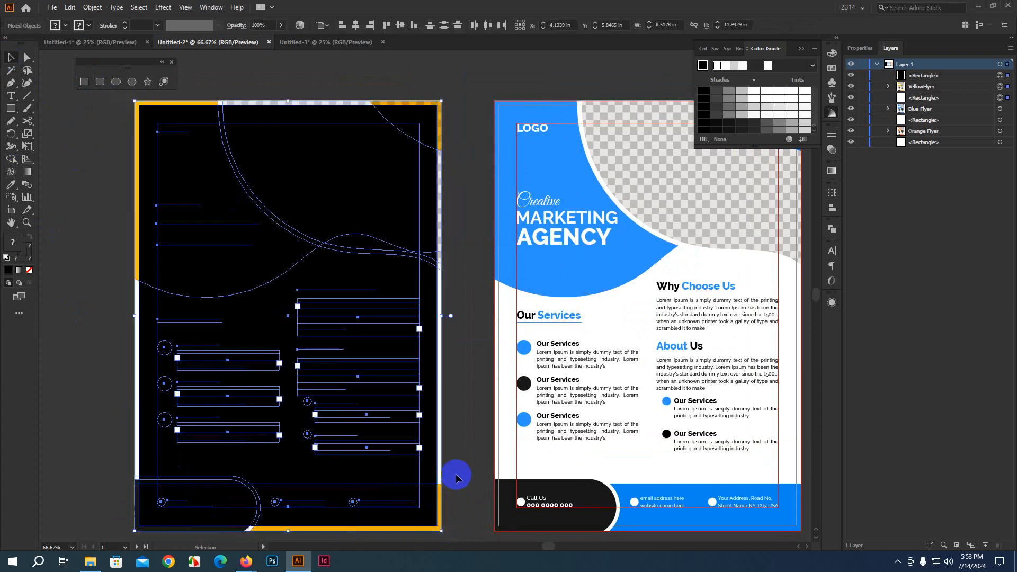
{"action": "key", "text": "ctrl+7"}
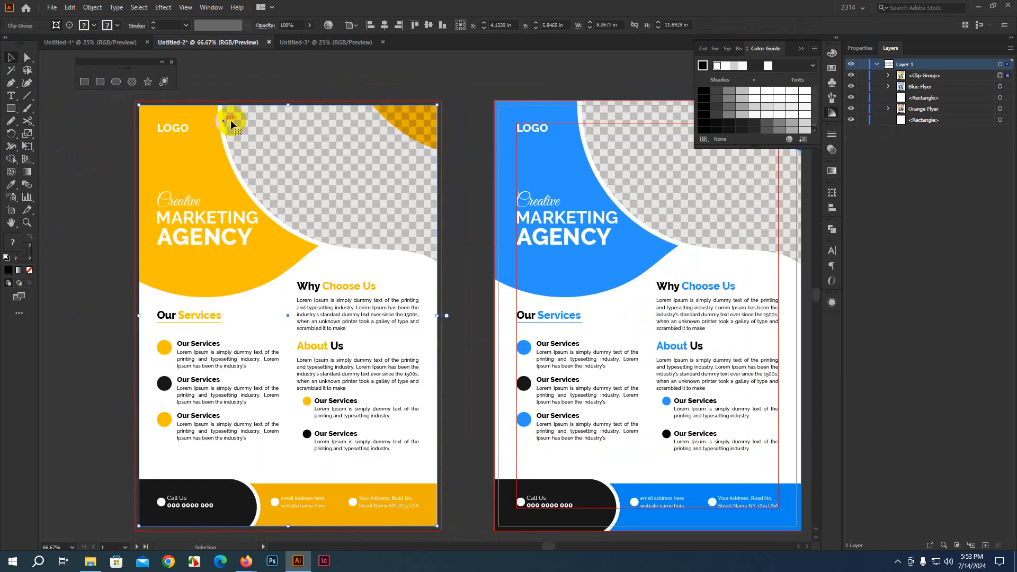
{"action": "left_click_drag", "start_coordinate": [204, 157], "coordinate": [311, 185]}
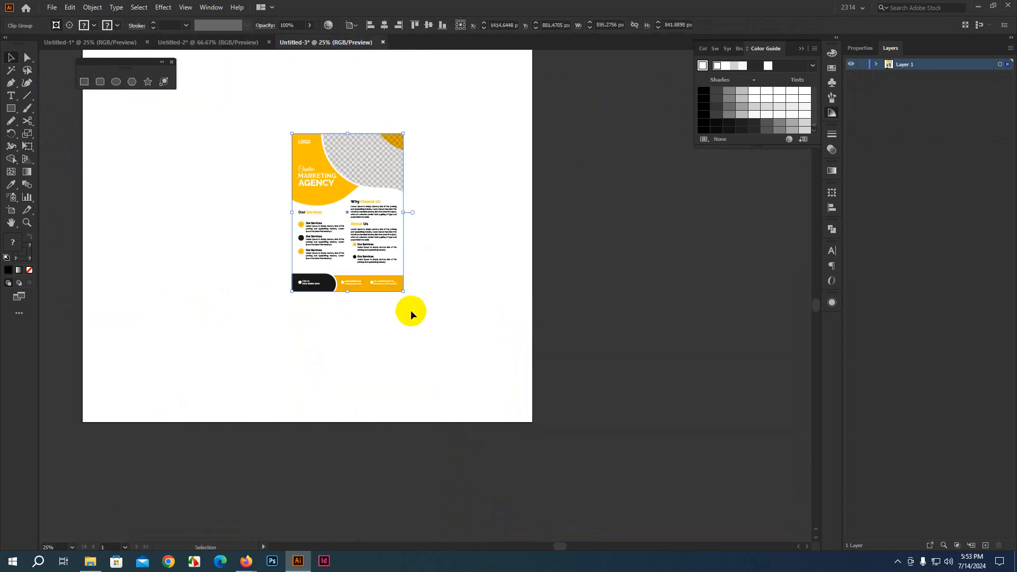
Step: Enlarge the clipped yellow flyer to about 1002 × 1417 px and reposition it to about X 1179, Y 969 px on the artboard
{"action": "left_click_drag", "start_coordinate": [403, 293], "coordinate": [490, 318]}
{"action": "left_click", "coordinate": [593, 357]}
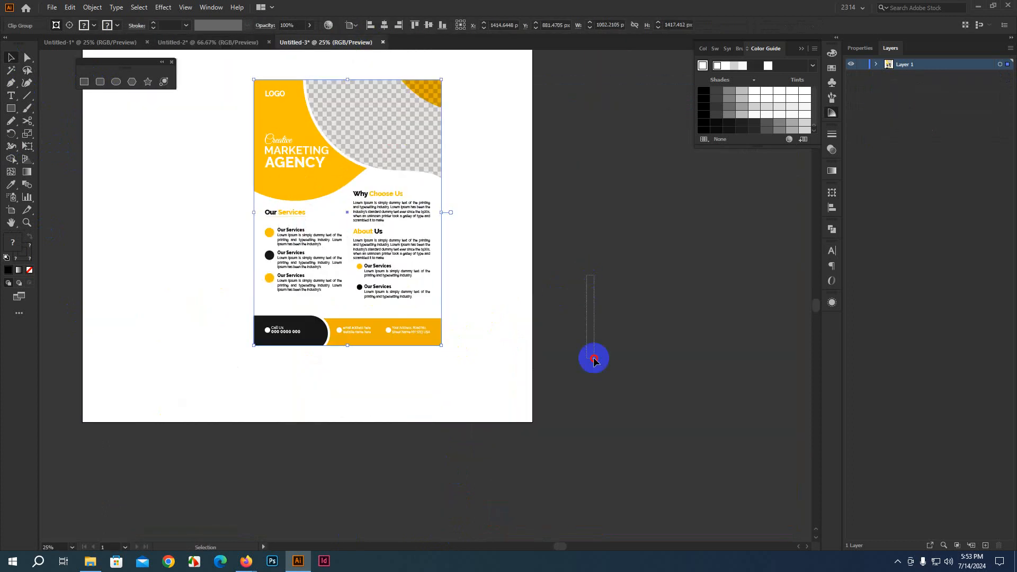
{"action": "left_click_drag", "start_coordinate": [510, 273], "coordinate": [568, 402]}
{"action": "left_click_drag", "start_coordinate": [434, 379], "coordinate": [384, 394]}
{"action": "scroll", "coordinate": [497, 336], "scroll_direction": "down", "scroll_amount": 6}
{"action": "left_click_drag", "start_coordinate": [359, 344], "coordinate": [365, 343]}
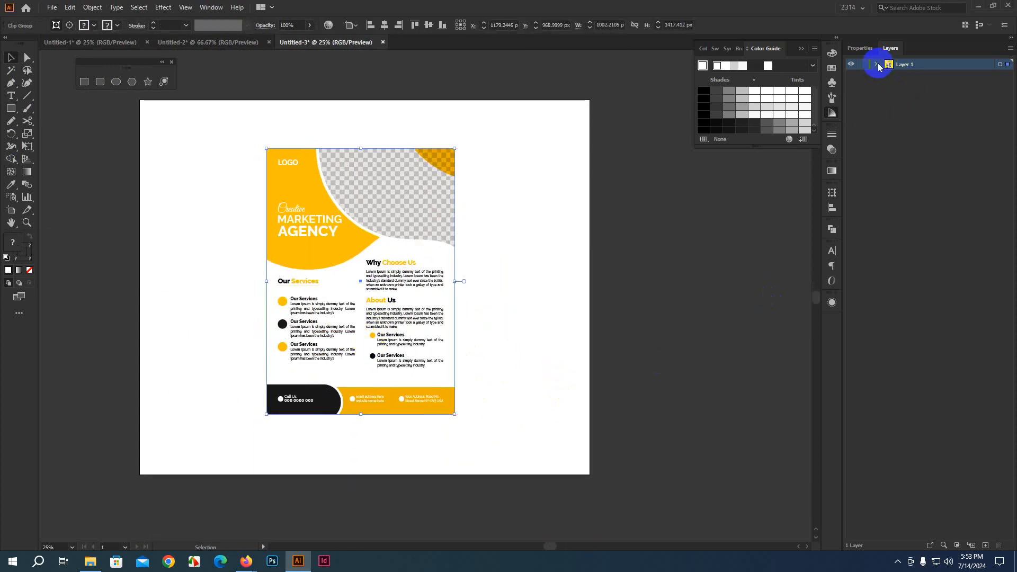
Step: Add a new layer and place it beneath Layer 1
{"action": "left_click", "coordinate": [985, 546]}
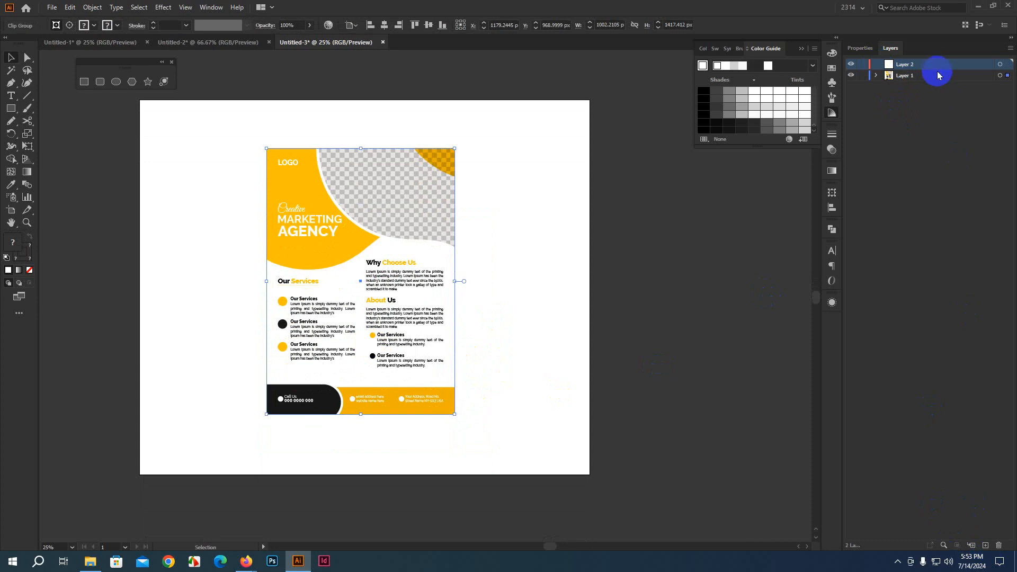
{"action": "left_click_drag", "start_coordinate": [937, 69], "coordinate": [930, 90]}
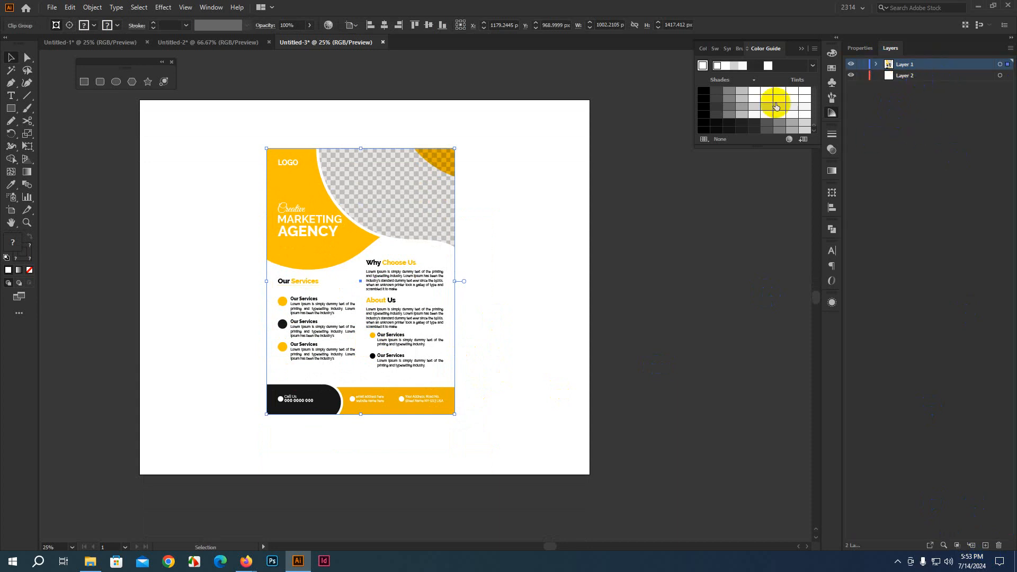
{"action": "left_click", "coordinate": [655, 287]}
{"action": "left_click_drag", "start_coordinate": [575, 413], "coordinate": [519, 335]}
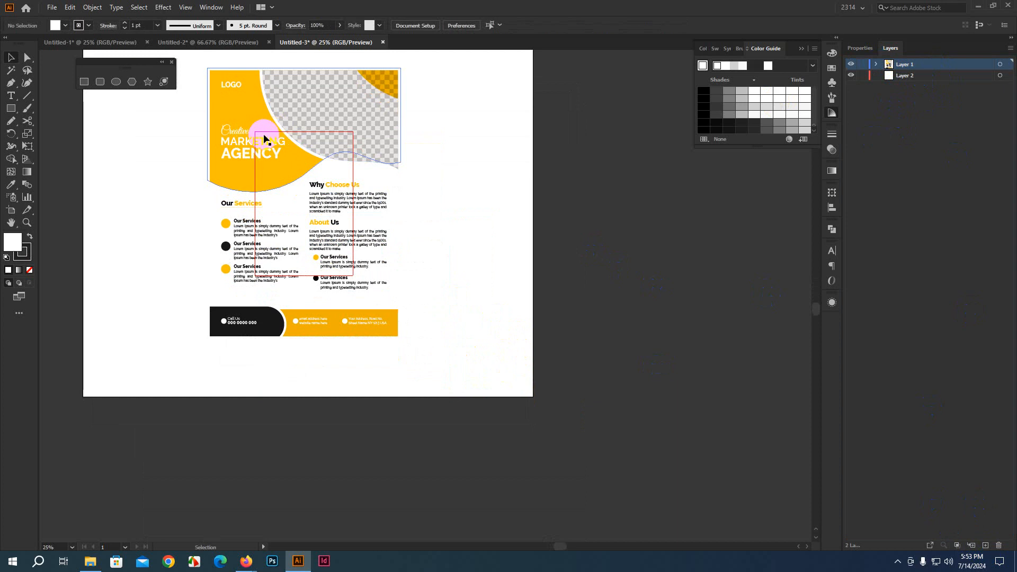
Step: Delete the unclipped background rectangle beneath YellowFlyer inside Layer 1's clip group
{"action": "left_click", "coordinate": [876, 64]}
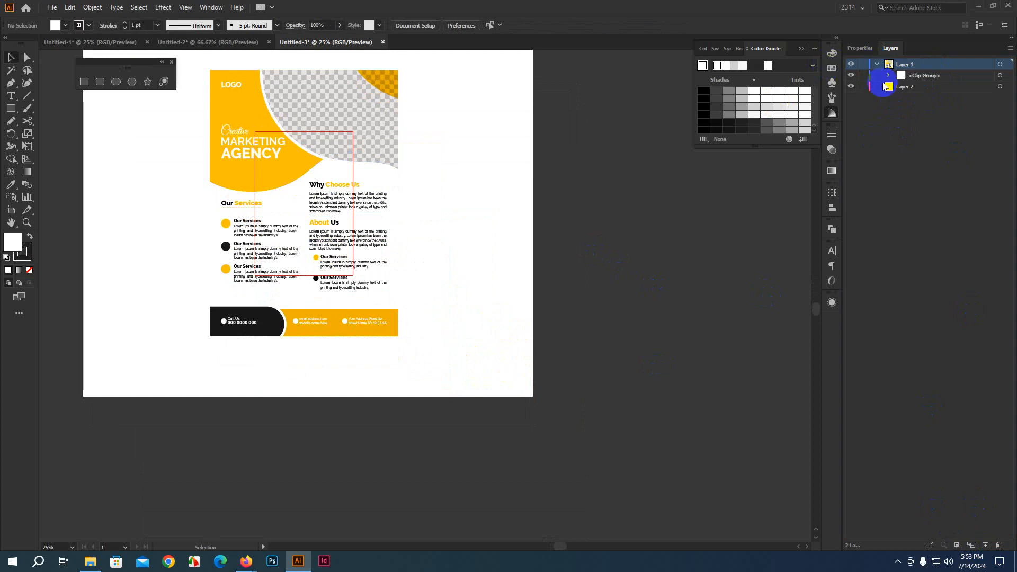
{"action": "left_click", "coordinate": [888, 75]}
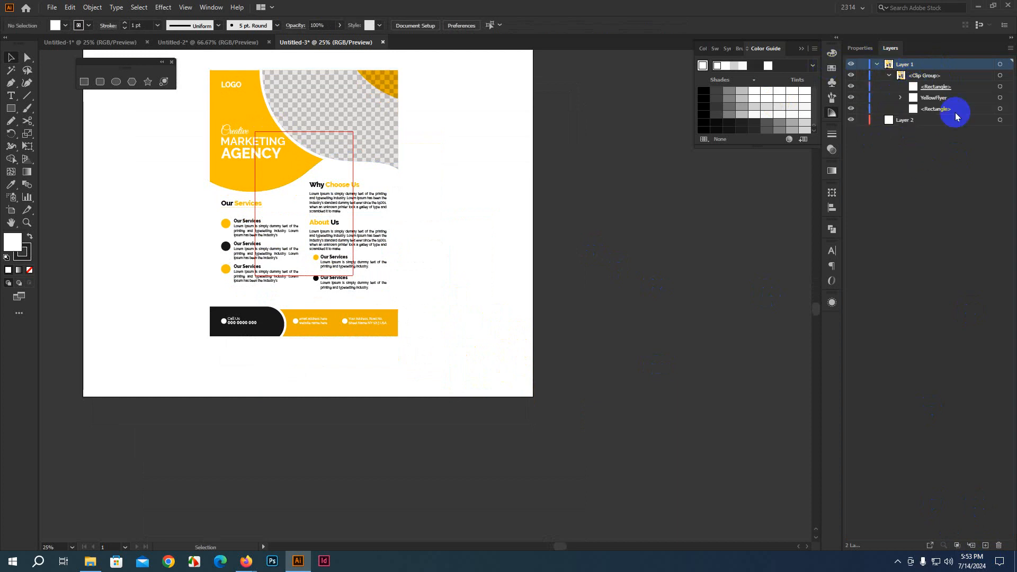
{"action": "left_click", "coordinate": [1003, 109]}
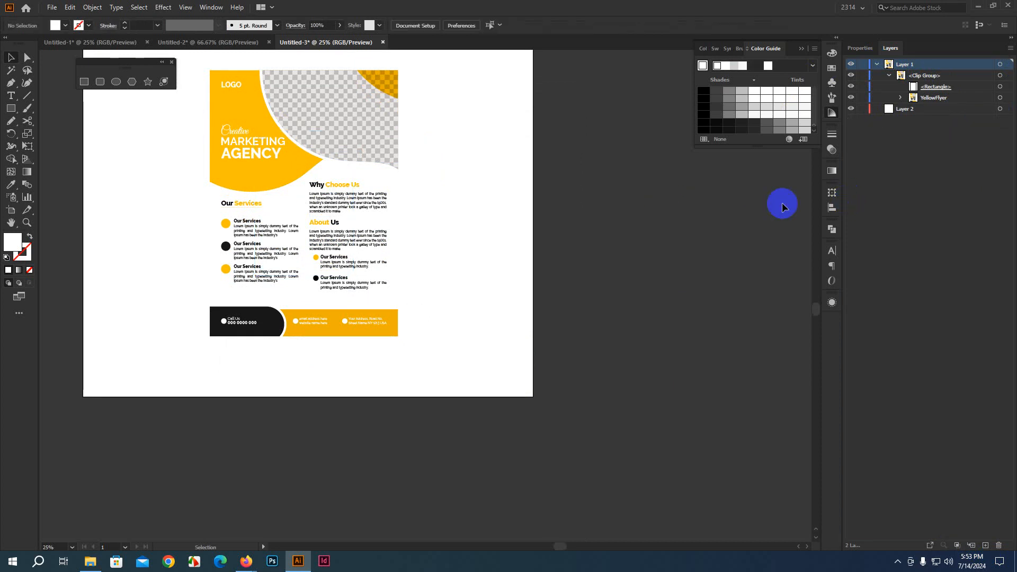
{"action": "key", "text": "Delete"}
{"action": "scroll", "coordinate": [282, 226], "scroll_direction": "up", "scroll_amount": 1}
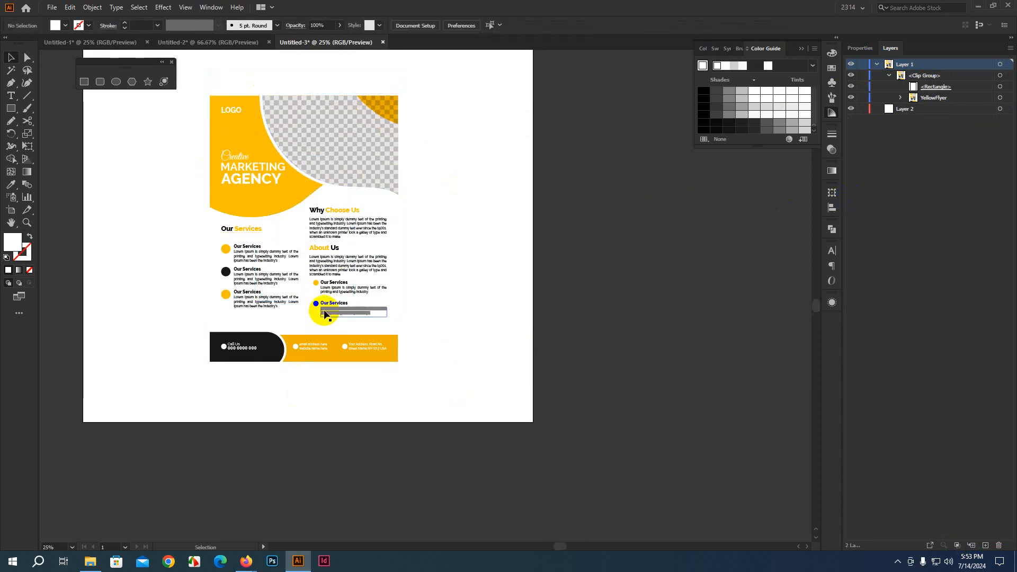
{"action": "scroll", "coordinate": [325, 257], "scroll_direction": "up", "scroll_amount": 1}
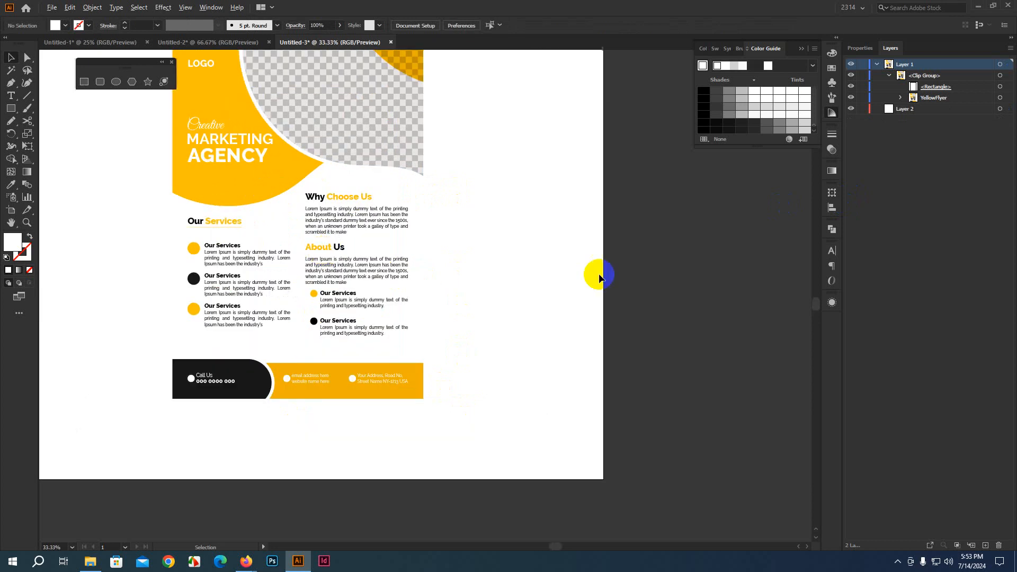
{"action": "left_click_drag", "start_coordinate": [692, 265], "coordinate": [711, 344]}
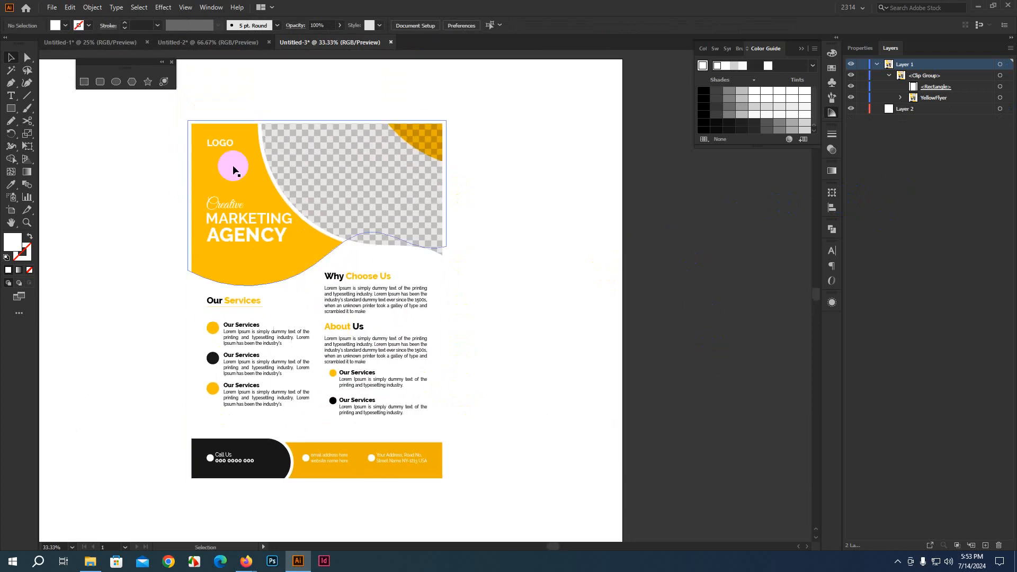
{"action": "scroll", "coordinate": [350, 167], "scroll_direction": "down", "scroll_amount": 3}
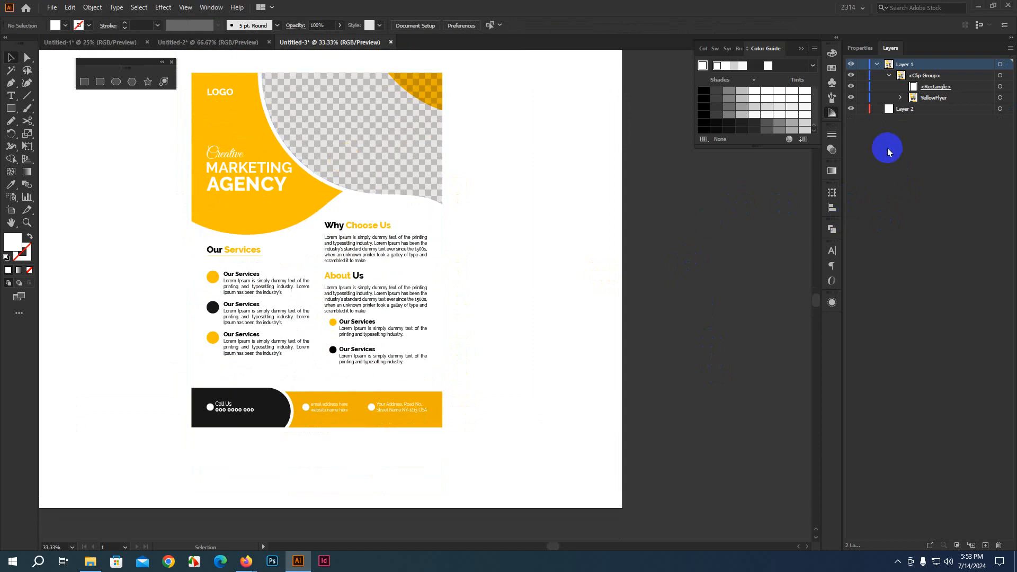
Step: On Layer 2, draw a 2400 × 2000 px rectangle covering the whole artboard behind the flyer
{"action": "left_click", "coordinate": [900, 109]}
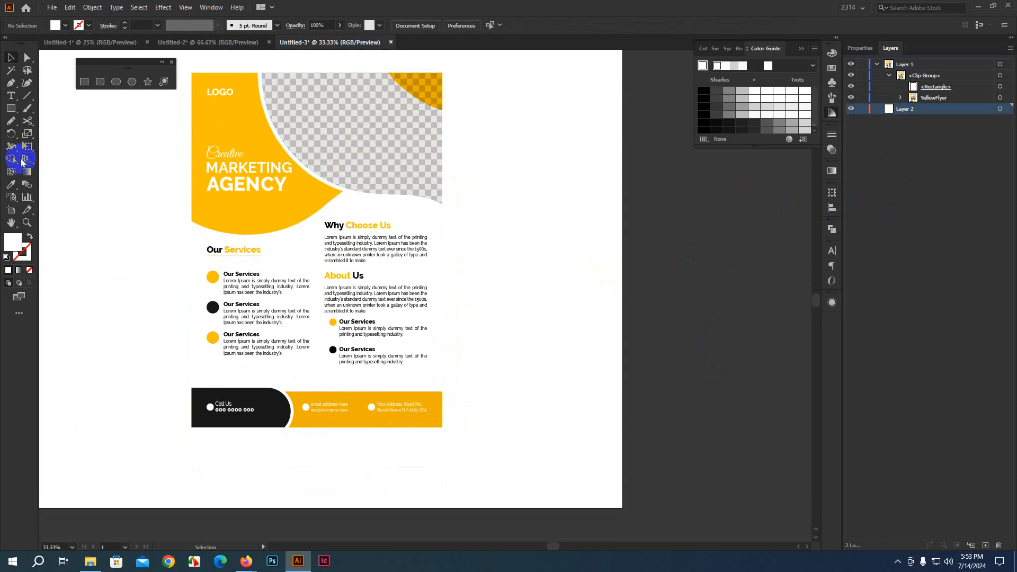
{"action": "left_click", "coordinate": [11, 108]}
{"action": "scroll", "coordinate": [114, 257], "scroll_direction": "down", "scroll_amount": 3}
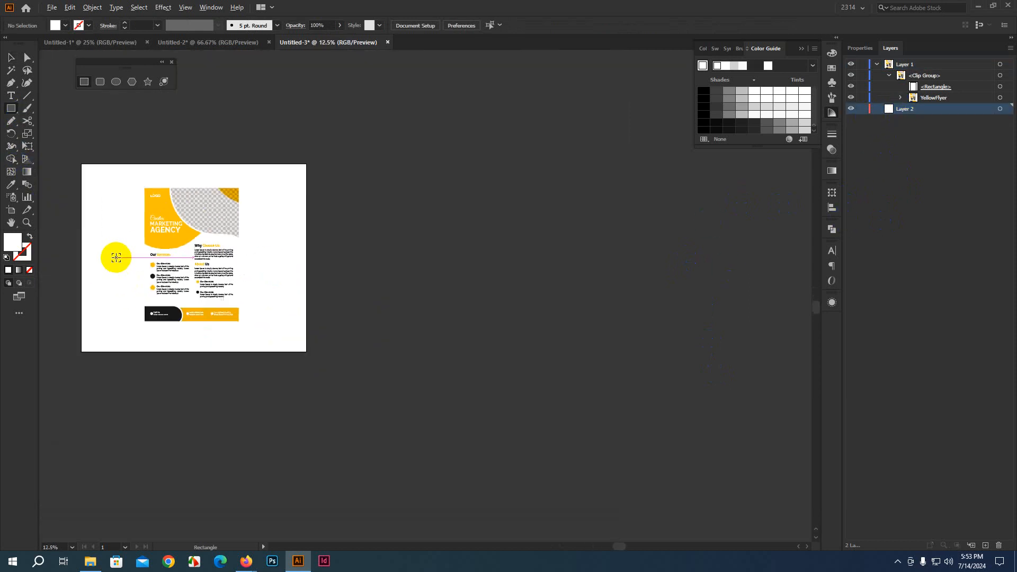
{"action": "left_click_drag", "start_coordinate": [82, 164], "coordinate": [307, 352]}
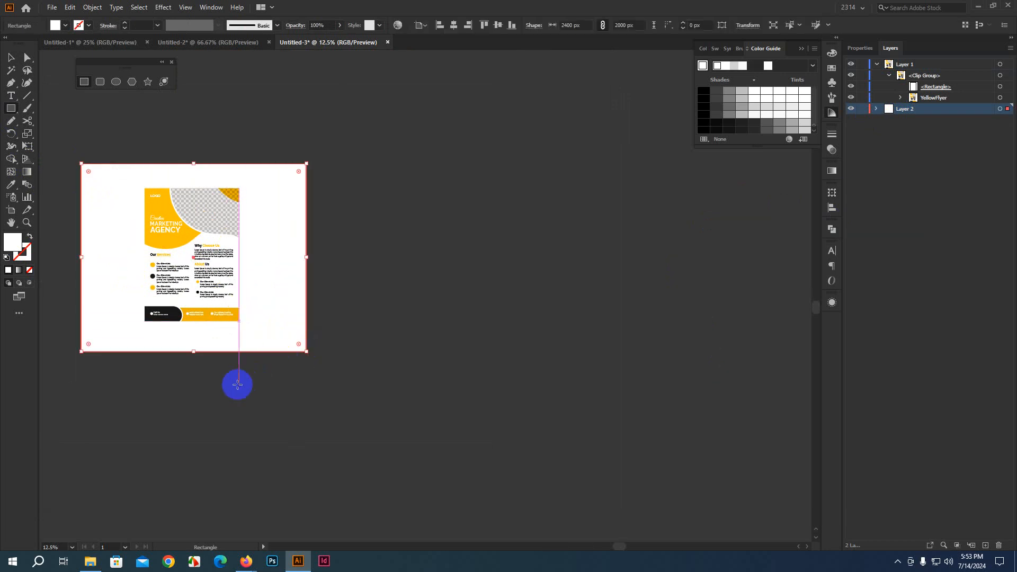
{"action": "scroll", "coordinate": [176, 344], "scroll_direction": "up", "scroll_amount": 2}
Step: Fill the background rectangle with light grey CECECE
{"action": "double_click", "coordinate": [13, 242]}
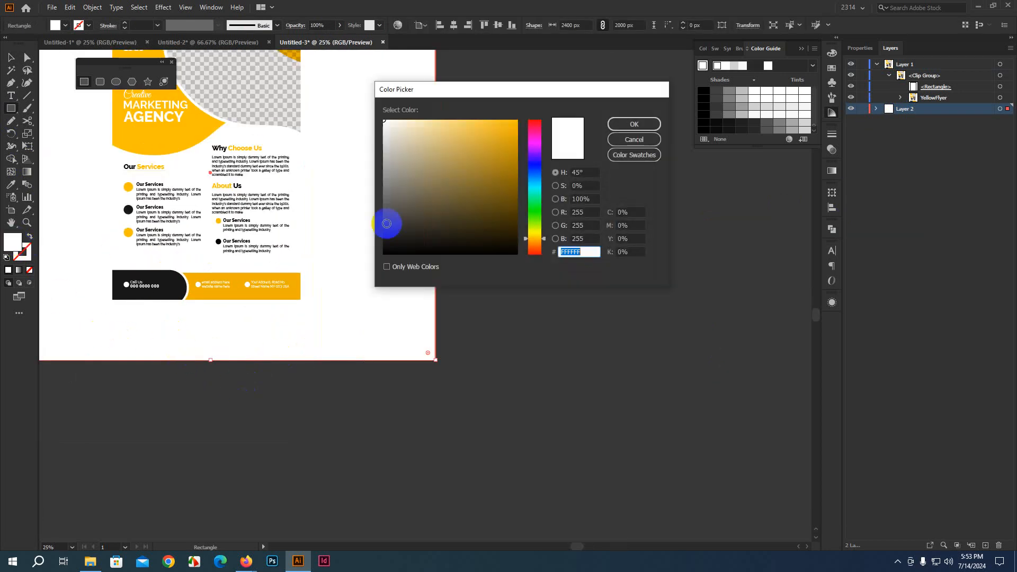
{"action": "left_click", "coordinate": [397, 168]}
{"action": "left_click_drag", "start_coordinate": [398, 168], "coordinate": [364, 143]}
{"action": "left_click", "coordinate": [634, 124]}
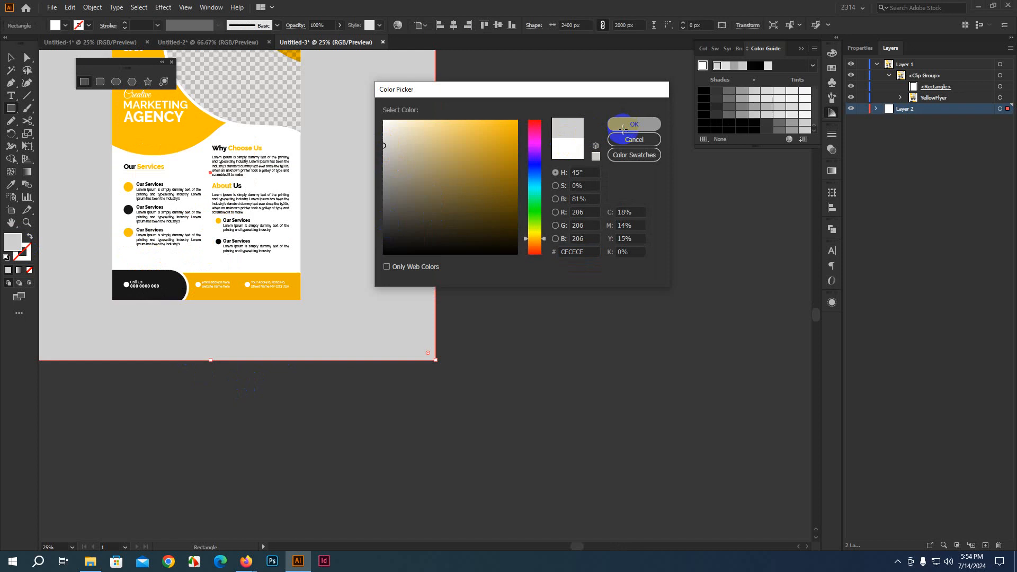
{"action": "left_click_drag", "start_coordinate": [428, 270], "coordinate": [527, 368]}
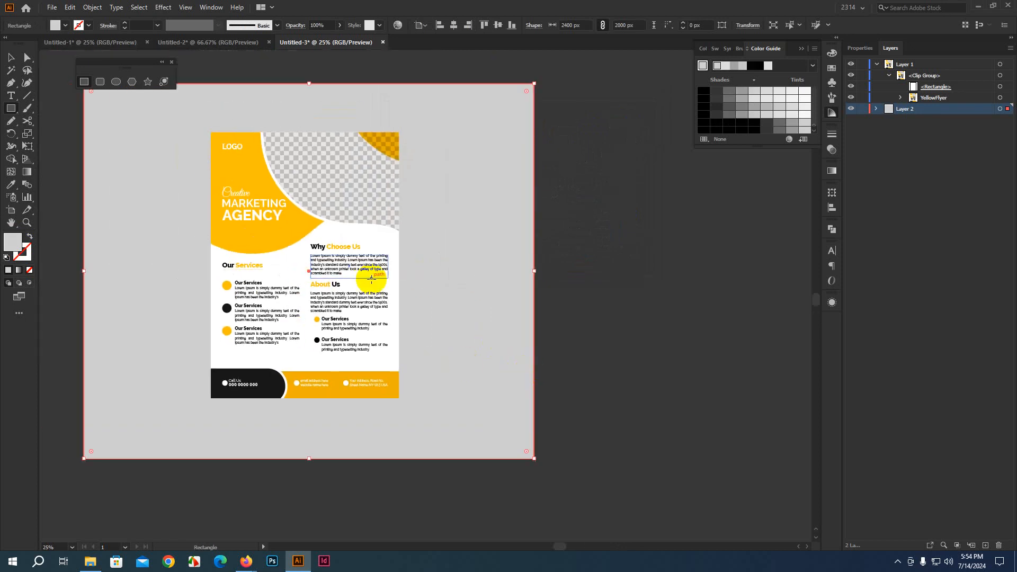
Step: Darken the background rectangle's fill to a medium grey
{"action": "double_click", "coordinate": [13, 242]}
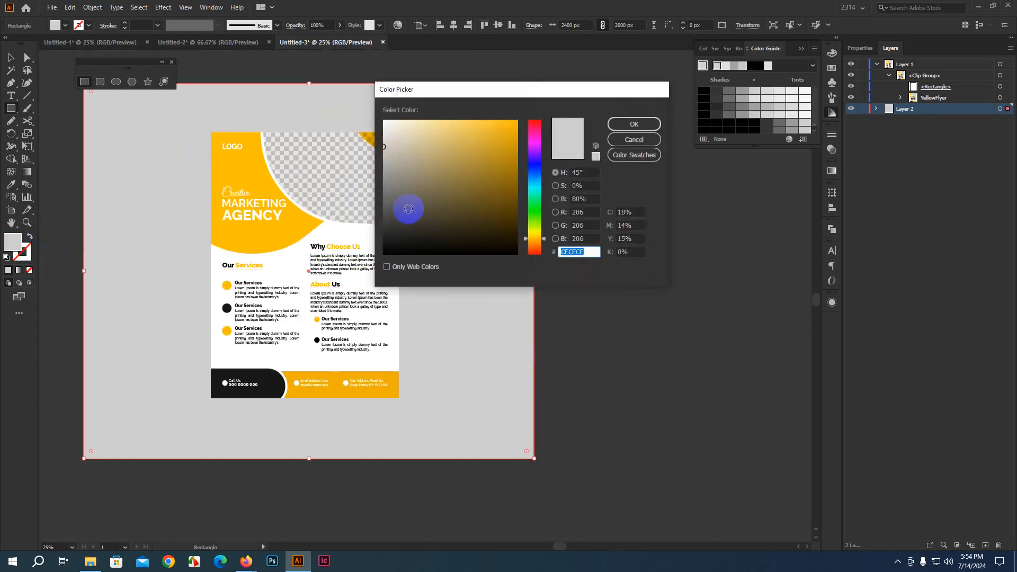
{"action": "mouse_move", "coordinate": [440, 128]}
{"action": "left_mouse_down"}
{"action": "mouse_move", "coordinate": [421, 114]}
{"action": "mouse_move", "coordinate": [363, 222]}
{"action": "mouse_move", "coordinate": [371, 188]}
{"action": "mouse_move", "coordinate": [386, 182]}
{"action": "left_mouse_up"}
{"action": "left_click", "coordinate": [633, 124]}
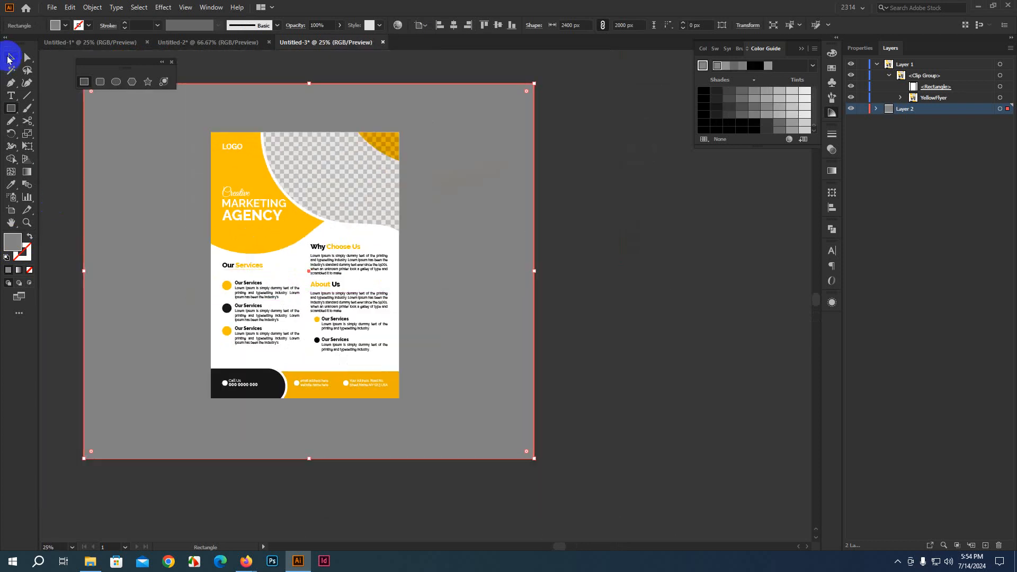
{"action": "left_click", "coordinate": [10, 57]}
{"action": "left_click", "coordinate": [626, 282]}
Step: Move the yellow flyer up to about Y 862 px on the grey background
{"action": "left_click_drag", "start_coordinate": [353, 375], "coordinate": [352, 361]}
{"action": "left_click", "coordinate": [694, 369]}
{"action": "left_click_drag", "start_coordinate": [651, 369], "coordinate": [684, 408]}
{"action": "left_click_drag", "start_coordinate": [366, 356], "coordinate": [364, 351]}
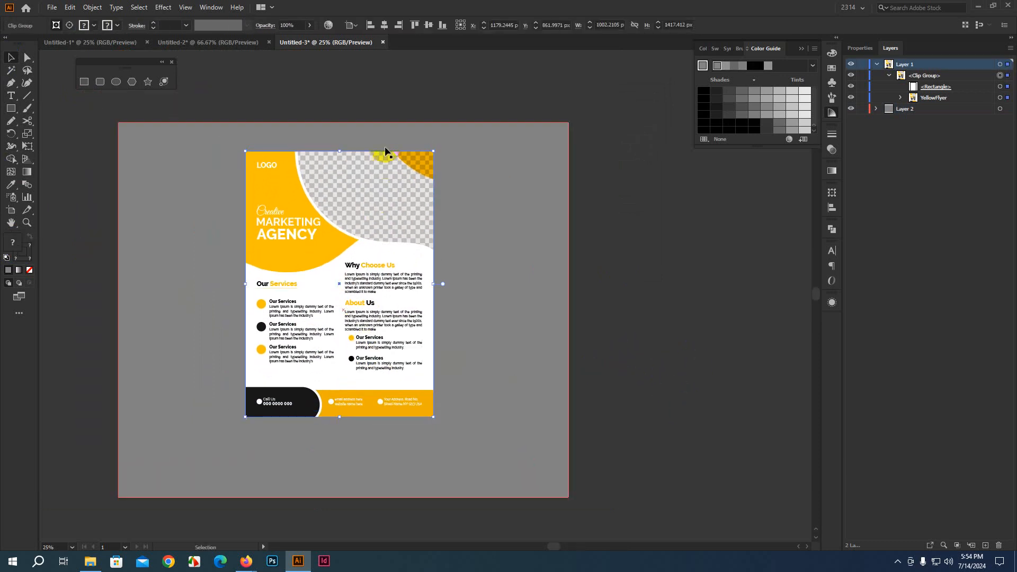
Step: Try to shorten the grey background rectangle from its top edge and undo the change
{"action": "left_click", "coordinate": [343, 122]}
{"action": "left_click_drag", "start_coordinate": [344, 123], "coordinate": [348, 263]}
{"action": "key", "text": "ctrl+z"}
{"action": "key", "text": "a"}
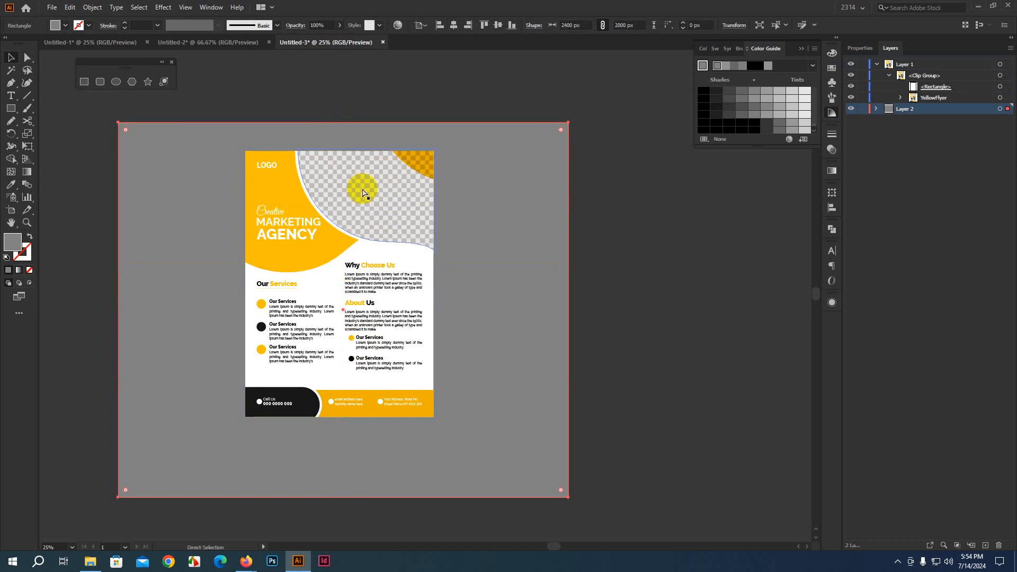
{"action": "key", "text": "v"}
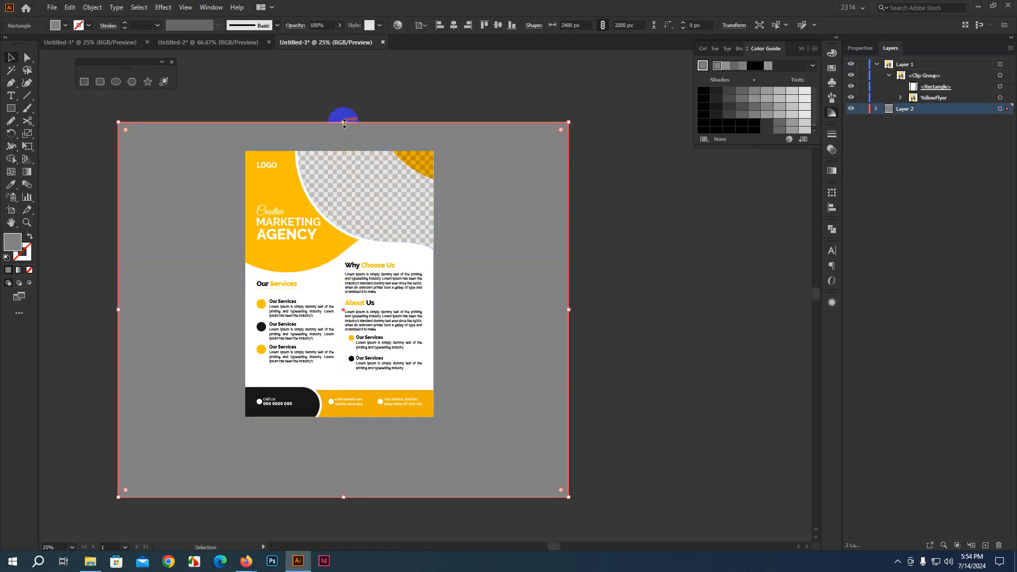
Step: Keep a medium grey copy of the rectangle over only the artboard's lower strip and fill the full rectangle behind it with E2E2E2
{"action": "left_click_drag", "start_coordinate": [344, 123], "coordinate": [341, 392]}
{"action": "key", "text": "ctrl+z"}
{"action": "double_click", "coordinate": [8, 244]}
{"action": "left_click_drag", "start_coordinate": [389, 155], "coordinate": [375, 135]}
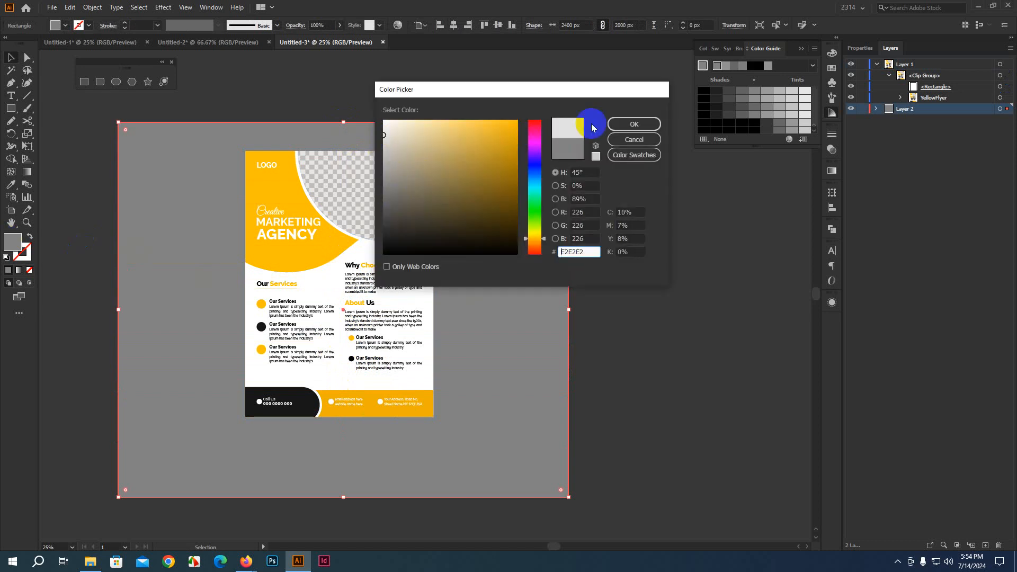
{"action": "left_click", "coordinate": [631, 124]}
{"action": "left_click", "coordinate": [571, 368]}
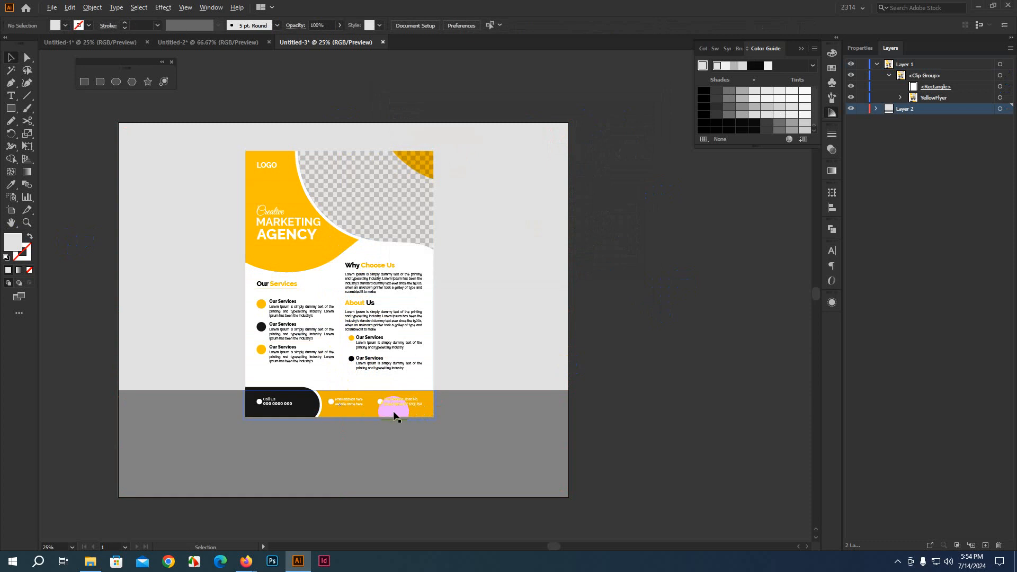
{"action": "scroll", "coordinate": [379, 409], "scroll_direction": "up", "scroll_amount": 1}
{"action": "scroll", "coordinate": [475, 409], "scroll_direction": "down", "scroll_amount": 1}
{"action": "left_click_drag", "start_coordinate": [683, 404], "coordinate": [674, 371]}
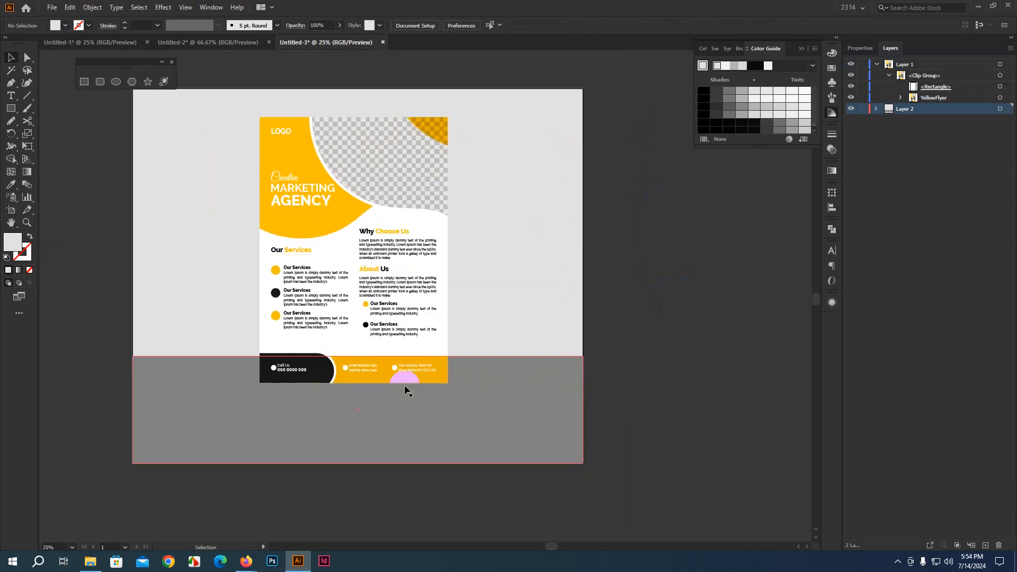
Step: Enlarge the yellow flyer to about 1090 × 1541 px and shift it down to about X 1212, Y 988 px
{"action": "left_click", "coordinate": [398, 368]}
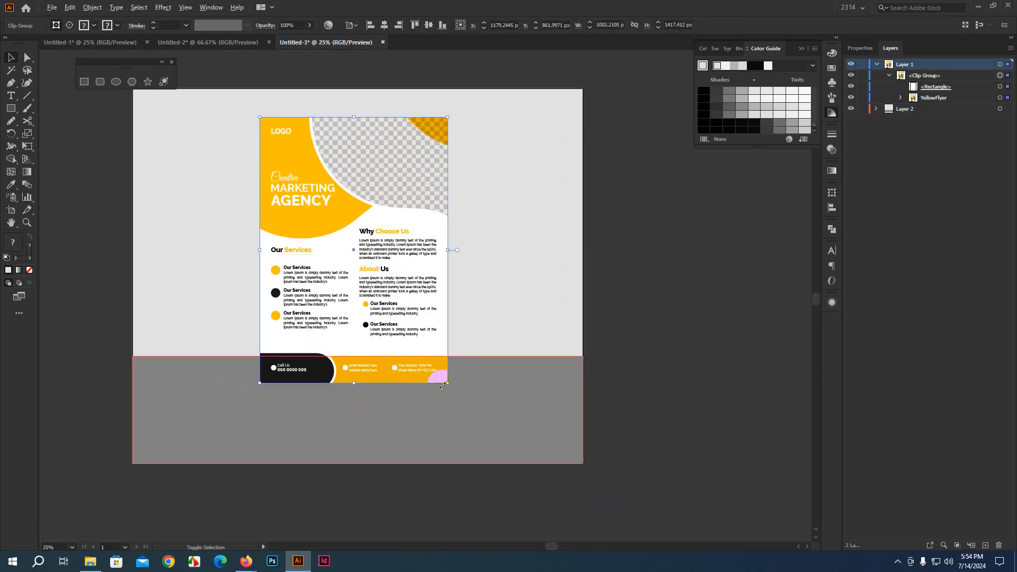
{"action": "mouse_move", "coordinate": [443, 386]}
{"action": "left_mouse_down"}
{"action": "mouse_move", "coordinate": [466, 391]}
{"action": "mouse_move", "coordinate": [451, 397]}
{"action": "left_mouse_up"}
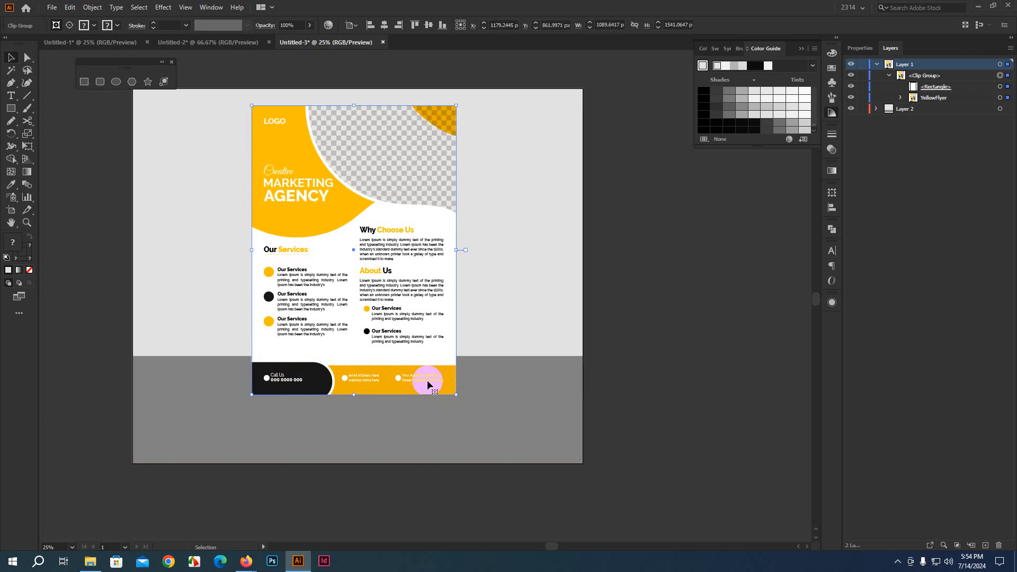
{"action": "left_click_drag", "start_coordinate": [402, 358], "coordinate": [409, 382]}
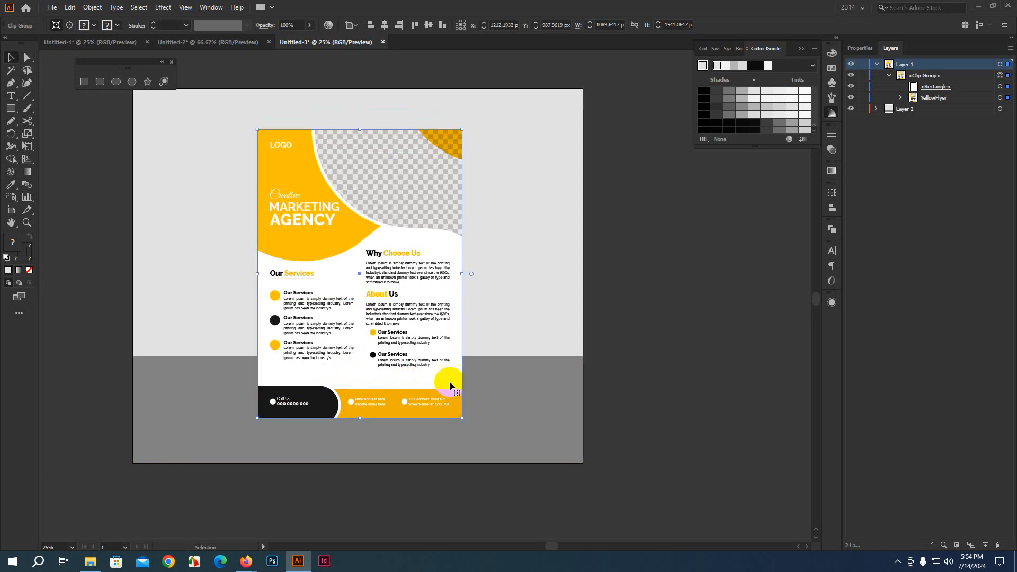
{"action": "left_click", "coordinate": [609, 404]}
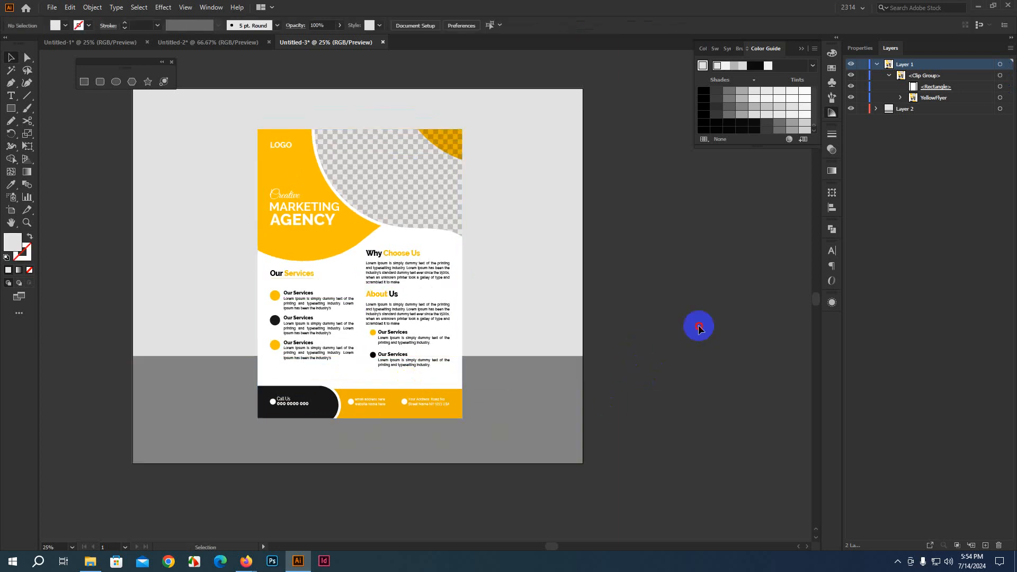
Step: Center the yellow flyer horizontally and vertically on the artboard
{"action": "left_click", "coordinate": [390, 256]}
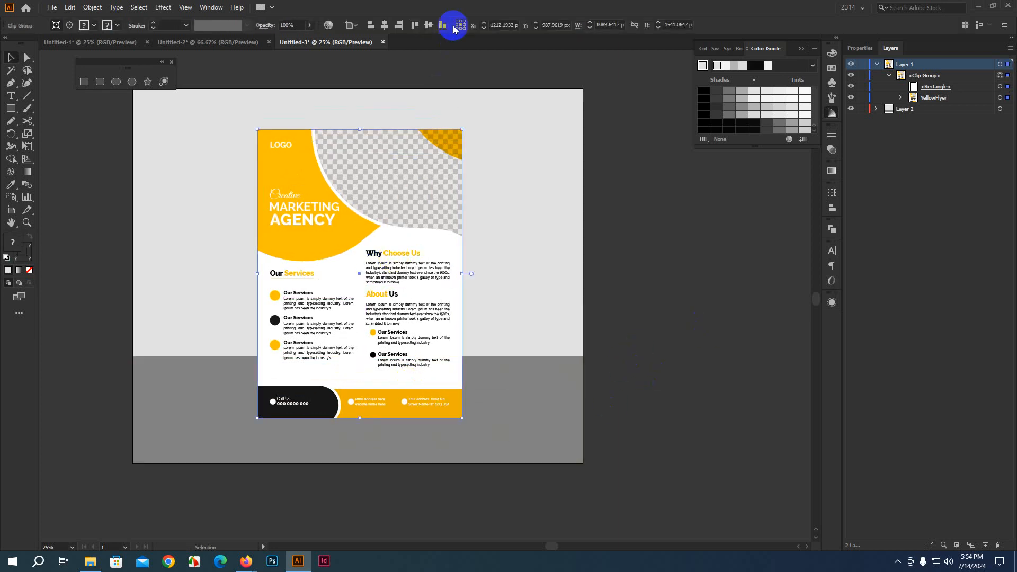
{"action": "left_click", "coordinate": [385, 28]}
{"action": "left_click", "coordinate": [426, 27]}
{"action": "left_click", "coordinate": [682, 253]}
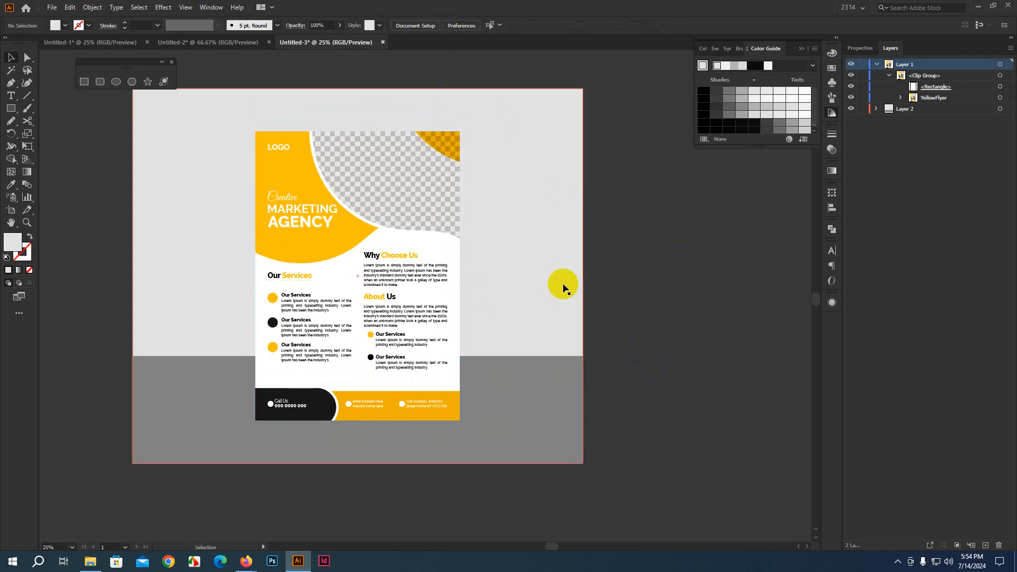
Step: Draw a rectangle about 212 × 1541 px against the yellow flyer's left edge, matching the flyer's full height
{"action": "scroll", "coordinate": [218, 432], "scroll_direction": "up", "scroll_amount": 1}
{"action": "scroll", "coordinate": [327, 452], "scroll_direction": "down", "scroll_amount": 1}
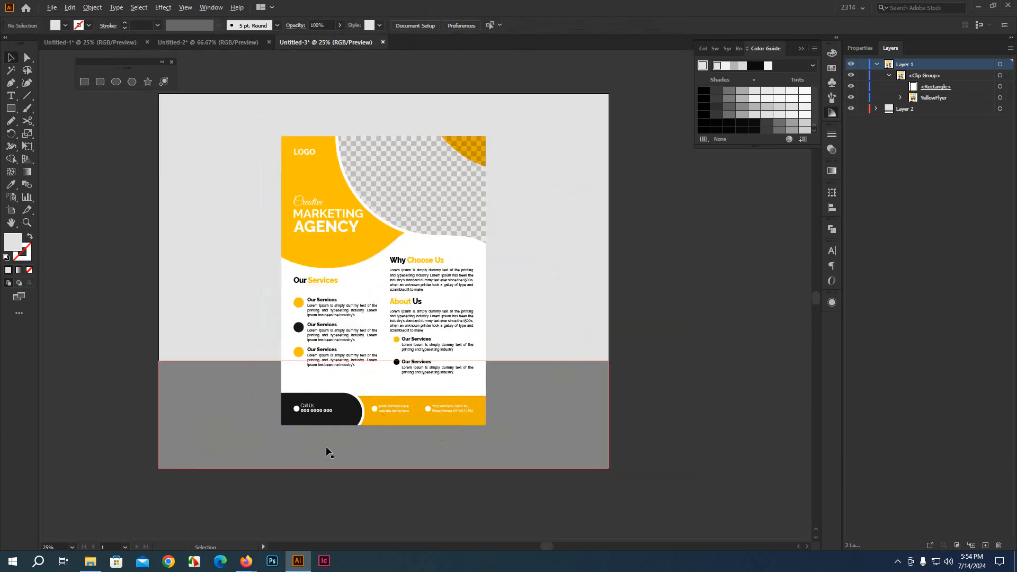
{"action": "left_click_drag", "start_coordinate": [700, 398], "coordinate": [704, 373]}
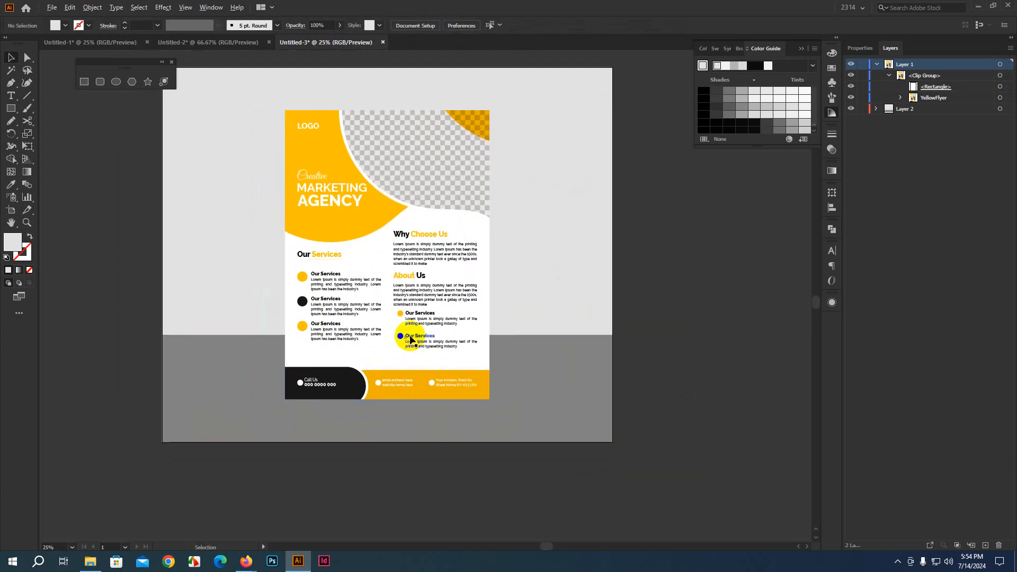
{"action": "left_click", "coordinate": [85, 82]}
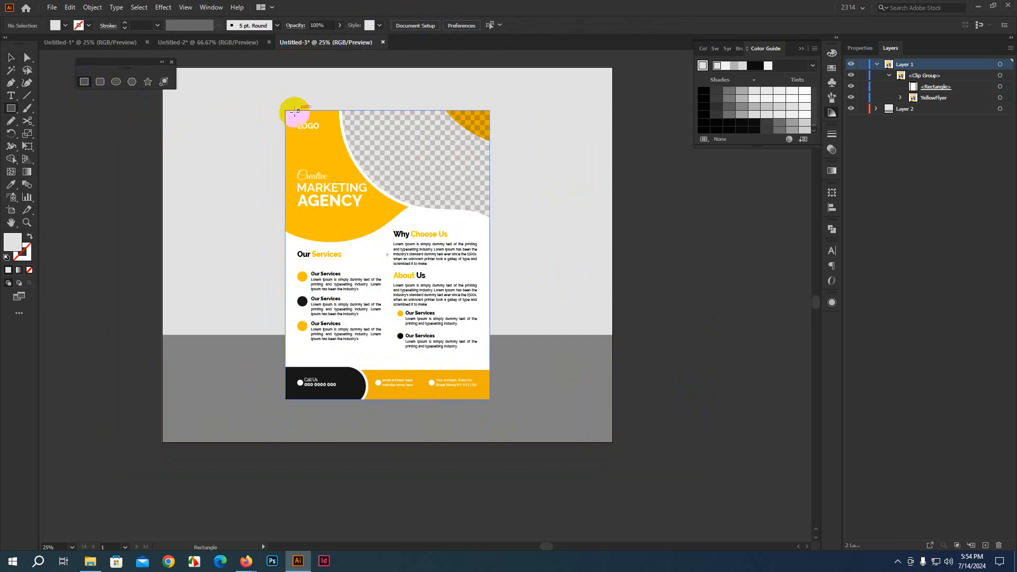
{"action": "mouse_move", "coordinate": [285, 110]}
{"action": "left_mouse_down"}
{"action": "mouse_move", "coordinate": [266, 401]}
{"action": "mouse_move", "coordinate": [251, 396]}
{"action": "left_mouse_up"}
{"action": "left_click_drag", "start_coordinate": [251, 394], "coordinate": [276, 397]}
{"action": "scroll", "coordinate": [276, 390], "scroll_direction": "up", "scroll_amount": 3}
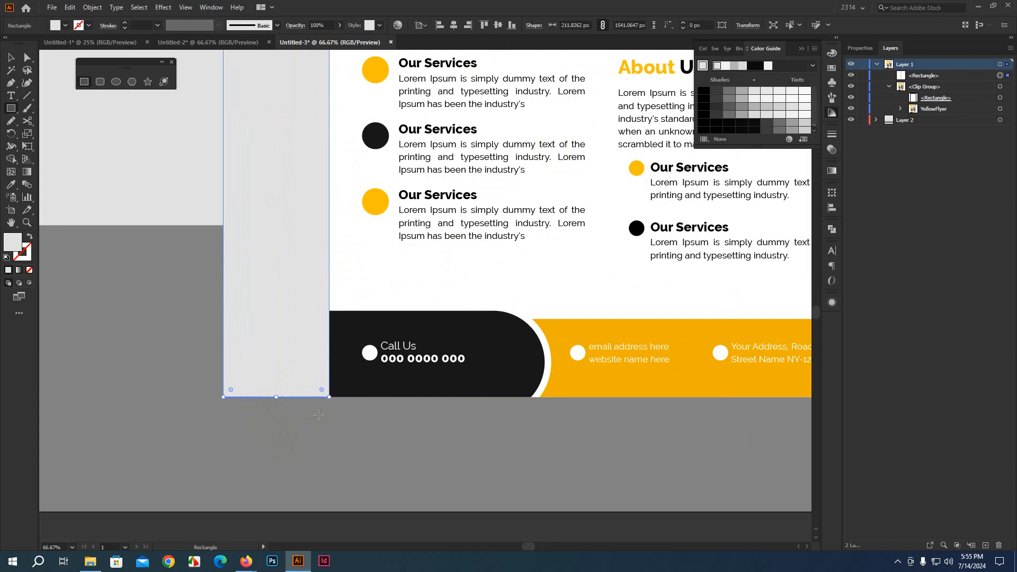
{"action": "scroll", "coordinate": [285, 406], "scroll_direction": "down", "scroll_amount": 2}
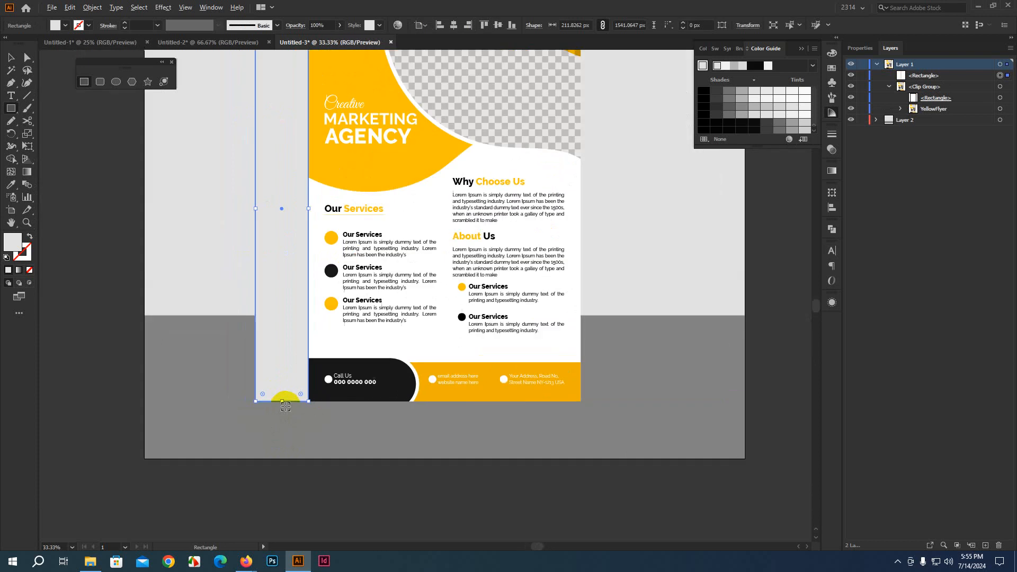
{"action": "scroll", "coordinate": [254, 401], "scroll_direction": "up", "scroll_amount": 1}
Step: Reshape the rectangle into a shadow triangle: move its lower-left corner to about X 415, Y 1427 px and remove its upper-left anchor point
{"action": "left_click", "coordinate": [28, 57]}
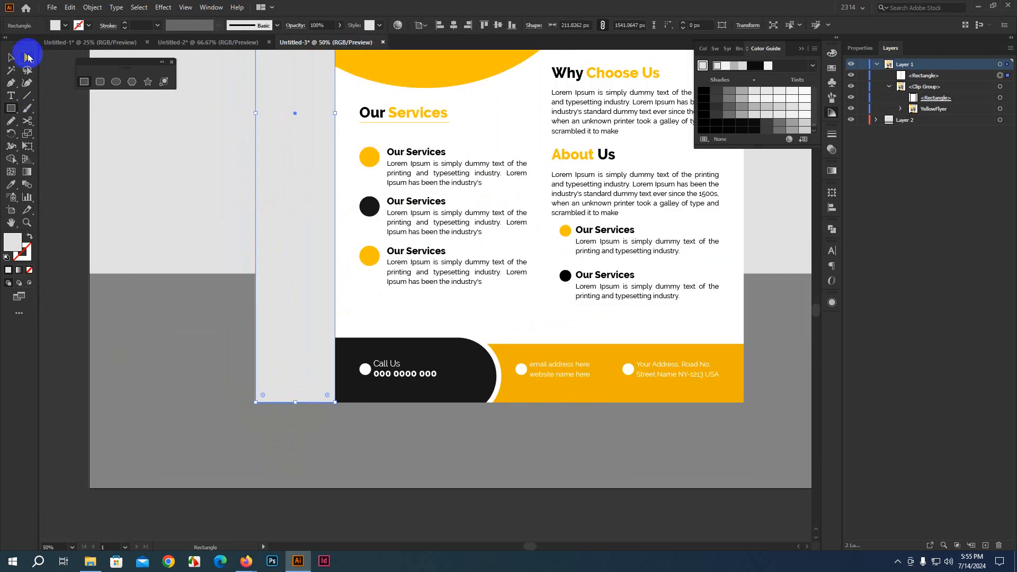
{"action": "left_click", "coordinate": [257, 403]}
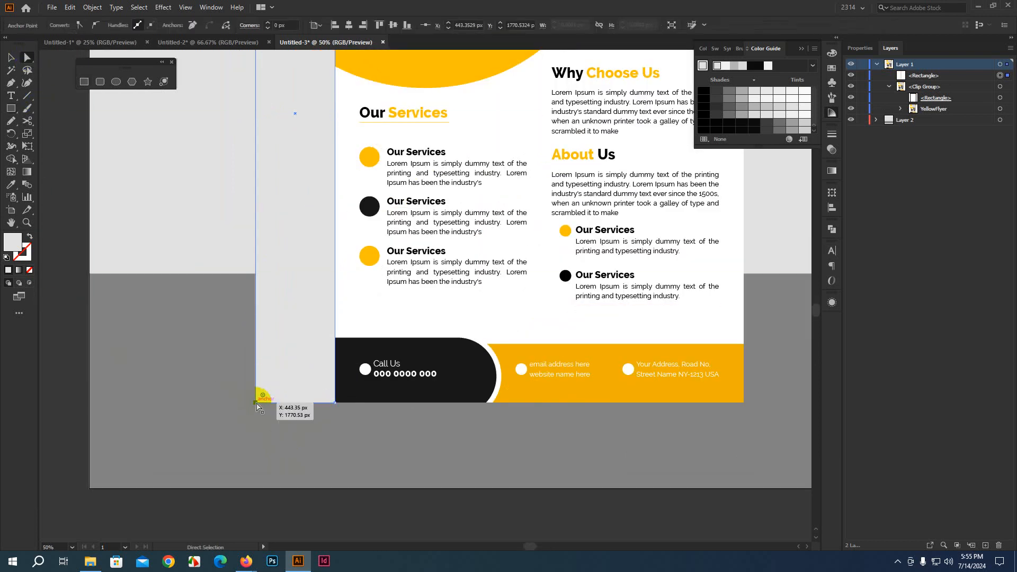
{"action": "left_click_drag", "start_coordinate": [257, 404], "coordinate": [244, 273]}
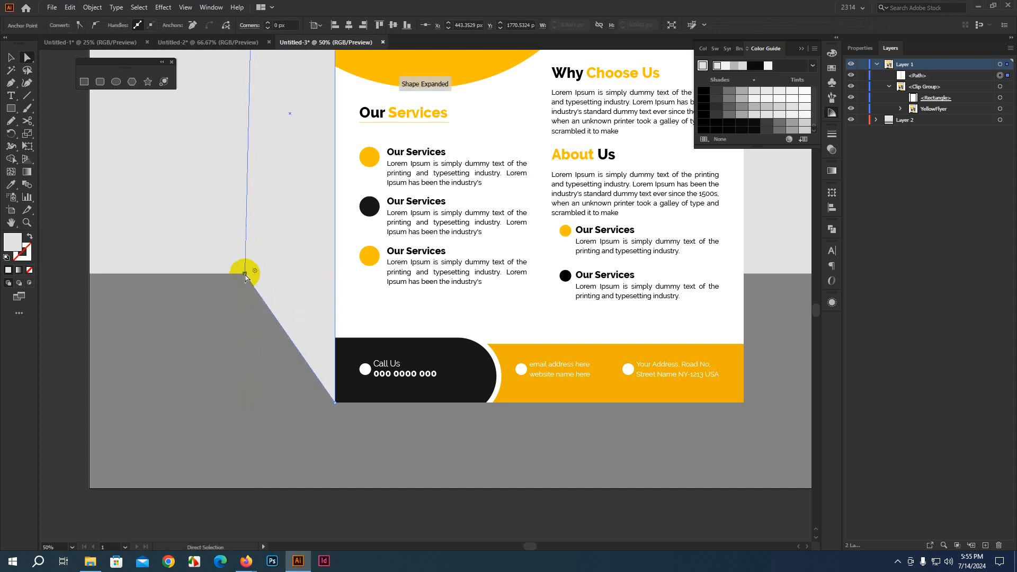
{"action": "scroll", "coordinate": [249, 272], "scroll_direction": "up", "scroll_amount": 3}
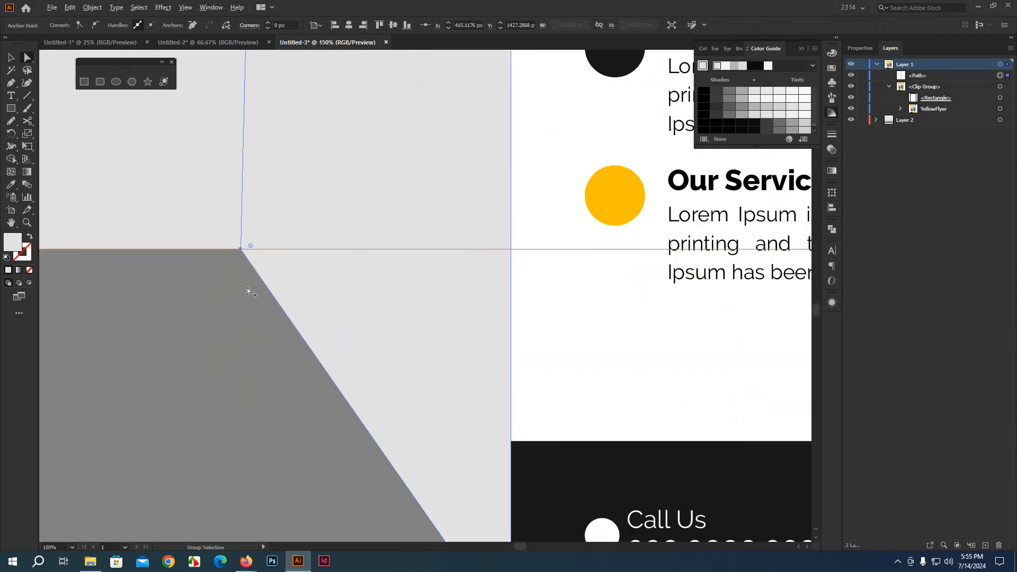
{"action": "scroll", "coordinate": [282, 266], "scroll_direction": "up", "scroll_amount": 10}
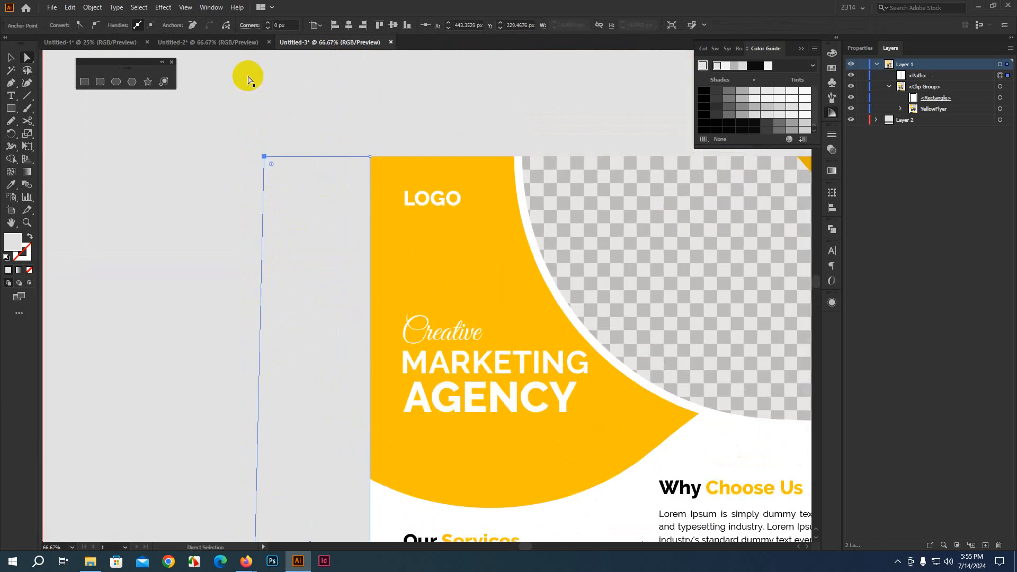
{"action": "left_click", "coordinate": [192, 25]}
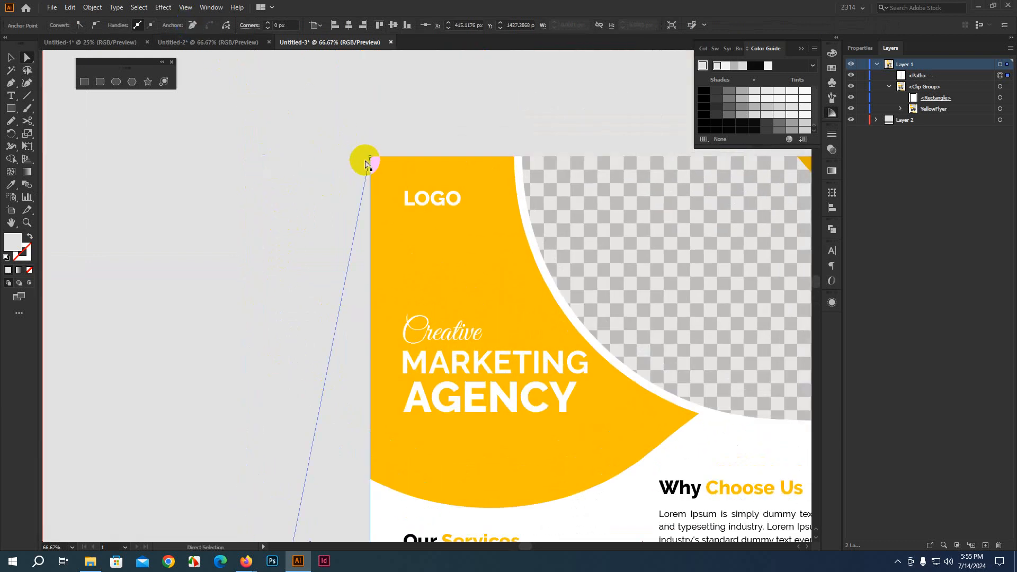
{"action": "scroll", "coordinate": [353, 185], "scroll_direction": "down", "scroll_amount": 7}
{"action": "scroll", "coordinate": [355, 225], "scroll_direction": "down", "scroll_amount": 2}
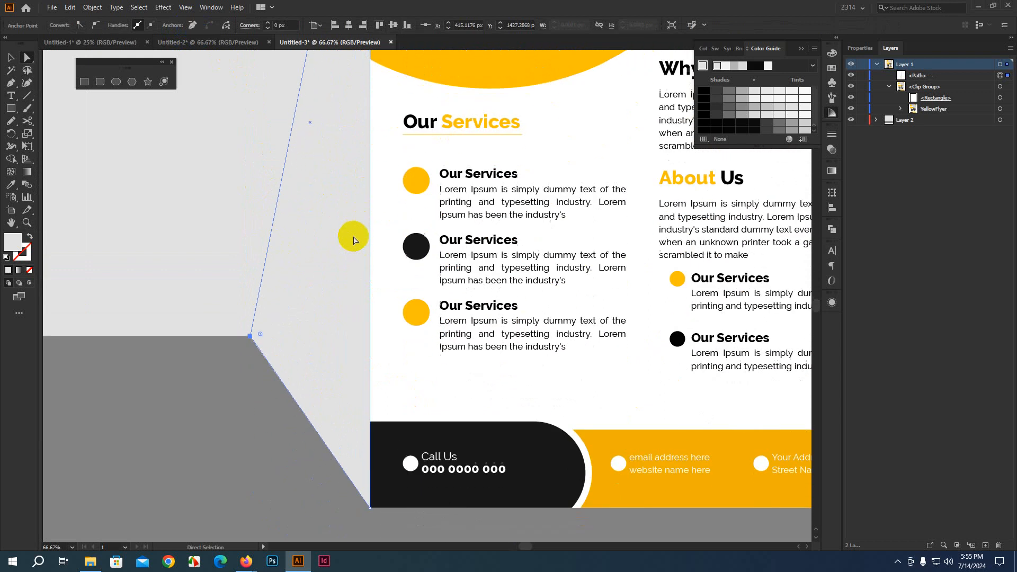
Step: Fill the shadow triangle with the linear white-to-black gradient and set the white stop's opacity to 0%
{"action": "left_click", "coordinate": [19, 271]}
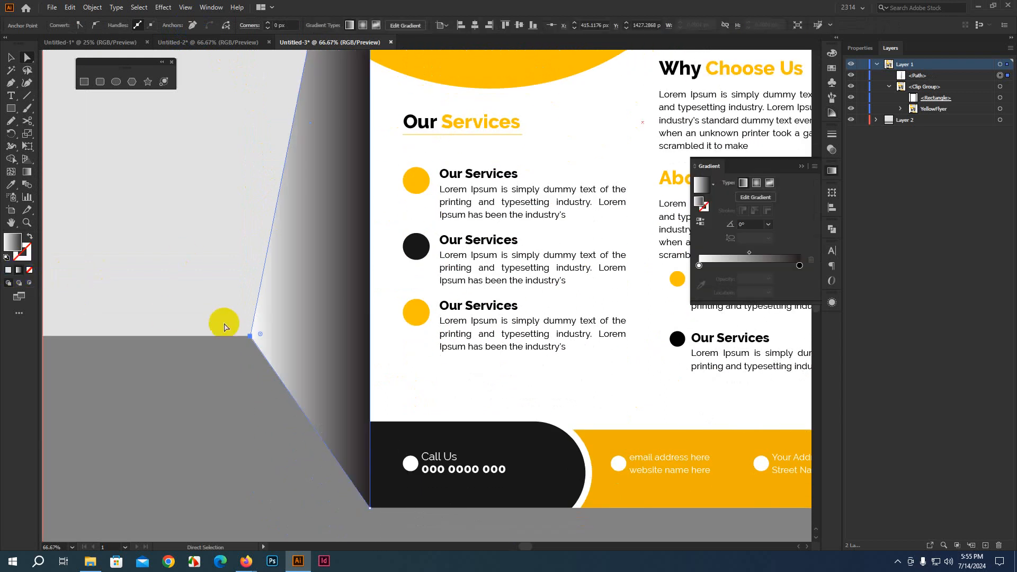
{"action": "scroll", "coordinate": [250, 337], "scroll_direction": "down", "scroll_amount": 4}
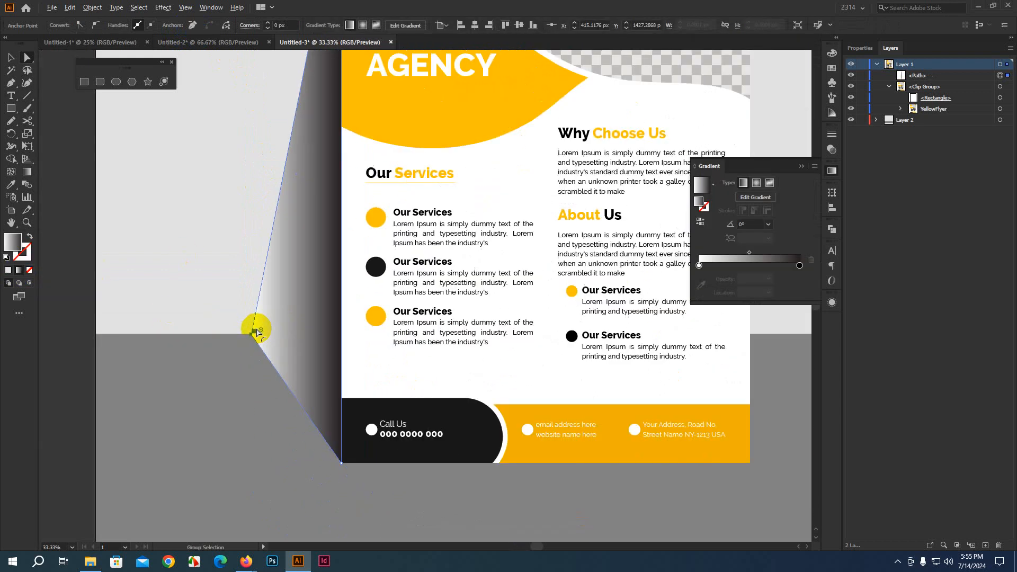
{"action": "scroll", "coordinate": [266, 332], "scroll_direction": "up", "scroll_amount": 1}
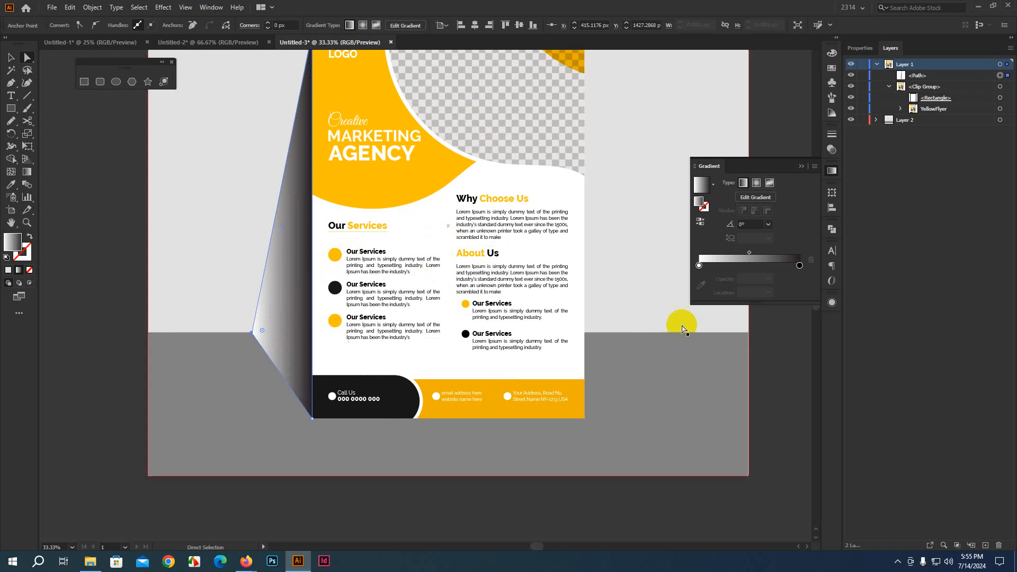
{"action": "left_click", "coordinate": [699, 266]}
{"action": "left_click", "coordinate": [769, 278]}
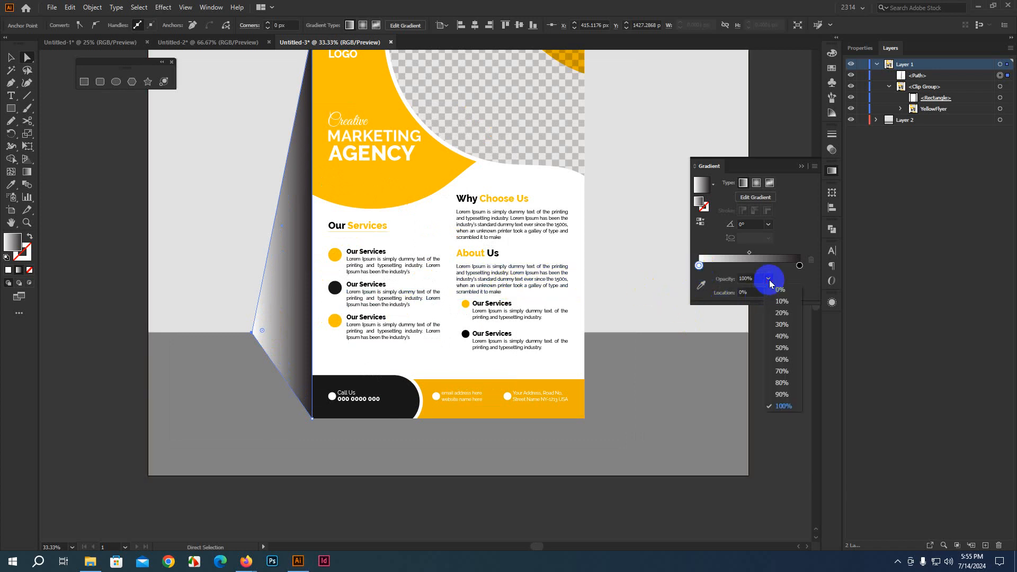
{"action": "left_click", "coordinate": [781, 289]}
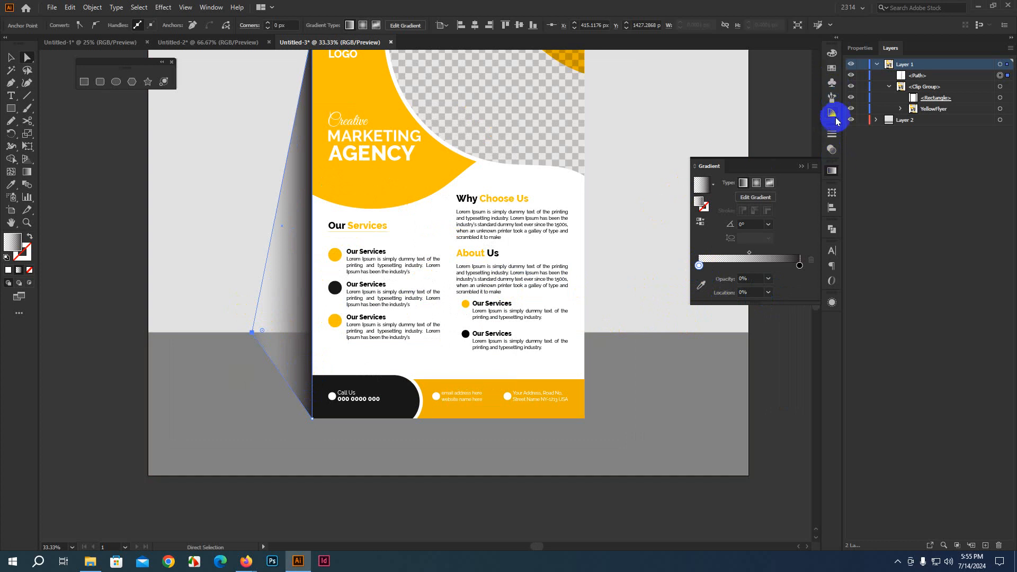
Step: Set the shadow triangle's blending mode to Multiply and deselect it
{"action": "left_click", "coordinate": [832, 149]}
{"action": "left_click", "coordinate": [726, 146]}
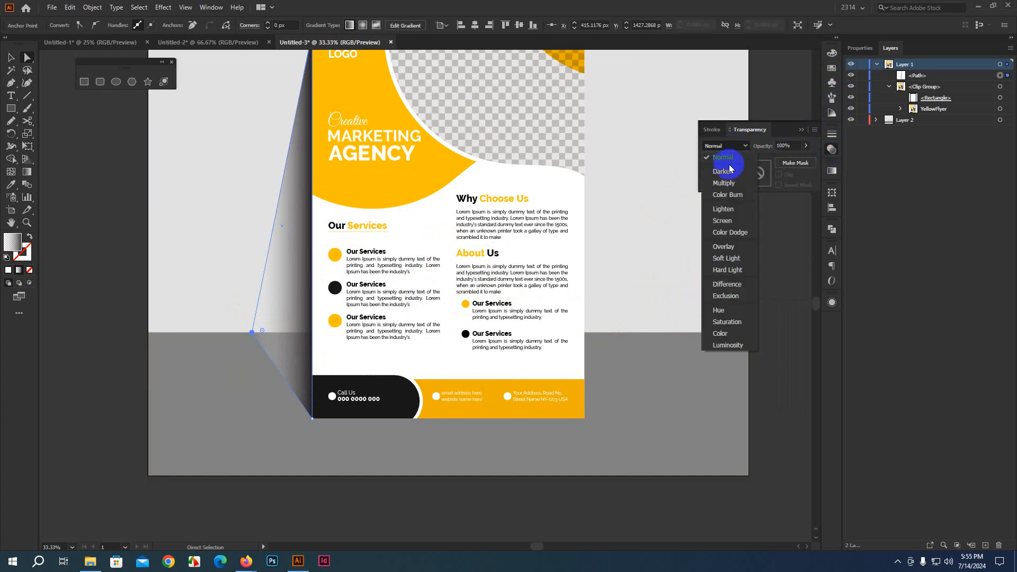
{"action": "left_click", "coordinate": [729, 184]}
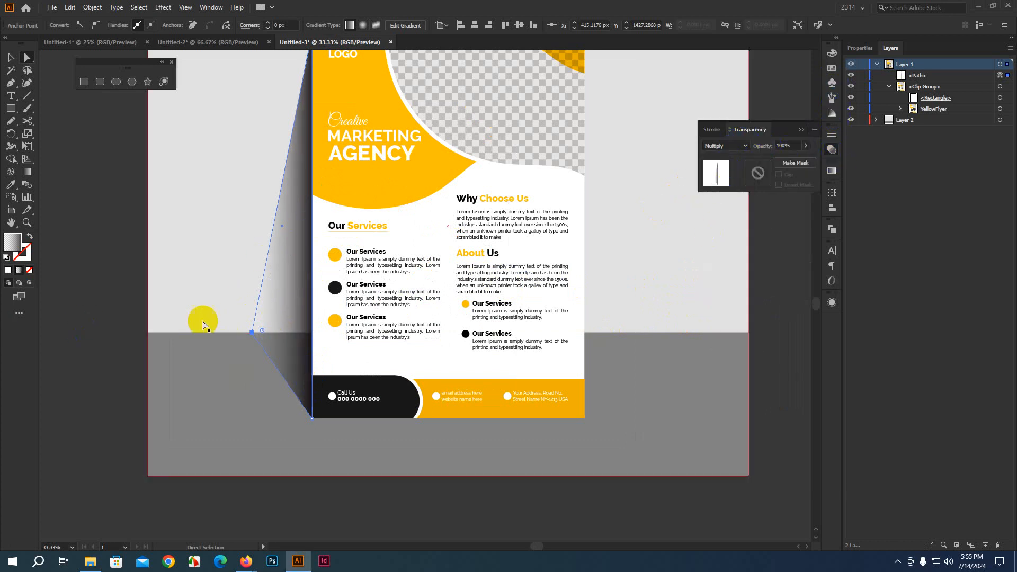
{"action": "left_click", "coordinate": [12, 62]}
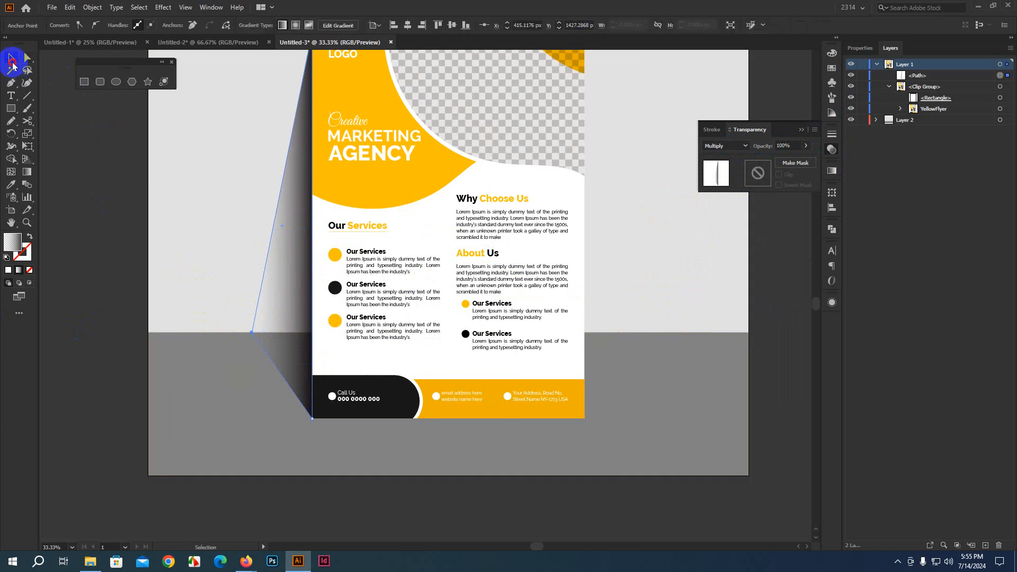
{"action": "left_click", "coordinate": [119, 310]}
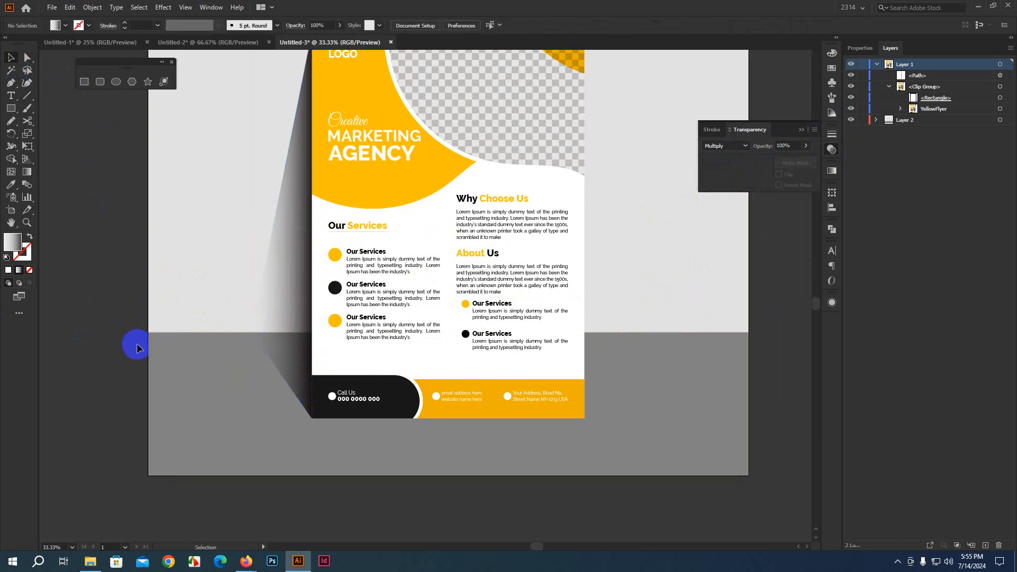
Step: Redirect the shadow's gradient to run from left of the triangle into the flyer at a slight downward slant
{"action": "scroll", "coordinate": [137, 348], "scroll_direction": "down", "scroll_amount": 2}
{"action": "left_click_drag", "start_coordinate": [540, 416], "coordinate": [602, 426]}
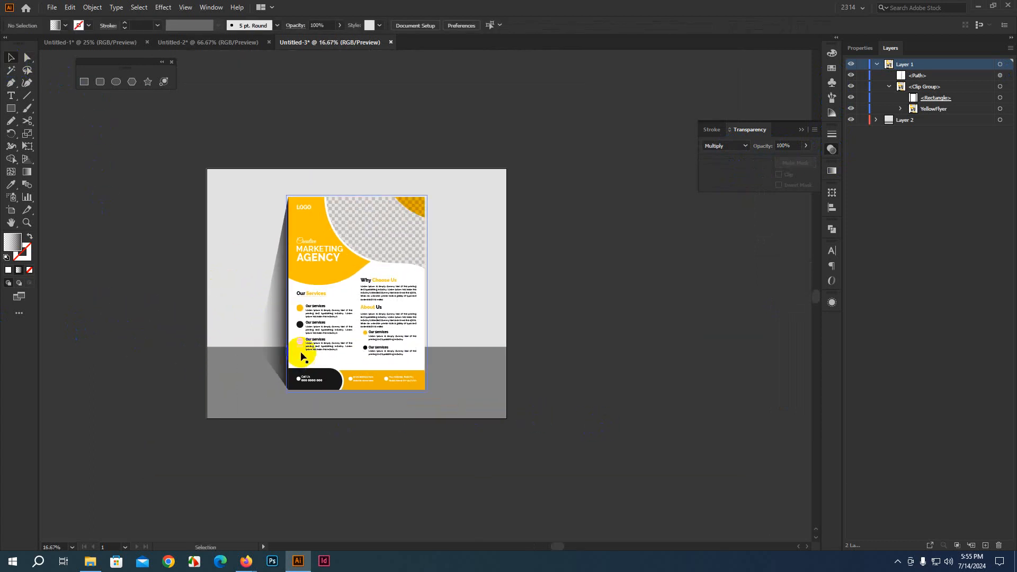
{"action": "left_click", "coordinate": [265, 342]}
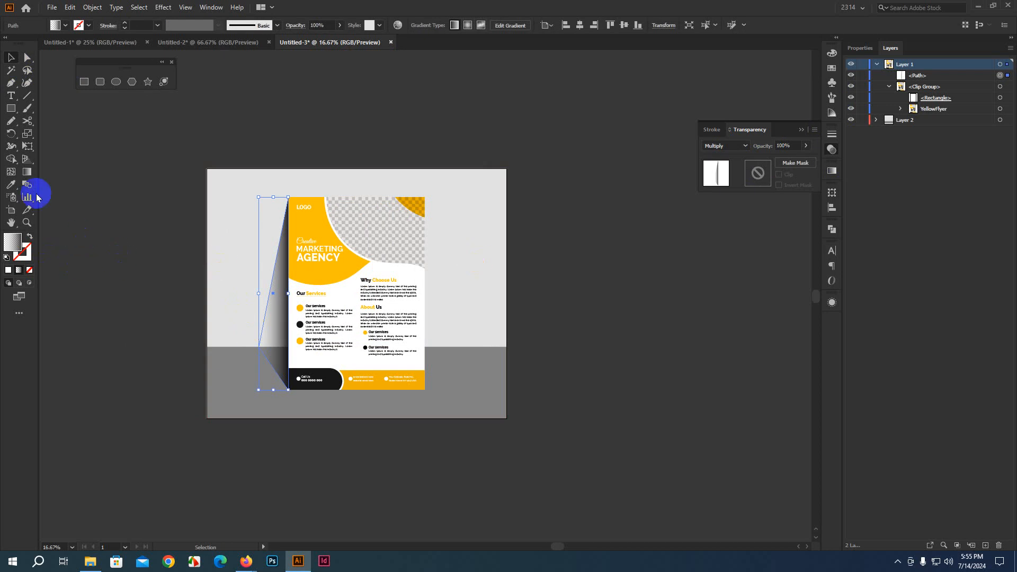
{"action": "left_click", "coordinate": [27, 171]}
{"action": "left_click", "coordinate": [259, 323]}
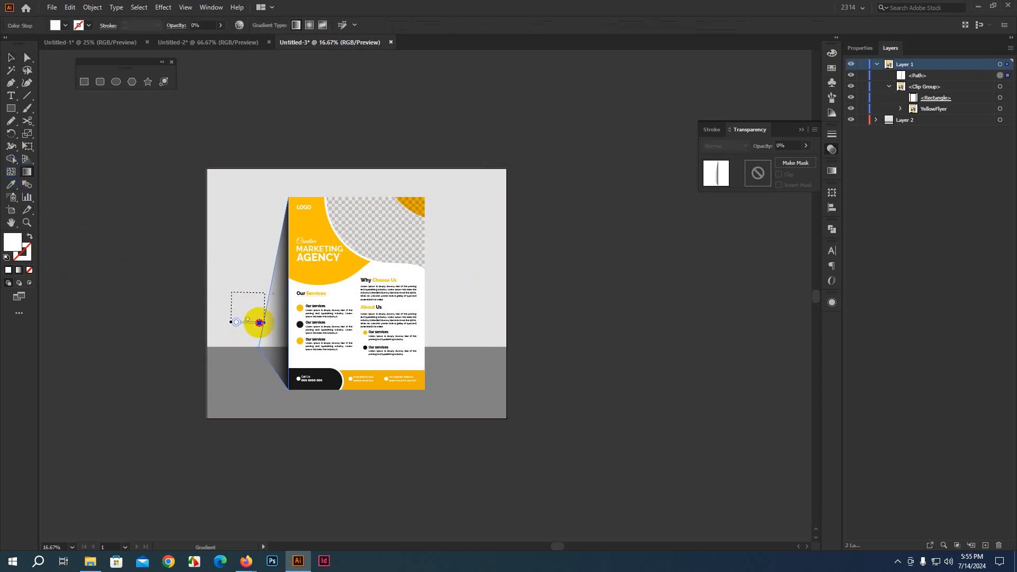
{"action": "mouse_move", "coordinate": [259, 323]}
{"action": "left_mouse_down"}
{"action": "mouse_move", "coordinate": [329, 318]}
{"action": "mouse_move", "coordinate": [268, 322]}
{"action": "mouse_move", "coordinate": [265, 313]}
{"action": "mouse_move", "coordinate": [304, 303]}
{"action": "left_mouse_up"}
{"action": "left_click_drag", "start_coordinate": [227, 286], "coordinate": [303, 315]}
{"action": "left_click_drag", "start_coordinate": [237, 308], "coordinate": [302, 321]}
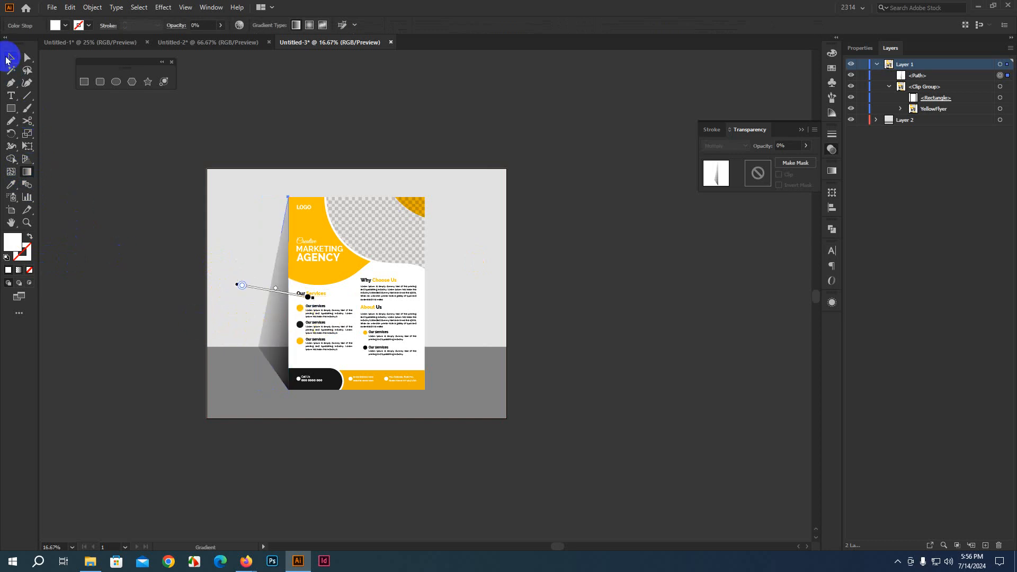
{"action": "left_click", "coordinate": [10, 59]}
{"action": "left_click", "coordinate": [101, 402]}
Step: Reduce the shadow triangle's opacity to 75%
{"action": "scroll", "coordinate": [159, 387], "scroll_direction": "down", "scroll_amount": 1}
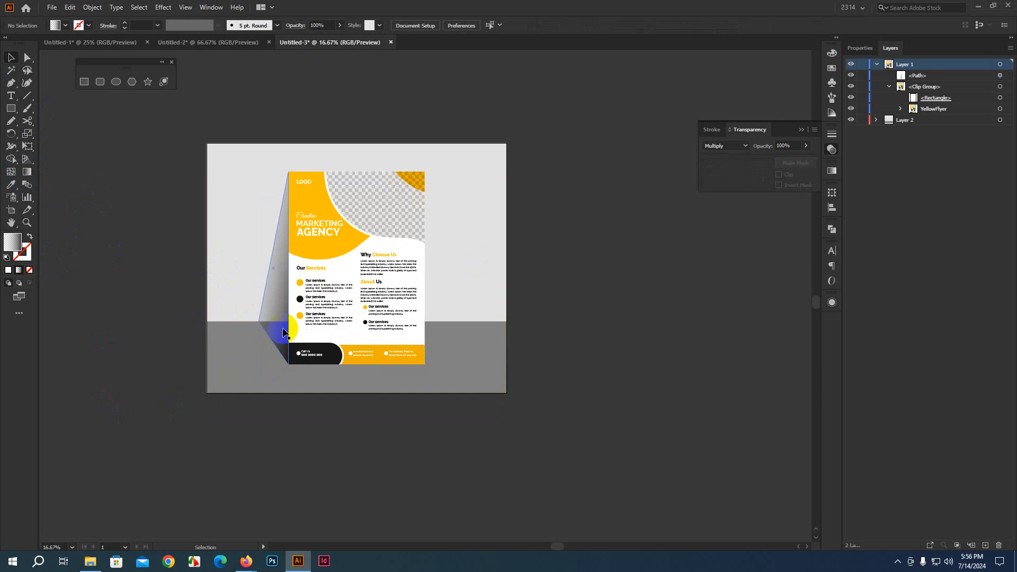
{"action": "left_click", "coordinate": [284, 332]}
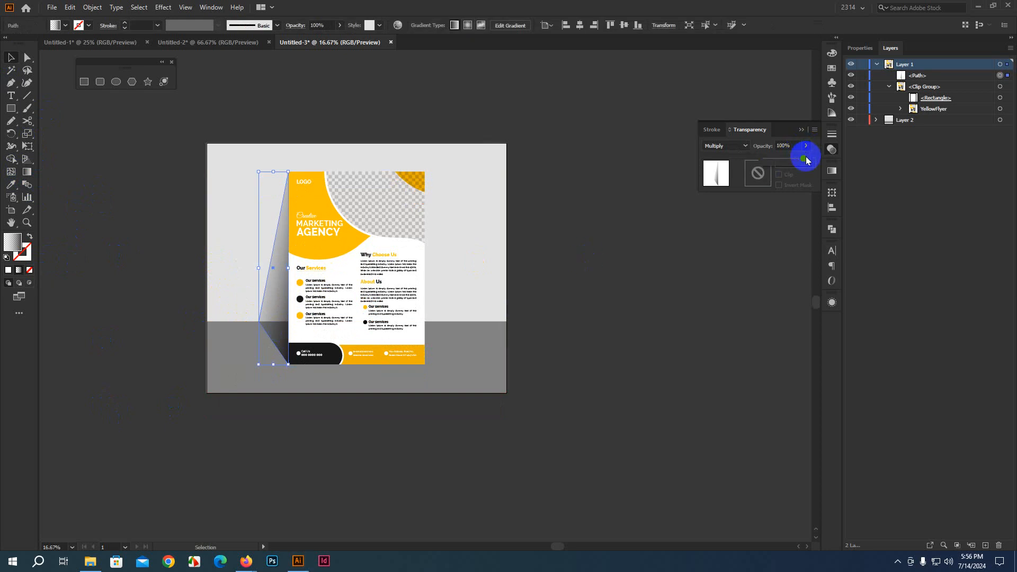
{"action": "left_click_drag", "start_coordinate": [798, 163], "coordinate": [796, 162]}
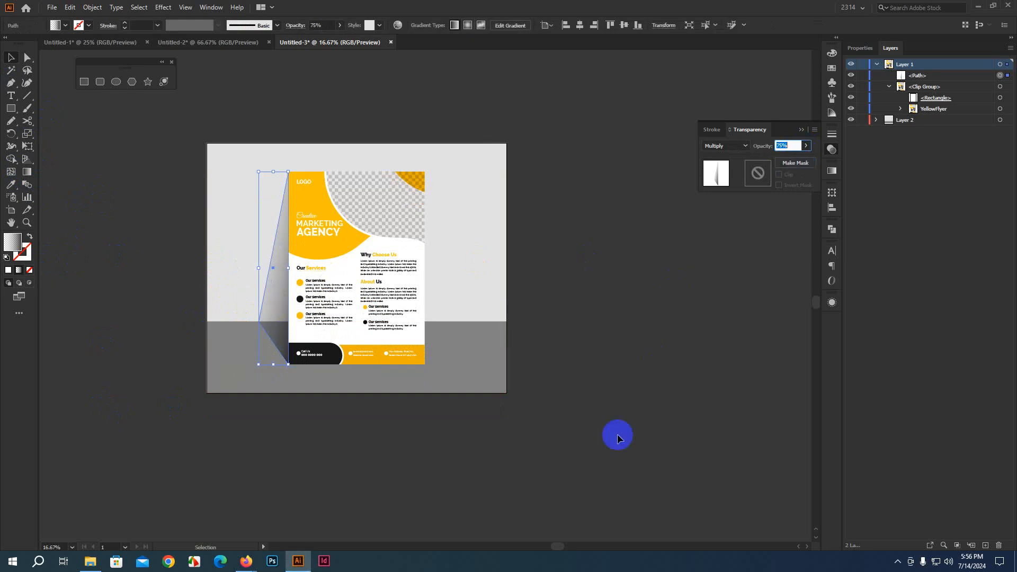
{"action": "left_click", "coordinate": [500, 488]}
{"action": "scroll", "coordinate": [586, 424], "scroll_direction": "down", "scroll_amount": 2}
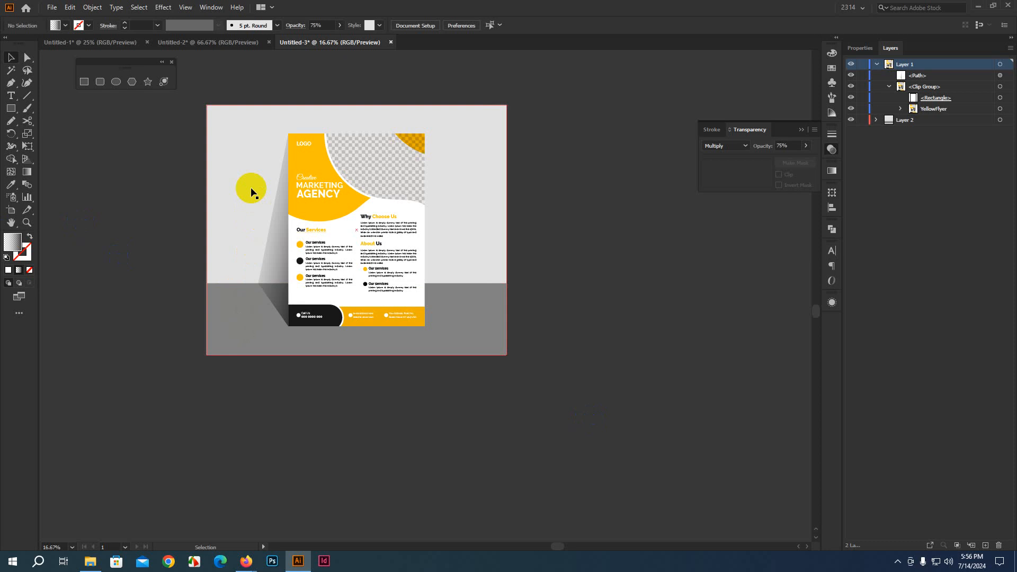
Step: Shift the flyer and its shadow together horizontally to the right, to about X 1103 px
{"action": "left_click", "coordinate": [273, 288]}
{"action": "left_click", "coordinate": [359, 284], "text": "shift"}
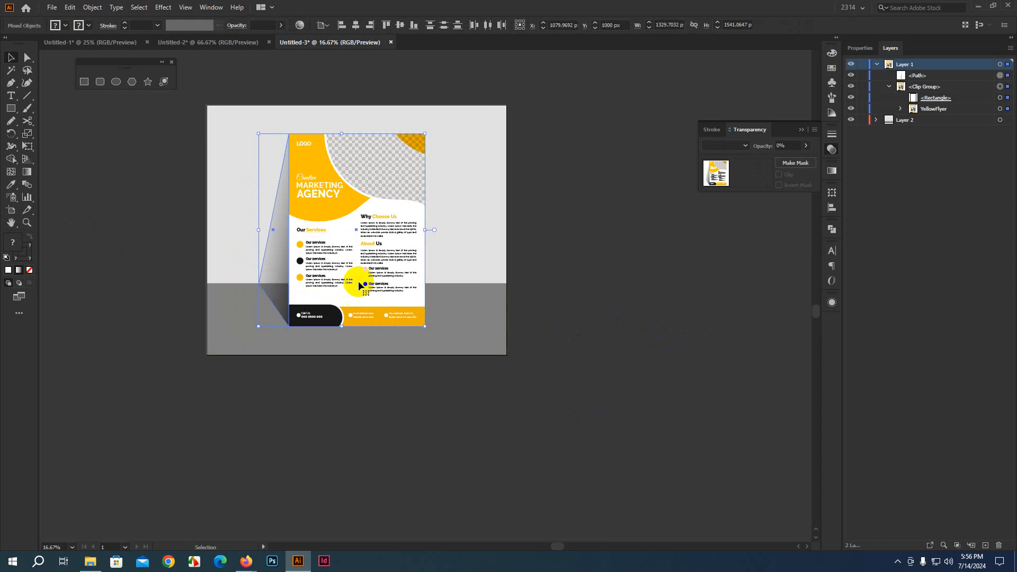
{"action": "key", "text": "Right"}
{"action": "key", "text": "Right"}
{"action": "key", "text": "Right"}
{"action": "key", "text": "Right"}
{"action": "key", "text": "Right"}
{"action": "key", "text": "Right"}
{"action": "key", "text": "Right"}
{"action": "key", "text": "Right"}
{"action": "key", "text": "Right"}
{"action": "key", "text": "Right"}
{"action": "key", "text": "Right"}
{"action": "key", "text": "Right"}
{"action": "key", "text": "Right"}
{"action": "key", "text": "Right"}
{"action": "key", "text": "Right"}
{"action": "key", "text": "Right"}
{"action": "key", "text": "Right"}
{"action": "key", "text": "Right"}
{"action": "key", "text": "Right"}
{"action": "key", "text": "Right"}
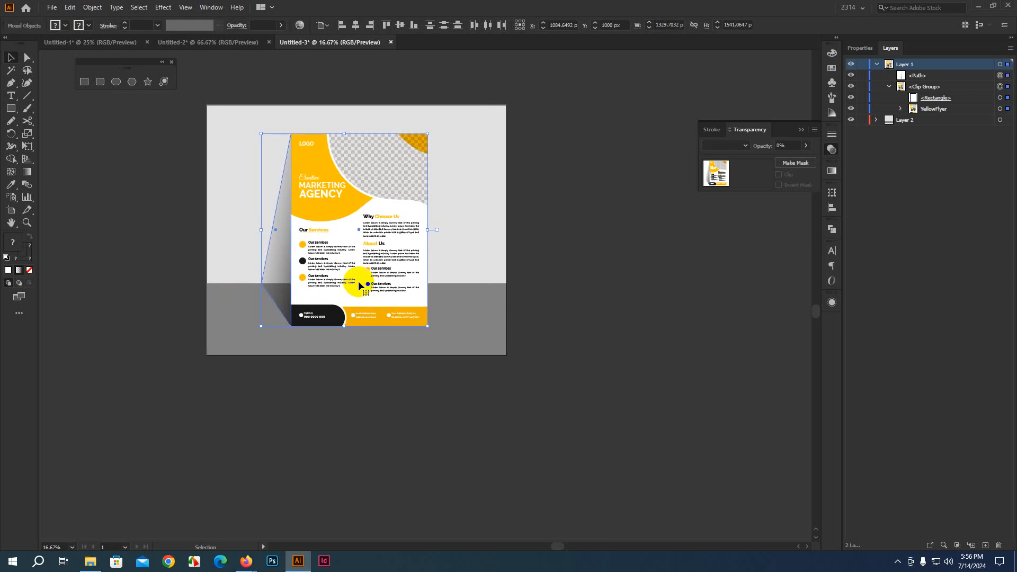
{"action": "left_click", "coordinate": [540, 277]}
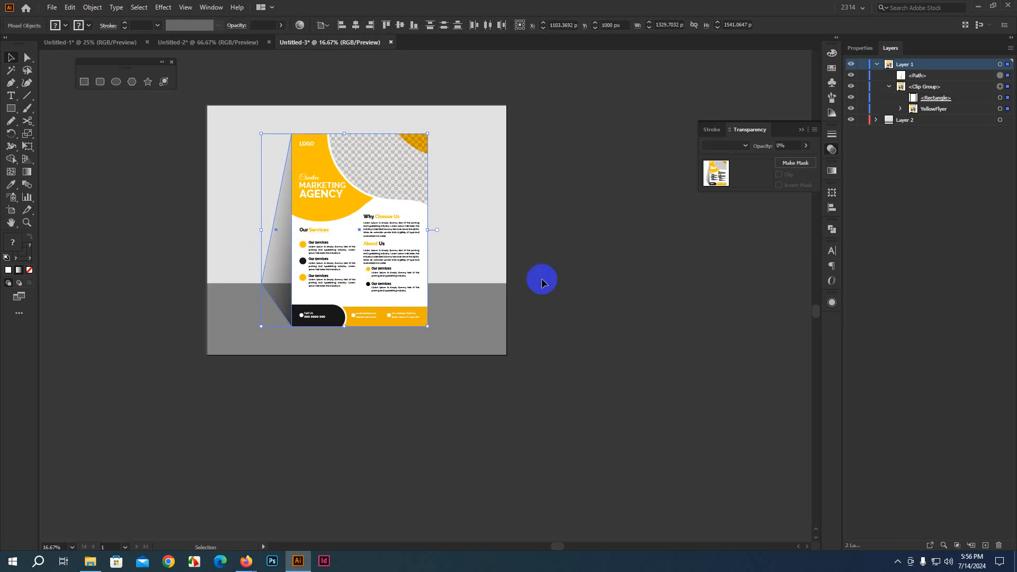
Step: Paste a copy of the yellow flyer behind the original and enlarge it from its center to about 2258 × 3194 px
{"action": "left_click", "coordinate": [365, 247]}
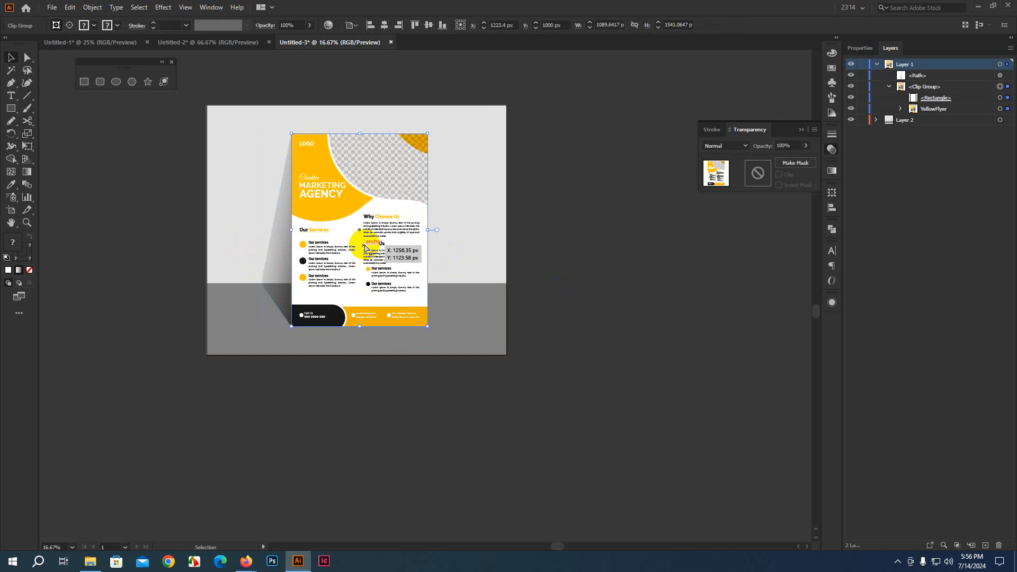
{"action": "key", "text": "ctrl+c"}
{"action": "key", "text": "ctrl+b"}
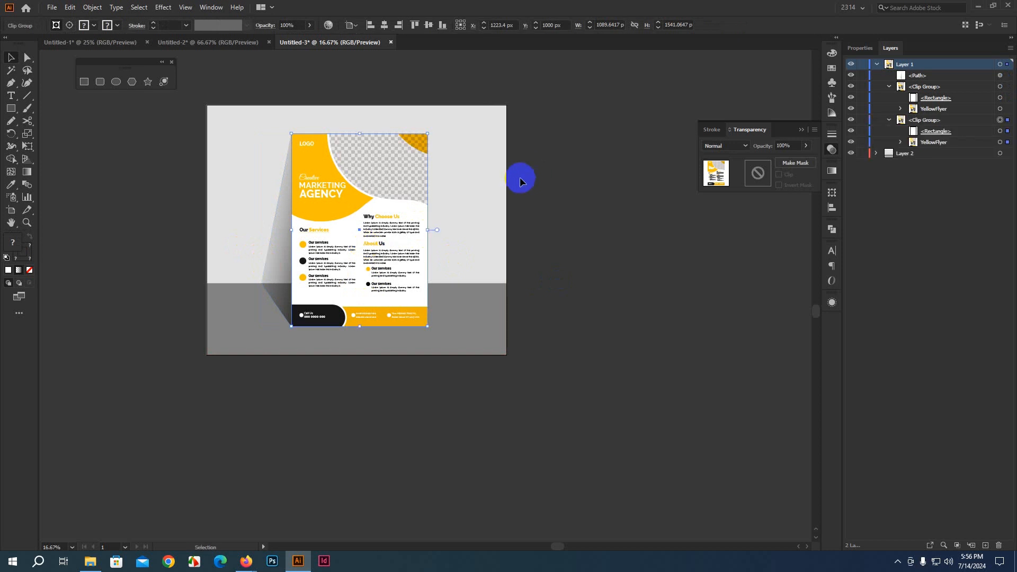
{"action": "left_click_drag", "start_coordinate": [432, 320], "coordinate": [577, 434]}
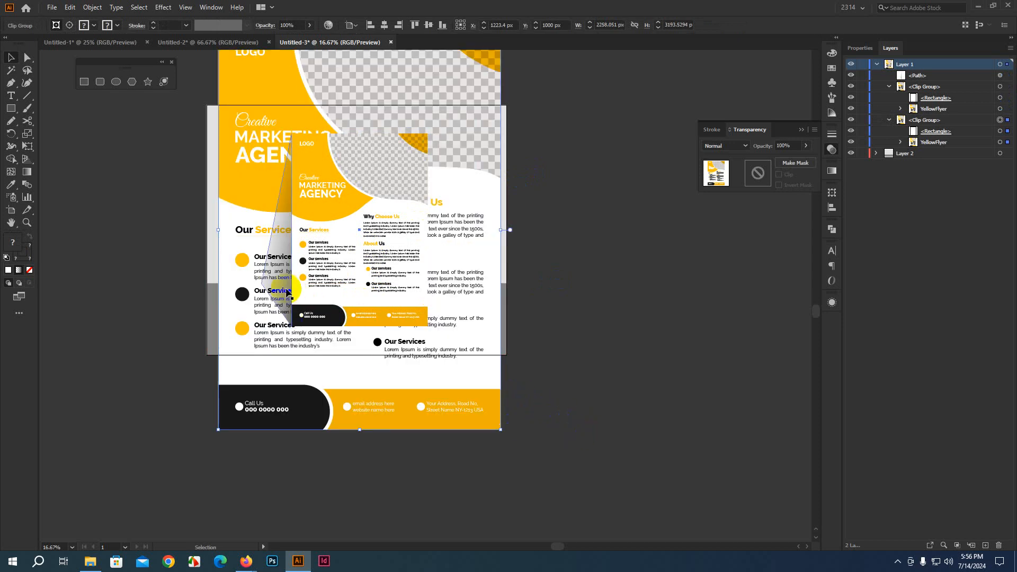
Step: Try enlarging the background flyer copy to about 2528 × 3575 px, lowered to about Y 1106 px, and fading it to 23% opacity
{"action": "left_click_drag", "start_coordinate": [501, 429], "coordinate": [540, 440]}
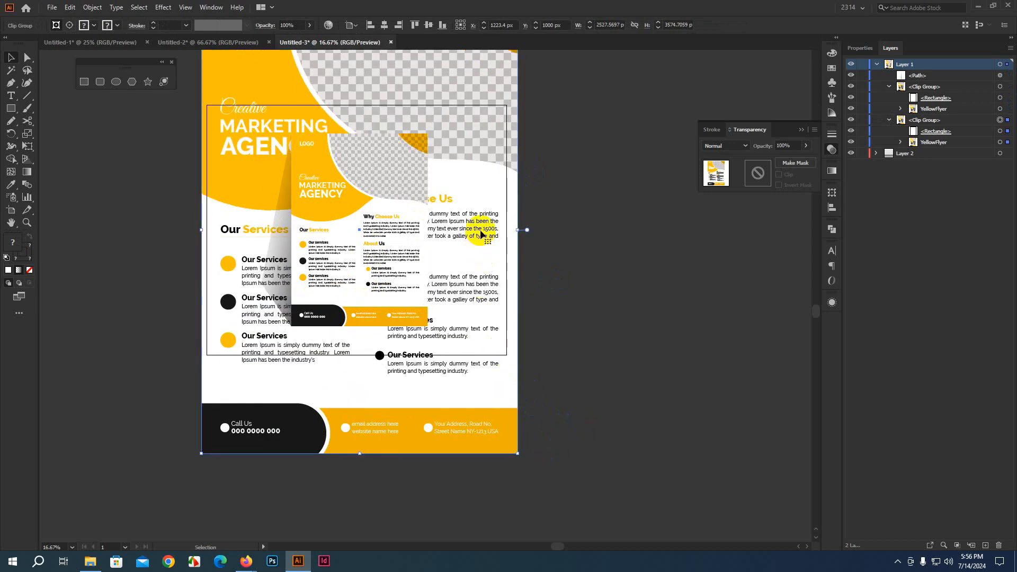
{"action": "left_click_drag", "start_coordinate": [484, 237], "coordinate": [481, 243]}
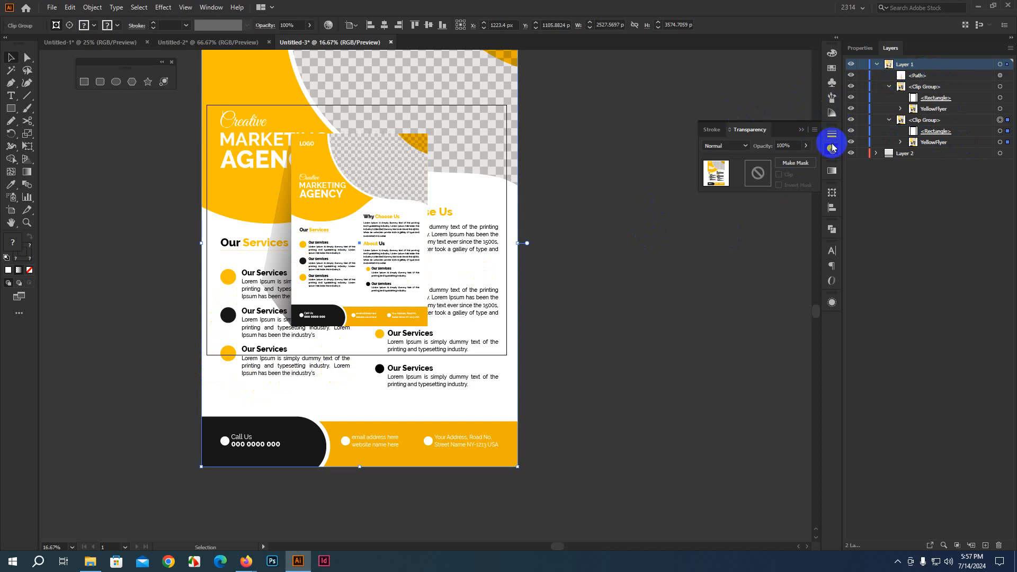
{"action": "left_click", "coordinate": [805, 145]}
{"action": "left_click_drag", "start_coordinate": [805, 157], "coordinate": [771, 165]}
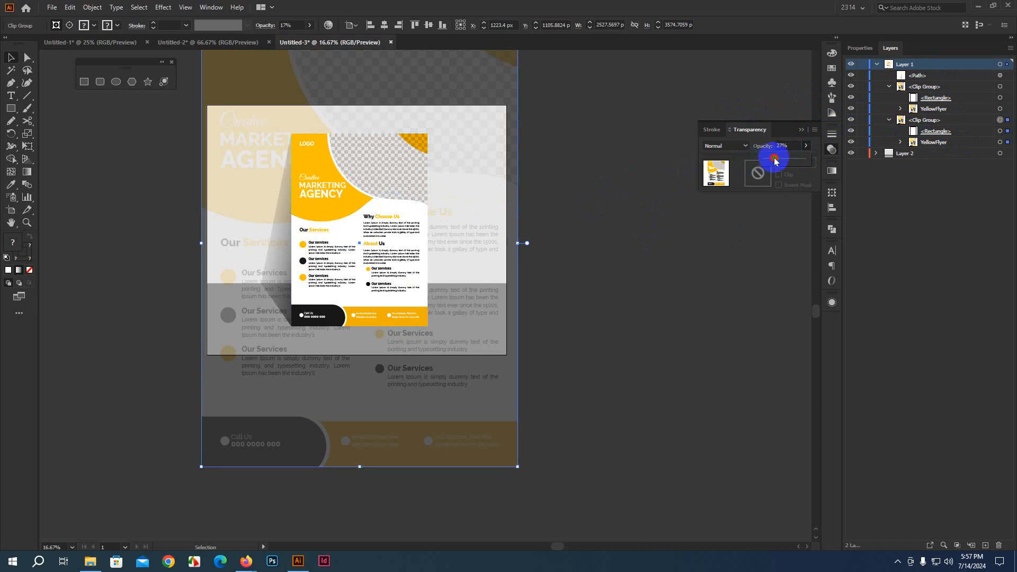
{"action": "left_click_drag", "start_coordinate": [775, 160], "coordinate": [774, 159]}
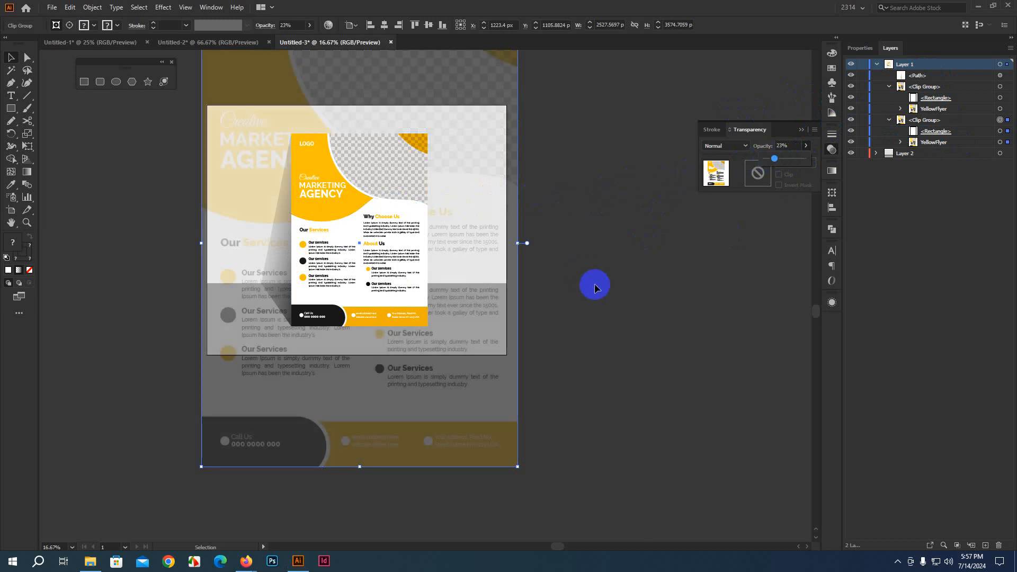
{"action": "left_click", "coordinate": [601, 273]}
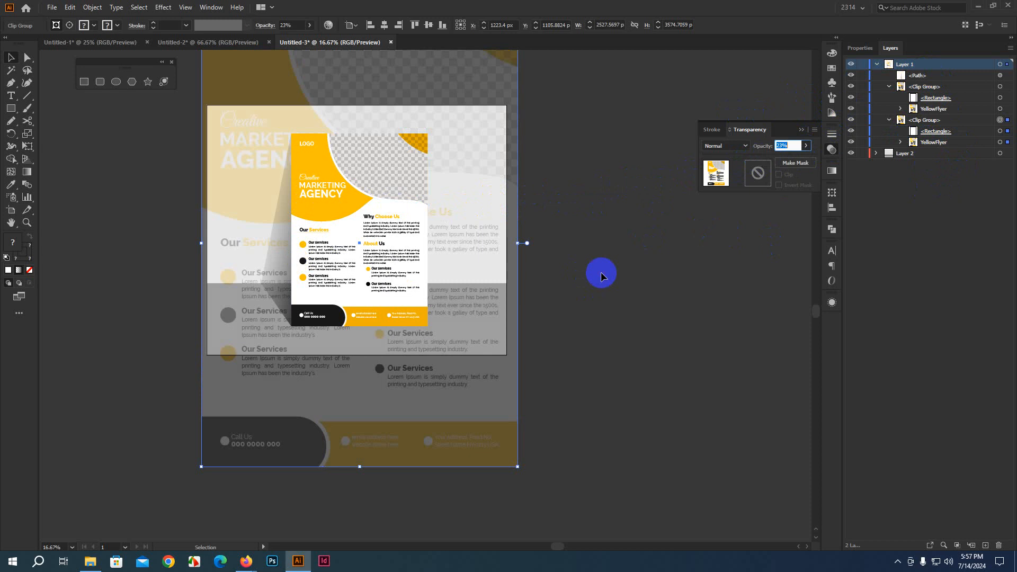
Step: Delete the faded YellowFlyer artwork from the clip group behind the original flyer
{"action": "left_click", "coordinate": [1010, 142]}
{"action": "key", "text": "Delete"}
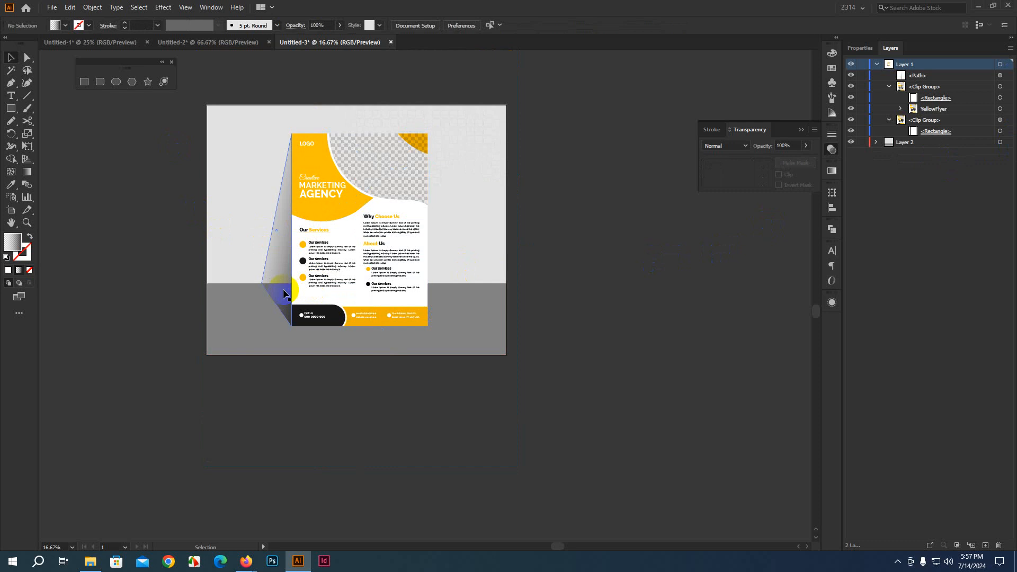
Step: Create a copy of the shadow triangle reflected across the vertical axis and place it against the flyer's right edge
{"action": "scroll", "coordinate": [284, 290], "scroll_direction": "up", "scroll_amount": 1}
{"action": "left_click_drag", "start_coordinate": [658, 308], "coordinate": [642, 423]}
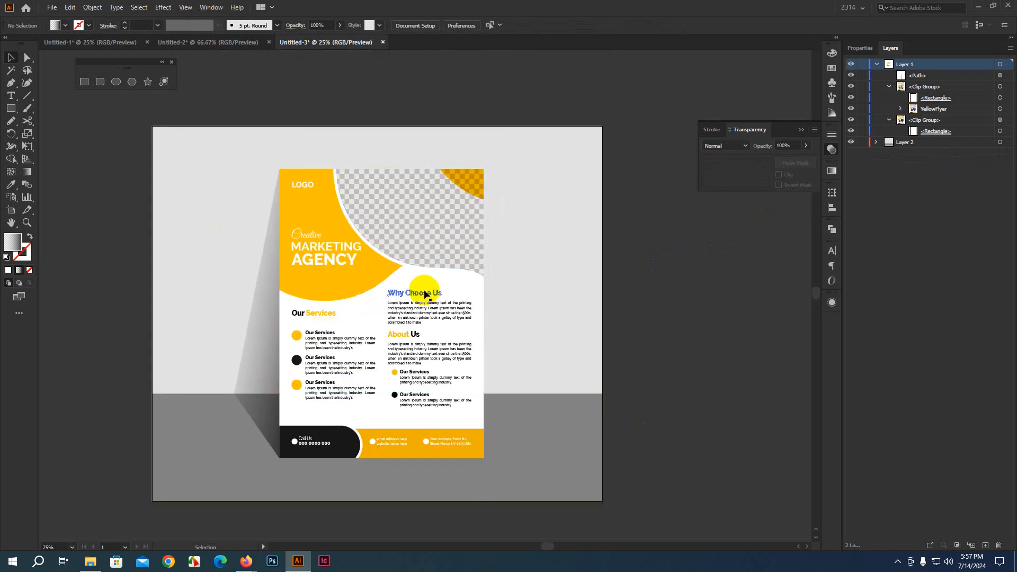
{"action": "left_click", "coordinate": [264, 325]}
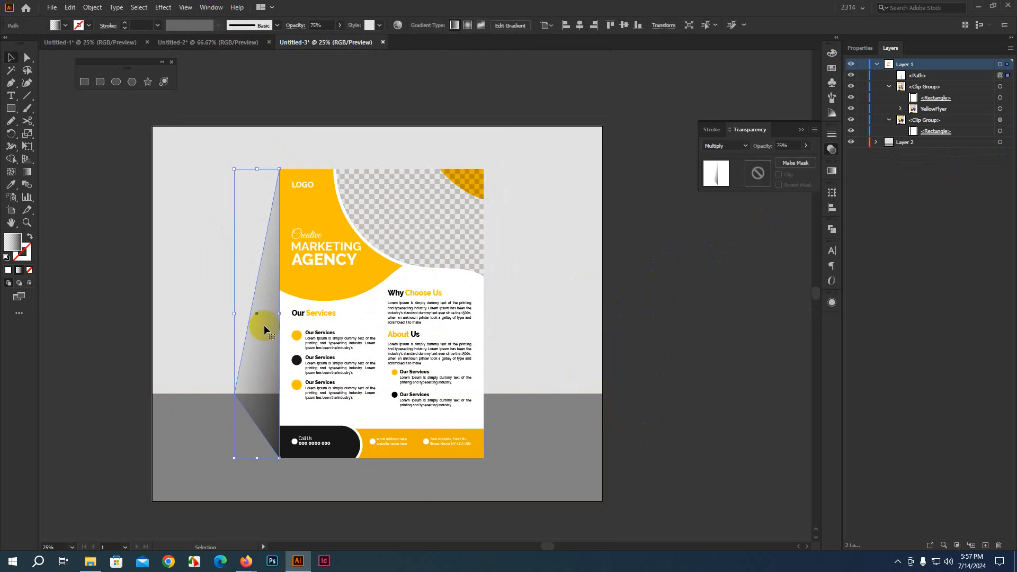
{"action": "right_click", "coordinate": [264, 326]}
{"action": "mouse_move", "coordinate": [318, 260]}
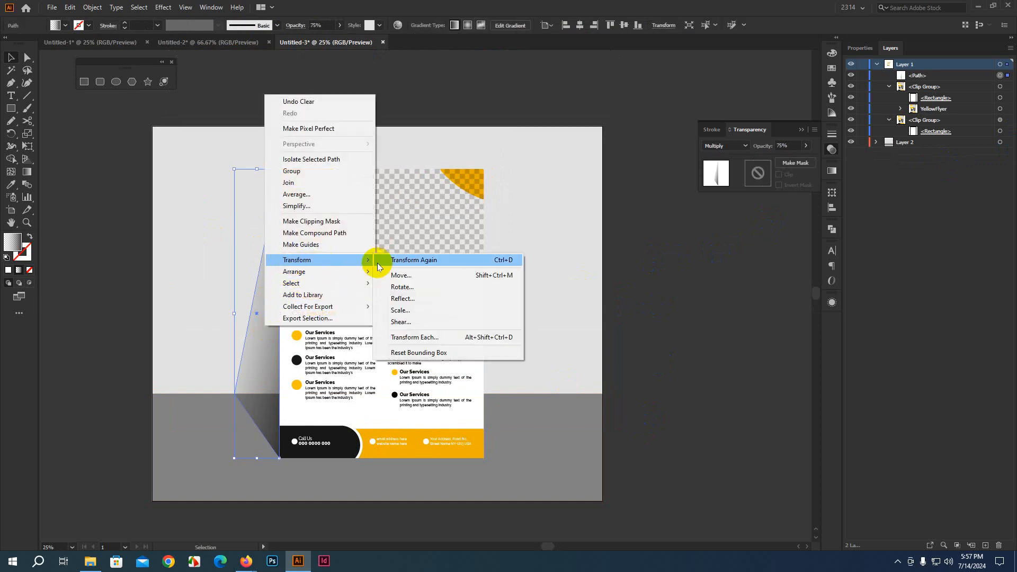
{"action": "left_click", "coordinate": [407, 299]}
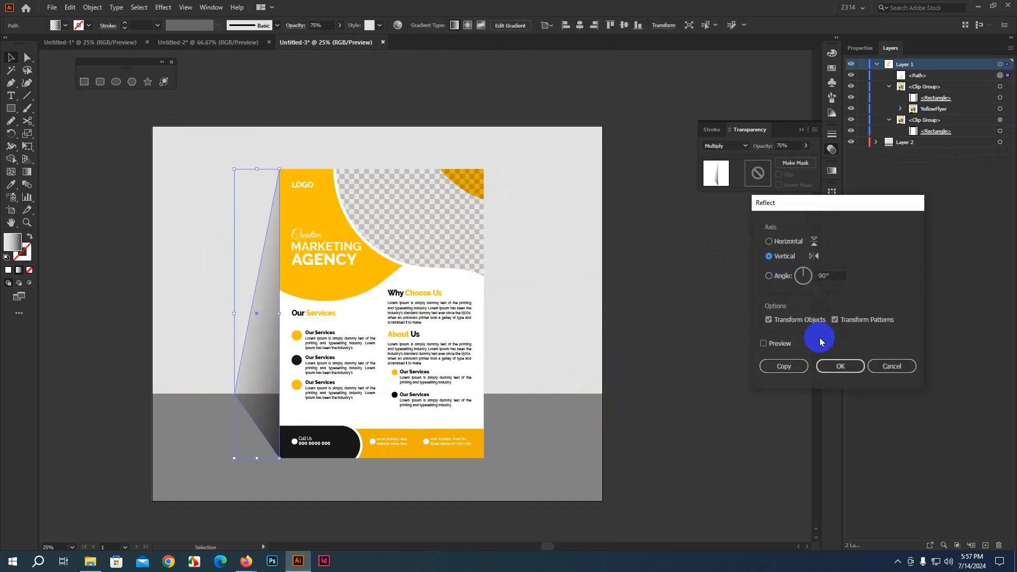
{"action": "left_click", "coordinate": [805, 369]}
{"action": "left_click_drag", "start_coordinate": [252, 342], "coordinate": [498, 348]}
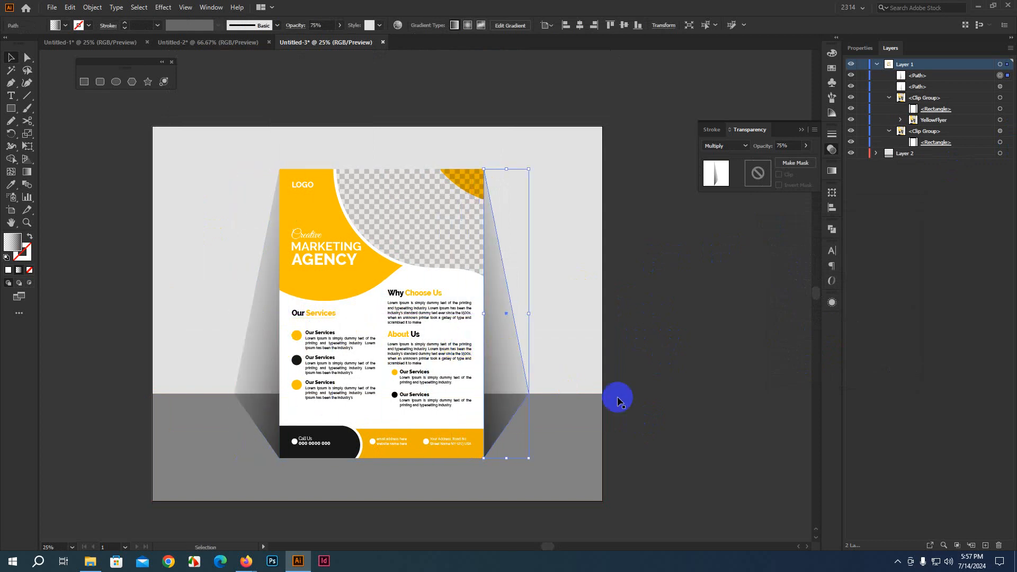
{"action": "left_click", "coordinate": [673, 412]}
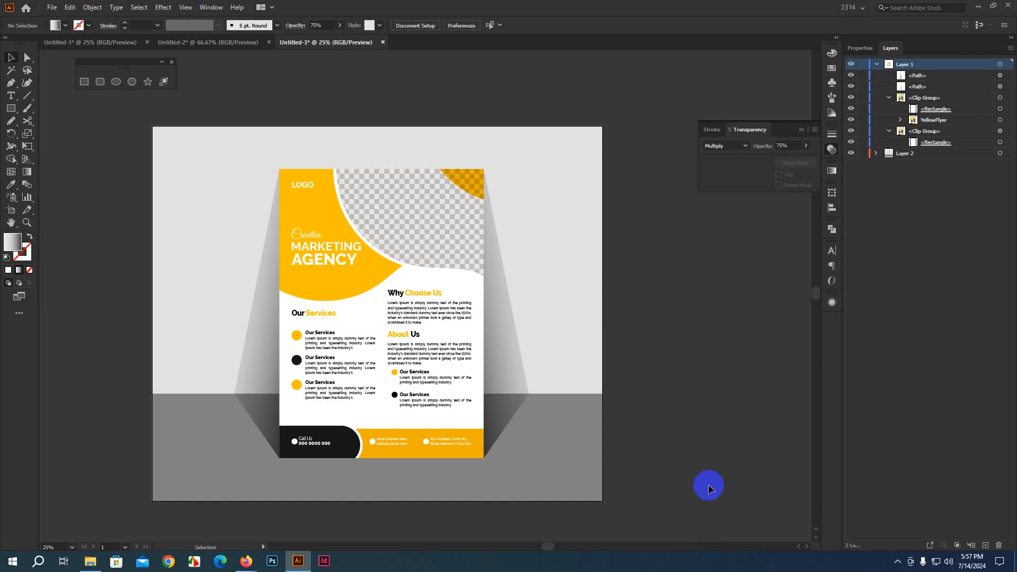
Step: Switch to the Freepik page in Firefox, search for "flyer mockup" and browse how flyers are presented
{"action": "mouse_move", "coordinate": [249, 564]}
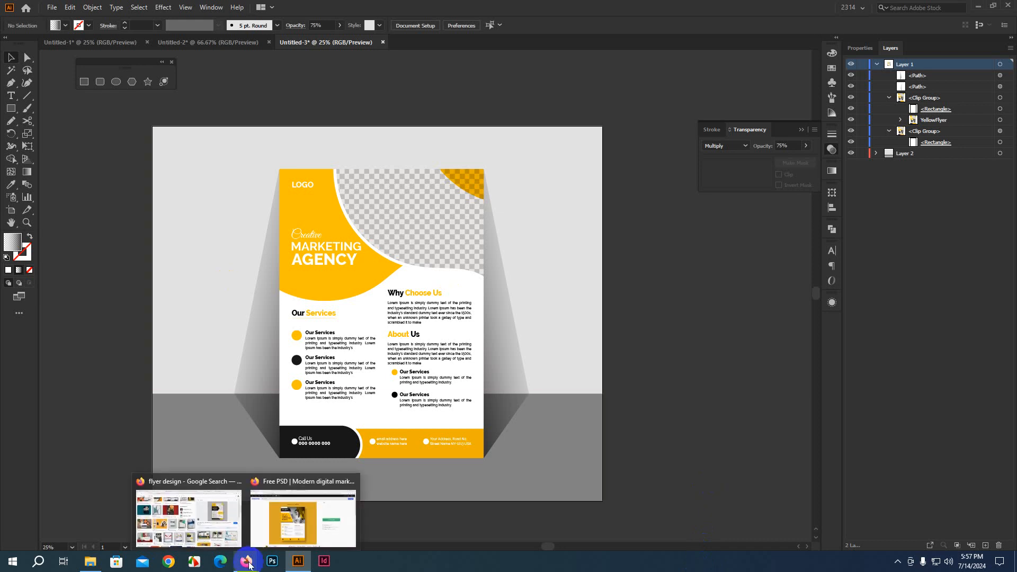
{"action": "left_click", "coordinate": [281, 524]}
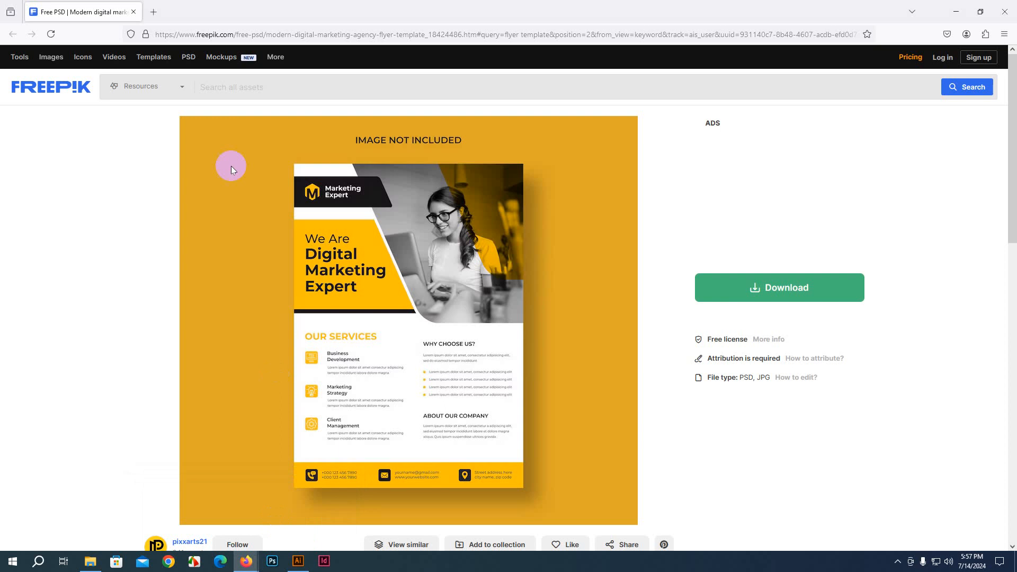
{"action": "left_click", "coordinate": [225, 88]}
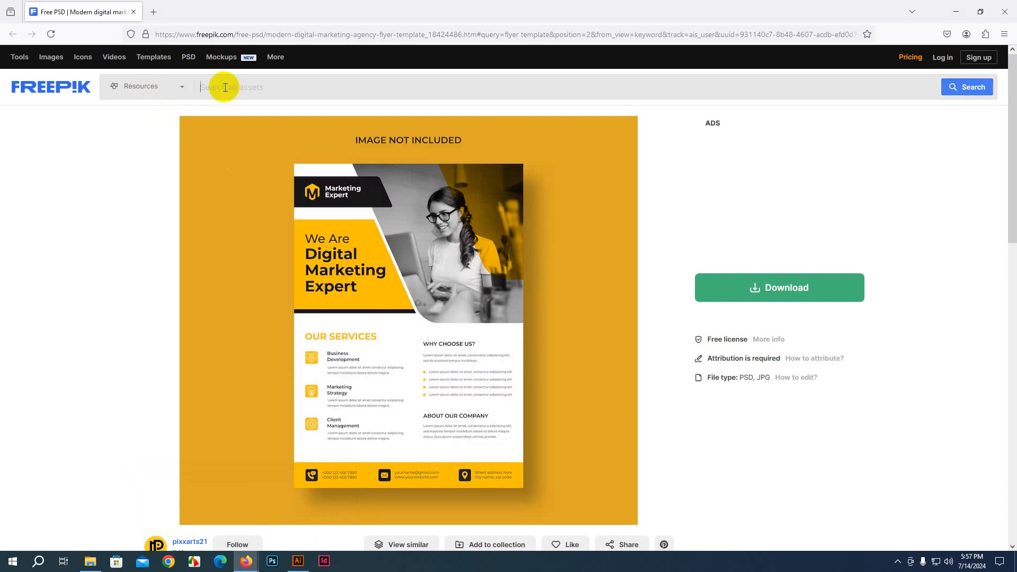
{"action": "type", "text": "flyer m"}
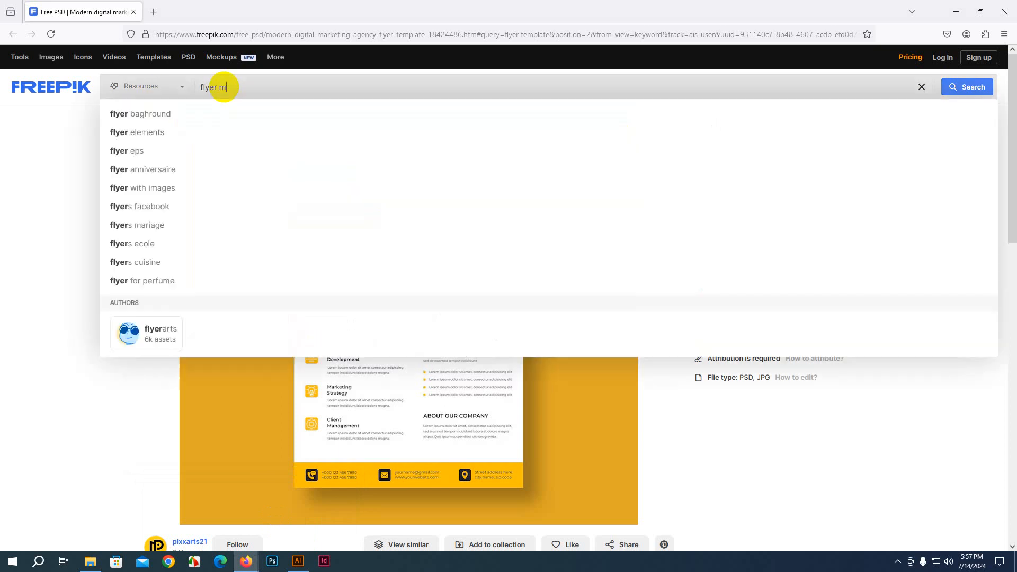
{"action": "type", "text": "ockup"}
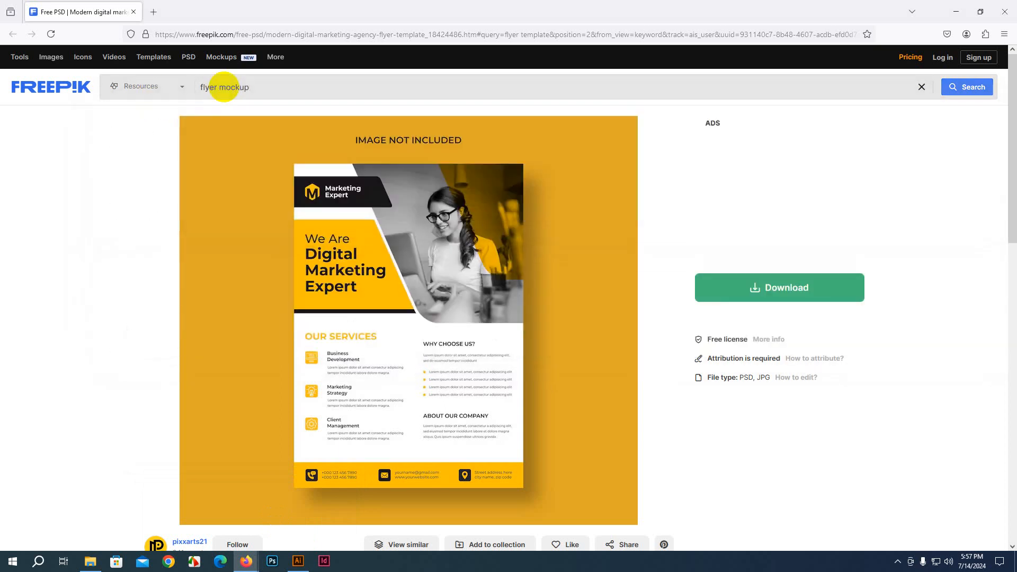
{"action": "key", "text": "Return"}
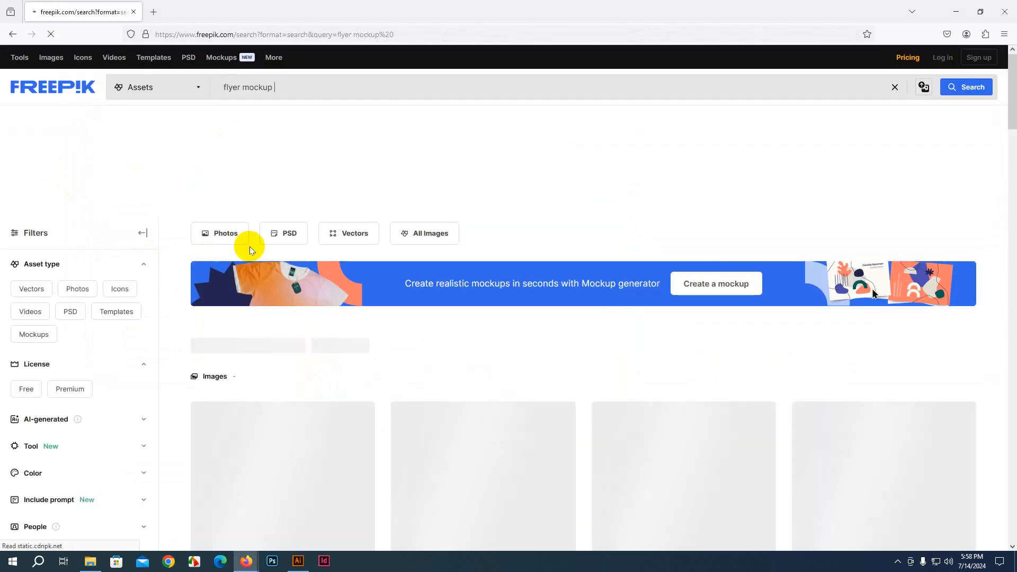
{"action": "scroll", "coordinate": [380, 261], "scroll_direction": "down", "scroll_amount": 3}
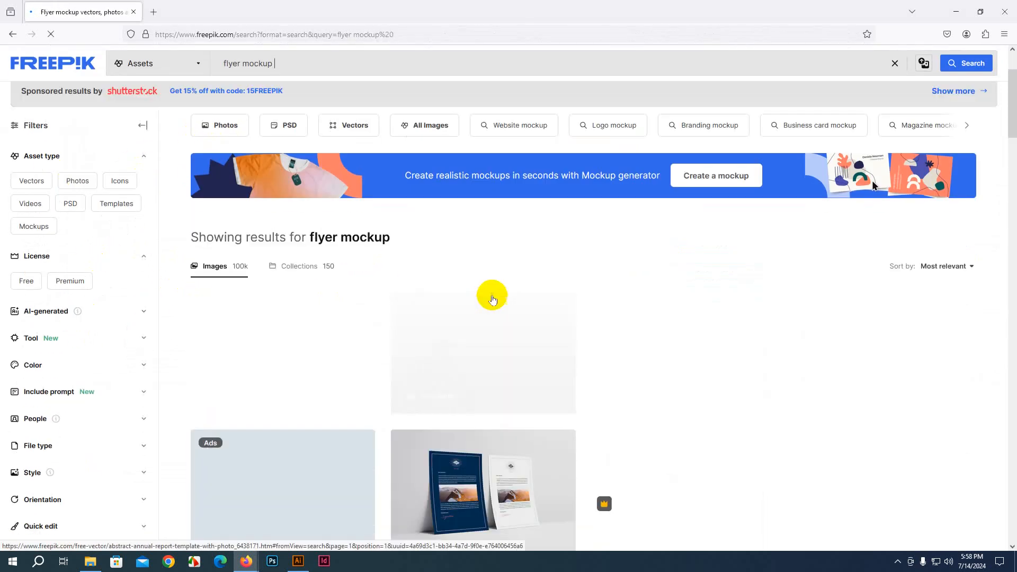
{"action": "scroll", "coordinate": [600, 341], "scroll_direction": "down", "scroll_amount": 2}
{"action": "scroll", "coordinate": [396, 364], "scroll_direction": "down", "scroll_amount": 2}
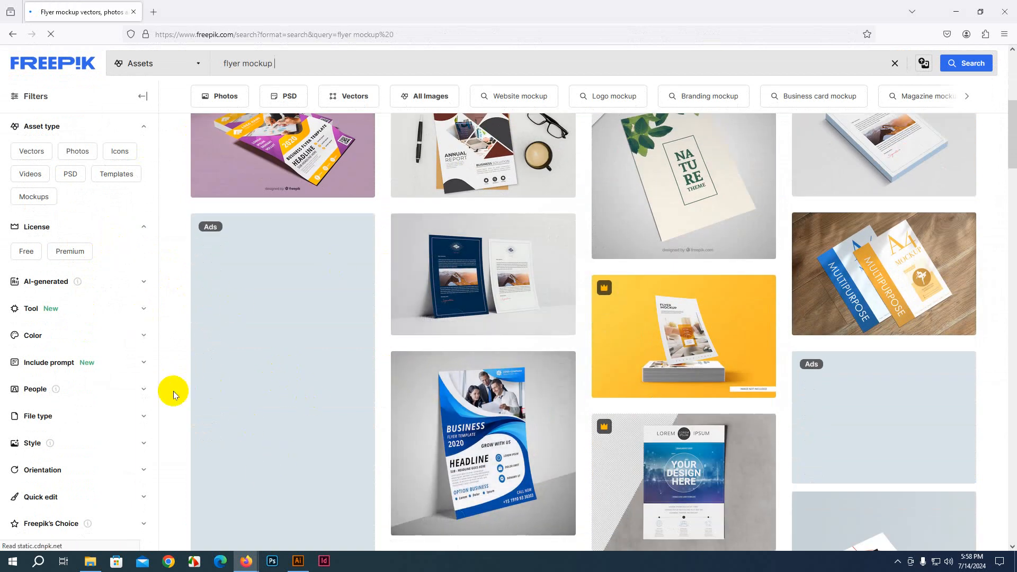
Step: Check the Downloads folder in File Explorer and return to the flyer presentation in Illustrator
{"action": "left_click", "coordinate": [90, 562]}
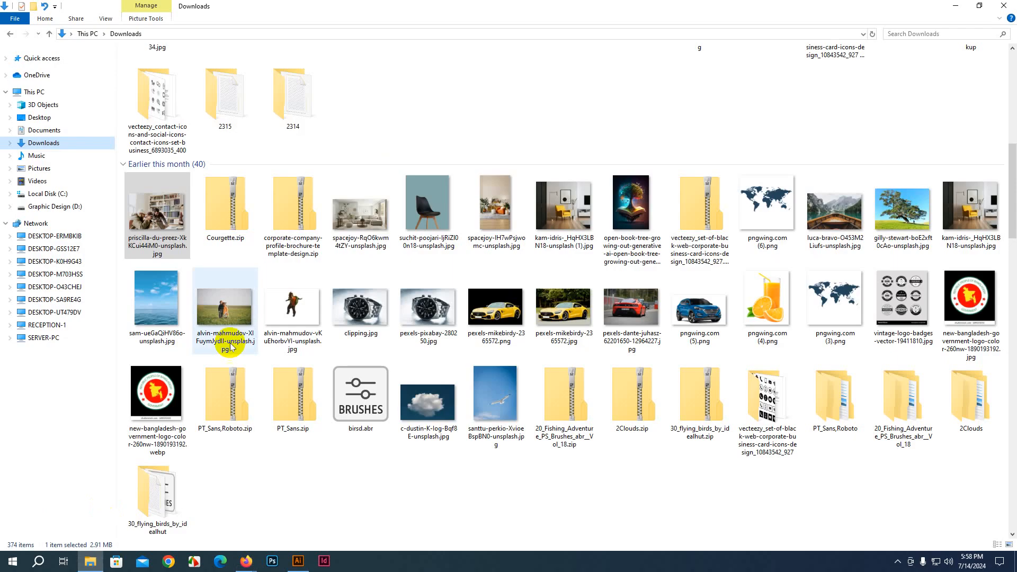
{"action": "left_click", "coordinate": [91, 560]}
{"action": "left_click", "coordinate": [91, 561]}
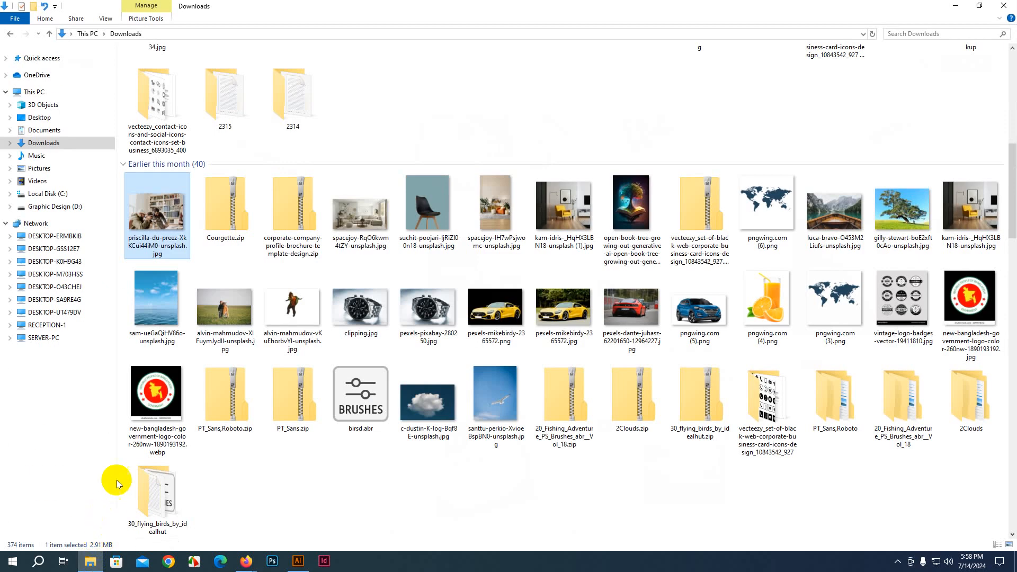
{"action": "left_click", "coordinate": [310, 563]}
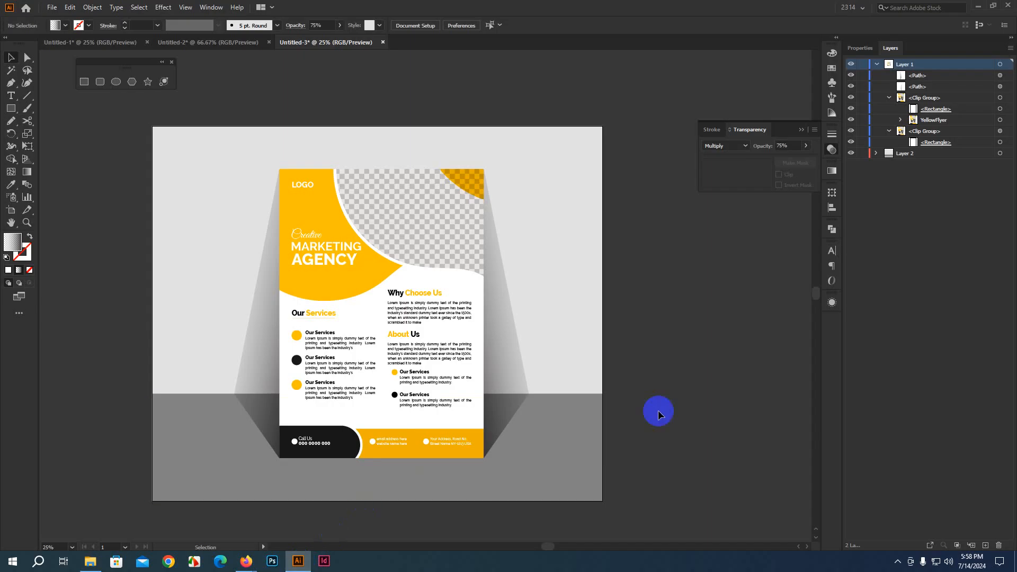
{"action": "left_click_drag", "start_coordinate": [256, 309], "coordinate": [345, 394]}
{"action": "key", "text": "ctrl+z"}
{"action": "left_click", "coordinate": [713, 324]}
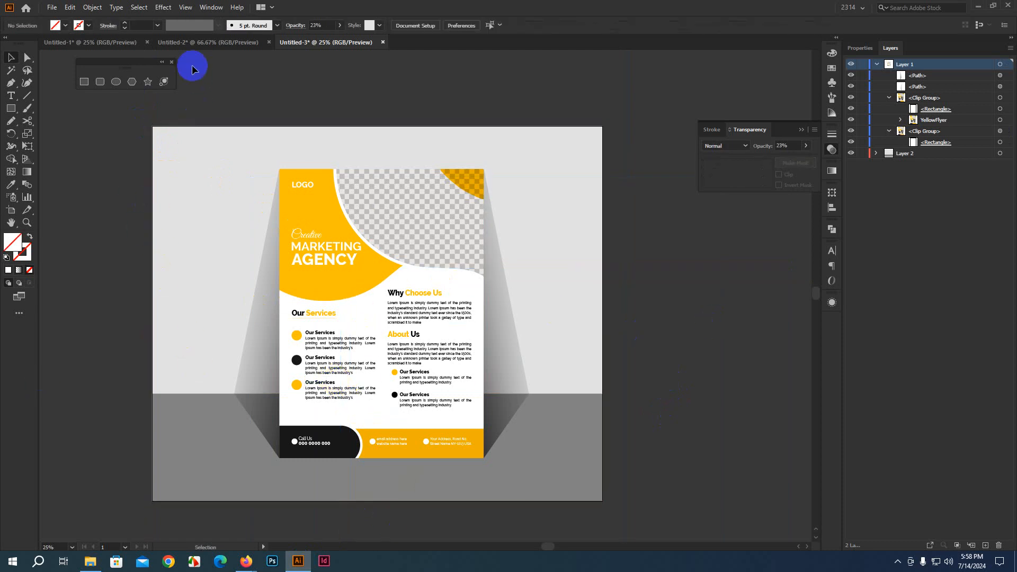
{"action": "left_click", "coordinate": [193, 43]}
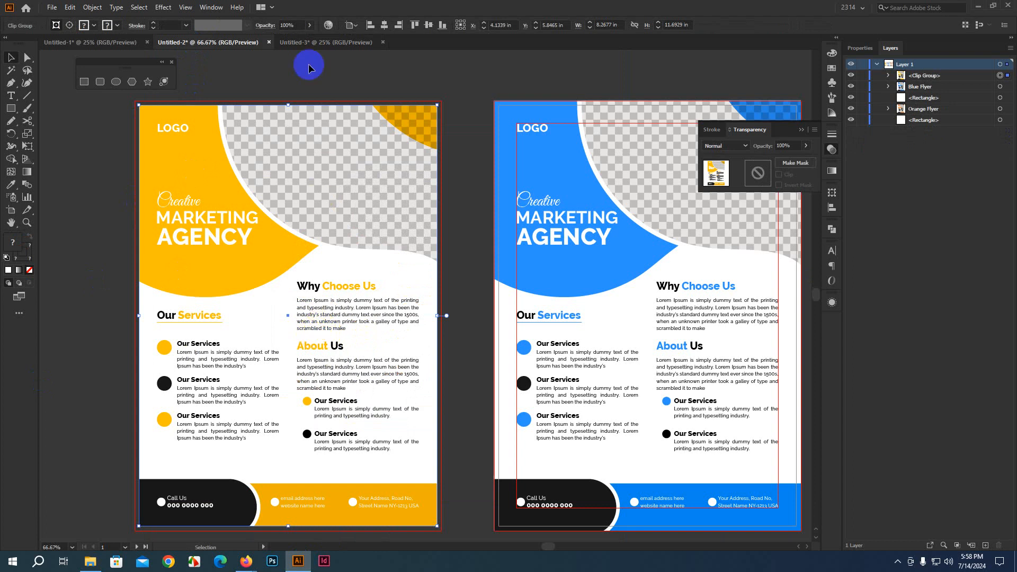
{"action": "left_click", "coordinate": [307, 42]}
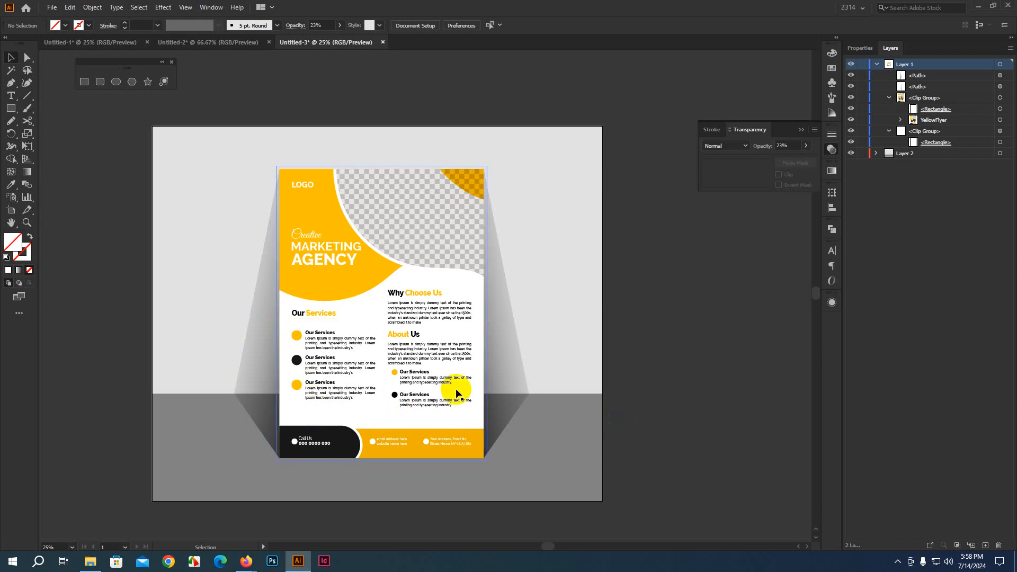
Step: In the Untitled-2 document, isolate the All Text group inside the yellow flyer's clip group
{"action": "left_click", "coordinate": [218, 43]}
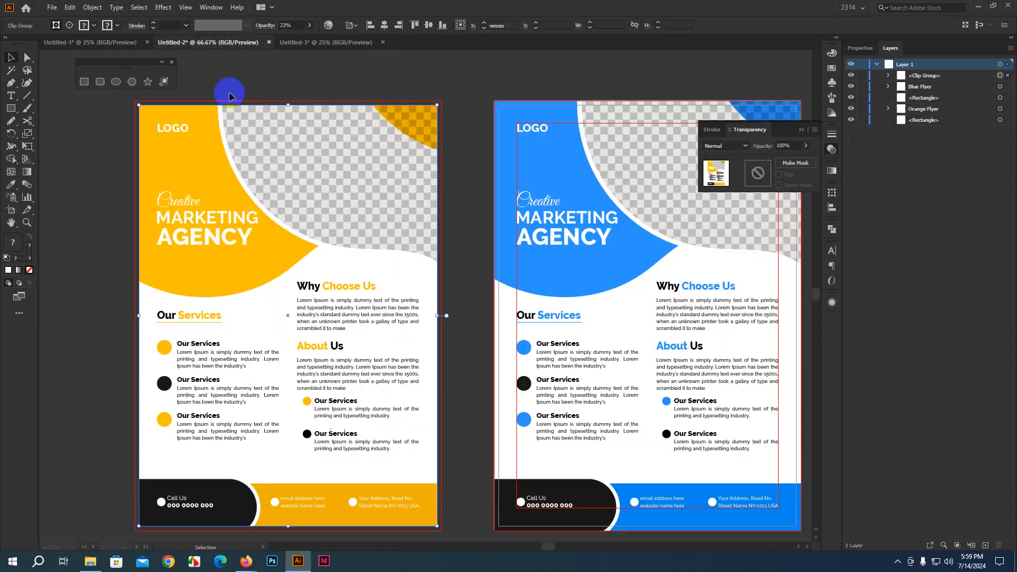
{"action": "left_click", "coordinate": [234, 292]}
{"action": "scroll", "coordinate": [239, 302], "scroll_direction": "down", "scroll_amount": 1}
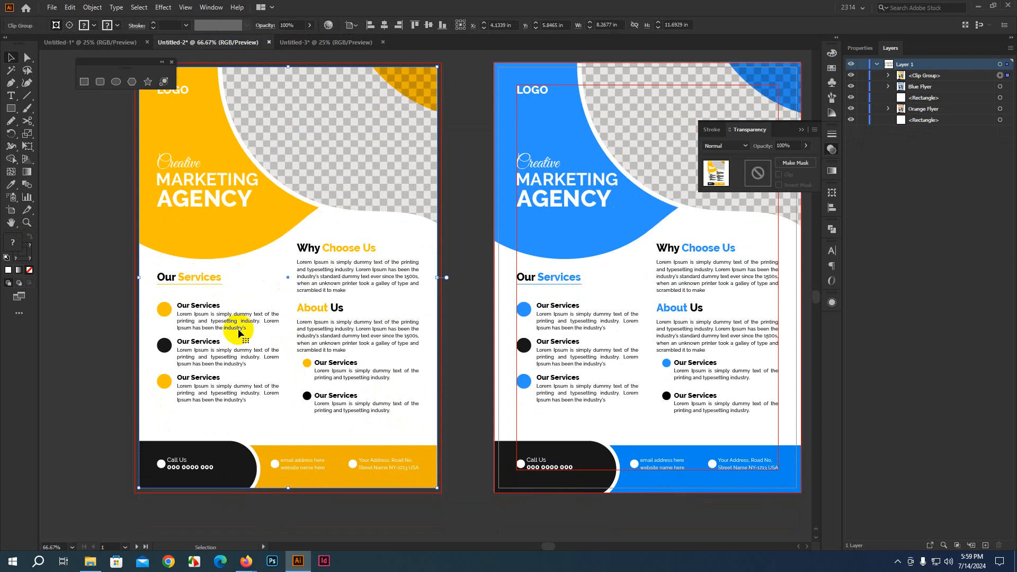
{"action": "double_click", "coordinate": [237, 329]}
{"action": "left_click", "coordinate": [234, 350], "text": "shift"}
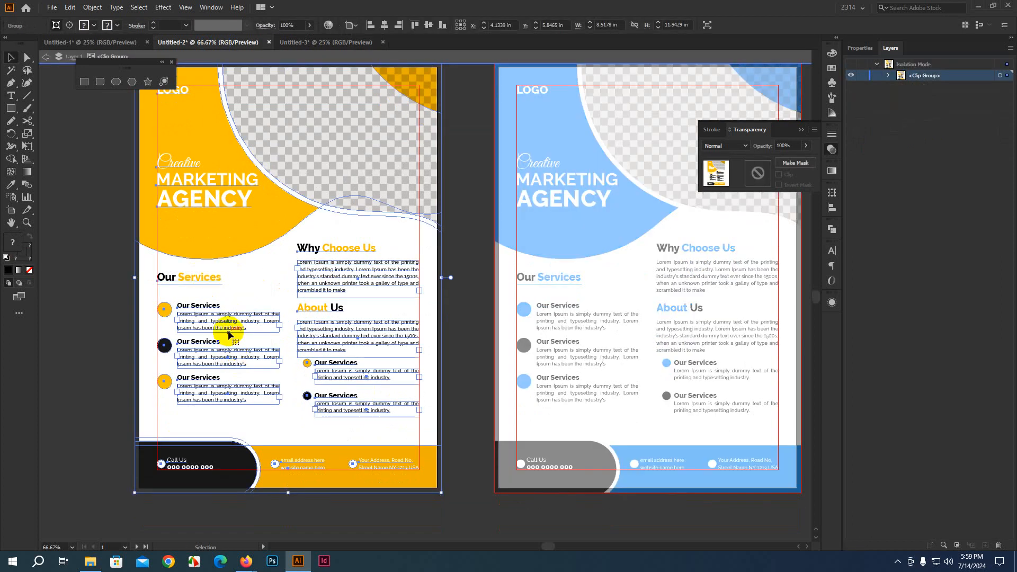
{"action": "double_click", "coordinate": [227, 324]}
{"action": "left_click", "coordinate": [226, 323]}
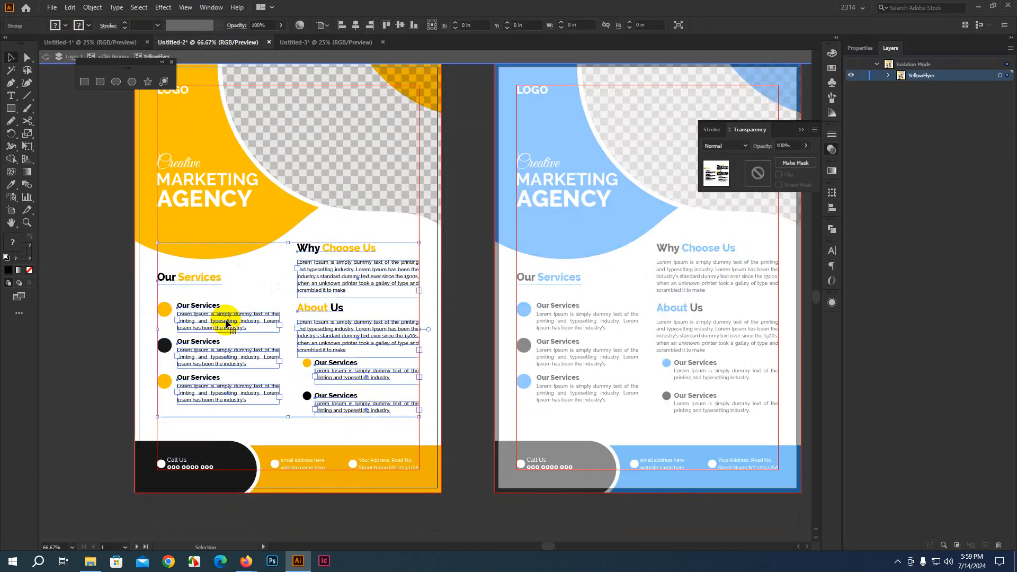
{"action": "double_click", "coordinate": [223, 326]}
Step: Set the fill of the three body paragraphs under the yellow flyer's Our Services heading to dark grey #494948 and leave isolation
{"action": "left_click", "coordinate": [223, 327]}
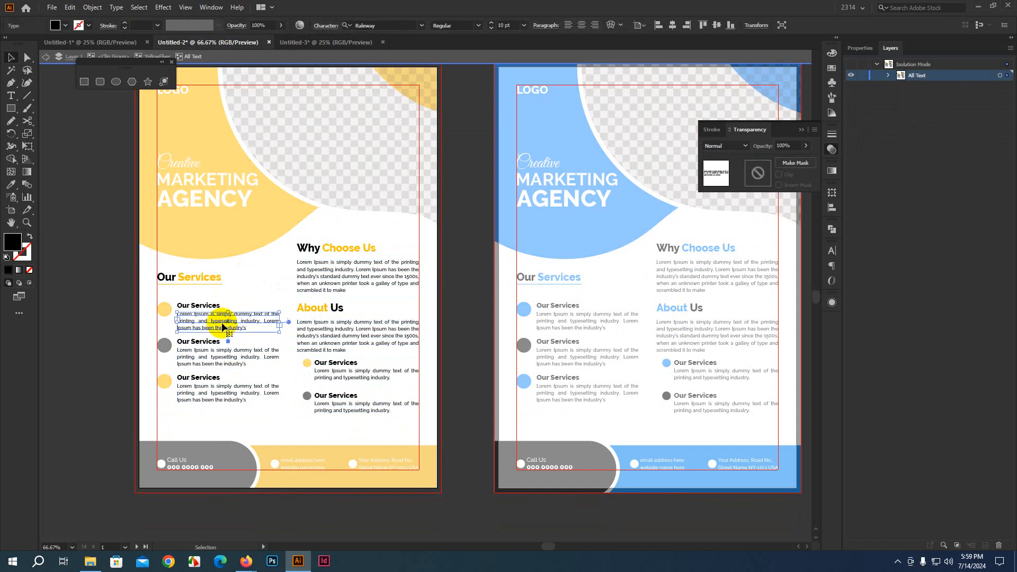
{"action": "left_click", "coordinate": [234, 356], "text": "shift"}
{"action": "left_click", "coordinate": [233, 390], "text": "shift"}
{"action": "double_click", "coordinate": [12, 242]}
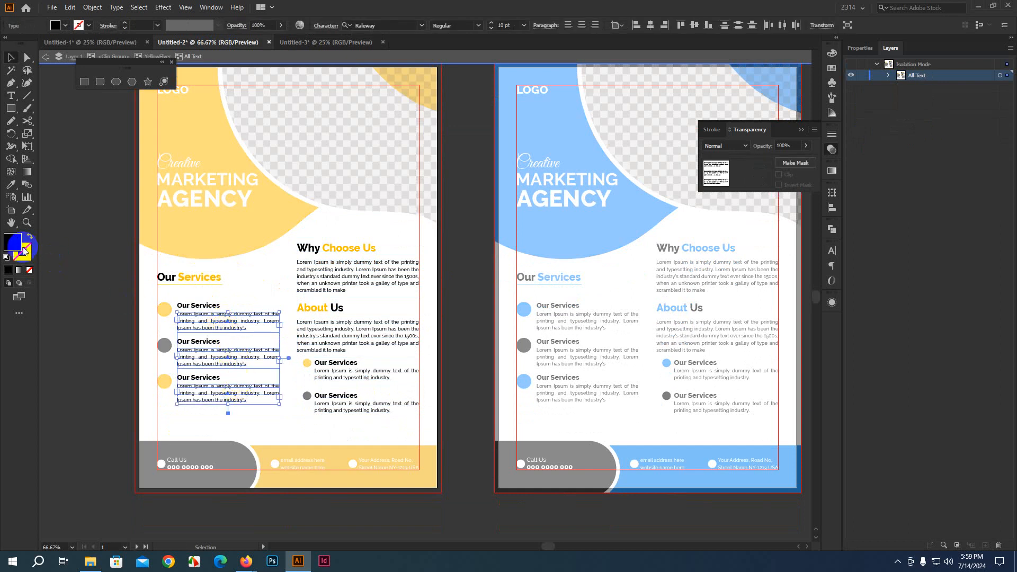
{"action": "left_click", "coordinate": [385, 215]}
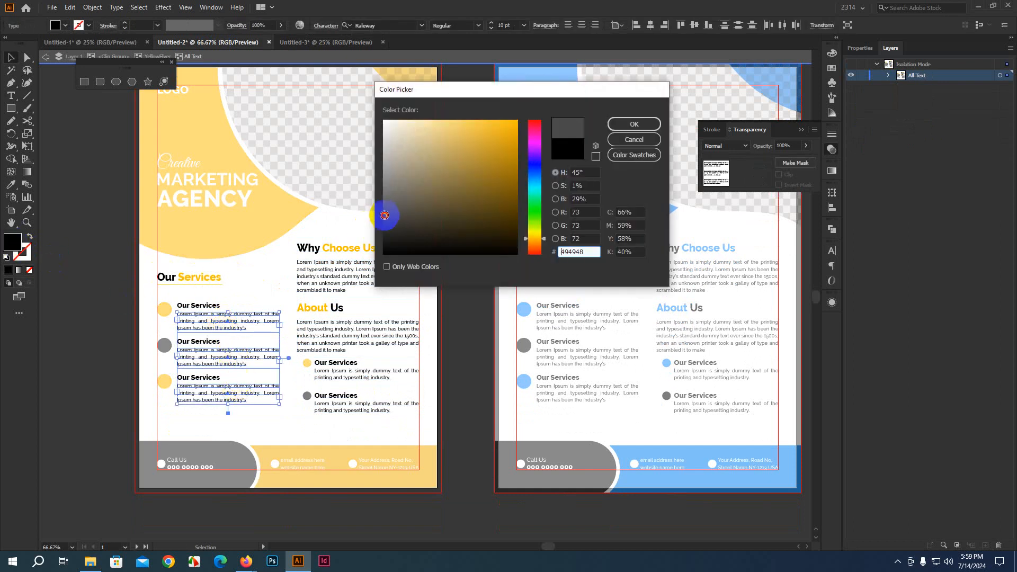
{"action": "left_click", "coordinate": [643, 125]}
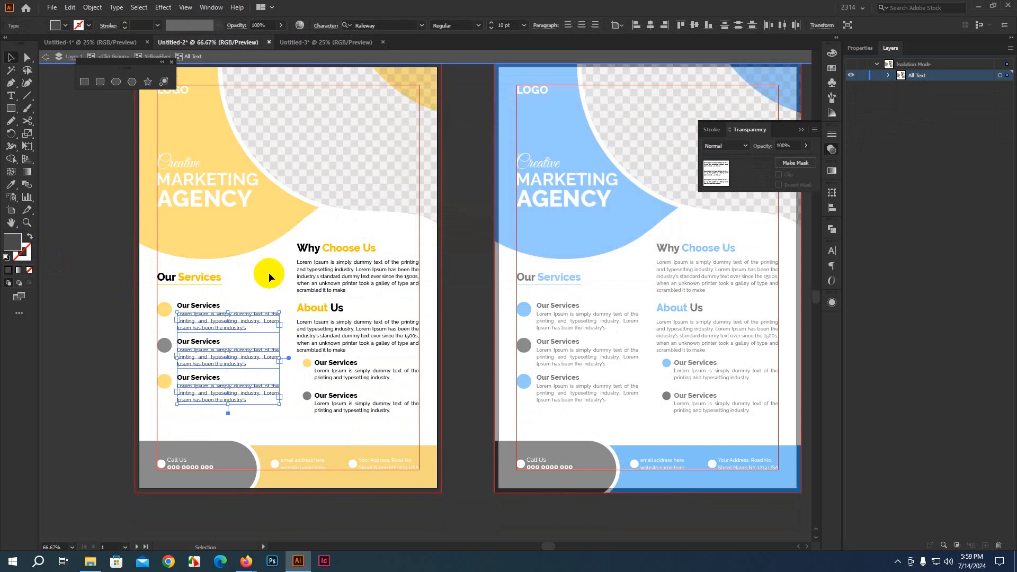
{"action": "double_click", "coordinate": [106, 258]}
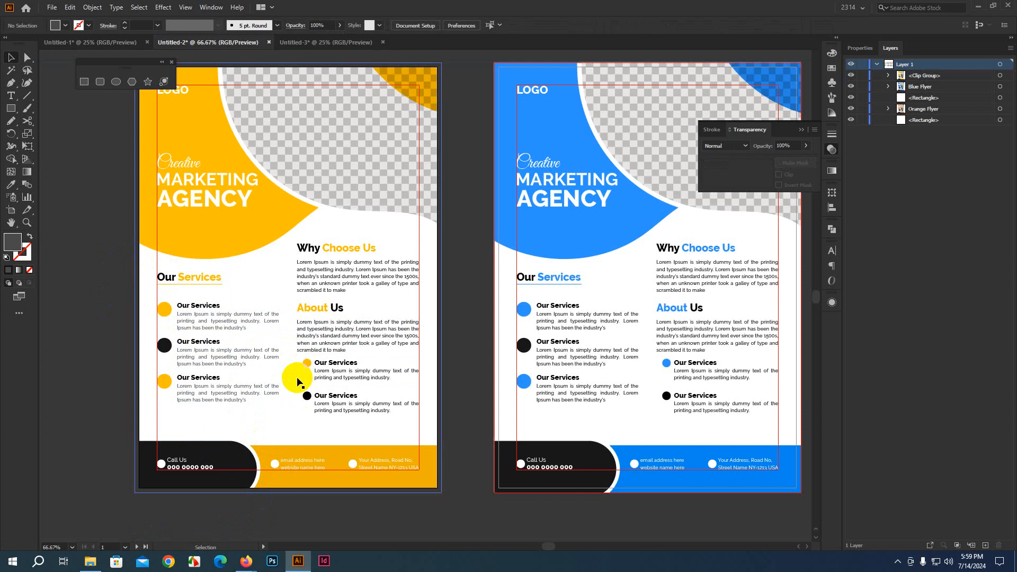
{"action": "left_click_drag", "start_coordinate": [482, 349], "coordinate": [565, 360]}
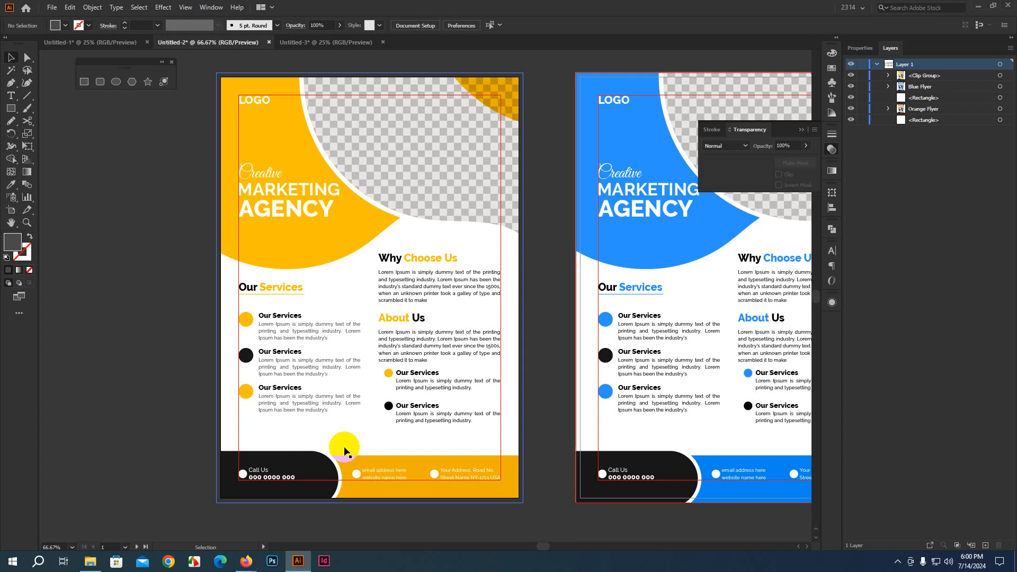
{"action": "left_click", "coordinate": [351, 43]}
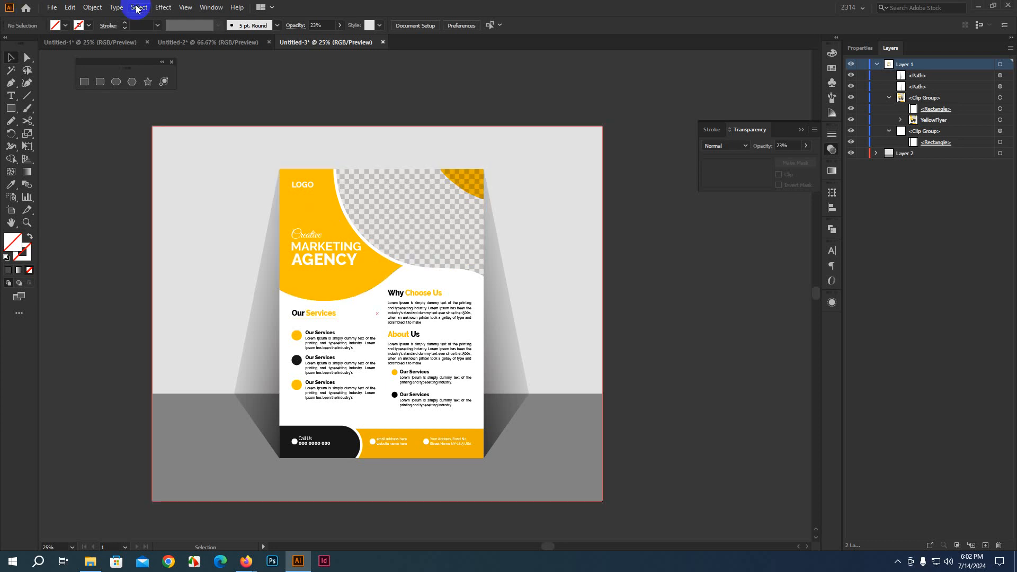
{"action": "left_click", "coordinate": [52, 7]}
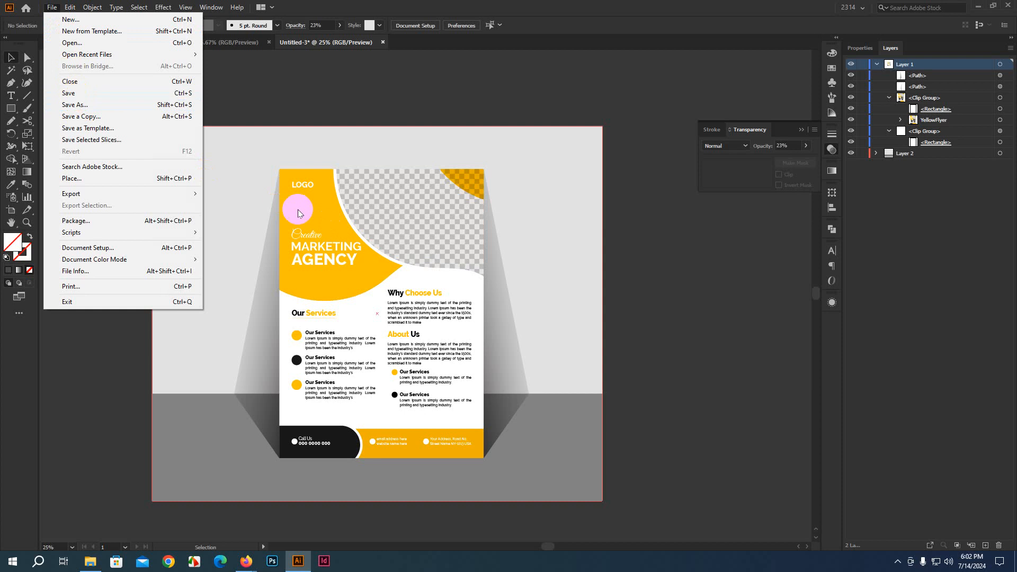
{"action": "left_click", "coordinate": [299, 126]}
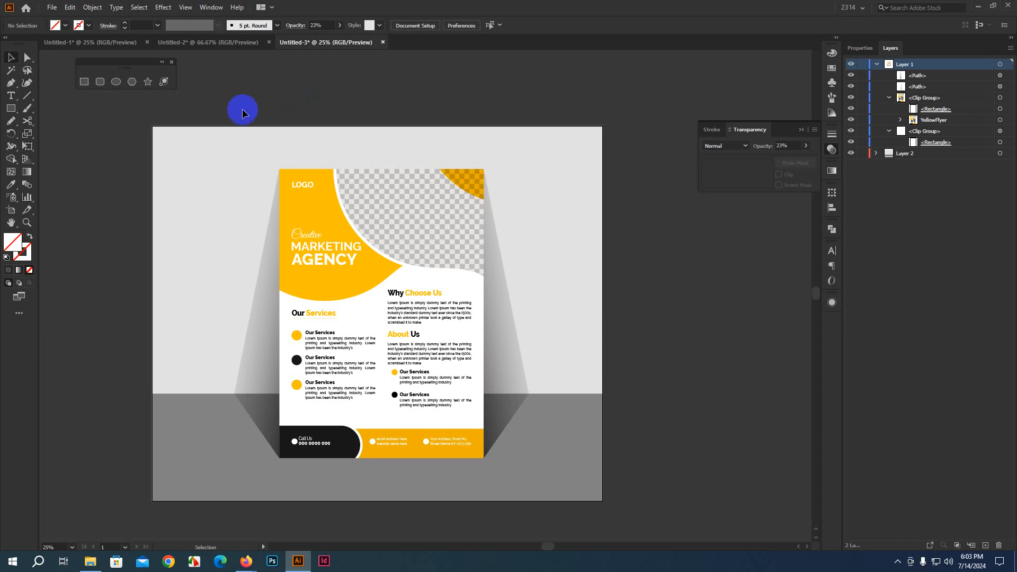
{"action": "left_click", "coordinate": [211, 42]}
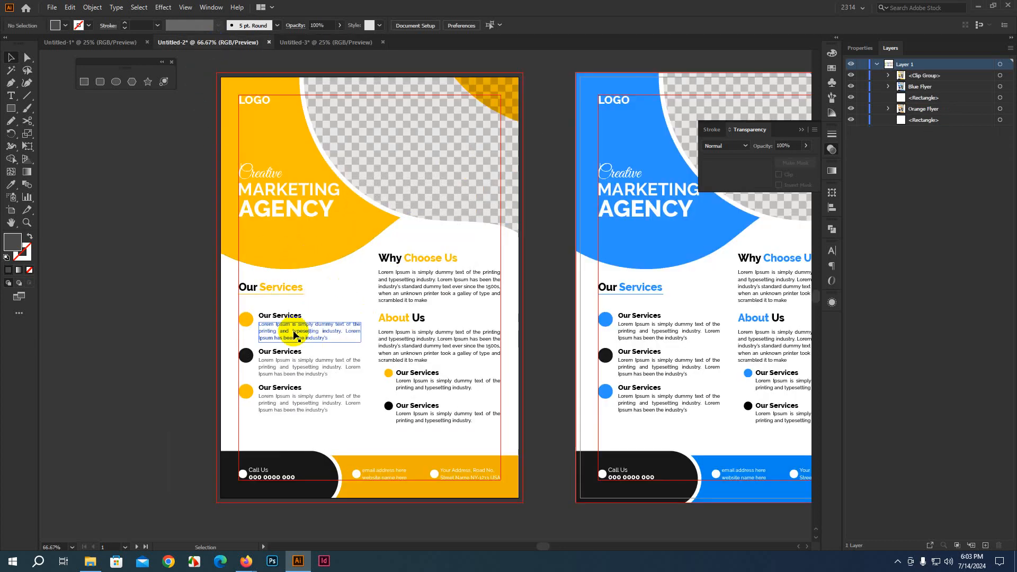